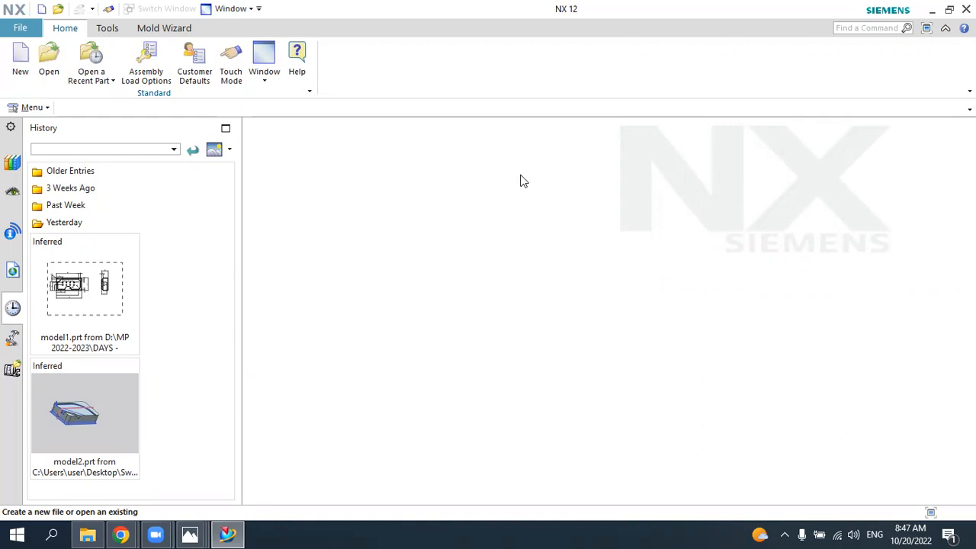
# Step: Create a new part from the Model template in millimetres with the file name model1.prt
pyautogui.click(20, 59)
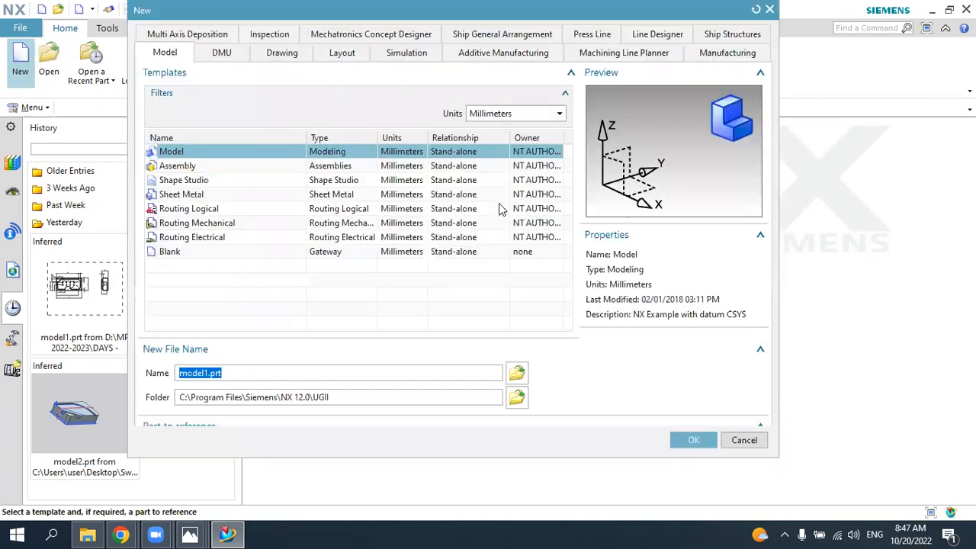
pyautogui.click(696, 491)
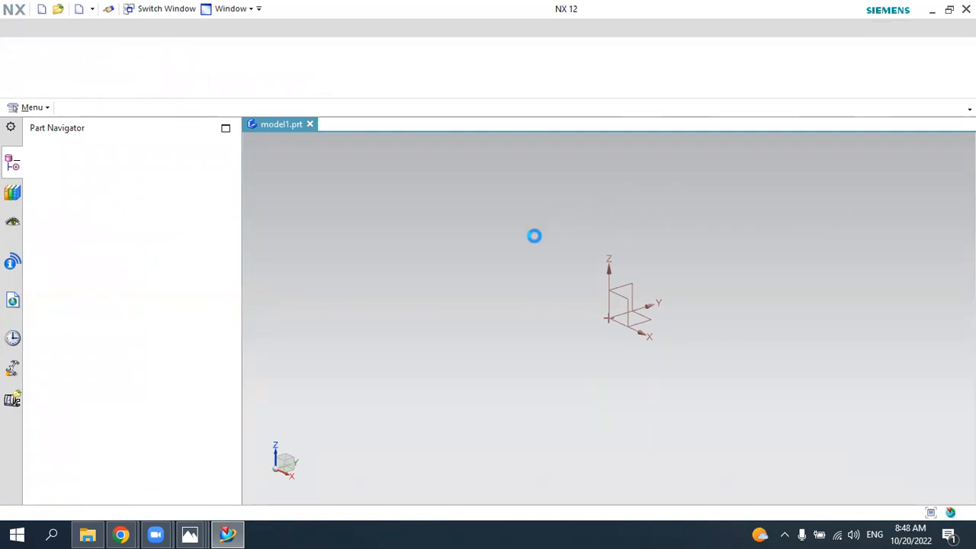
# Step: Examine the pipe drawing 5.jpg in Photos for its views and dimensions, and return to NX
pyautogui.moveTo(196, 531)
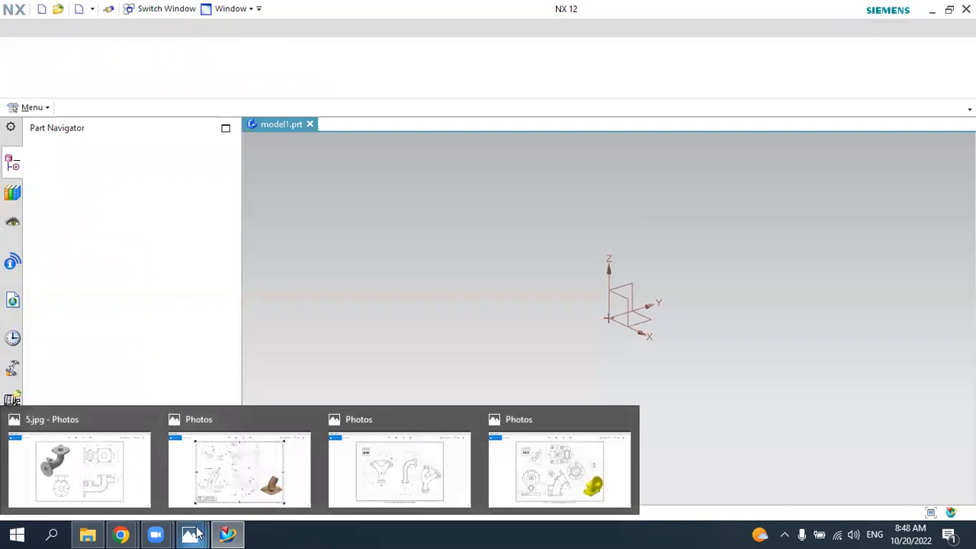
pyautogui.click(64, 477)
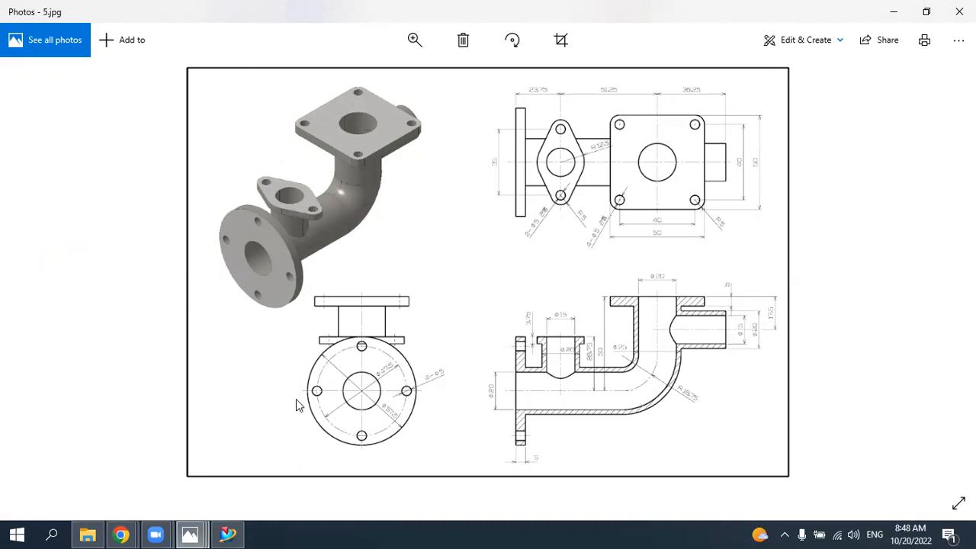
pyautogui.click(228, 534)
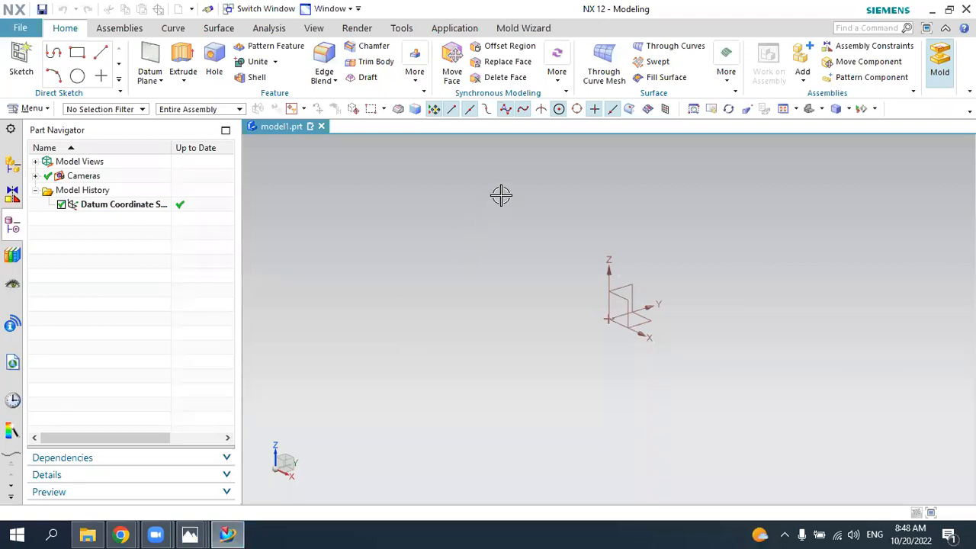
# Step: Change the graphics area to White Background
pyautogui.rightClick(557, 191)
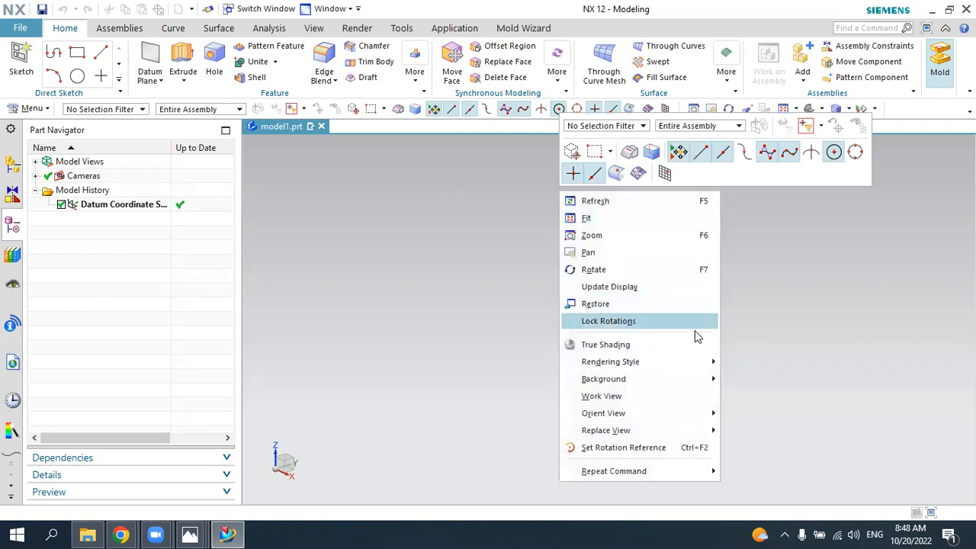
pyautogui.moveTo(702, 379)
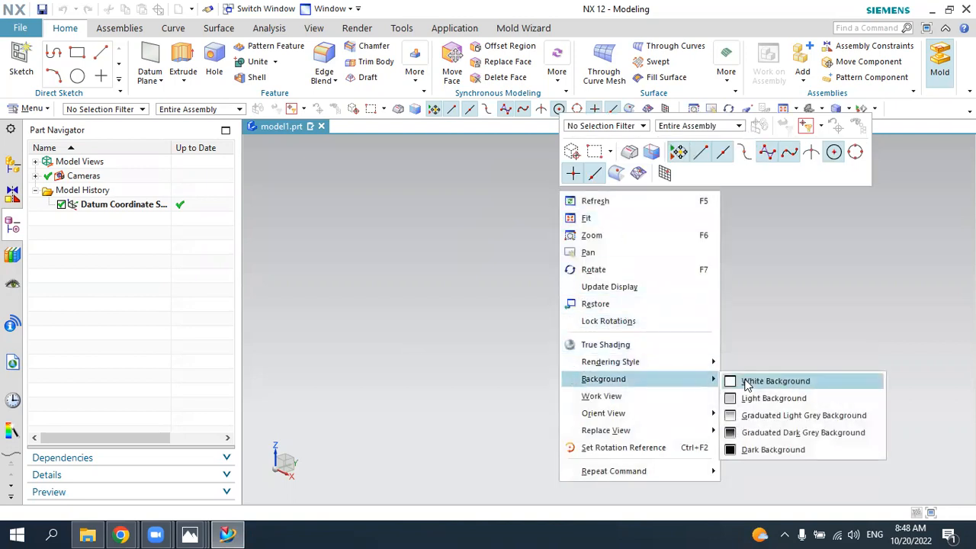
pyautogui.click(743, 381)
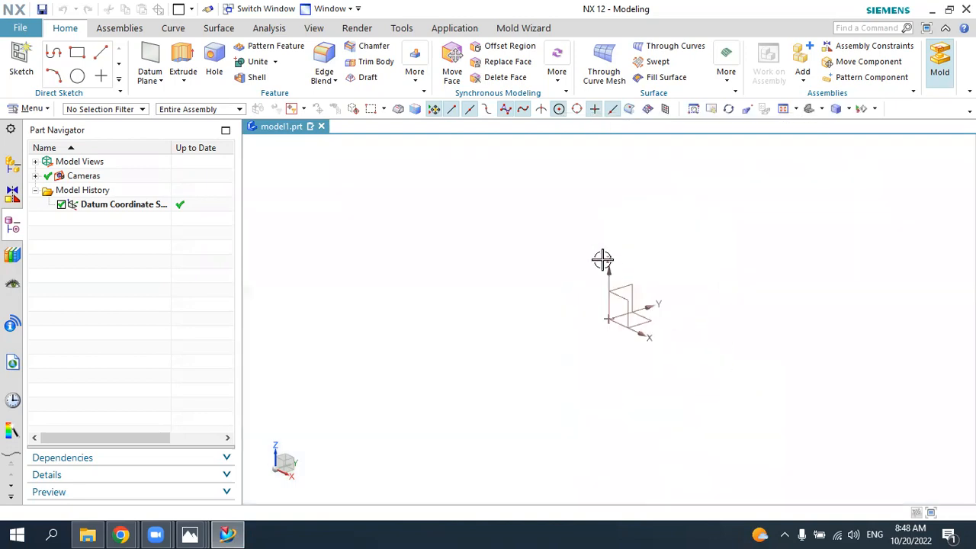
# Step: Create an on-plane sketch on the vertical YZ datum plane, checking the pipe orientation in the 5.jpg drawing
pyautogui.click(21, 57)
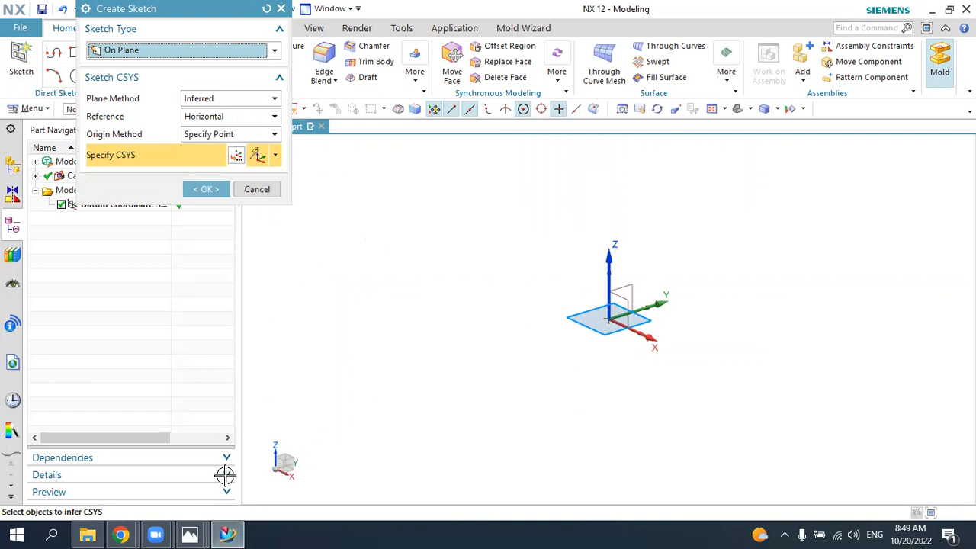
pyautogui.moveTo(190, 533)
pyautogui.click(127, 490)
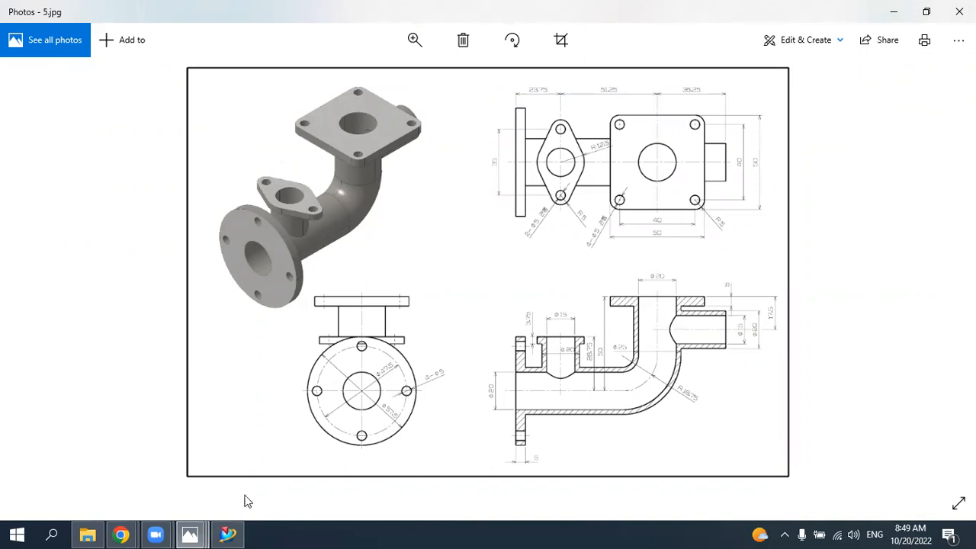
pyautogui.click(226, 534)
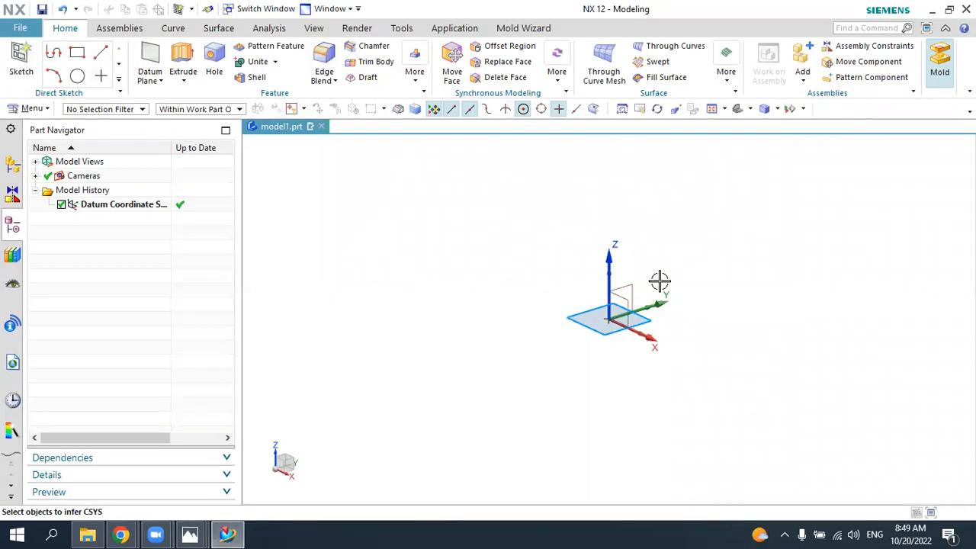
pyautogui.click(625, 289)
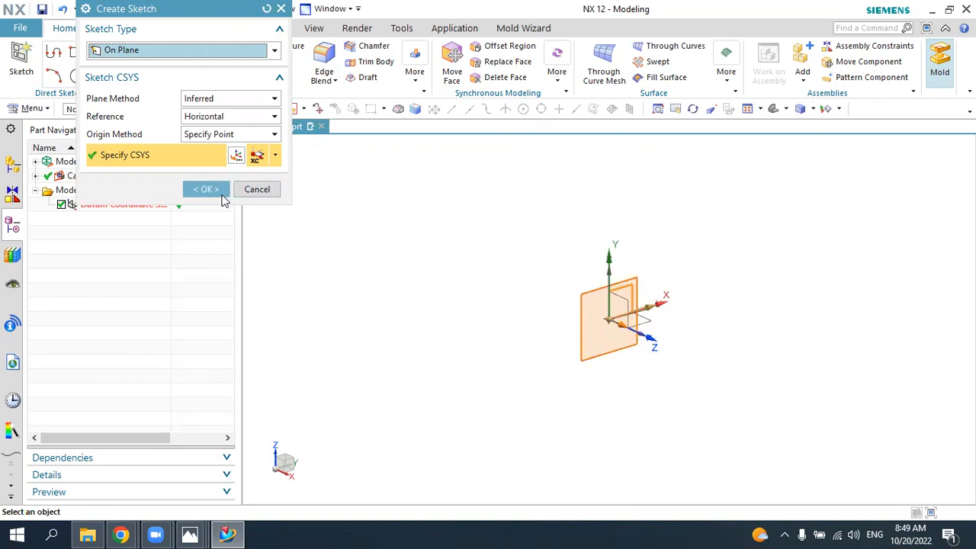
pyautogui.click(210, 190)
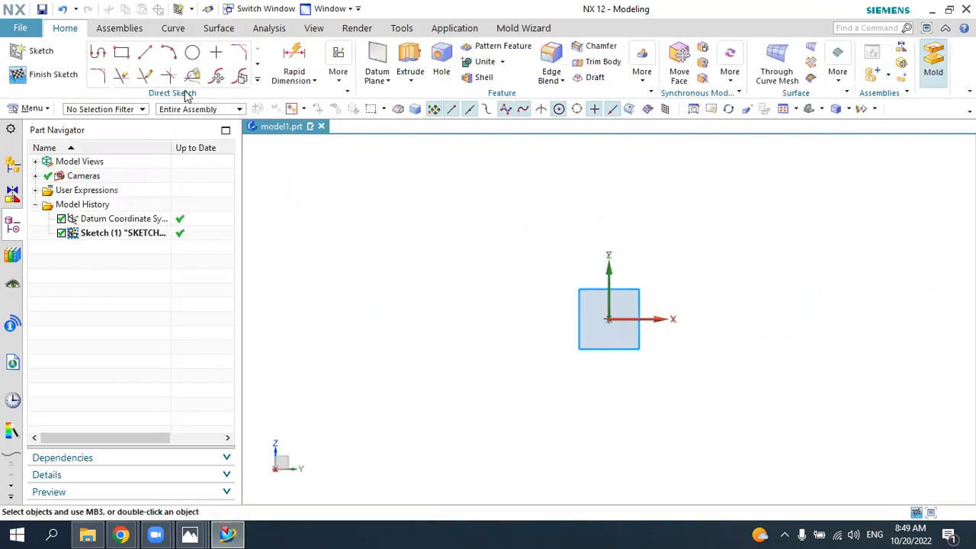
# Step: Sketch an L-shaped profile with a horizontal line about 202 mm long and a vertical line about 96 mm up from its positive-X end
pyautogui.click(91, 52)
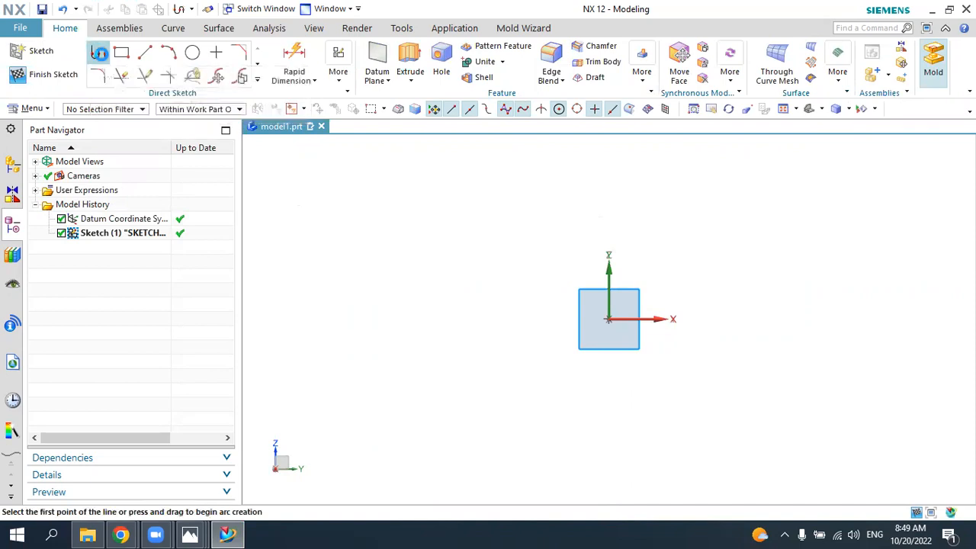
pyautogui.click(375, 316)
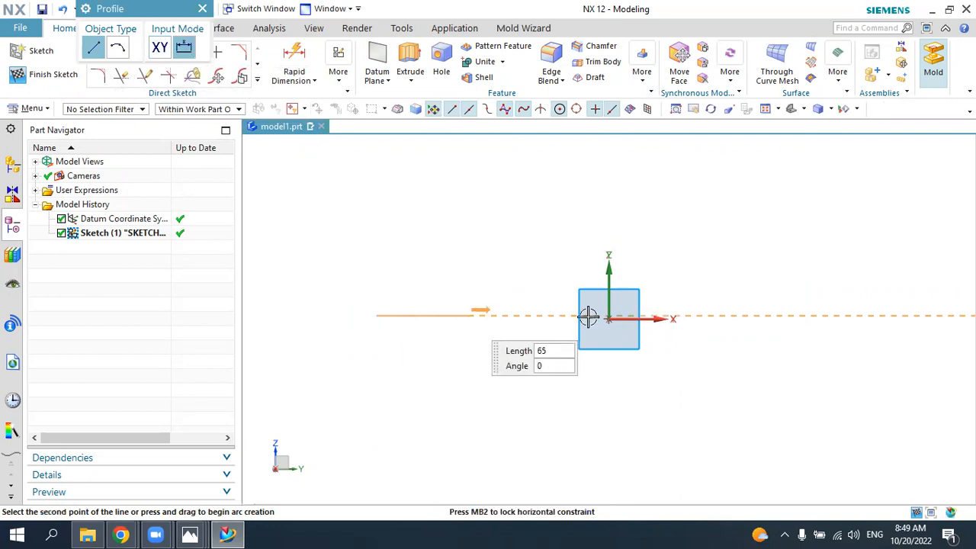
pyautogui.click(713, 319)
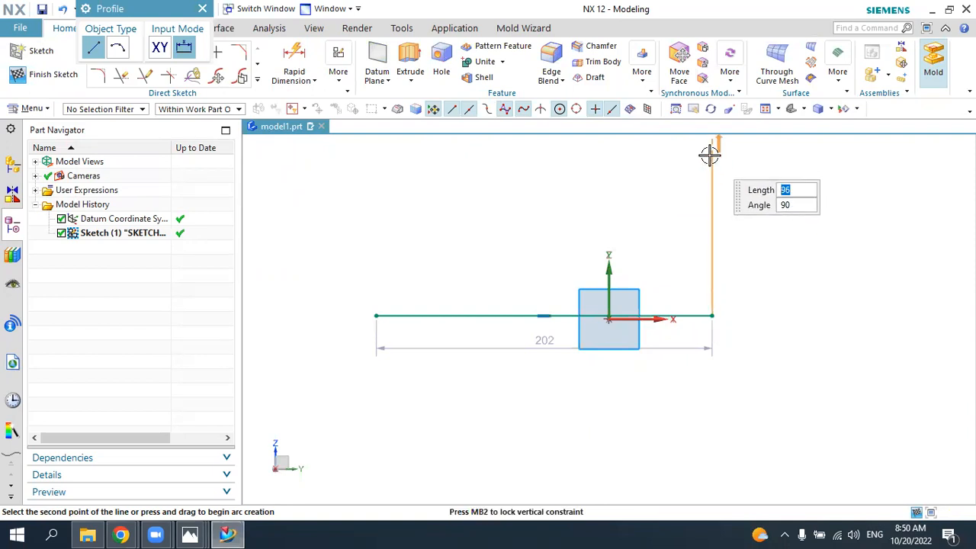
pyautogui.click(711, 156)
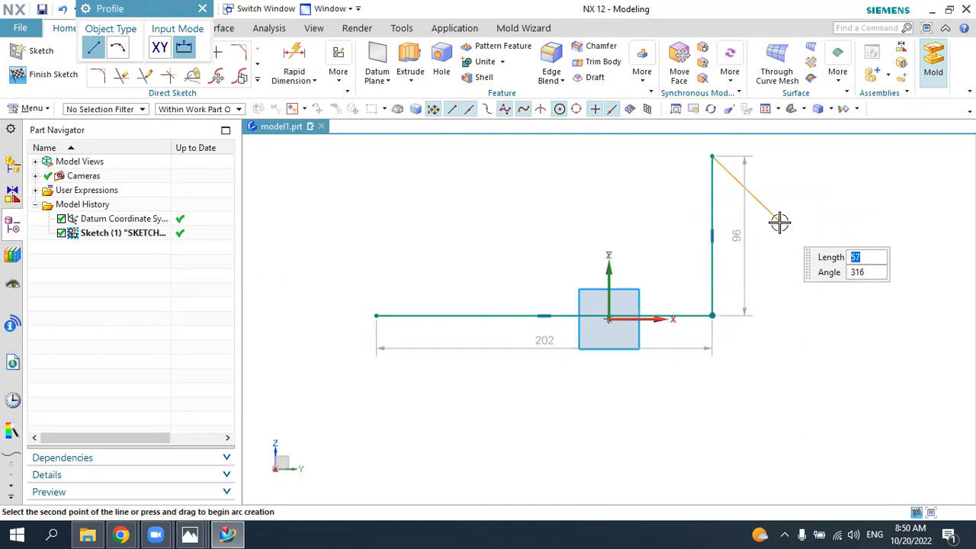
pyautogui.press('Escape')
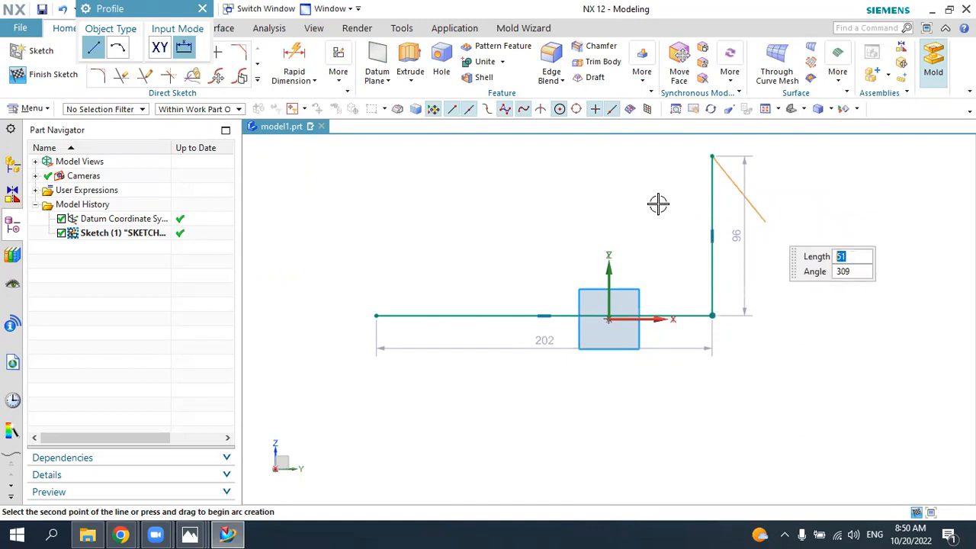
pyautogui.press('Escape')
# Step: Move the sketch's horizontal line up to about 21 mm above the origin
pyautogui.scroll(-3, 572, 222)
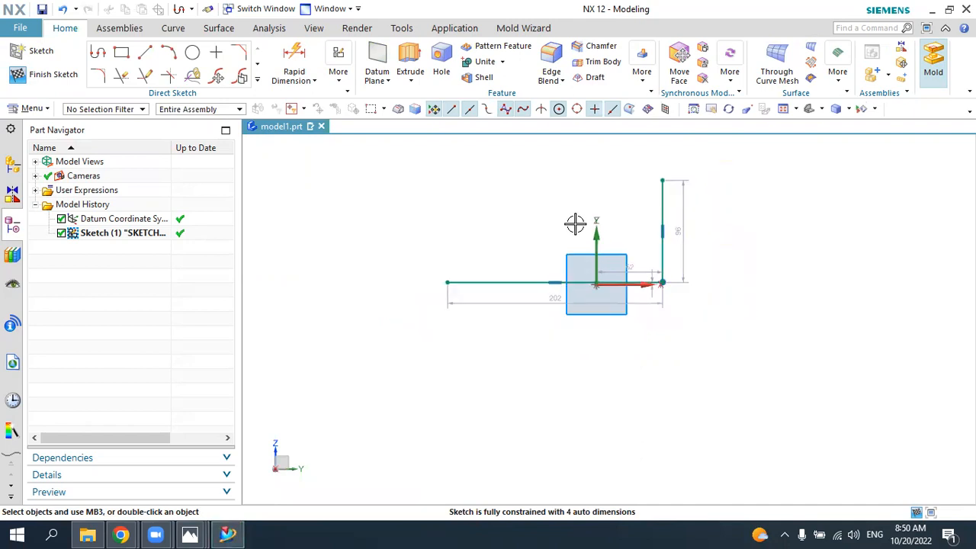
pyautogui.scroll(3, 588, 198)
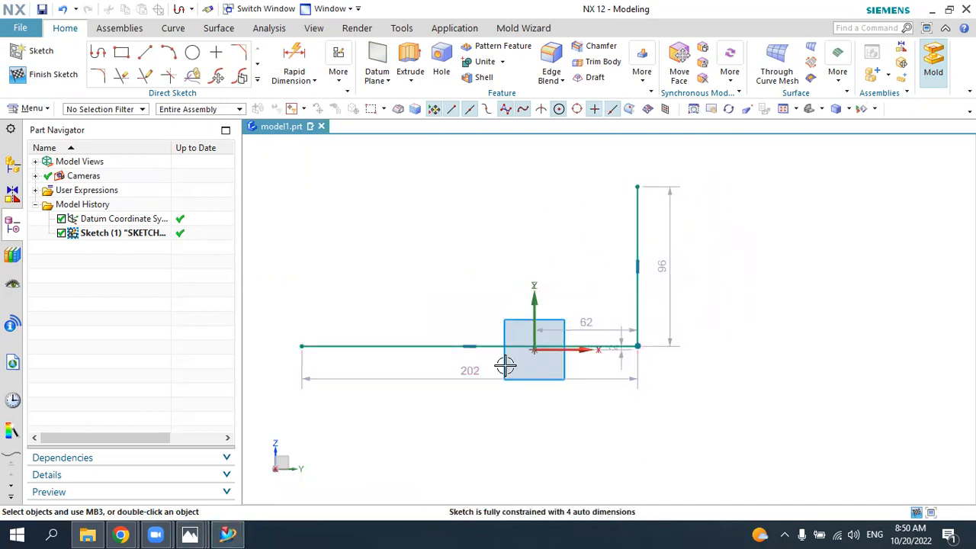
pyautogui.moveTo(438, 333); pyautogui.dragTo(436, 316)
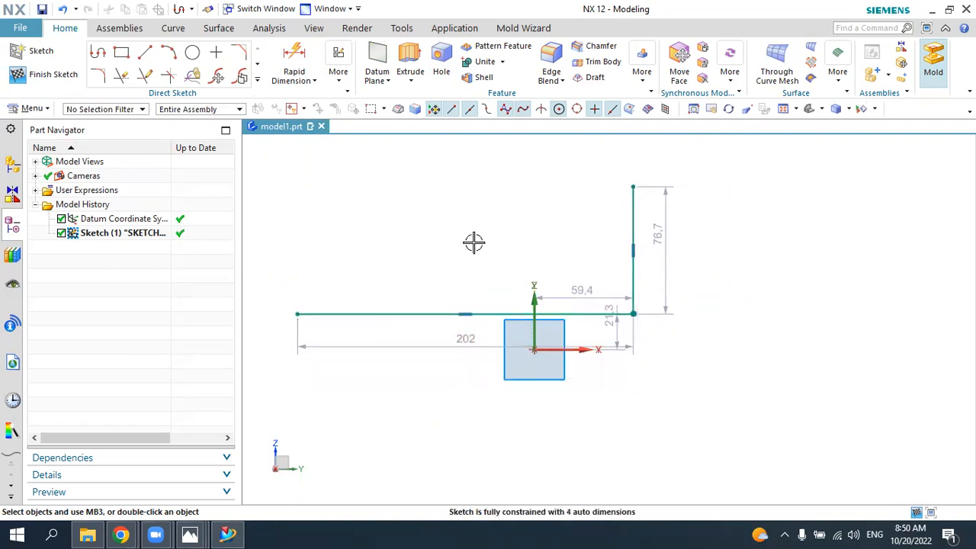
# Step: Apply a Horizontal Alignment constraint between the horizontal line's start point and the sketch origin
pyautogui.click(340, 84)
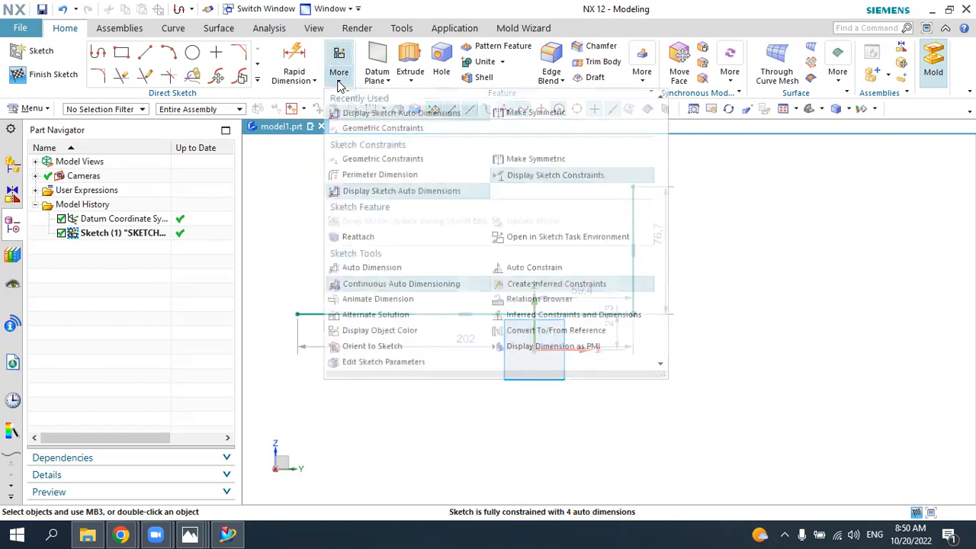
pyautogui.click(354, 128)
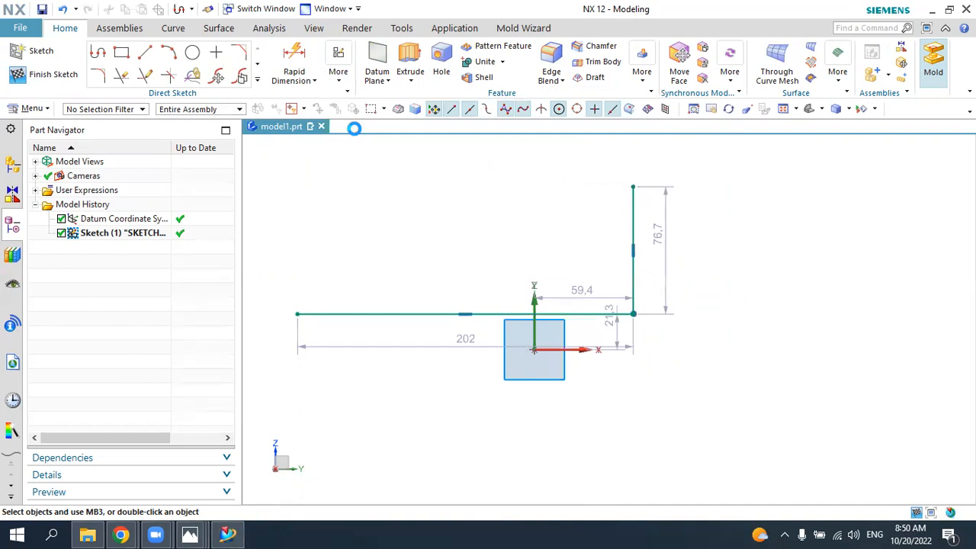
pyautogui.click(146, 82)
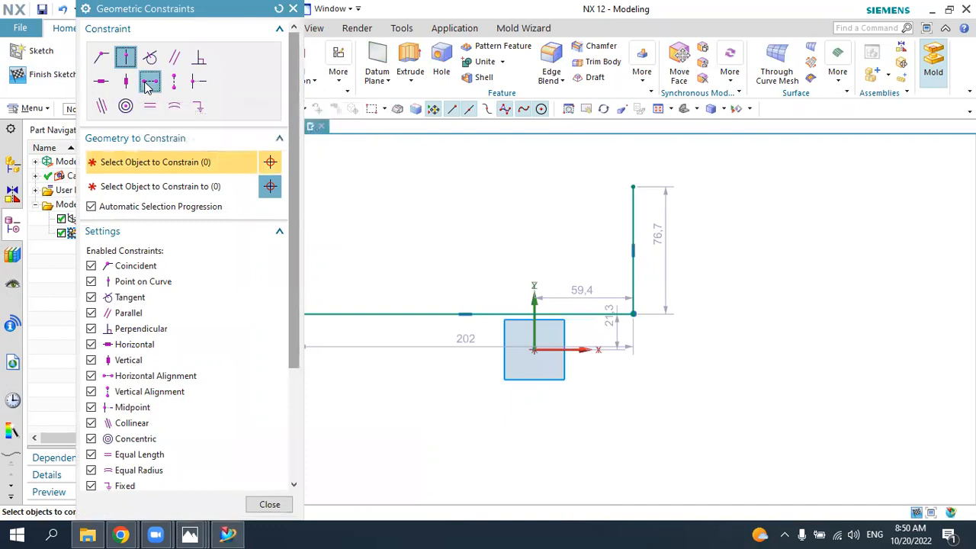
pyautogui.click(344, 310)
pyautogui.click(534, 348)
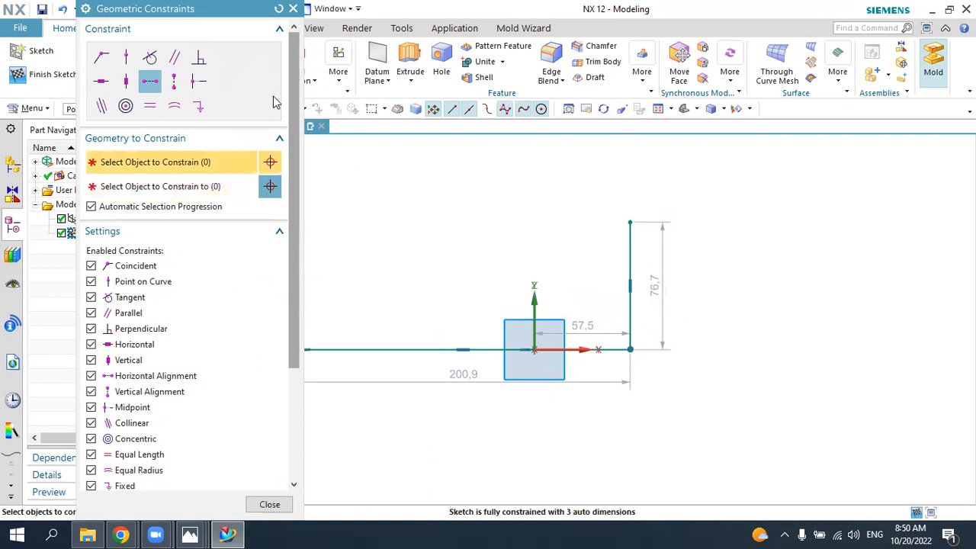
# Step: Try a Vertical Alignment constraint between the vertical line's midpoint and the sketch origin, and undo it
pyautogui.click(177, 86)
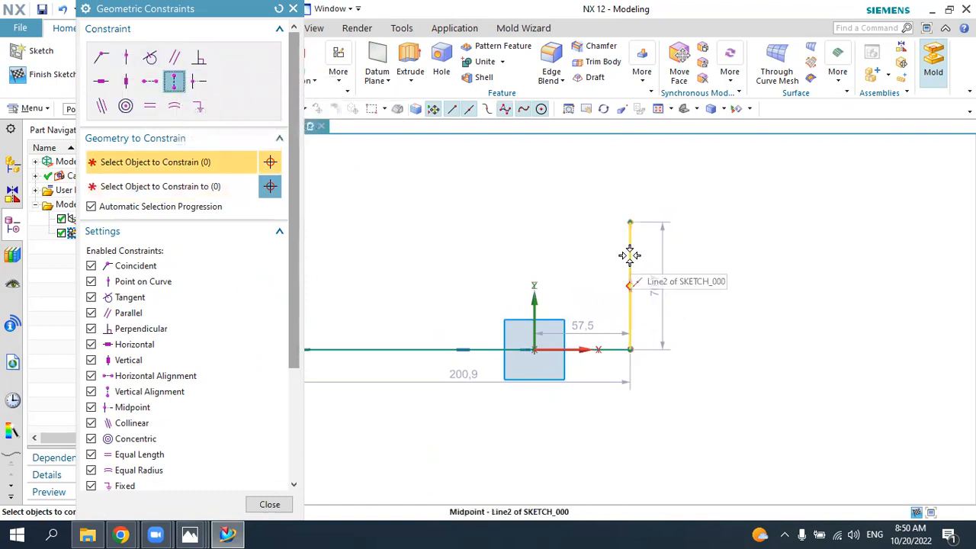
pyautogui.click(629, 254)
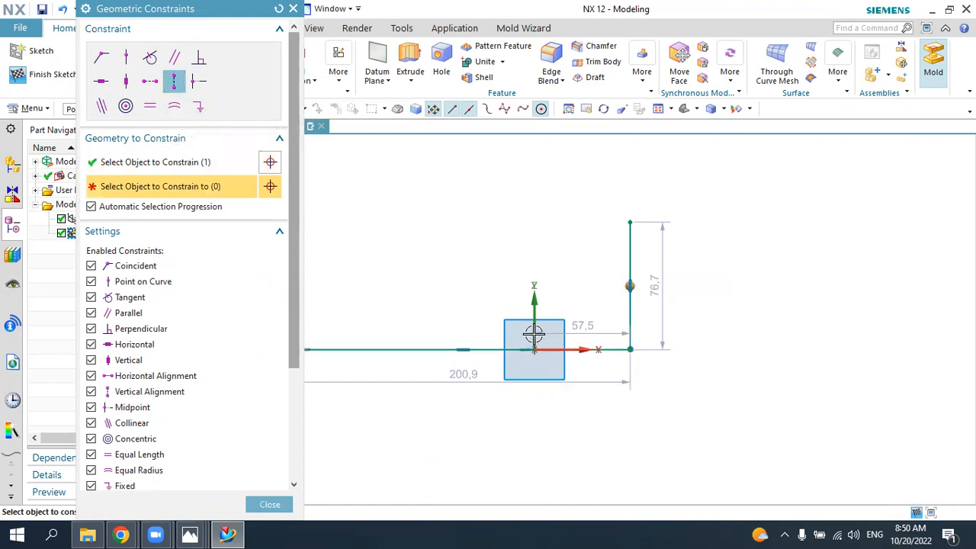
pyautogui.click(533, 349)
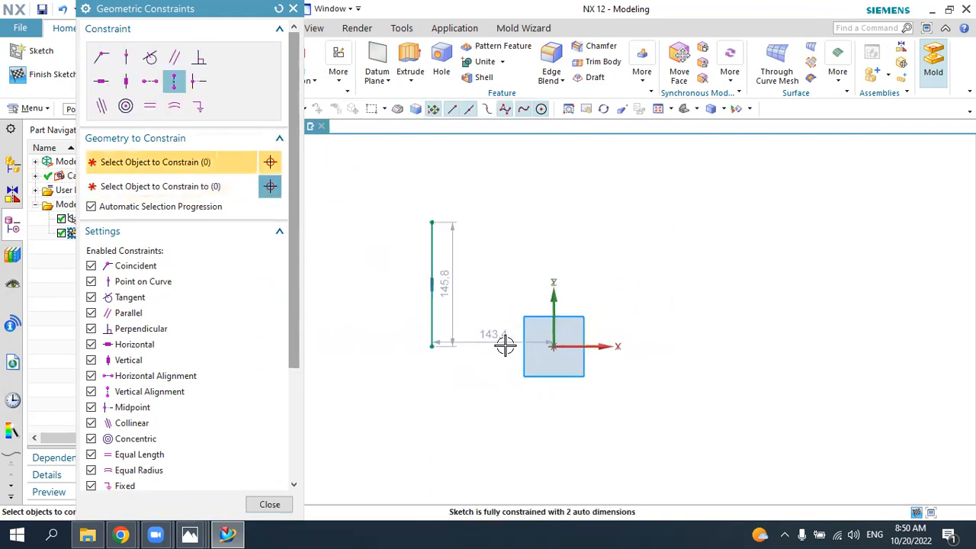
pyautogui.hotkey('ctrl', 'z')
pyautogui.scroll(5, 559, 351)
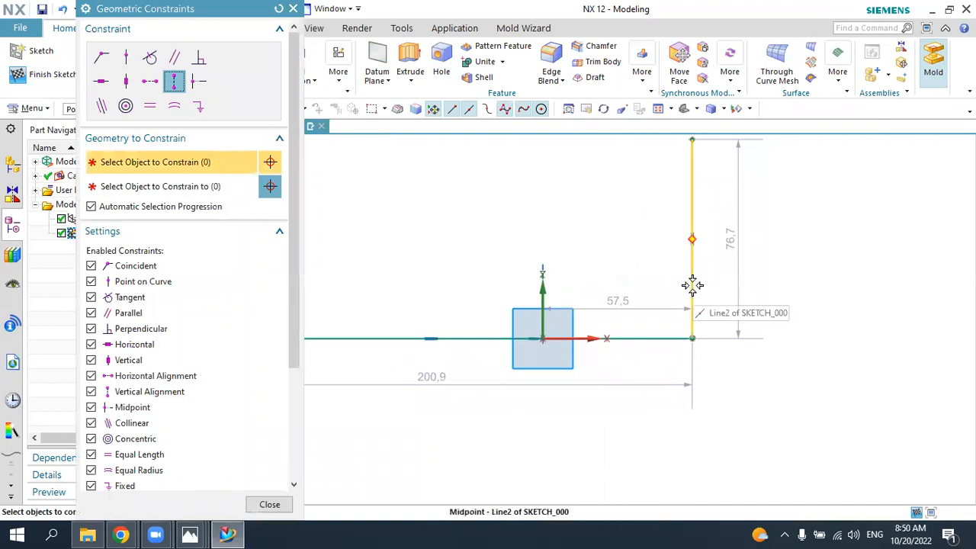
pyautogui.press('Escape')
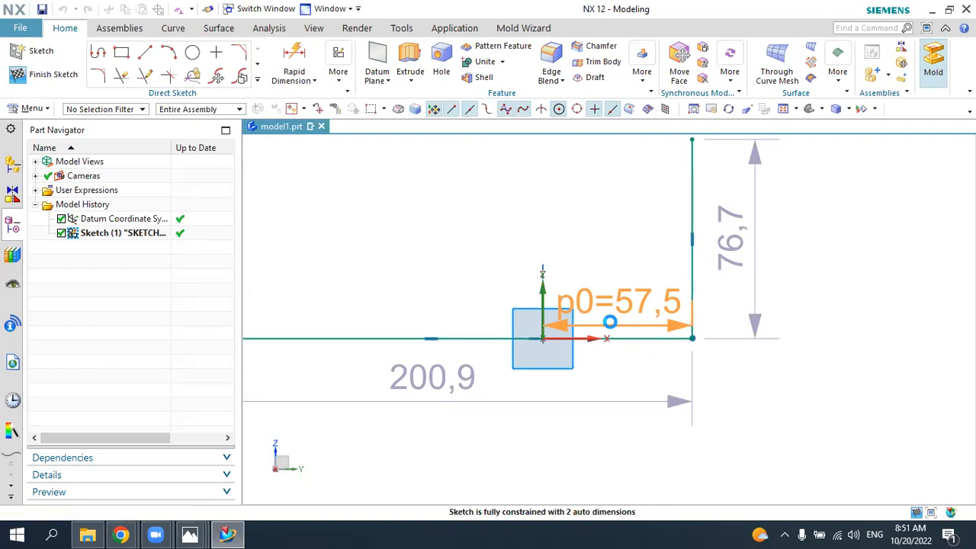
# Step: Set the horizontal distance between the sketch origin and the vertical line to 0 mm
pyautogui.doubleClick(610, 322)
pyautogui.press('Return')
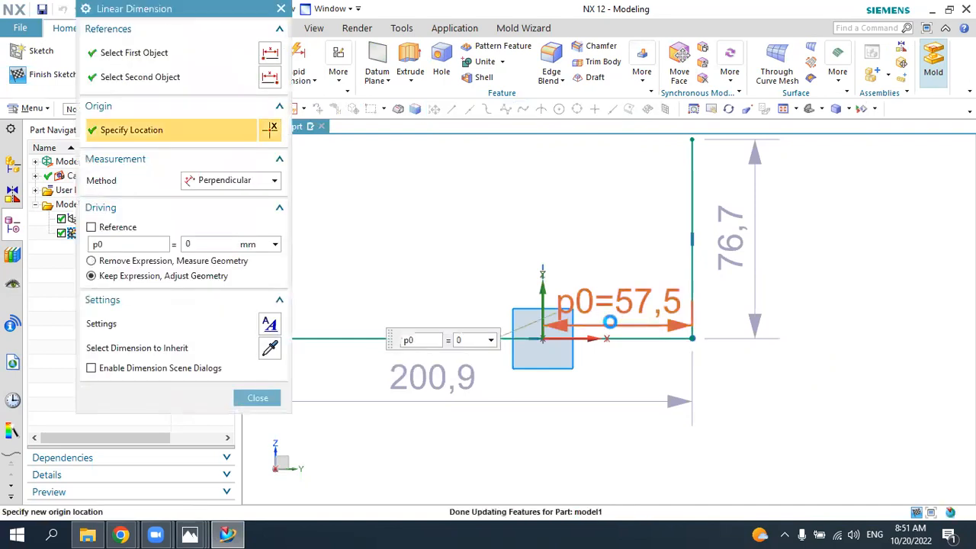
pyautogui.middleClick(614, 320)
pyautogui.scroll(-3, 648, 348)
pyautogui.scroll(-1, 653, 360)
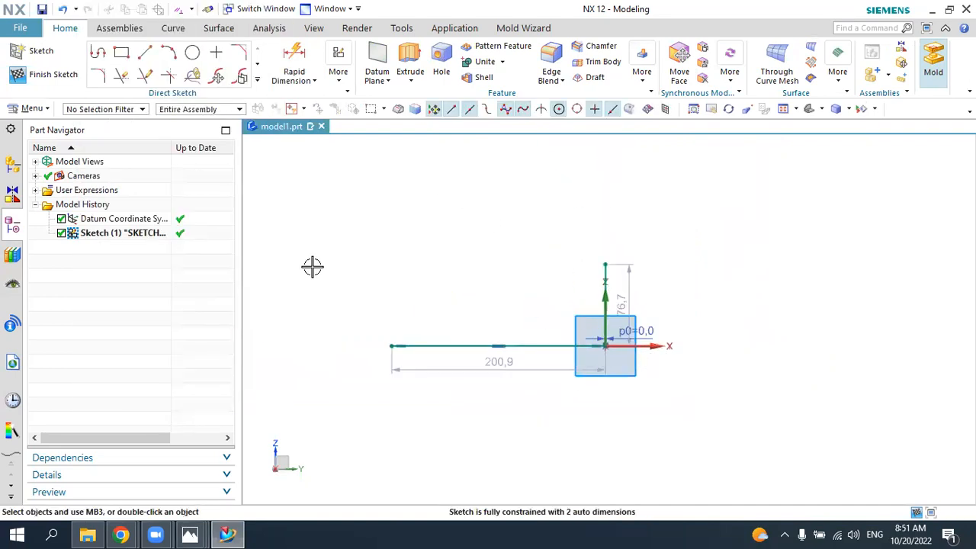
pyautogui.scroll(3, 628, 311)
pyautogui.scroll(-1, 676, 341)
pyautogui.scroll(-1, 676, 340)
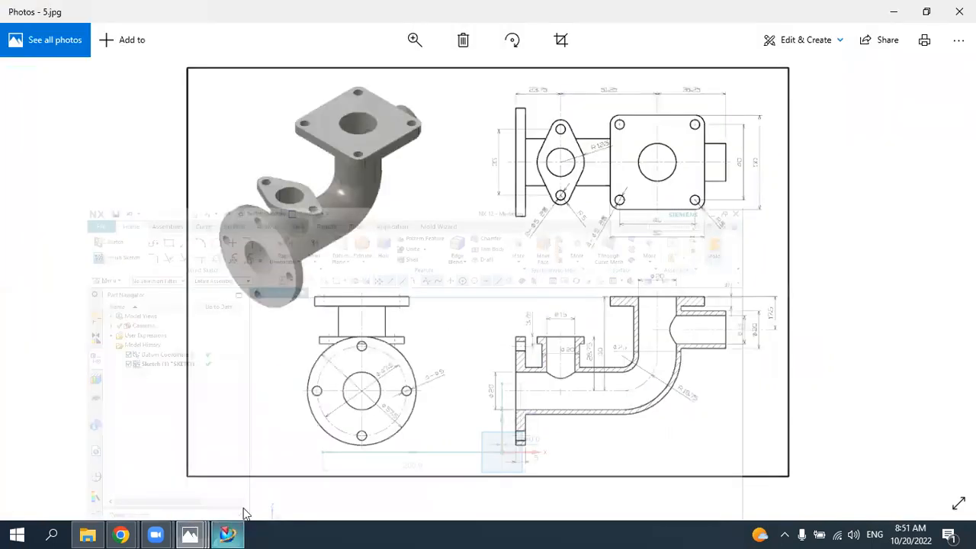
# Step: Check the pipe's centreline lengths in the 5.jpg drawing and return to the NX sketch
pyautogui.click(190, 534)
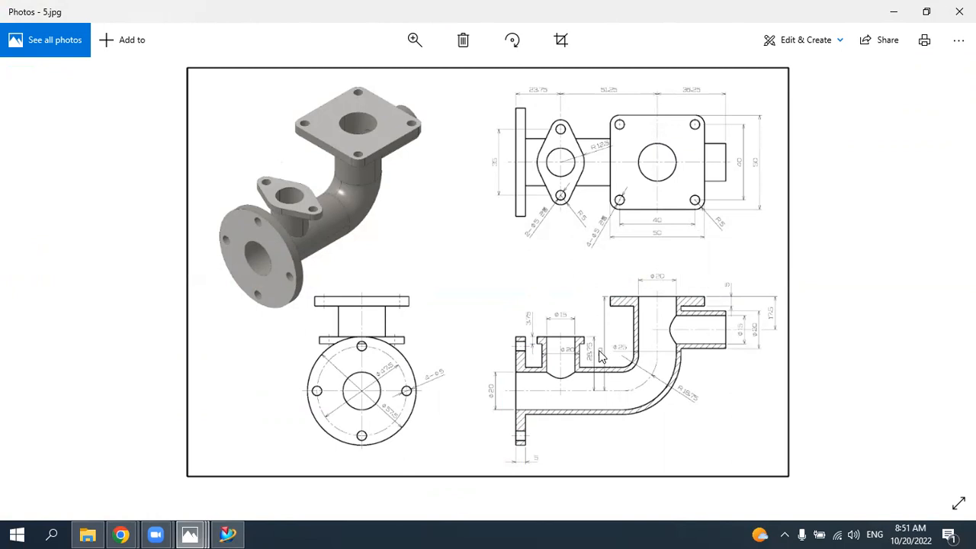
pyautogui.click(228, 534)
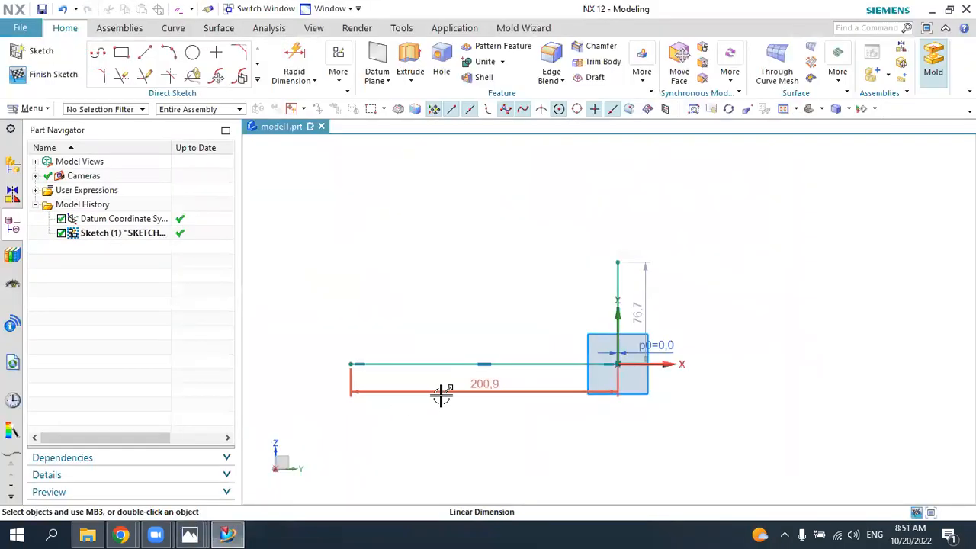
# Step: Set the length of the horizontal centreline segment to 23.75+51.25 mm
pyautogui.click(447, 391)
pyautogui.doubleClick(447, 391)
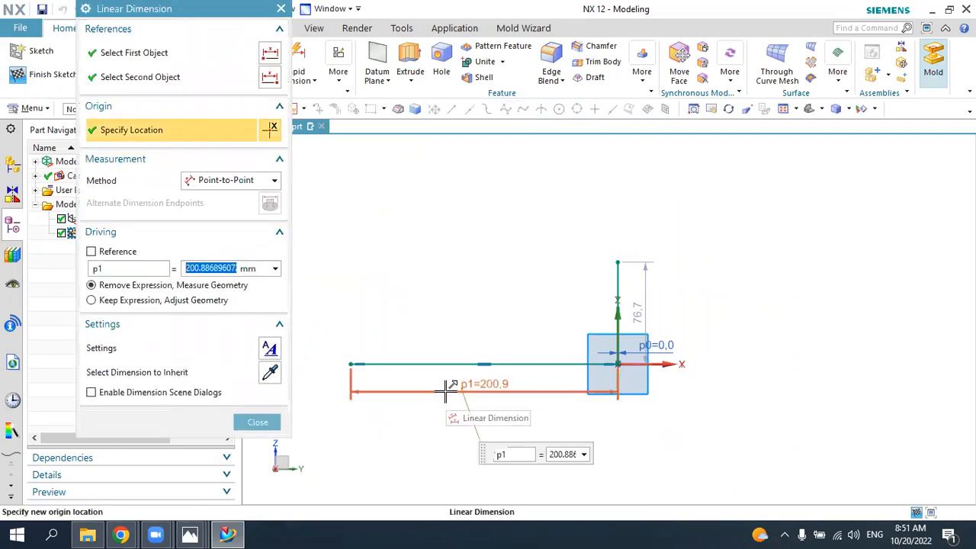
pyautogui.write('23.75+51.25')
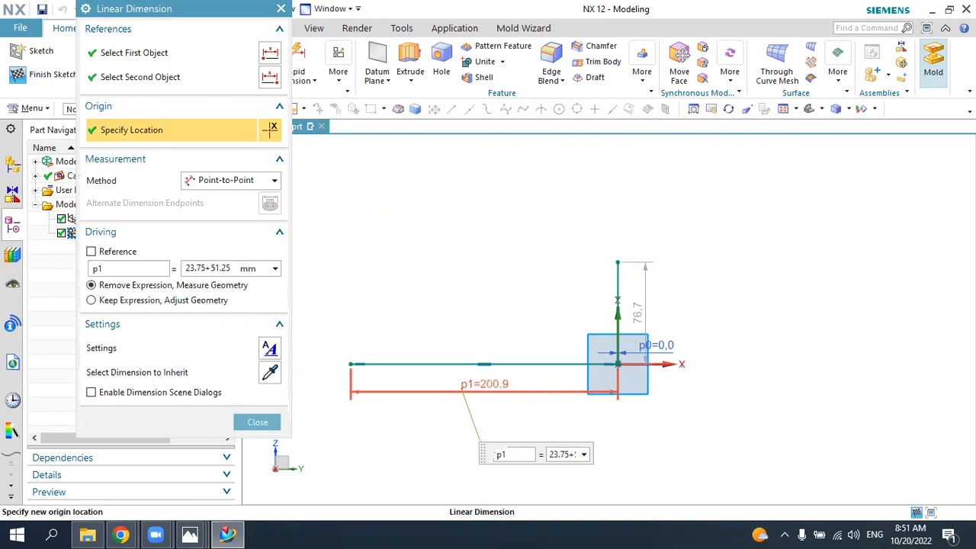
pyautogui.press('Return')
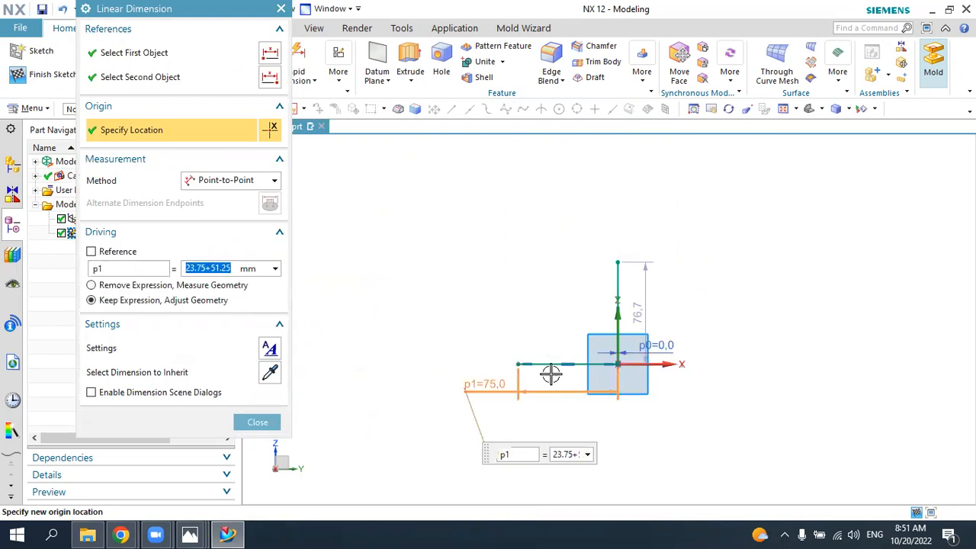
pyautogui.click(259, 421)
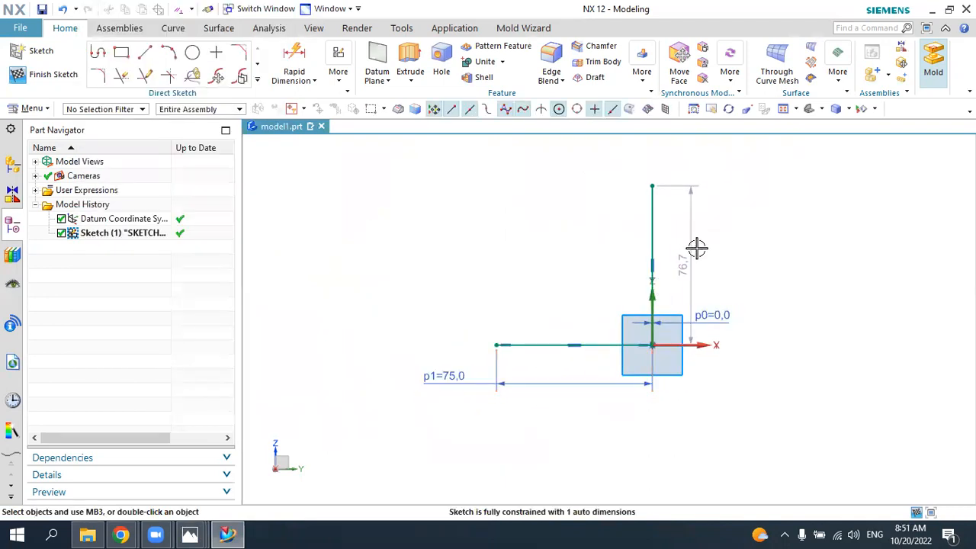
# Step: Move the vertical line's dimension farther from the geometry and set its value to 50 mm
pyautogui.moveTo(777, 263); pyautogui.dragTo(783, 264)
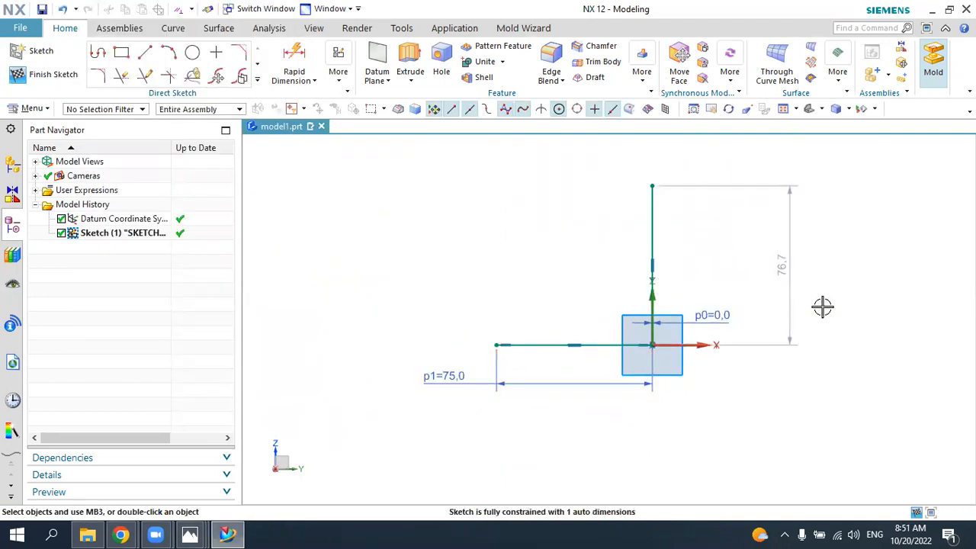
pyautogui.doubleClick(789, 263)
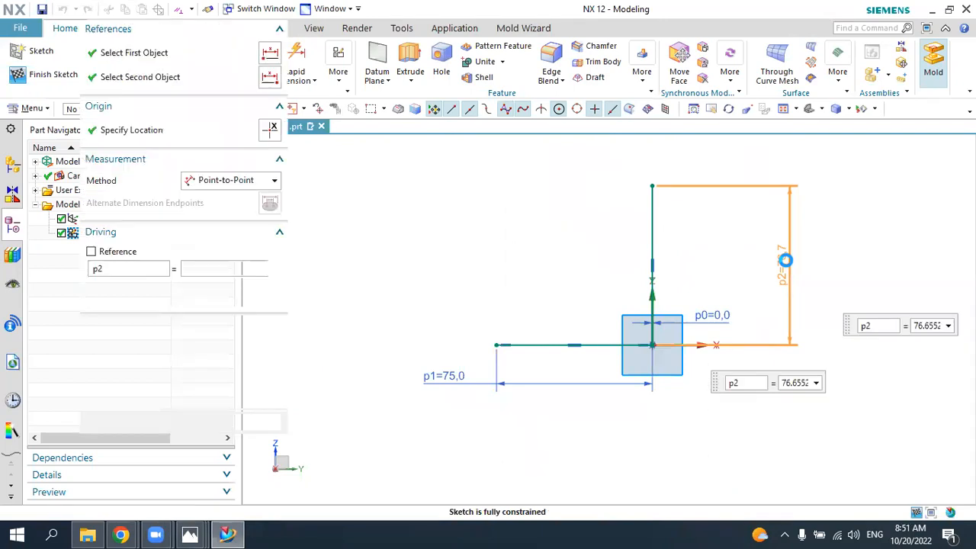
pyautogui.write('50')
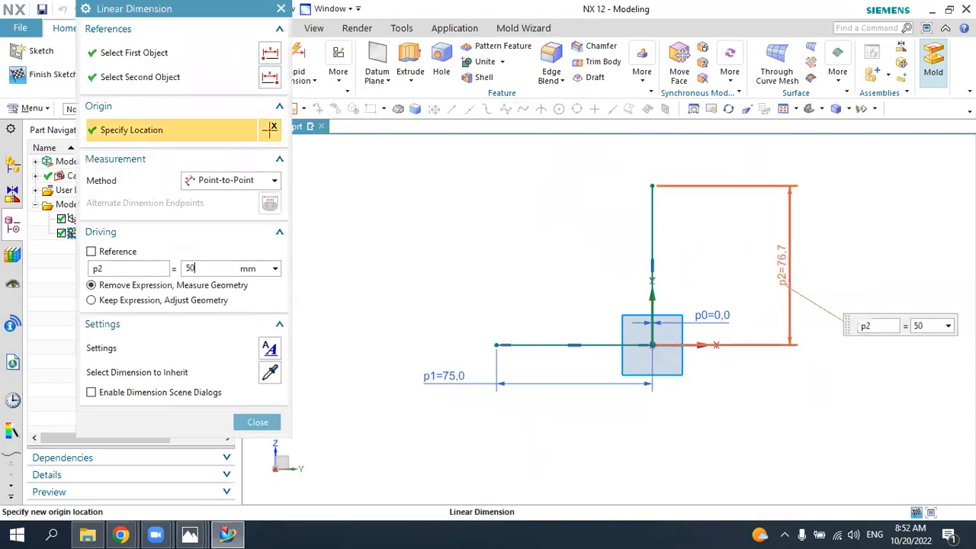
pyautogui.press('Return')
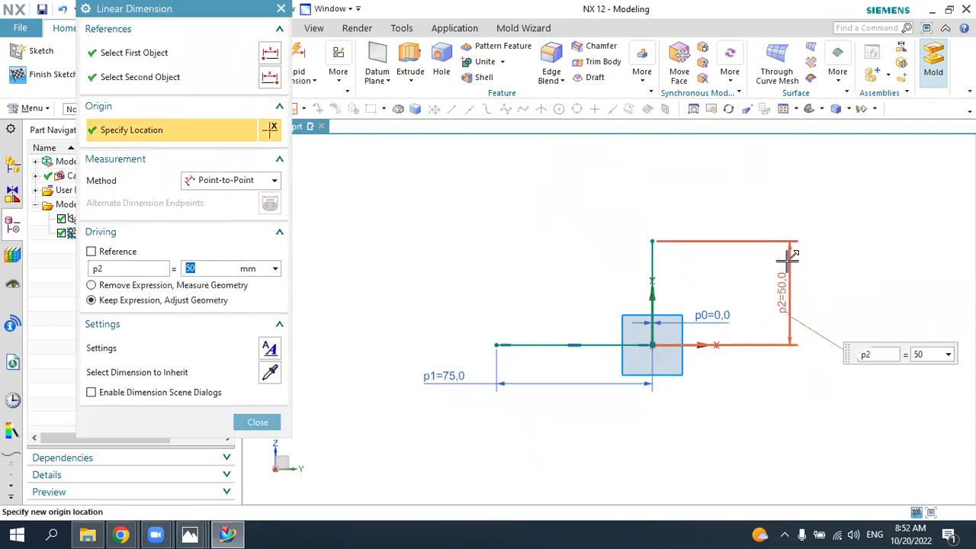
pyautogui.middleClick(634, 290)
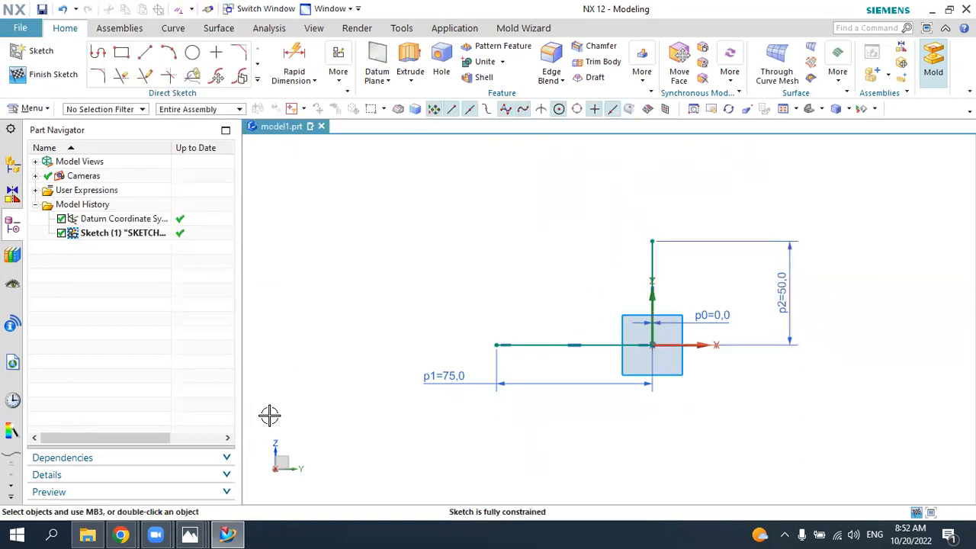
# Step: Check the bend radius in the 5.jpg drawing, fillet the corner between the two lines at 18.75 mm in NX, and finish the sketch
pyautogui.click(229, 528)
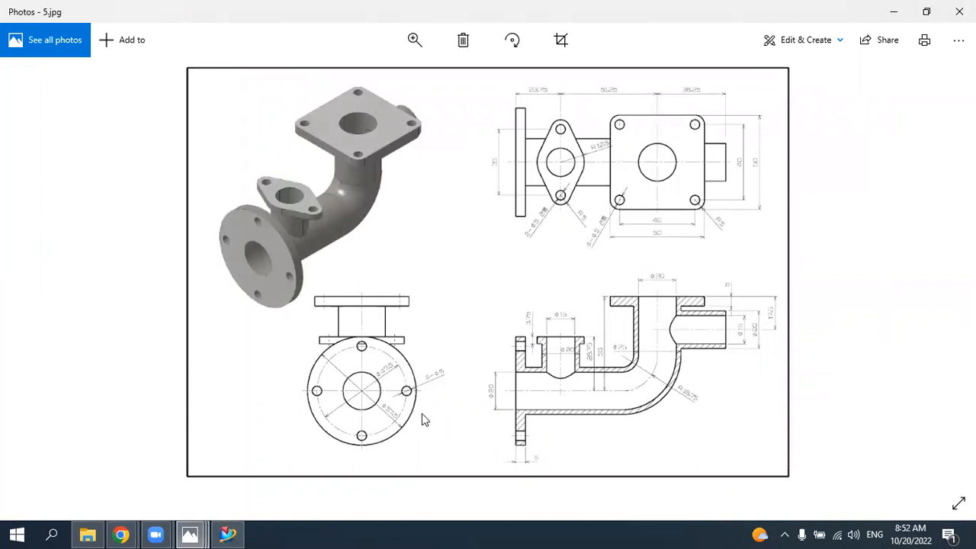
pyautogui.click(228, 534)
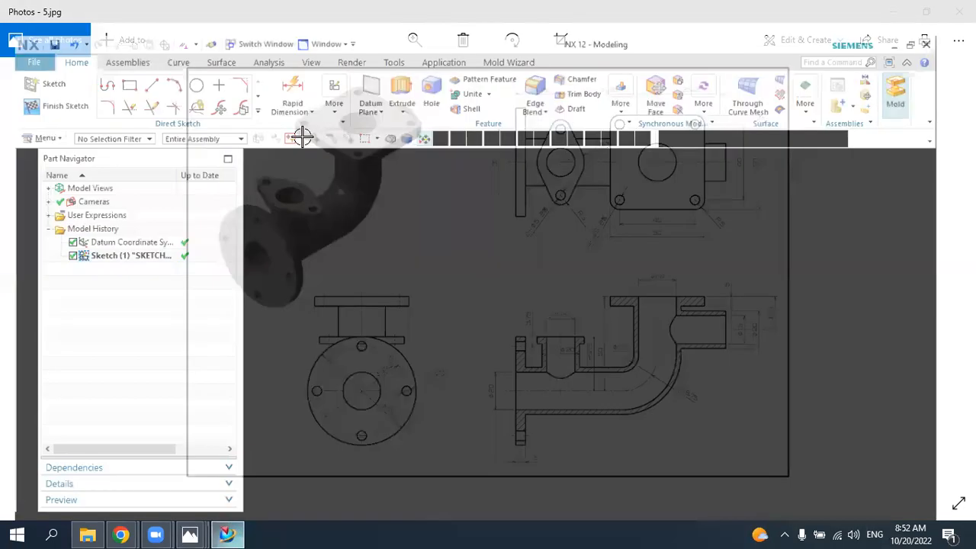
pyautogui.click(99, 76)
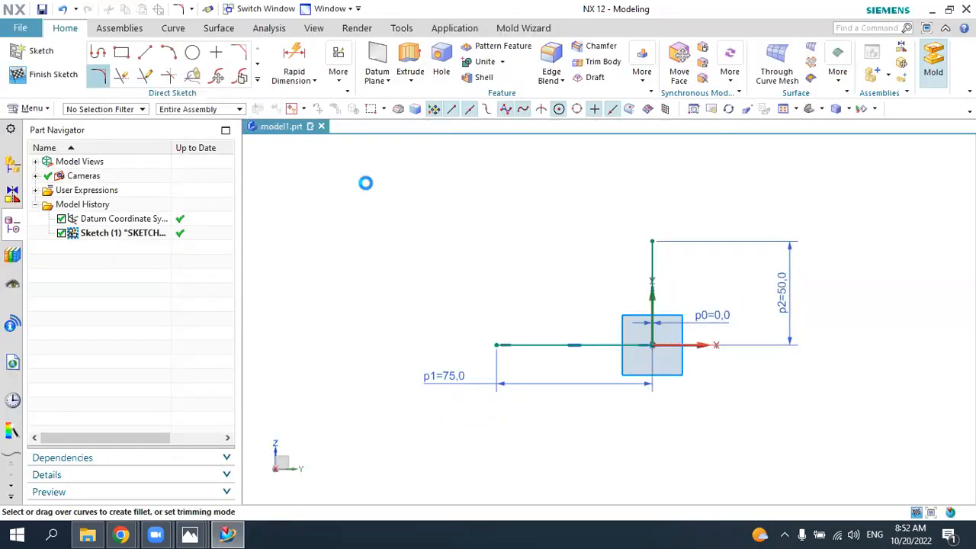
pyautogui.click(604, 341)
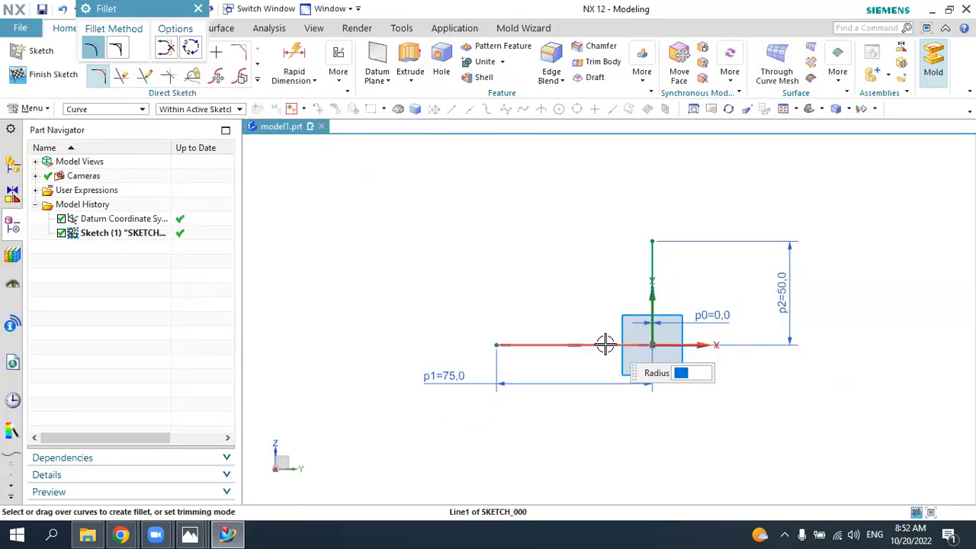
pyautogui.click(652, 276)
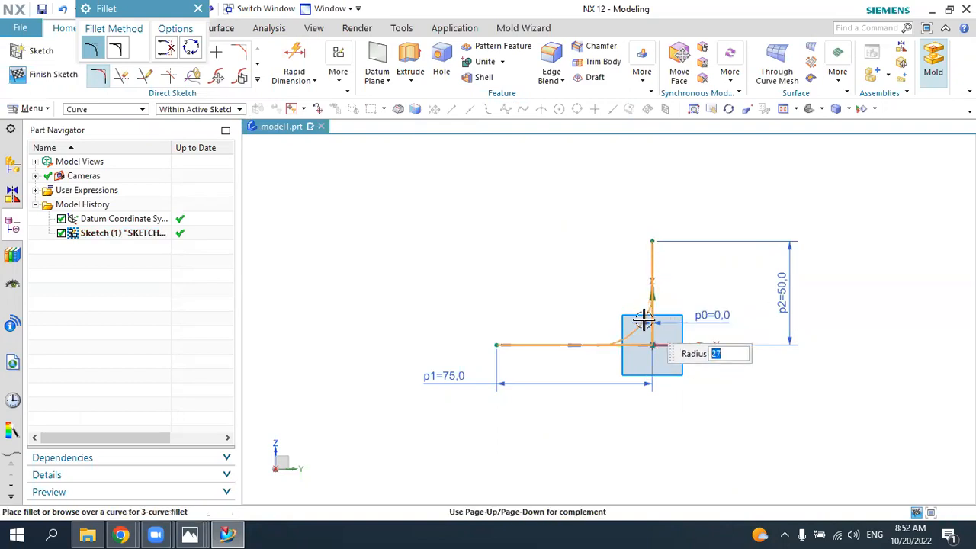
pyautogui.write('18.75')
pyautogui.press('Return')
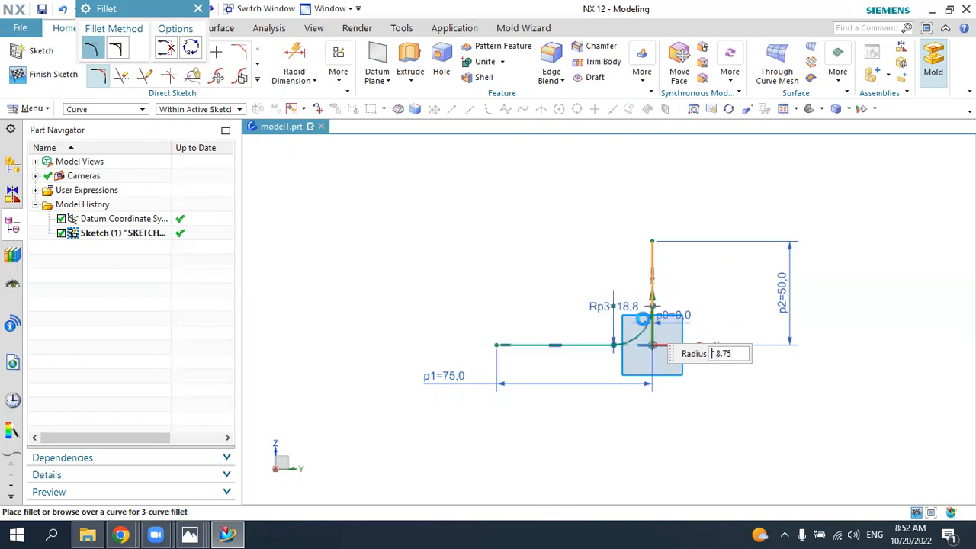
pyautogui.press('Escape')
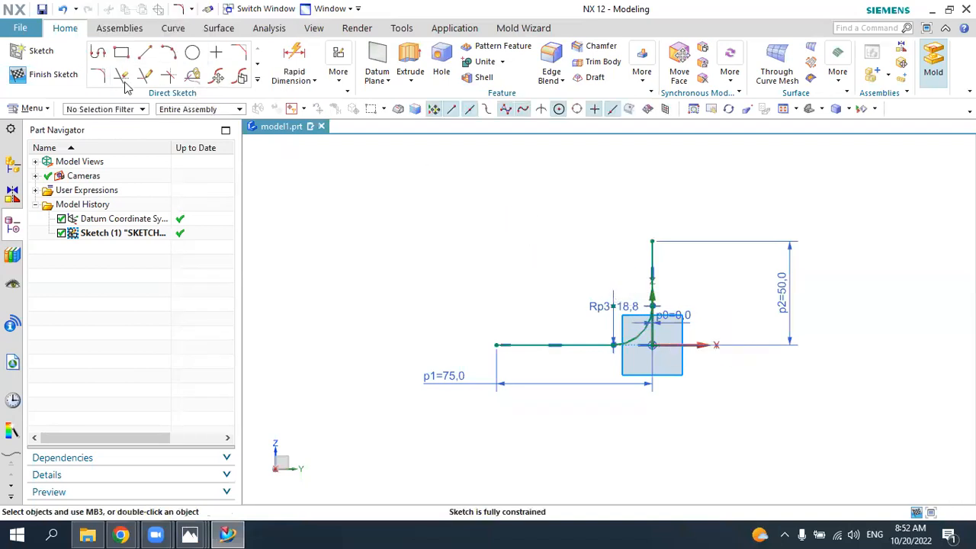
pyautogui.click(42, 77)
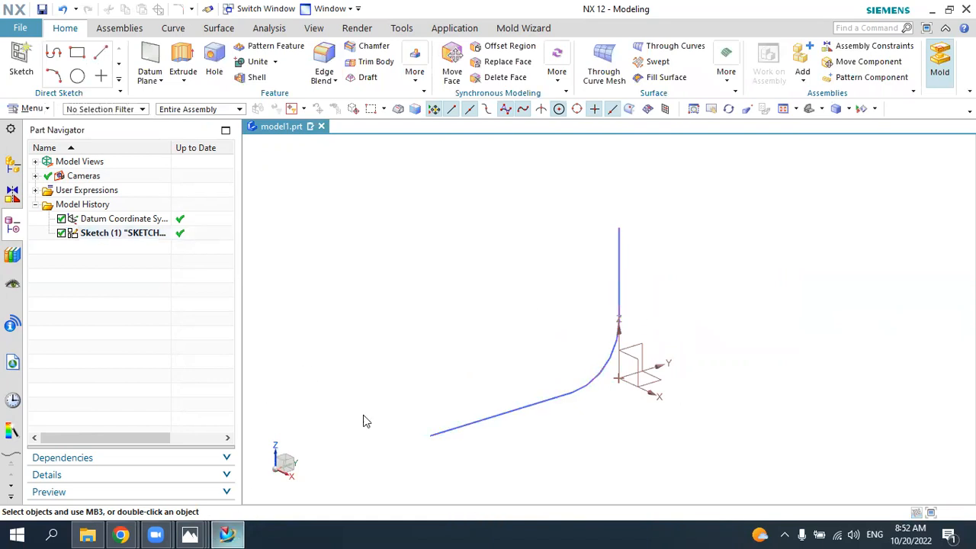
# Step: Create a Point and Direction datum plane through the upper end of the vertical centreline, normal to that line
pyautogui.hotkey('alt', 'Tab')
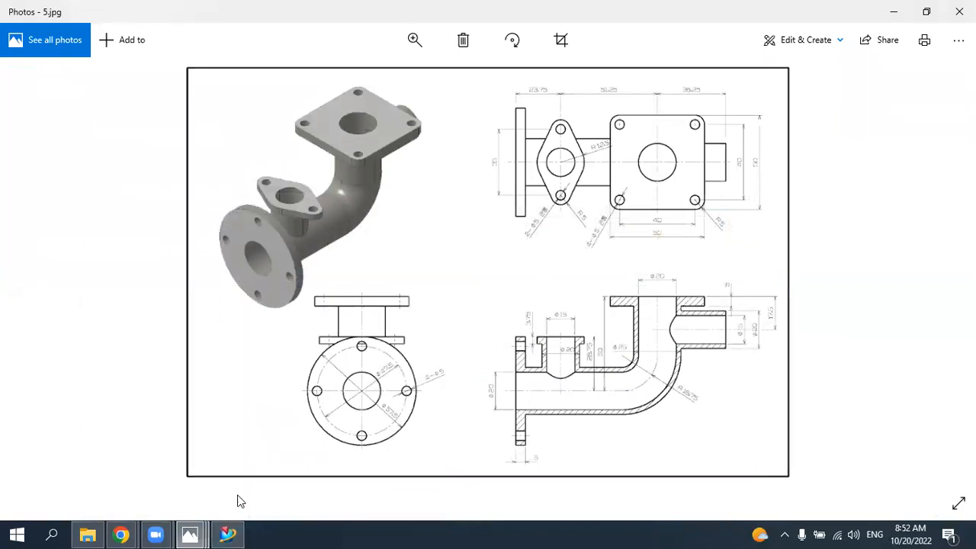
pyautogui.click(233, 533)
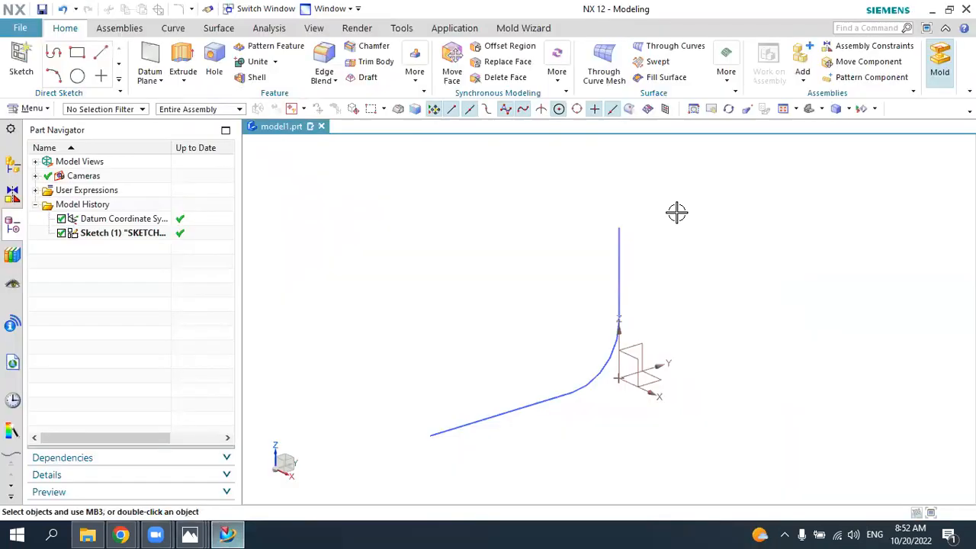
pyautogui.click(726, 83)
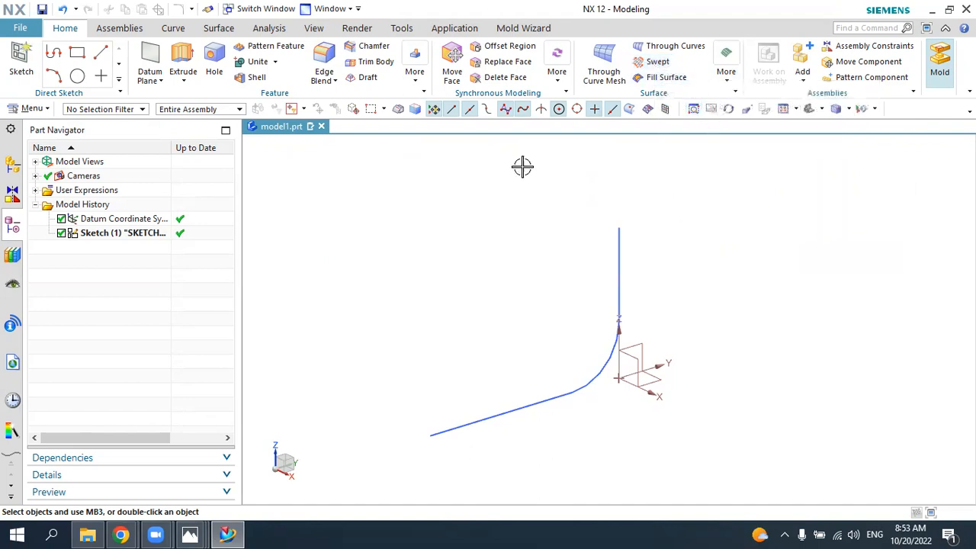
pyautogui.click(155, 52)
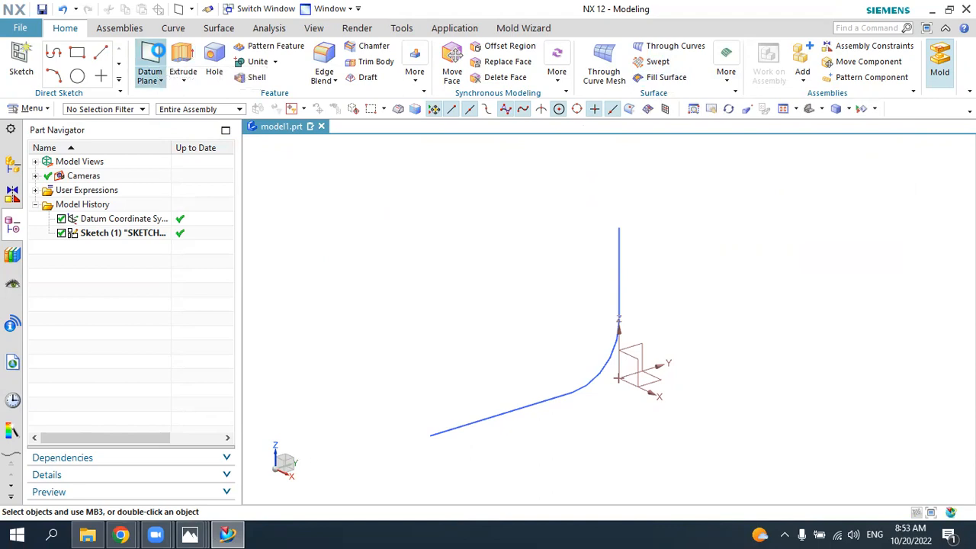
pyautogui.click(152, 35)
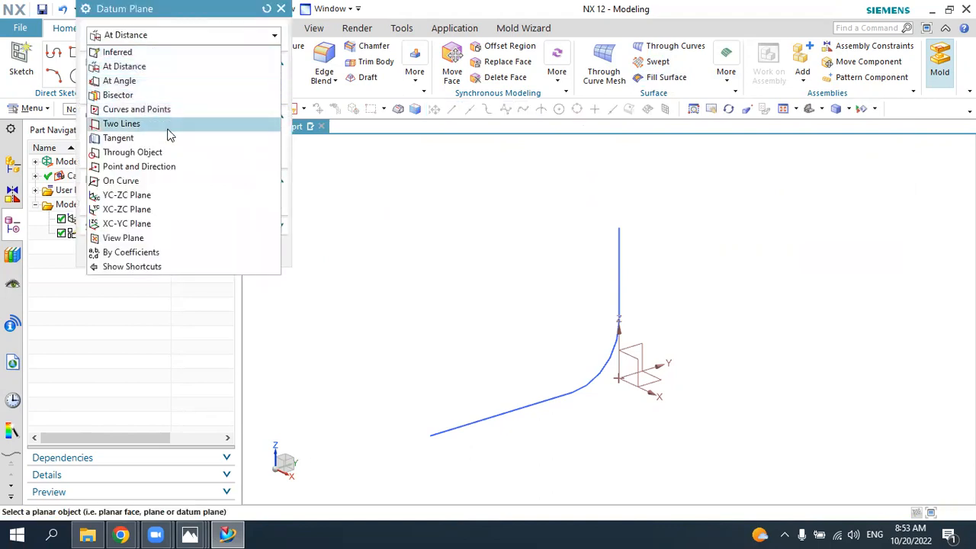
pyautogui.click(169, 166)
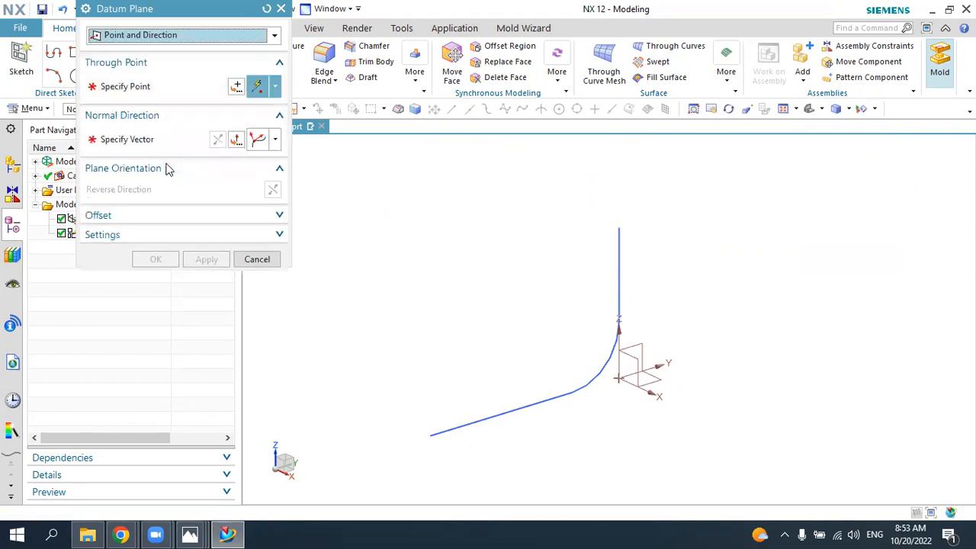
pyautogui.click(619, 221)
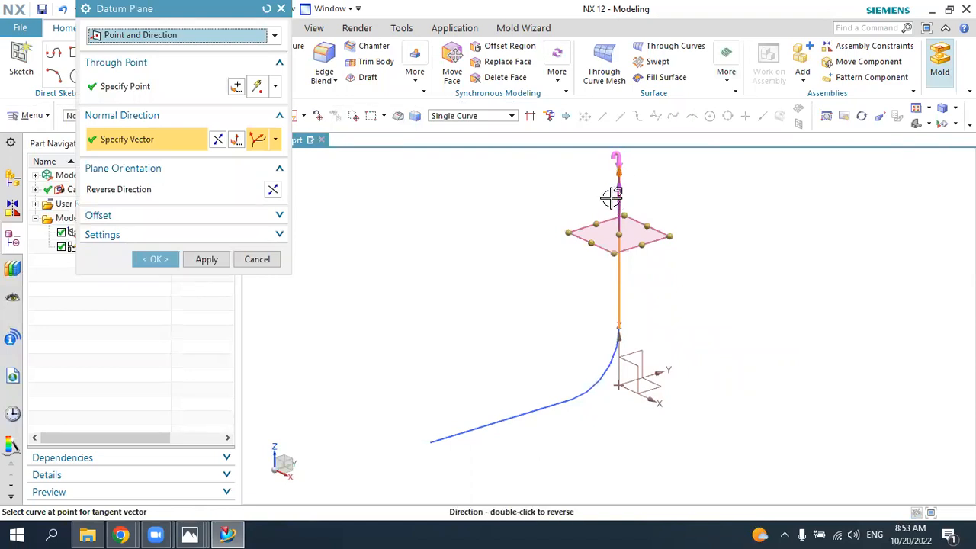
pyautogui.click(157, 260)
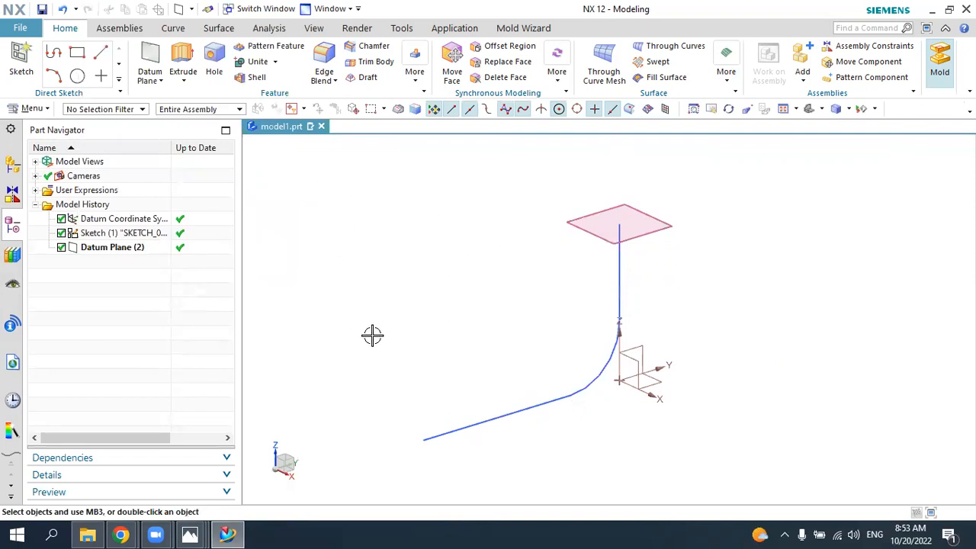
# Step: Check the pipe diameter in the 5.jpg drawing, and create a sketch in NX on the datum plane at the centreline's upper end
pyautogui.click(238, 531)
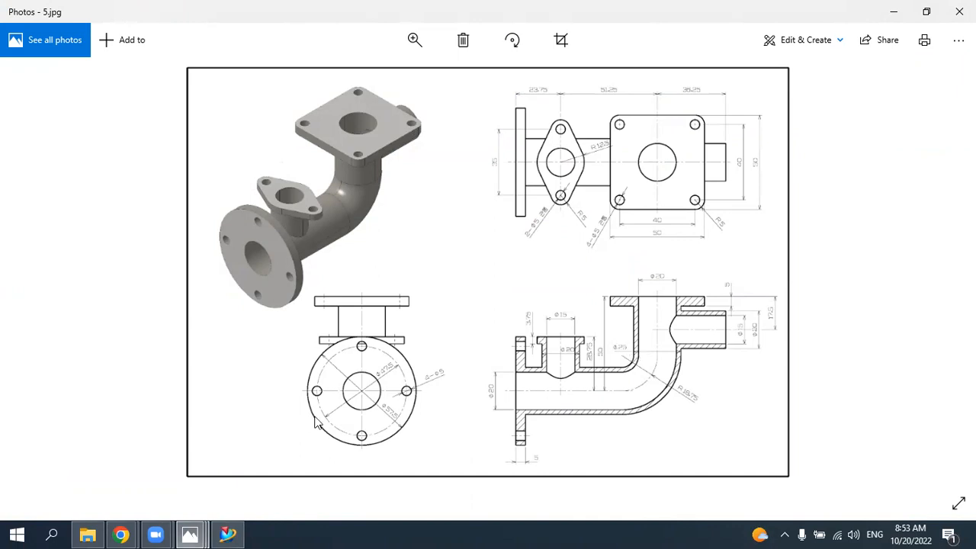
pyautogui.click(228, 534)
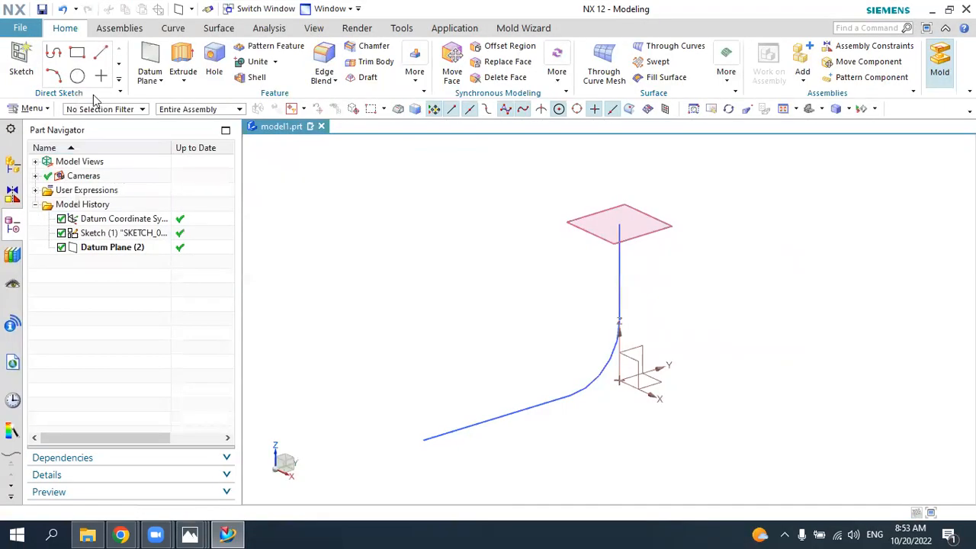
pyautogui.click(22, 60)
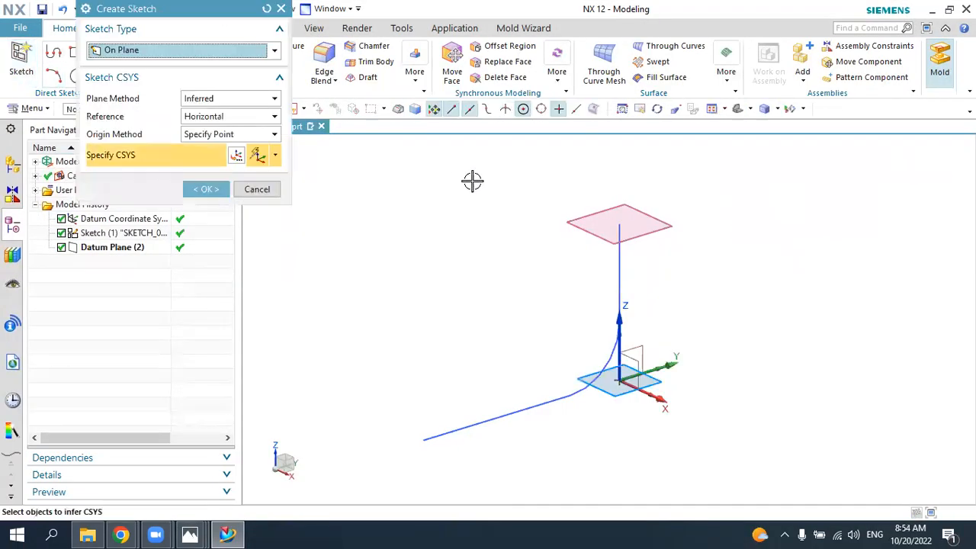
pyautogui.click(637, 221)
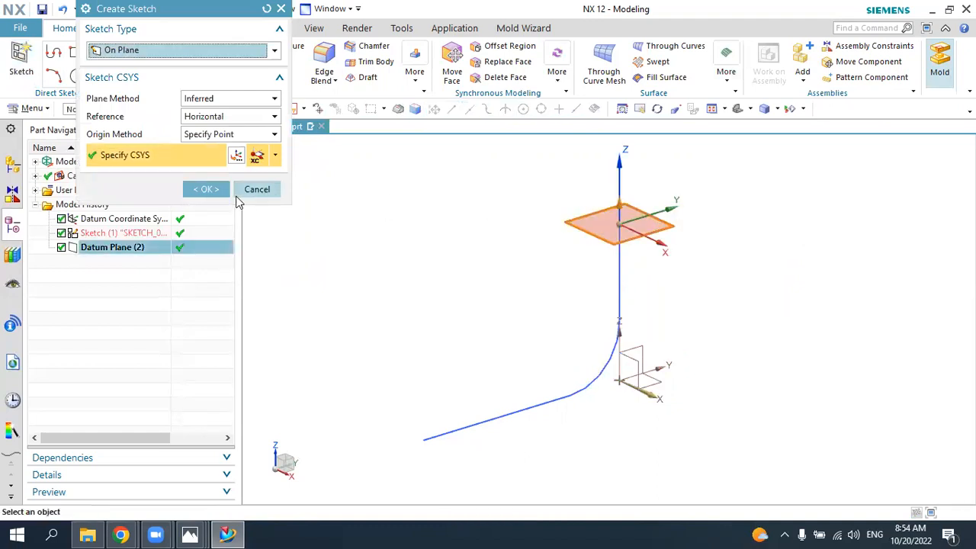
pyautogui.click(216, 189)
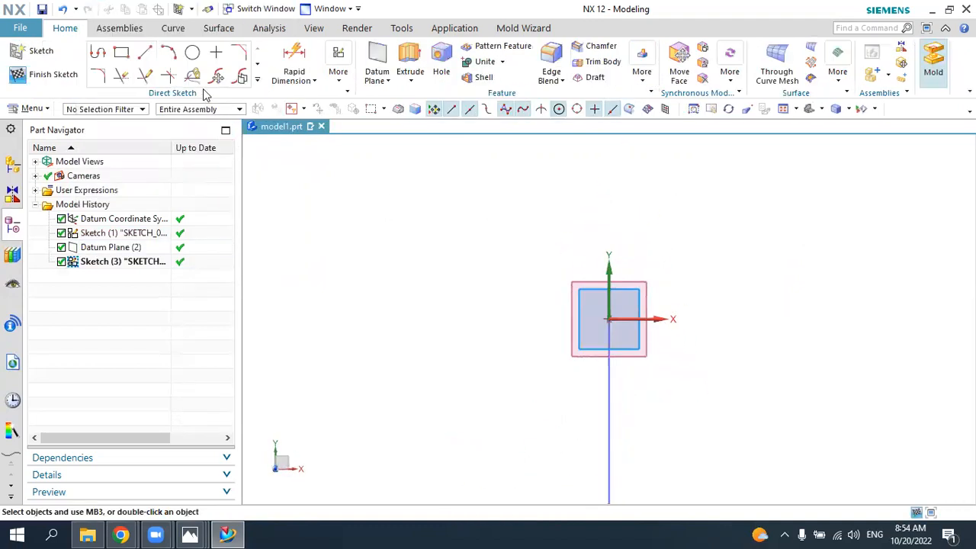
# Step: Draw a 25 mm diameter circle centred on the sketch origin and finish the sketch
pyautogui.click(194, 53)
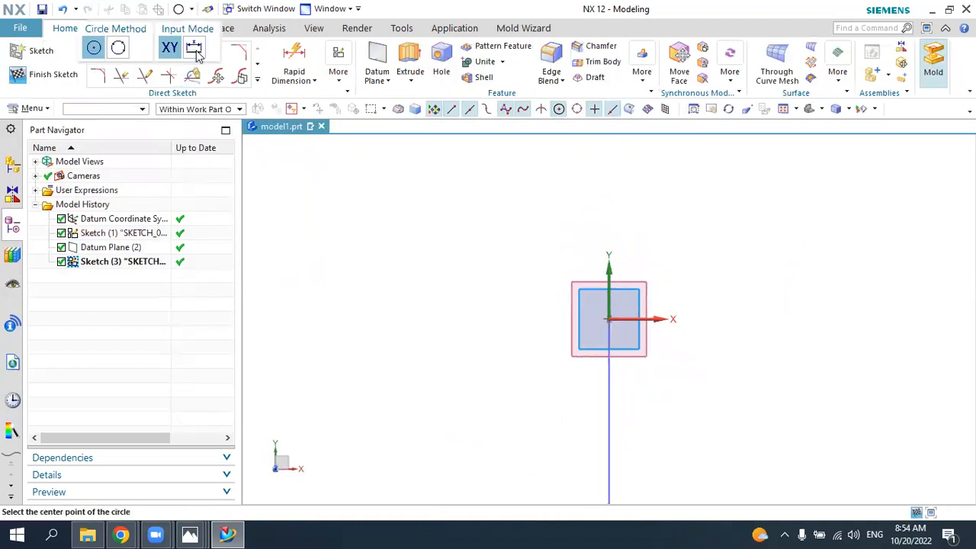
pyautogui.click(611, 319)
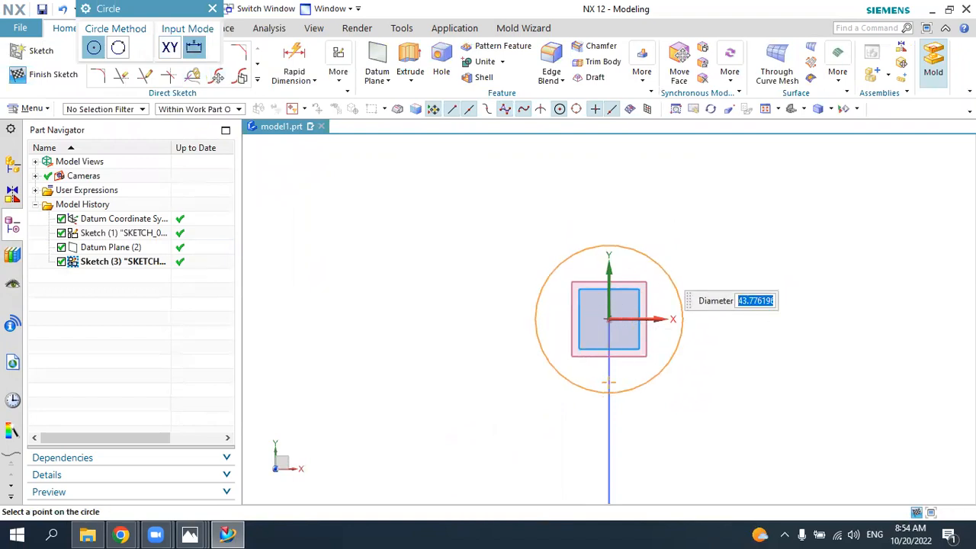
pyautogui.press('Return')
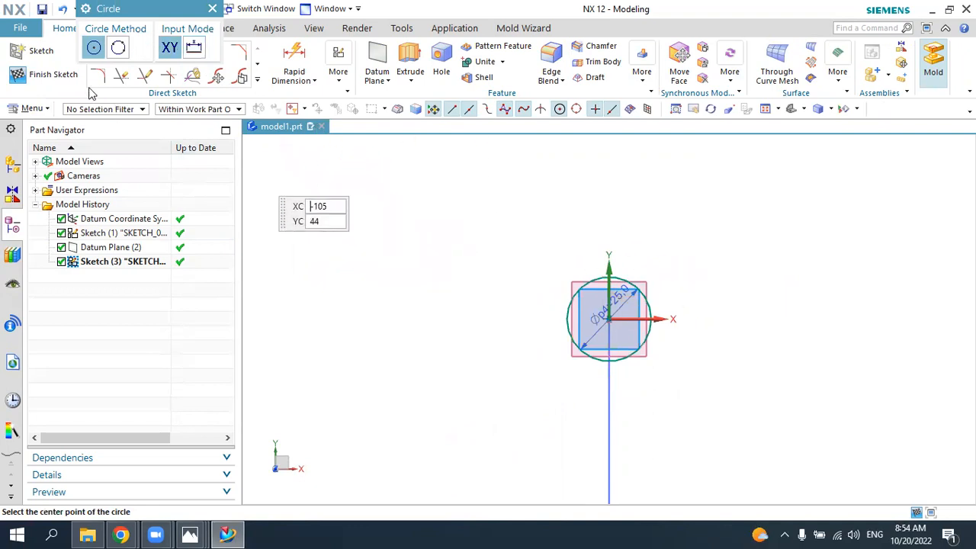
pyautogui.press('Escape')
pyautogui.click(67, 74)
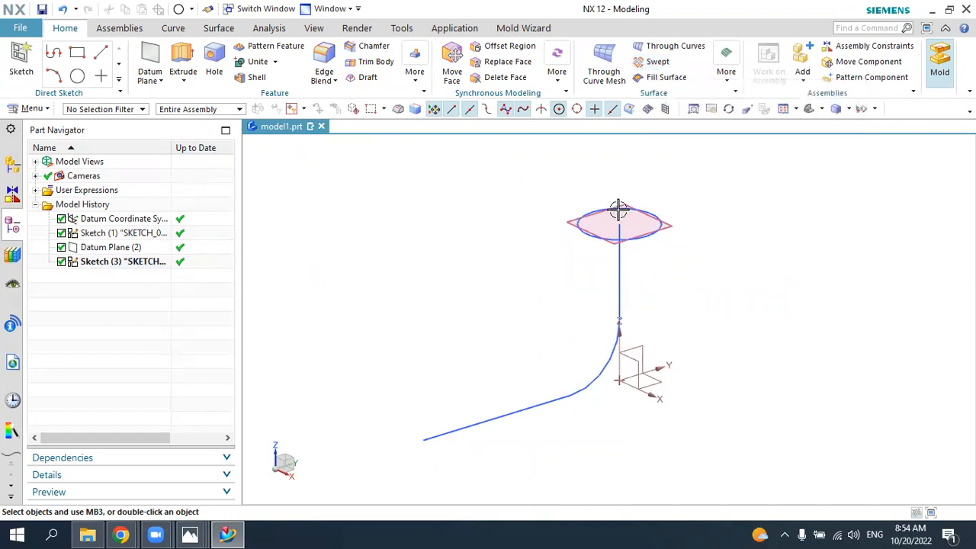
# Step: Create a solid Swept body using the 25 mm circle as section and the connected L-shaped centreline as guide
pyautogui.click(658, 61)
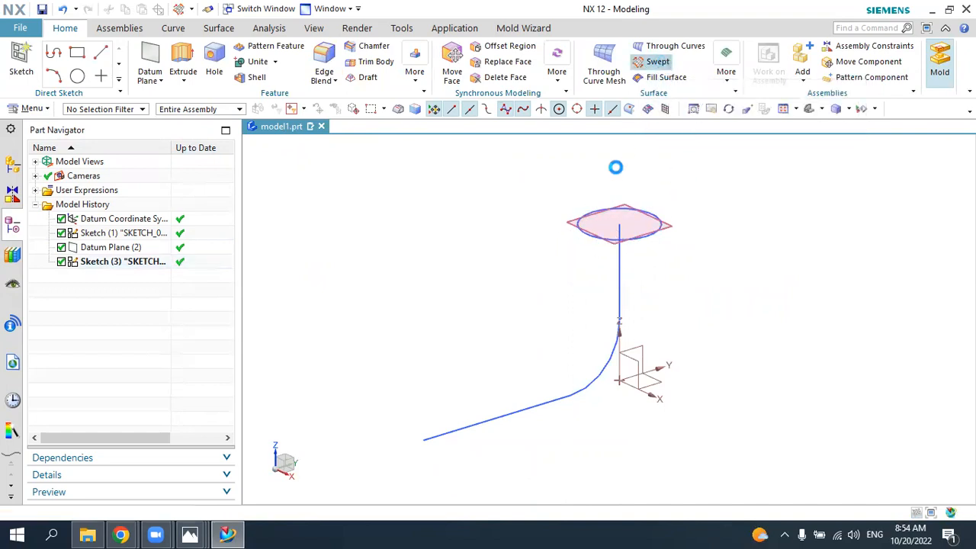
pyautogui.click(592, 216)
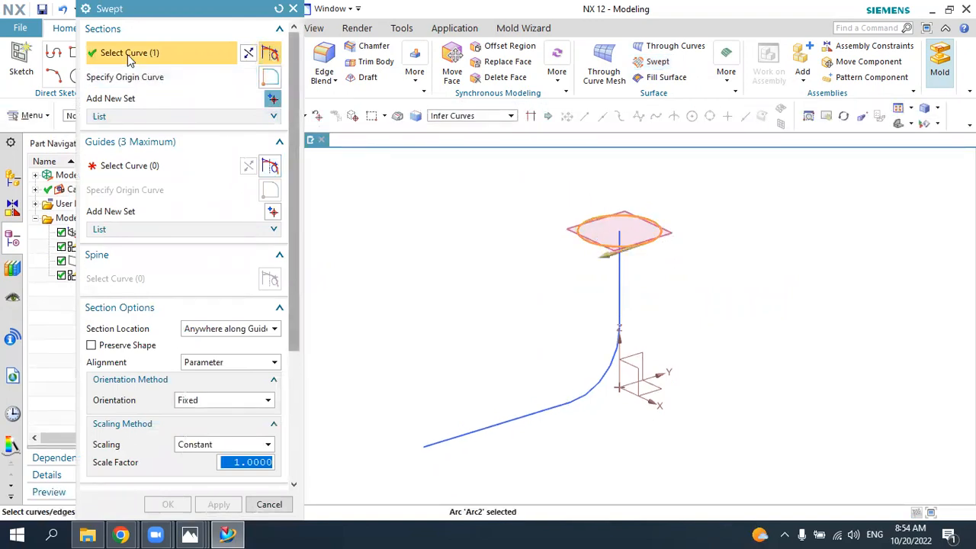
pyautogui.click(126, 166)
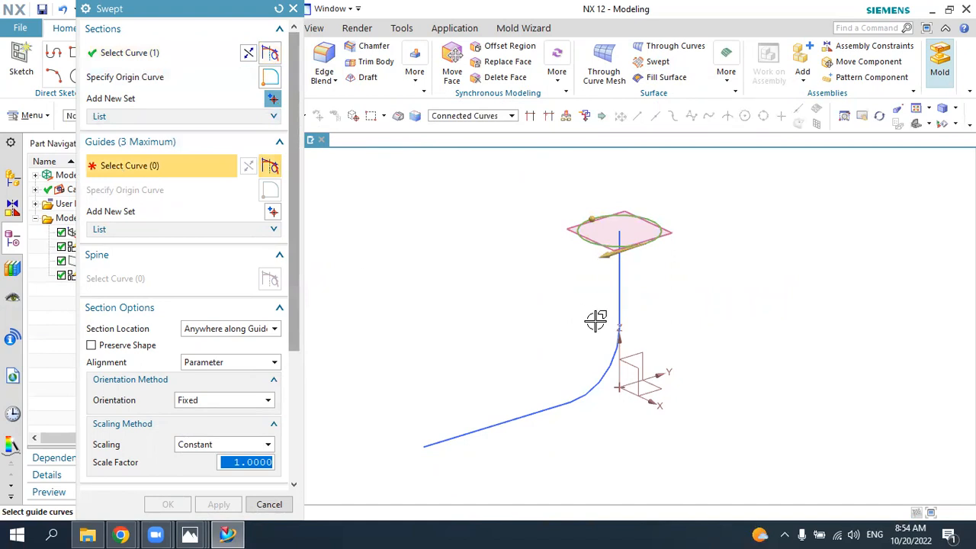
pyautogui.click(463, 116)
pyautogui.click(462, 138)
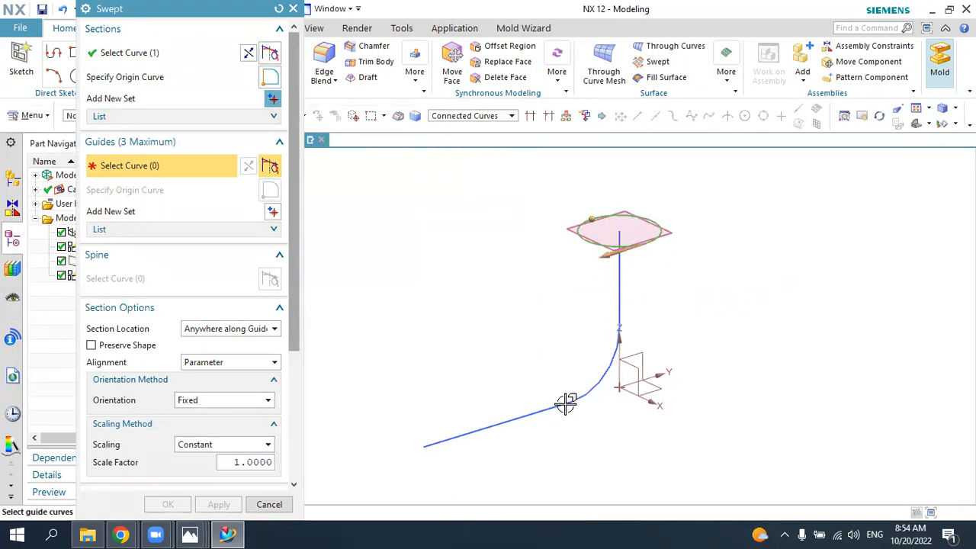
pyautogui.click(619, 273)
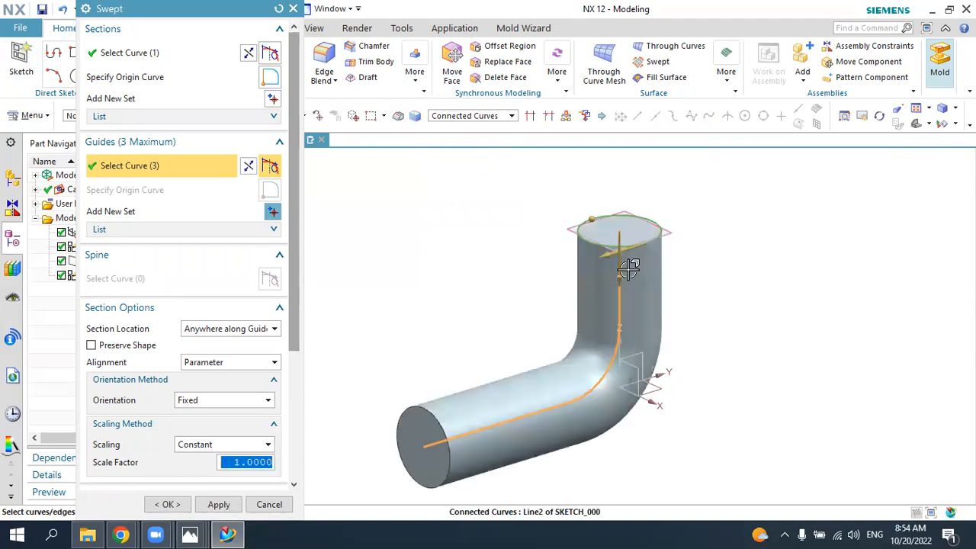
pyautogui.click(168, 505)
pyautogui.moveTo(756, 379)
pyautogui.mouseDown(button='middle')
pyautogui.moveTo(693, 342)
pyautogui.moveTo(737, 359)
pyautogui.moveTo(727, 373)
pyautogui.moveTo(745, 370)
pyautogui.mouseUp(button='middle')
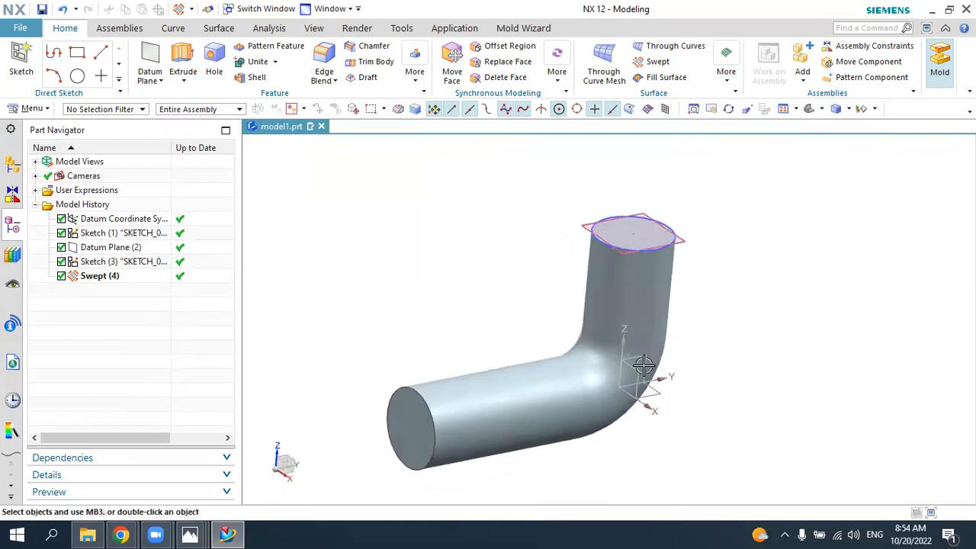
# Step: Check the pipe's bore diameter in the 5.jpg drawing, and create a sketch in NX on the horizontal leg's circular end face
pyautogui.click(190, 534)
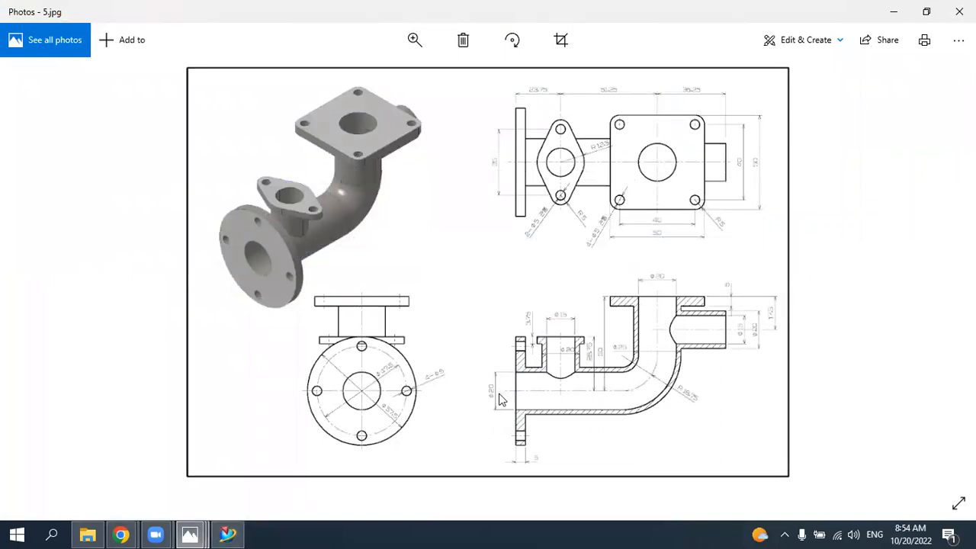
pyautogui.click(227, 534)
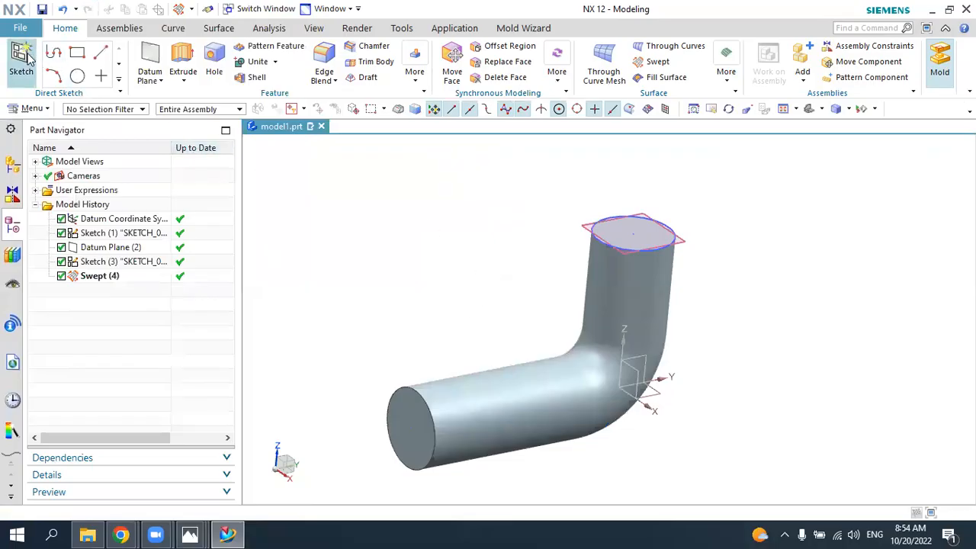
pyautogui.click(21, 61)
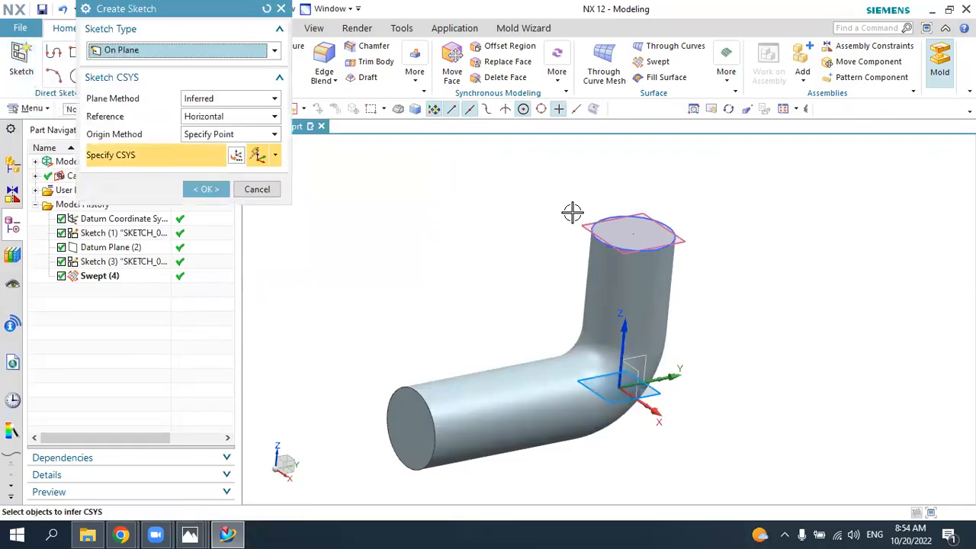
pyautogui.click(610, 238)
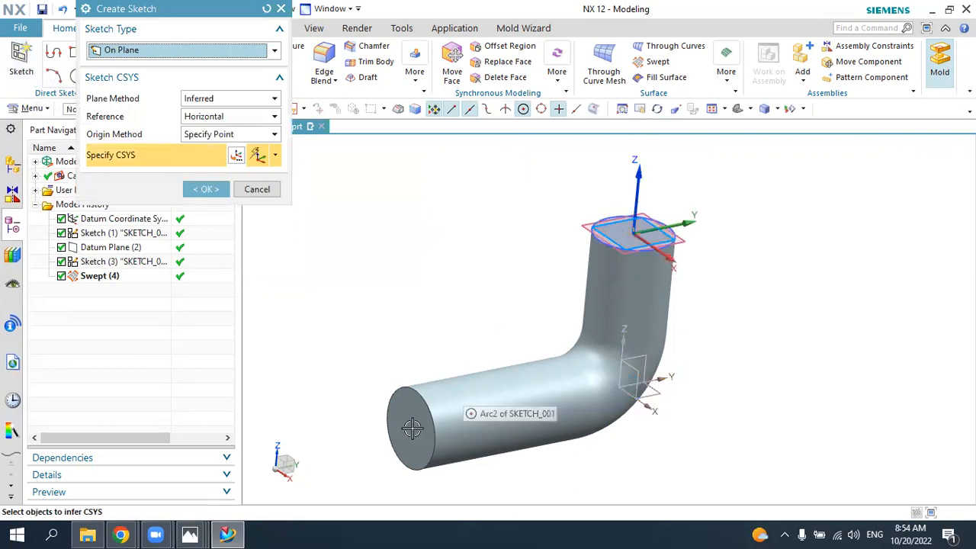
pyautogui.click(397, 427)
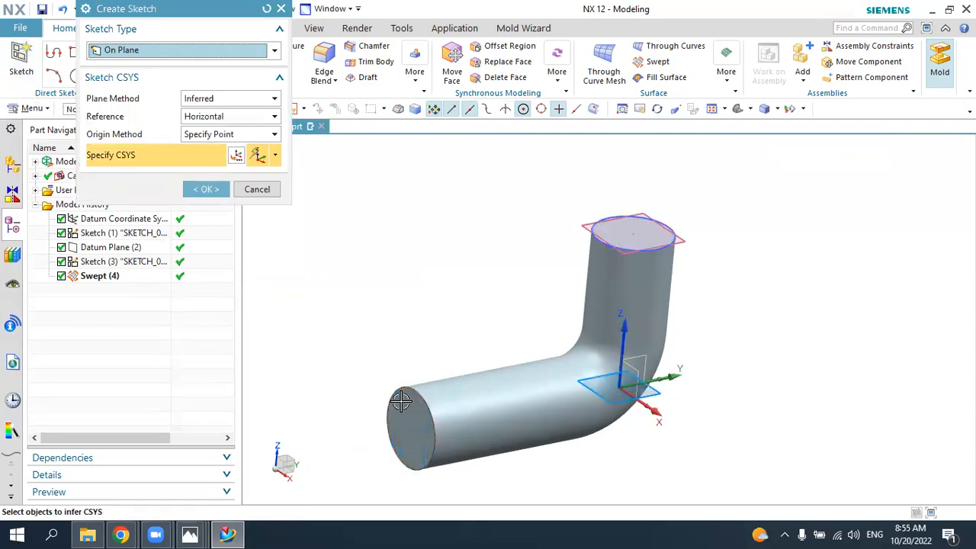
pyautogui.click(412, 426)
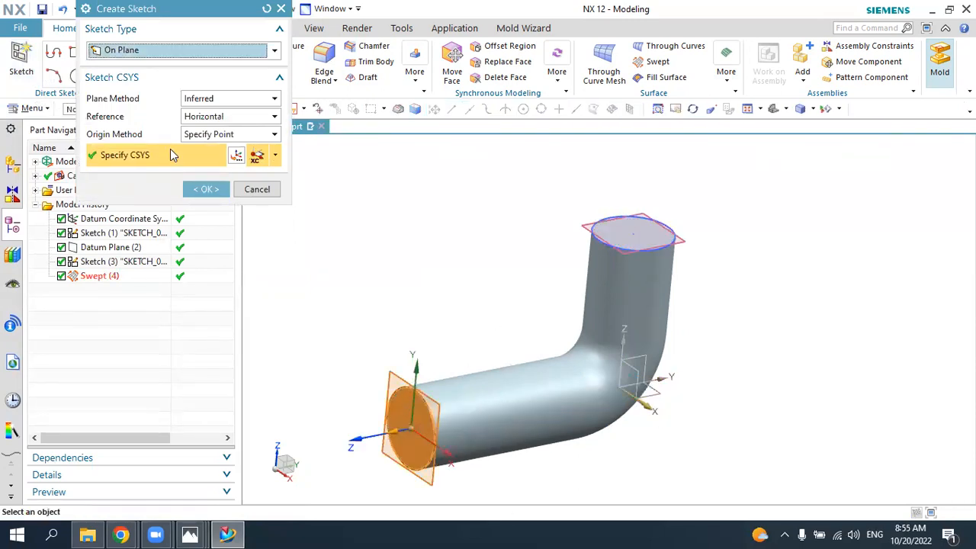
pyautogui.click(206, 189)
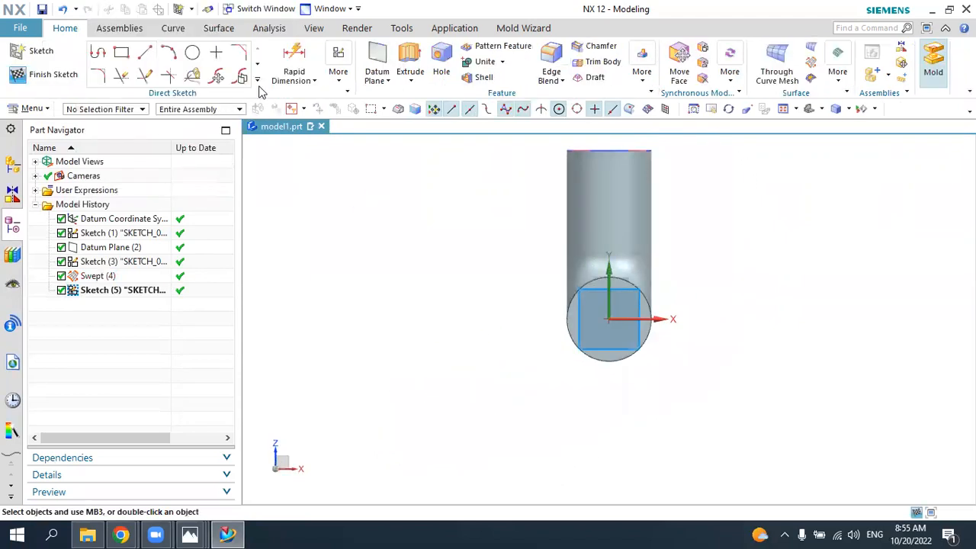
# Step: Draw a 20 mm diameter circle centred on the sketch origin
pyautogui.click(214, 48)
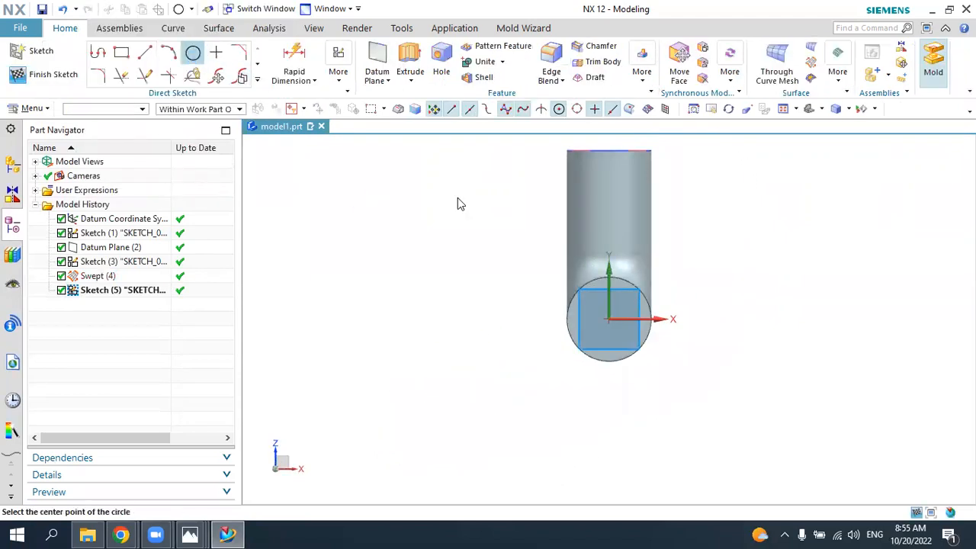
pyautogui.click(609, 306)
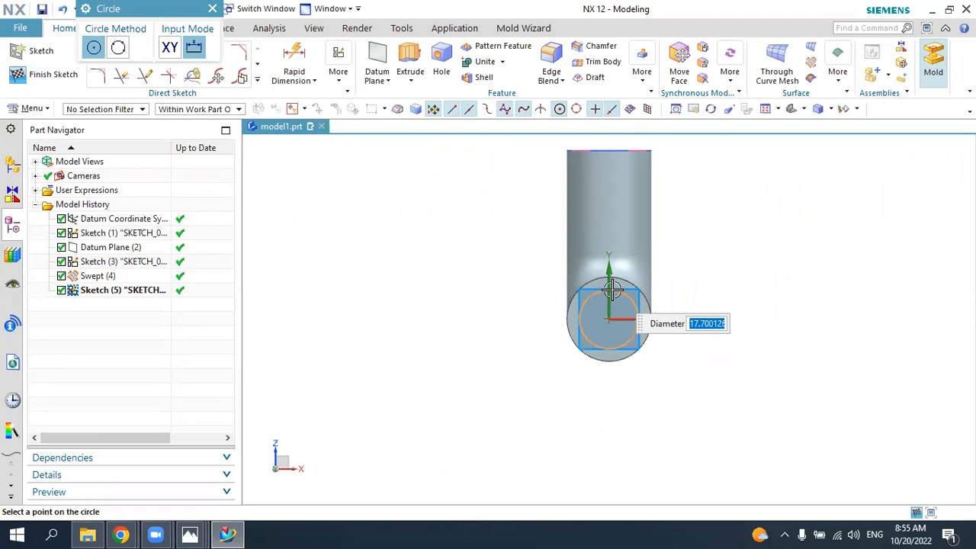
pyautogui.write('20')
pyautogui.press('Return')
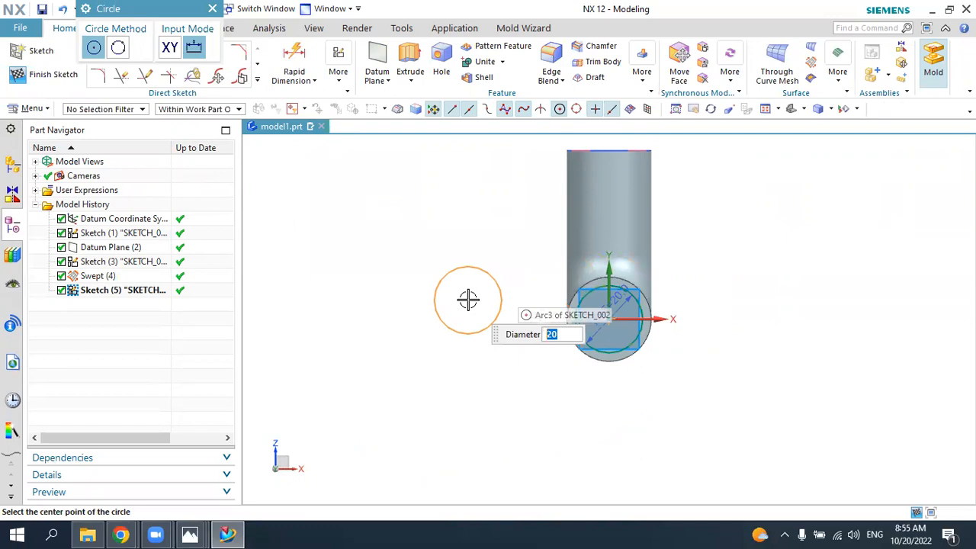
pyautogui.press('Escape')
# Step: Switch the model display to Static Wireframe so the centreline inside the pipe can be selected
pyautogui.moveTo(497, 287); pyautogui.dragTo(466, 312, button='middle')
pyautogui.scroll(4, 469, 313)
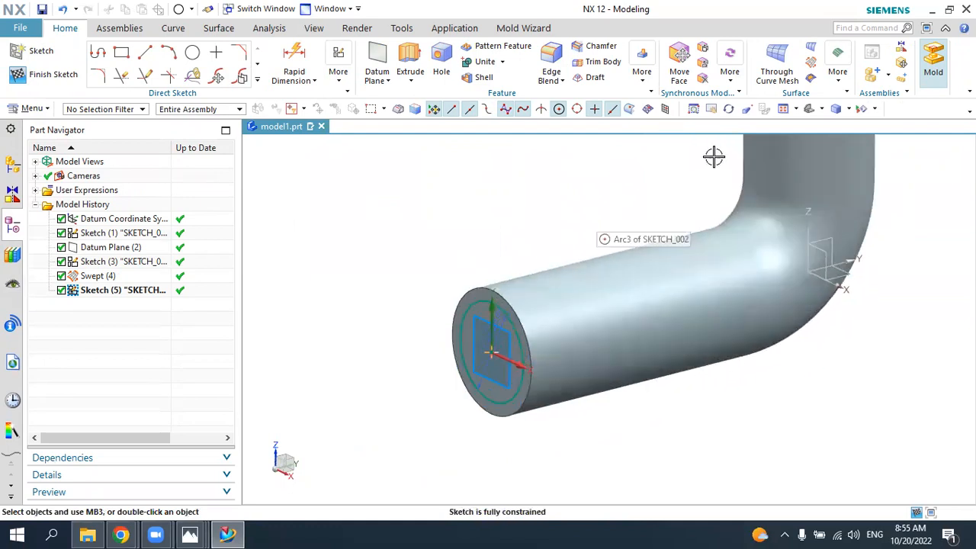
pyautogui.click(849, 109)
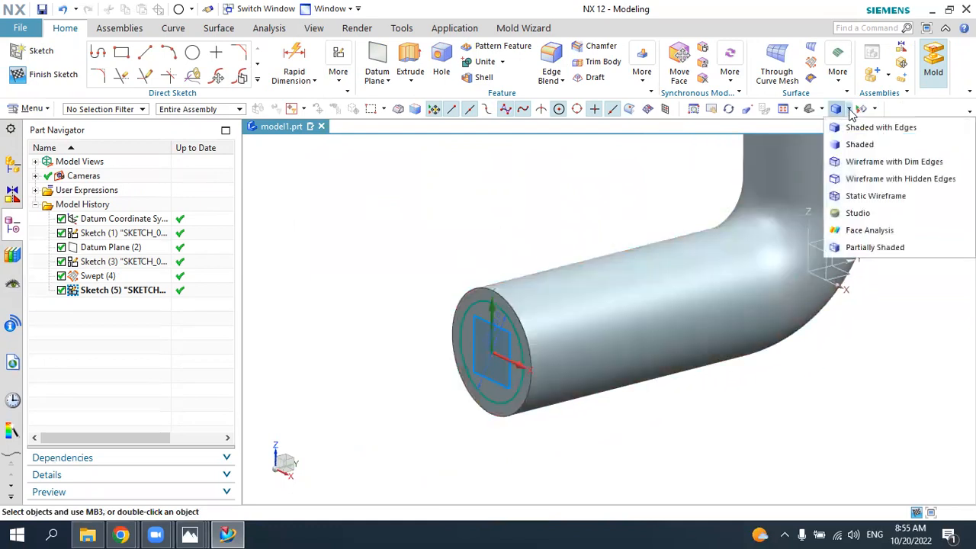
pyautogui.click(866, 198)
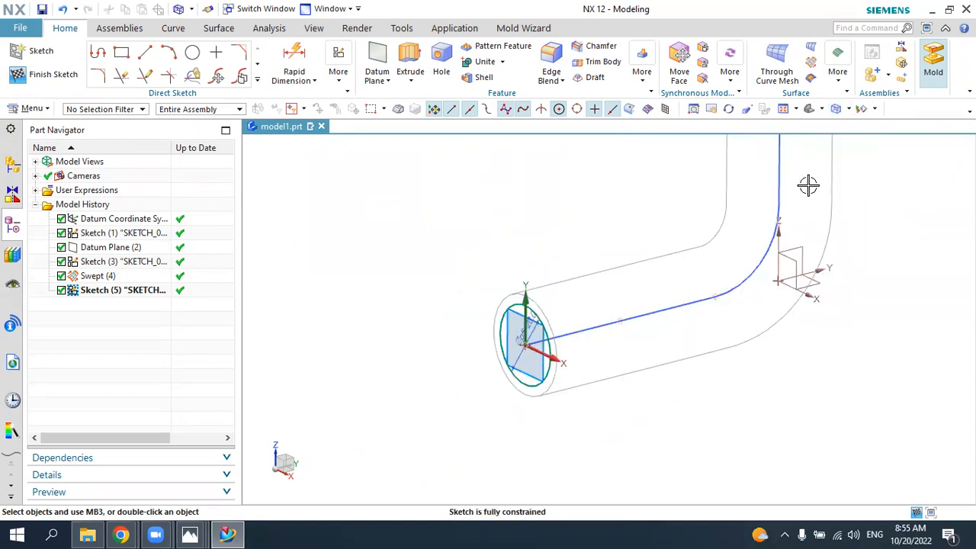
pyautogui.click(813, 115)
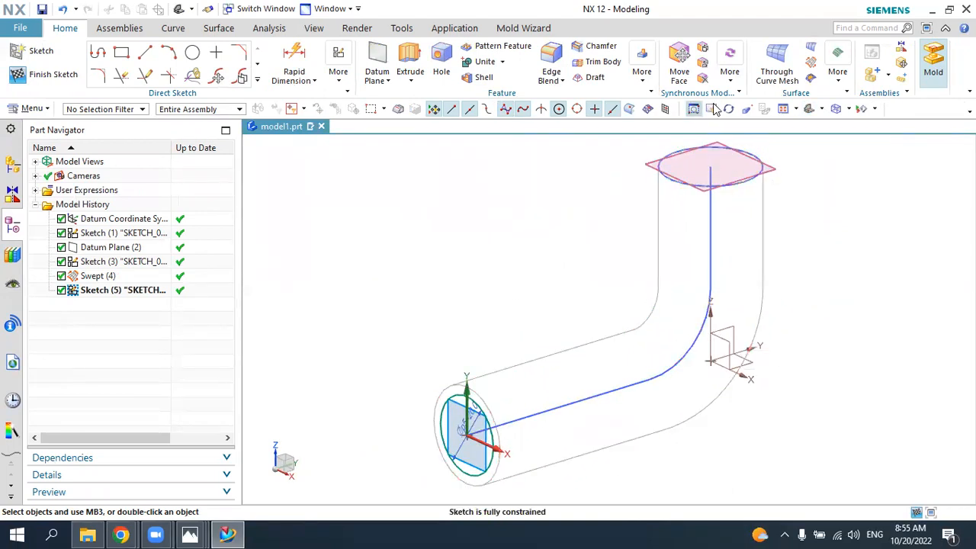
pyautogui.click(837, 83)
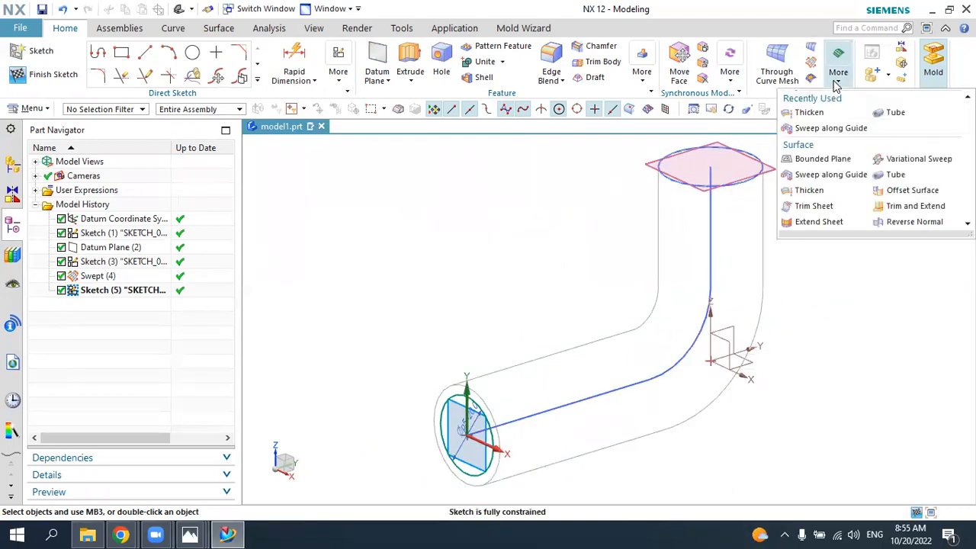
pyautogui.click(816, 129)
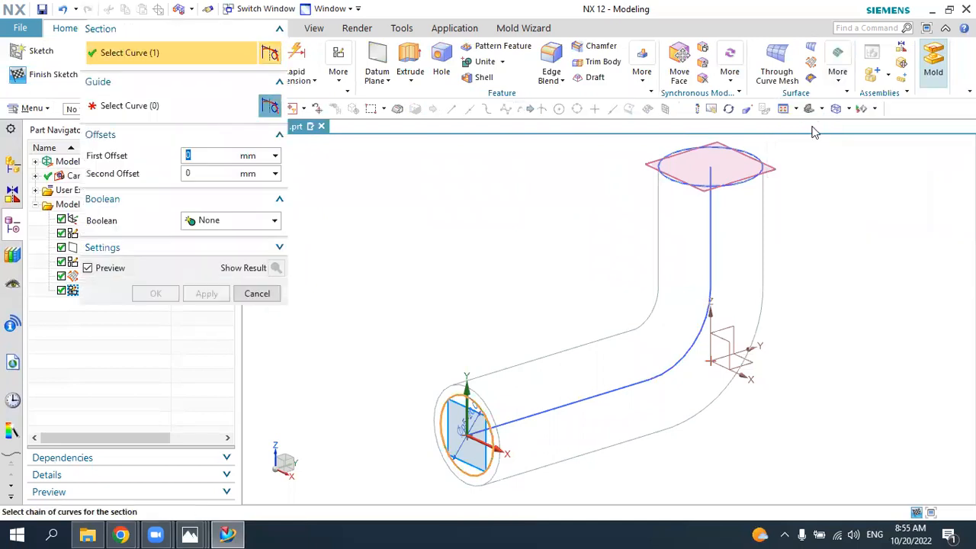
pyautogui.click(233, 223)
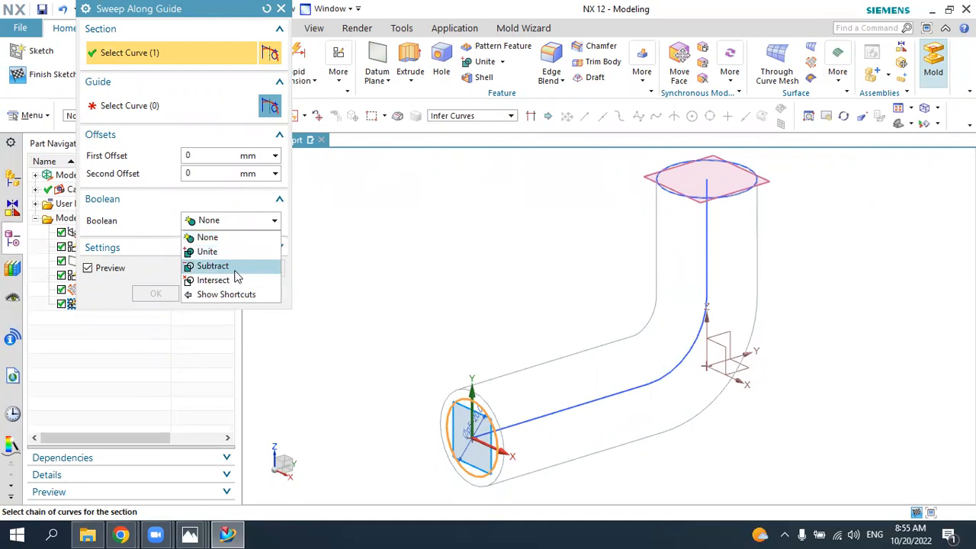
pyautogui.click(312, 296)
pyautogui.click(257, 293)
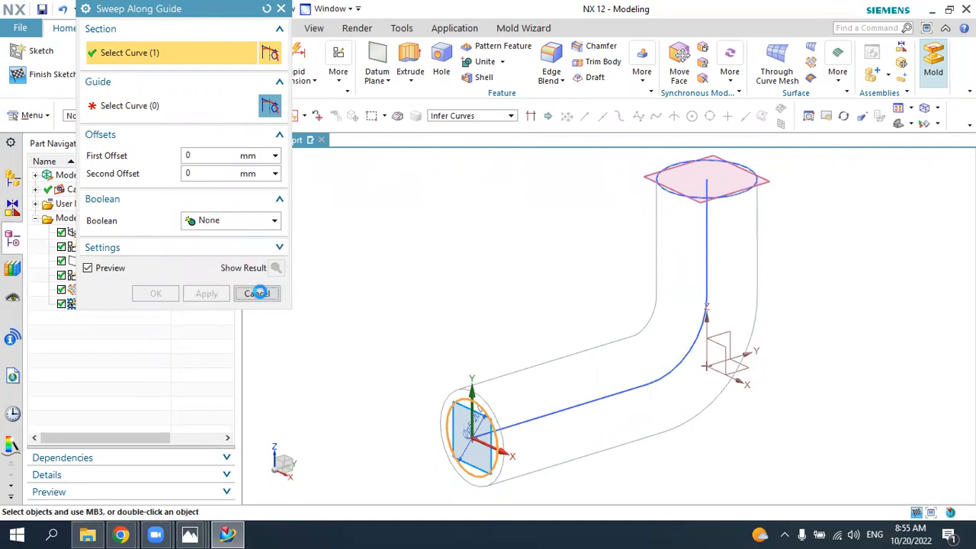
pyautogui.click(814, 66)
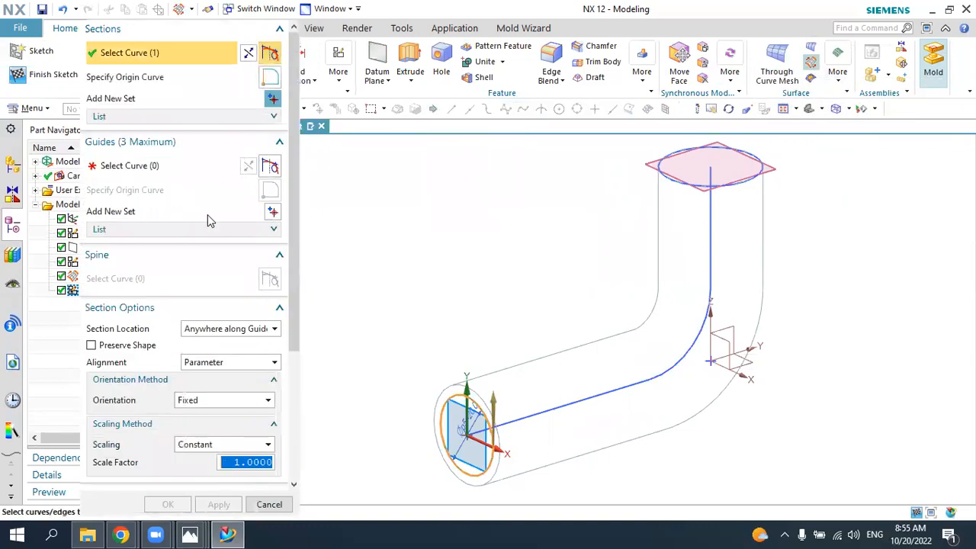
pyautogui.click(271, 504)
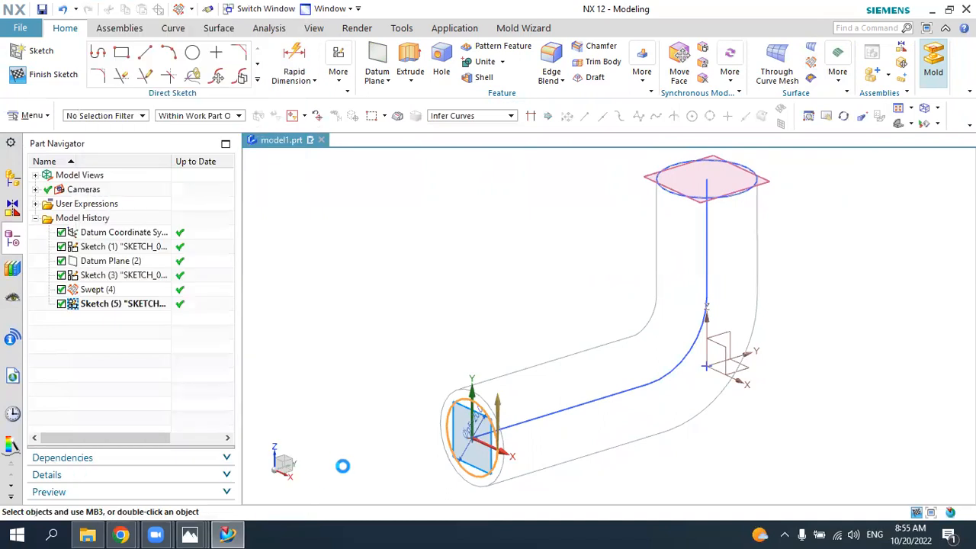
# Step: Sweep the 20 mm circle along the L-shaped centreline with Sweep along Guide, subtracting it from the pipe body, and restore the Shaded with Edges display
pyautogui.click(842, 85)
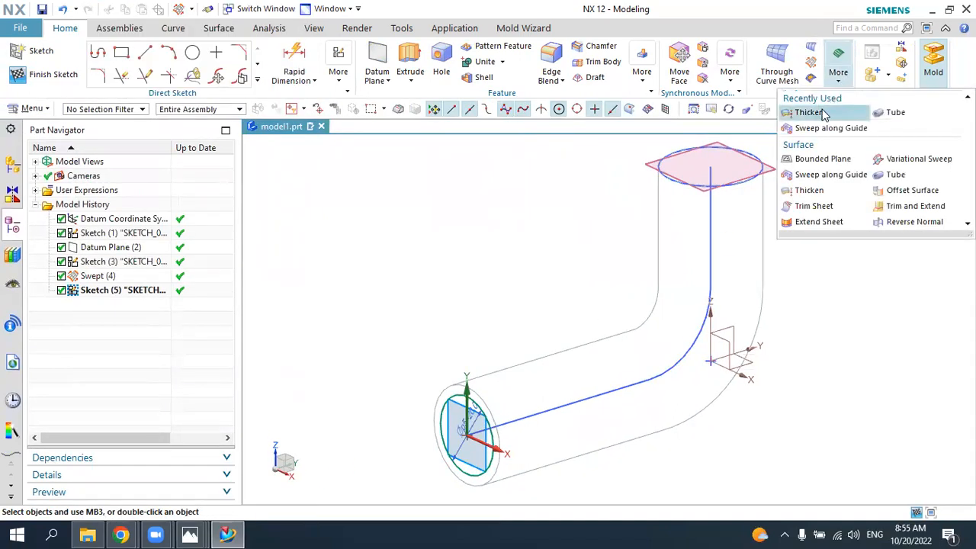
pyautogui.click(817, 128)
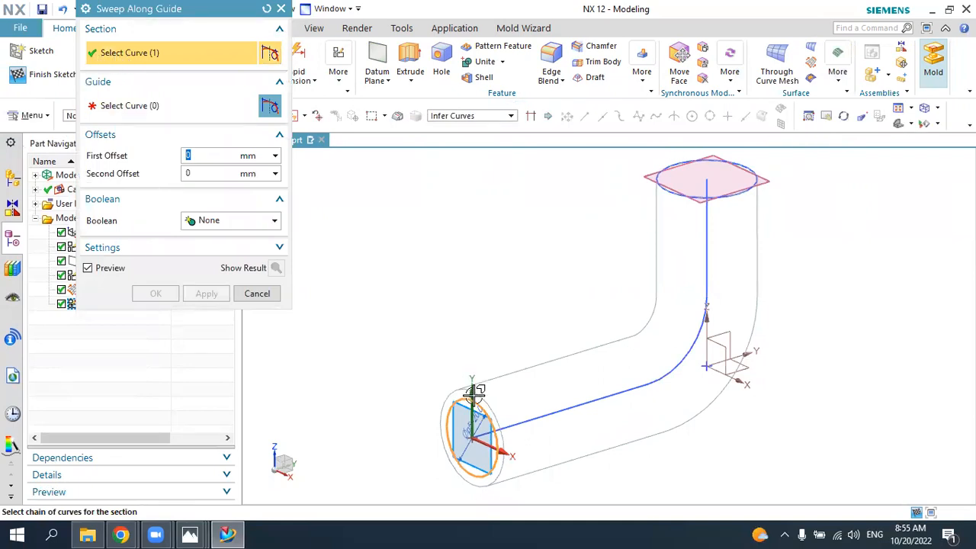
pyautogui.click(149, 108)
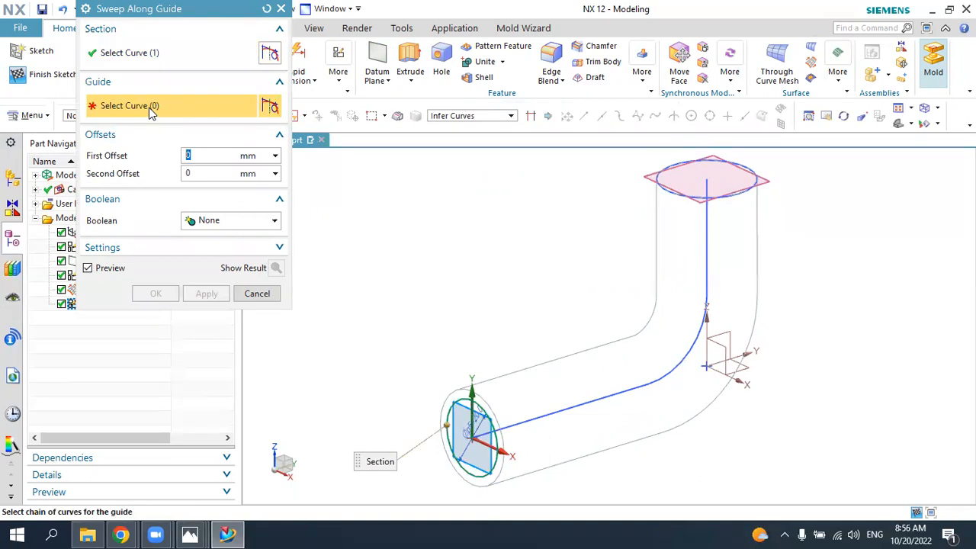
pyautogui.click(524, 422)
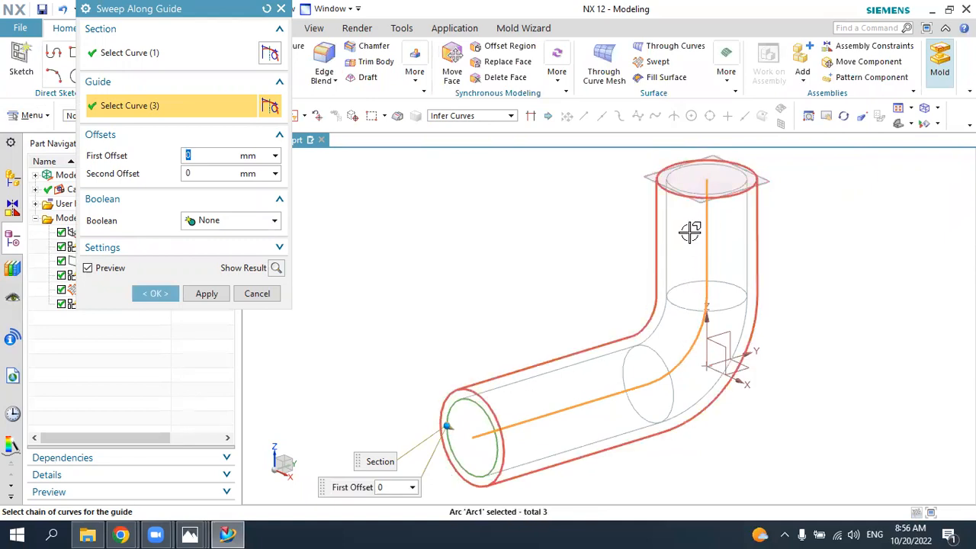
pyautogui.click(215, 223)
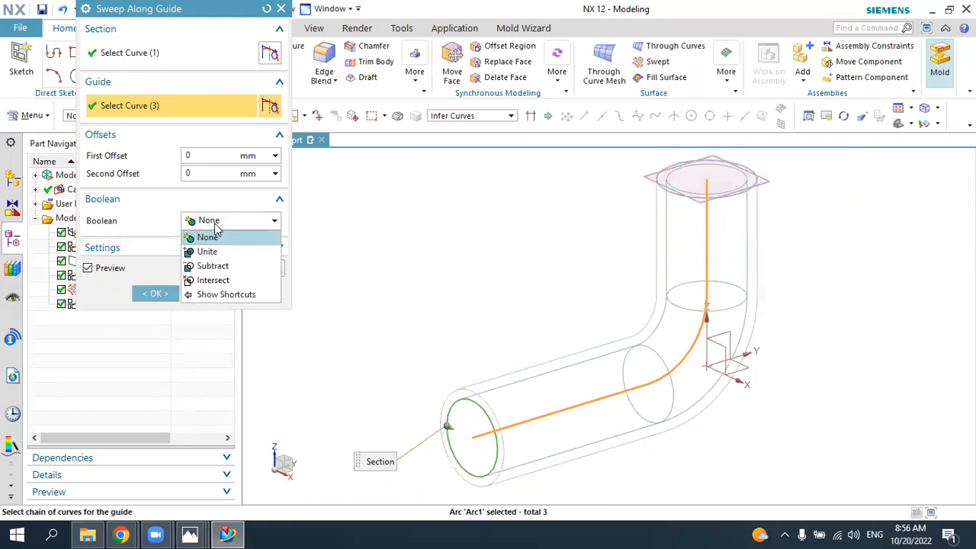
pyautogui.click(213, 265)
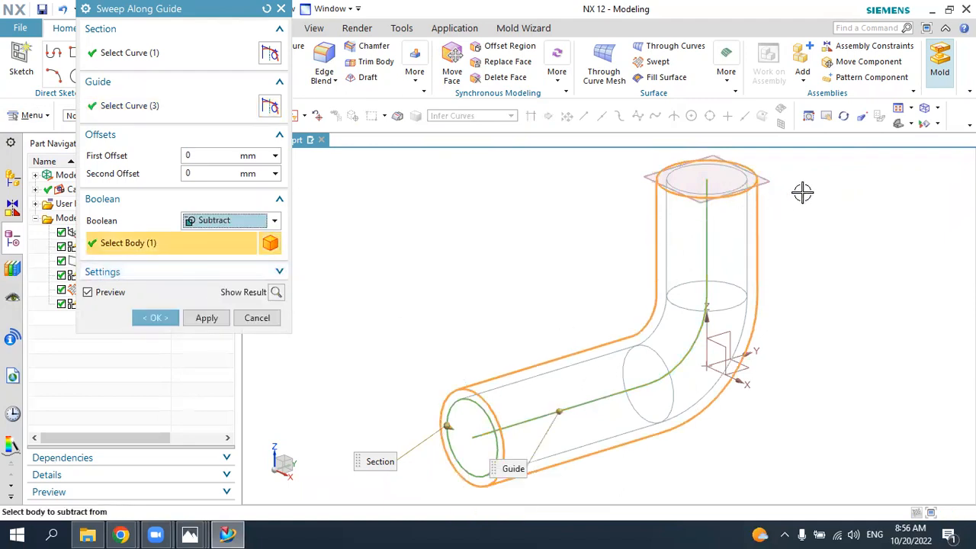
pyautogui.click(939, 110)
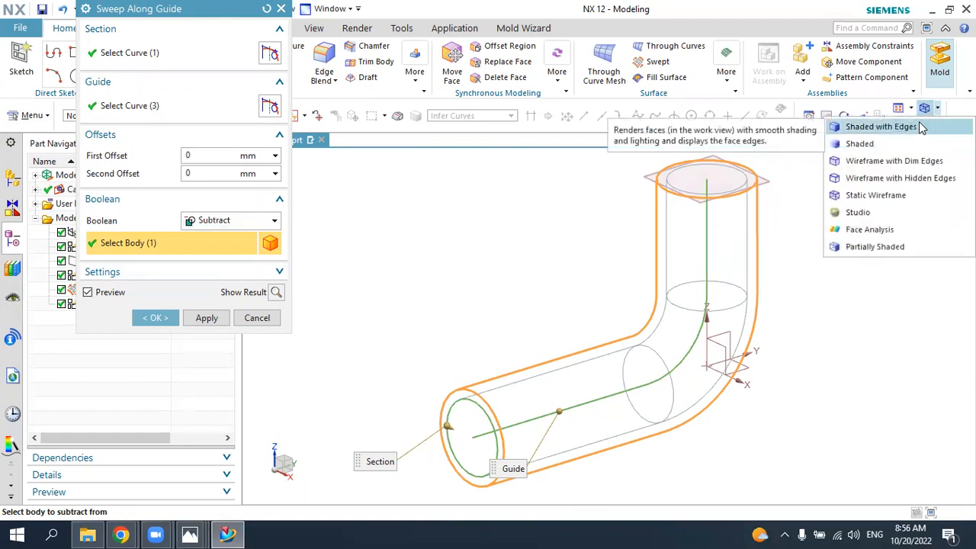
pyautogui.click(920, 125)
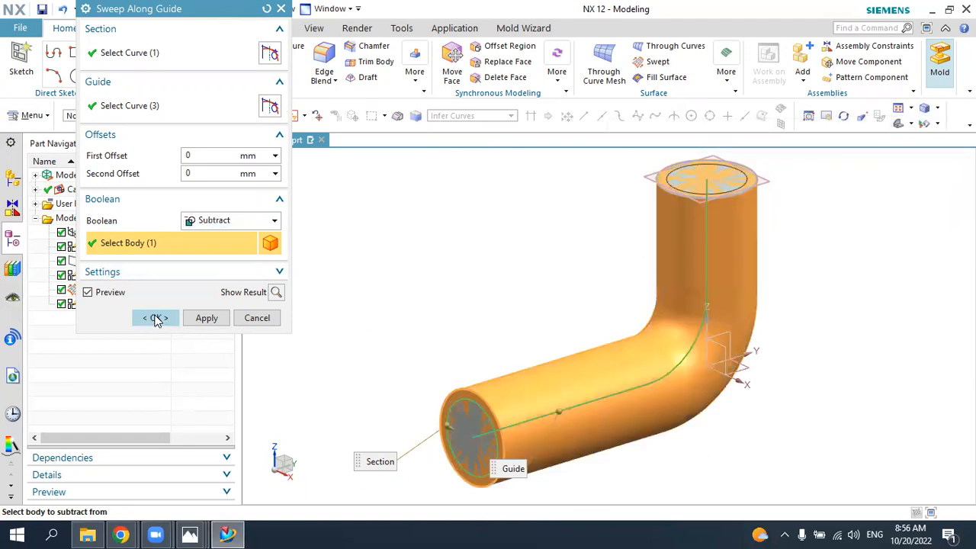
pyautogui.click(155, 319)
pyautogui.moveTo(511, 321); pyautogui.dragTo(480, 328, button='middle')
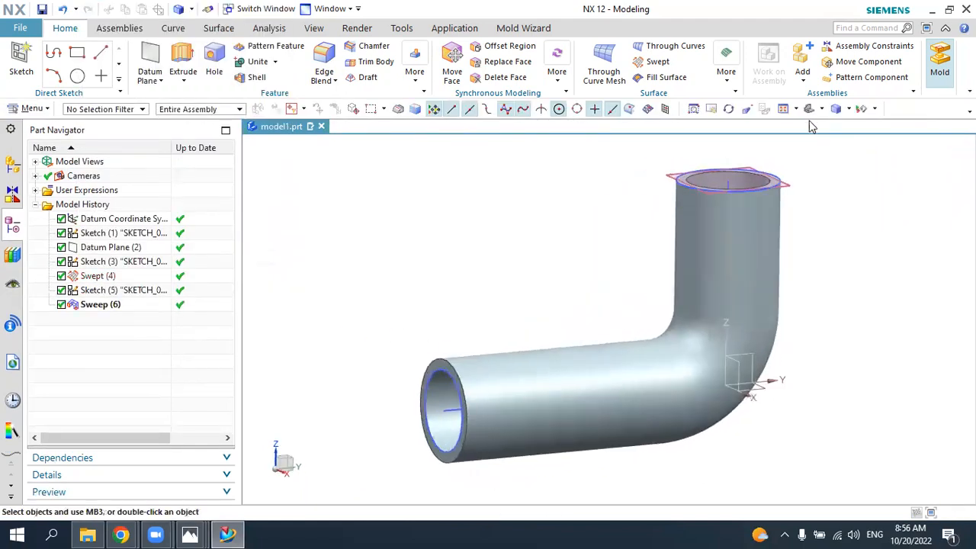
# Step: Review the outer pipe sweep and the subtracted bore sweep by highlighting each in the model history, and look over the available surface commands
pyautogui.click(809, 110)
pyautogui.click(98, 277)
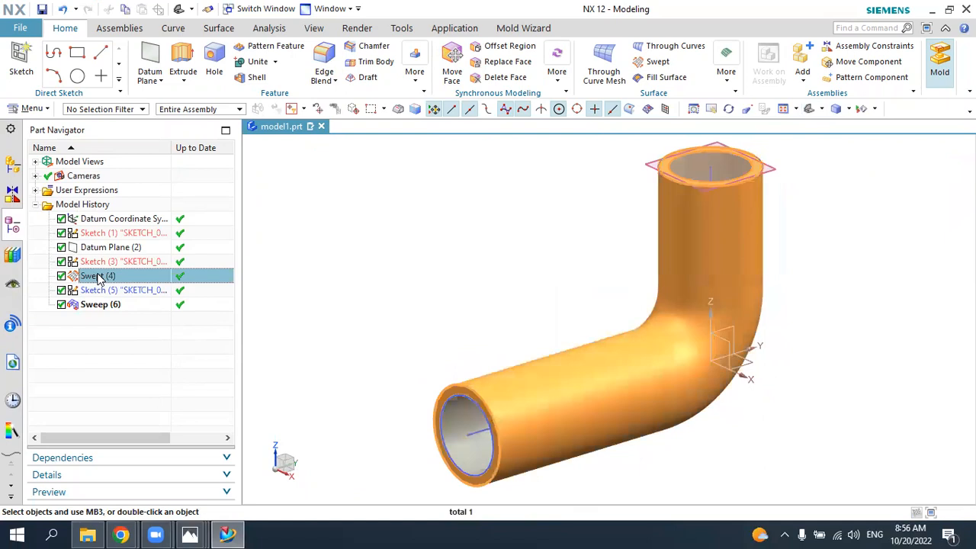
pyautogui.click(89, 306)
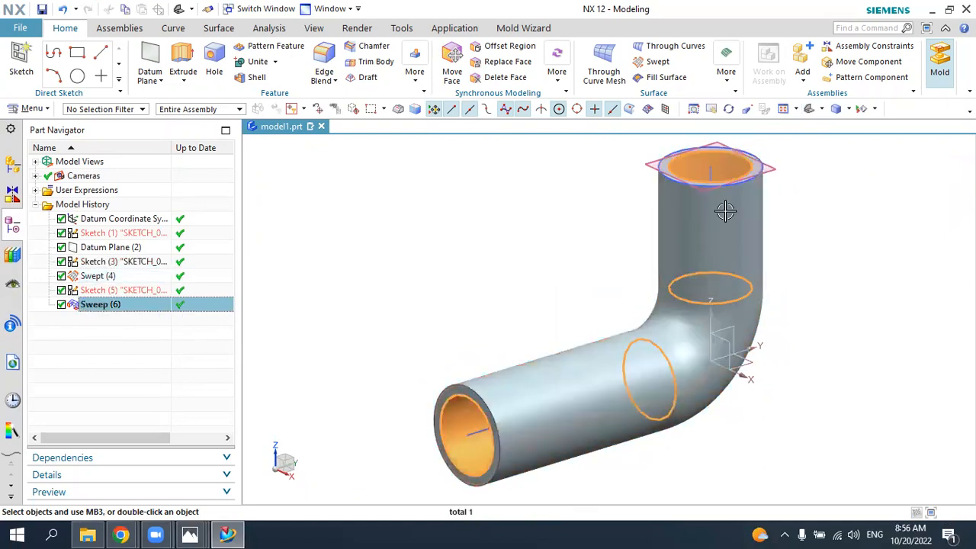
pyautogui.click(731, 85)
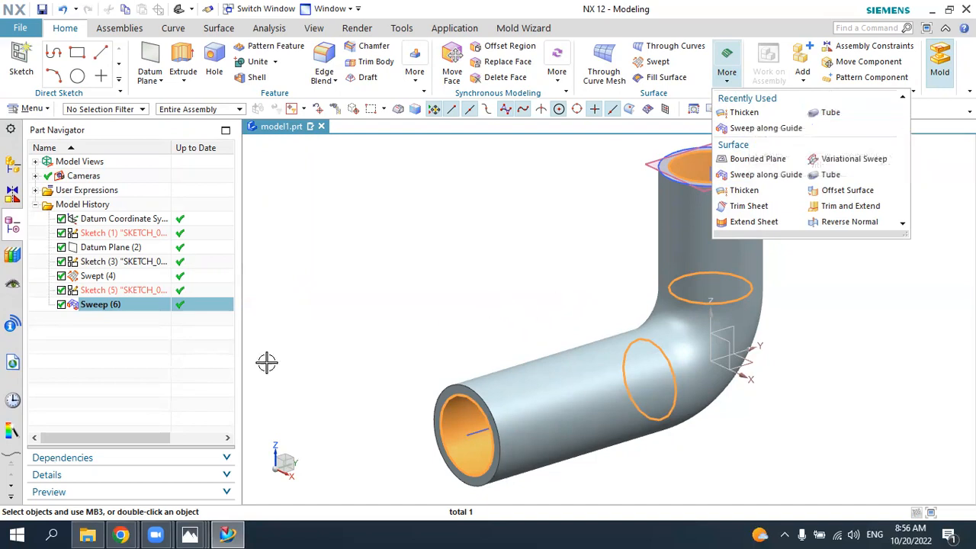
pyautogui.click(55, 400)
pyautogui.moveTo(476, 336); pyautogui.dragTo(491, 340, button='middle')
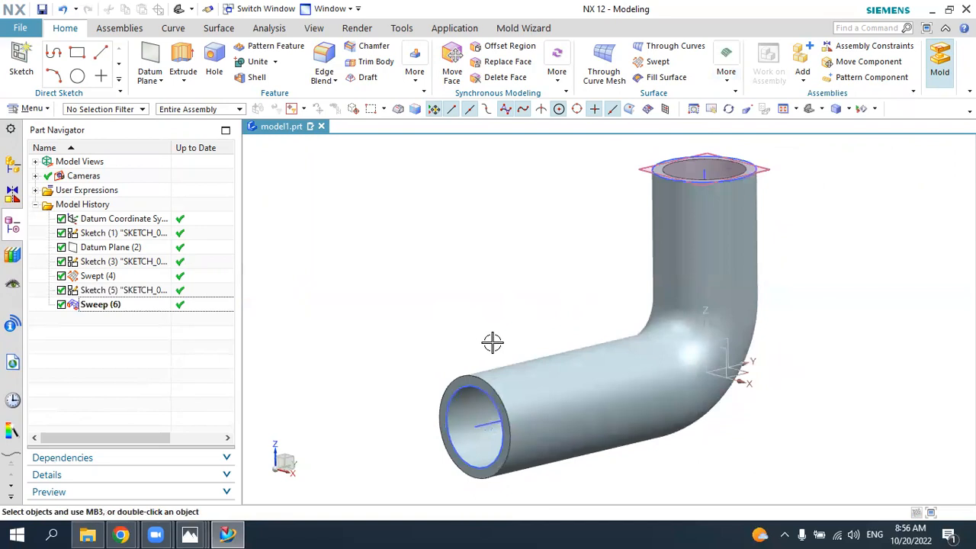
# Step: Consult the 5.jpg drawing for the square flange, and create a sketch in NX on the vertical leg's upper end face
pyautogui.click(241, 533)
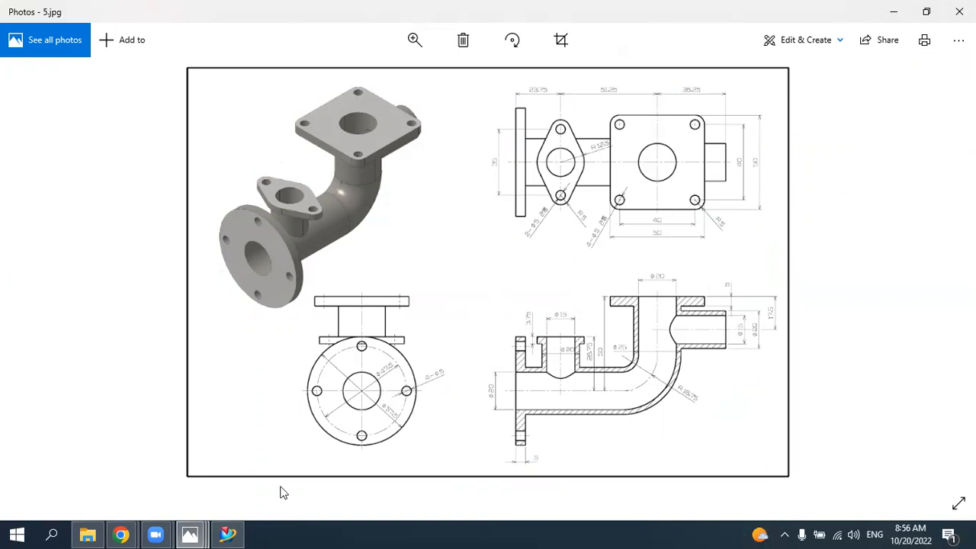
pyautogui.click(228, 534)
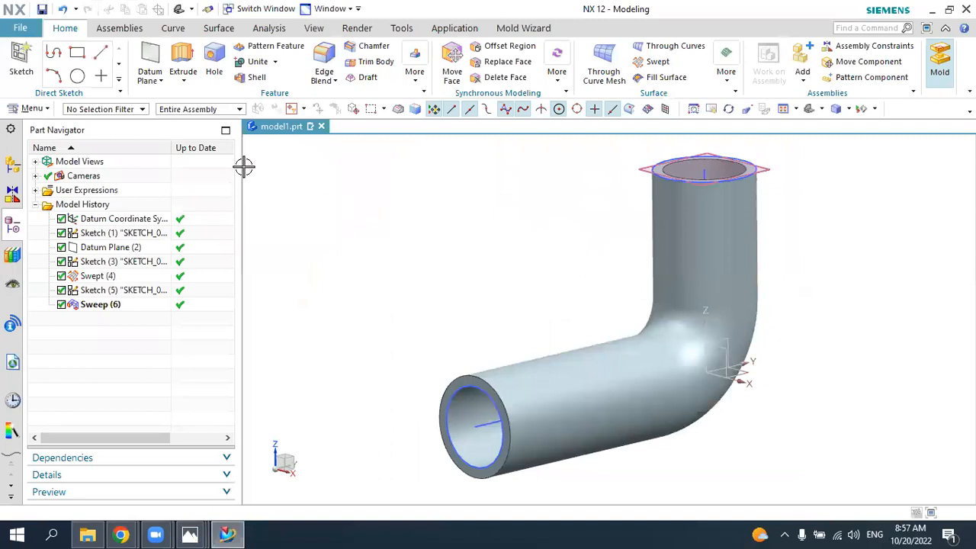
pyautogui.click(23, 61)
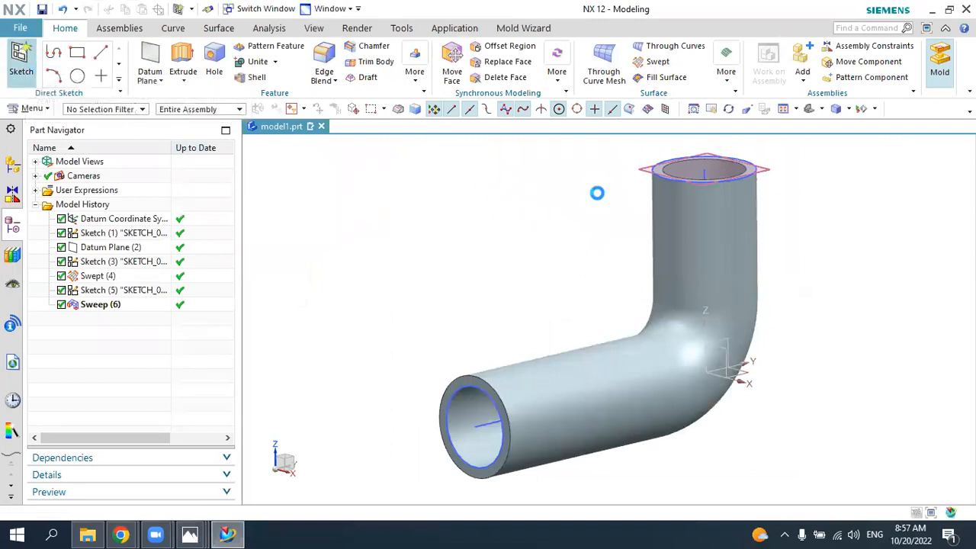
pyautogui.moveTo(617, 191); pyautogui.dragTo(616, 229, button='middle')
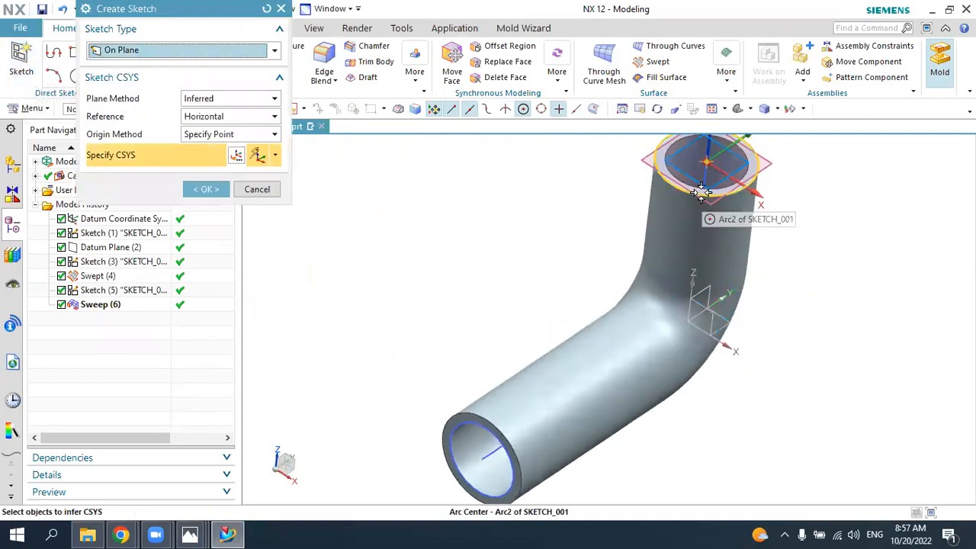
pyautogui.click(697, 184)
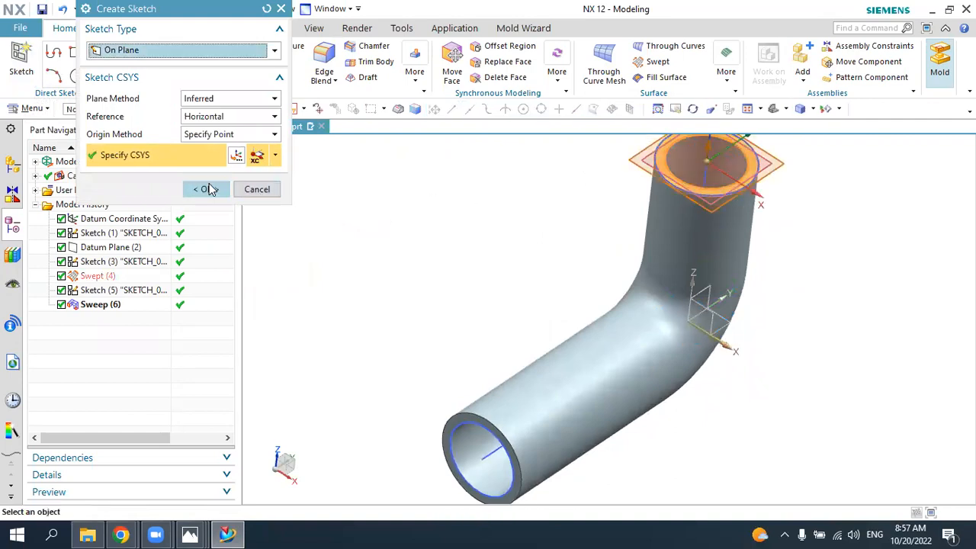
pyautogui.click(207, 189)
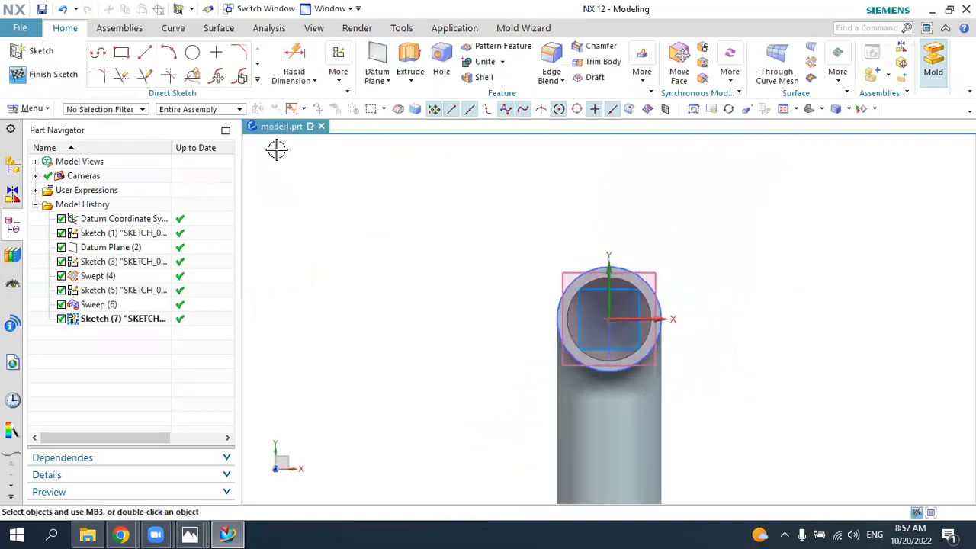
# Step: Draw a rectangle from its centre at the sketch origin, about 62 mm wide and 50 mm high
pyautogui.click(123, 53)
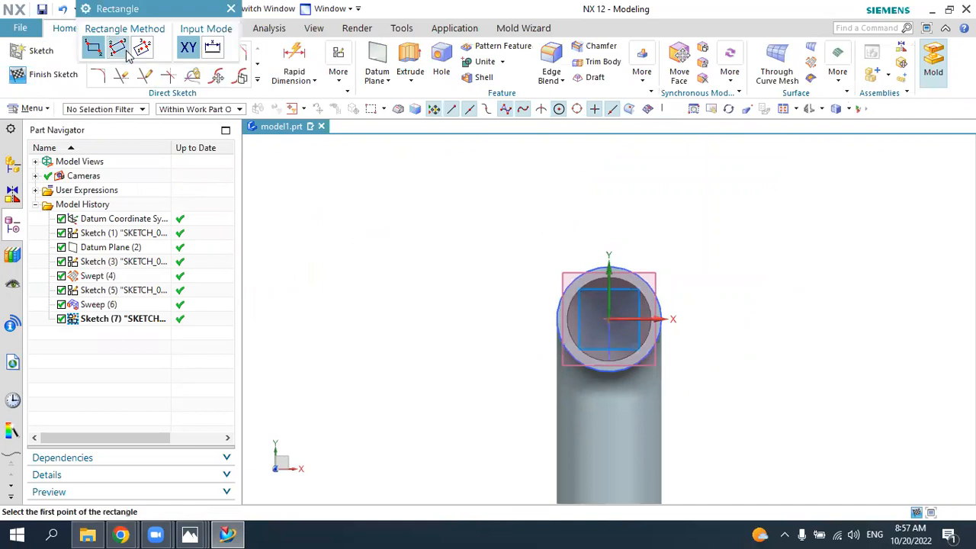
pyautogui.click(143, 50)
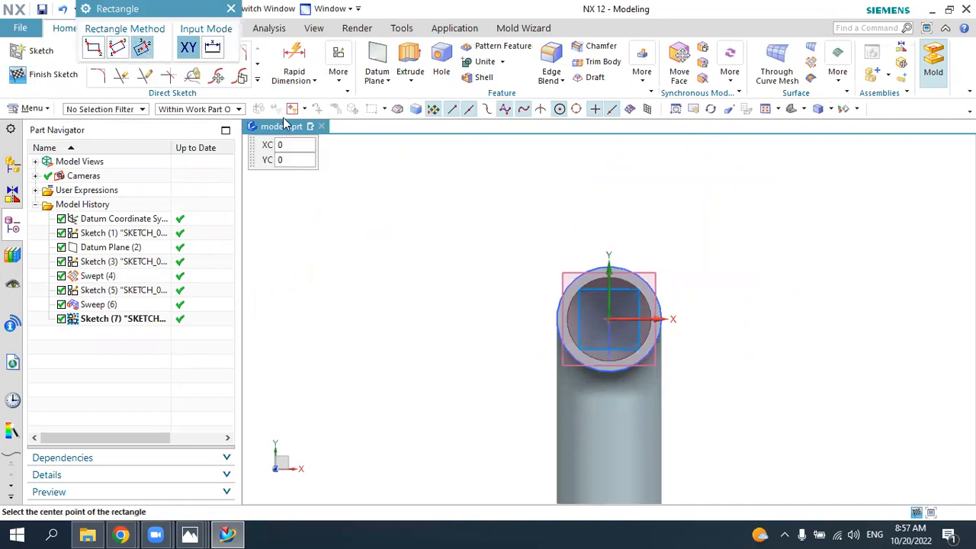
pyautogui.click(608, 318)
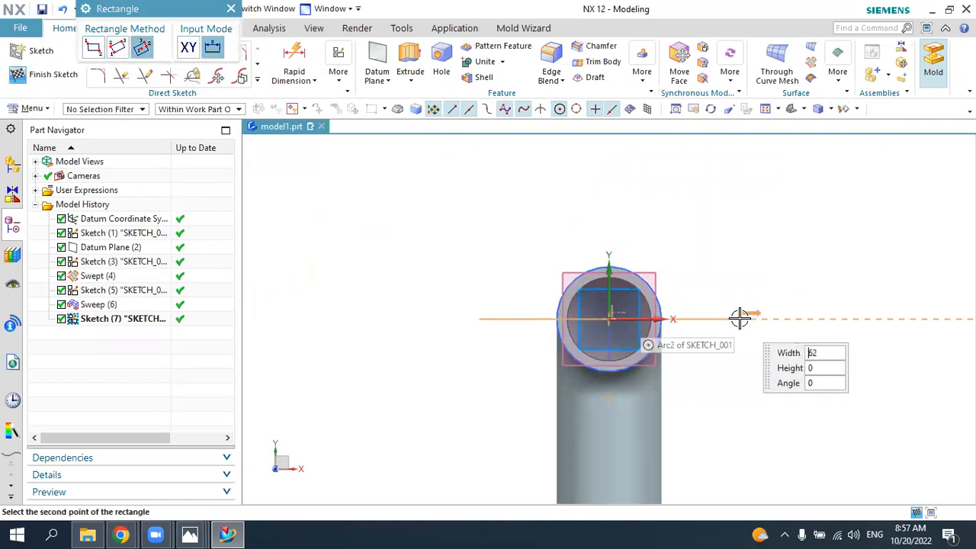
pyautogui.click(689, 216)
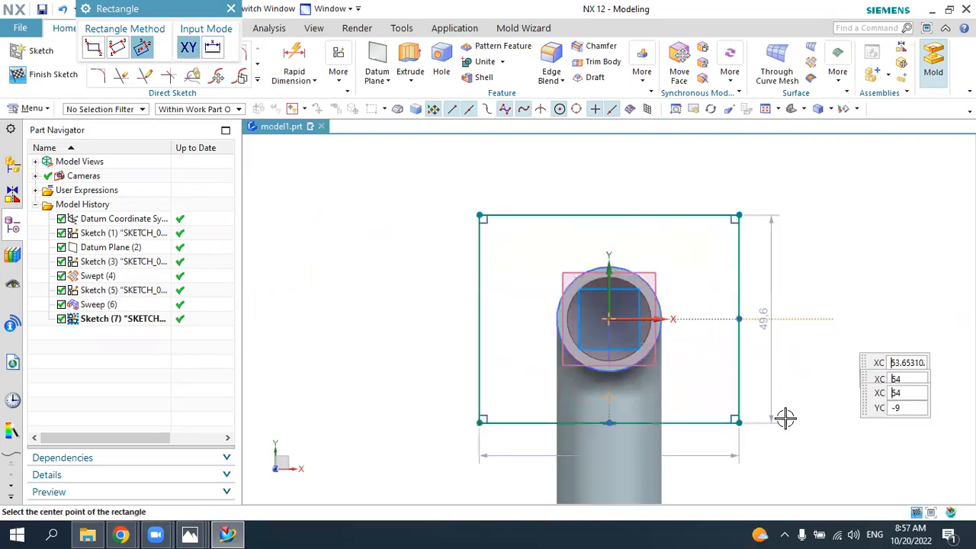
pyautogui.click(231, 8)
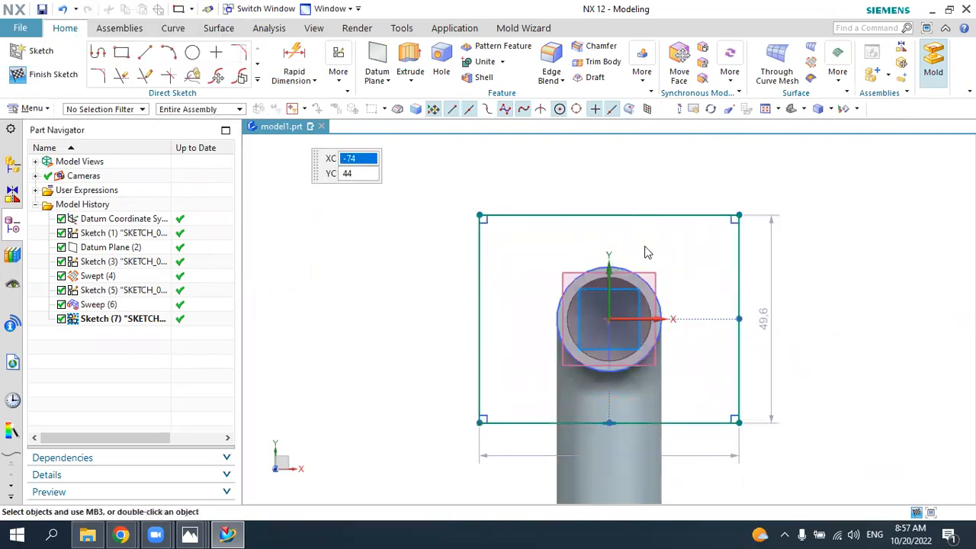
# Step: Set the rectangle's height and width dimensions to 50 mm each
pyautogui.doubleClick(768, 326)
pyautogui.write('50')
pyautogui.press('Return')
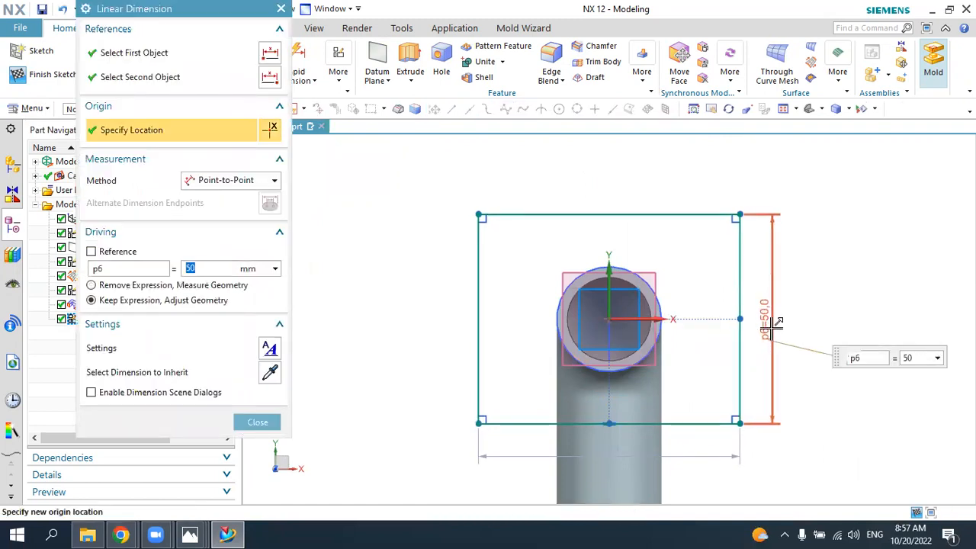
pyautogui.doubleClick(690, 458)
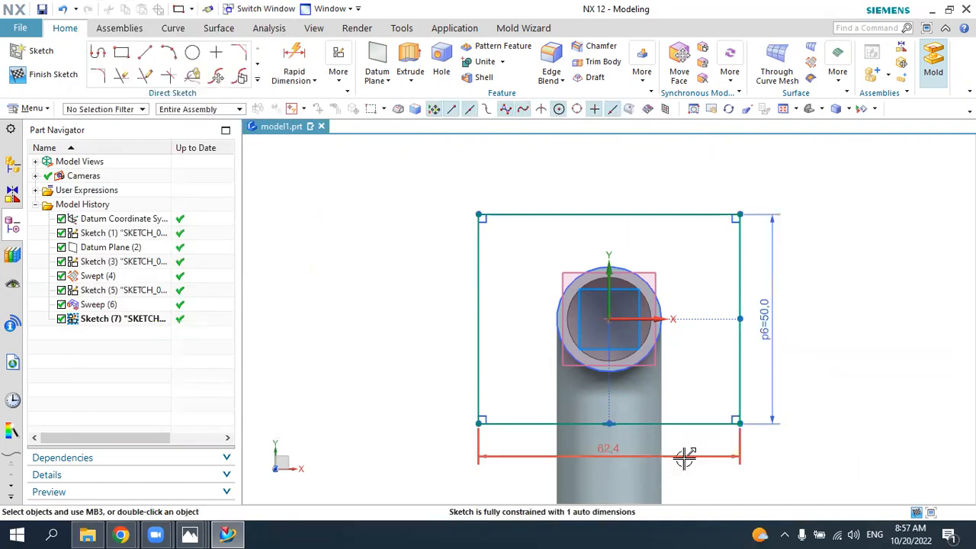
pyautogui.write('50')
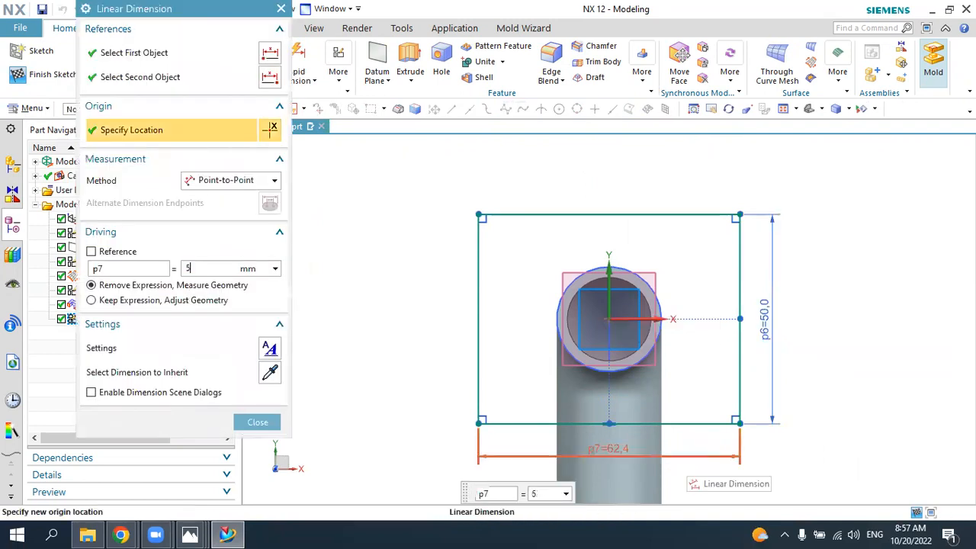
pyautogui.press('Return')
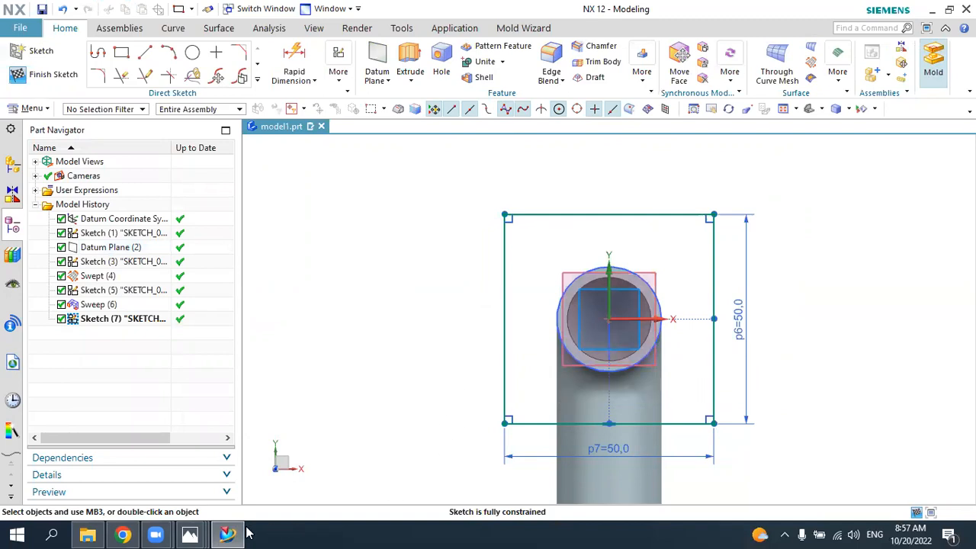
# Step: Check the flange's corner radius in the 5.jpg drawing, and fillet all four corners of the square in NX with a 5 mm radius
pyautogui.click(190, 534)
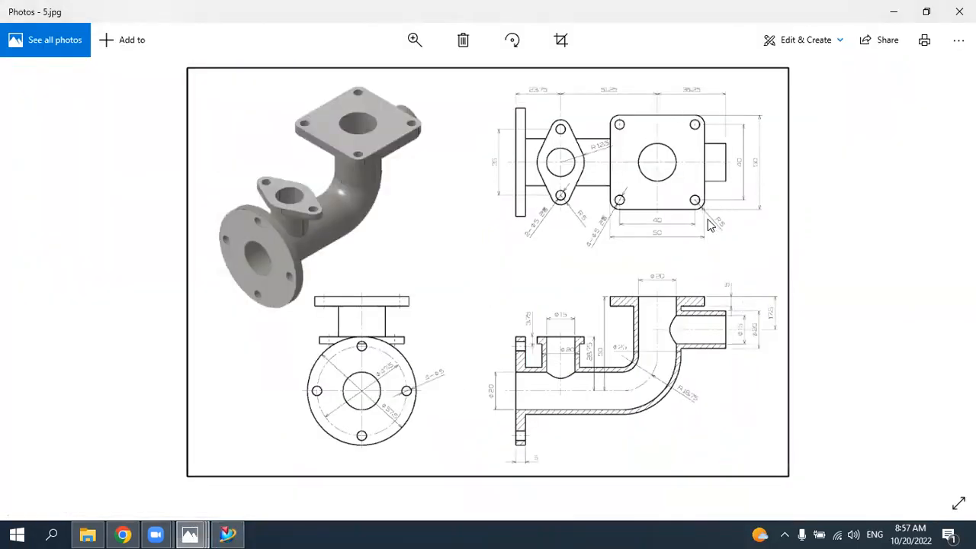
pyautogui.click(227, 534)
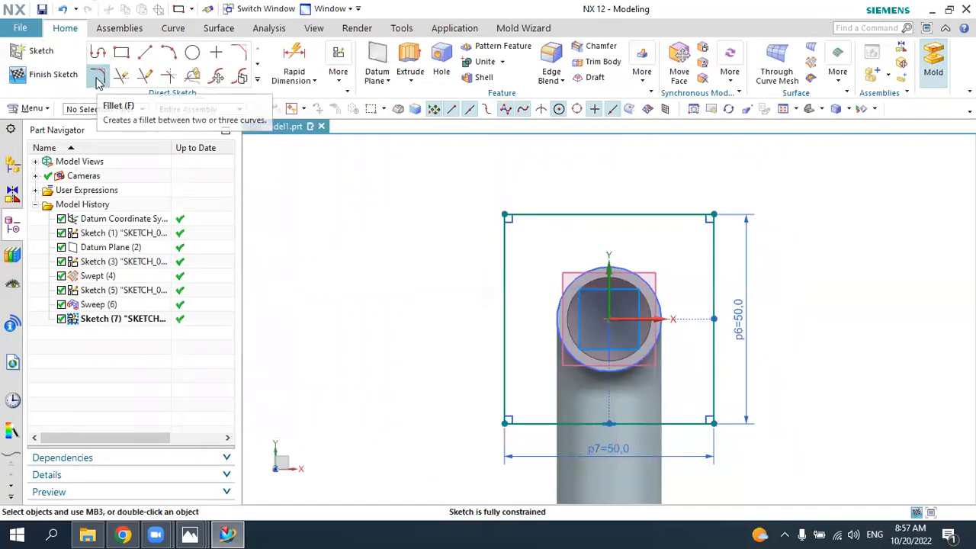
pyautogui.click(97, 79)
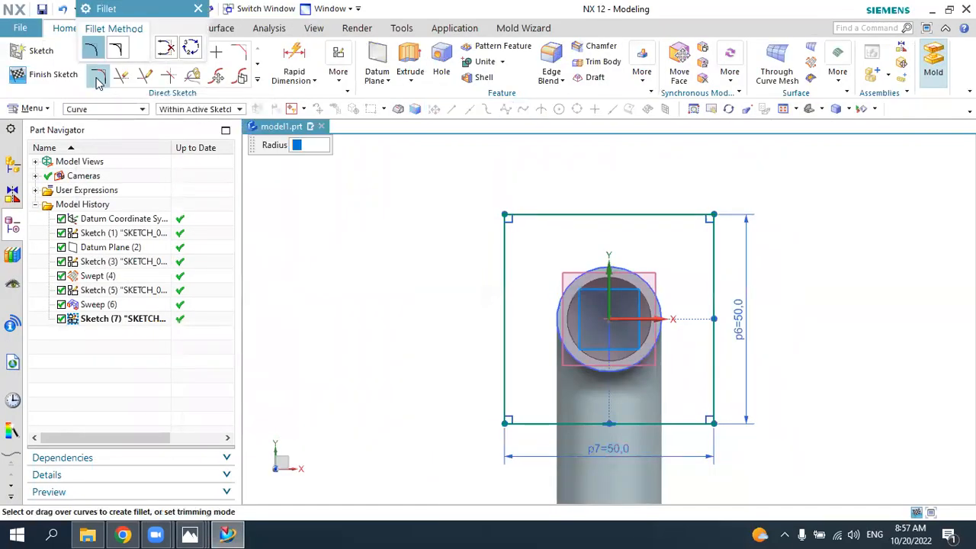
pyautogui.click(518, 216)
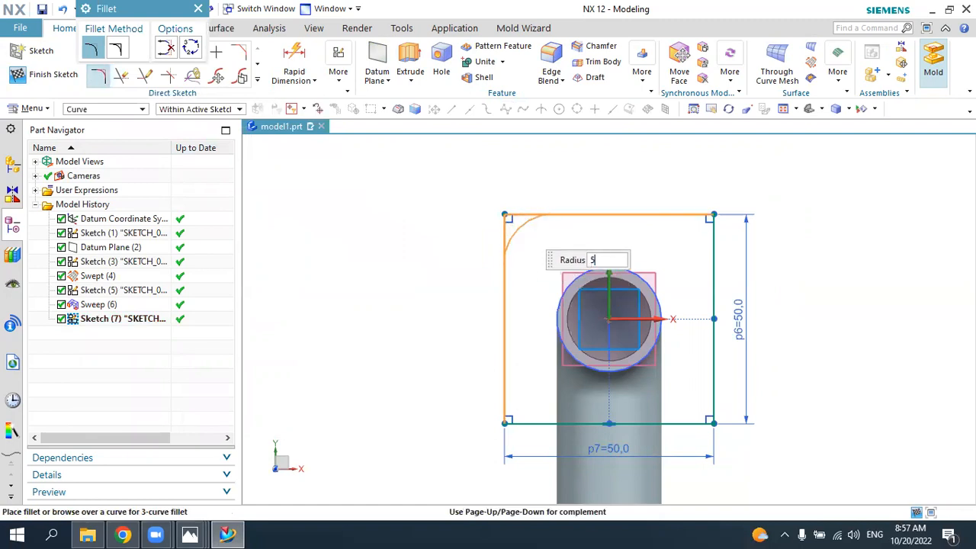
pyautogui.click(522, 225)
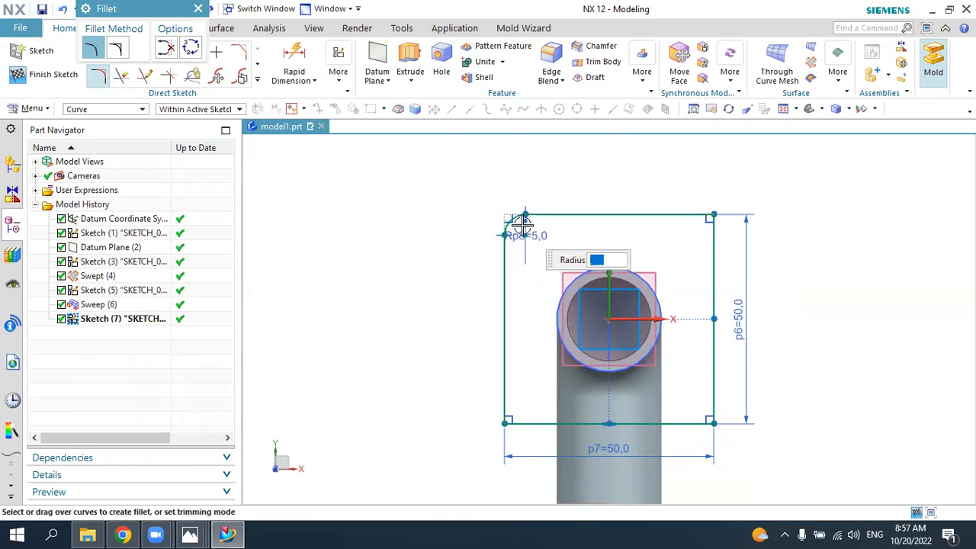
pyautogui.click(693, 228)
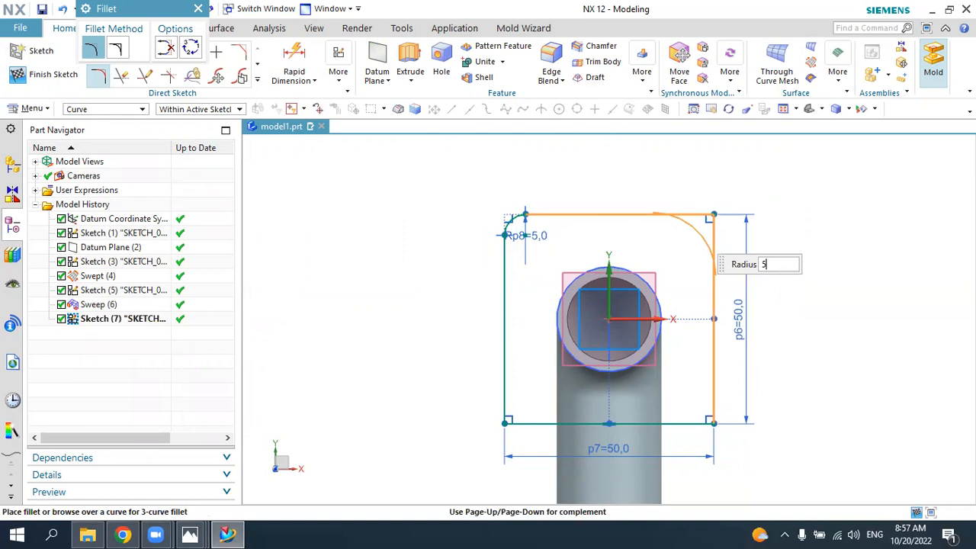
pyautogui.press('Return')
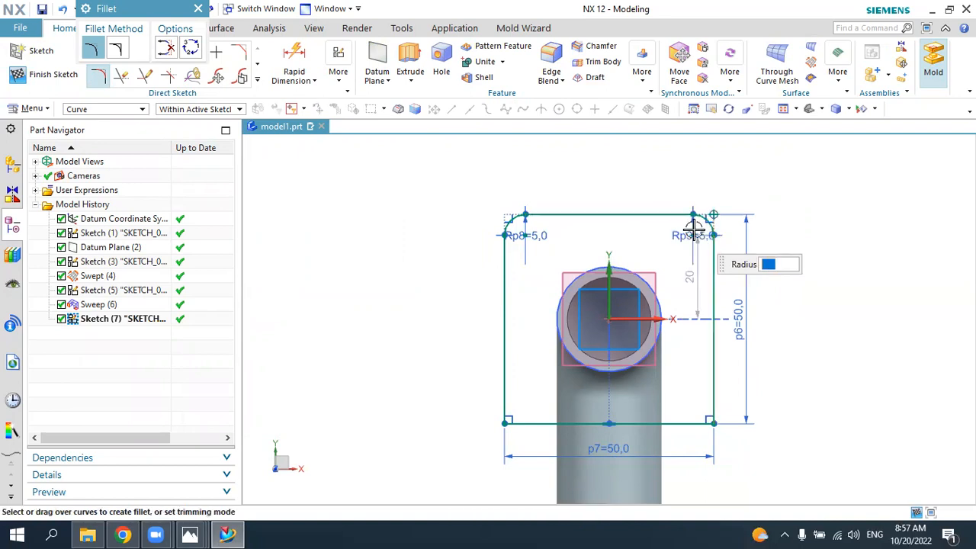
pyautogui.click(709, 405)
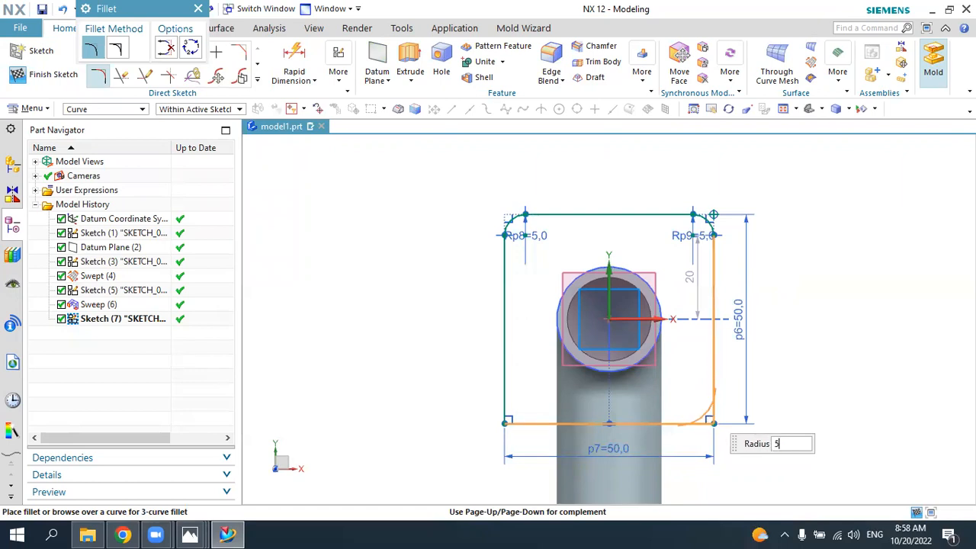
pyautogui.press('Return')
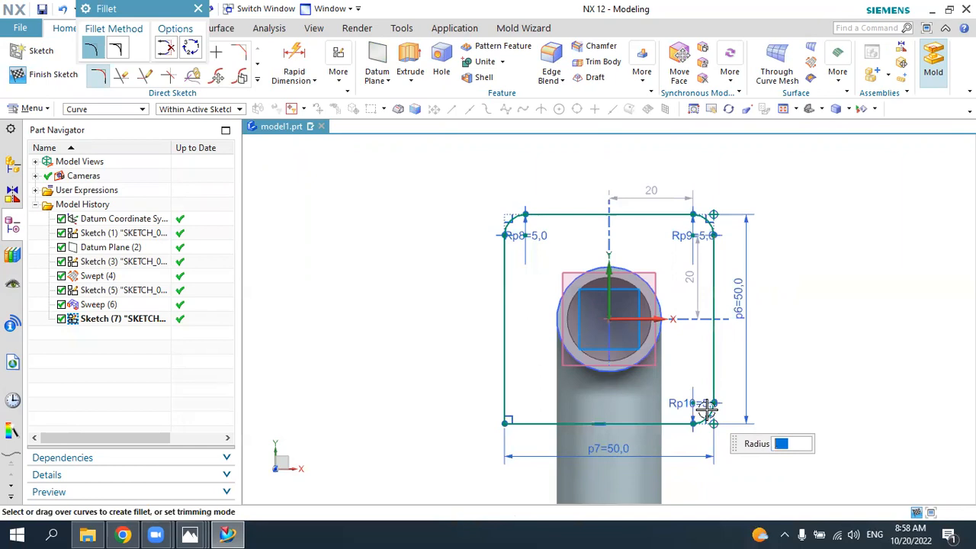
pyautogui.click(518, 414)
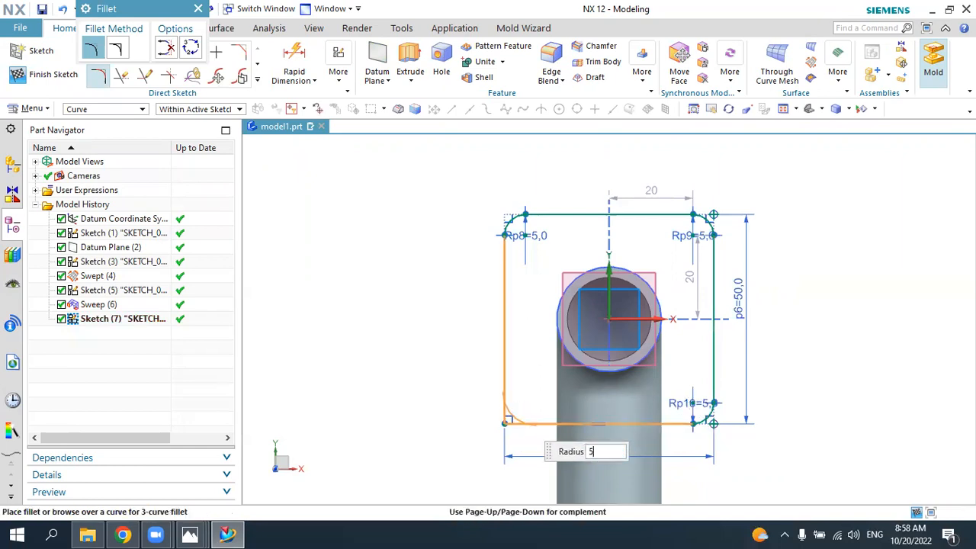
pyautogui.press('Return')
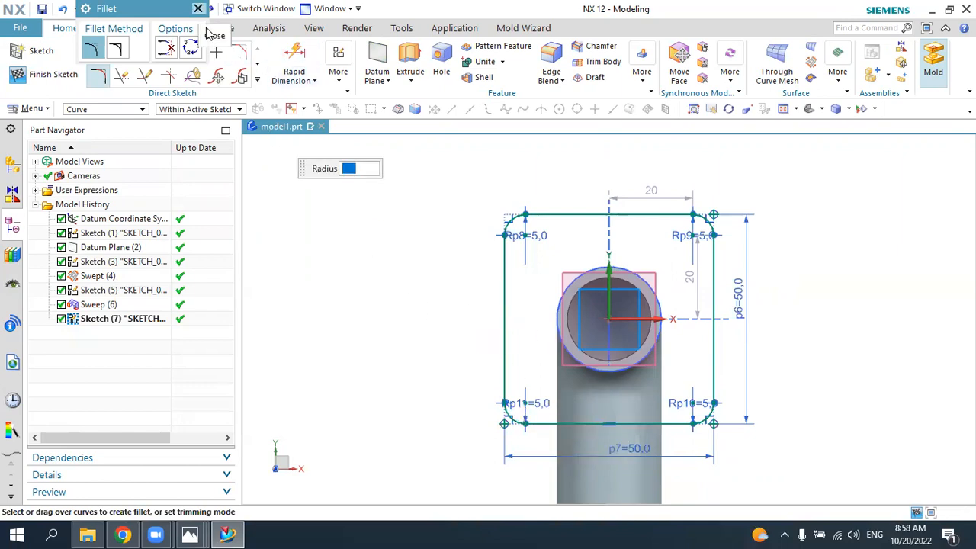
pyautogui.press('Escape')
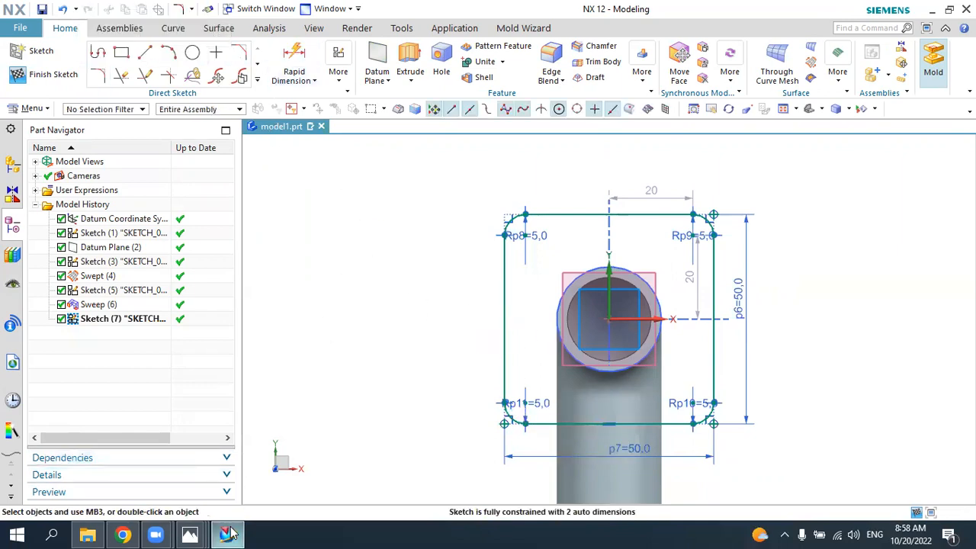
# Step: Check the corner holes in the 5.jpg drawing, and in NX draw a 5 mm diameter circle at each of the four corner arc centres
pyautogui.click(190, 535)
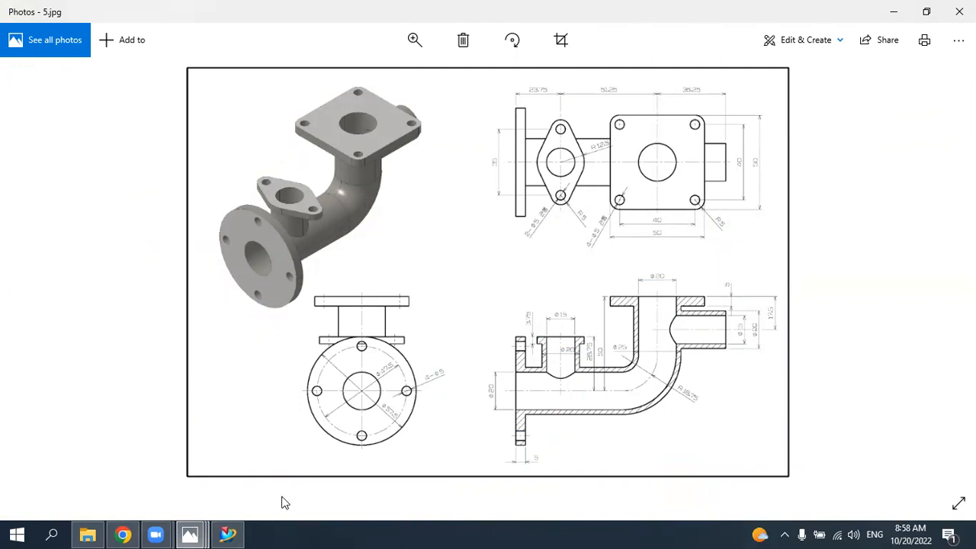
pyautogui.click(228, 535)
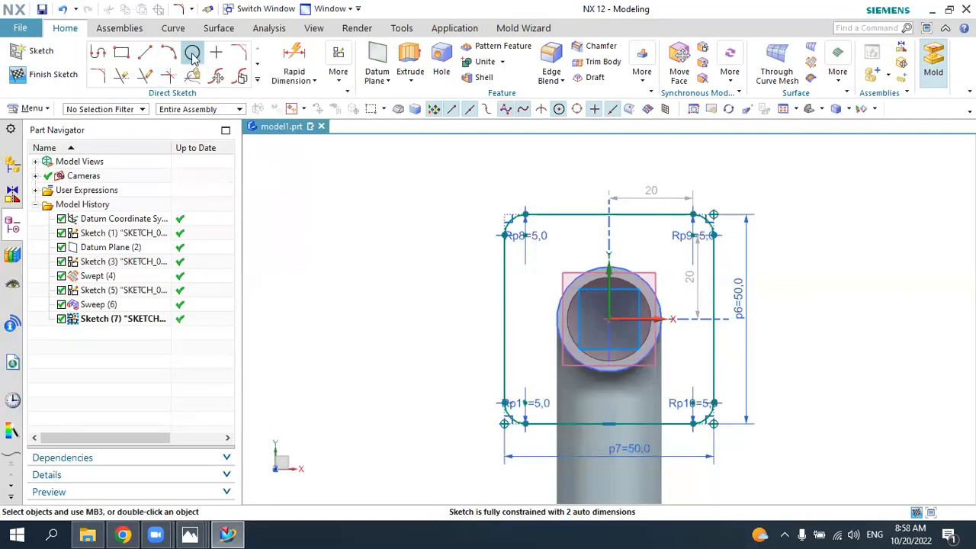
pyautogui.click(193, 53)
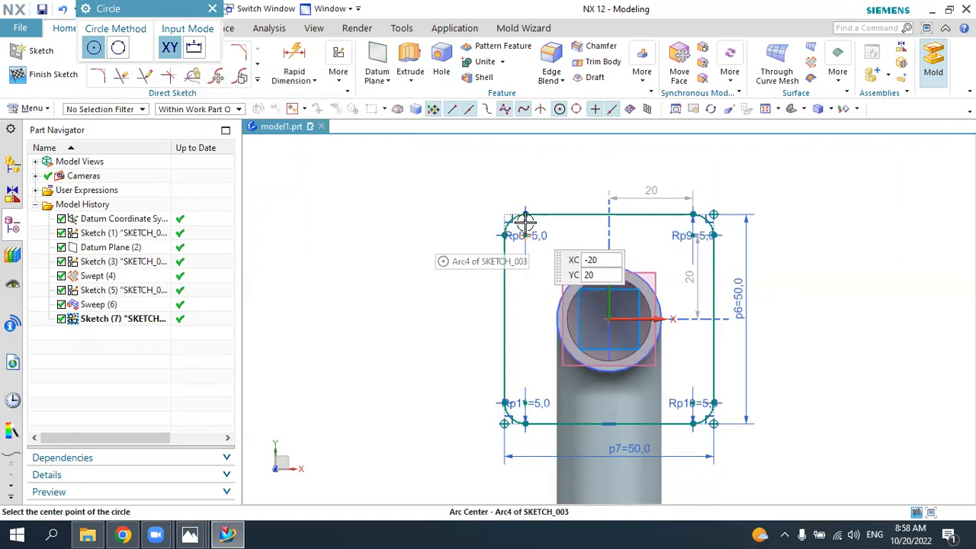
pyautogui.click(526, 235)
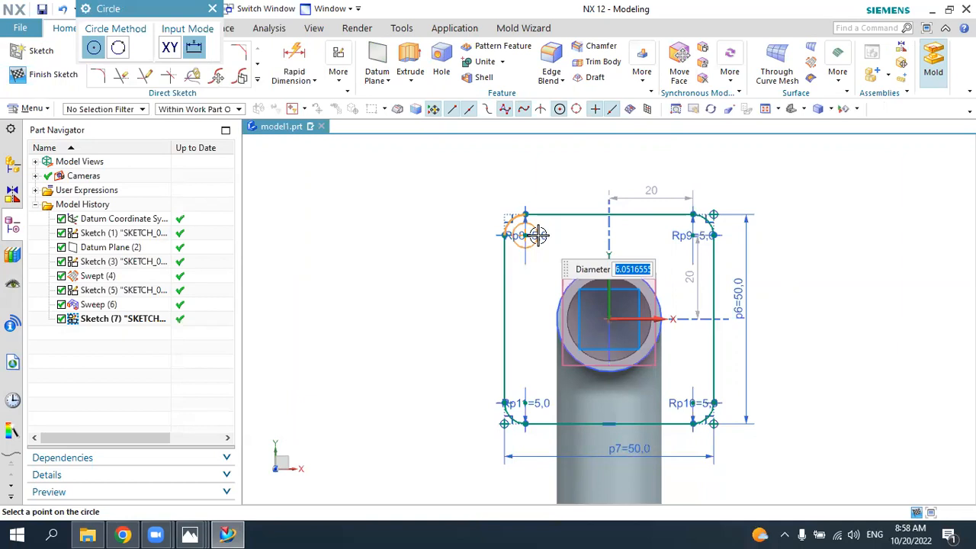
pyautogui.write('5')
pyautogui.press('Return')
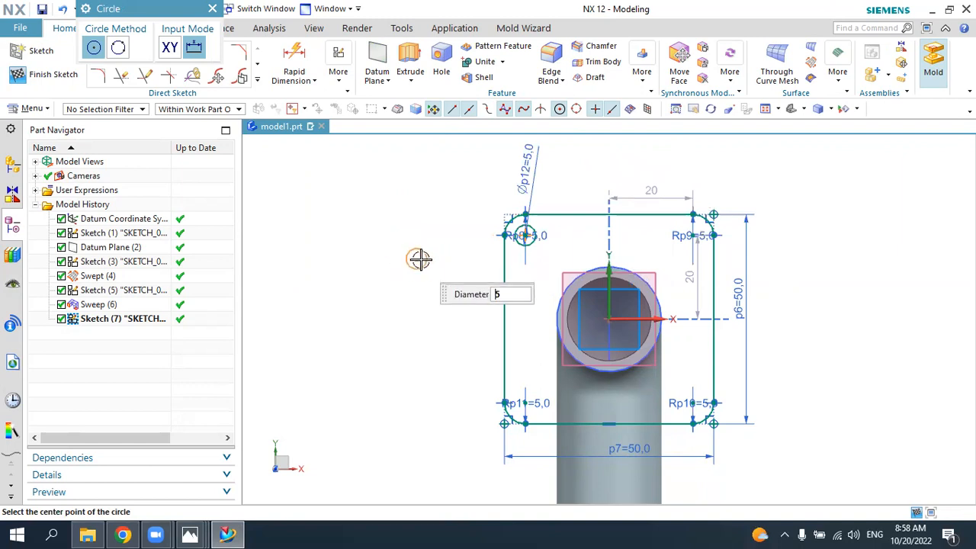
pyautogui.click(691, 236)
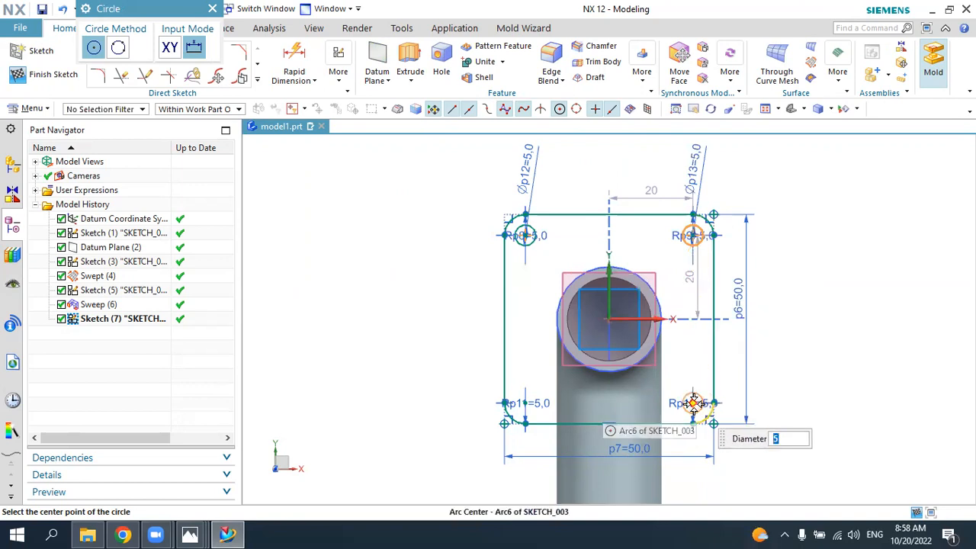
pyautogui.click(693, 403)
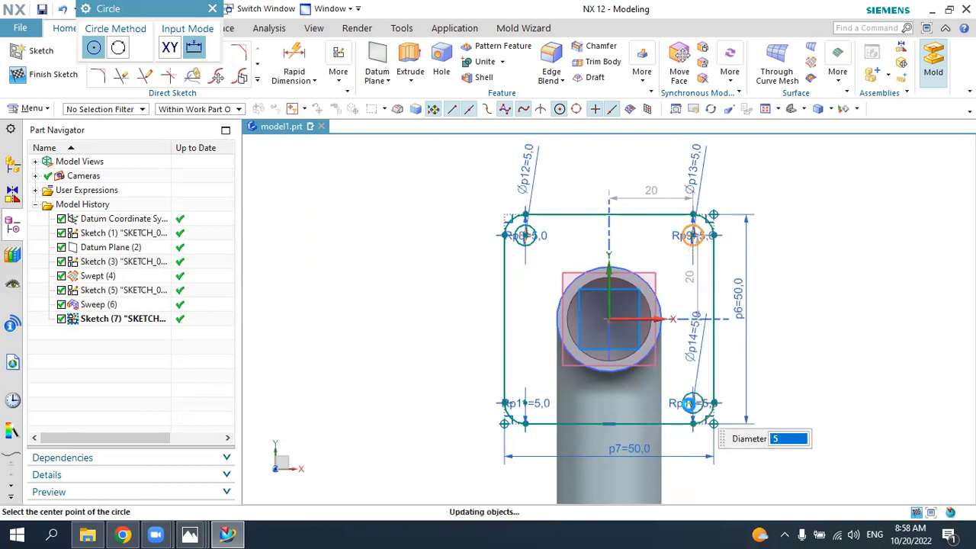
pyautogui.click(528, 402)
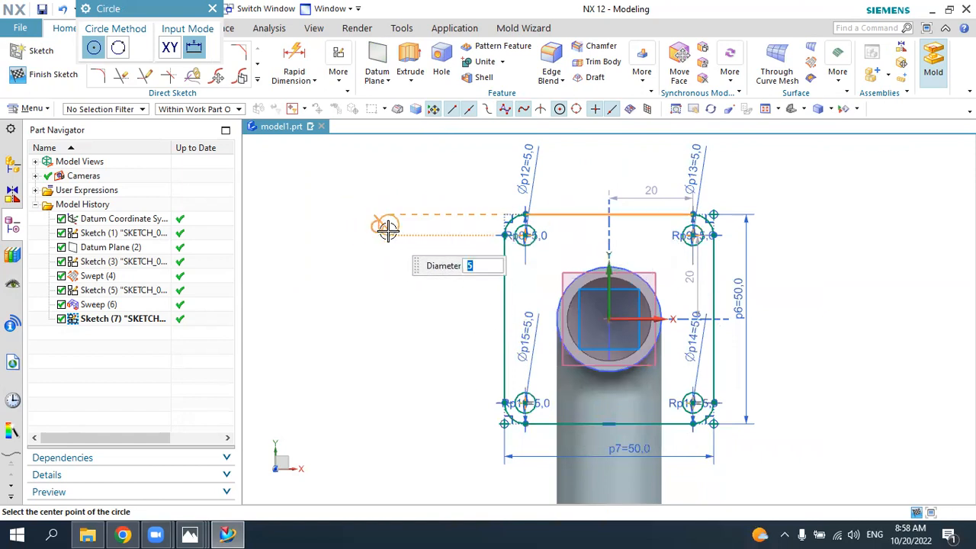
pyautogui.press('Escape')
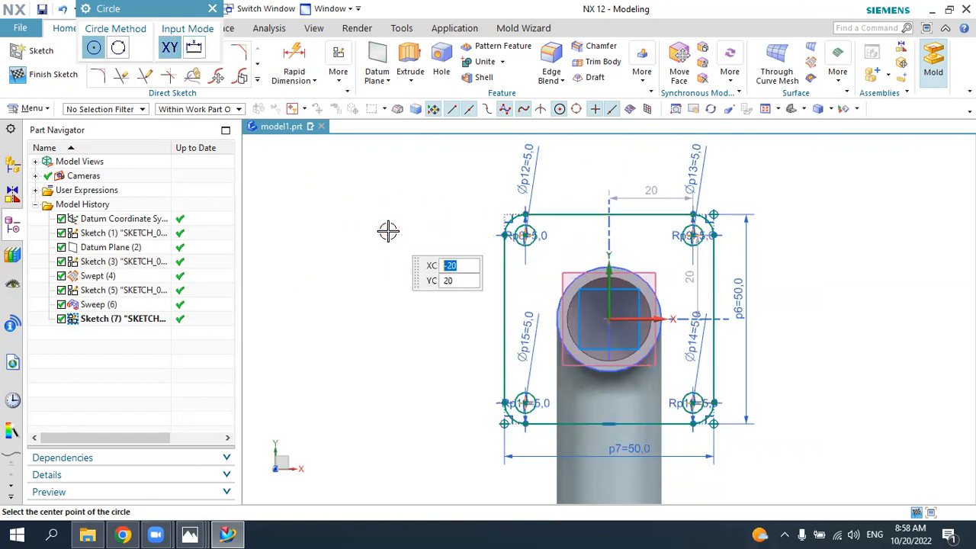
pyautogui.click(213, 9)
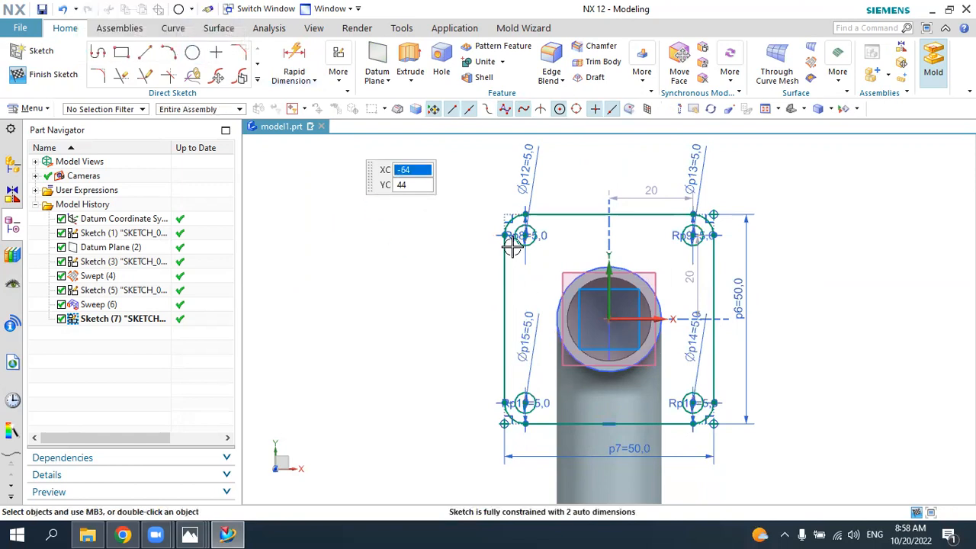
# Step: Check the flange's central opening in the 5.jpg drawing, and in NX project the pipe's inner end edge into the sketch and finish it
pyautogui.moveTo(377, 329)
pyautogui.mouseDown(button='middle')
pyautogui.moveTo(364, 295)
pyautogui.moveTo(263, 433)
pyautogui.mouseUp(button='middle')
pyautogui.click(217, 533)
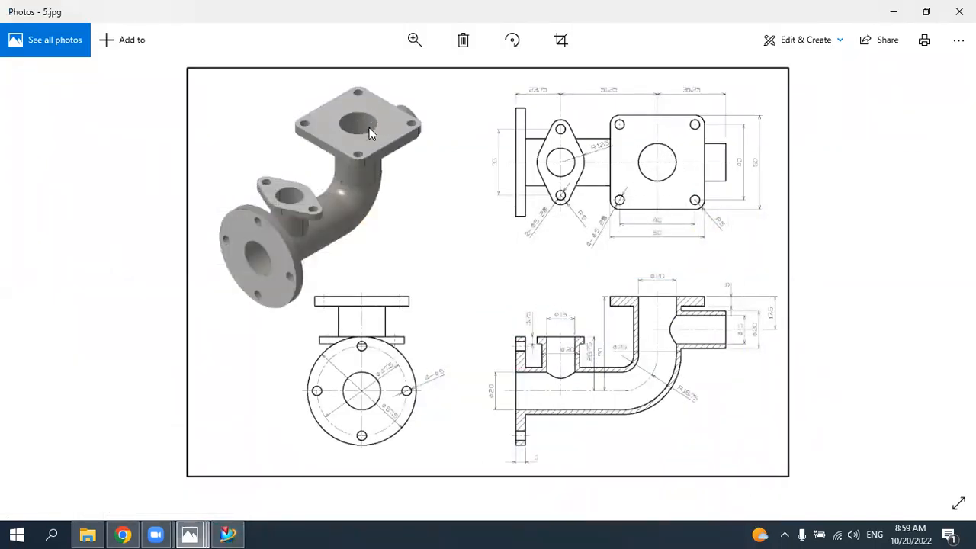
pyautogui.click(228, 534)
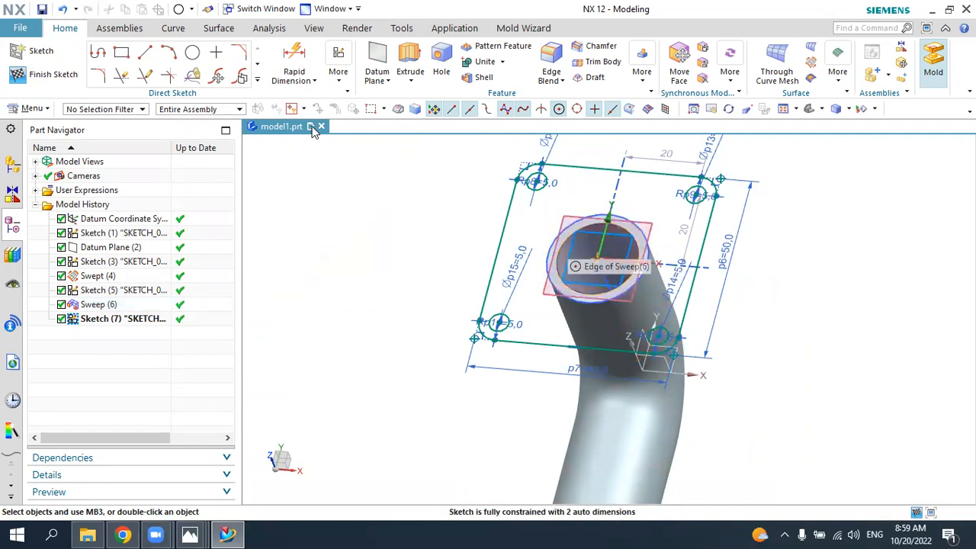
pyautogui.click(257, 79)
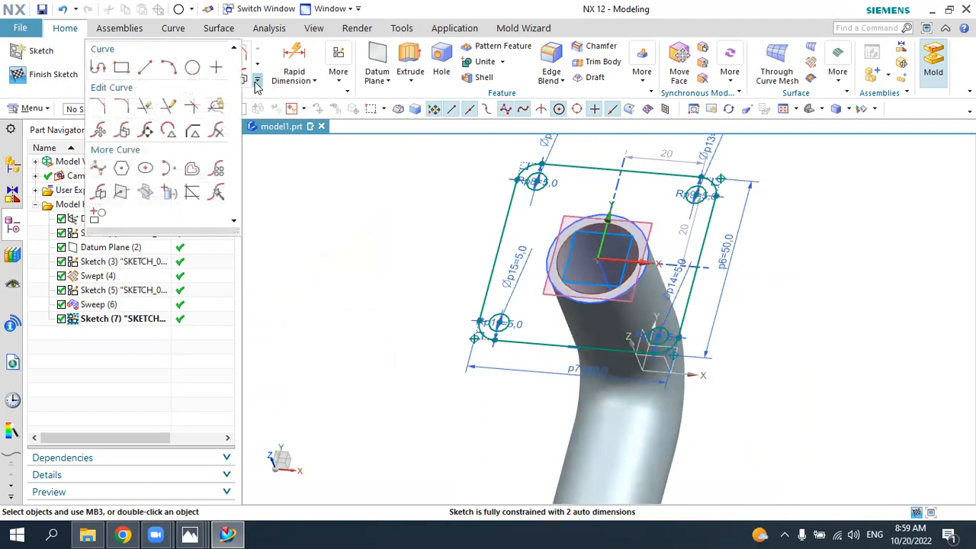
pyautogui.click(165, 193)
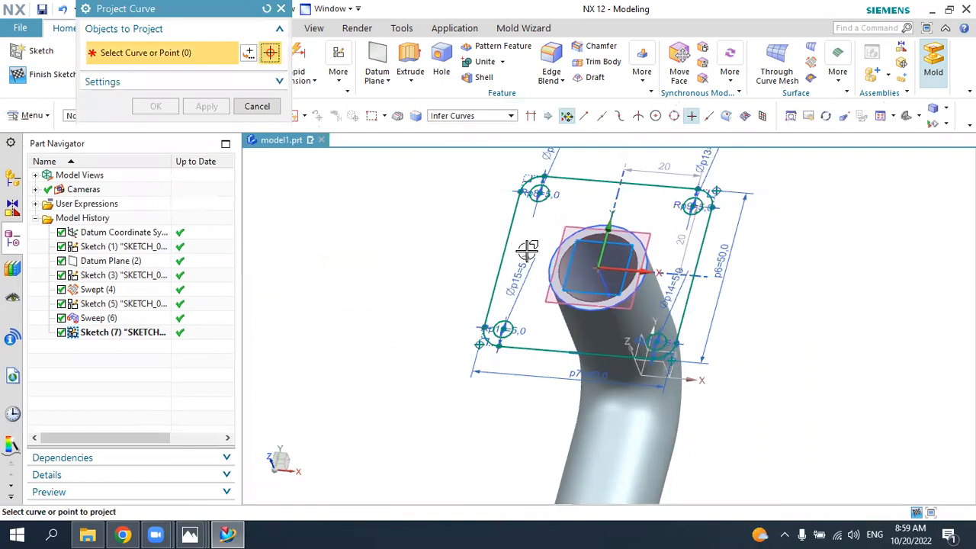
pyautogui.click(558, 270)
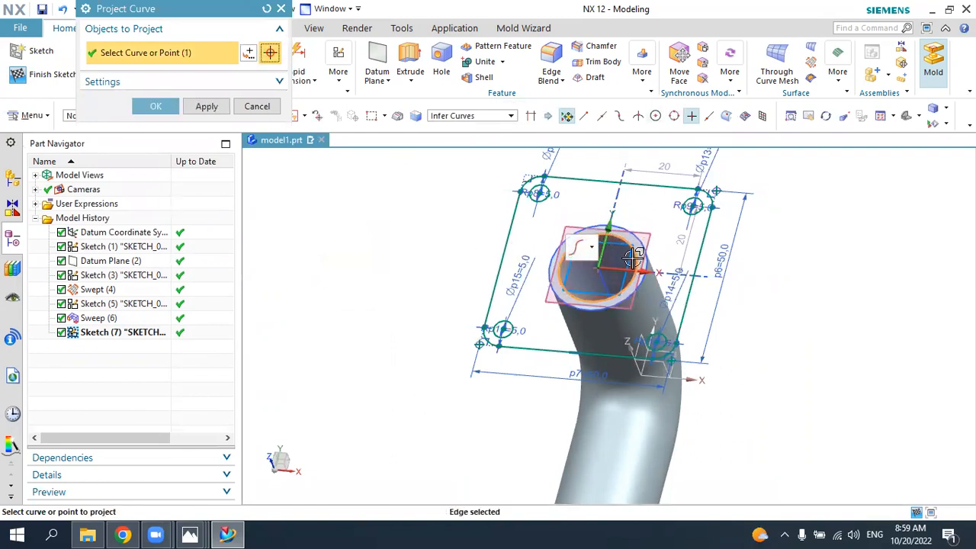
pyautogui.moveTo(758, 259); pyautogui.dragTo(603, 222, button='middle')
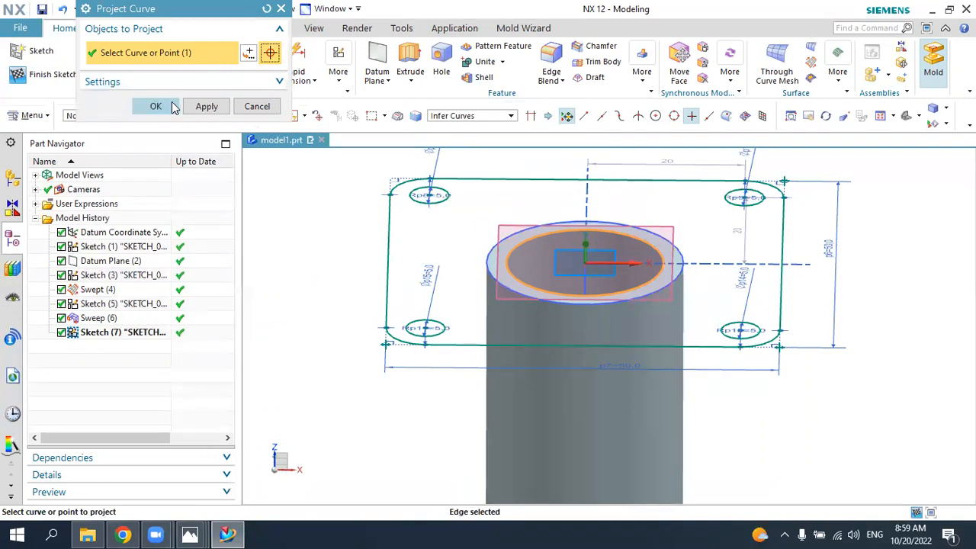
pyautogui.click(157, 106)
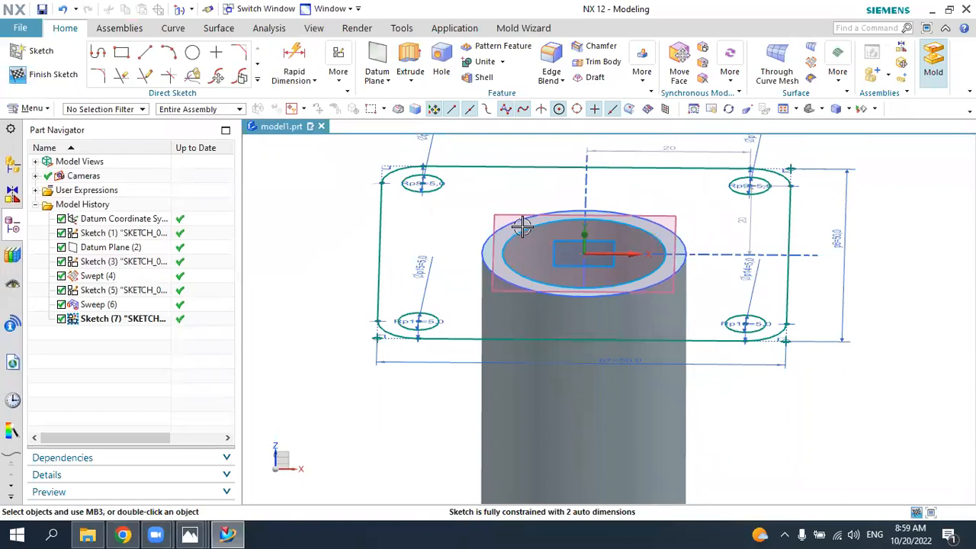
pyautogui.click(53, 76)
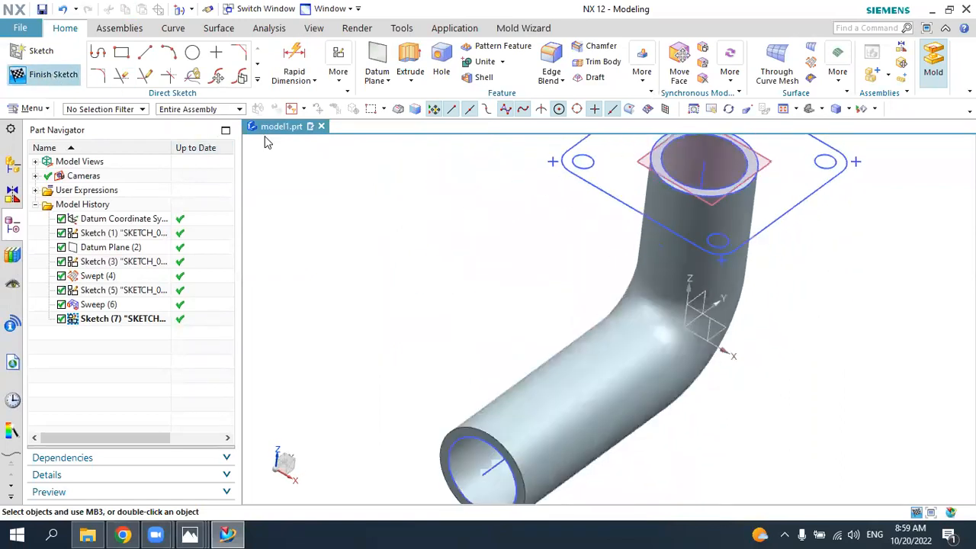
# Step: Extrude the square flange region with its holes upward 5 mm in NX, checking the thickness in the 5.jpg drawing, and unite it with the pipe
pyautogui.scroll(1, 527, 325)
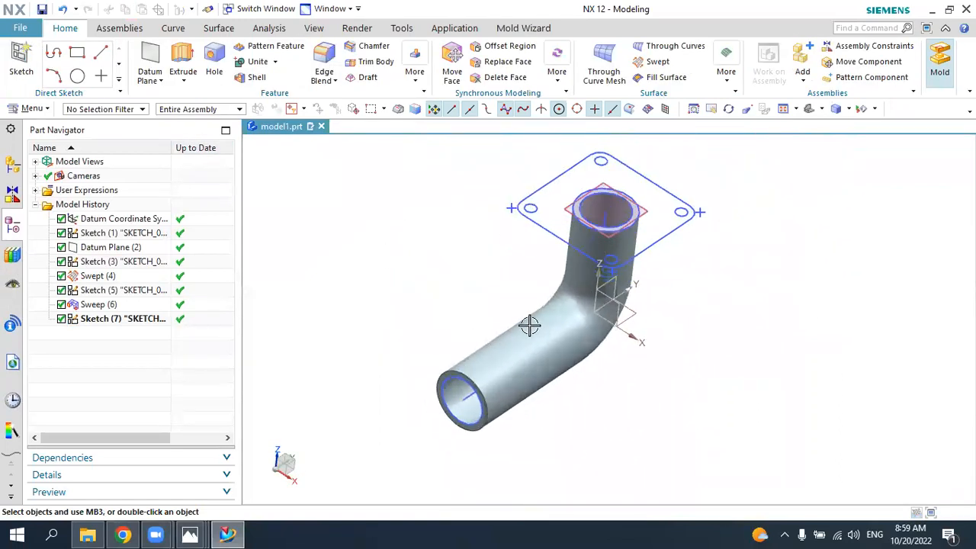
pyautogui.scroll(2, 628, 184)
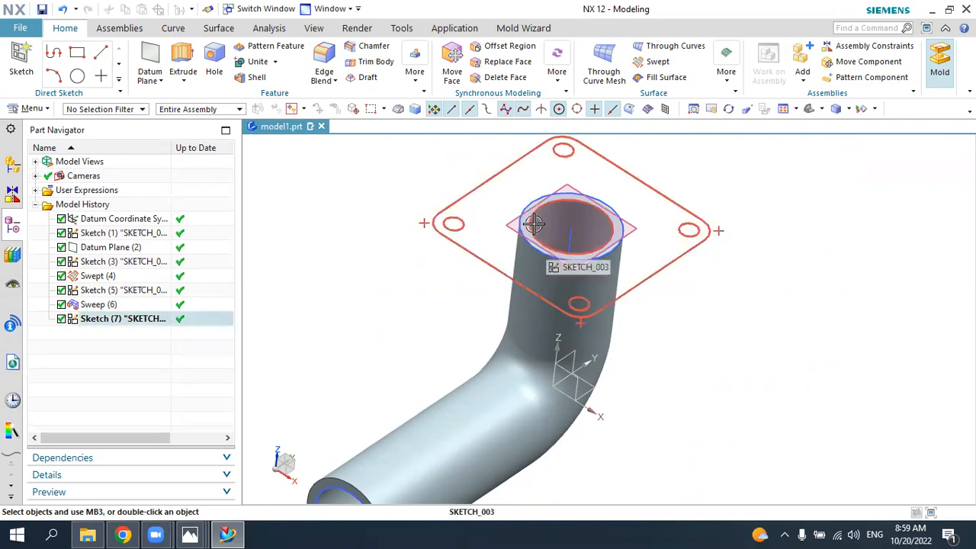
pyautogui.click(181, 61)
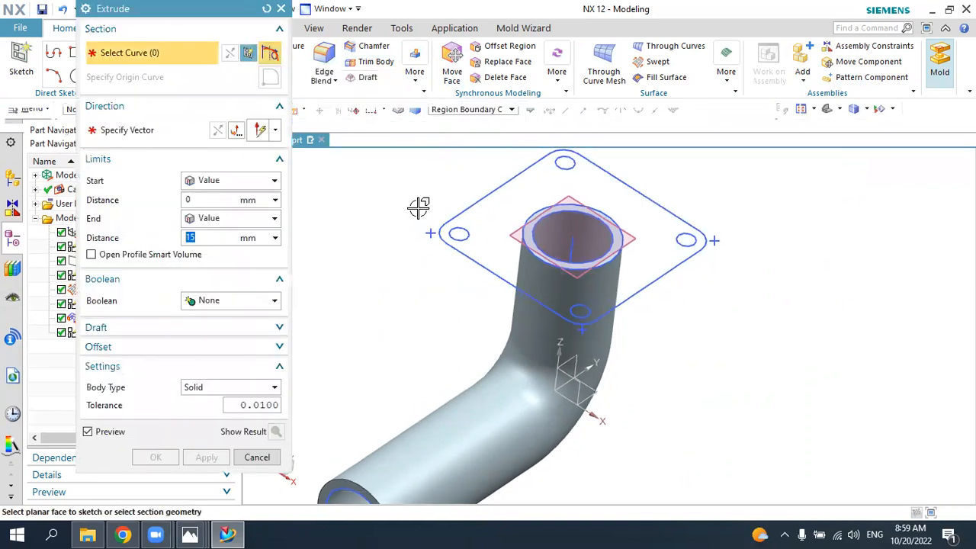
pyautogui.click(495, 208)
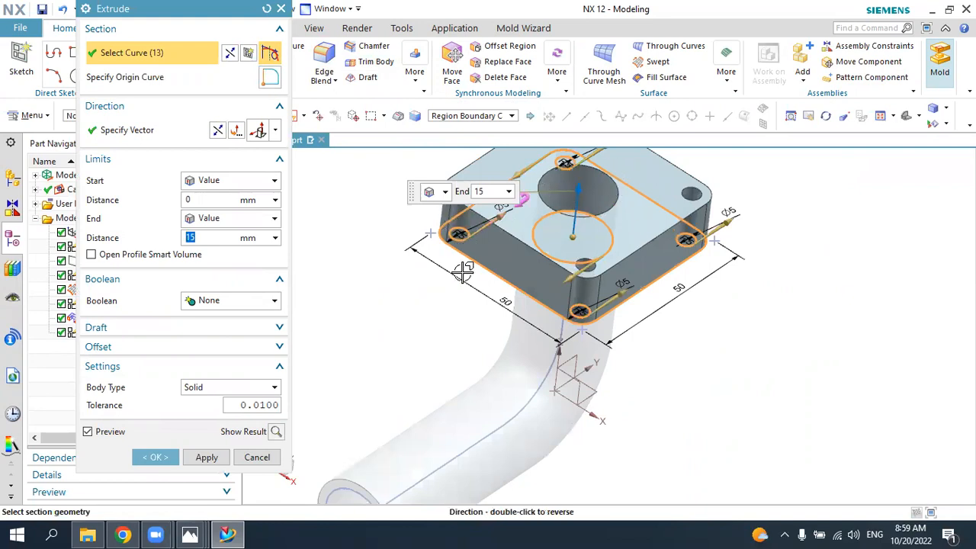
pyautogui.click(190, 534)
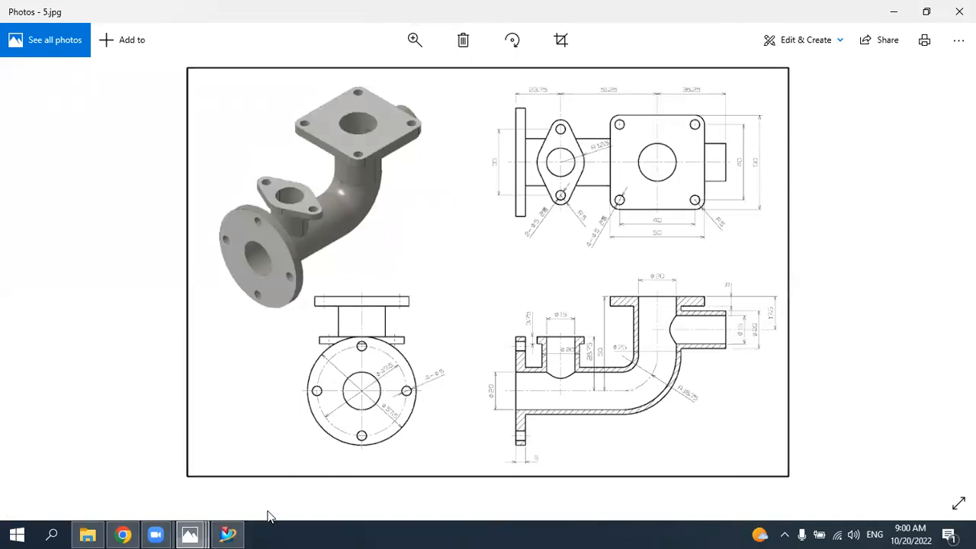
pyautogui.click(227, 534)
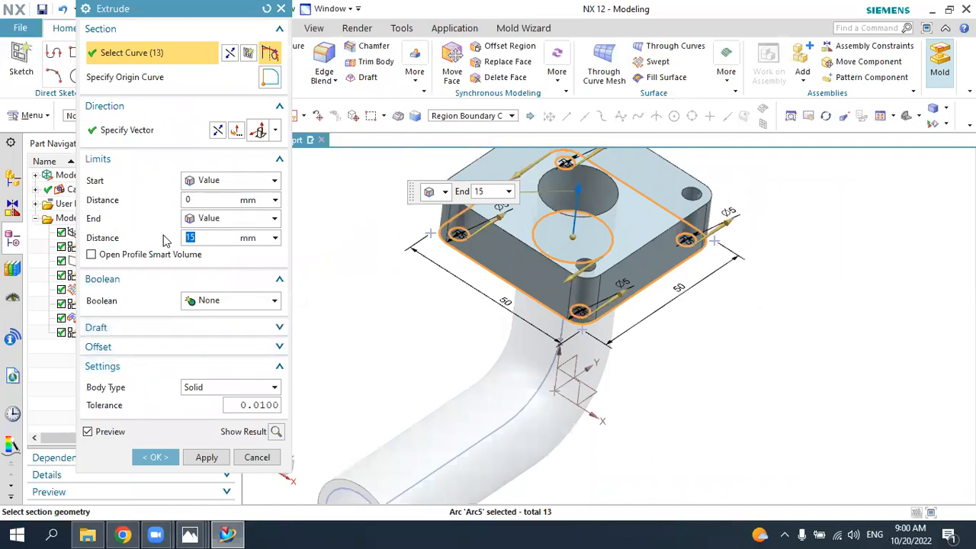
pyautogui.write('5')
pyautogui.press('Return')
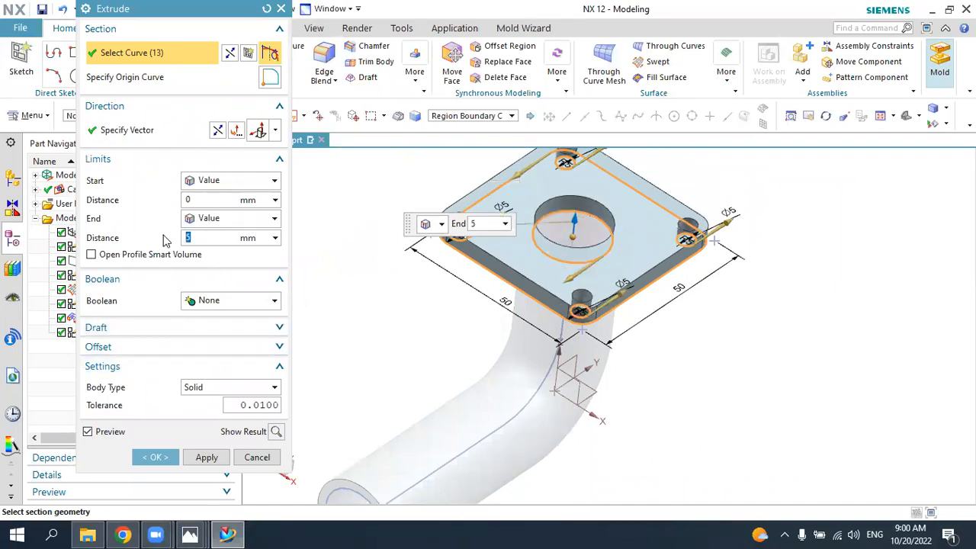
pyautogui.click(225, 299)
pyautogui.click(209, 331)
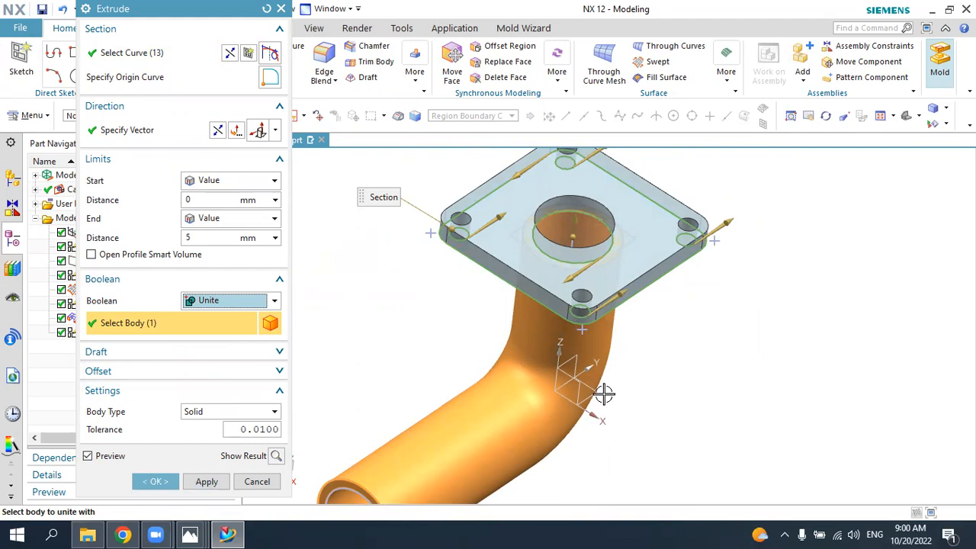
pyautogui.click(160, 481)
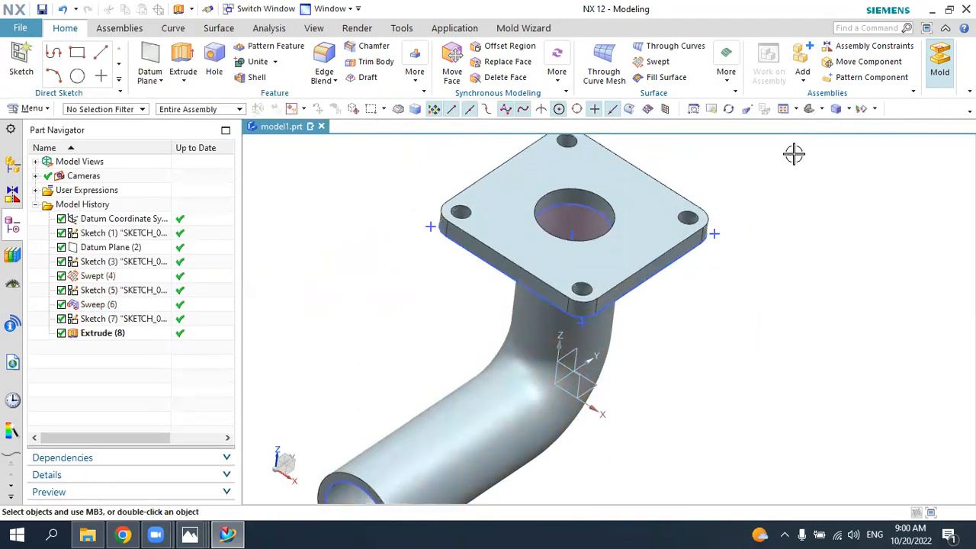
# Step: Check the side branch's offset from the vertical leg's axis in the 5.jpg drawing, and return to NX
pyautogui.moveTo(827, 204)
pyautogui.mouseDown(button='middle')
pyautogui.moveTo(806, 214)
pyautogui.moveTo(827, 221)
pyautogui.mouseUp(button='middle')
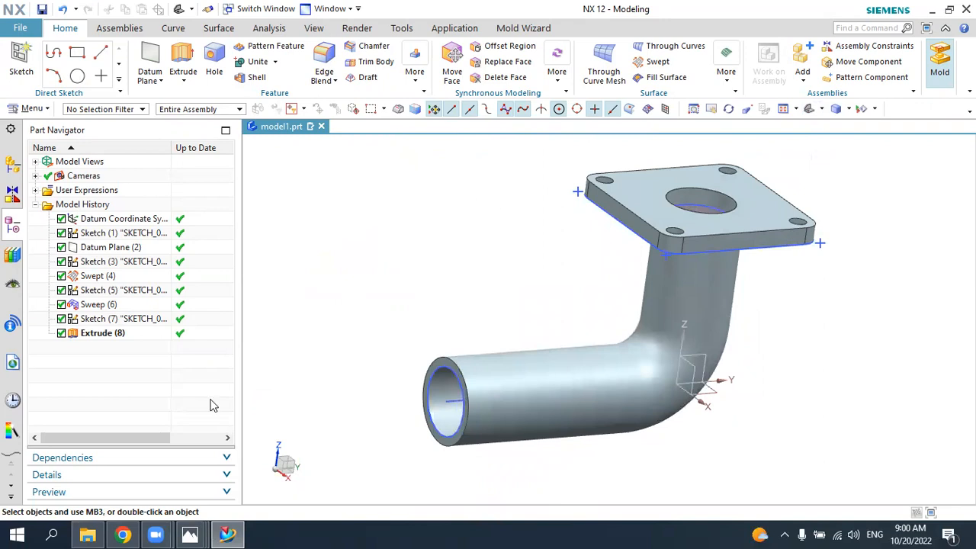
pyautogui.click(227, 535)
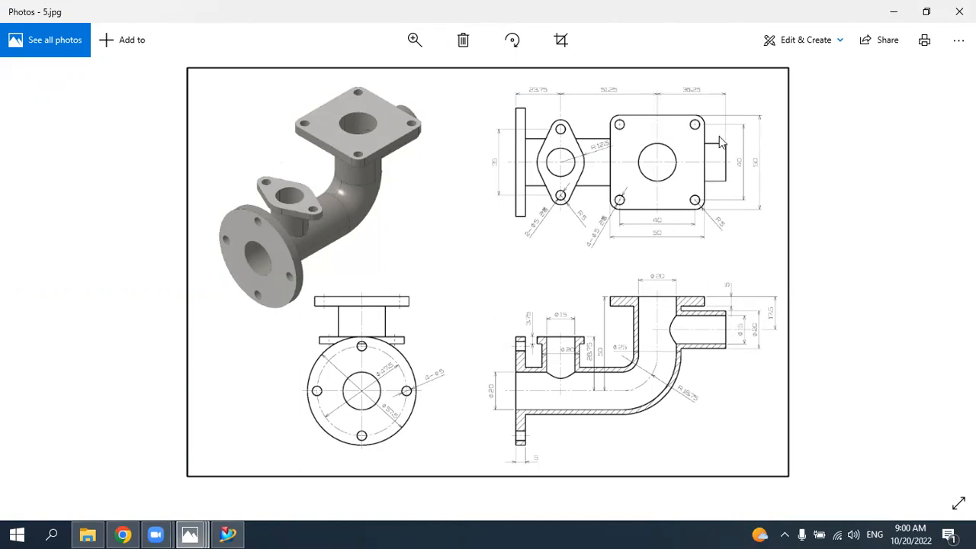
pyautogui.click(227, 534)
pyautogui.moveTo(552, 315); pyautogui.dragTo(643, 370, button='middle')
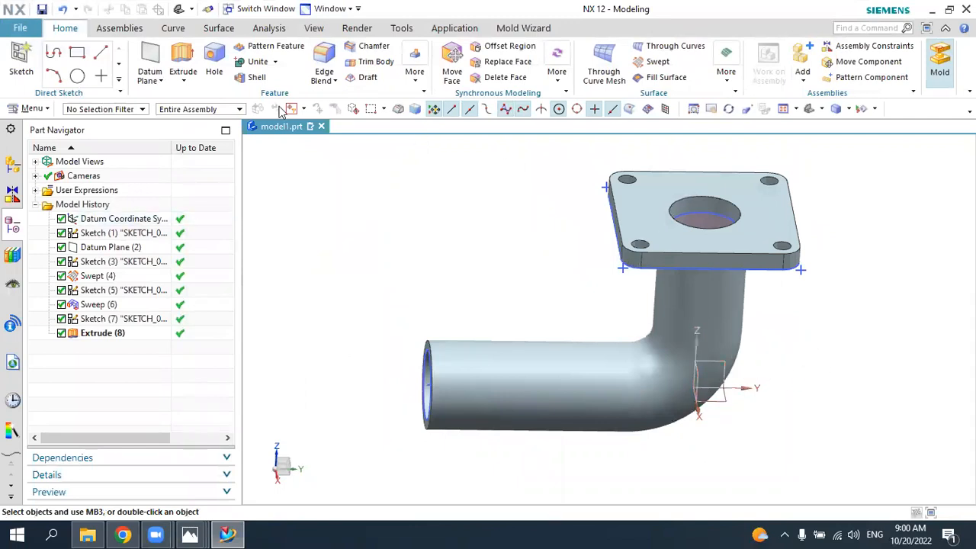
# Step: Create a datum plane at a distance of 36.25 mm from the XZ datum plane, behind the vertical leg
pyautogui.click(150, 69)
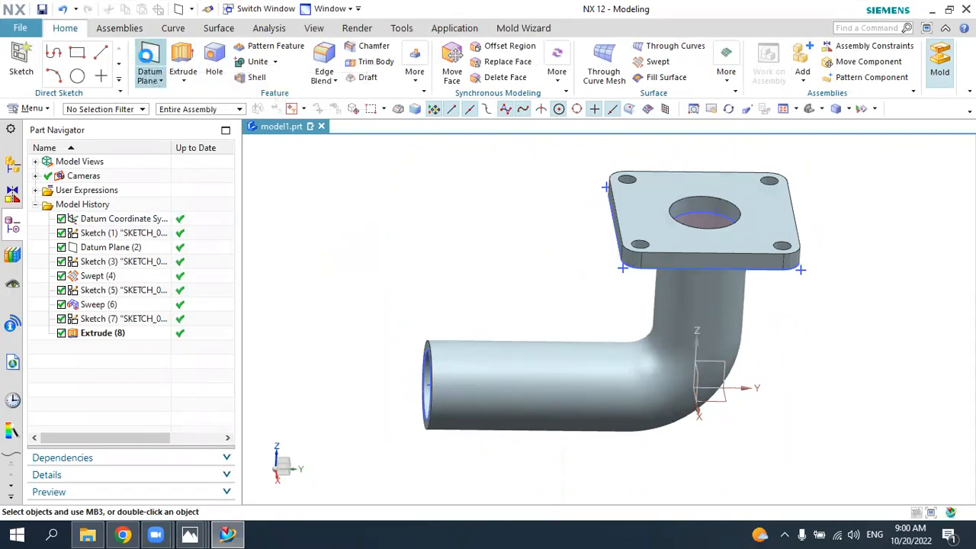
pyautogui.click(141, 36)
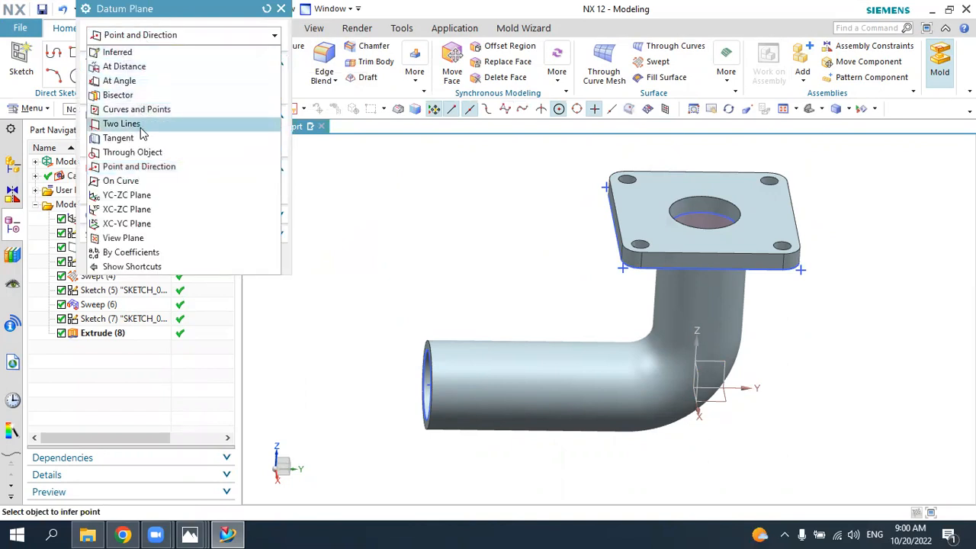
pyautogui.click(122, 66)
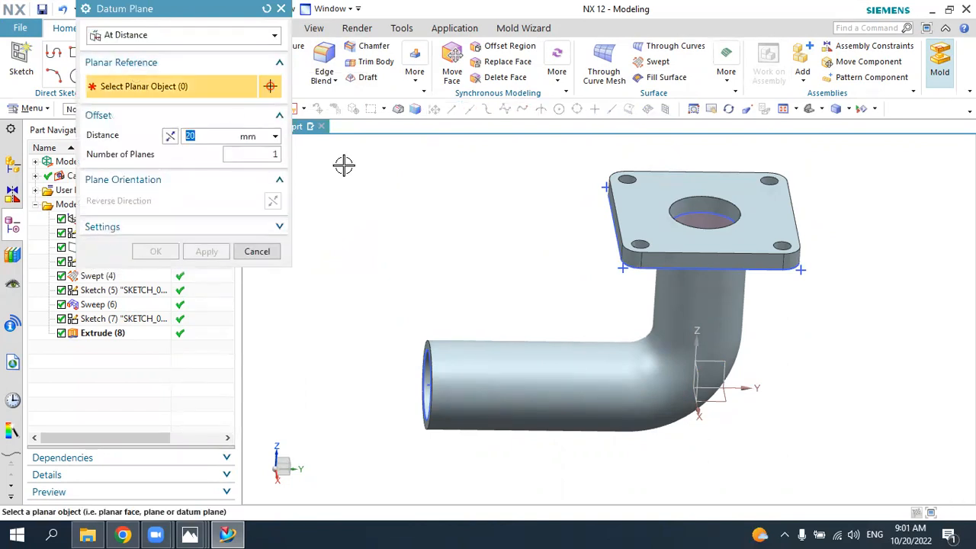
pyautogui.moveTo(466, 222); pyautogui.dragTo(452, 206, button='middle')
pyautogui.click(668, 371)
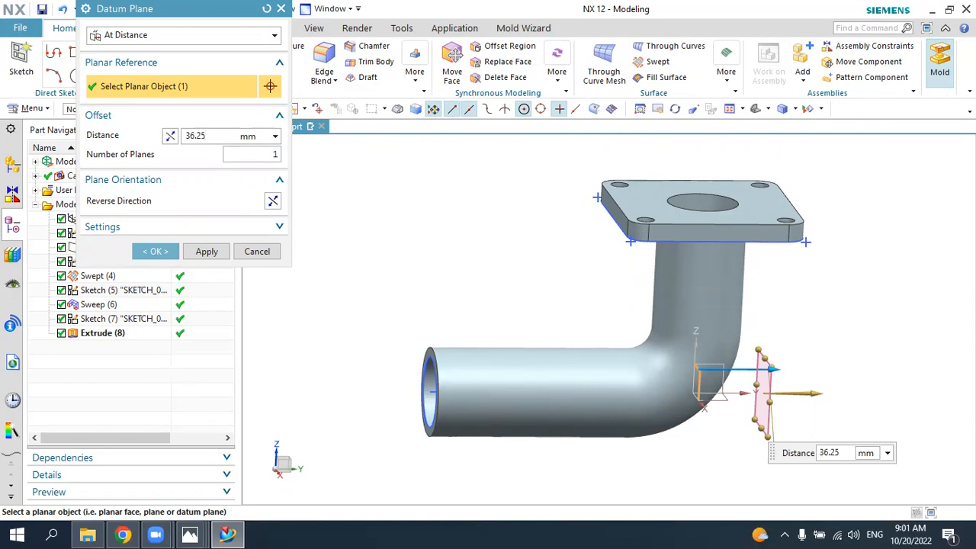
pyautogui.moveTo(213, 137); pyautogui.dragTo(150, 144)
pyautogui.scroll(-3, 366, 213)
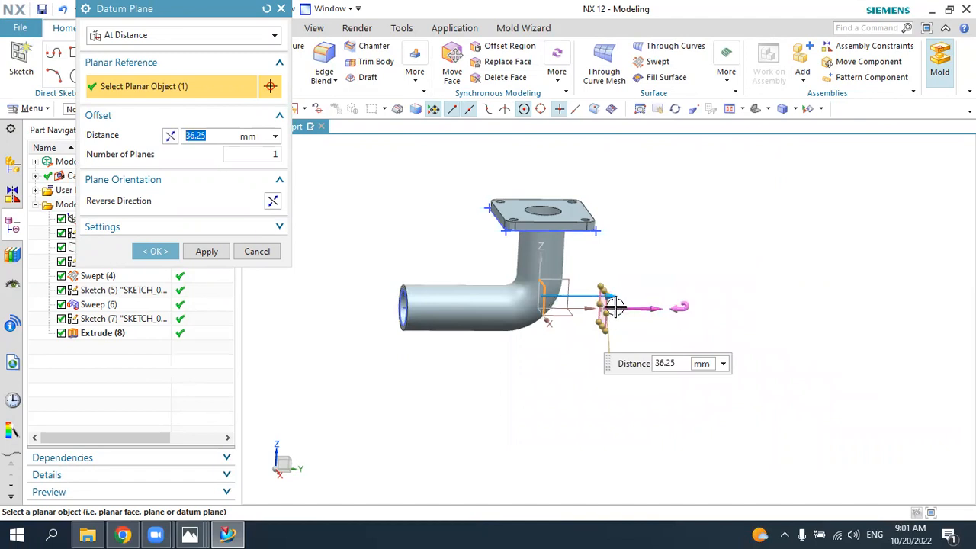
pyautogui.click(273, 202)
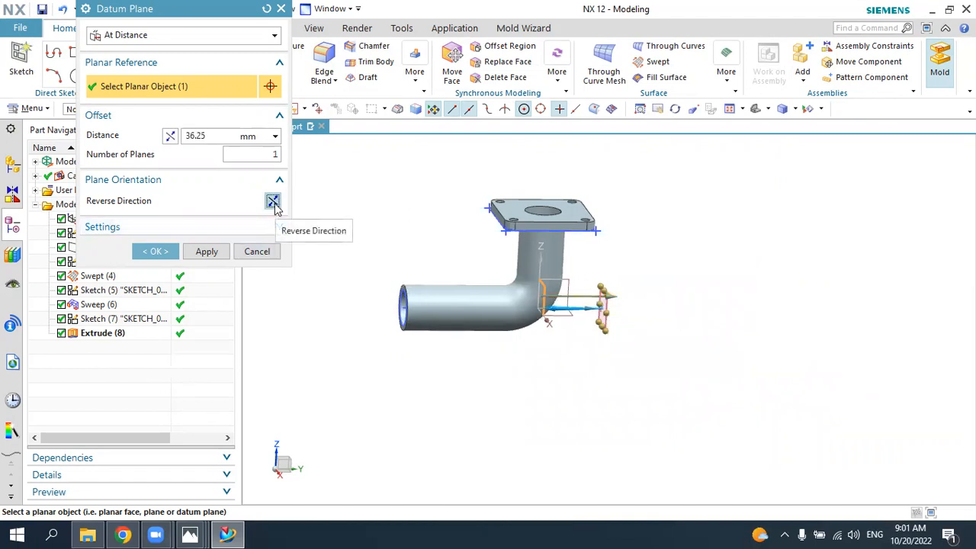
pyautogui.click(274, 203)
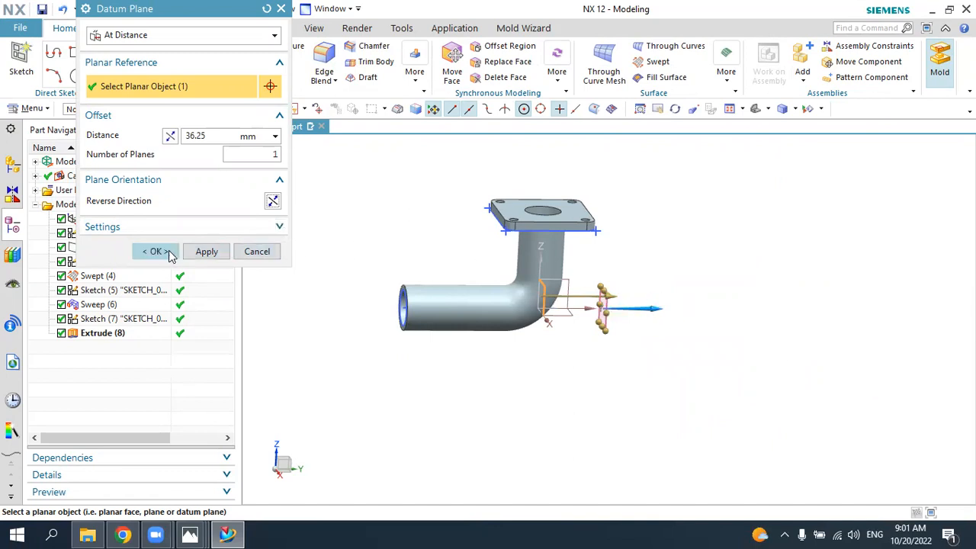
pyautogui.click(156, 252)
# Step: Create a sketch on the new datum plane with its X-axis reversed, Y pointing up and Z pointing away from the pipe
pyautogui.moveTo(669, 342); pyautogui.dragTo(617, 310, button='middle')
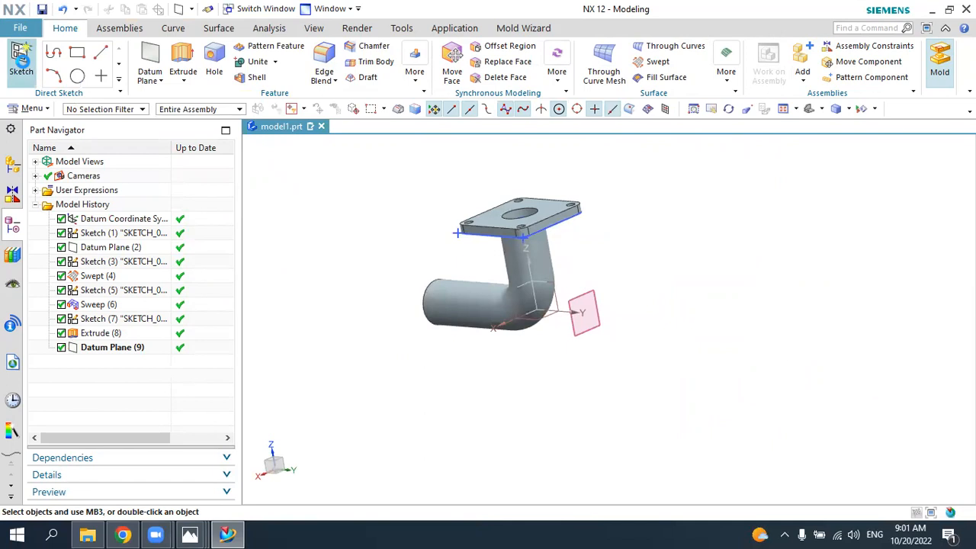
pyautogui.click(21, 60)
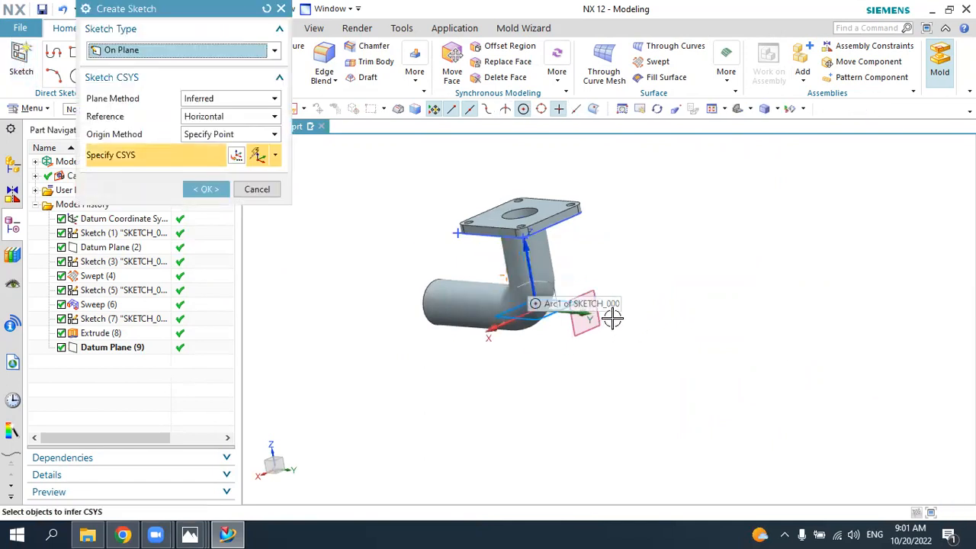
pyautogui.click(613, 319)
pyautogui.scroll(3, 614, 320)
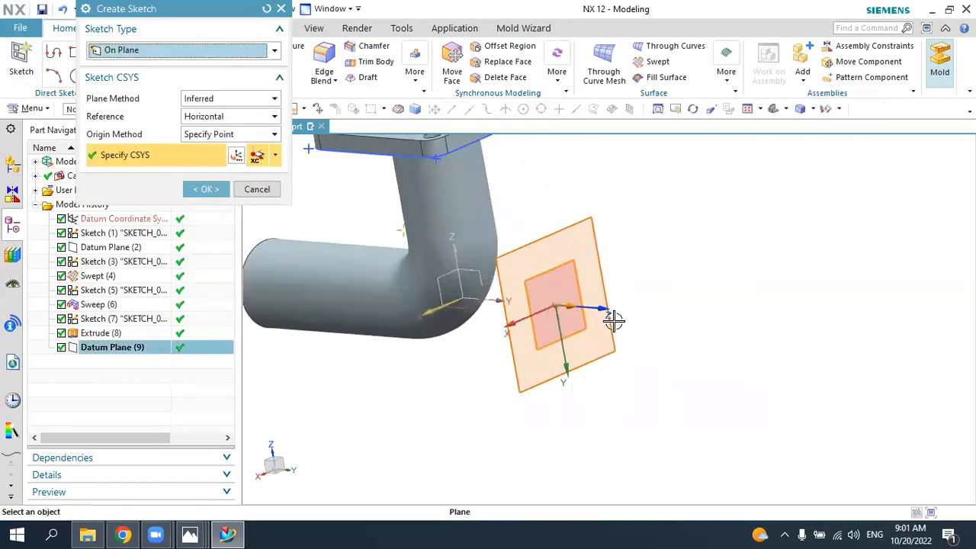
pyautogui.scroll(1, 614, 320)
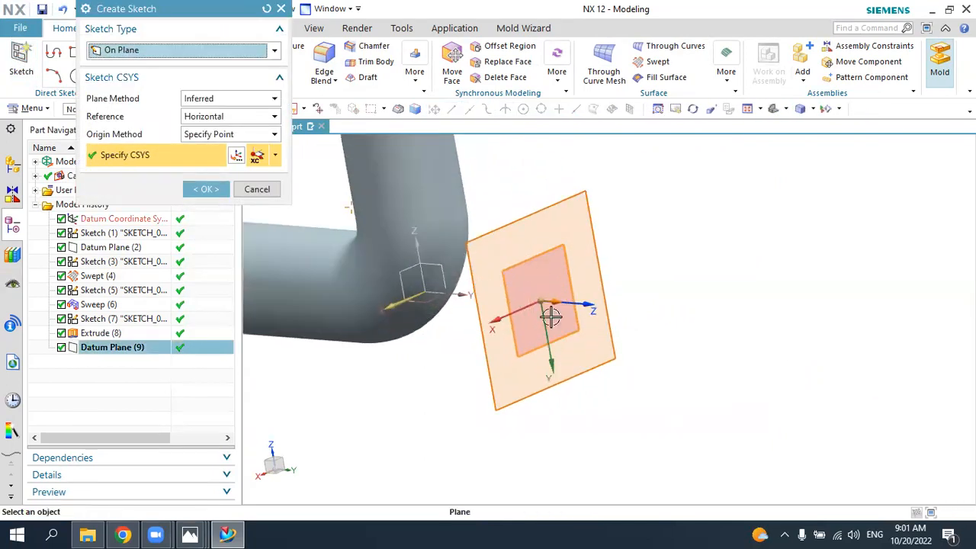
pyautogui.click(236, 157)
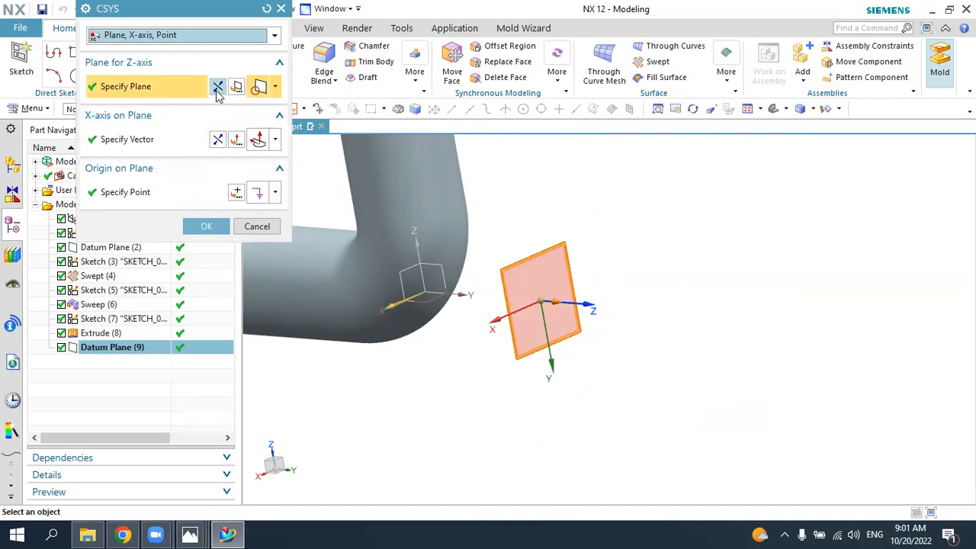
pyautogui.click(218, 88)
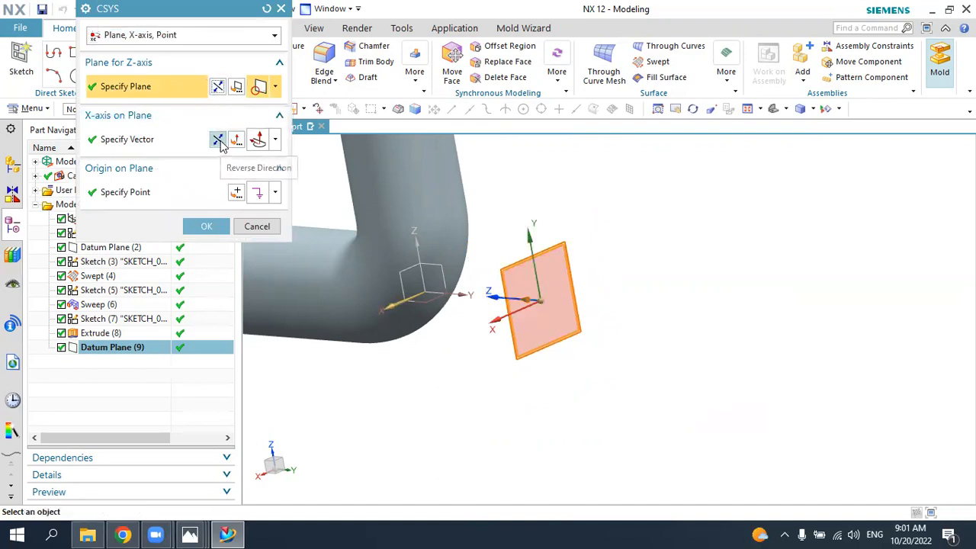
pyautogui.click(219, 139)
pyautogui.click(218, 88)
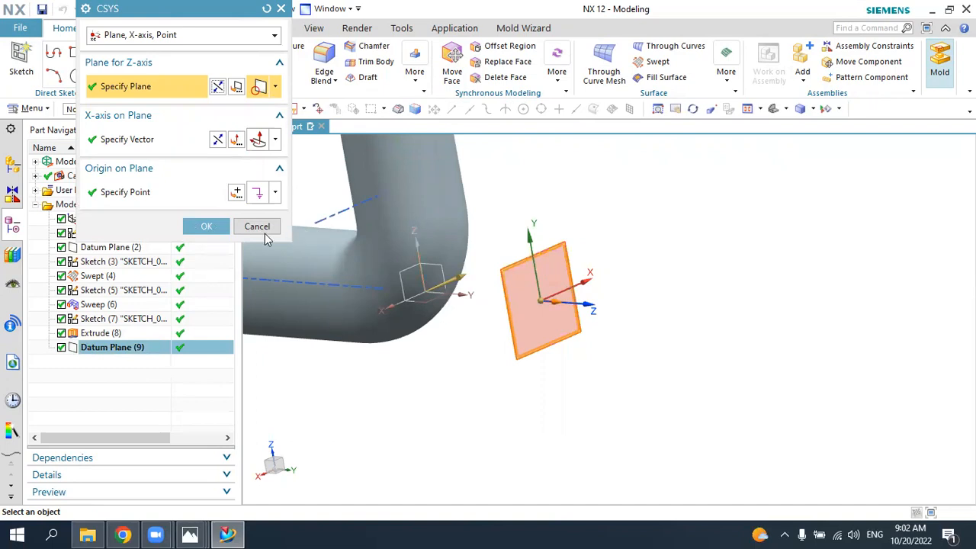
pyautogui.click(207, 227)
pyautogui.click(208, 190)
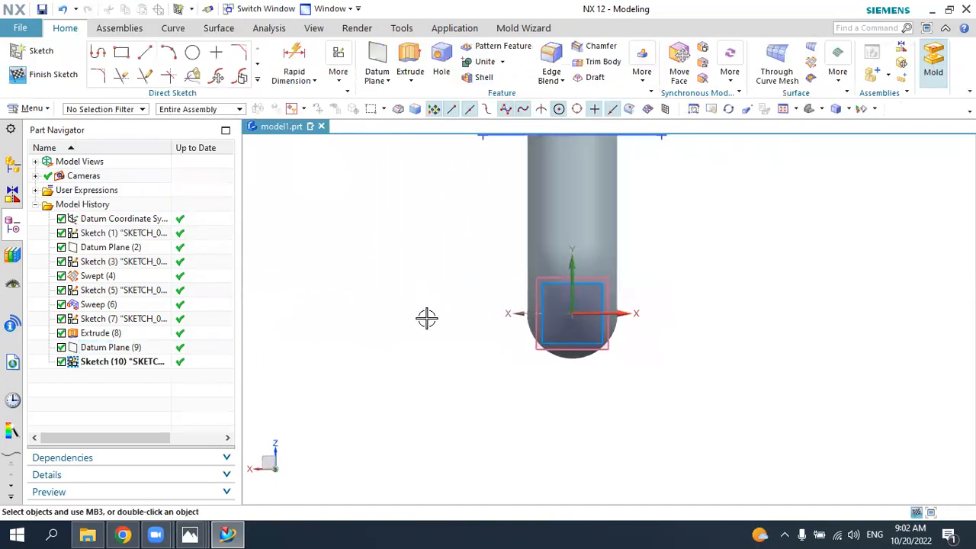
# Step: Draw a 20 mm diameter circle in front of the vertical leg, between the sketch origin and the square flange
pyautogui.scroll(-3, 436, 353)
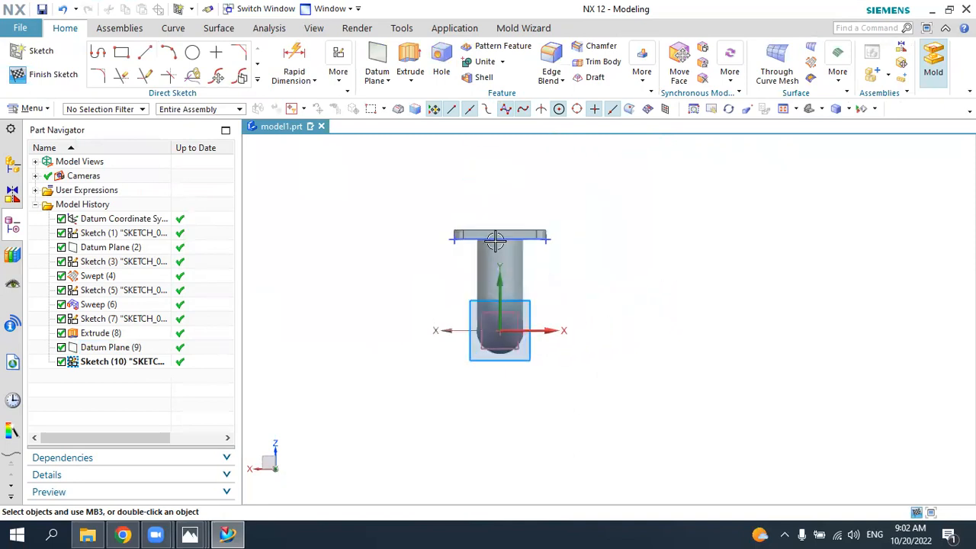
pyautogui.scroll(3, 497, 243)
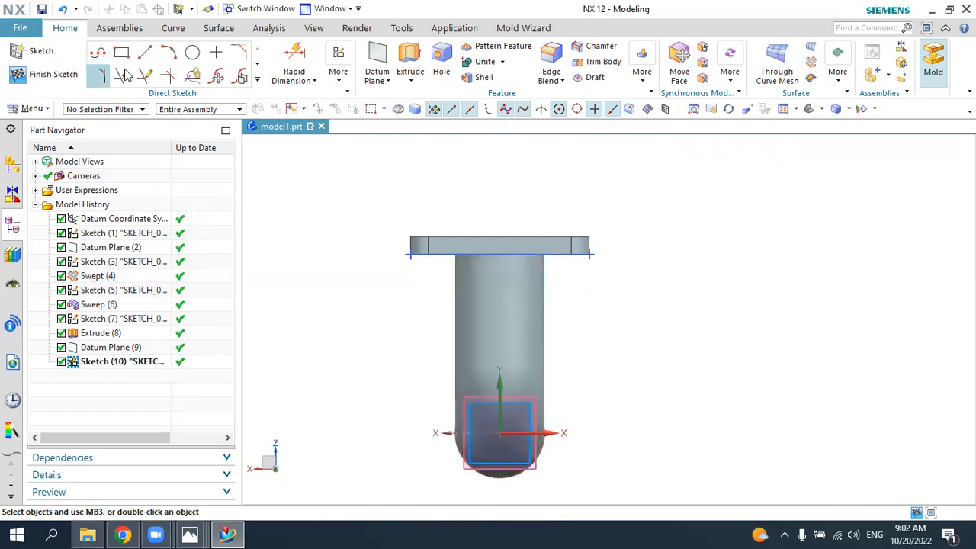
pyautogui.click(193, 52)
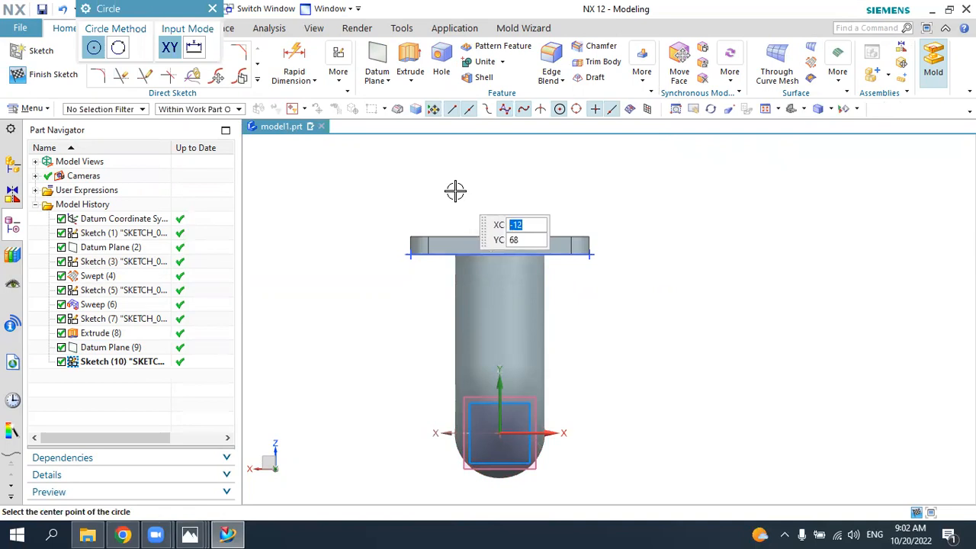
pyautogui.click(499, 322)
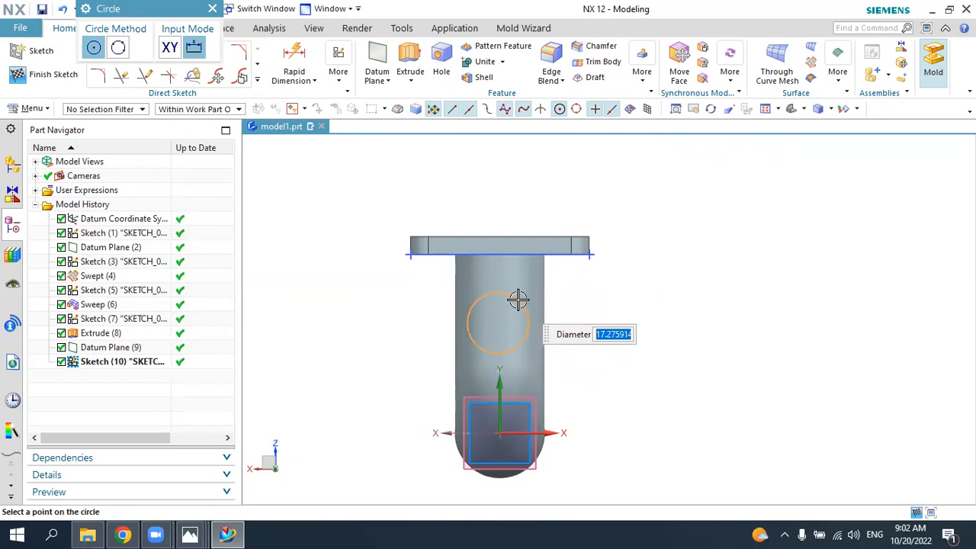
pyautogui.write('20')
pyautogui.press('Return')
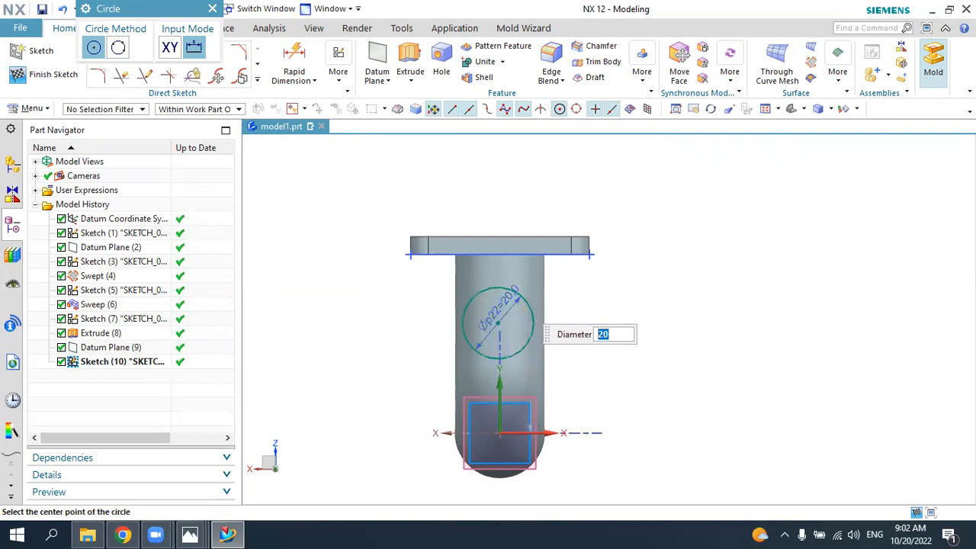
pyautogui.press('Escape')
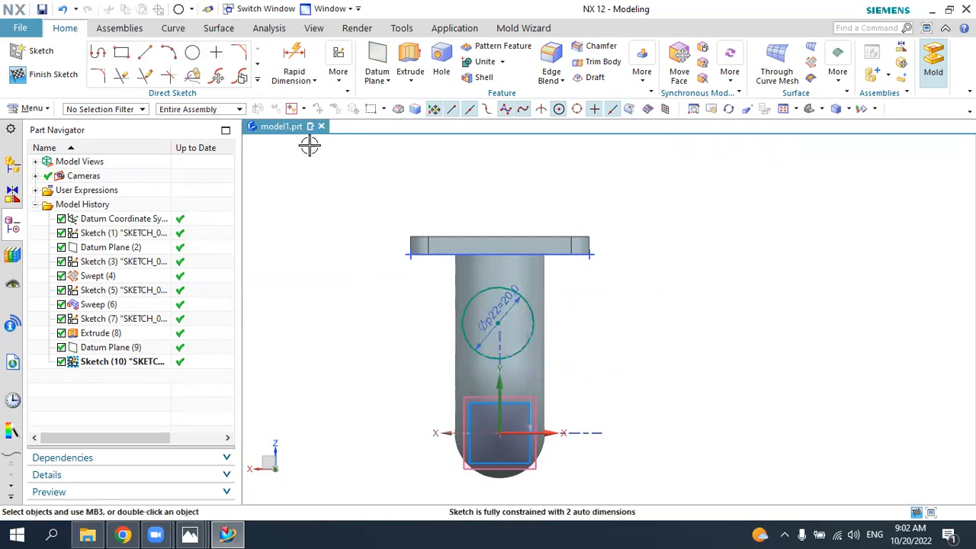
# Step: Constrain the circle's centre to line up with the sketch's vertical axis using a Vertical Alignment geometric constraint
pyautogui.click(339, 82)
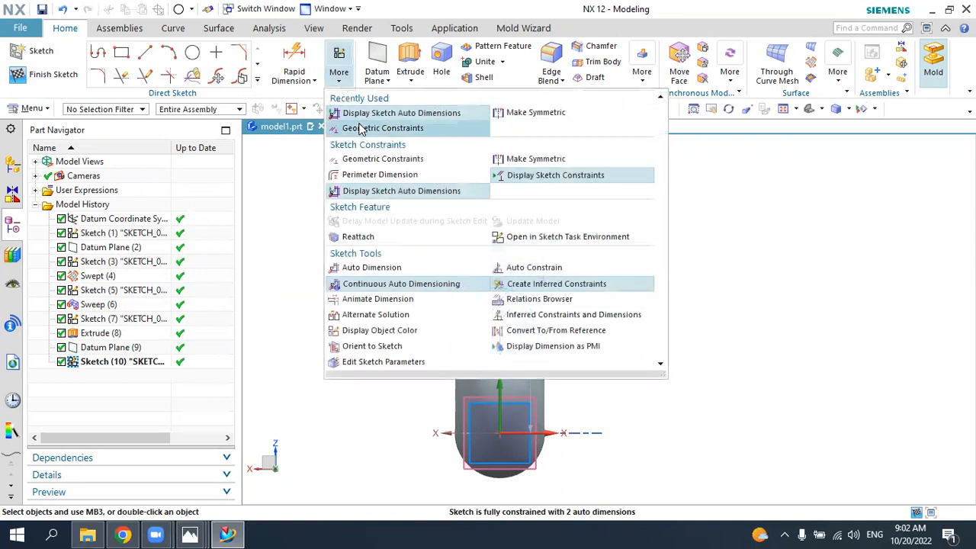
pyautogui.click(363, 129)
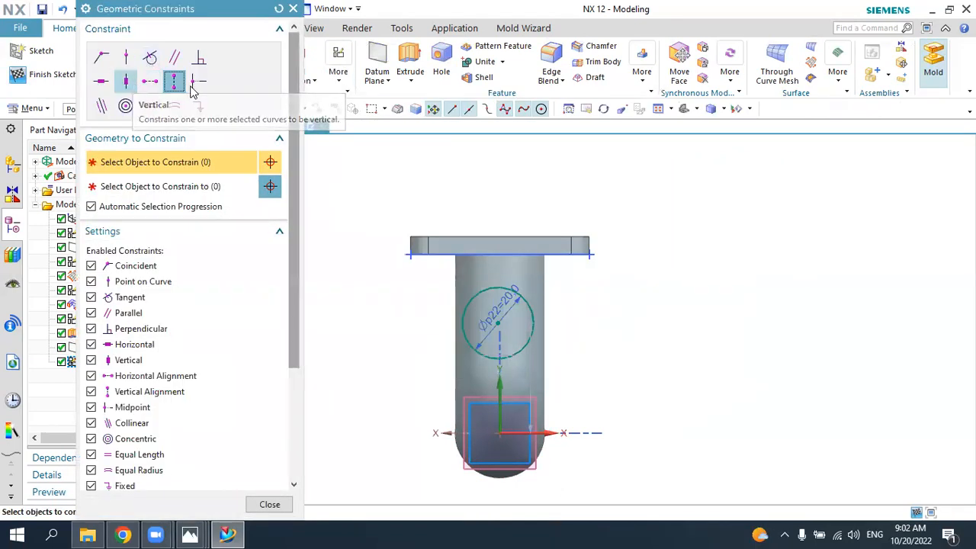
pyautogui.click(498, 324)
pyautogui.click(501, 384)
pyautogui.middleClick(643, 312)
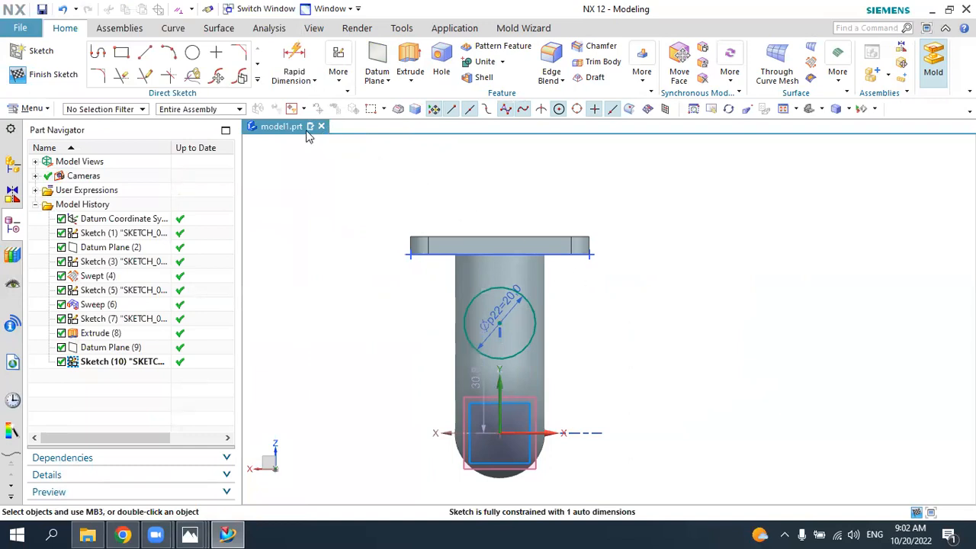
# Step: Dimension the circle's centre 17.5 mm below the square flange's top edge
pyautogui.click(298, 57)
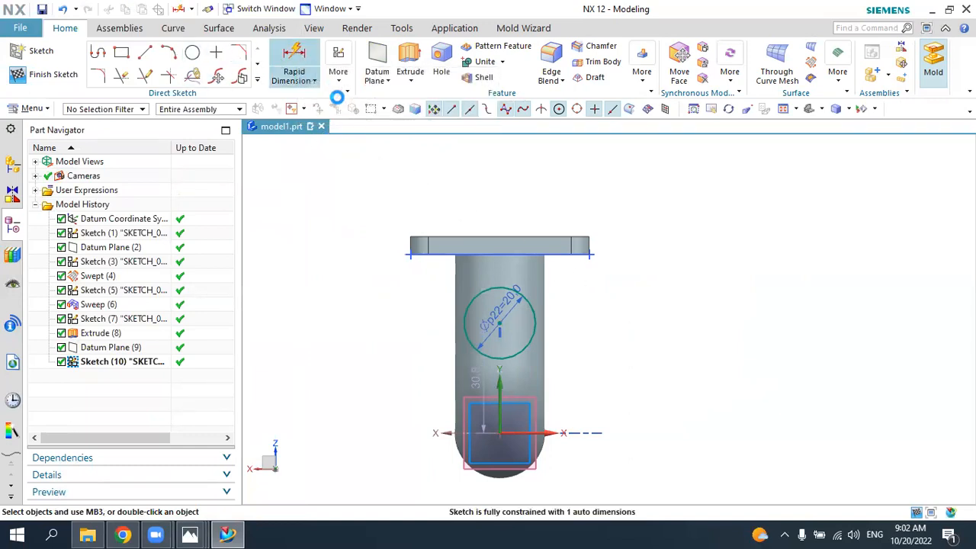
pyautogui.click(501, 322)
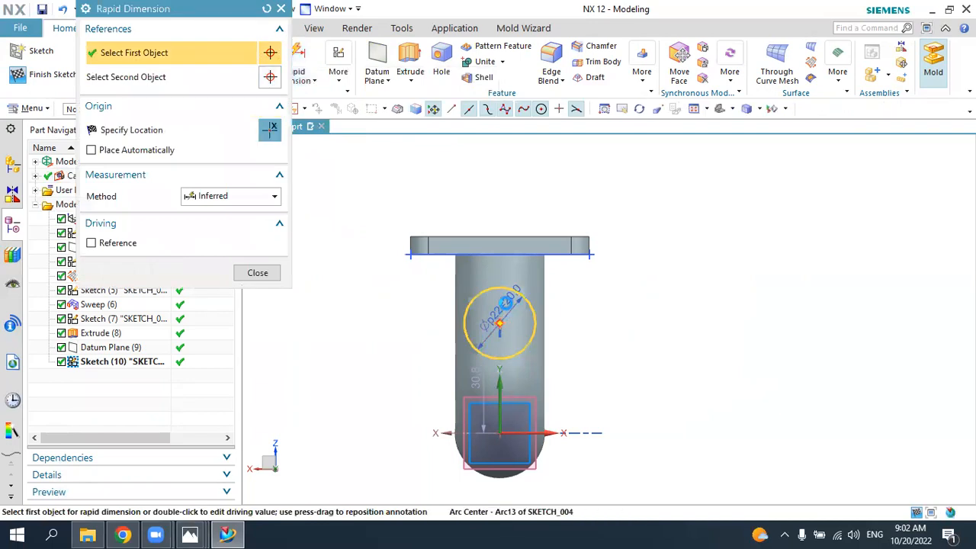
pyautogui.click(579, 251)
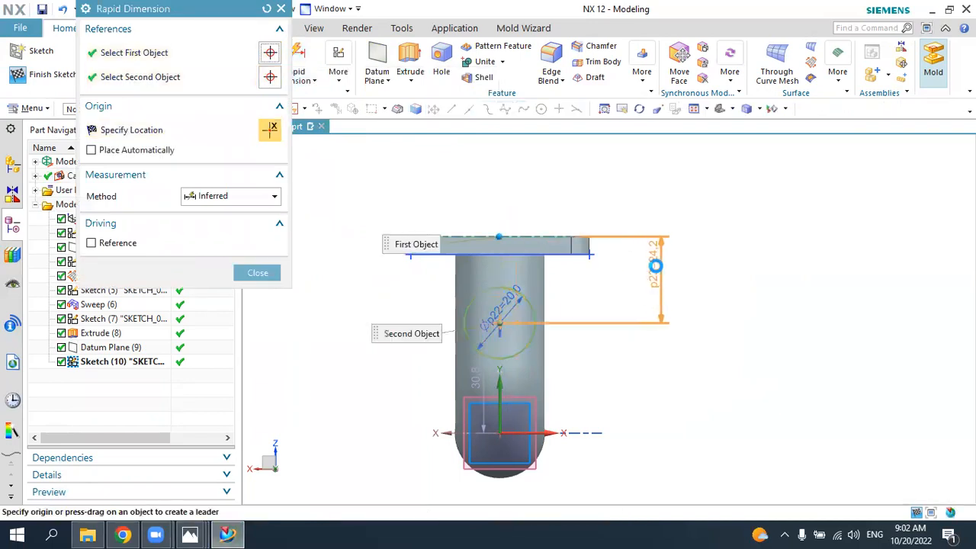
pyautogui.click(658, 275)
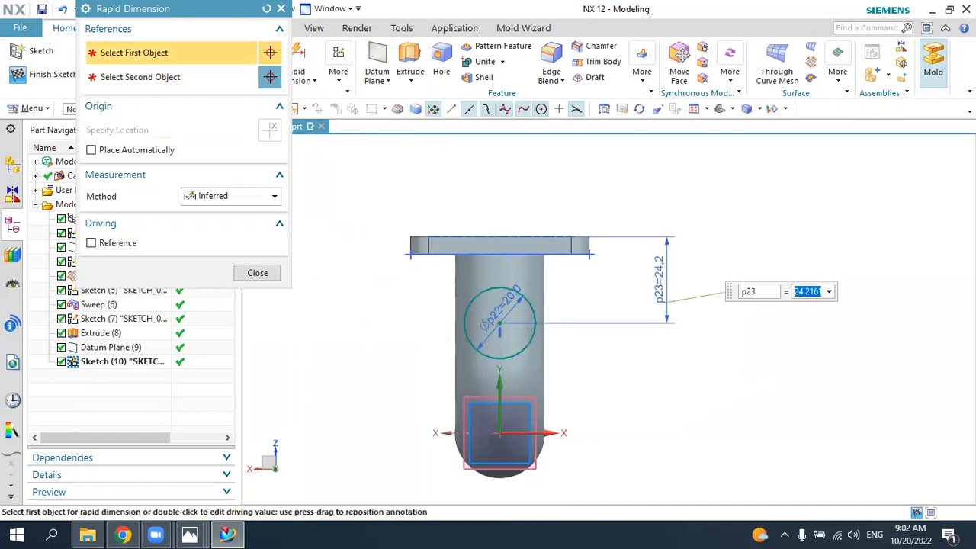
pyautogui.write('17.5')
pyautogui.press('Return')
pyautogui.press('Escape')
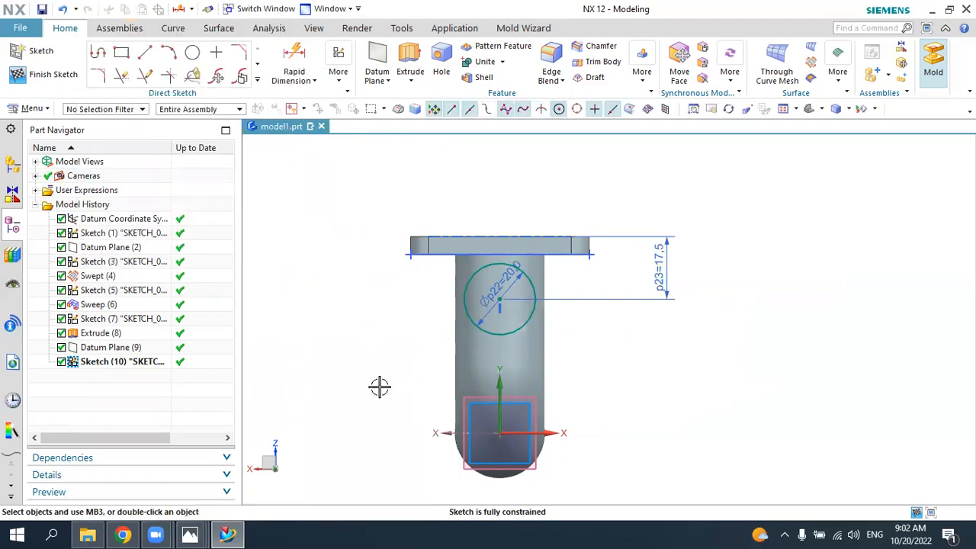
# Step: Extrude the 20 mm circle toward the vertical leg with its end limit Until Selected at the pipe, united with the body
pyautogui.click(233, 532)
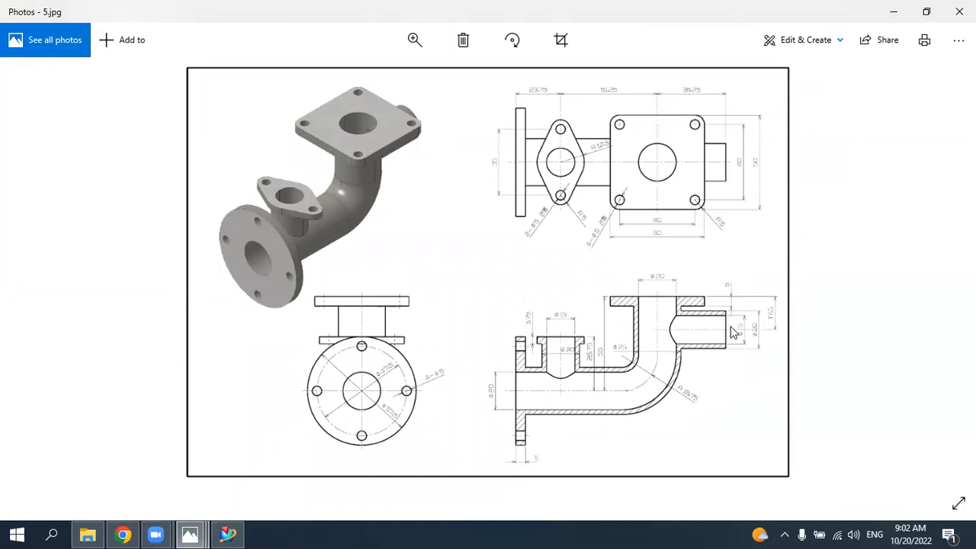
pyautogui.click(231, 533)
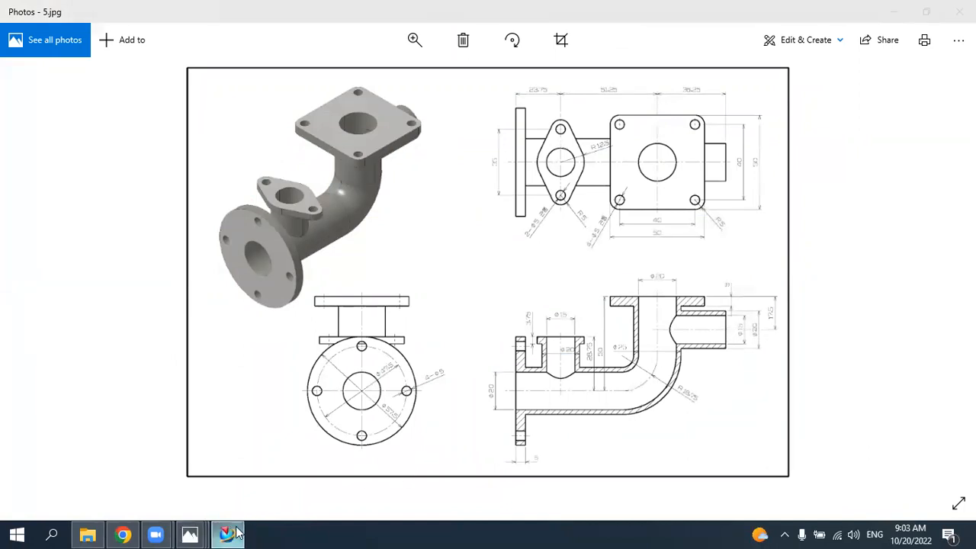
pyautogui.moveTo(367, 353); pyautogui.dragTo(411, 359, button='middle')
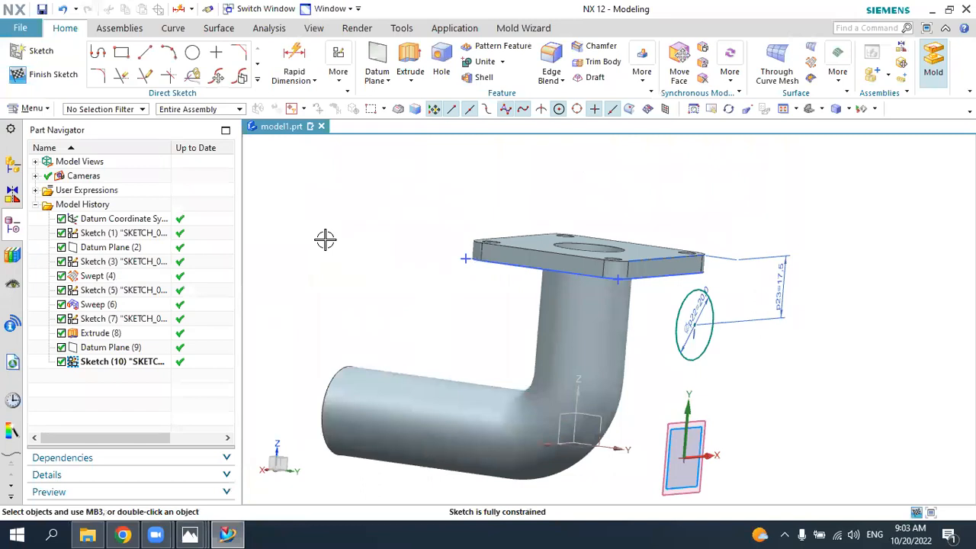
pyautogui.click(405, 55)
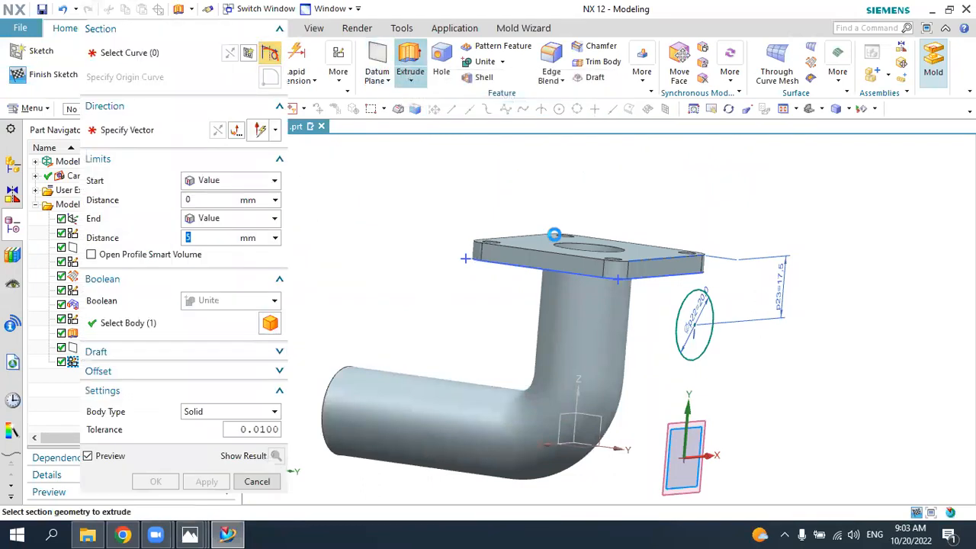
pyautogui.moveTo(712, 334); pyautogui.dragTo(668, 327)
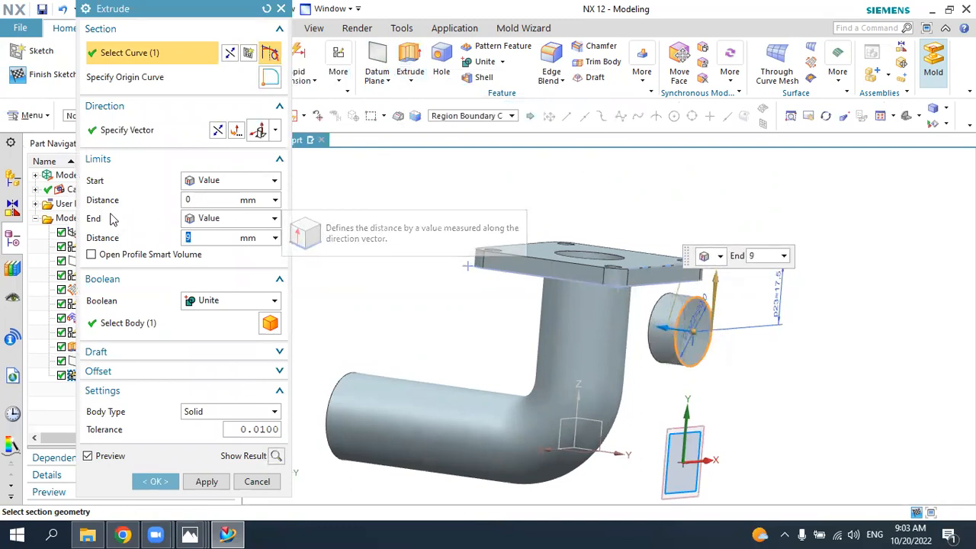
pyautogui.click(213, 220)
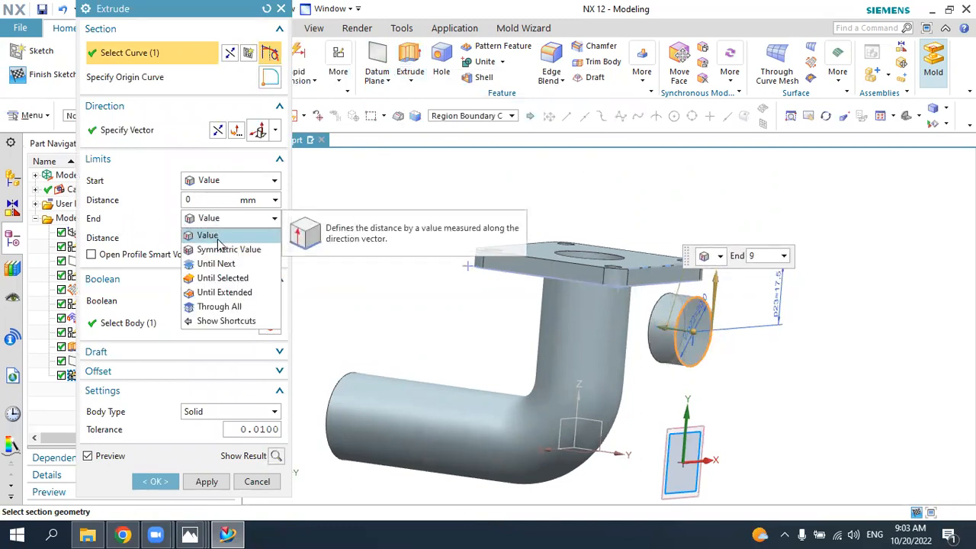
pyautogui.click(229, 278)
pyautogui.click(603, 326)
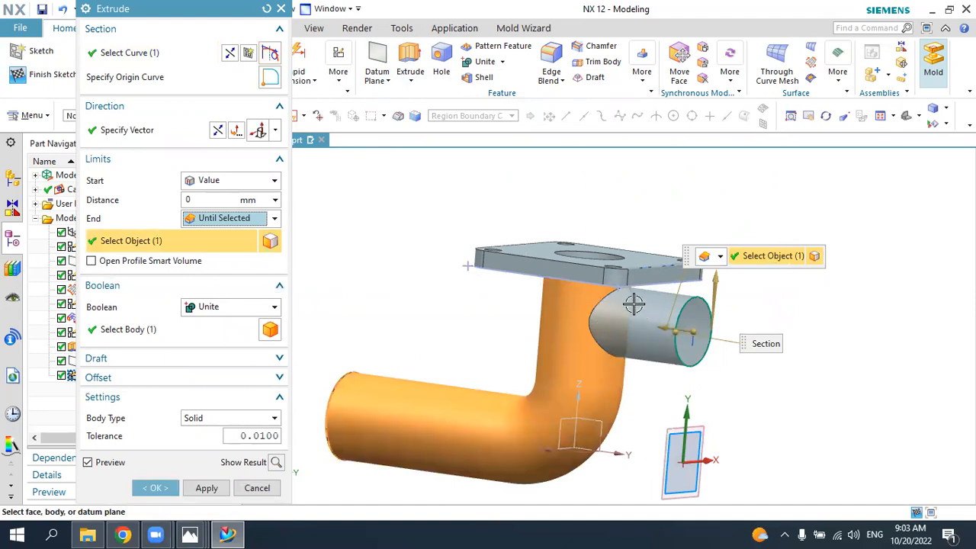
pyautogui.click(276, 220)
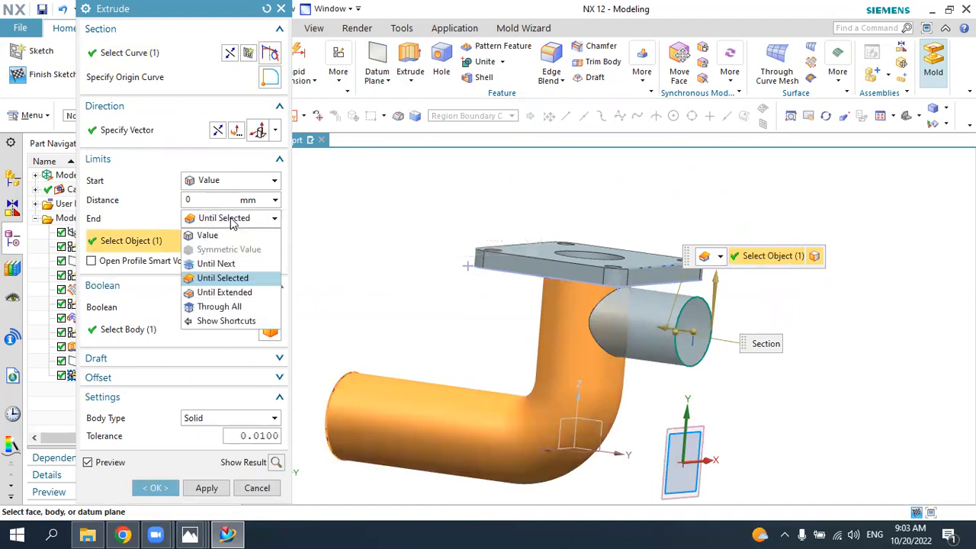
pyautogui.click(228, 279)
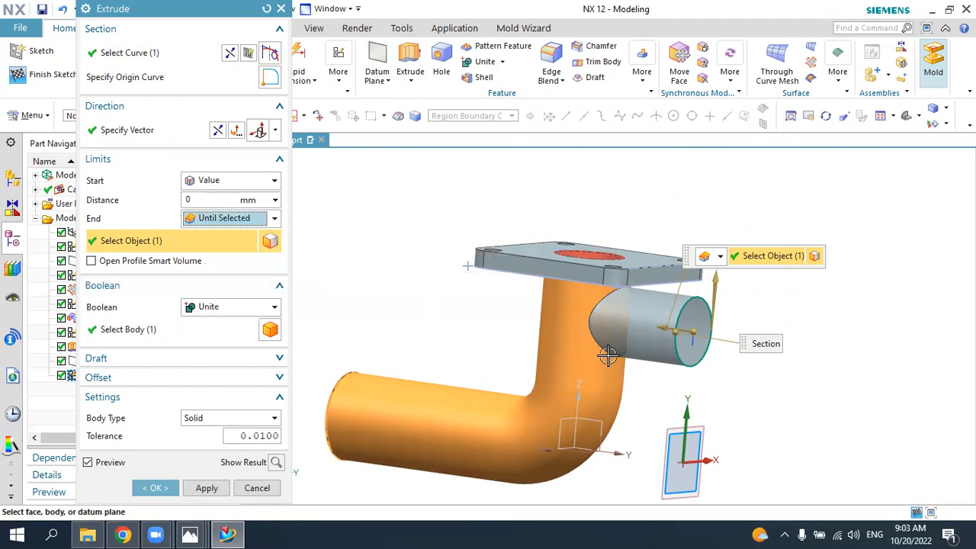
pyautogui.click(232, 222)
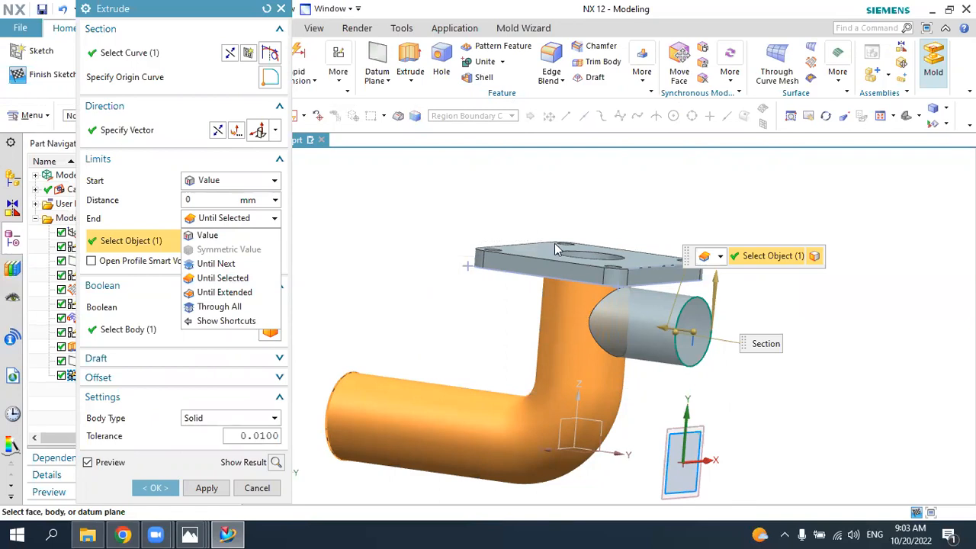
pyautogui.click(249, 279)
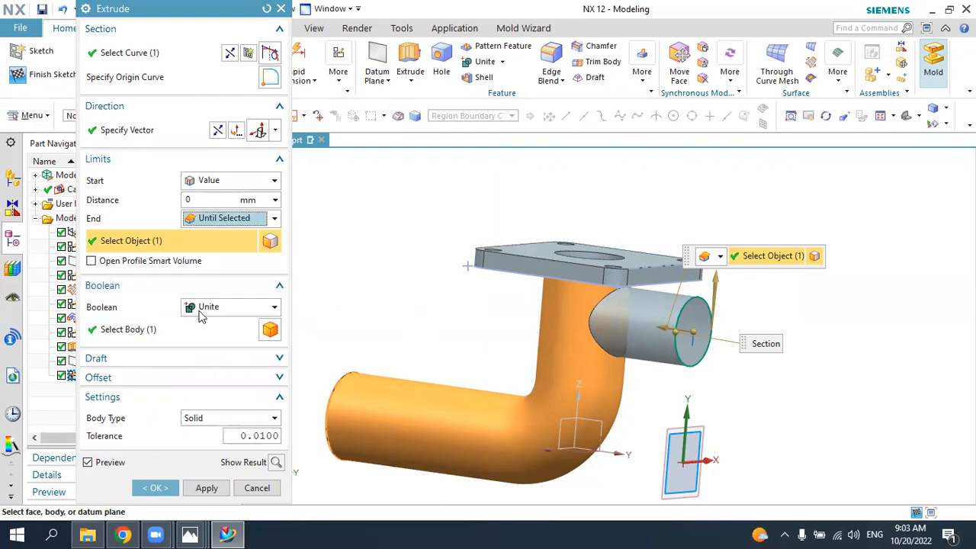
pyautogui.click(155, 488)
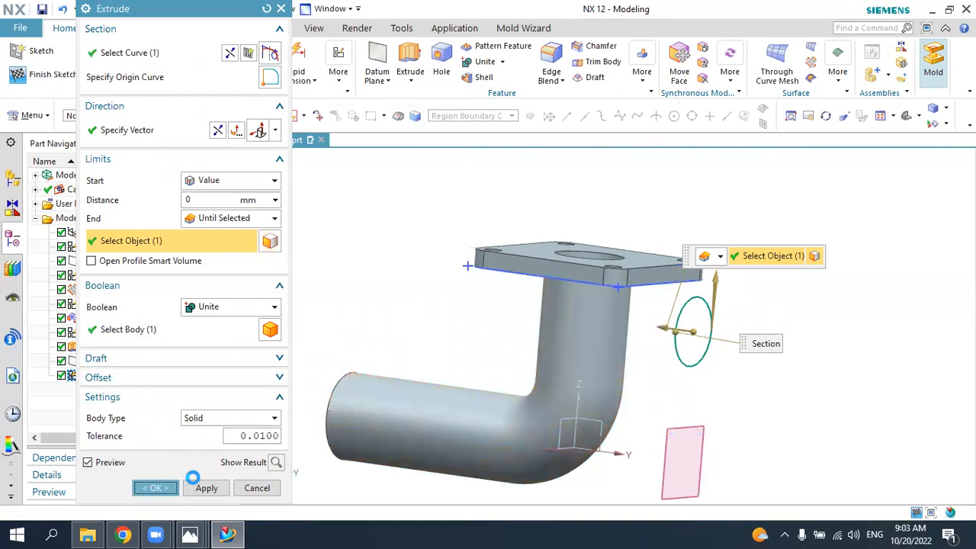
# Step: Create a sketch on the outer end of the side branch with its origin at the end circle's centre
pyautogui.moveTo(695, 396); pyautogui.dragTo(663, 380, button='middle')
pyautogui.moveTo(718, 379); pyautogui.dragTo(709, 392, button='middle')
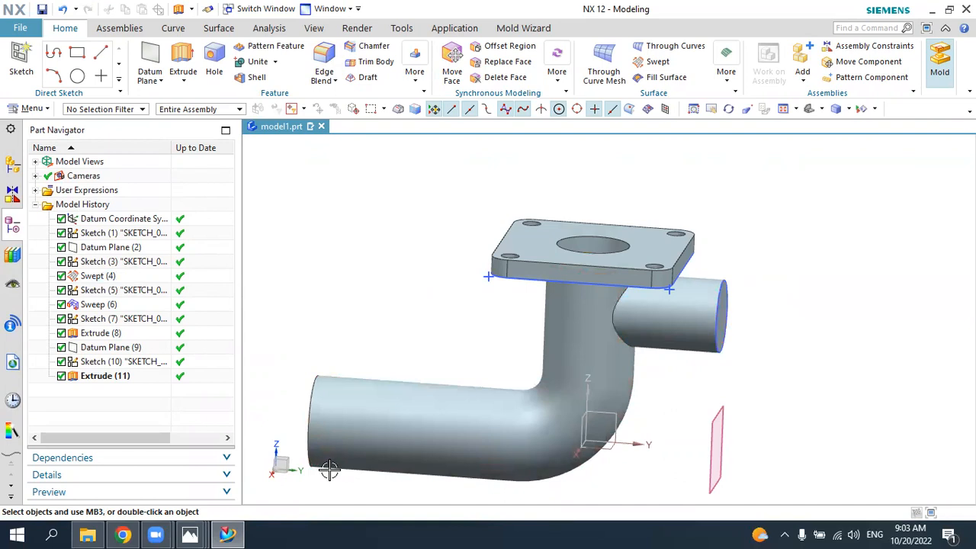
pyautogui.click(21, 61)
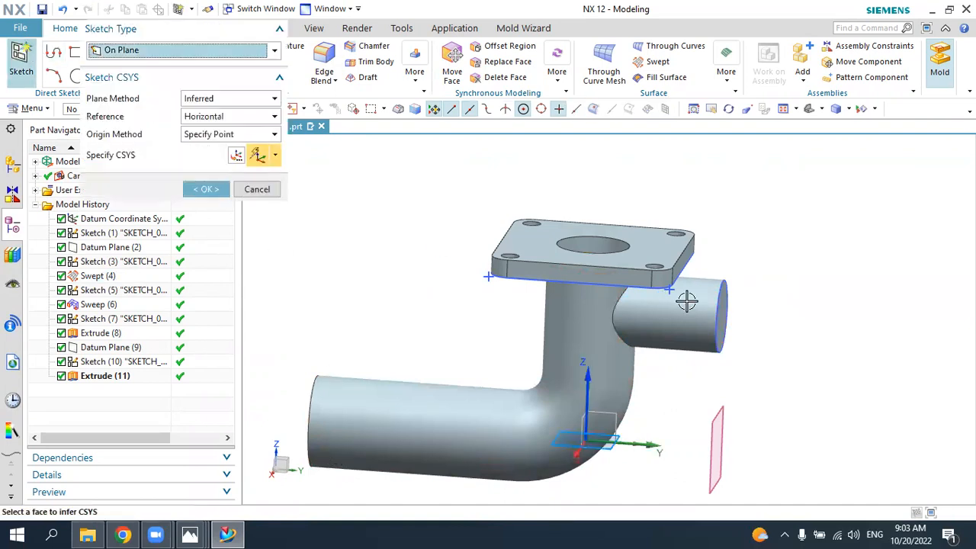
pyautogui.click(723, 328)
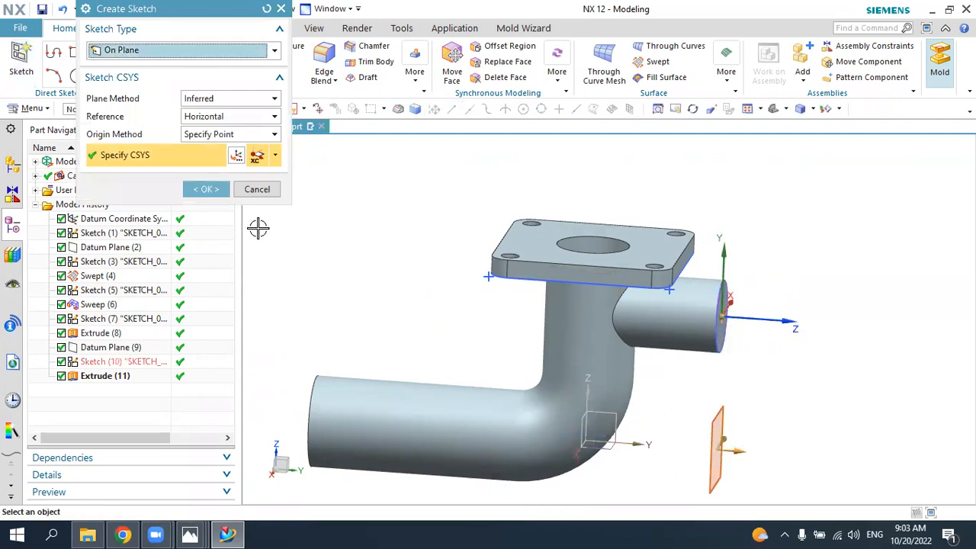
pyautogui.click(206, 189)
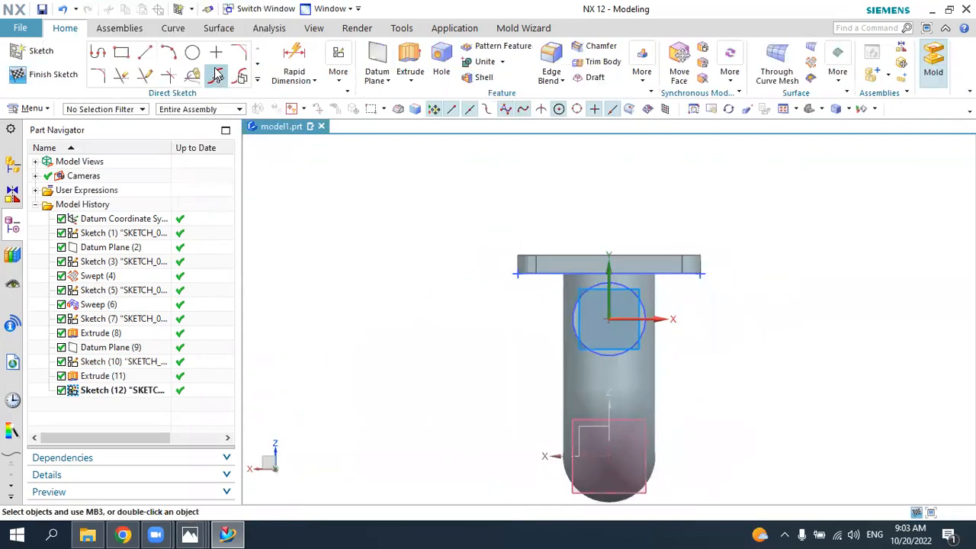
# Step: Draw a 15 mm diameter circle centred on the sketch origin at the side branch's end
pyautogui.click(193, 52)
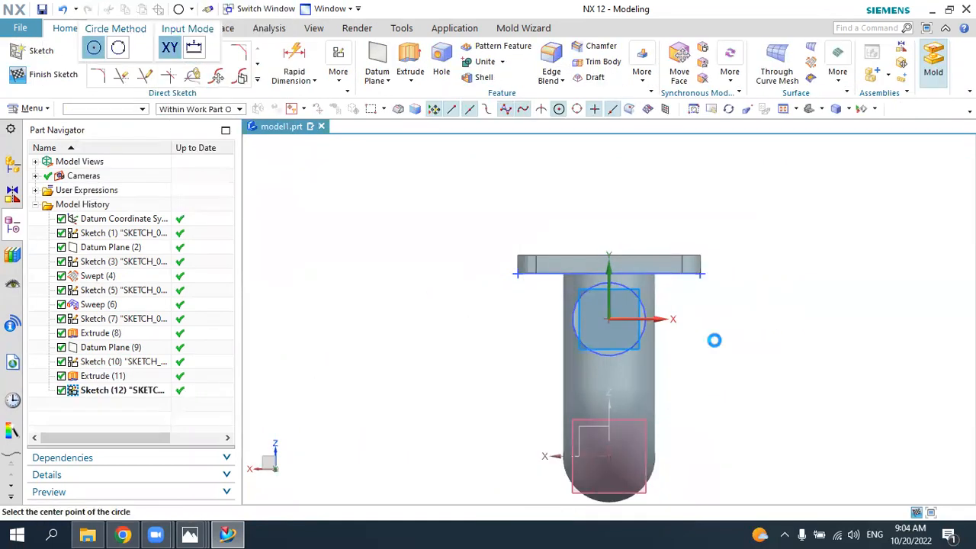
pyautogui.click(609, 317)
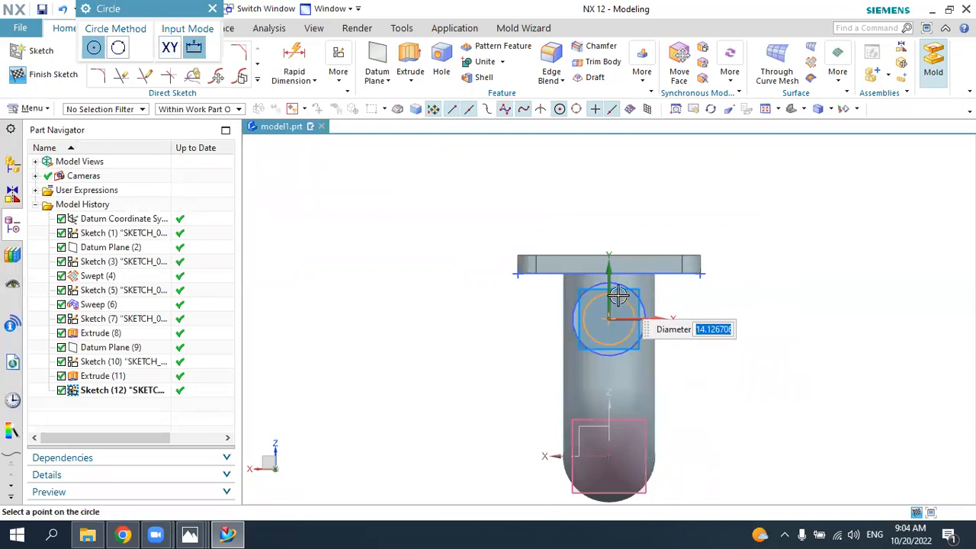
pyautogui.write('15')
pyautogui.press('Return')
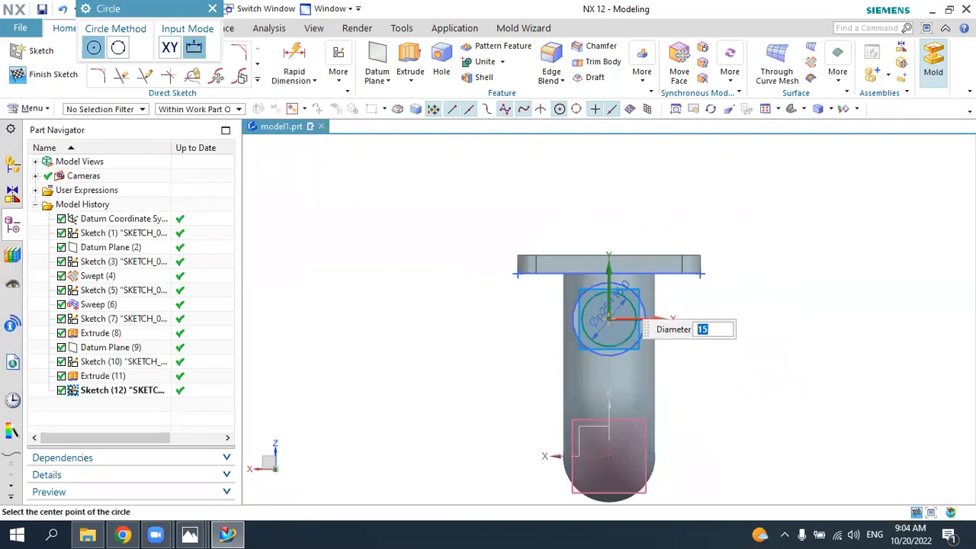
pyautogui.press('Escape')
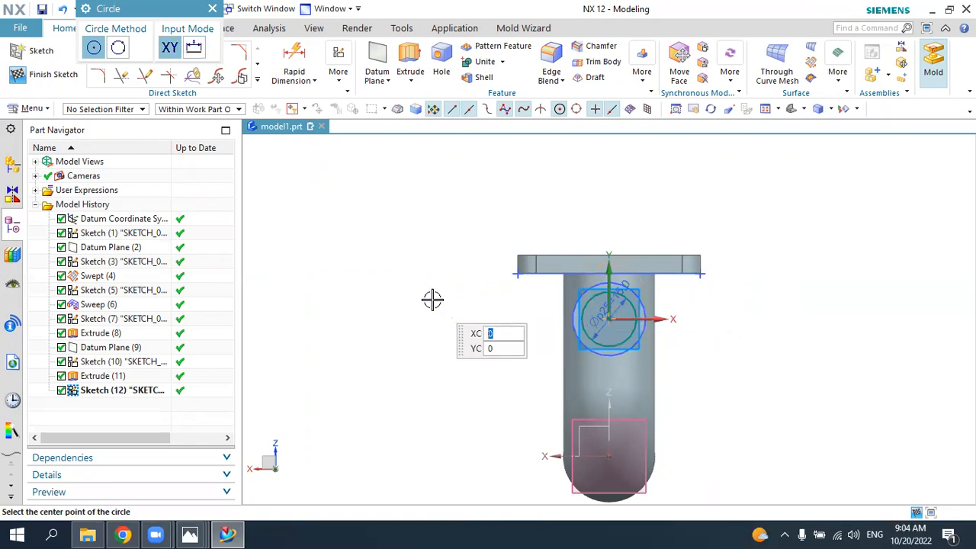
pyautogui.press('Escape')
# Step: Extrude the 15 mm circle inward as a Subtract, with its end limit Until Selected at the vertical leg's inner bore
pyautogui.moveTo(415, 301)
pyautogui.mouseDown(button='middle')
pyautogui.moveTo(463, 316)
pyautogui.moveTo(472, 301)
pyautogui.mouseUp(button='middle')
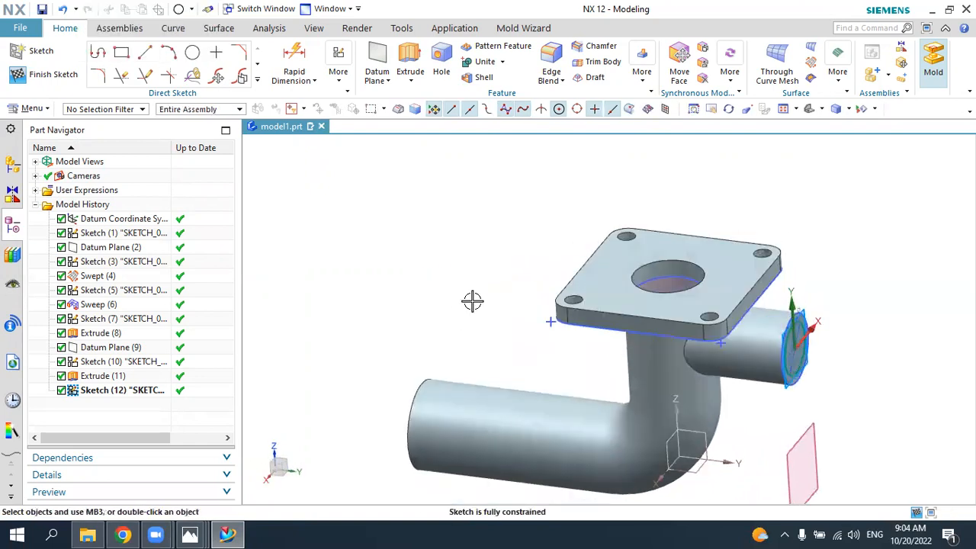
pyautogui.click(409, 65)
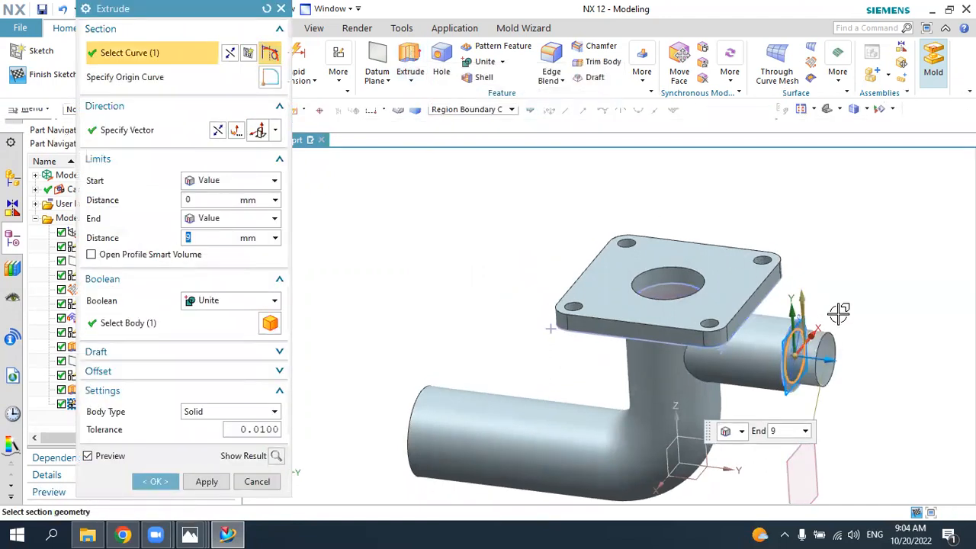
pyautogui.doubleClick(831, 358)
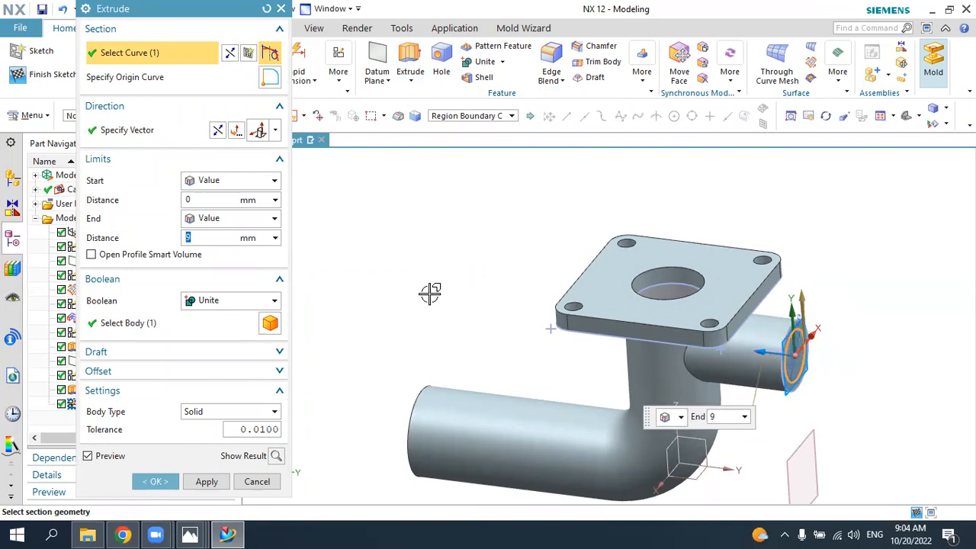
pyautogui.click(221, 221)
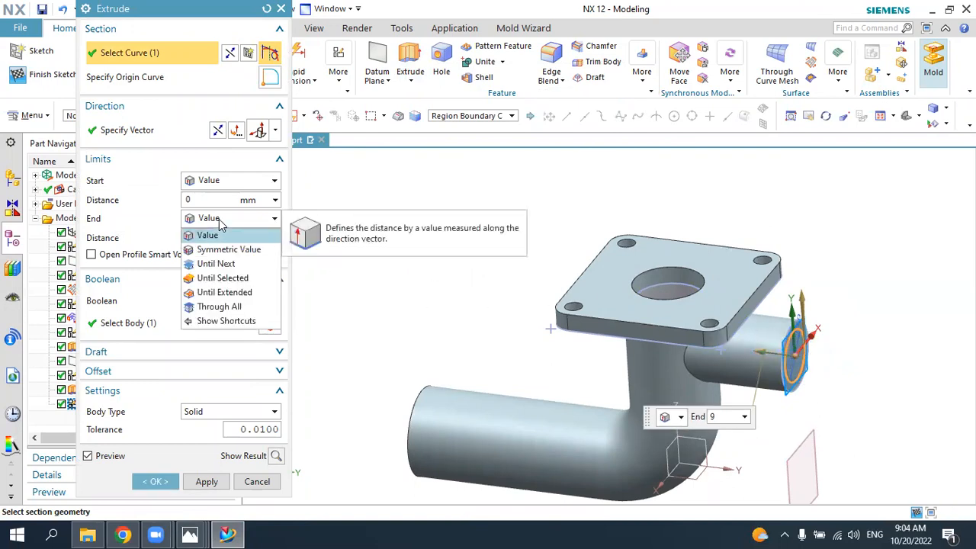
pyautogui.click(223, 278)
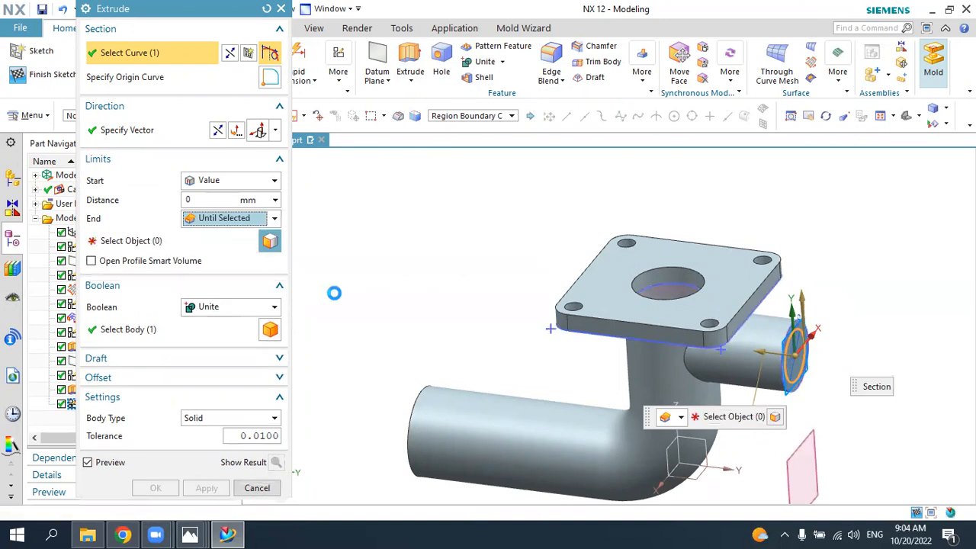
pyautogui.moveTo(469, 294); pyautogui.dragTo(696, 329, button='middle')
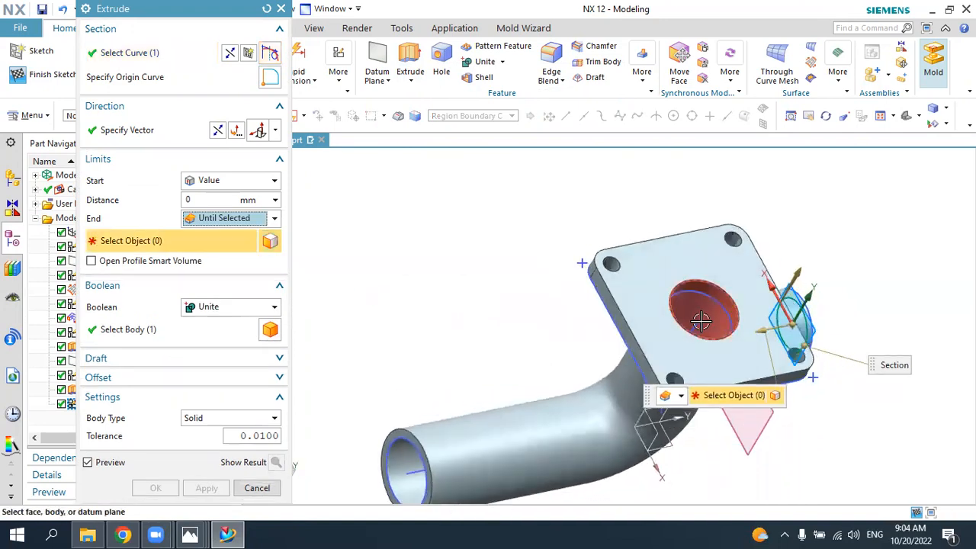
pyautogui.click(696, 319)
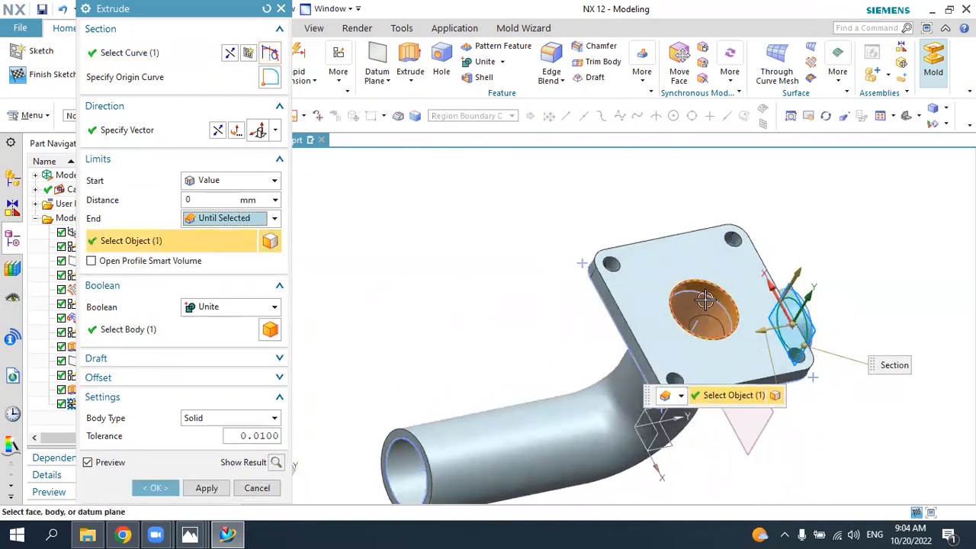
pyautogui.moveTo(582, 325); pyautogui.dragTo(739, 350, button='middle')
pyautogui.scroll(5, 739, 350)
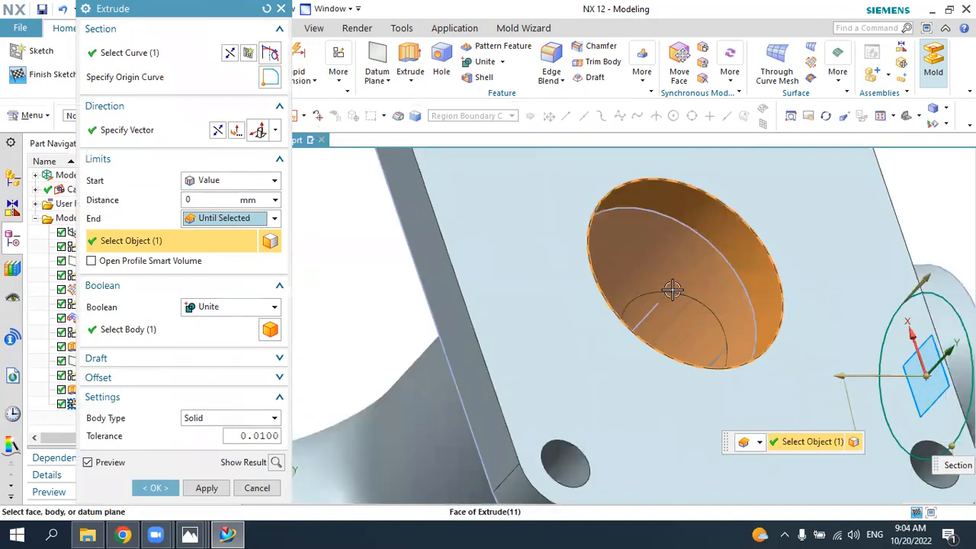
pyautogui.click(241, 307)
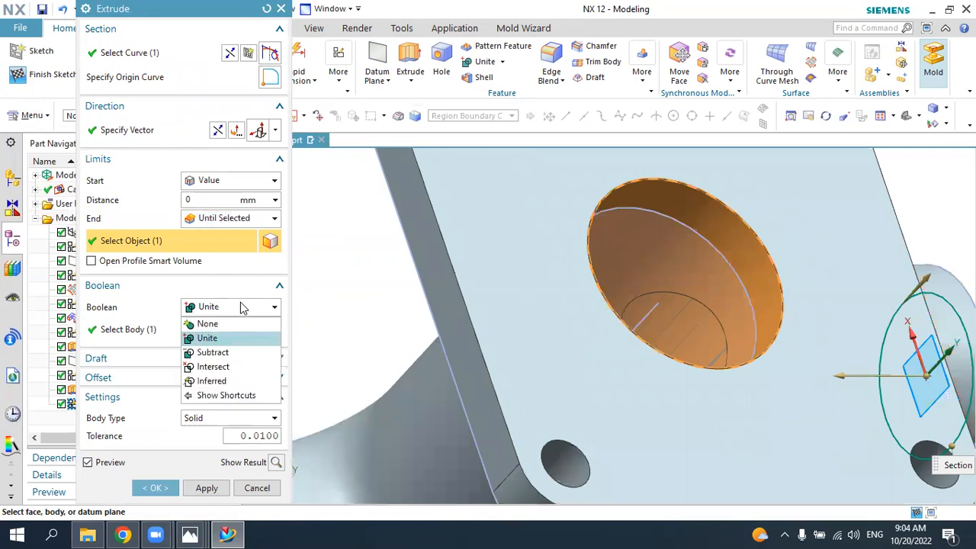
pyautogui.click(221, 353)
pyautogui.click(155, 488)
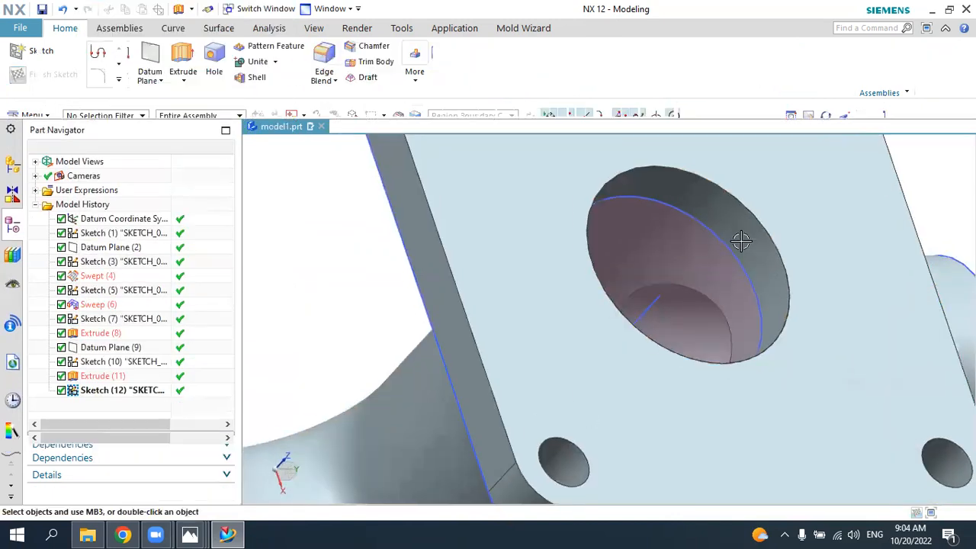
# Step: Set the model to an isometric view and check the round end flange's dimensions in the 5.jpg drawing
pyautogui.click(811, 112)
pyautogui.moveTo(794, 243); pyautogui.dragTo(817, 148, button='middle')
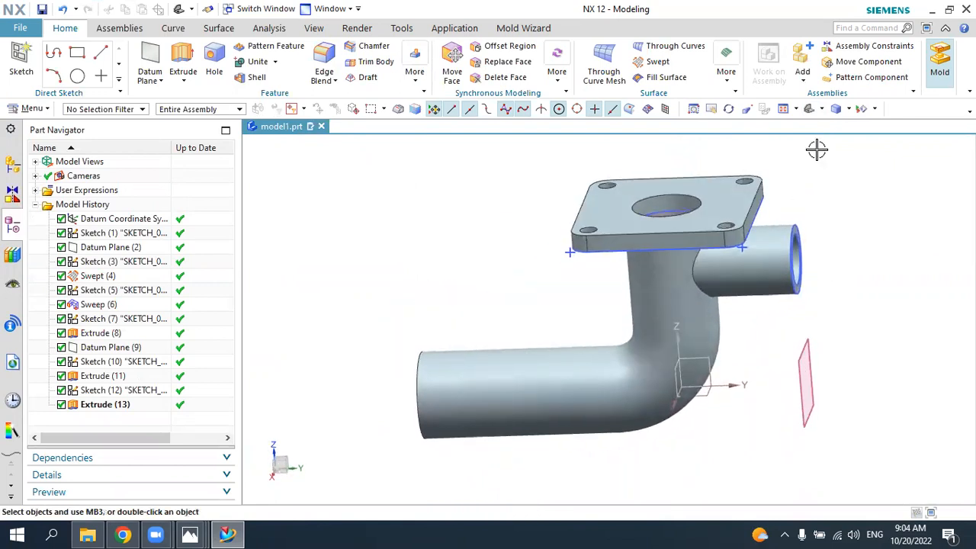
pyautogui.click(809, 108)
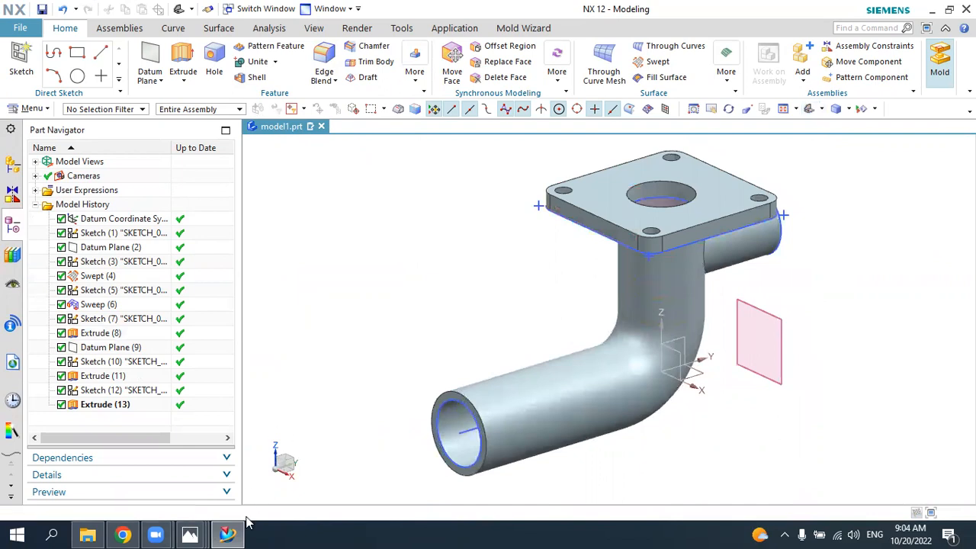
pyautogui.click(233, 533)
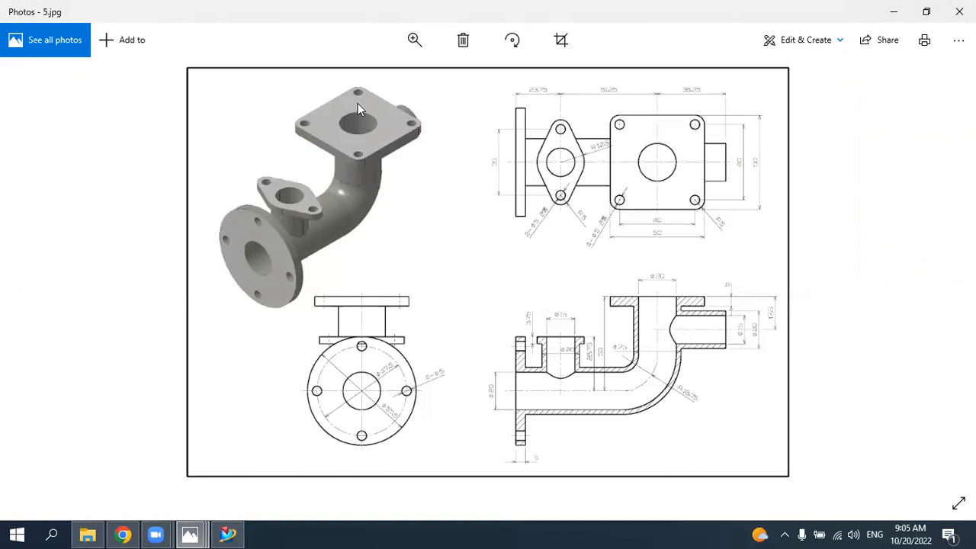
pyautogui.click(236, 529)
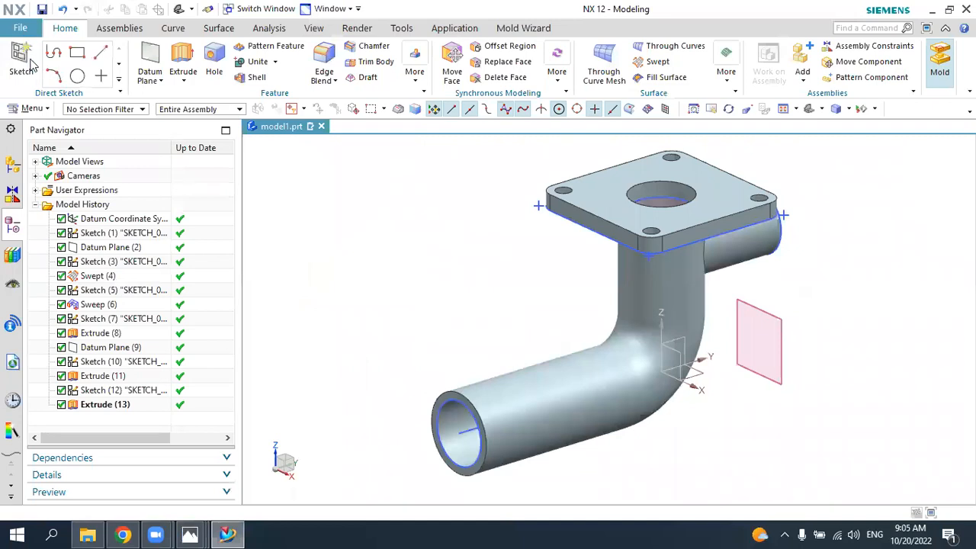
# Step: Try a sketch on the horizontal leg's open end face with its plane normal reversed, and finish it empty
pyautogui.click(21, 61)
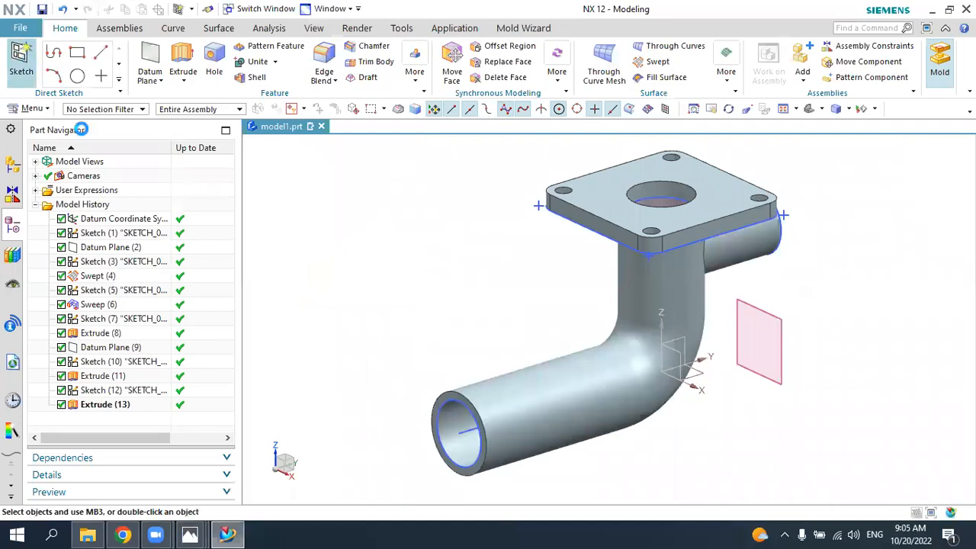
pyautogui.click(453, 420)
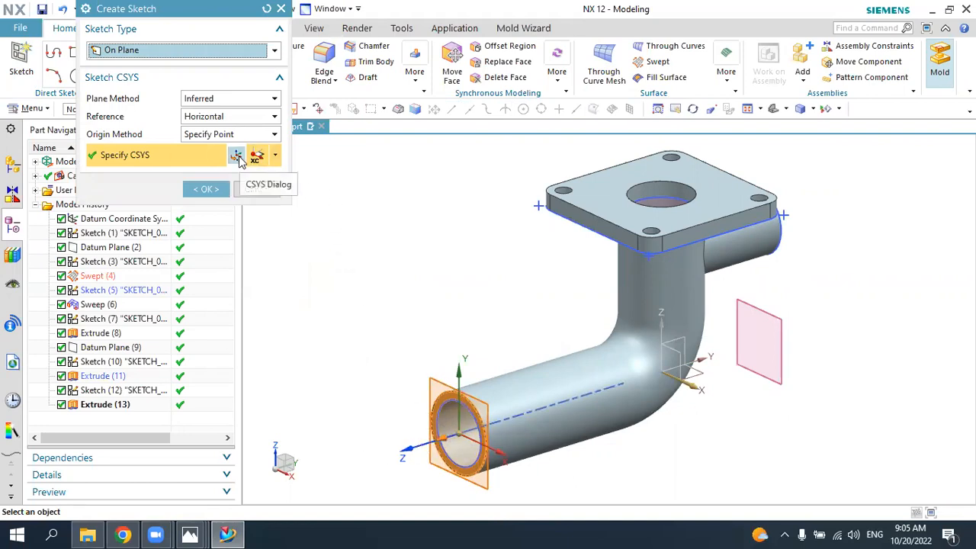
pyautogui.press('Escape')
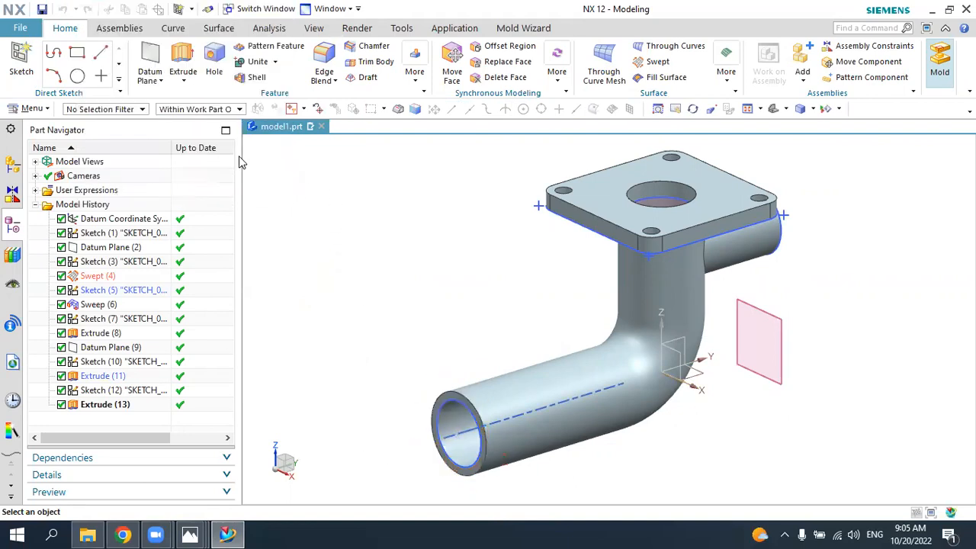
pyautogui.click(218, 138)
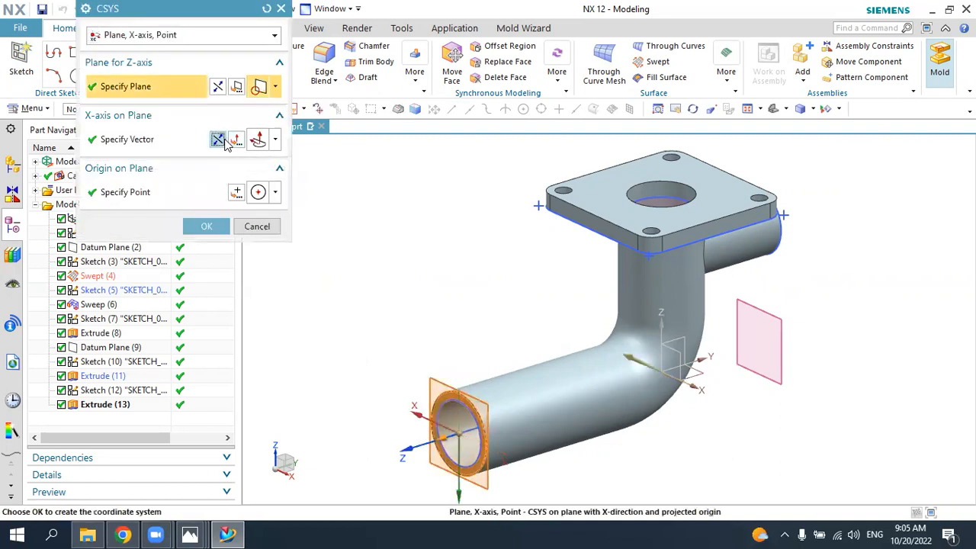
pyautogui.click(217, 88)
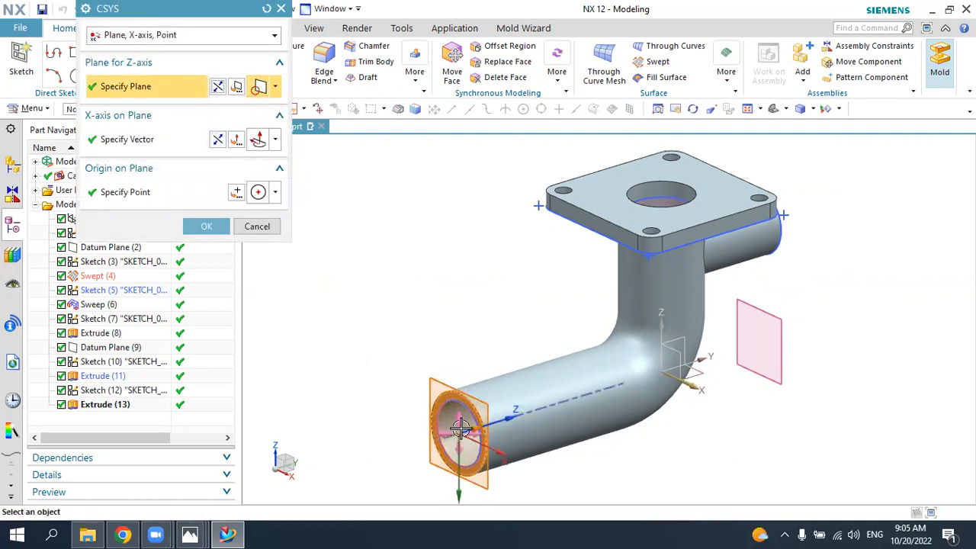
pyautogui.click(214, 225)
pyautogui.click(208, 189)
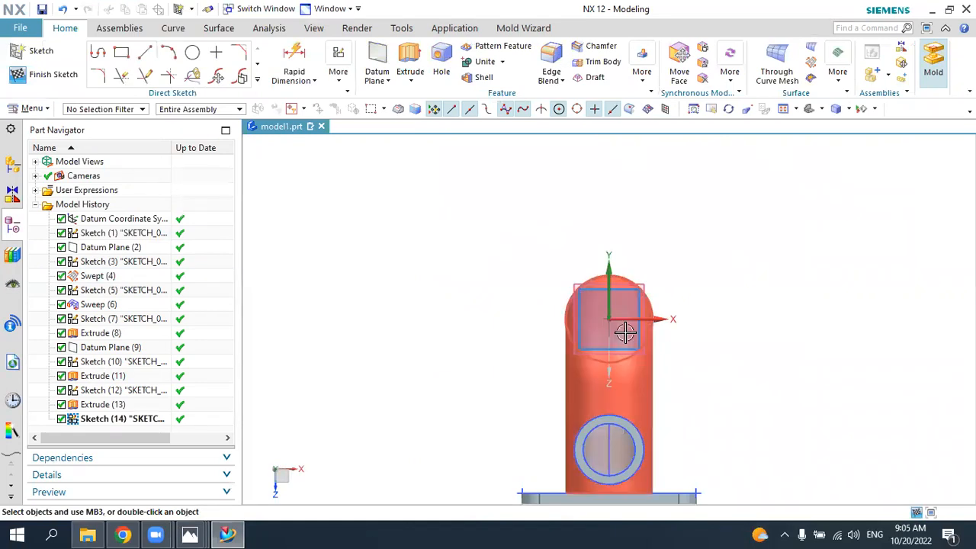
pyautogui.click(57, 74)
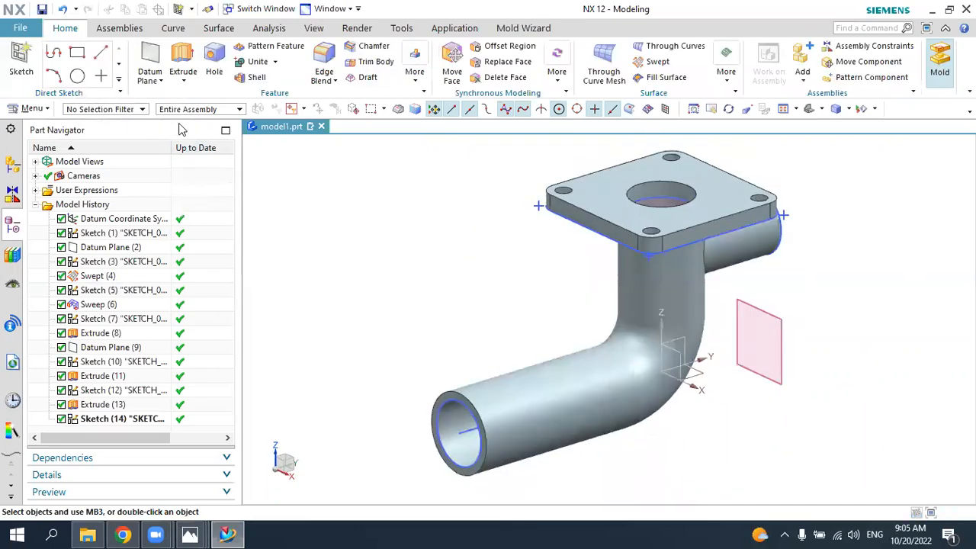
# Step: Create a sketch on the horizontal leg's open end face with its origin at the pipe's centre and the normal pointing outward
pyautogui.click(21, 55)
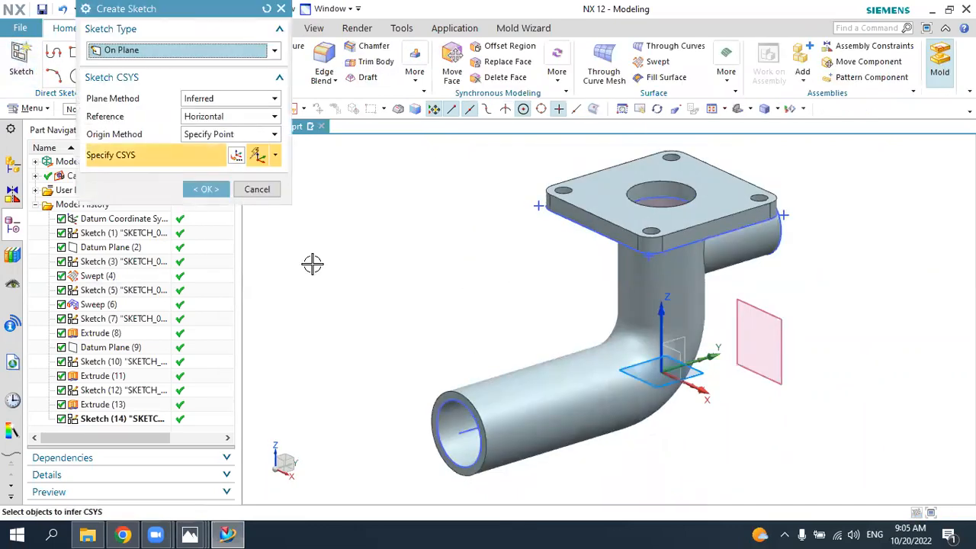
pyautogui.click(444, 392)
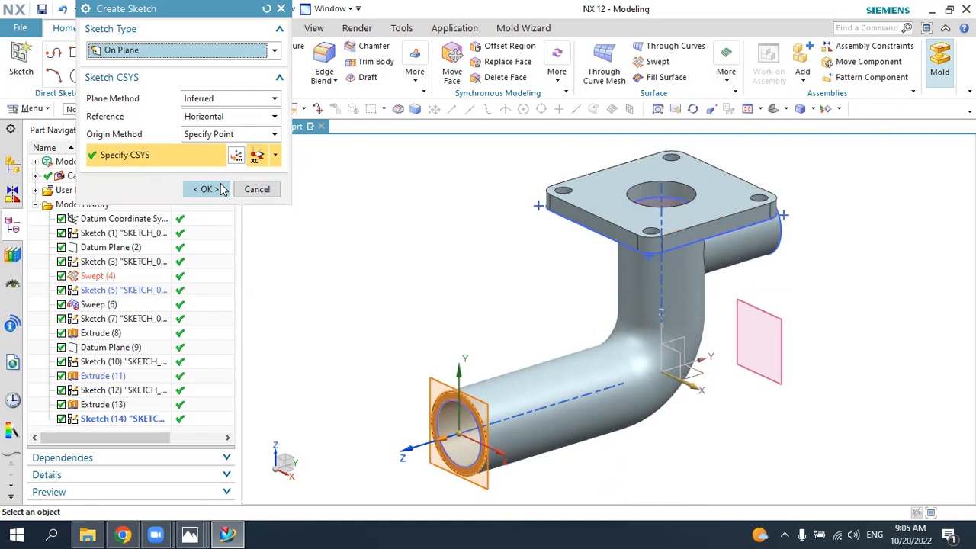
pyautogui.click(208, 190)
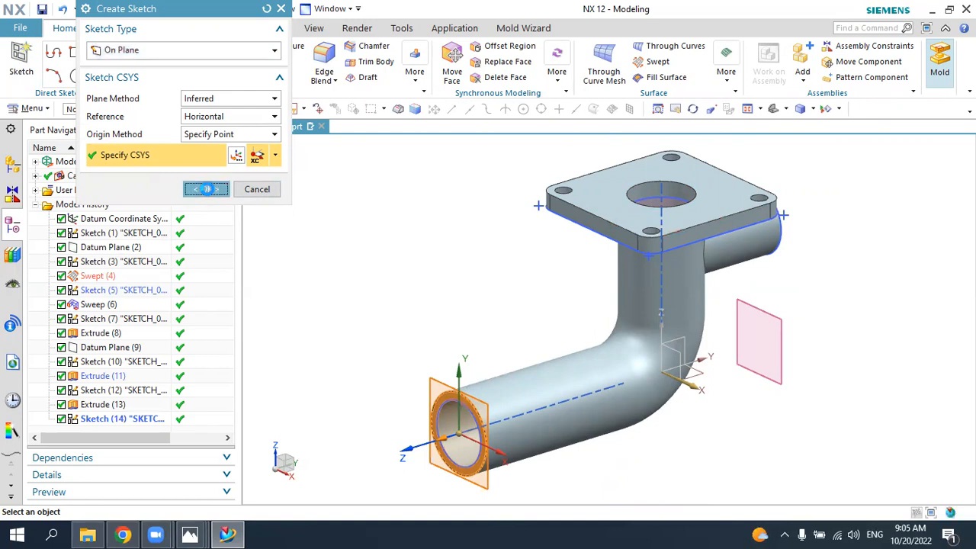
# Step: Draw a 57.5 mm diameter circle centred on the sketch origin for the round flange's outline
pyautogui.scroll(3, 420, 262)
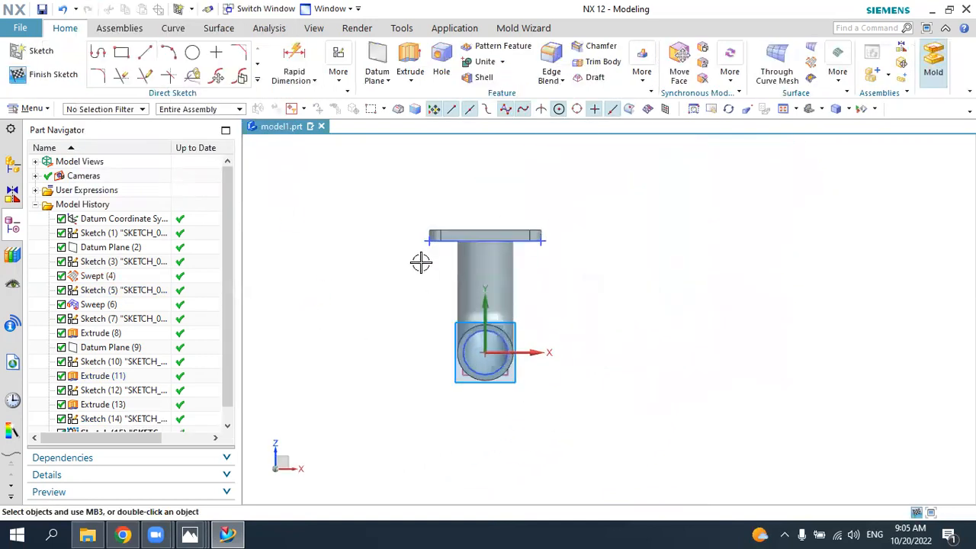
pyautogui.click(192, 54)
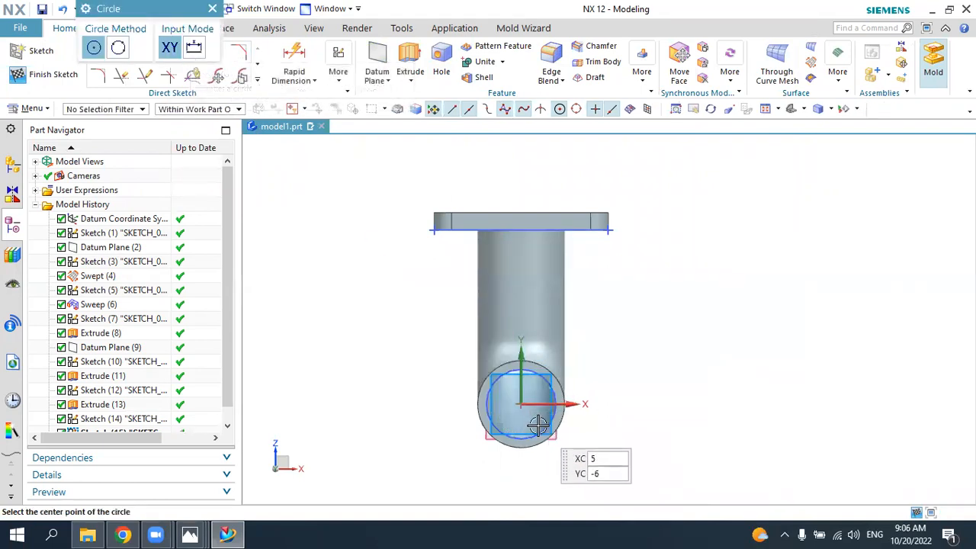
pyautogui.click(523, 403)
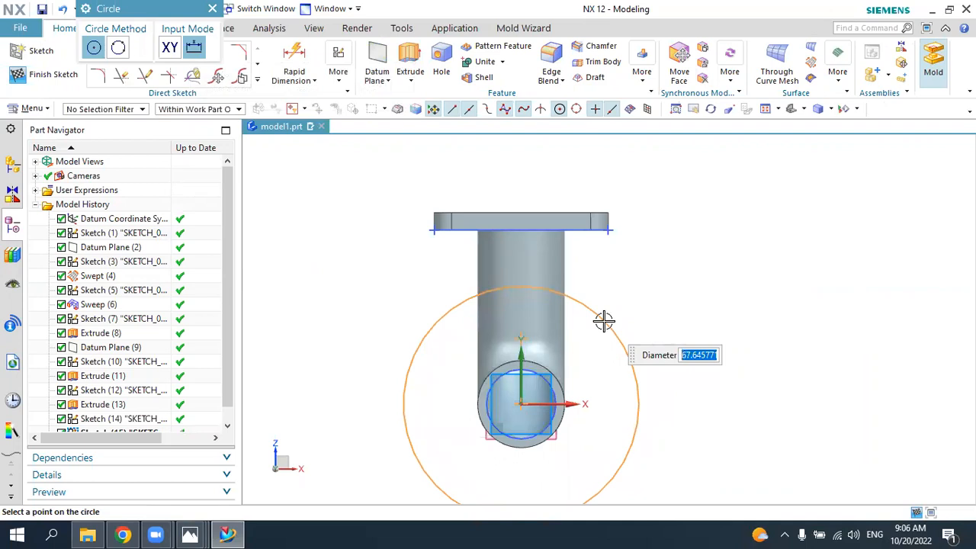
pyautogui.write('5')
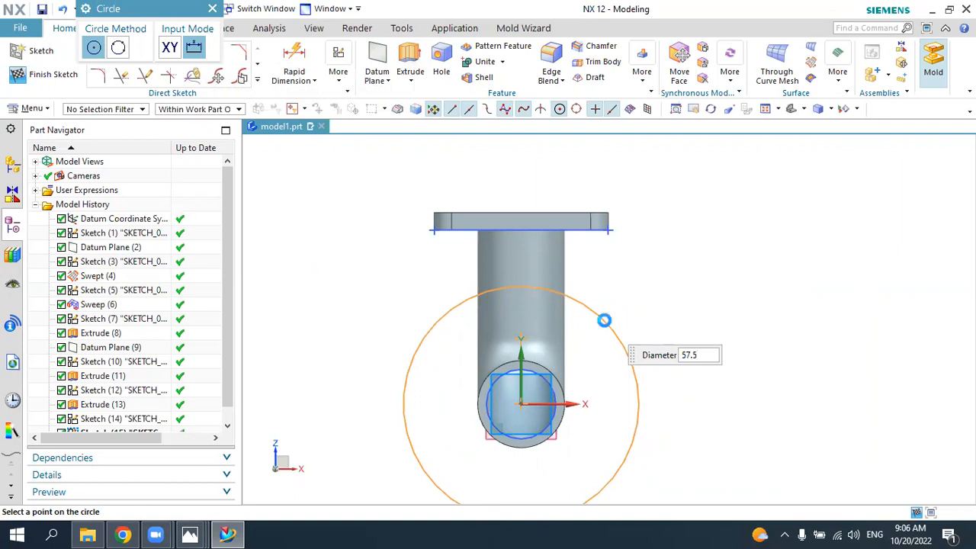
pyautogui.write('7.5')
pyautogui.press('Return')
pyautogui.press('Escape')
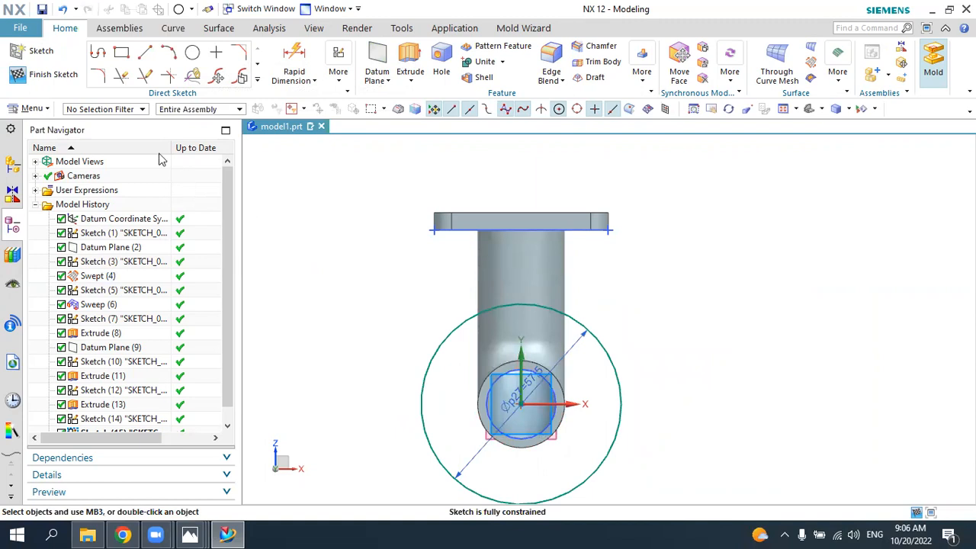
# Step: Draw a concentric 47.5 mm diameter circle at the sketch origin and convert it to a reference curve
pyautogui.click(196, 59)
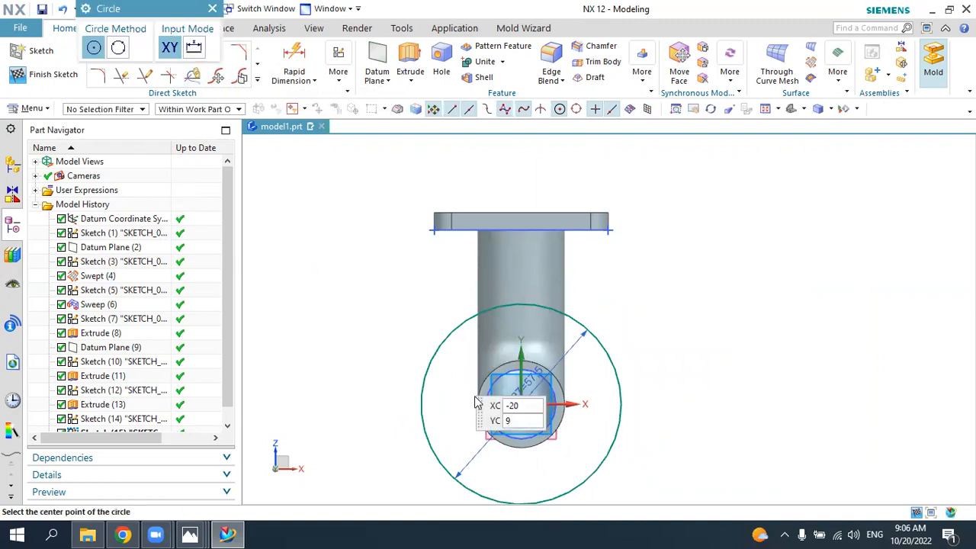
pyautogui.click(523, 405)
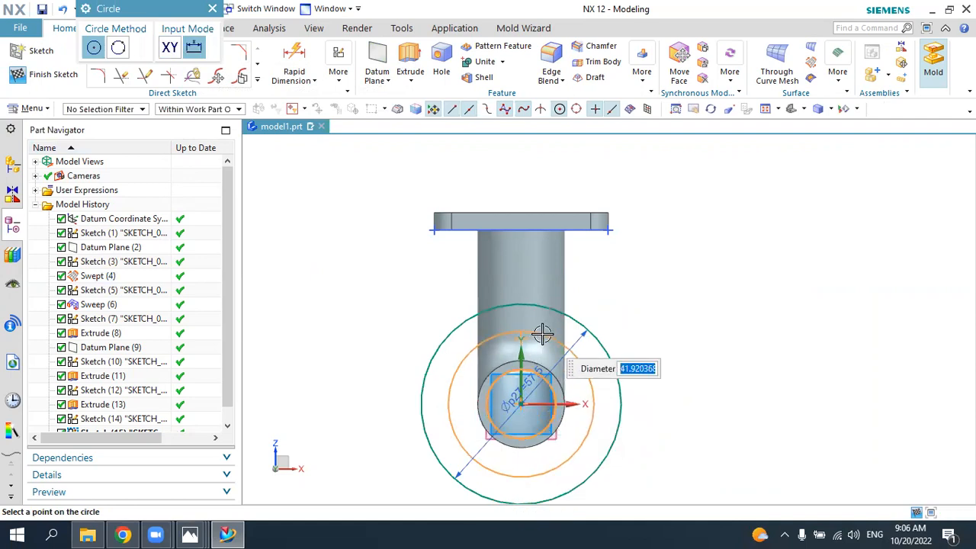
pyautogui.write('47.')
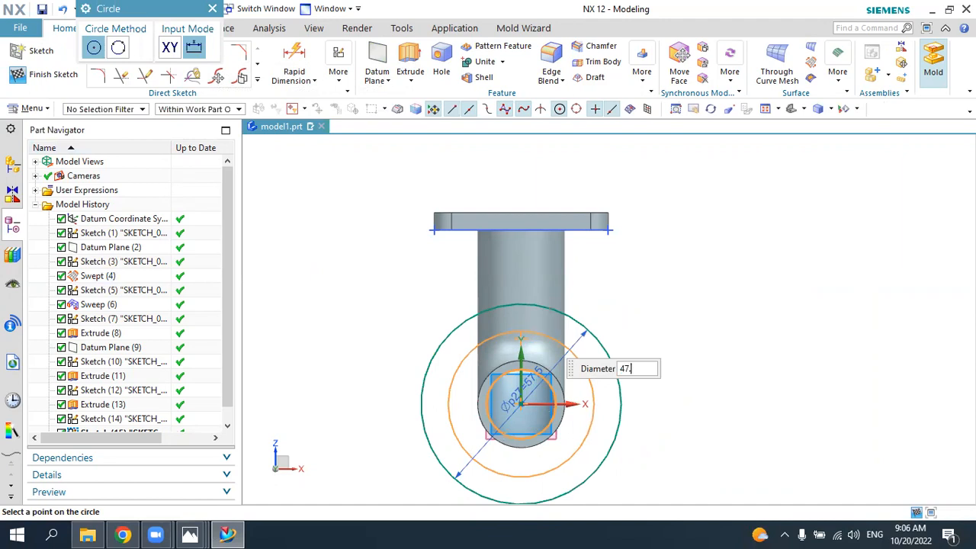
pyautogui.write('5')
pyautogui.press('Return')
pyautogui.press('Escape')
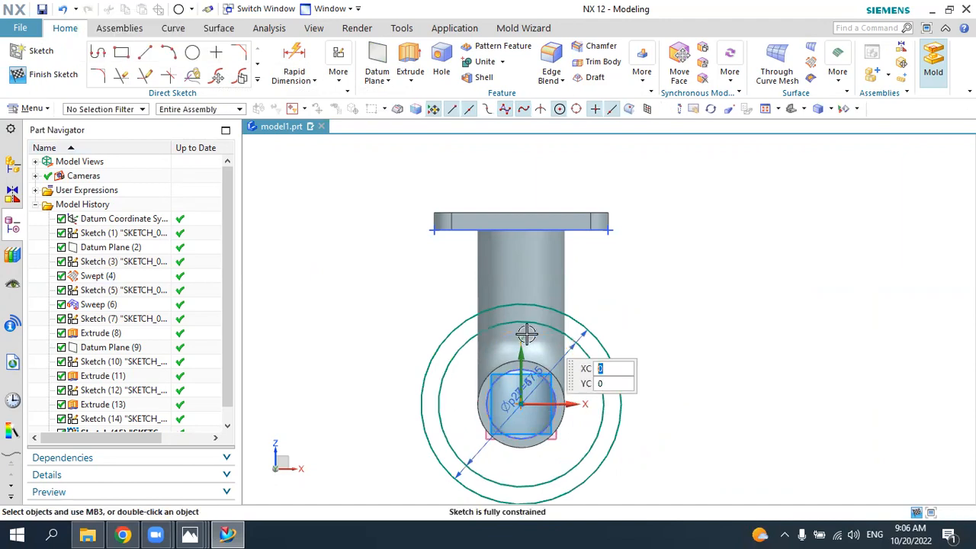
pyautogui.click(483, 330)
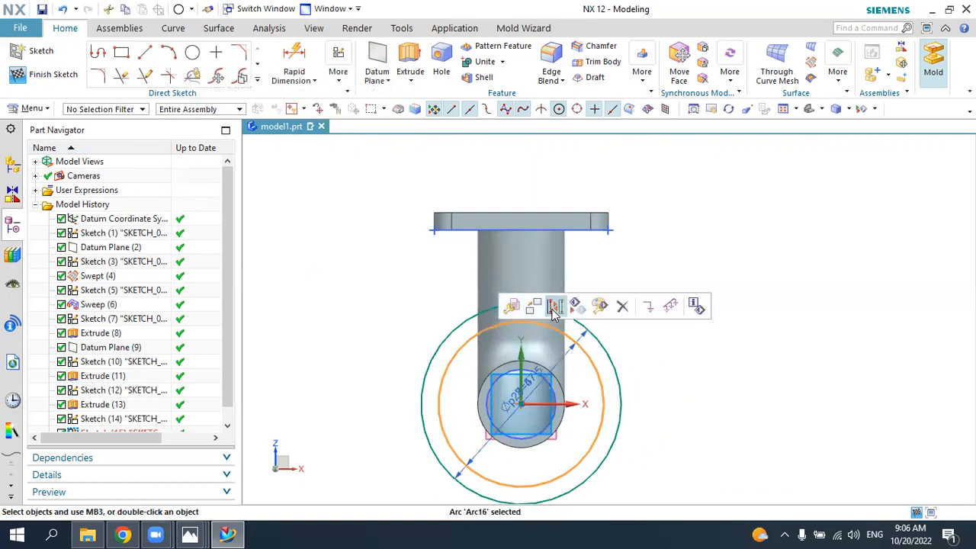
pyautogui.click(554, 306)
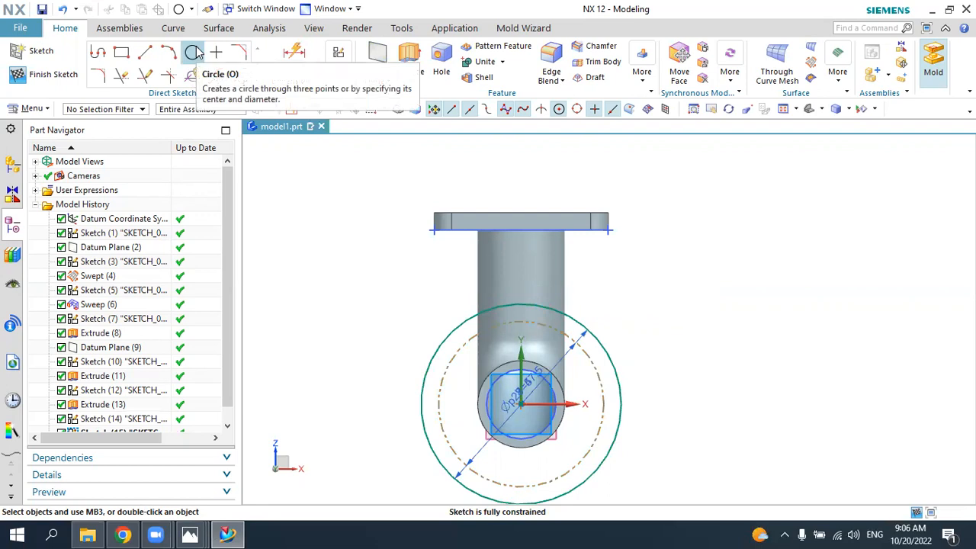
# Step: Draw a 5 mm diameter bolt-hole circle outside the flange outline, above and to the left of the pipe's centre
pyautogui.click(195, 52)
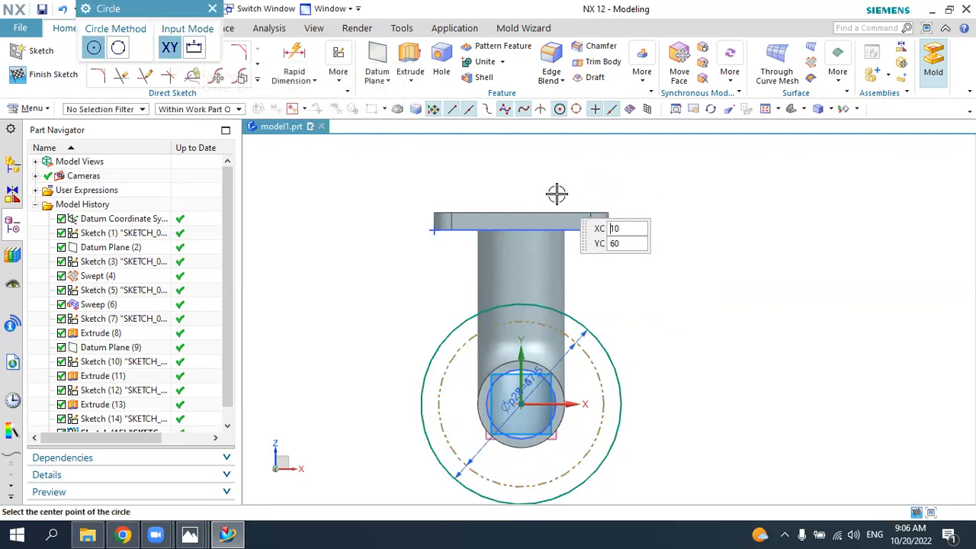
pyautogui.scroll(1, 549, 202)
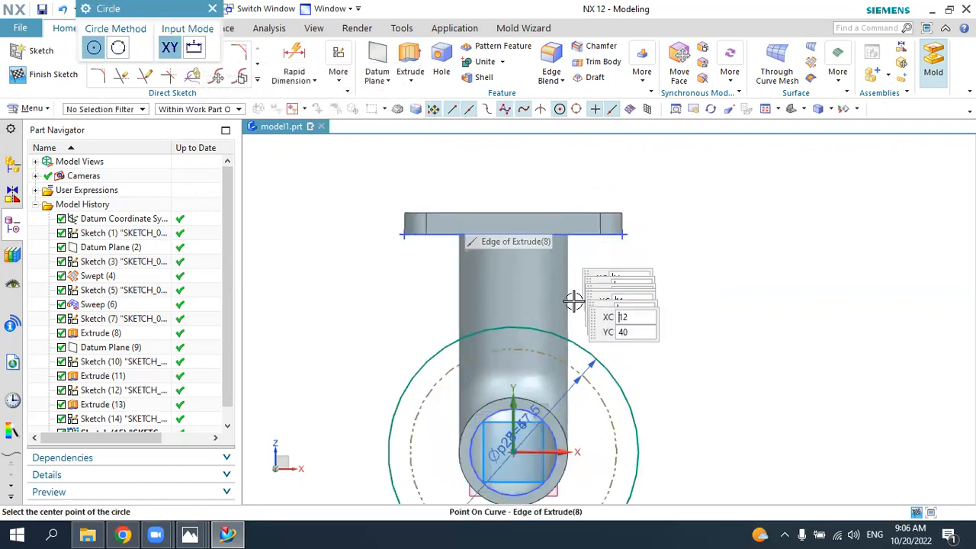
pyautogui.click(424, 313)
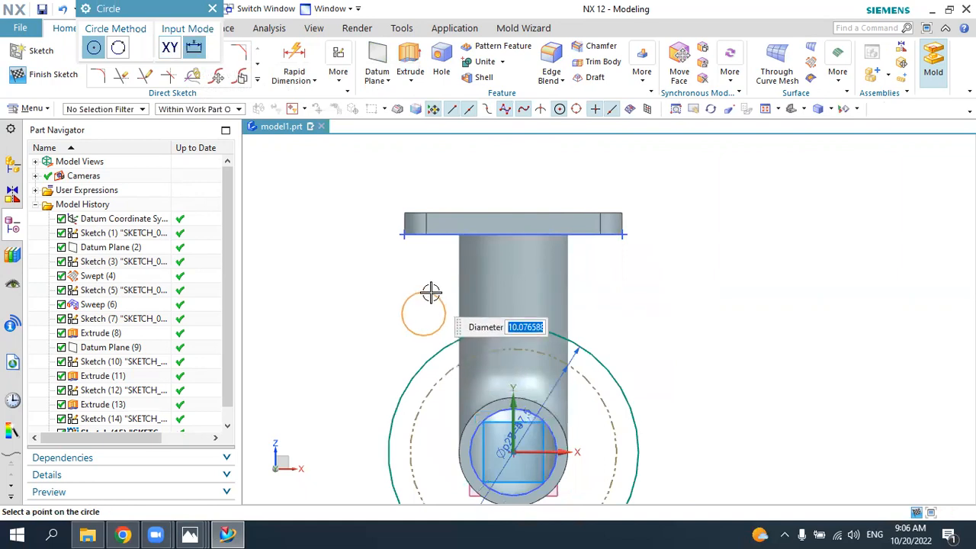
pyautogui.write('5')
pyautogui.press('Return')
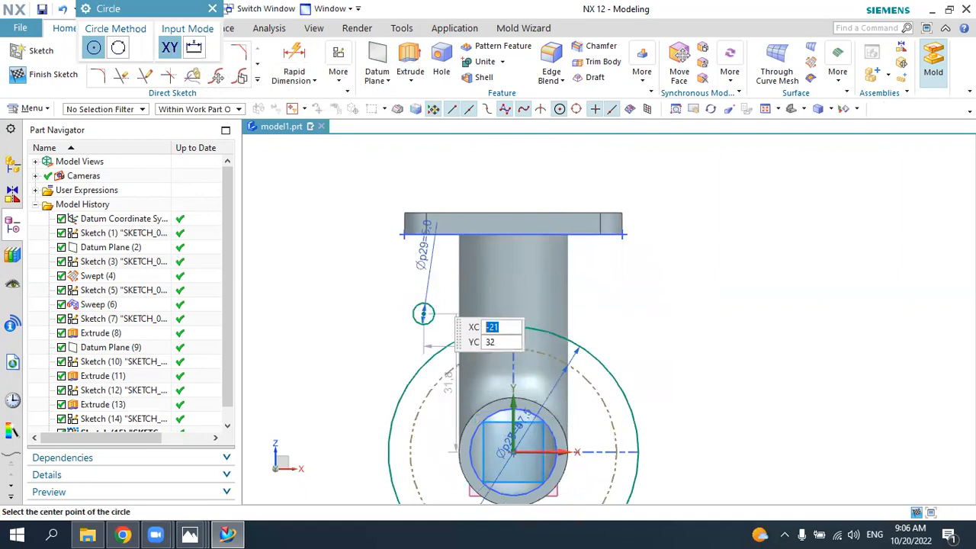
pyautogui.press('Escape')
pyautogui.moveTo(423, 314)
pyautogui.mouseDown()
pyautogui.moveTo(473, 296)
pyautogui.moveTo(434, 314)
pyautogui.mouseUp()
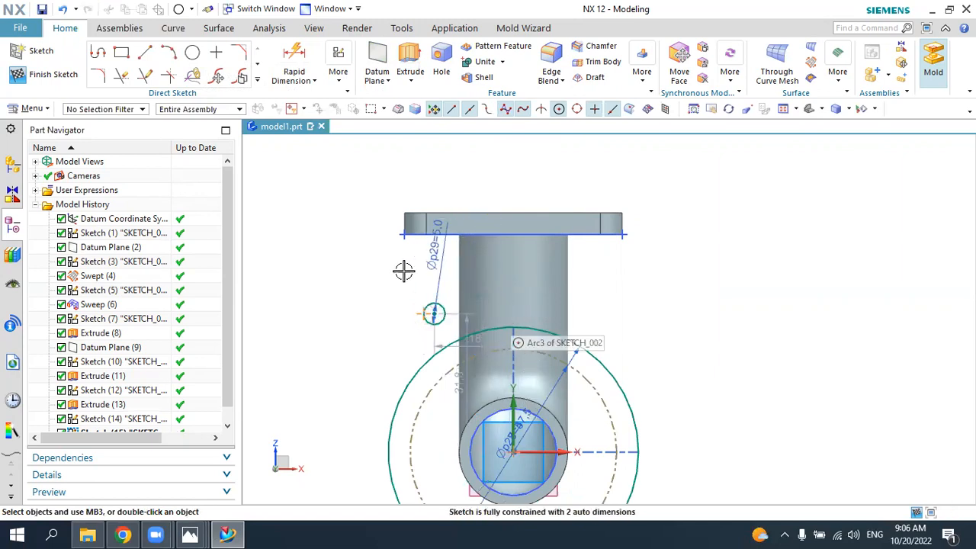
# Step: Constrain the 5 mm circle's centre to align vertically with the sketch origin and lie on the 47.5 mm reference circle
pyautogui.click(338, 75)
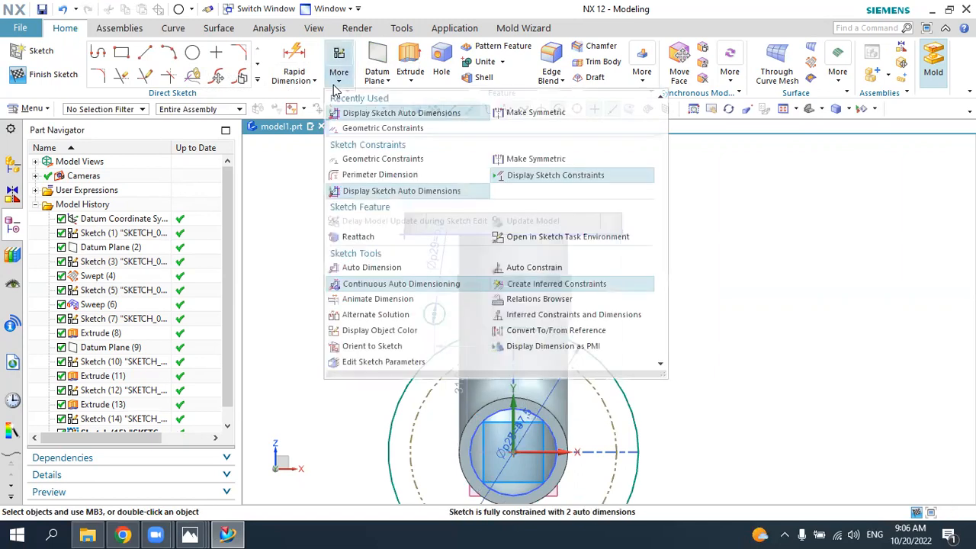
pyautogui.click(347, 128)
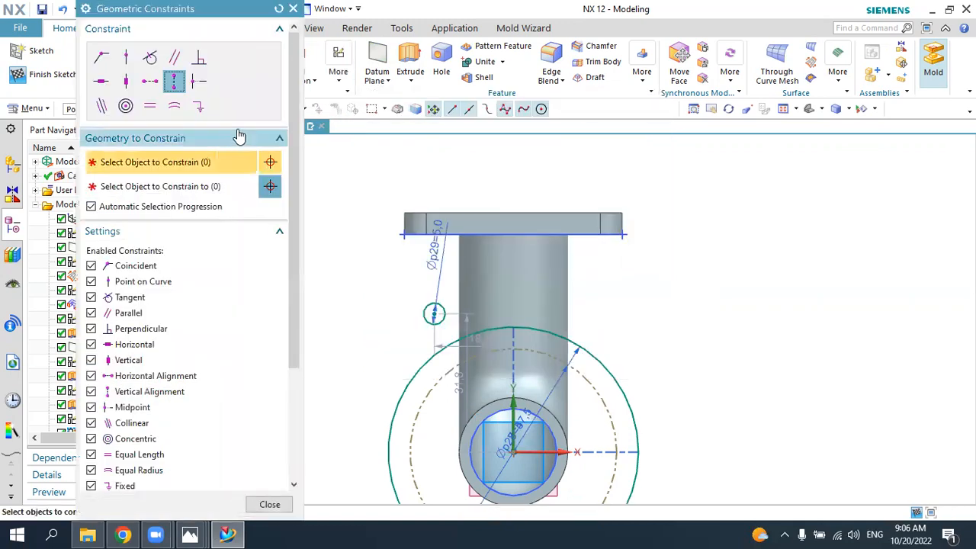
pyautogui.click(432, 313)
pyautogui.click(514, 452)
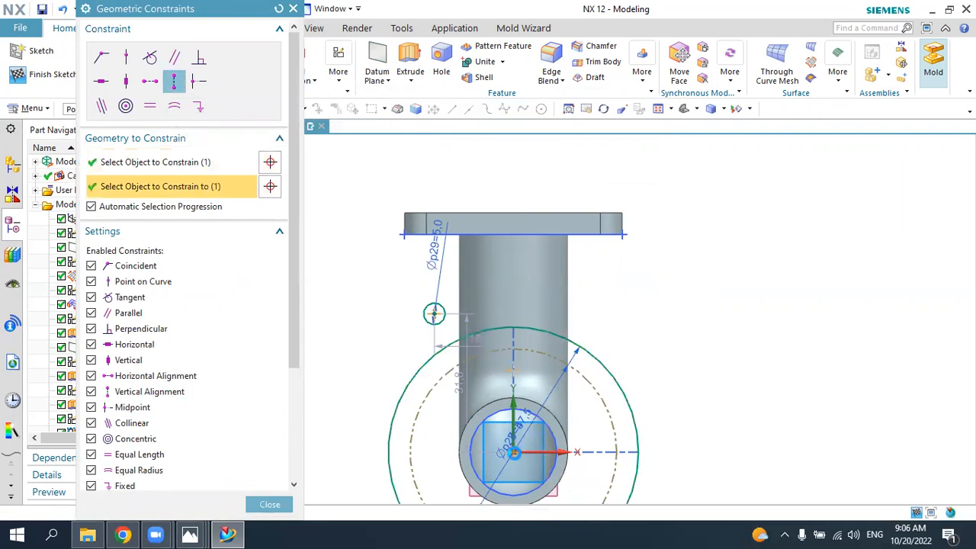
pyautogui.click(122, 61)
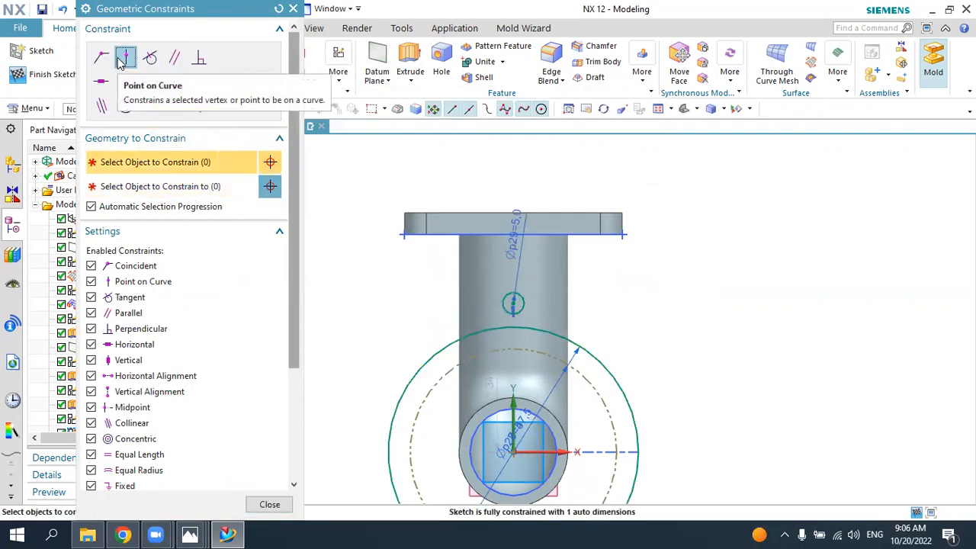
pyautogui.click(513, 304)
pyautogui.click(517, 337)
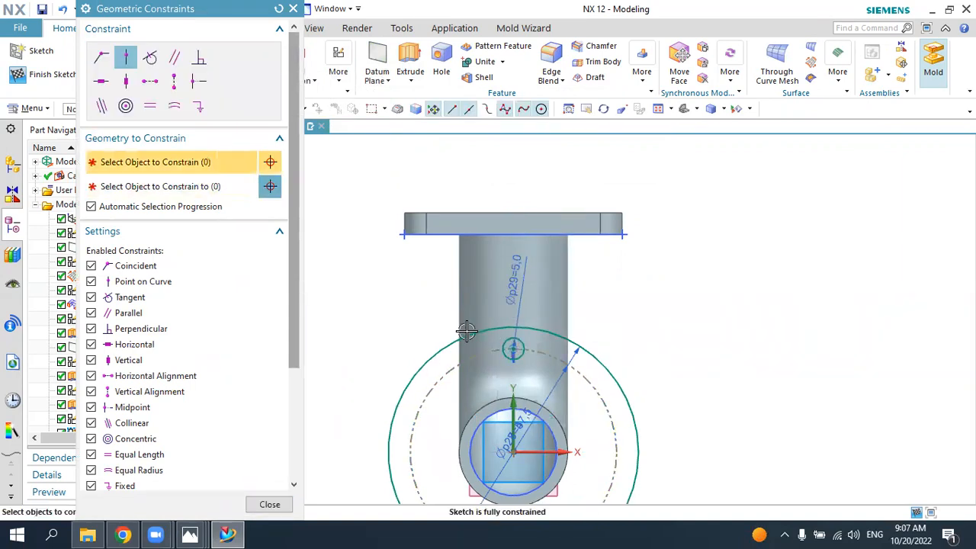
# Step: Pattern the 5 mm bolt-hole circle in a circular layout about the sketch origin with count 4 over a 360° span
pyautogui.scroll(2, 420, 320)
pyautogui.scroll(-1, 419, 321)
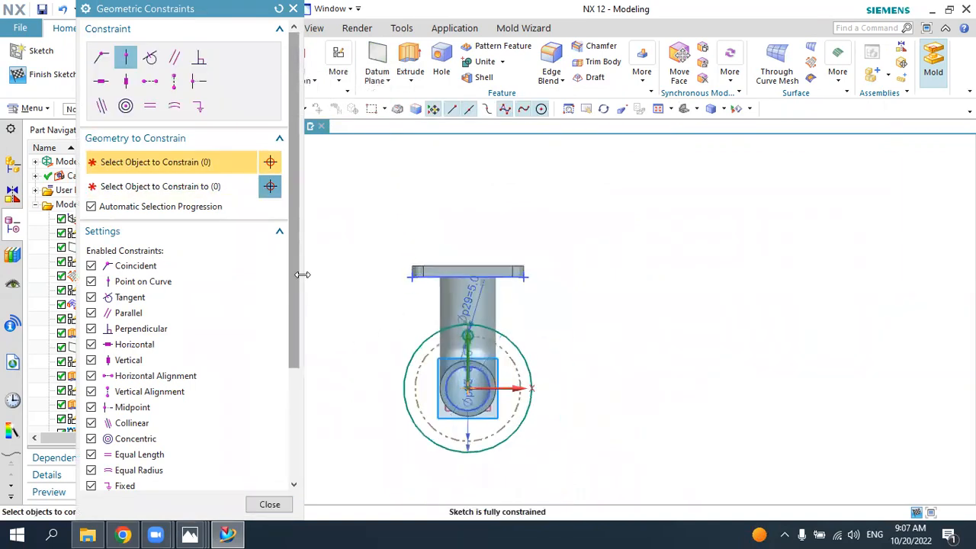
pyautogui.click(294, 9)
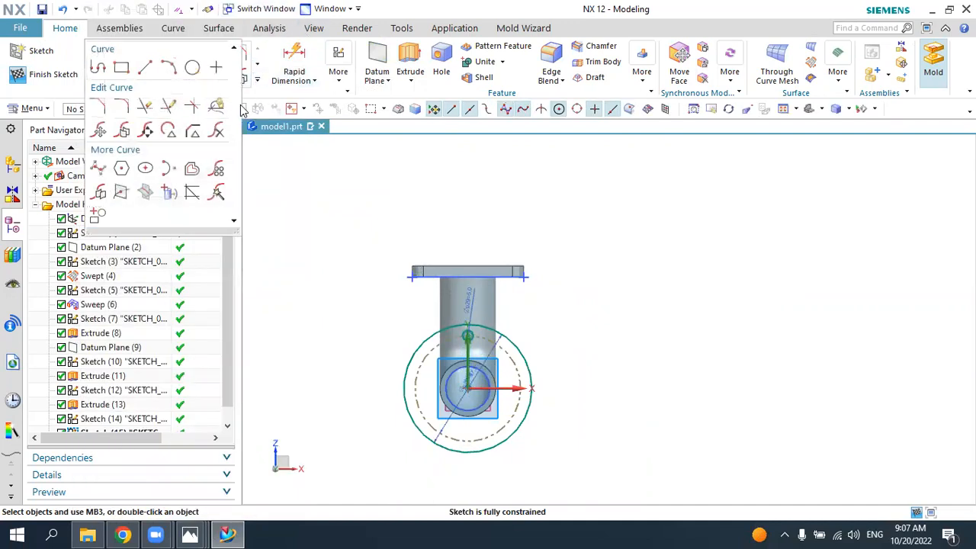
pyautogui.click(217, 171)
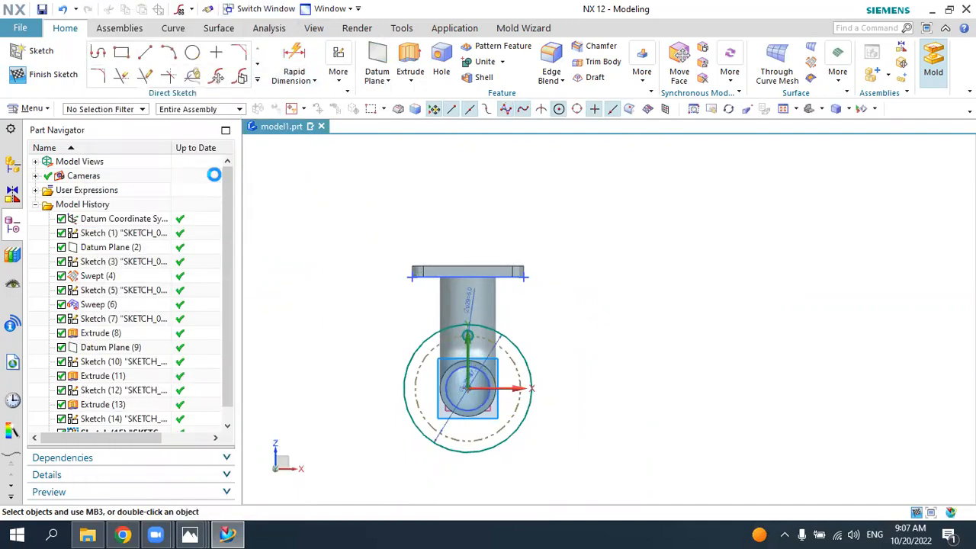
pyautogui.scroll(3, 440, 387)
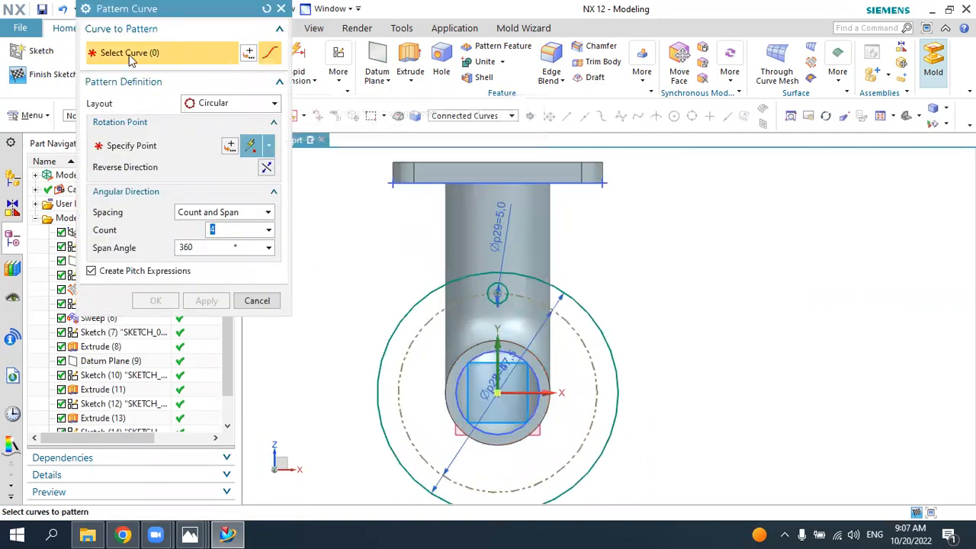
pyautogui.click(496, 289)
pyautogui.click(203, 146)
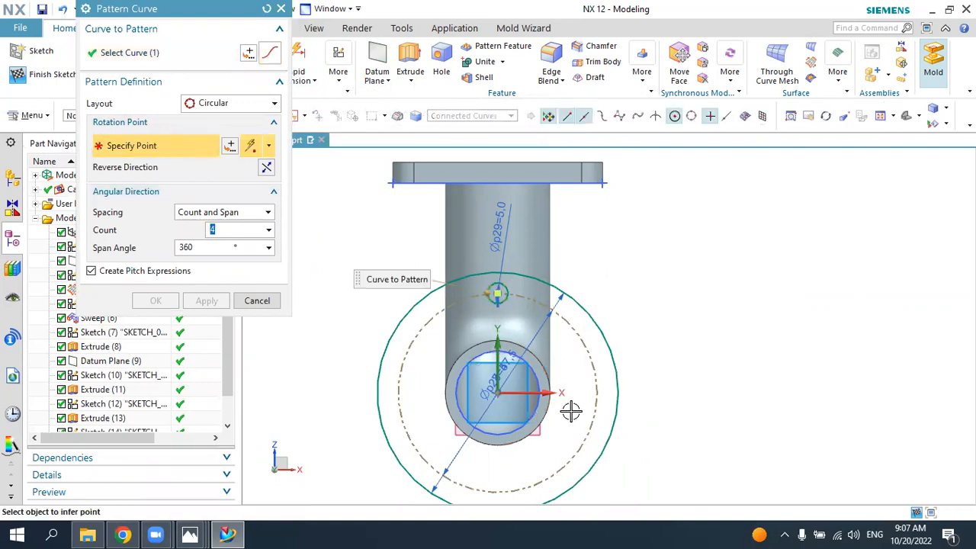
pyautogui.click(502, 392)
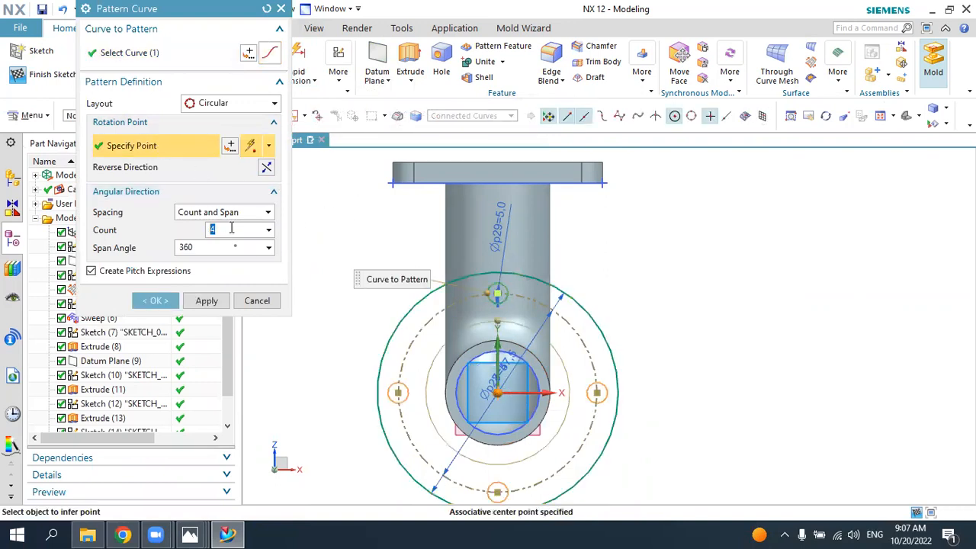
pyautogui.click(239, 531)
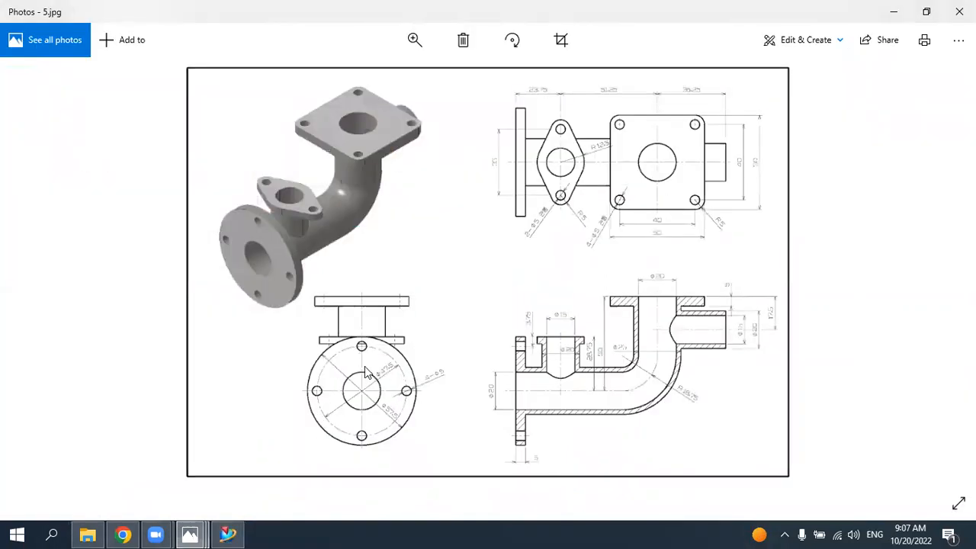
pyautogui.click(228, 534)
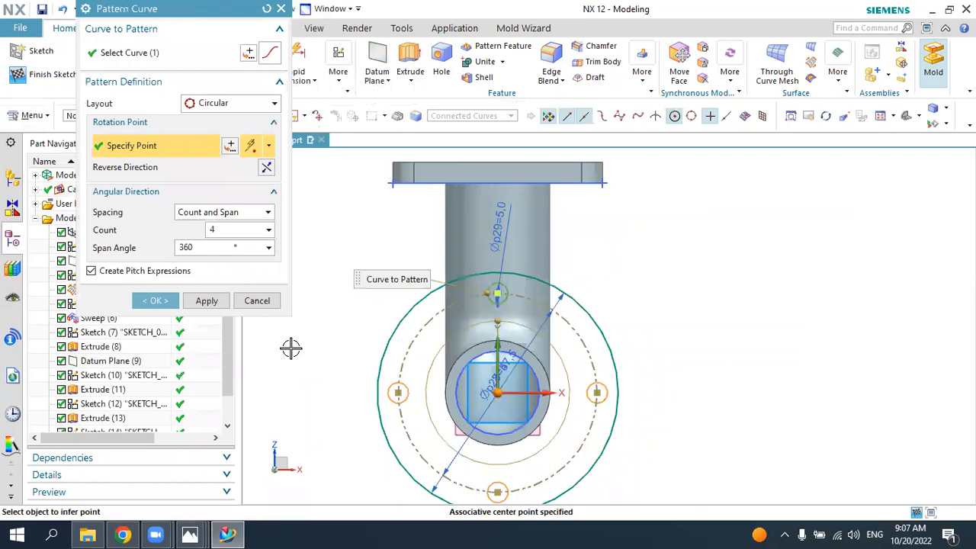
pyautogui.click(155, 300)
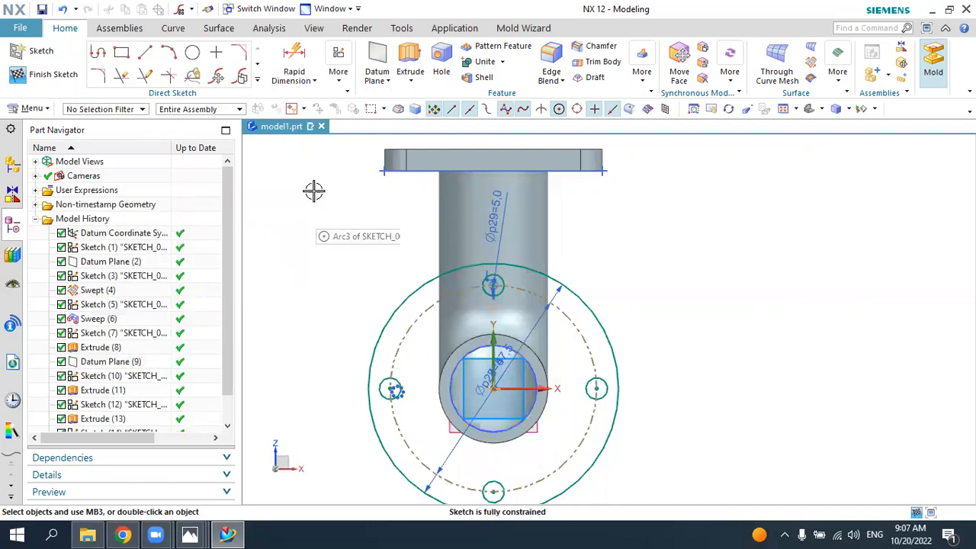
# Step: Project the pipe's inner bore circle into the flange sketch and finish the sketch
pyautogui.click(257, 79)
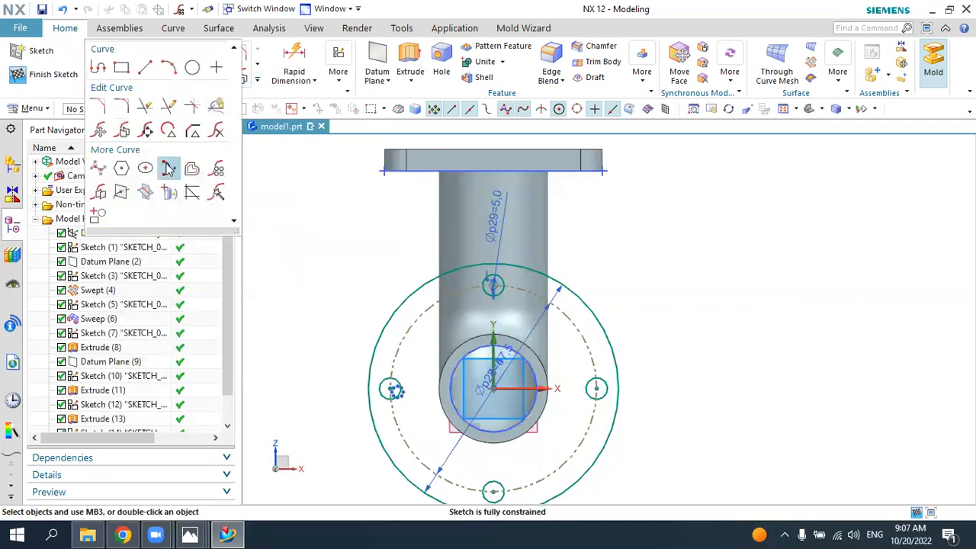
pyautogui.click(169, 194)
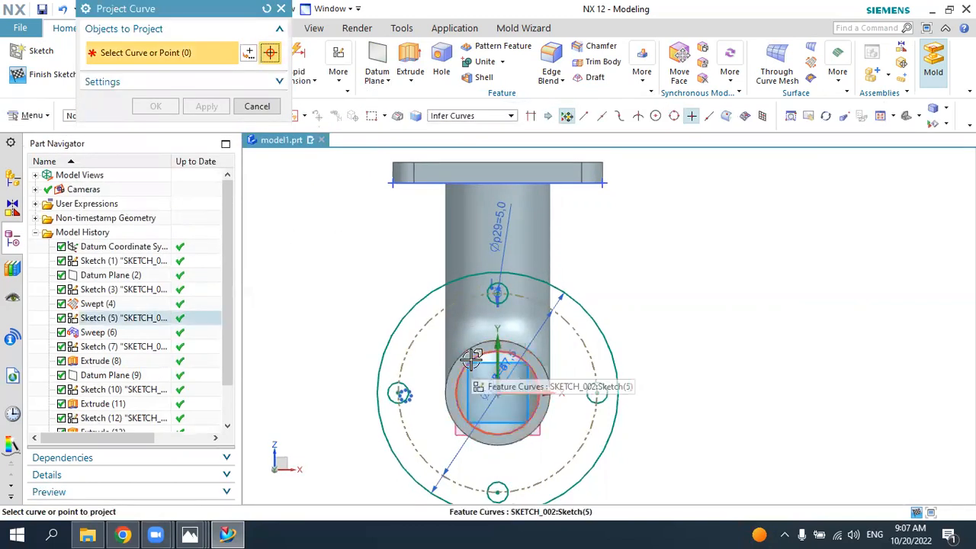
pyautogui.click(471, 363)
pyautogui.click(156, 106)
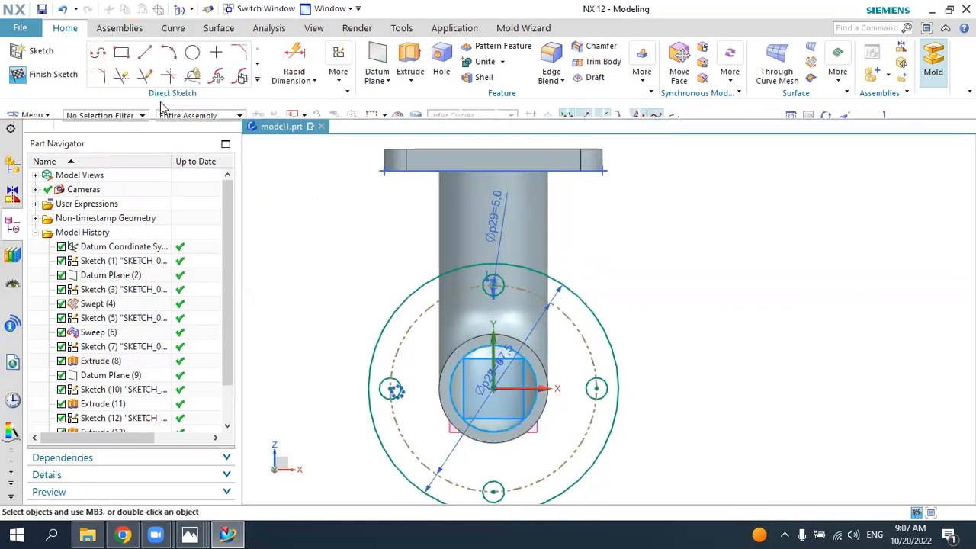
pyautogui.click(53, 74)
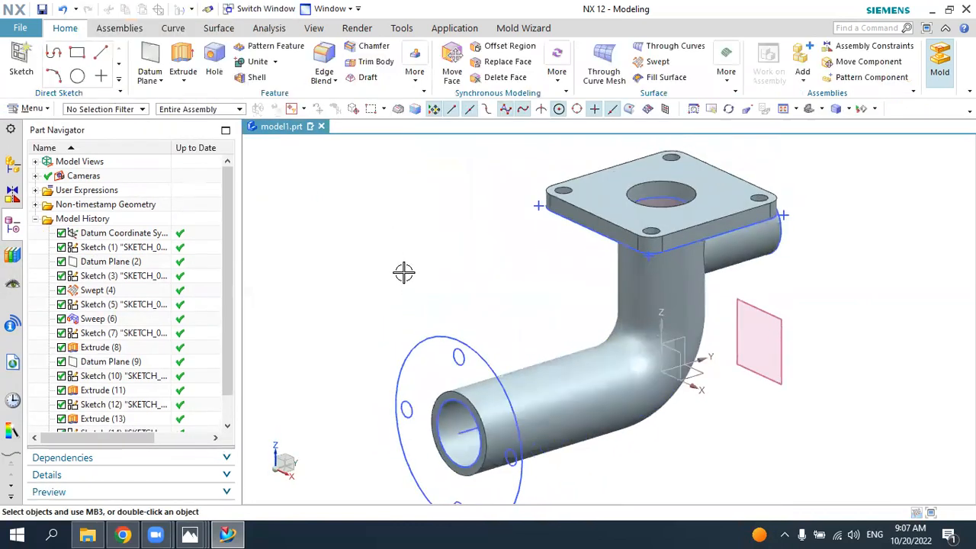
# Step: Extrude the round flange region, excluding the bore and bolt holes, from 0 to 5 mm and unite it with the pipe body
pyautogui.click(229, 534)
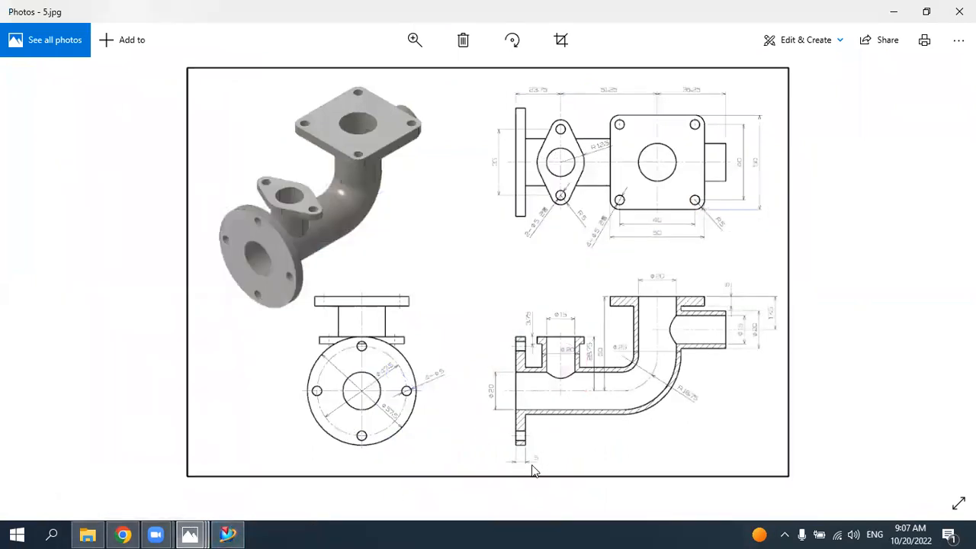
pyautogui.click(243, 534)
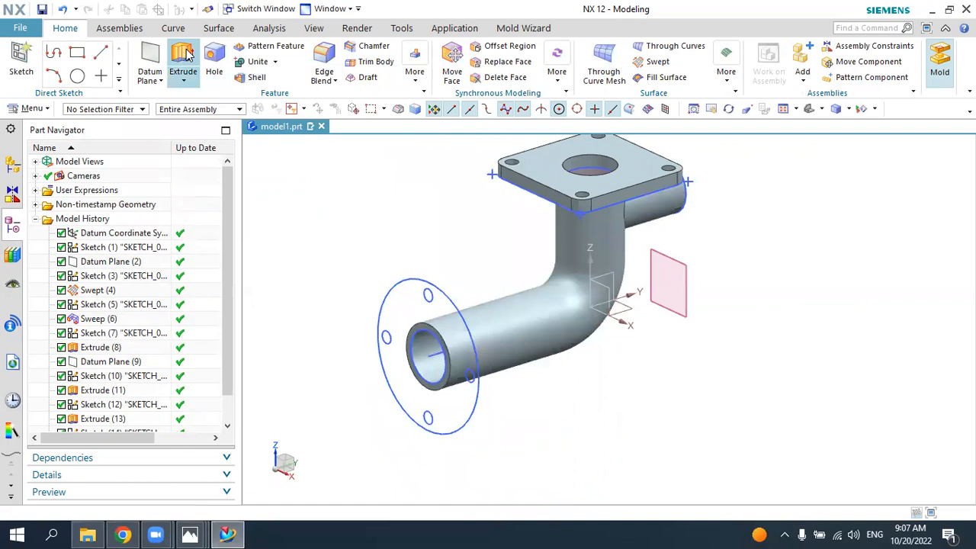
pyautogui.click(185, 55)
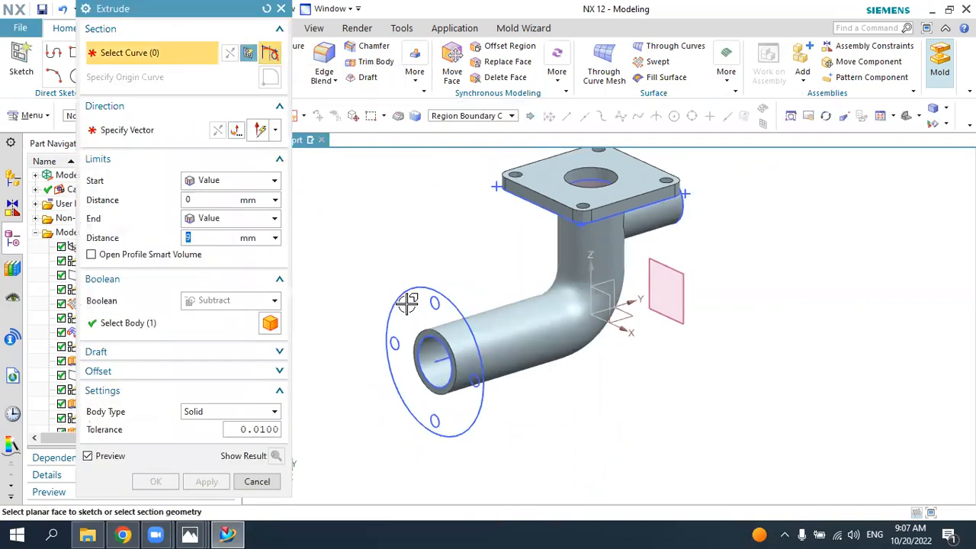
pyautogui.click(460, 116)
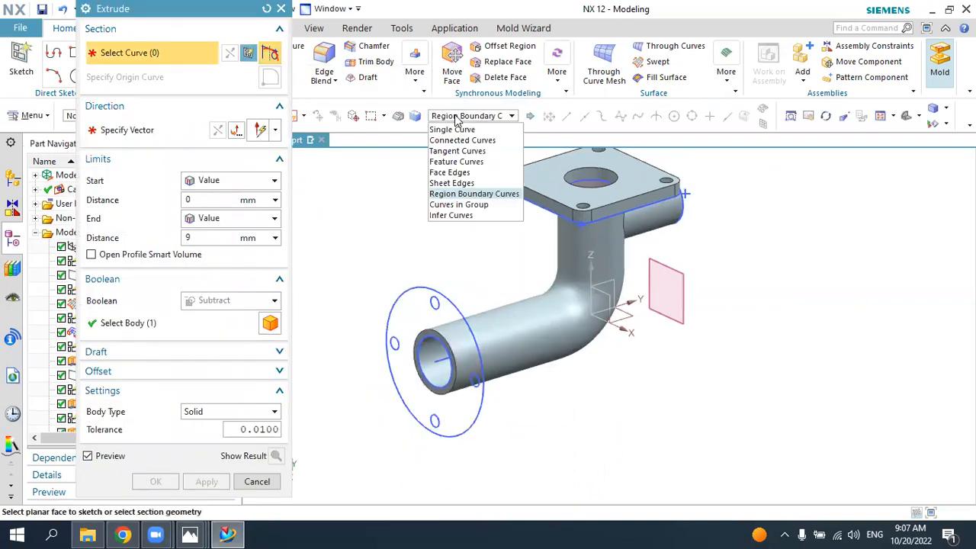
pyautogui.click(450, 193)
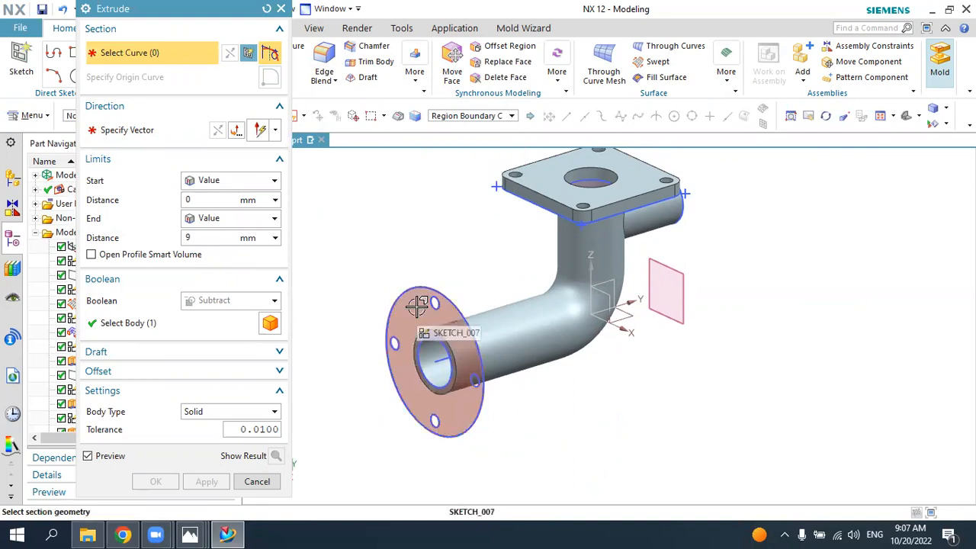
pyautogui.click(417, 305)
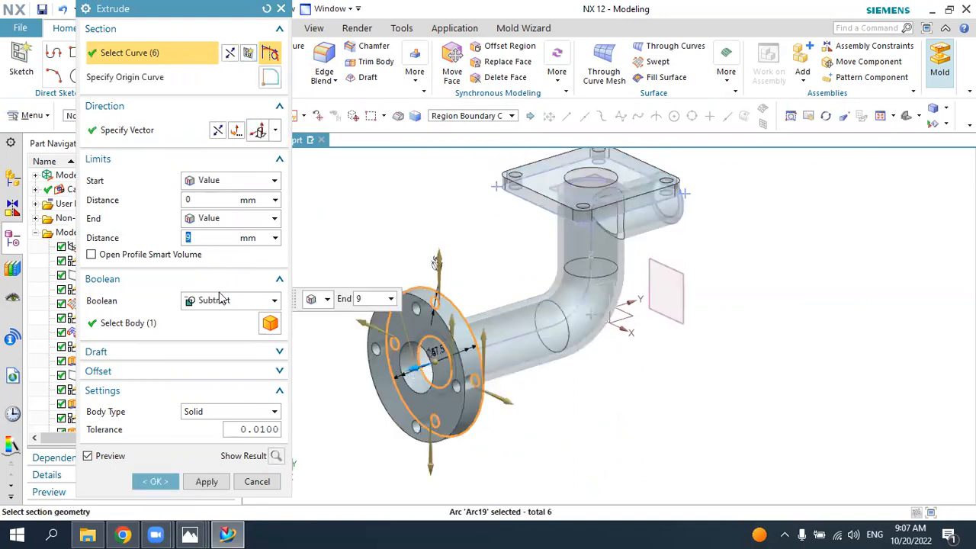
pyautogui.write('5')
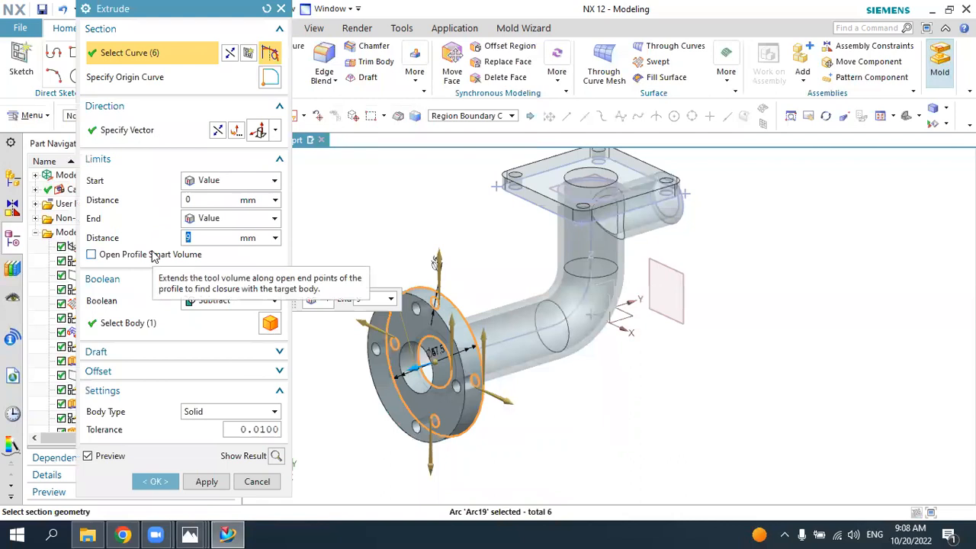
pyautogui.click(222, 303)
pyautogui.click(216, 332)
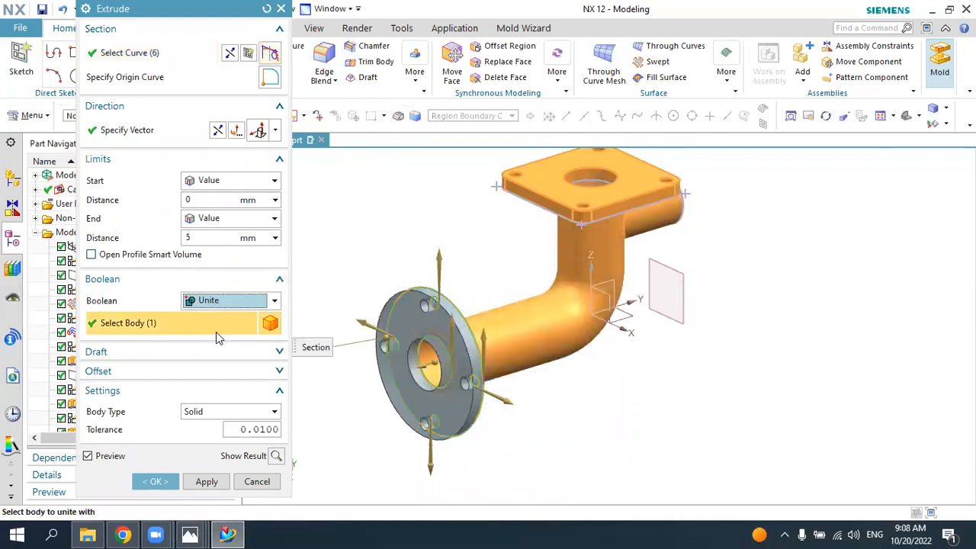
pyautogui.click(152, 484)
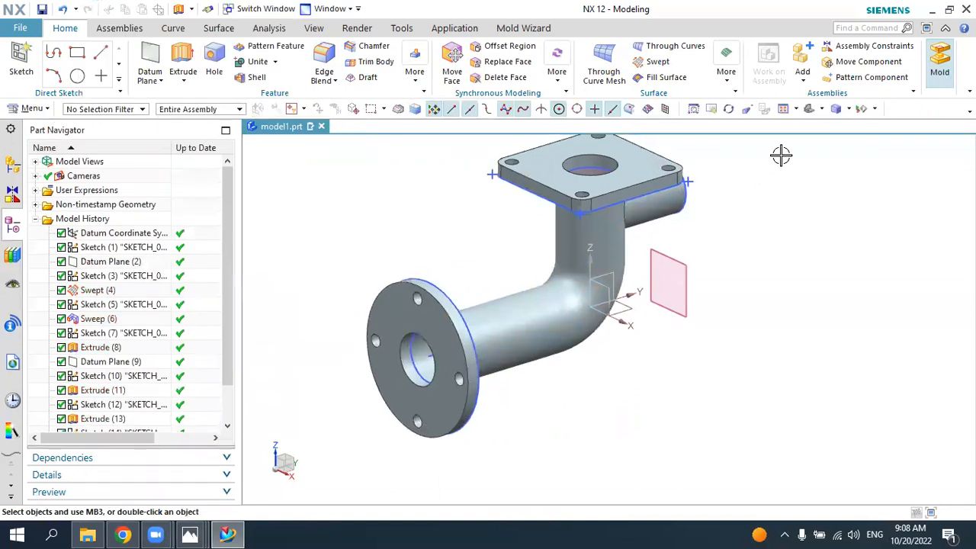
# Step: Switch to the 5.jpg drawing in Photos to check the dimensions for the next feature
pyautogui.moveTo(763, 255); pyautogui.dragTo(710, 313, button='middle')
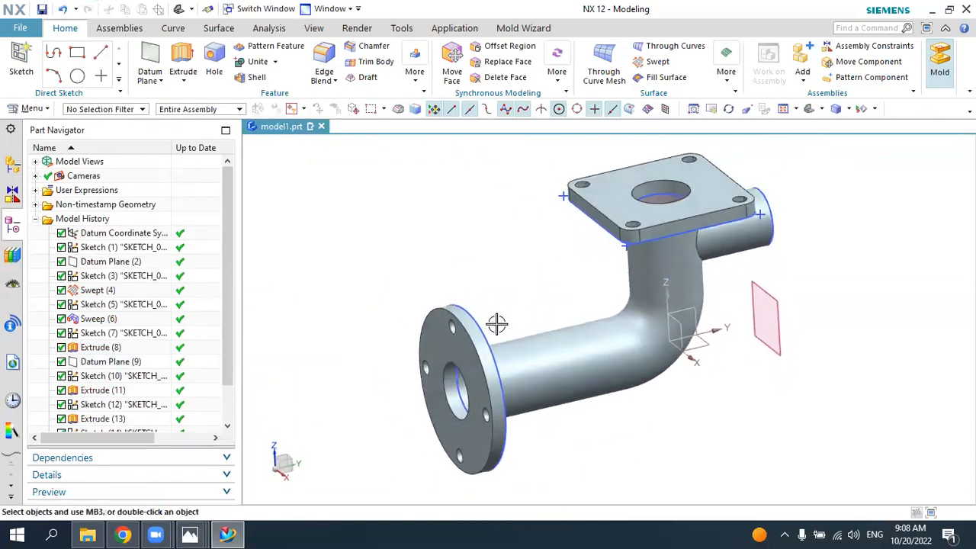
pyautogui.click(190, 536)
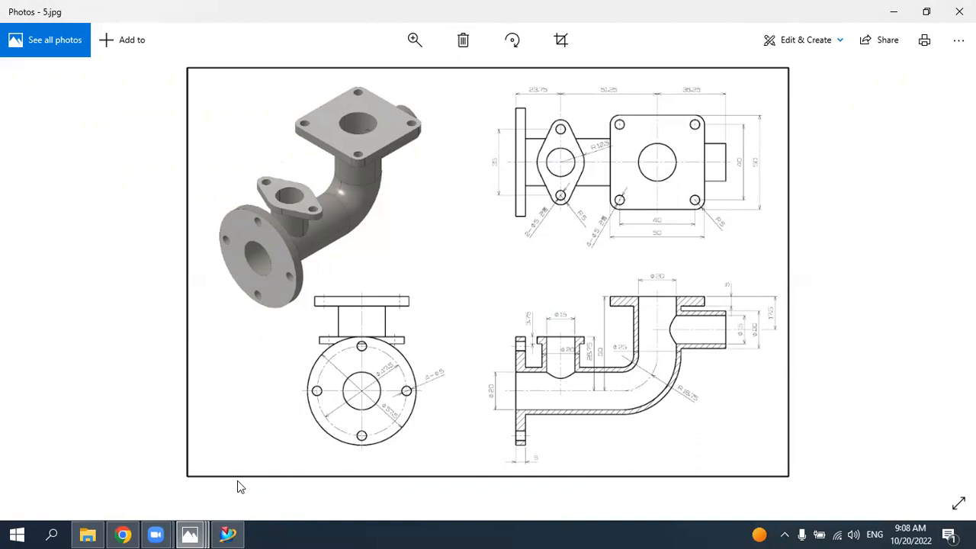
# Step: Compare the NX model with the 5.jpg drawing to check the dimensions of the branch with the oval flange
pyautogui.moveTo(238, 533)
pyautogui.click(236, 533)
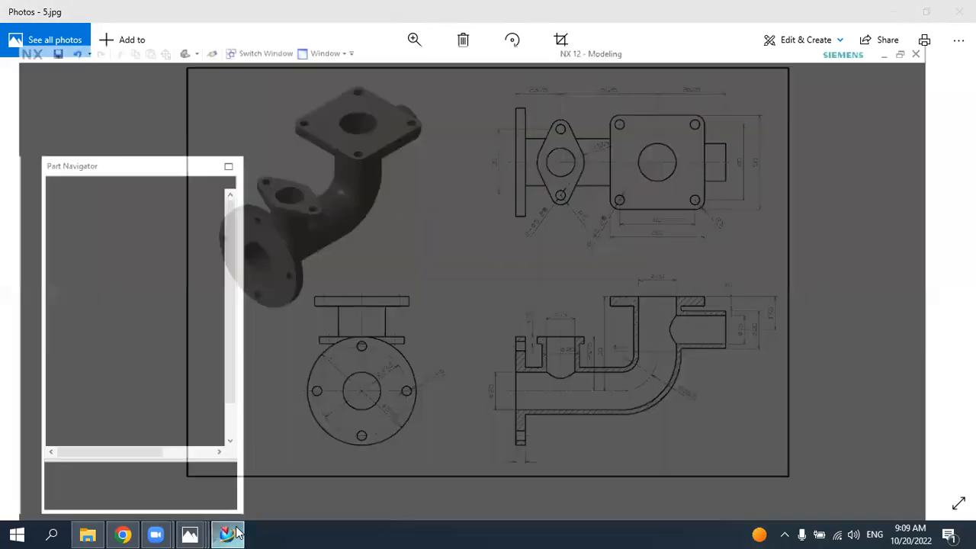
pyautogui.moveTo(397, 338)
pyautogui.mouseDown(button='middle')
pyautogui.moveTo(370, 336)
pyautogui.moveTo(381, 340)
pyautogui.mouseUp(button='middle')
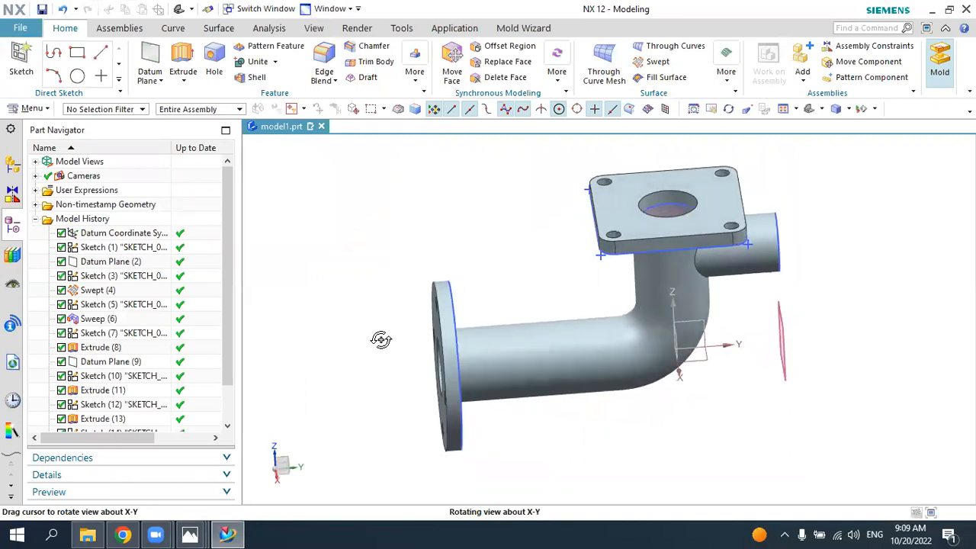
pyautogui.click(235, 528)
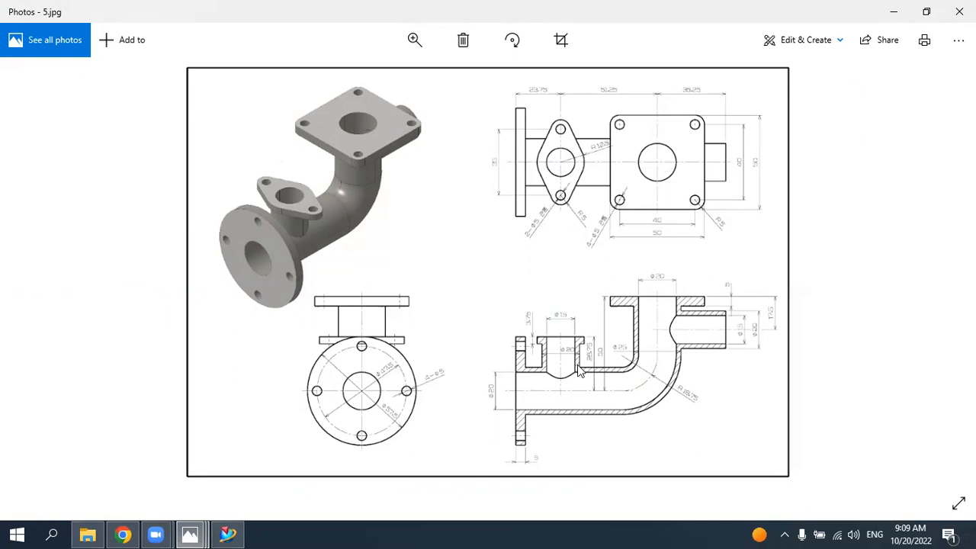
pyautogui.click(227, 534)
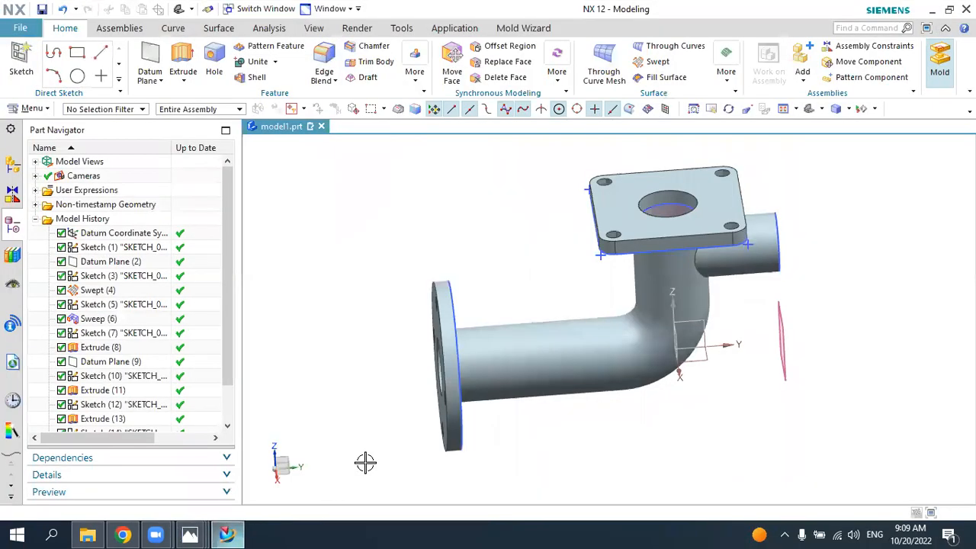
pyautogui.click(23, 61)
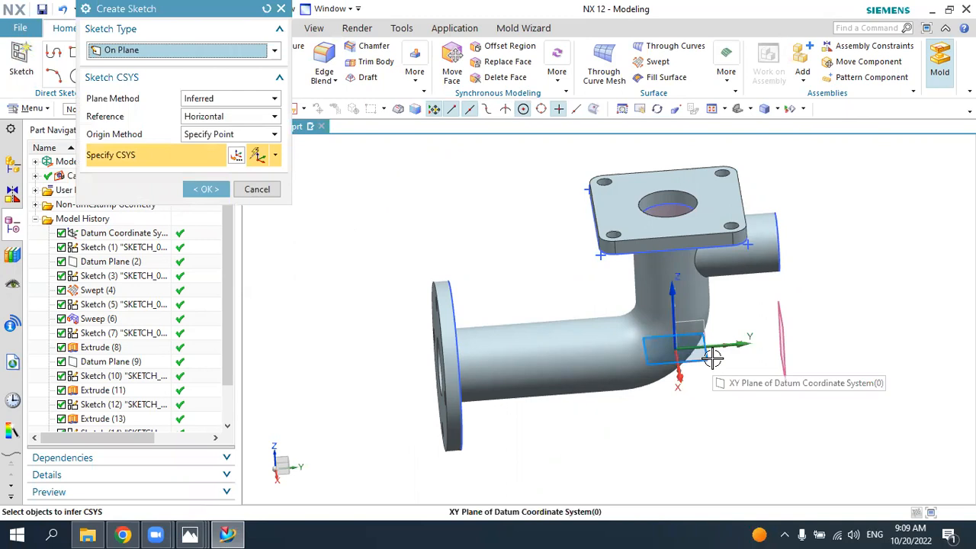
pyautogui.click(257, 189)
pyautogui.click(232, 534)
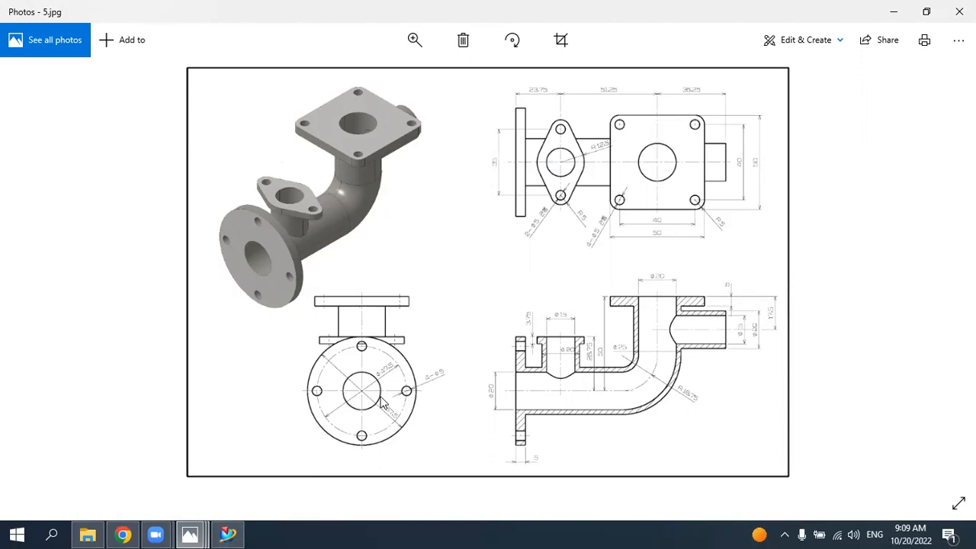
pyautogui.click(228, 534)
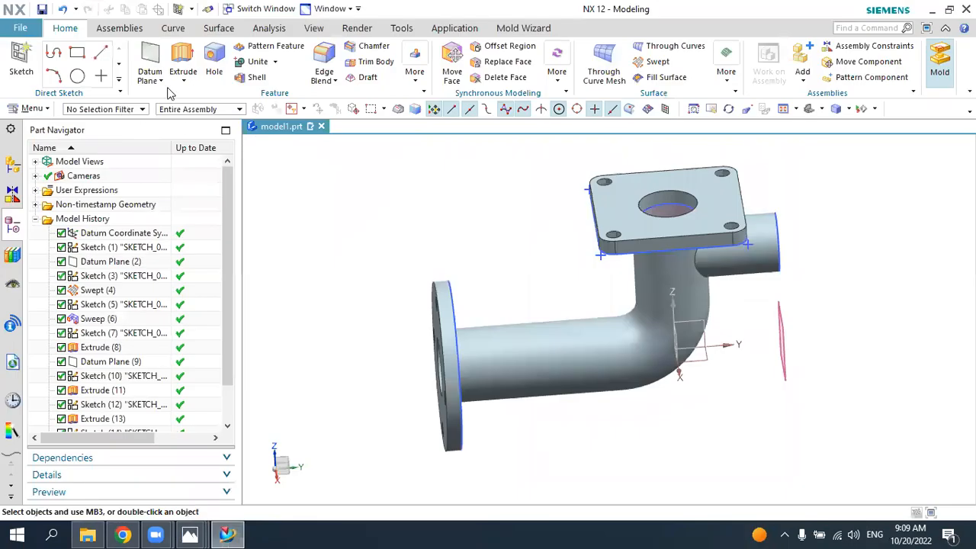
# Step: Create a datum plane offset 28.75-3.75 mm above the XY plane of the datum coordinate system
pyautogui.click(150, 61)
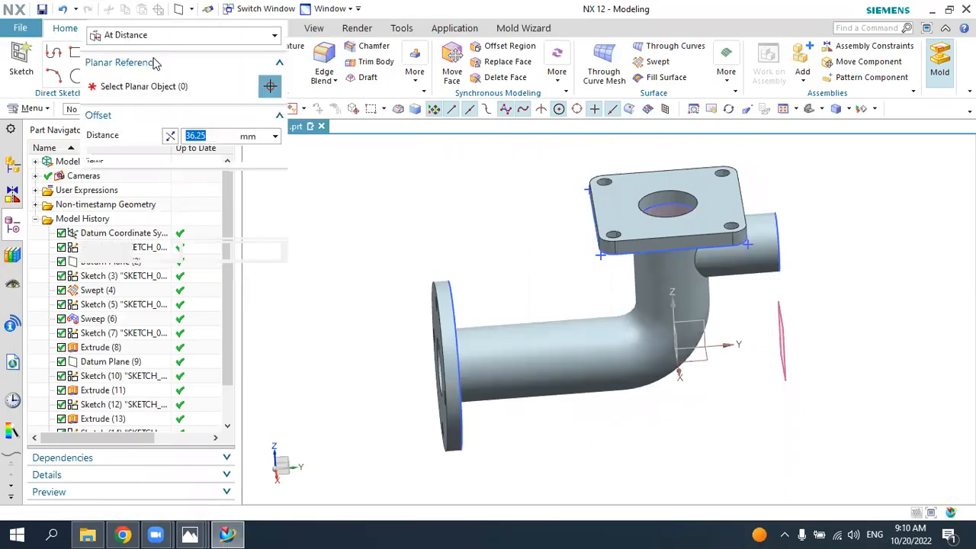
pyautogui.click(141, 35)
pyautogui.click(145, 38)
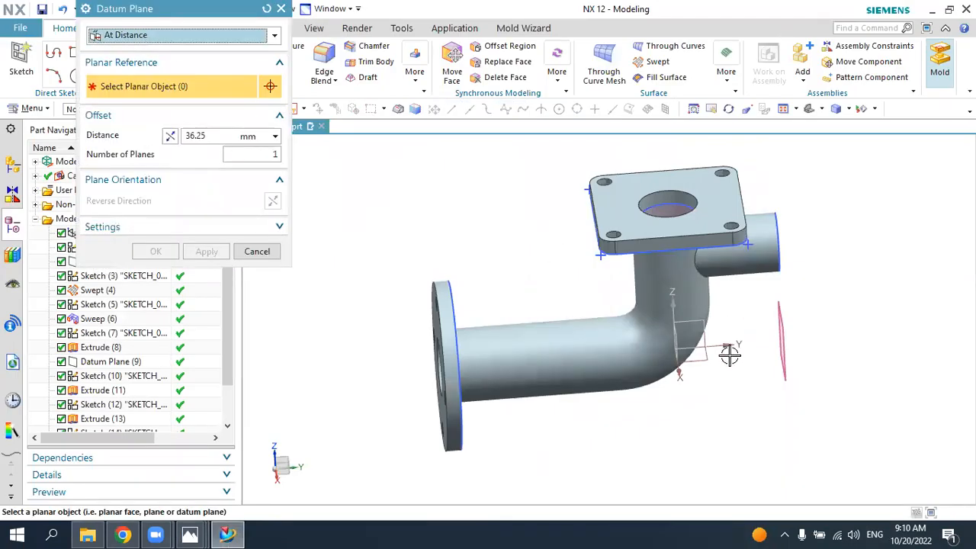
pyautogui.click(686, 357)
pyautogui.moveTo(683, 400); pyautogui.dragTo(681, 344, button='middle')
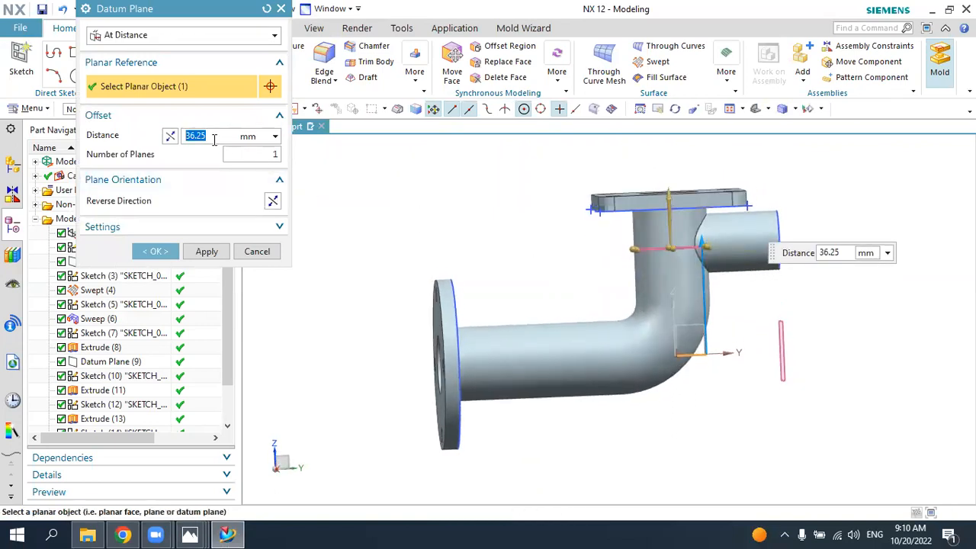
pyautogui.write('2')
pyautogui.write('8')
pyautogui.write('.75')
pyautogui.write("'")
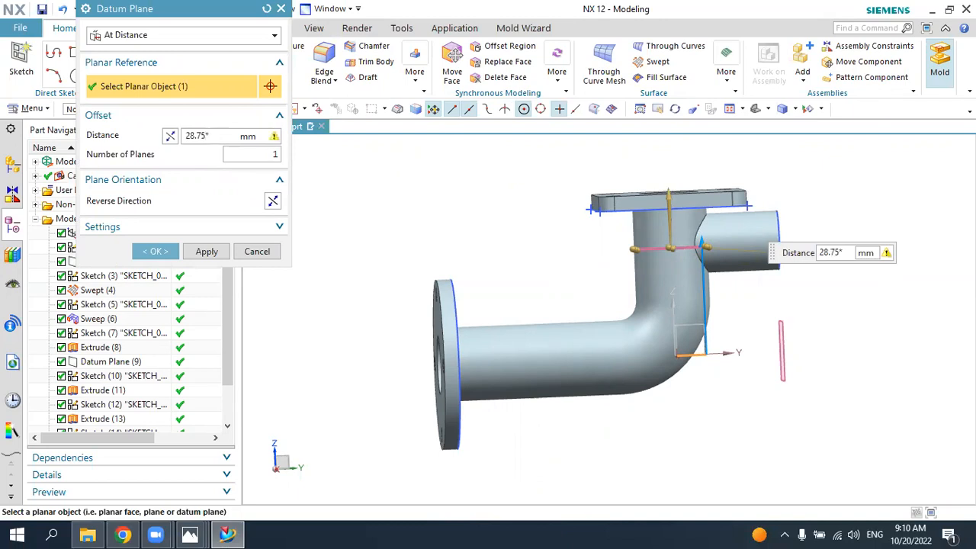
pyautogui.write('3.75')
pyautogui.press('Return')
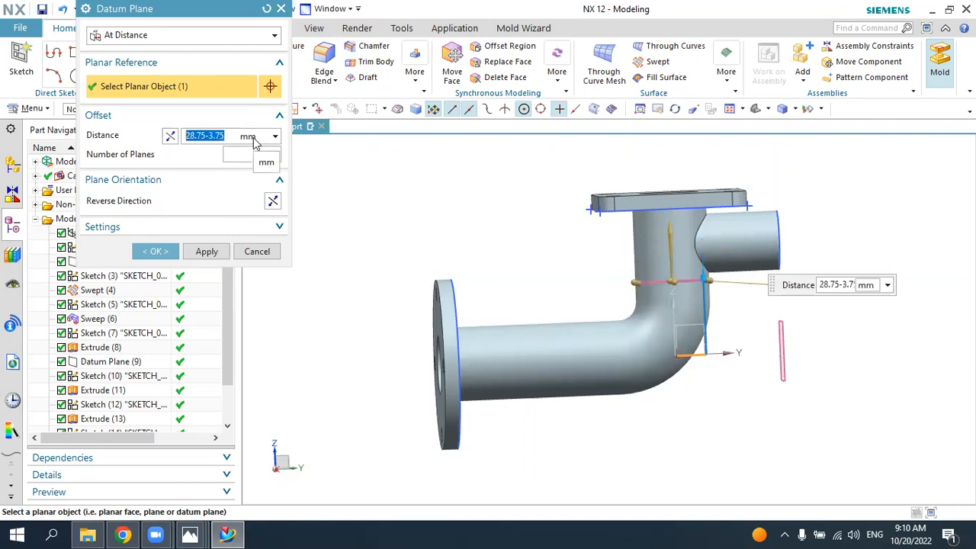
pyautogui.click(160, 253)
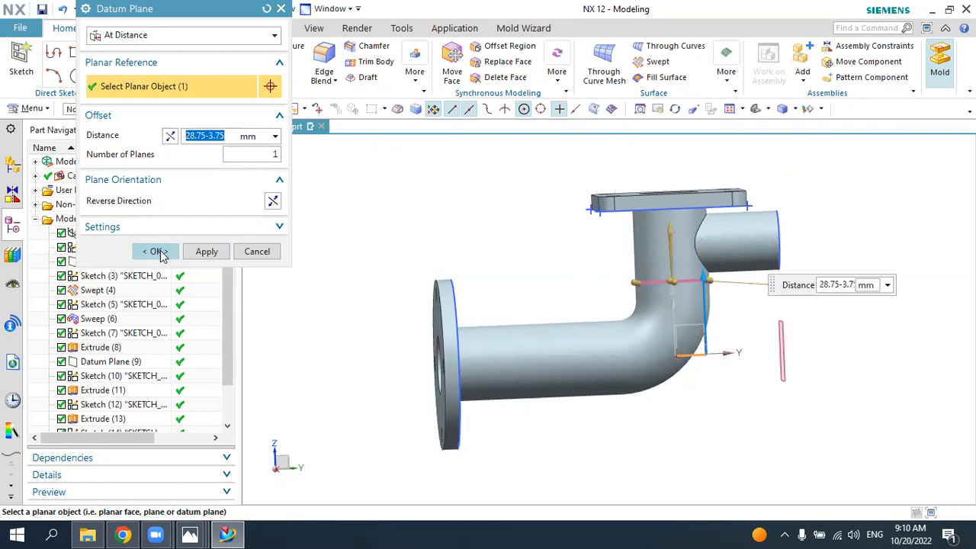
# Step: Start a new sketch on the offset datum plane that crosses the vertical pipe
pyautogui.moveTo(401, 251); pyautogui.dragTo(415, 283, button='middle')
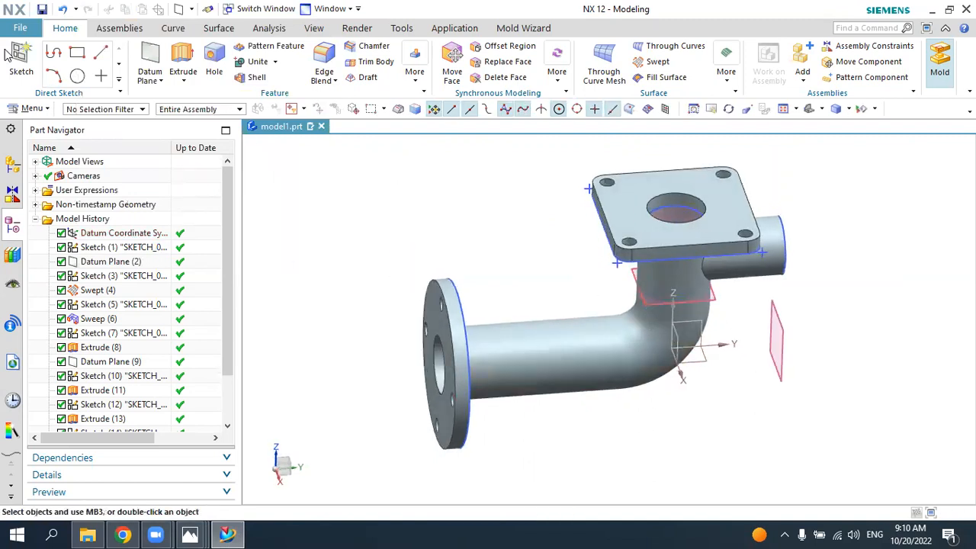
pyautogui.click(20, 57)
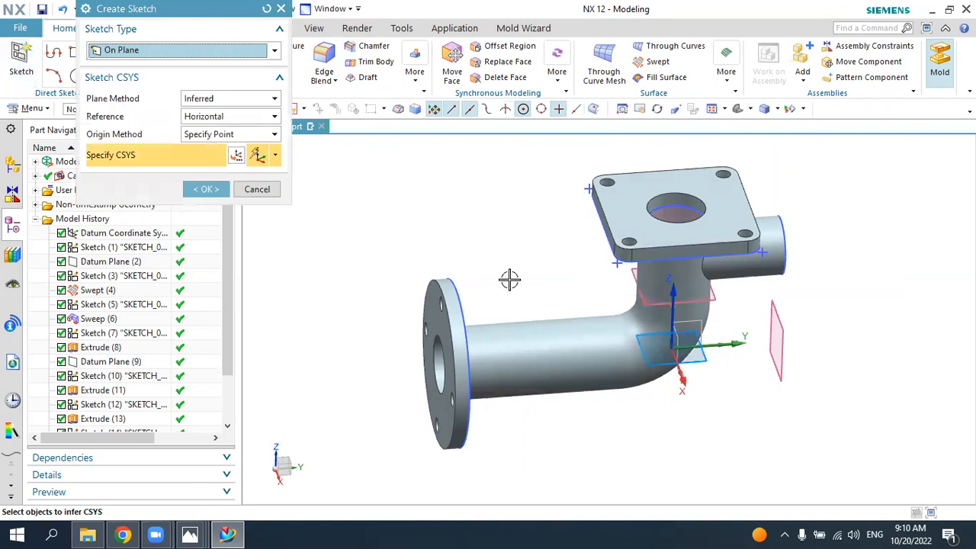
pyautogui.click(646, 304)
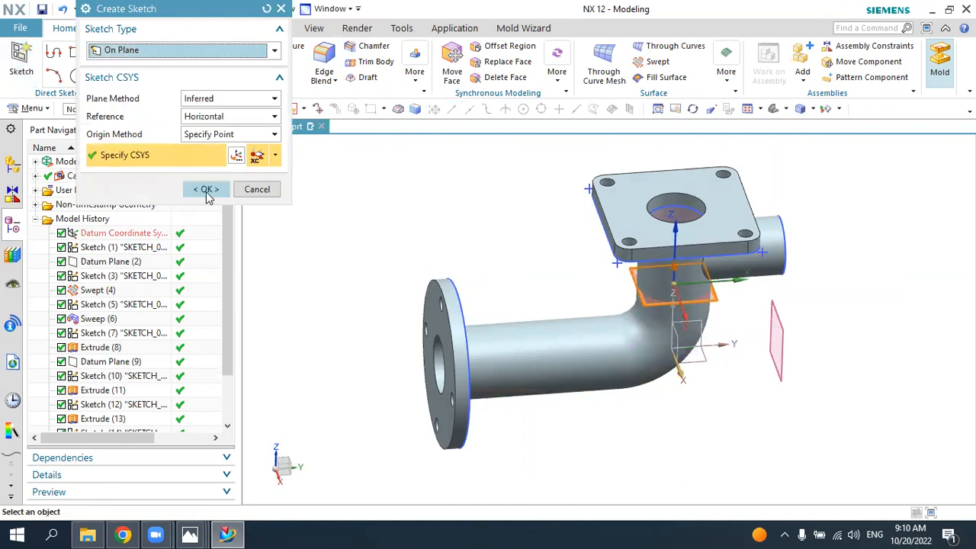
pyautogui.click(209, 191)
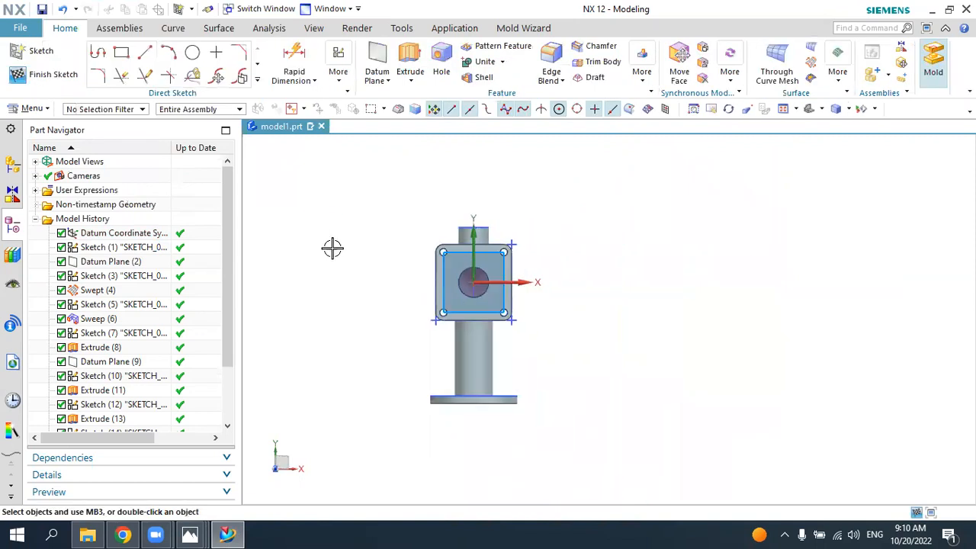
# Step: Sketch a 20 mm diameter circle over the horizontal pipe, between the square flange and the round flange
pyautogui.scroll(-3, 483, 375)
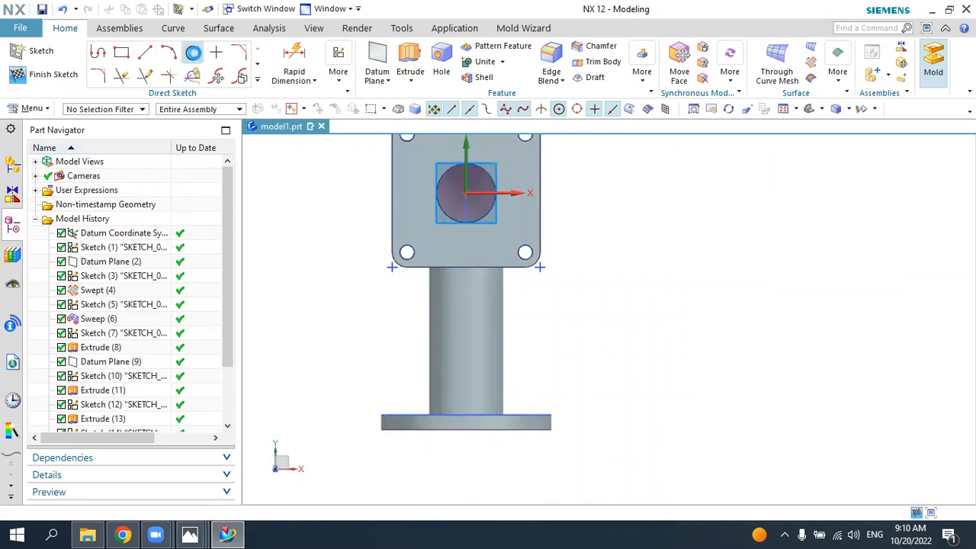
pyautogui.click(192, 51)
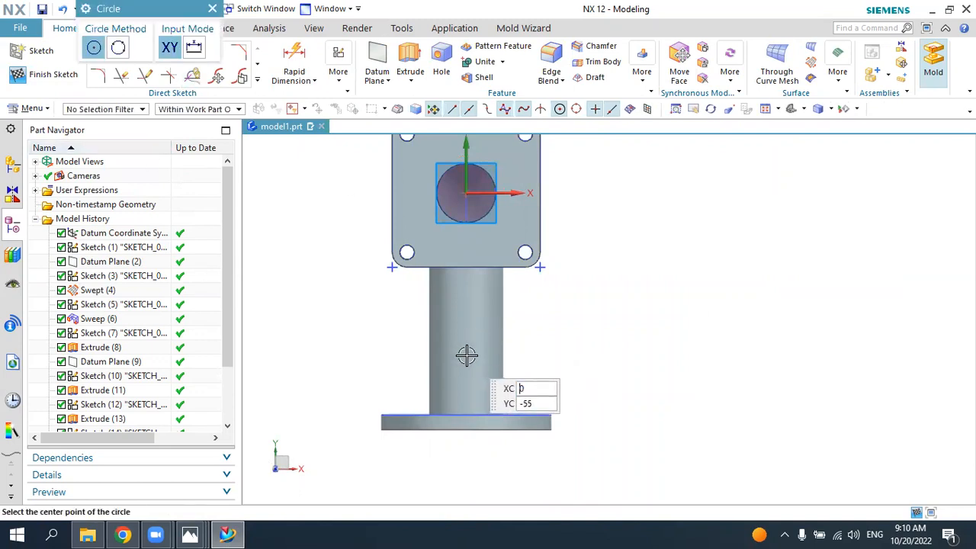
pyautogui.click(468, 355)
pyautogui.write('2')
pyautogui.press('Return')
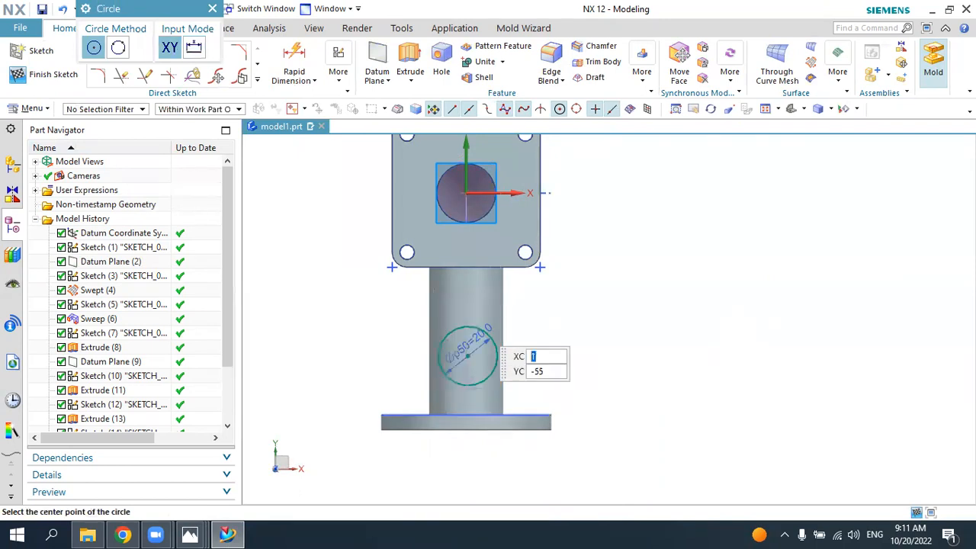
pyautogui.press('Escape')
# Step: Constrain the circle's center to be vertically aligned with the sketch origin
pyautogui.click(339, 77)
pyautogui.click(374, 161)
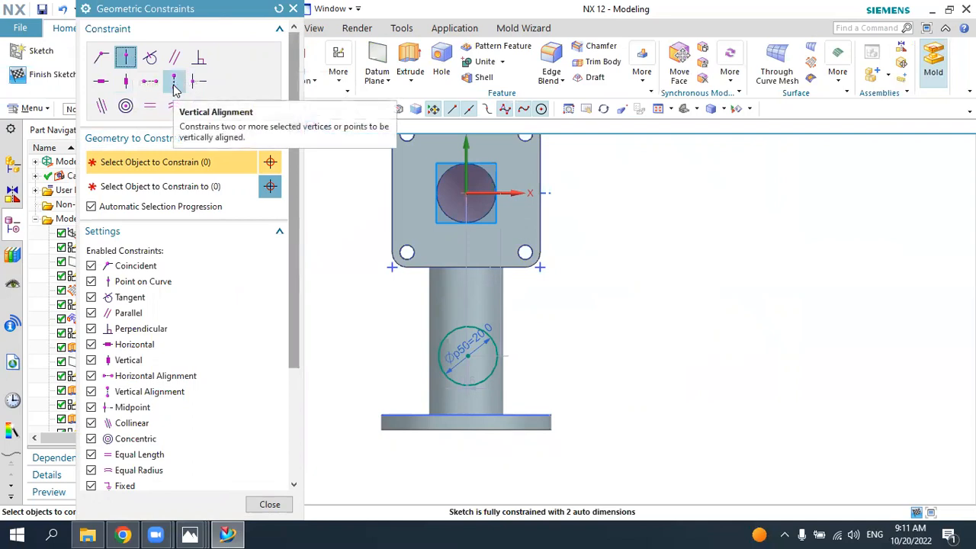
pyautogui.click(174, 82)
pyautogui.click(465, 353)
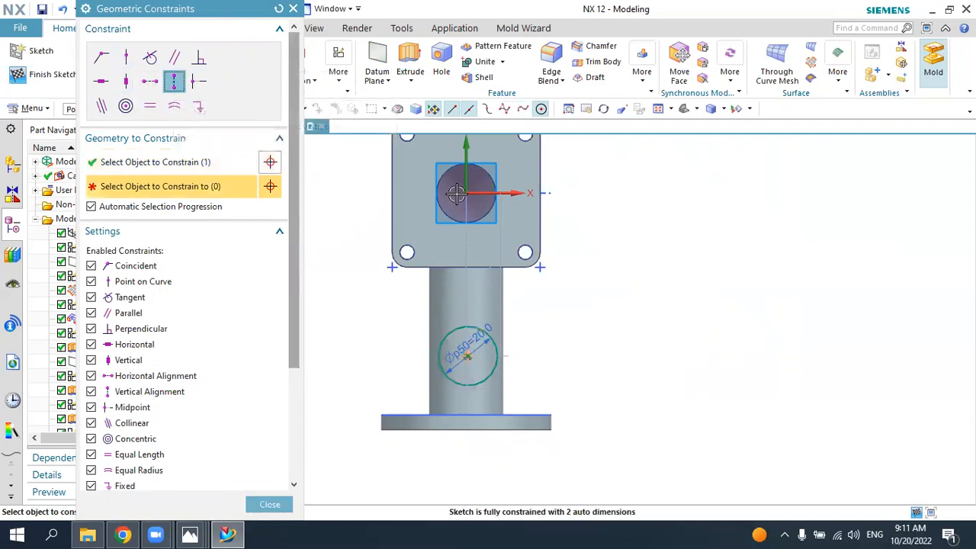
pyautogui.click(465, 193)
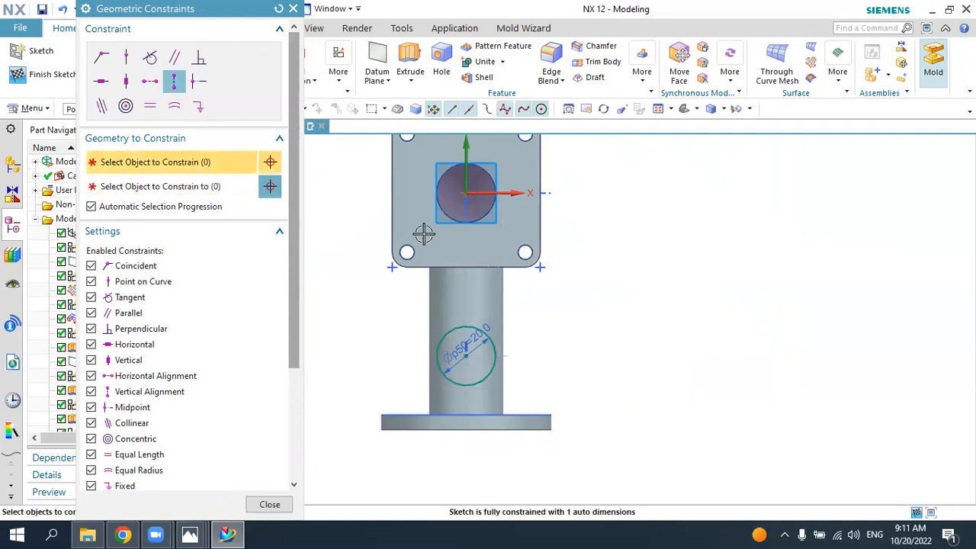
pyautogui.click(293, 9)
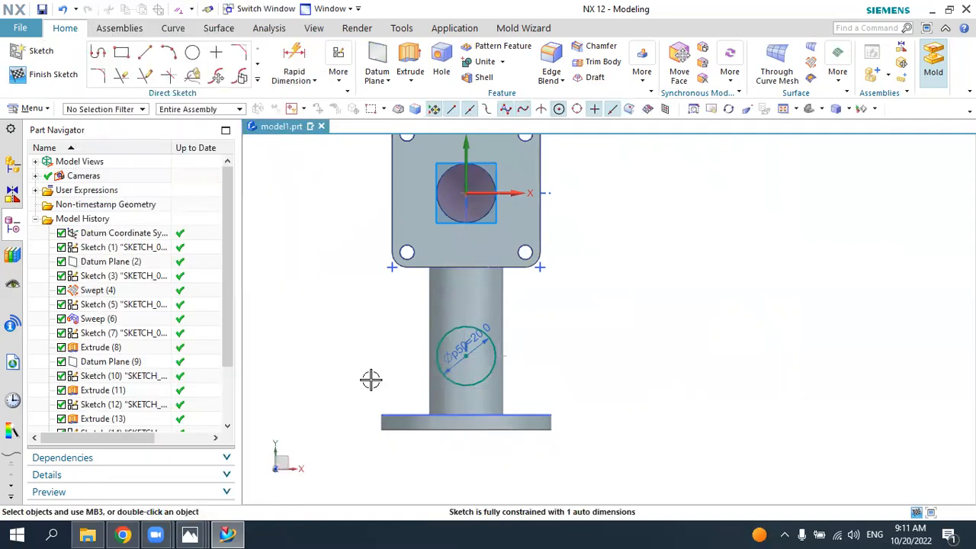
# Step: Check the branch position in the 5.jpg drawing and dimension the circle's center 23.75 mm from the round flange's outer face
pyautogui.click(190, 534)
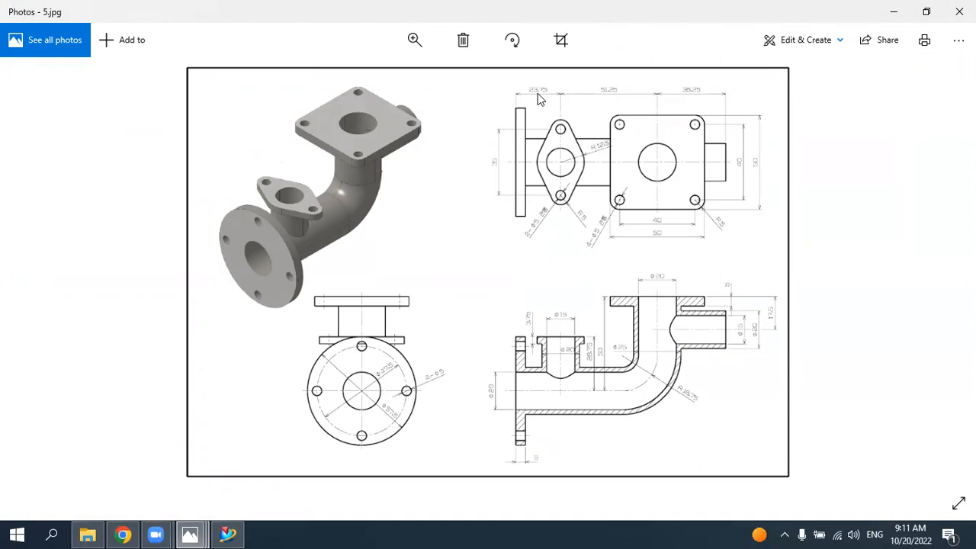
pyautogui.click(227, 534)
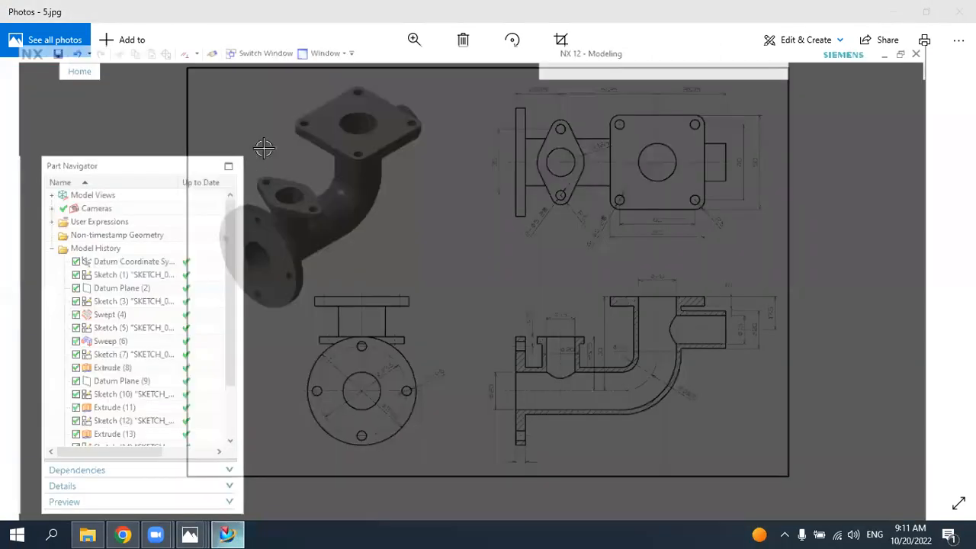
pyautogui.click(293, 57)
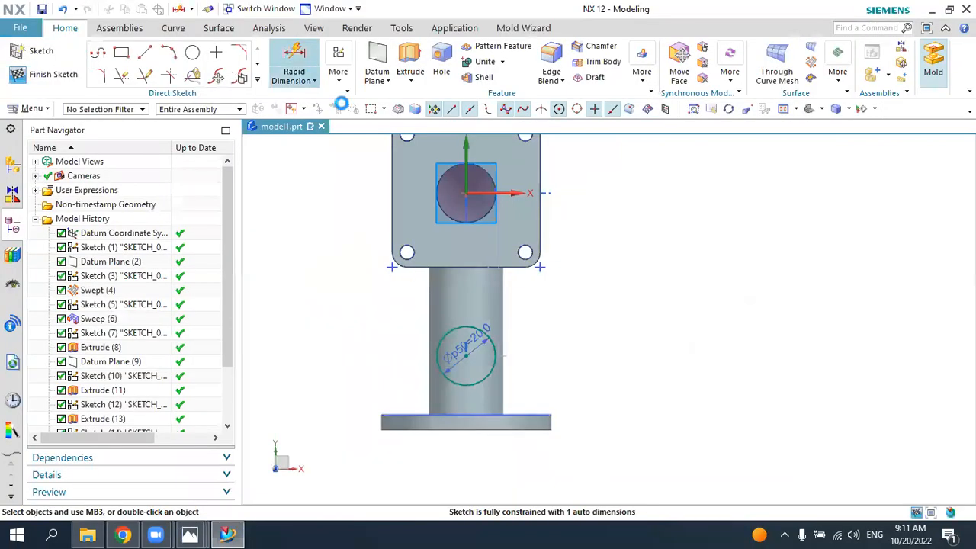
pyautogui.click(463, 430)
pyautogui.click(465, 352)
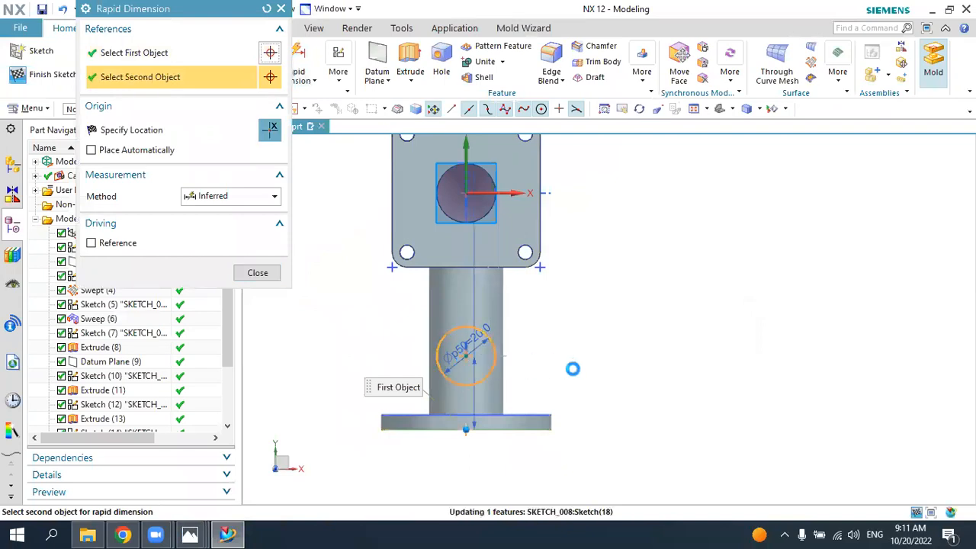
pyautogui.click(615, 375)
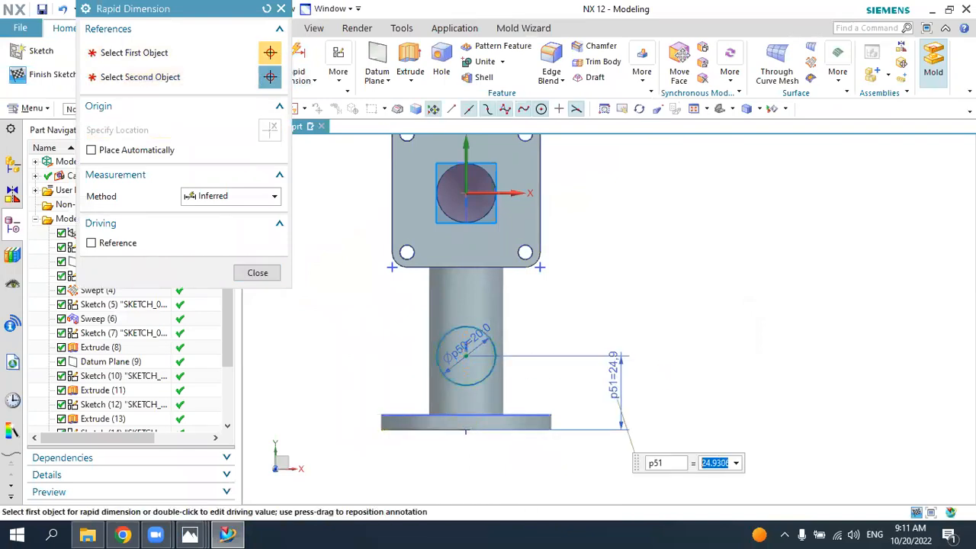
pyautogui.write('23.75')
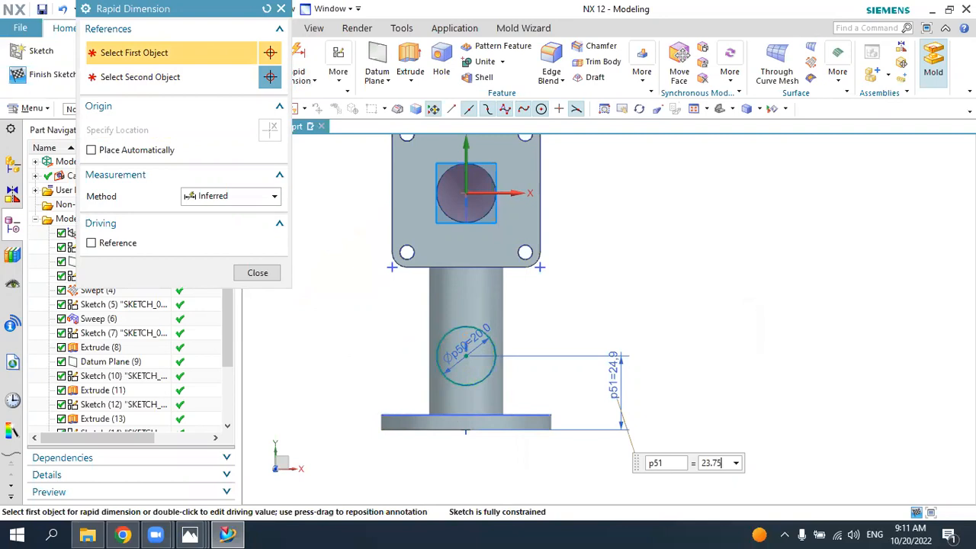
pyautogui.press('Return')
pyautogui.press('Escape')
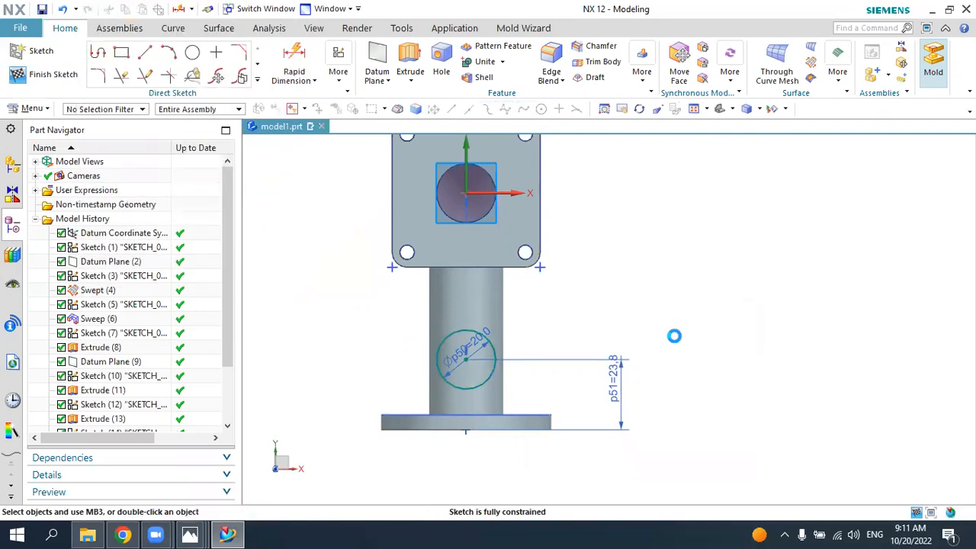
# Step: Extrude the 20 mm circle down until the selected outer surface of the pipe and unite it with the body
pyautogui.click(404, 64)
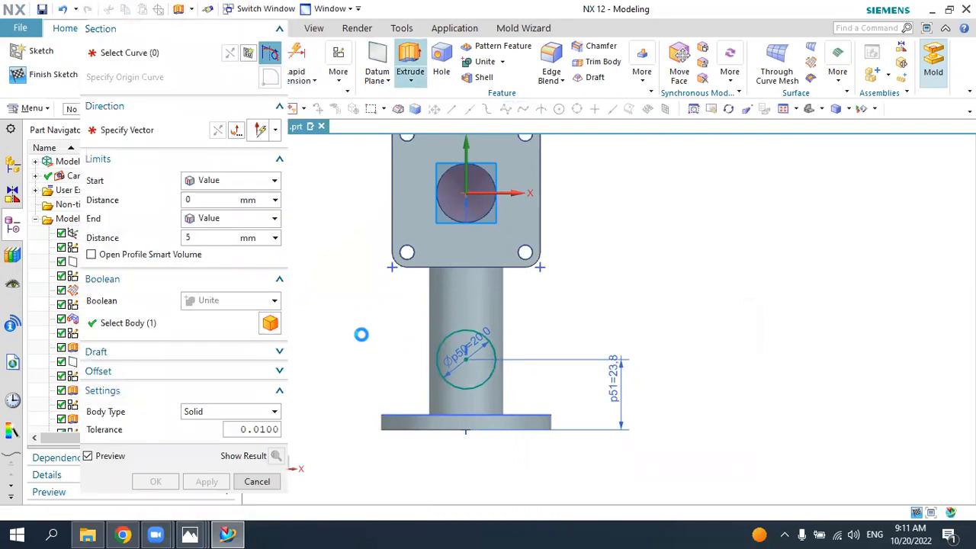
pyautogui.moveTo(348, 285)
pyautogui.mouseDown(button='middle')
pyautogui.moveTo(320, 228)
pyautogui.moveTo(272, 246)
pyautogui.moveTo(283, 229)
pyautogui.mouseUp(button='middle')
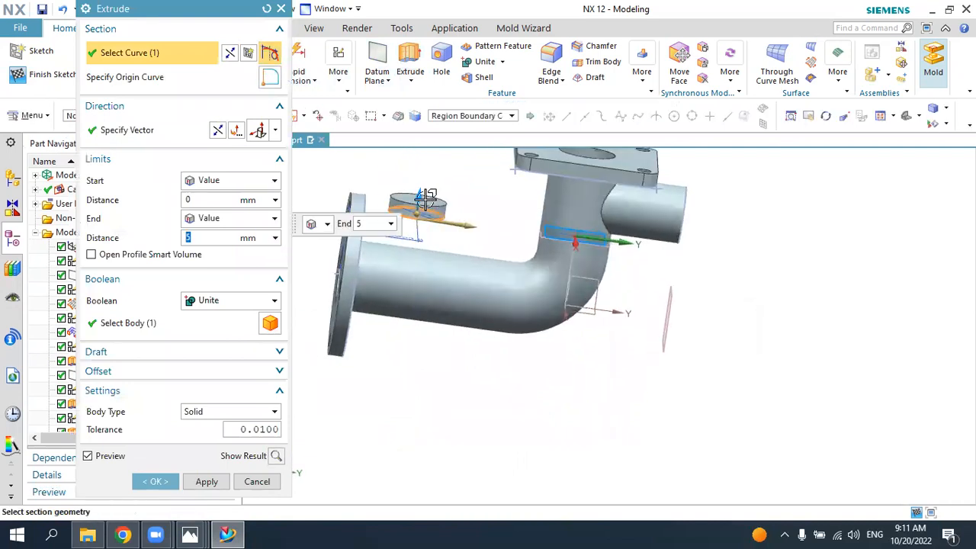
pyautogui.click(219, 221)
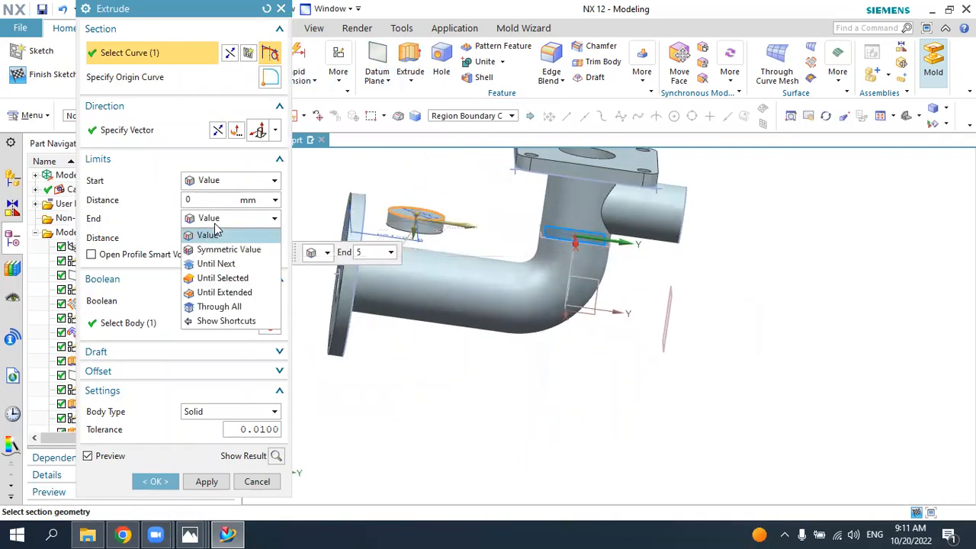
pyautogui.click(223, 278)
pyautogui.click(424, 280)
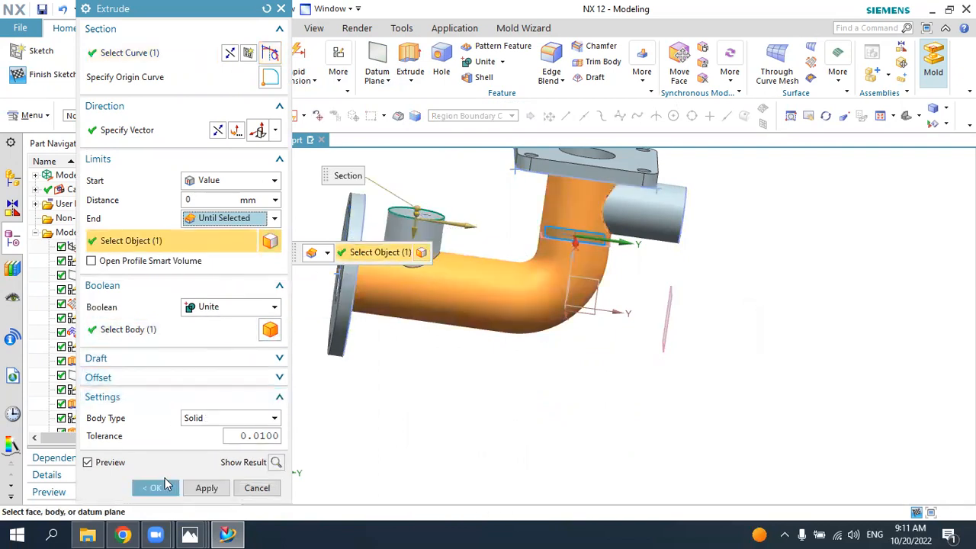
pyautogui.click(166, 485)
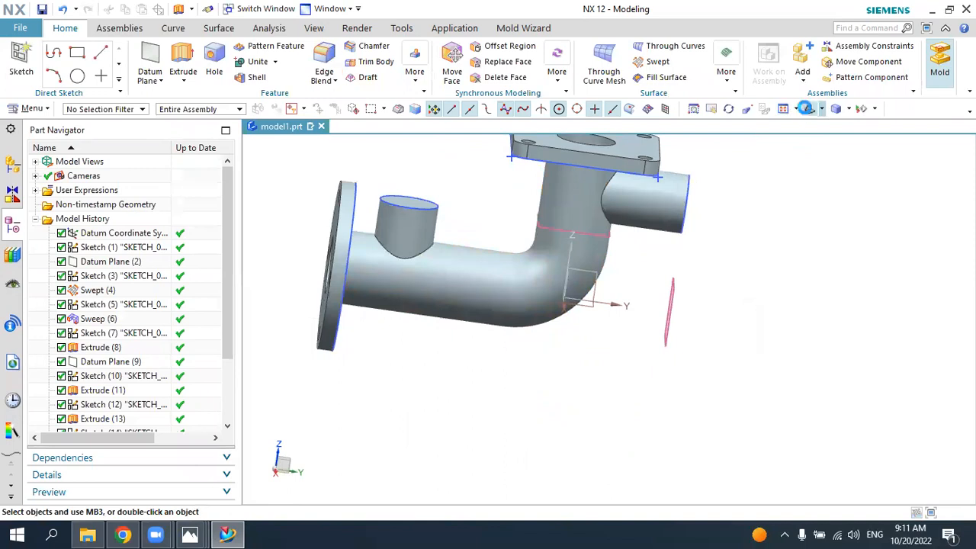
pyautogui.click(807, 109)
# Step: Check the branch bore in the 5.jpg drawing and start a new sketch on the branch's flat end face
pyautogui.click(191, 535)
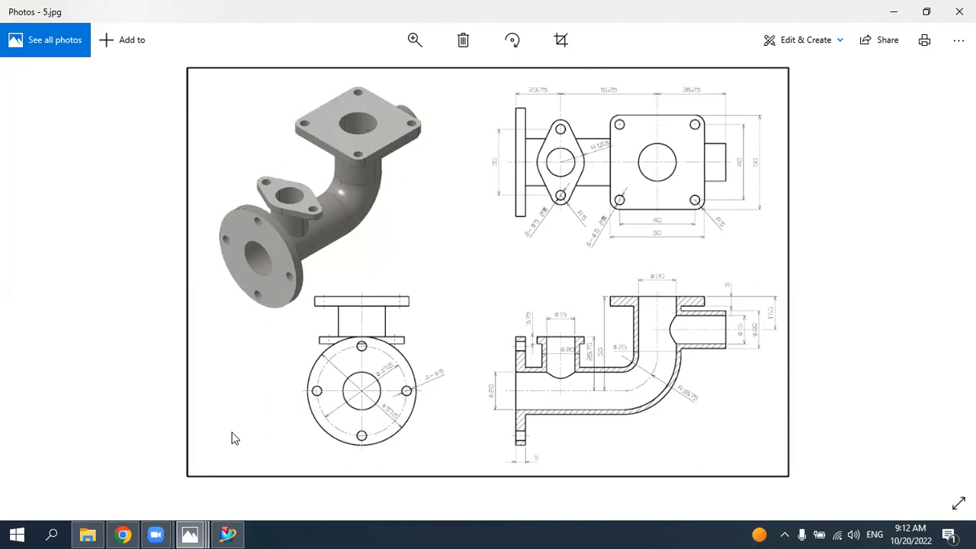
pyautogui.click(226, 533)
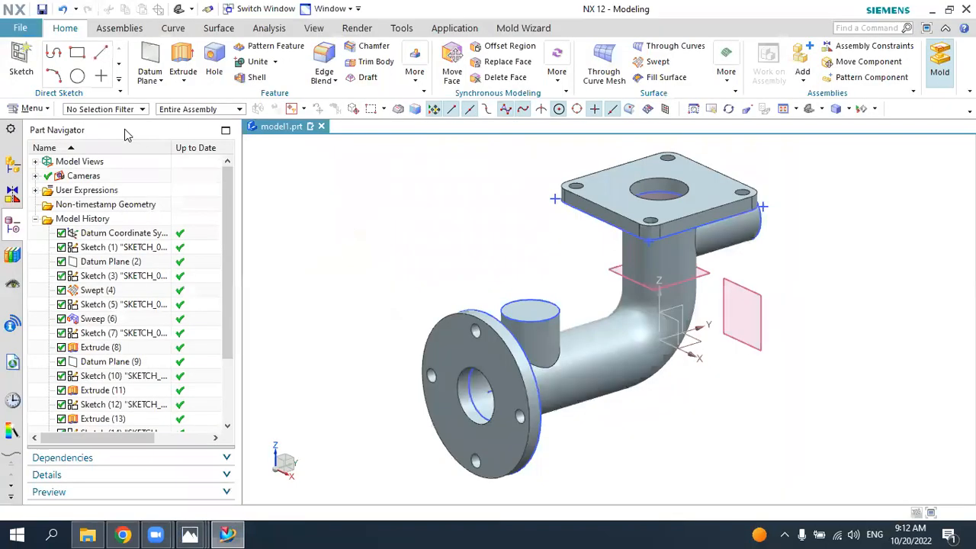
pyautogui.click(23, 58)
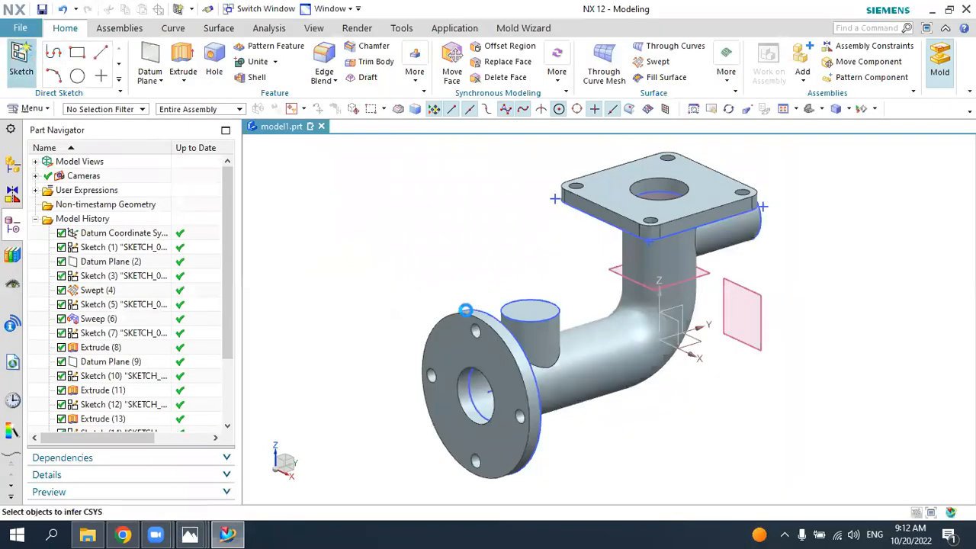
pyautogui.click(509, 312)
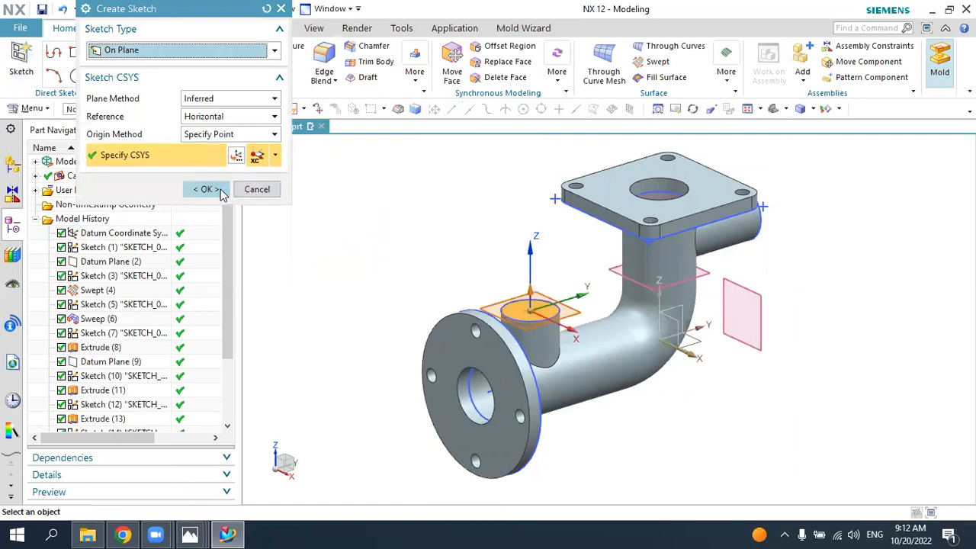
pyautogui.click(204, 189)
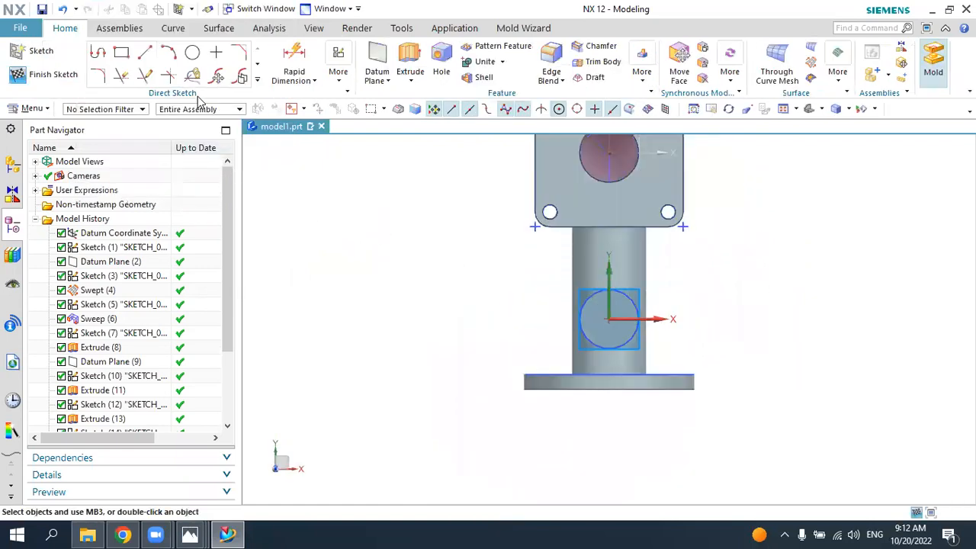
# Step: Sketch a 15 mm diameter circle centered on the sketch origin of the branch face
pyautogui.click(192, 52)
pyautogui.scroll(2, 650, 315)
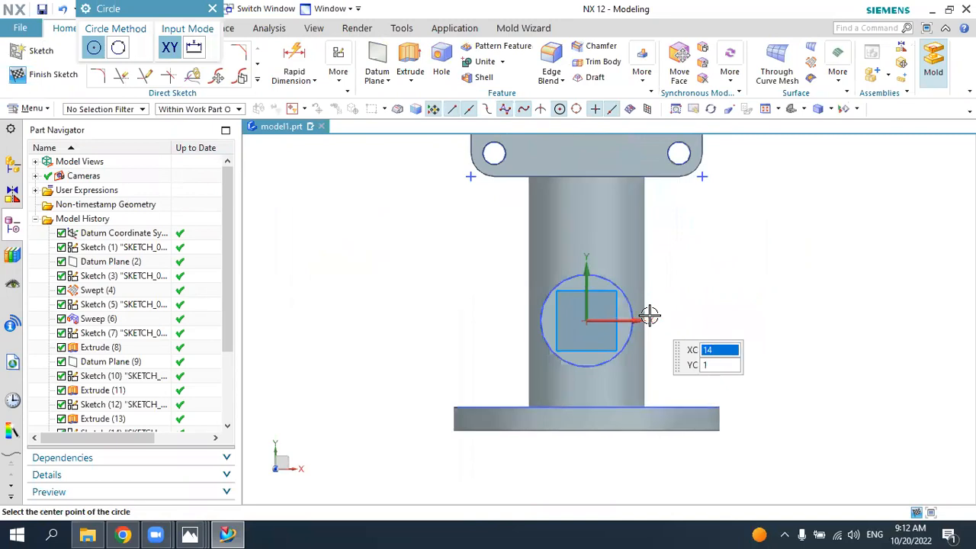
pyautogui.scroll(3, 628, 315)
pyautogui.click(586, 320)
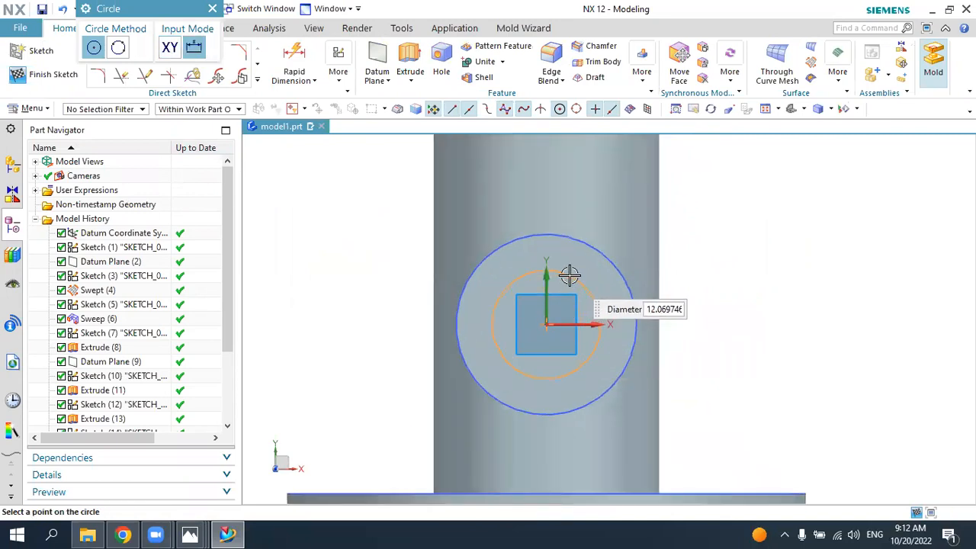
pyautogui.write('1')
pyautogui.press('Return')
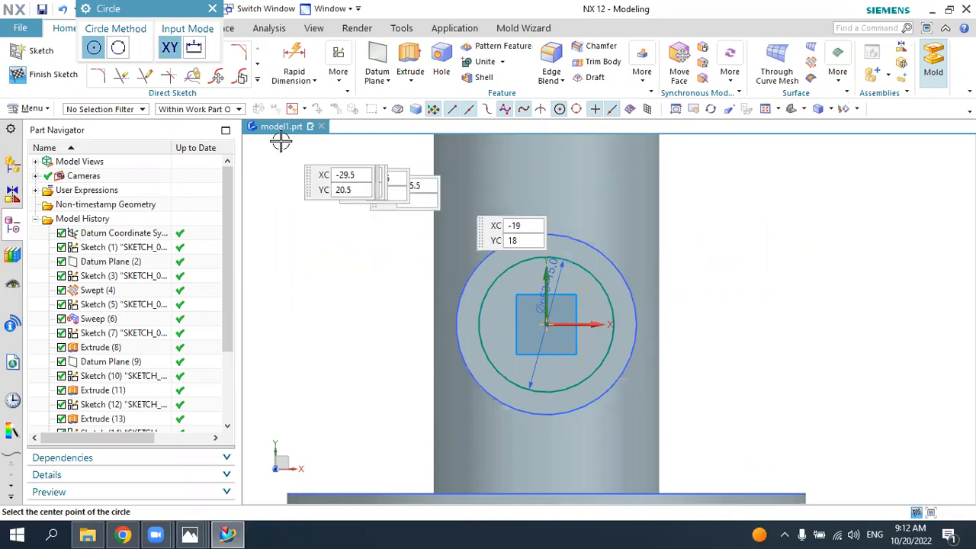
pyautogui.press('Escape')
# Step: Extrude the 15 mm circle down until the selected inner face of the pipe, subtracting it from the body
pyautogui.click(410, 63)
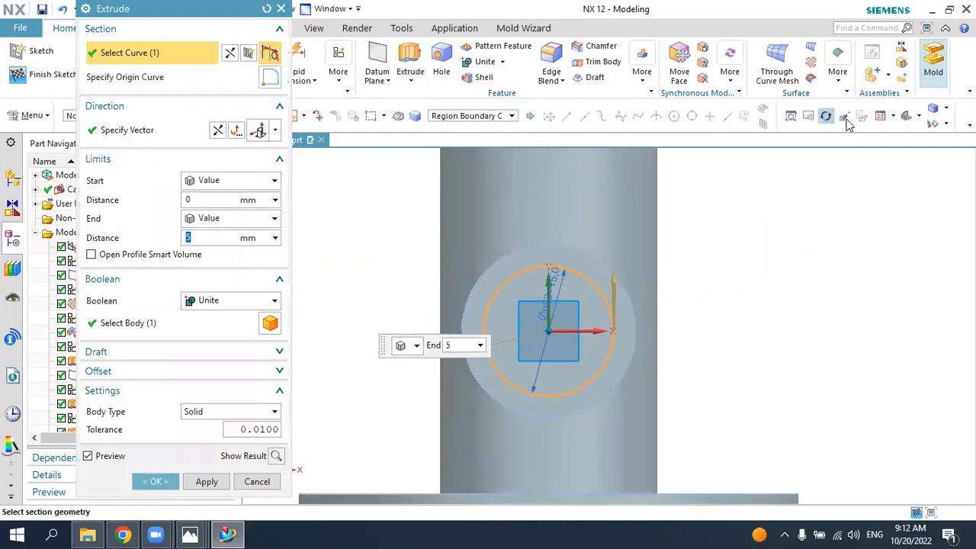
pyautogui.click(906, 119)
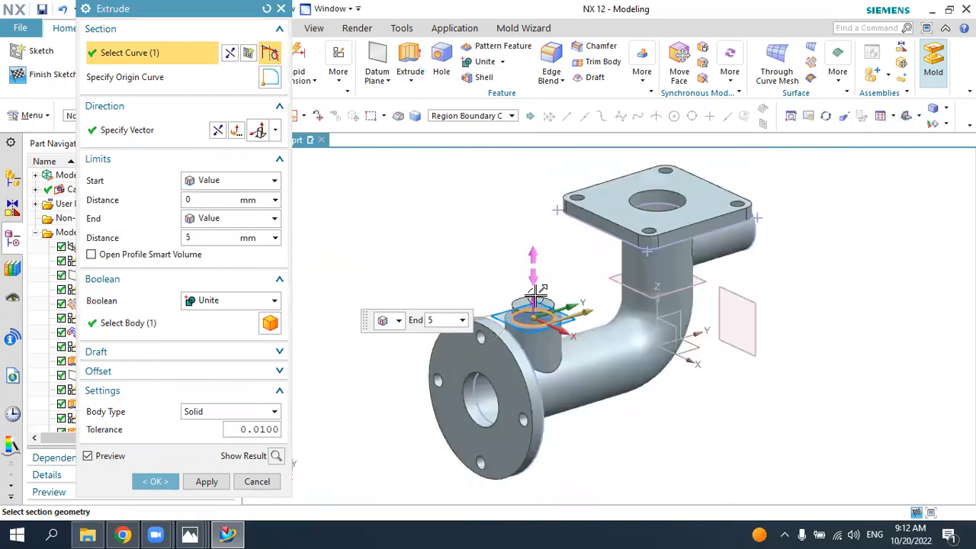
pyautogui.click(219, 218)
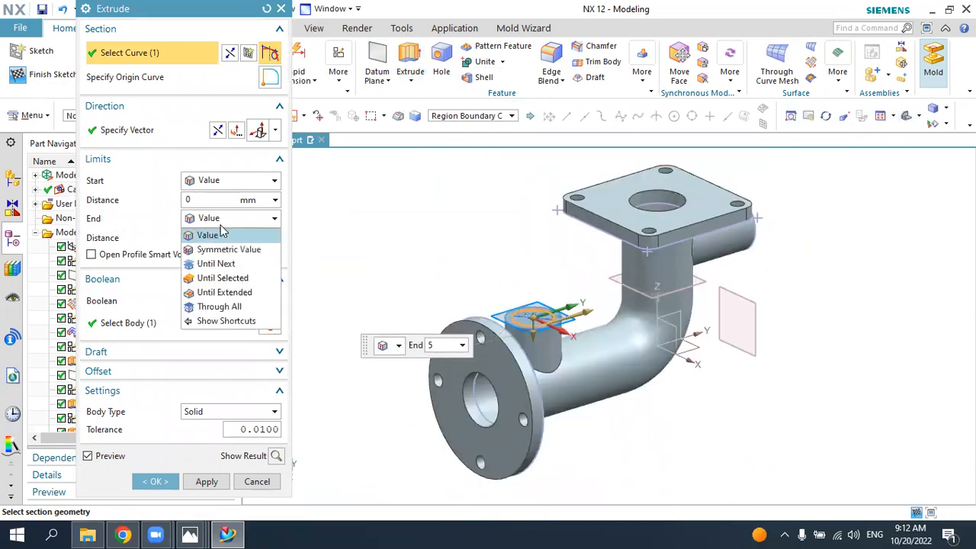
pyautogui.click(225, 279)
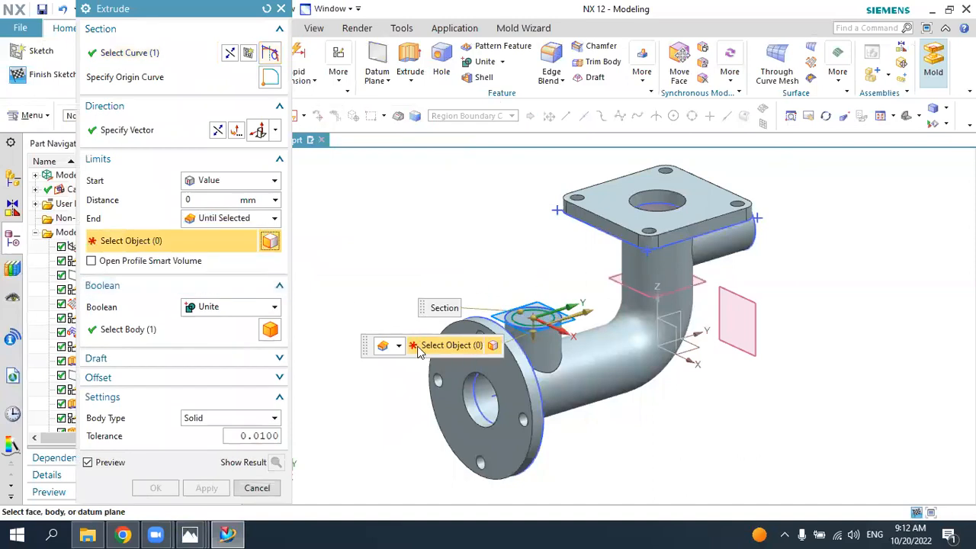
pyautogui.moveTo(422, 380); pyautogui.dragTo(547, 307, button='middle')
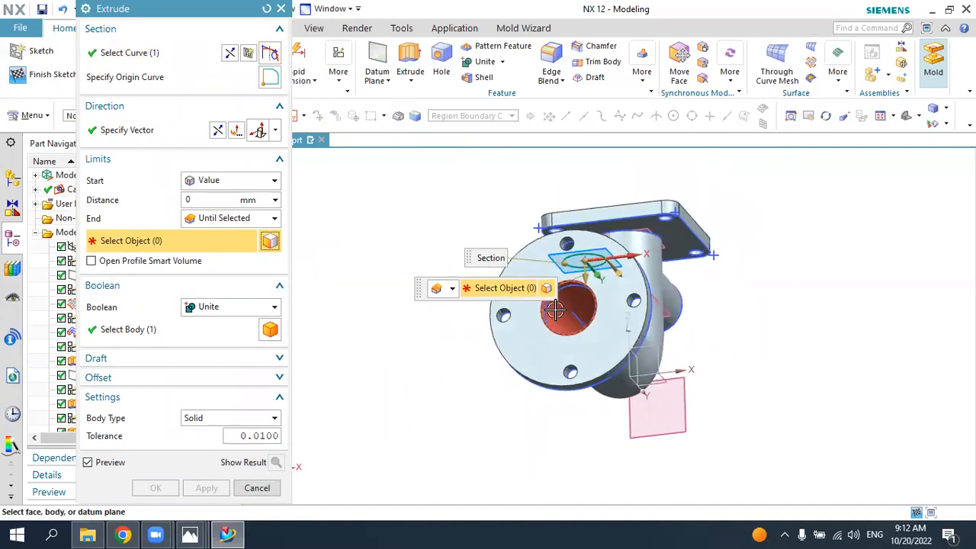
pyautogui.click(555, 309)
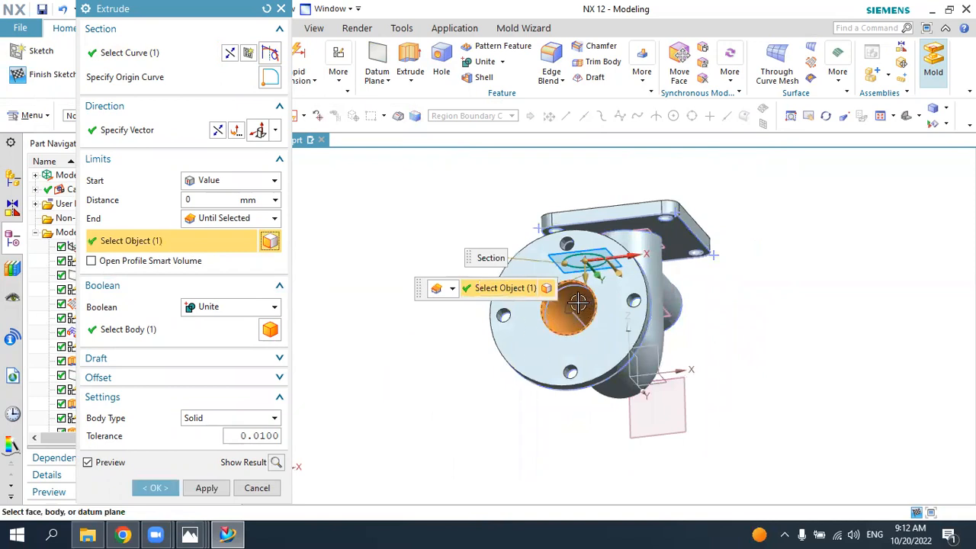
pyautogui.click(229, 316)
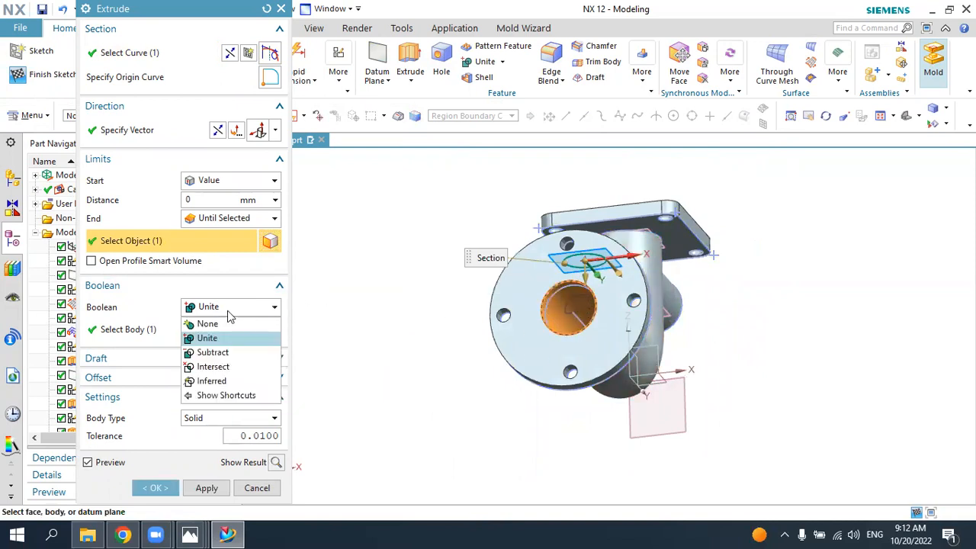
pyautogui.click(220, 349)
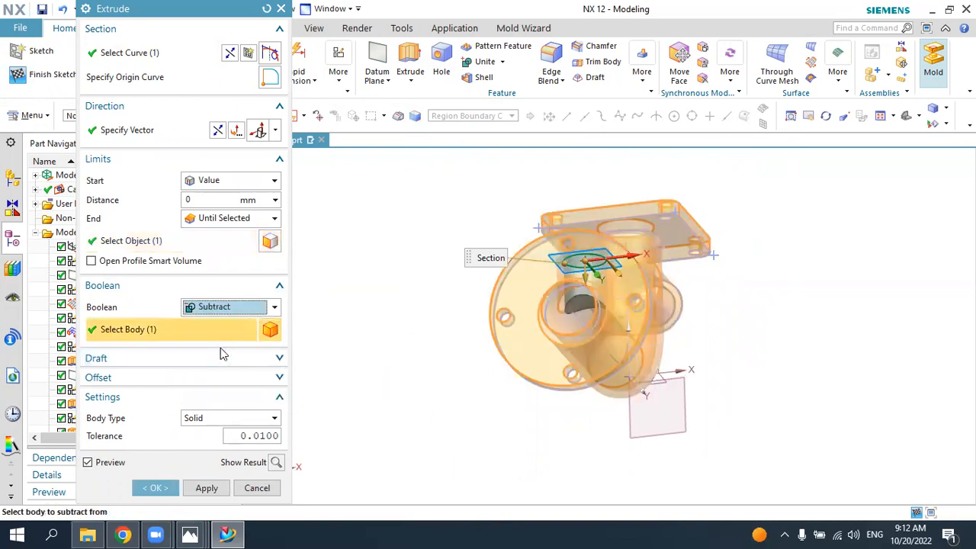
pyautogui.click(156, 488)
pyautogui.moveTo(807, 136); pyautogui.dragTo(603, 282, button='middle')
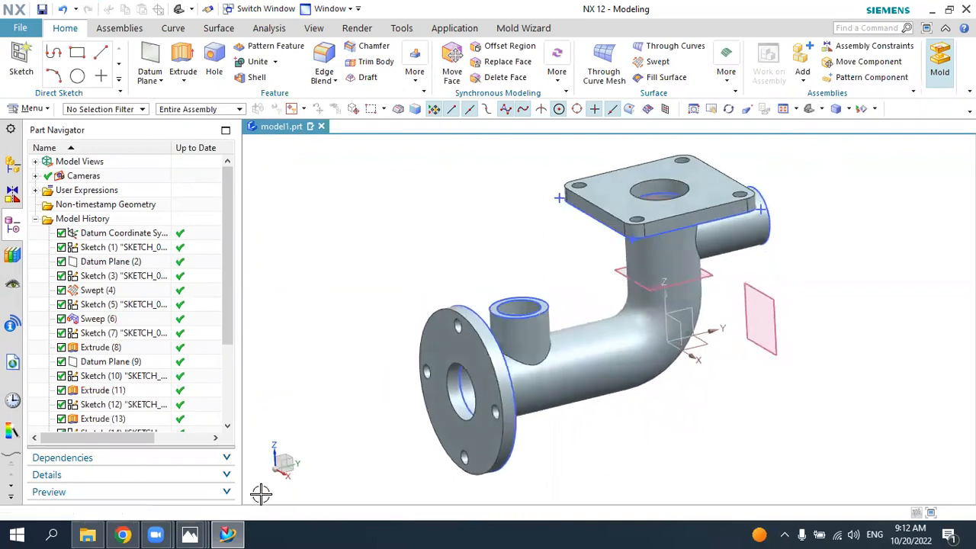
# Step: Check the oval flange in the 5.jpg drawing and start a new sketch on the branch's ring-shaped end face
pyautogui.click(228, 535)
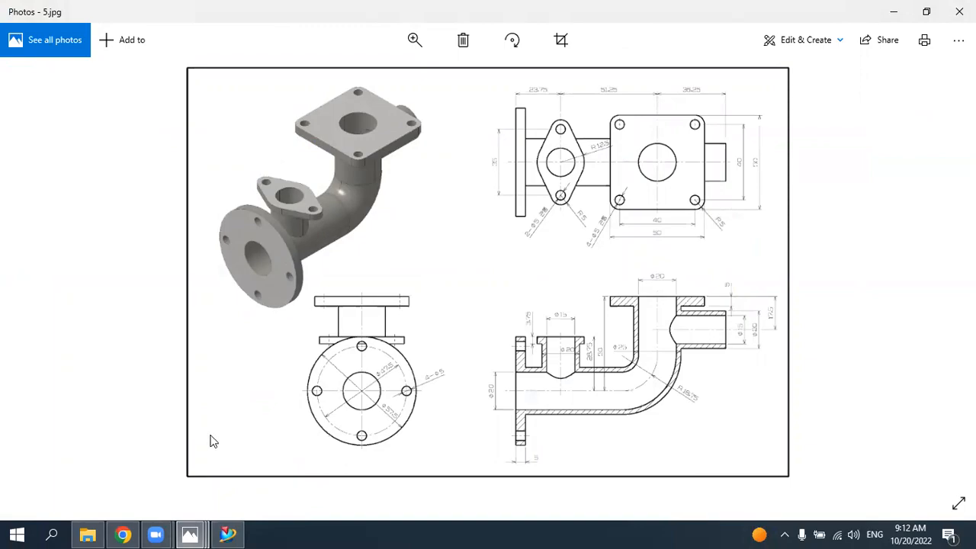
pyautogui.click(228, 535)
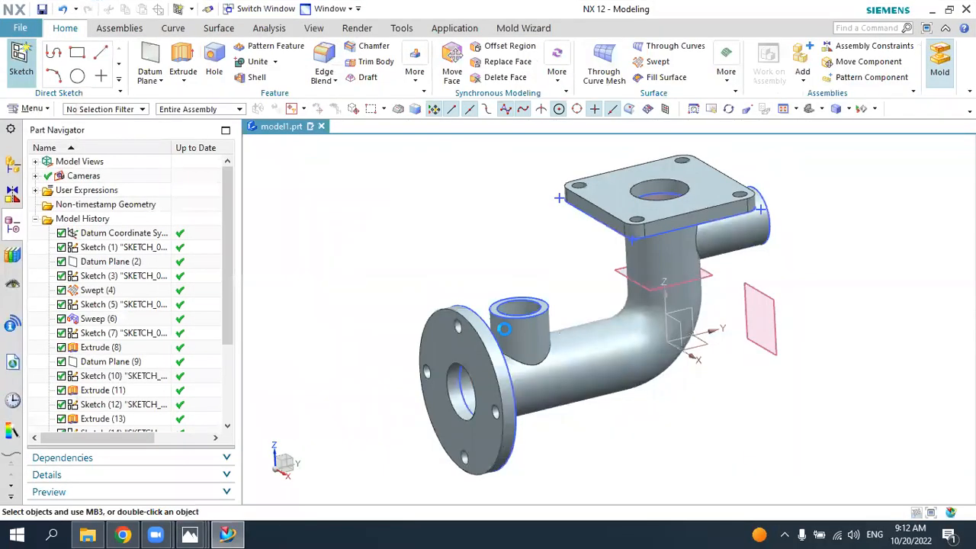
pyautogui.scroll(-1, 509, 313)
pyautogui.scroll(3, 509, 313)
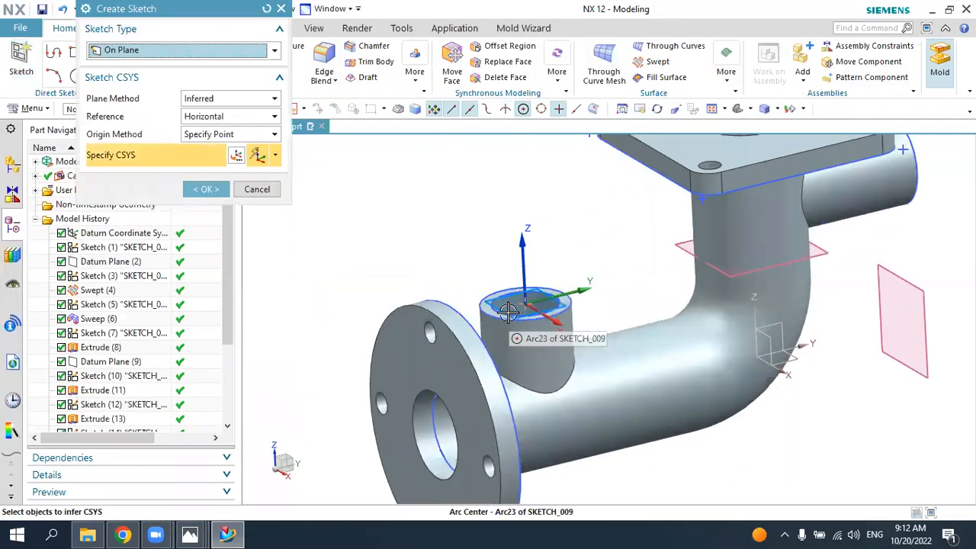
pyautogui.click(511, 309)
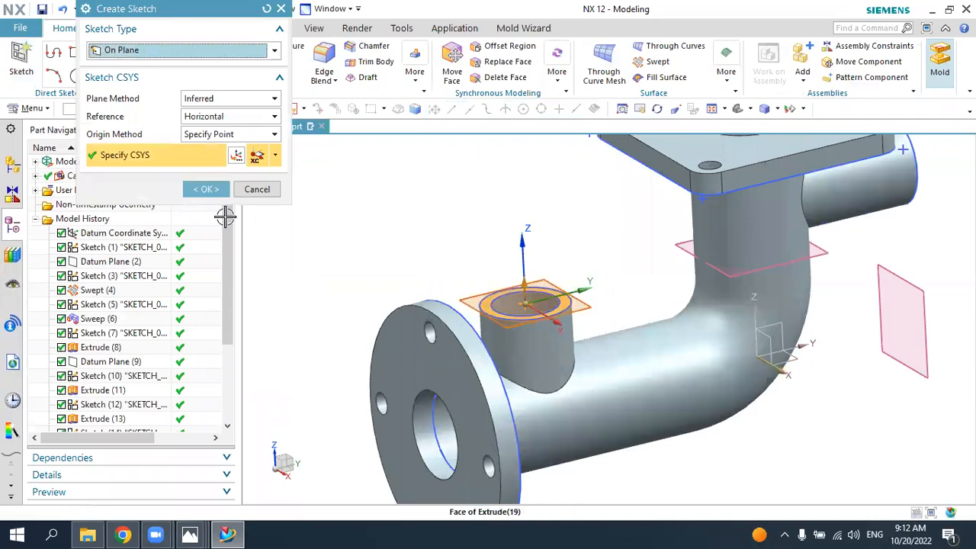
pyautogui.click(220, 191)
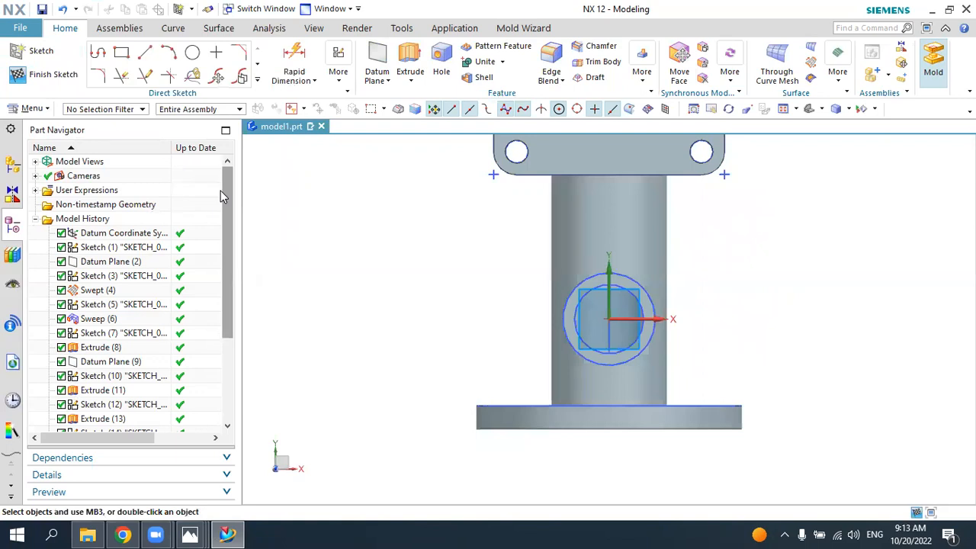
# Step: Sketch a 25 mm diameter circle centered on the sketch origin around the branch
pyautogui.click(192, 52)
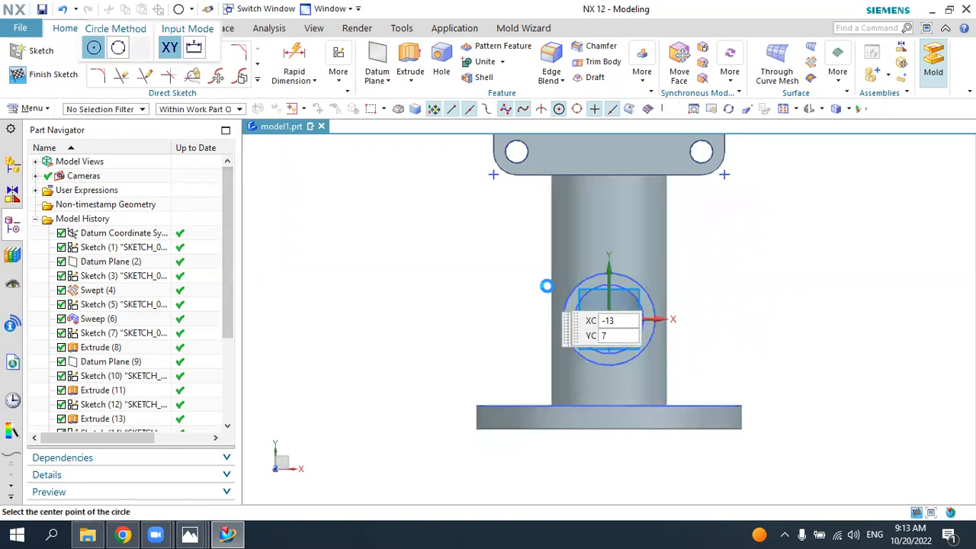
pyautogui.click(614, 307)
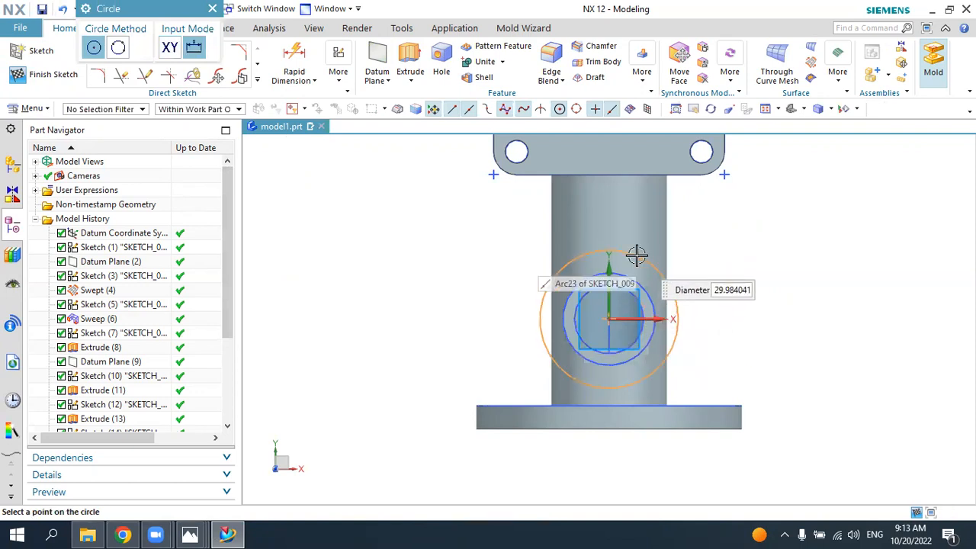
pyautogui.write('2')
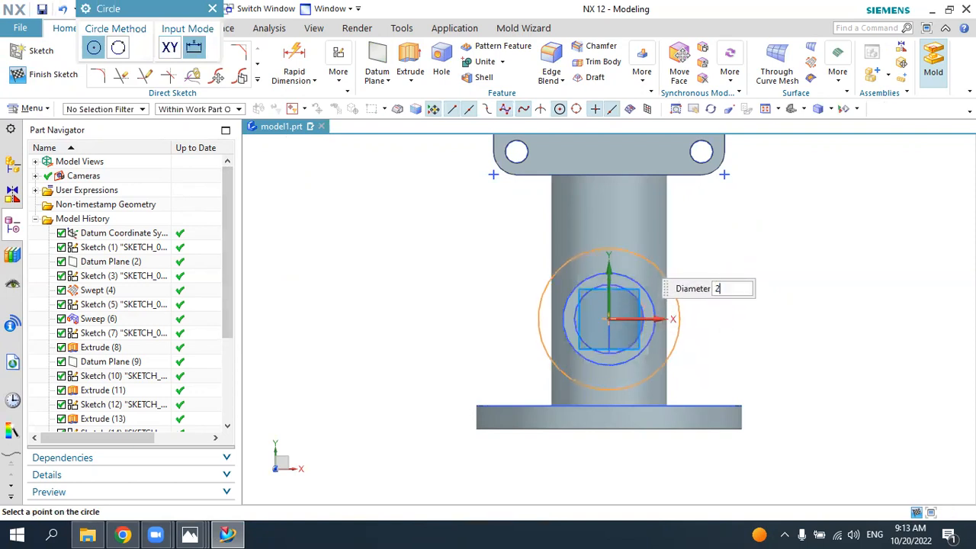
pyautogui.write('5')
pyautogui.press('Return')
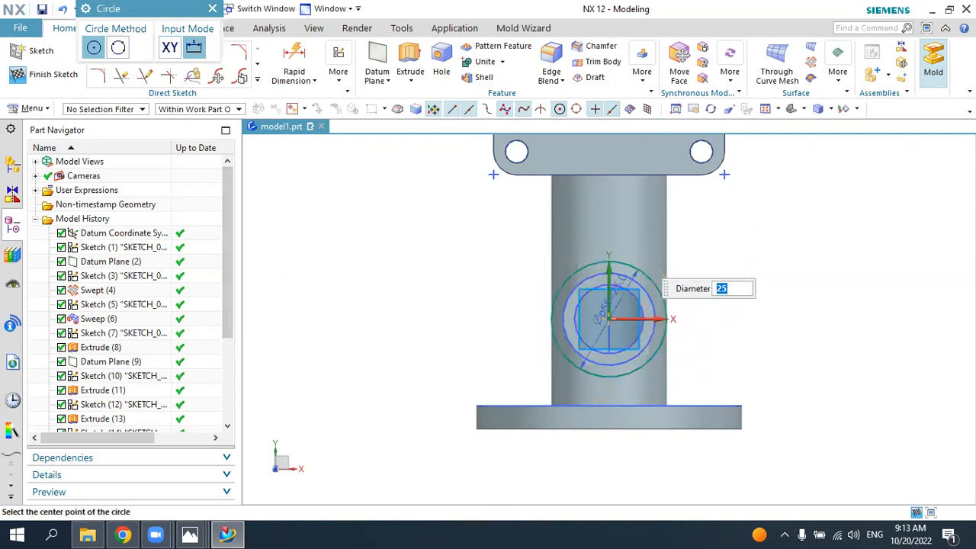
pyautogui.press('Escape')
# Step: Sketch two 10 mm diameter circles, one on each side of the 25 mm circle near the horizontal axis
pyautogui.scroll(2, 616, 339)
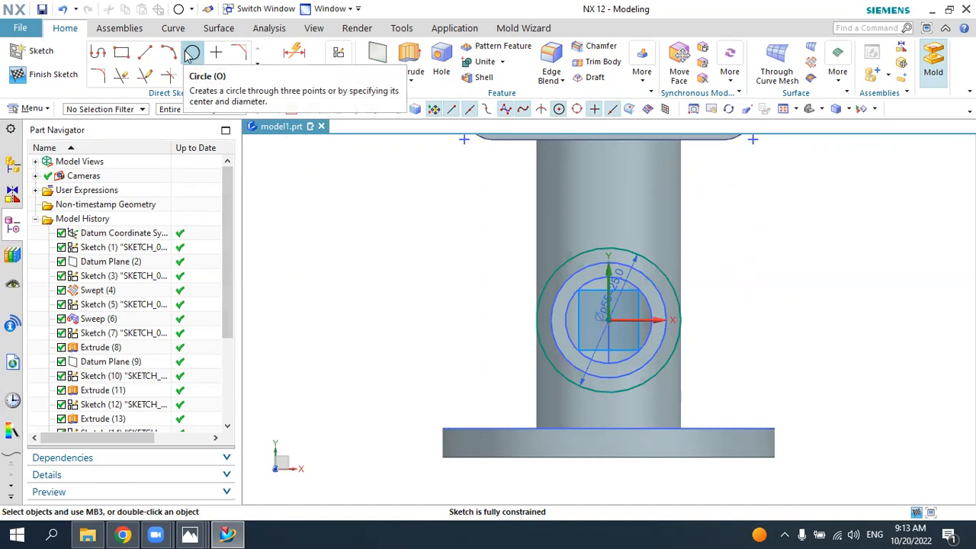
pyautogui.click(191, 53)
pyautogui.click(451, 324)
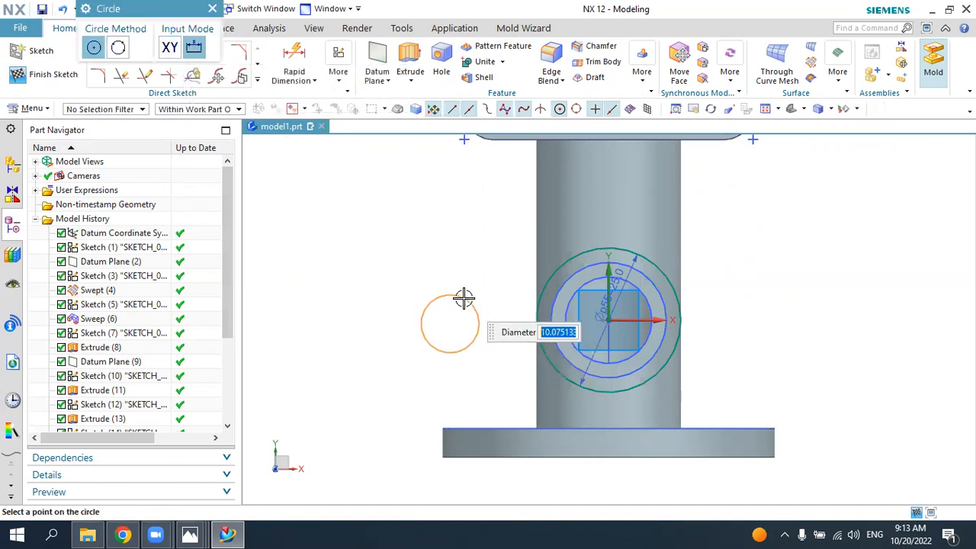
pyautogui.write('10')
pyautogui.press('Return')
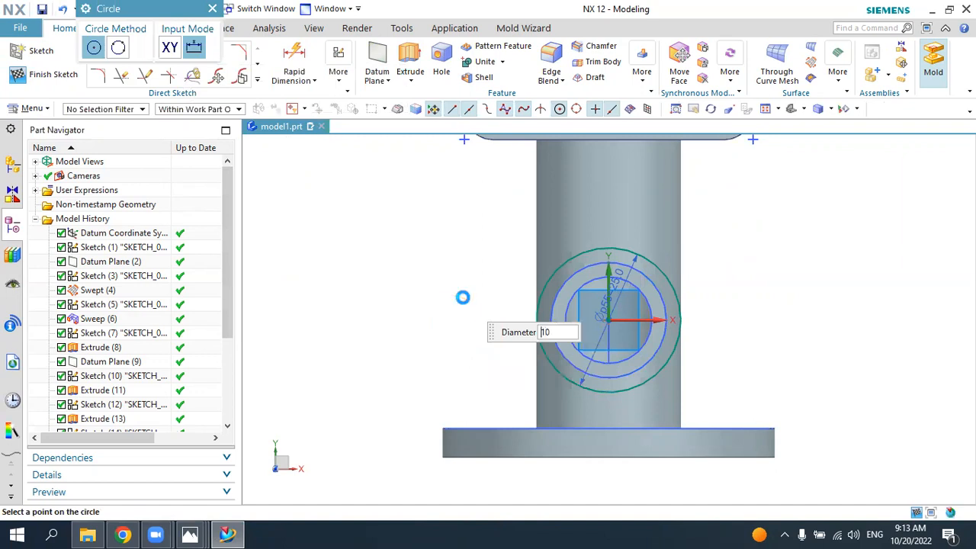
pyautogui.click(801, 319)
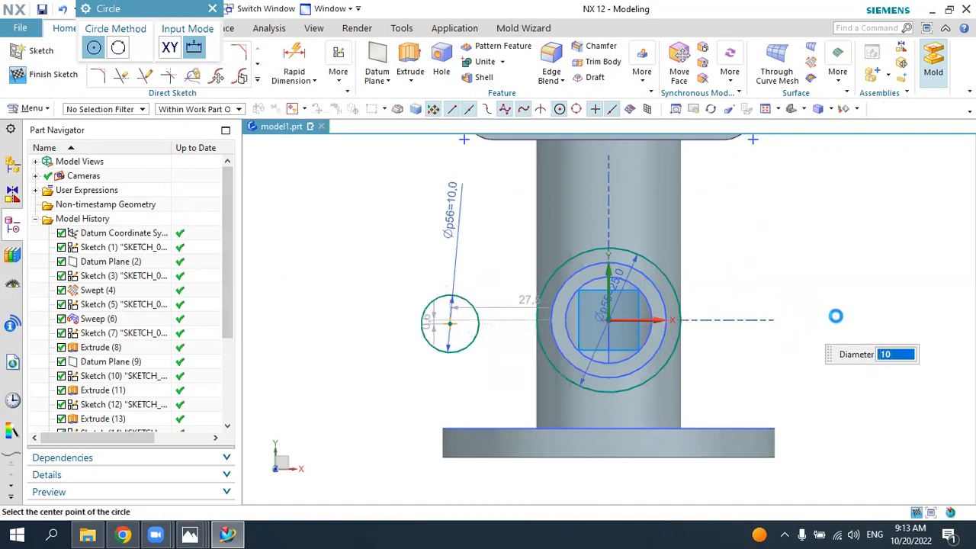
# Step: Constrain the centers of both 10 mm circles to horizontal alignment with the sketch origin
pyautogui.press('Escape')
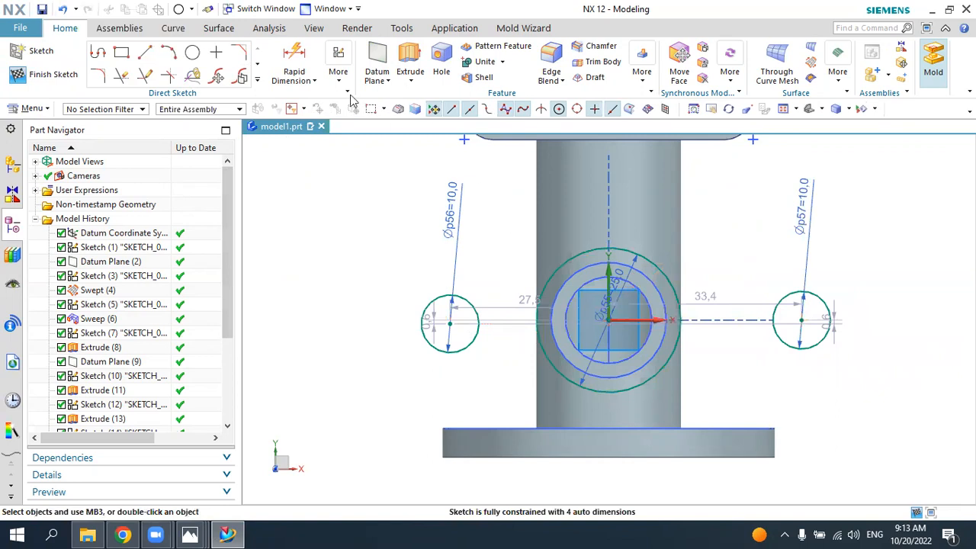
pyautogui.click(349, 95)
pyautogui.click(350, 131)
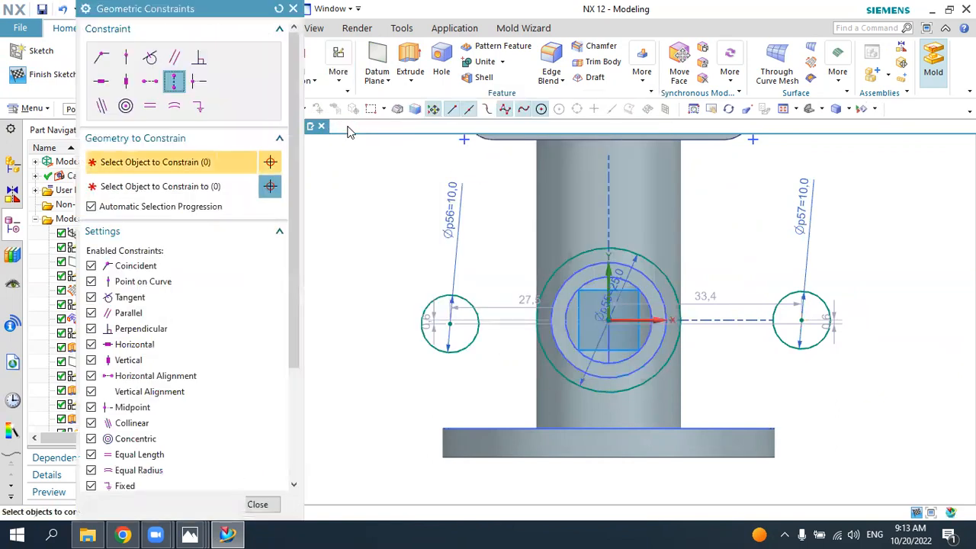
pyautogui.click(149, 81)
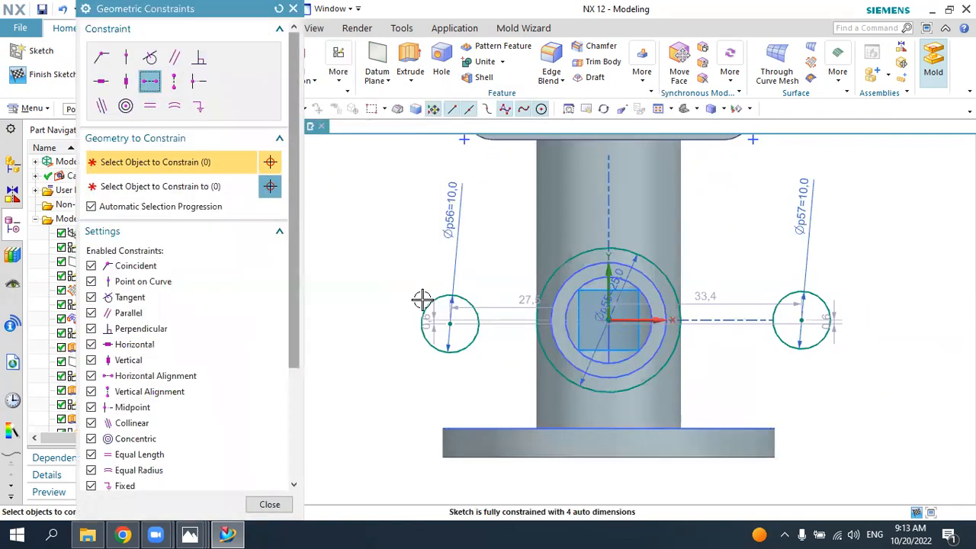
pyautogui.click(450, 324)
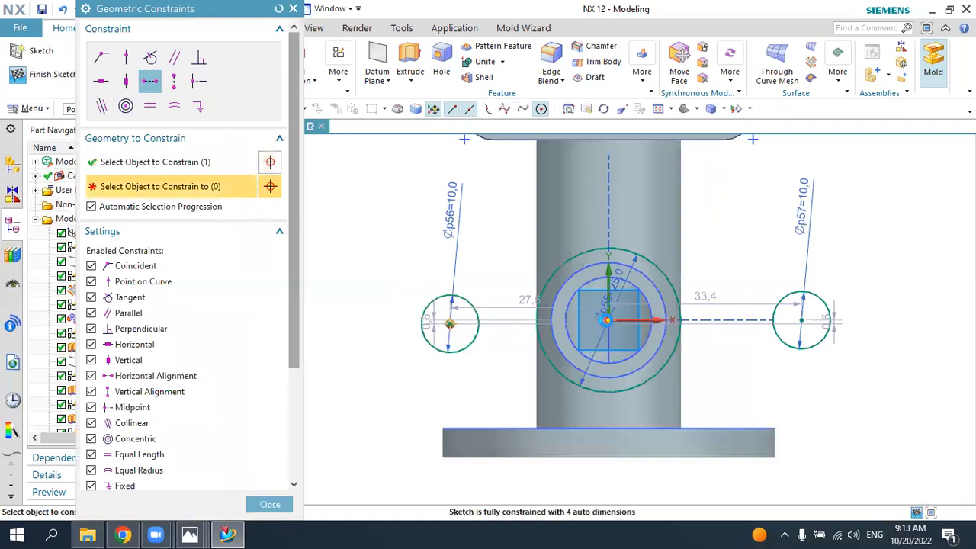
pyautogui.click(608, 320)
pyautogui.click(801, 321)
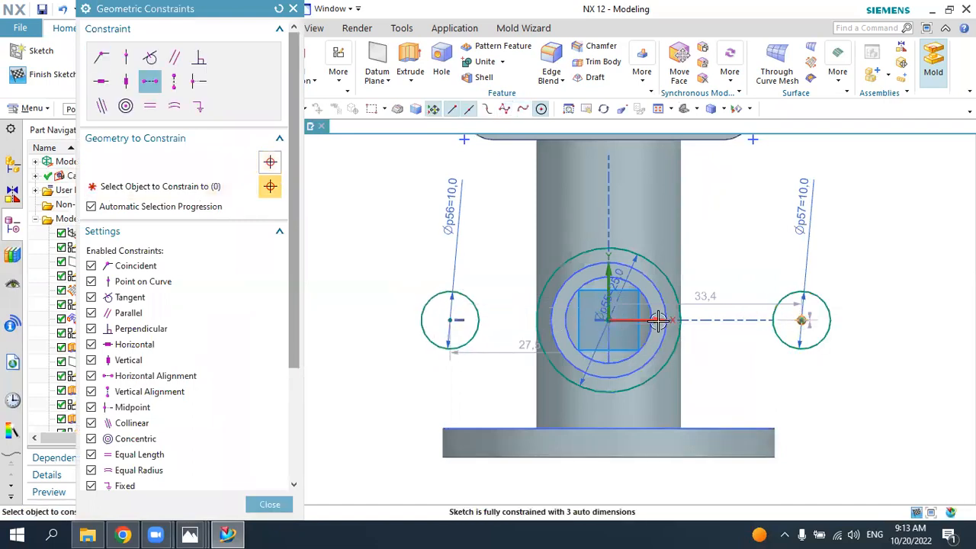
pyautogui.click(610, 321)
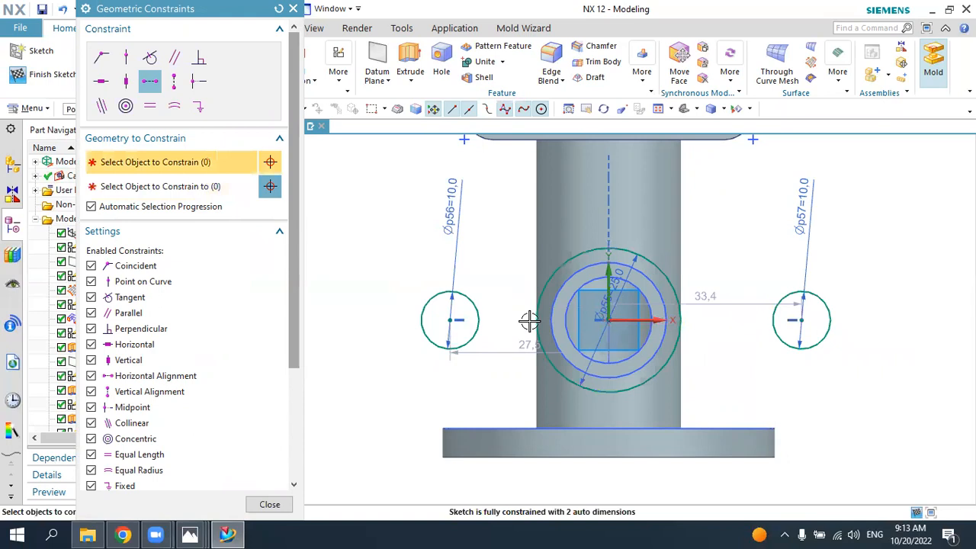
pyautogui.press('Escape')
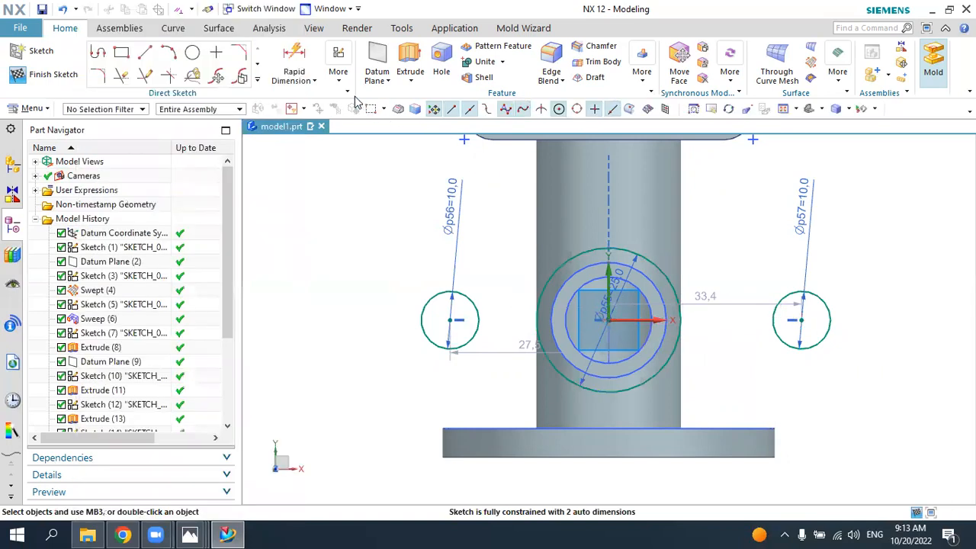
# Step: Make the centers of the two 10 mm circles symmetric about the sketch's vertical axis
pyautogui.click(344, 84)
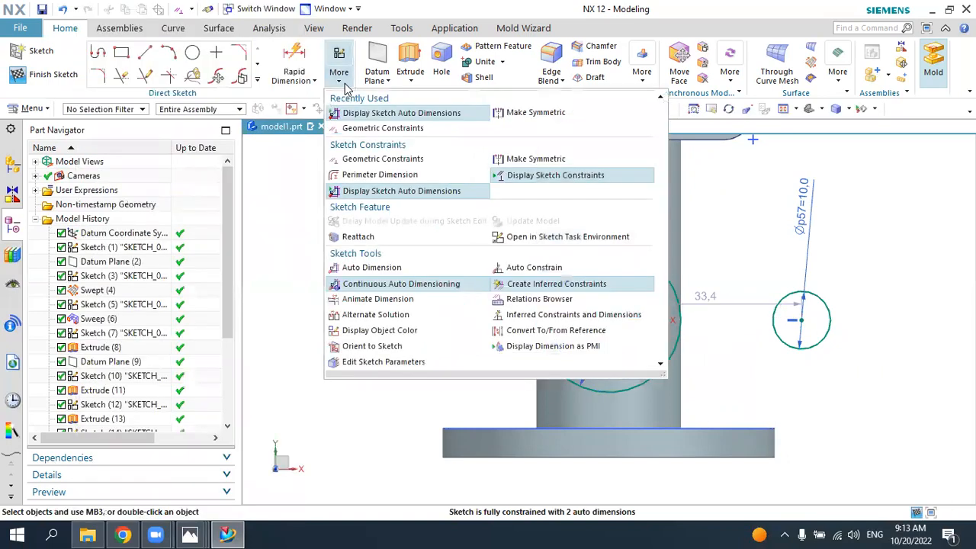
pyautogui.click(526, 105)
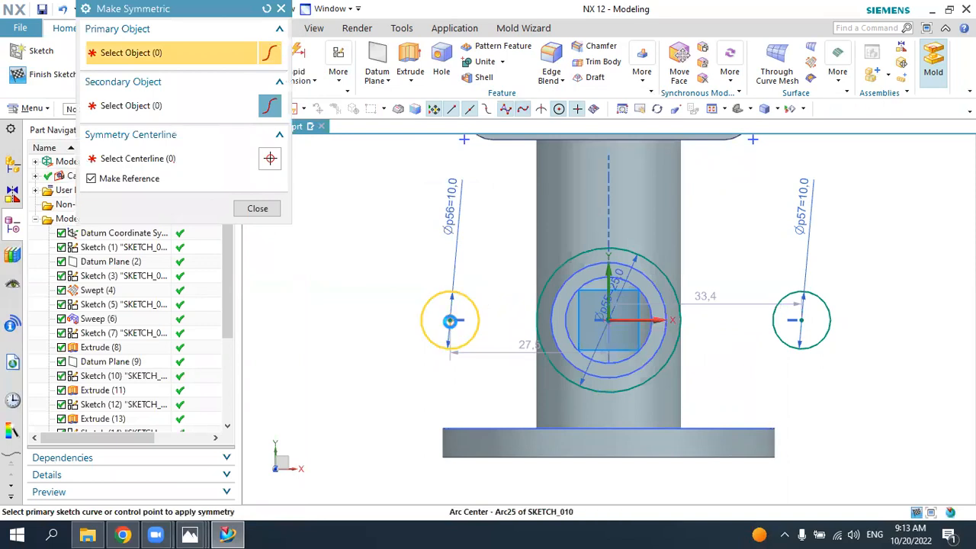
pyautogui.click(450, 320)
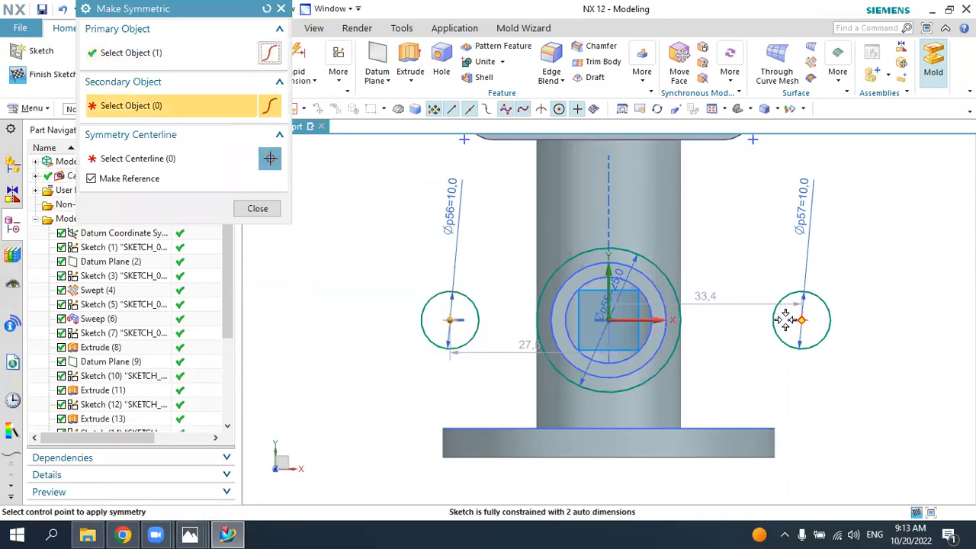
pyautogui.click(608, 278)
pyautogui.middleClick(514, 209)
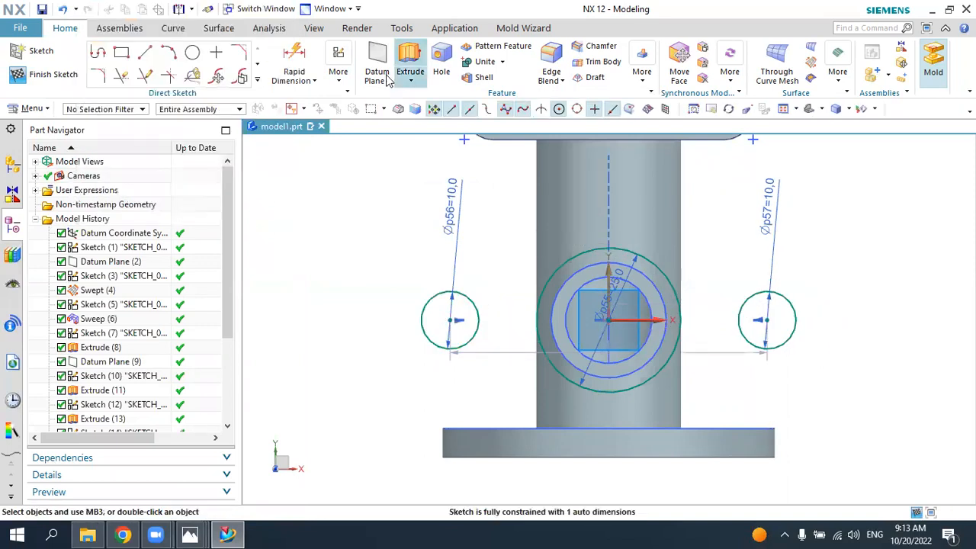
# Step: Dimension the center-to-center distance between the two 10 mm circles and set it to 35 mm
pyautogui.click(293, 61)
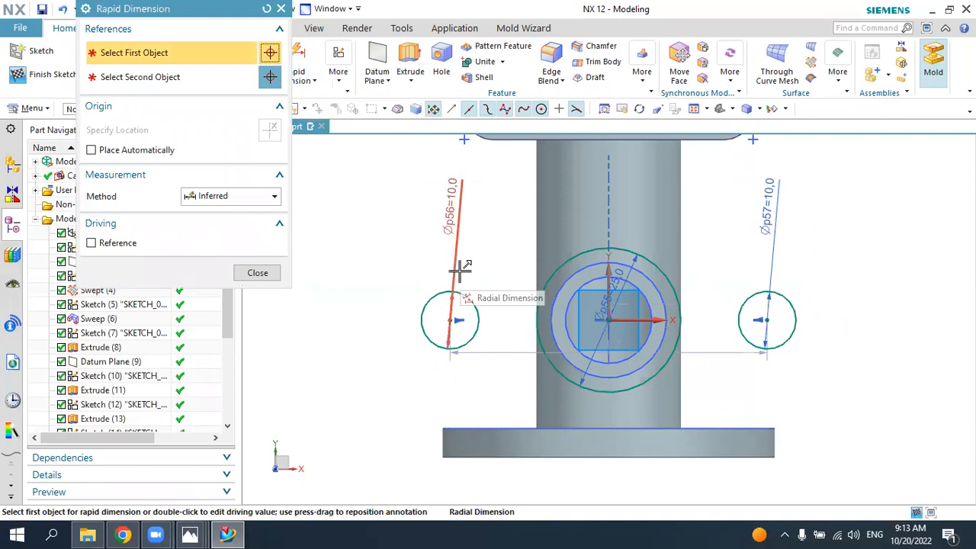
pyautogui.click(451, 319)
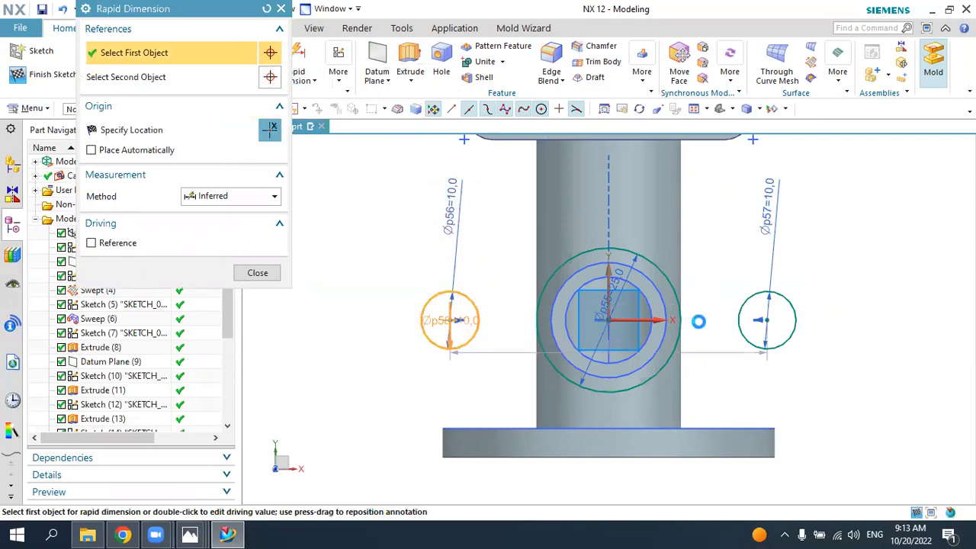
pyautogui.click(768, 318)
pyautogui.click(610, 479)
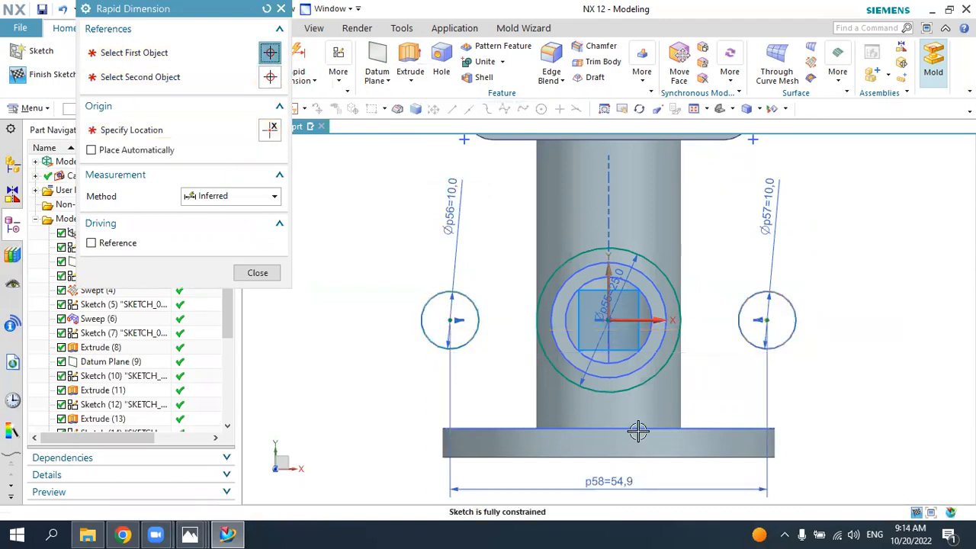
pyautogui.write('35')
pyautogui.press('Return')
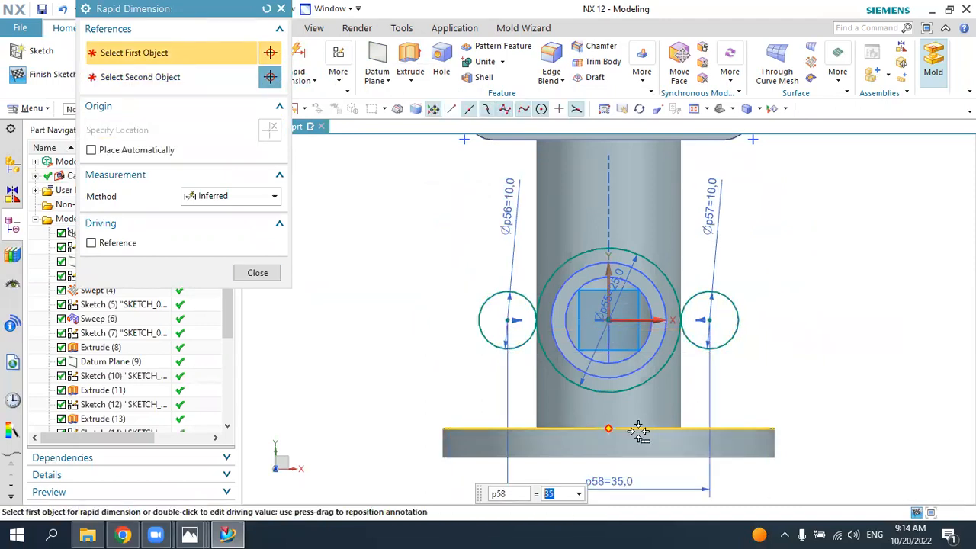
pyautogui.press('Escape')
# Step: Draw both upper tangent lines and the lower-left one between the 25 mm circle and the 10 mm circles
pyautogui.scroll(4, 534, 320)
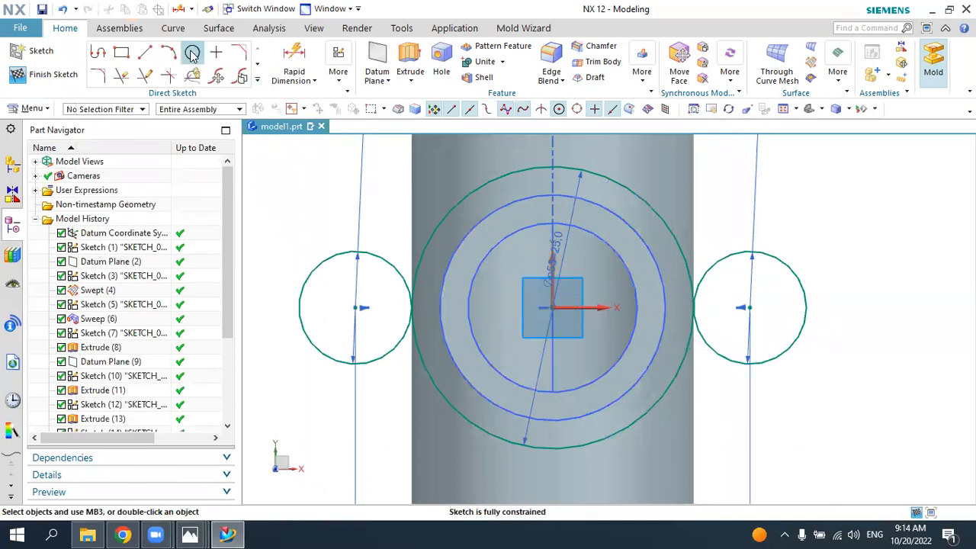
pyautogui.click(145, 52)
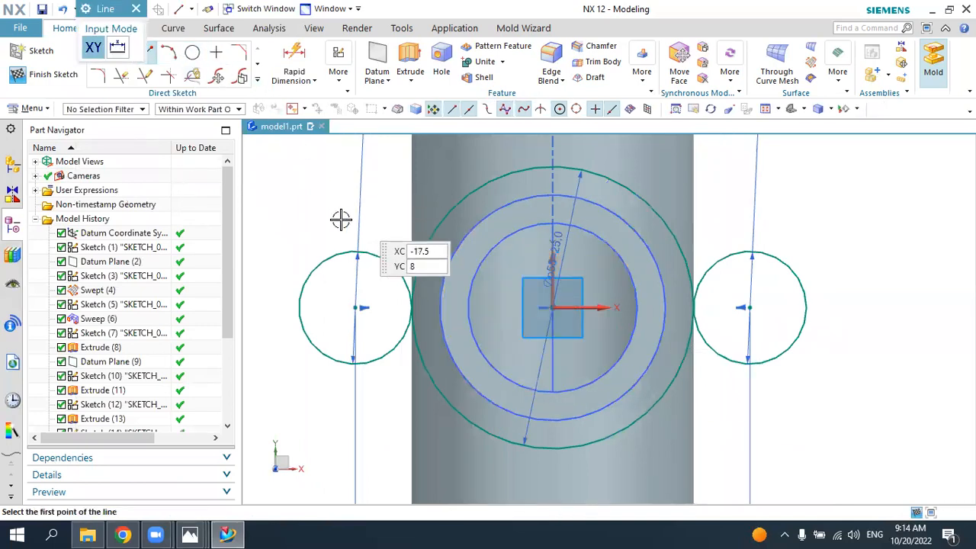
pyautogui.click(330, 256)
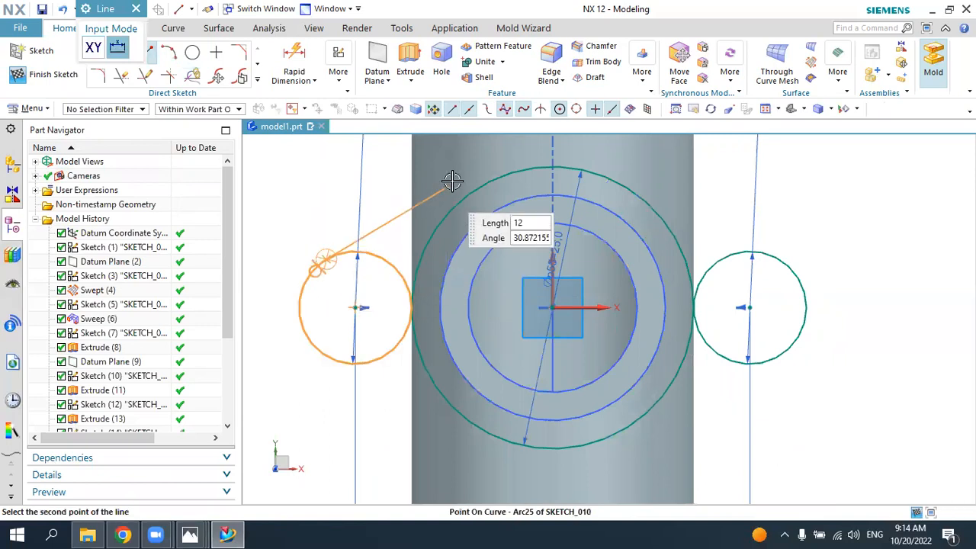
pyautogui.click(506, 166)
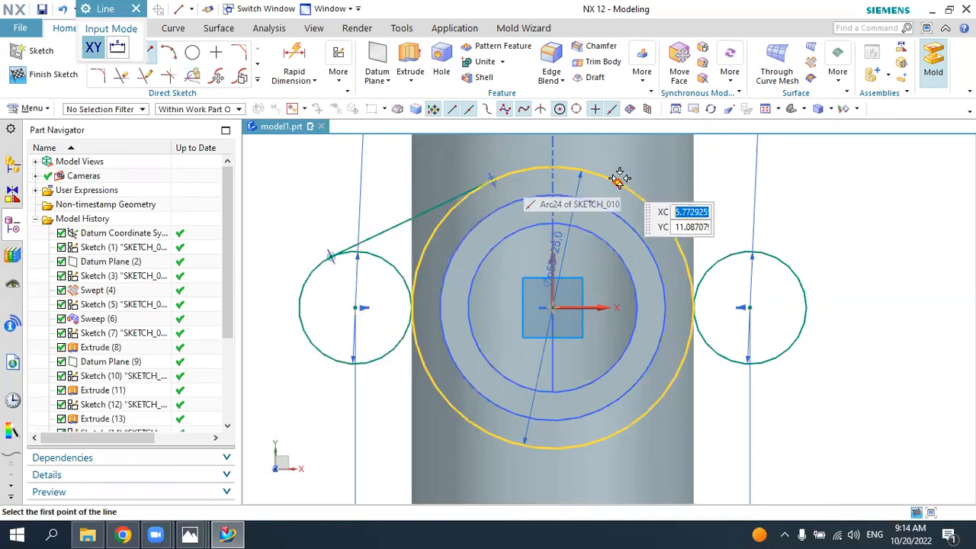
pyautogui.click(620, 178)
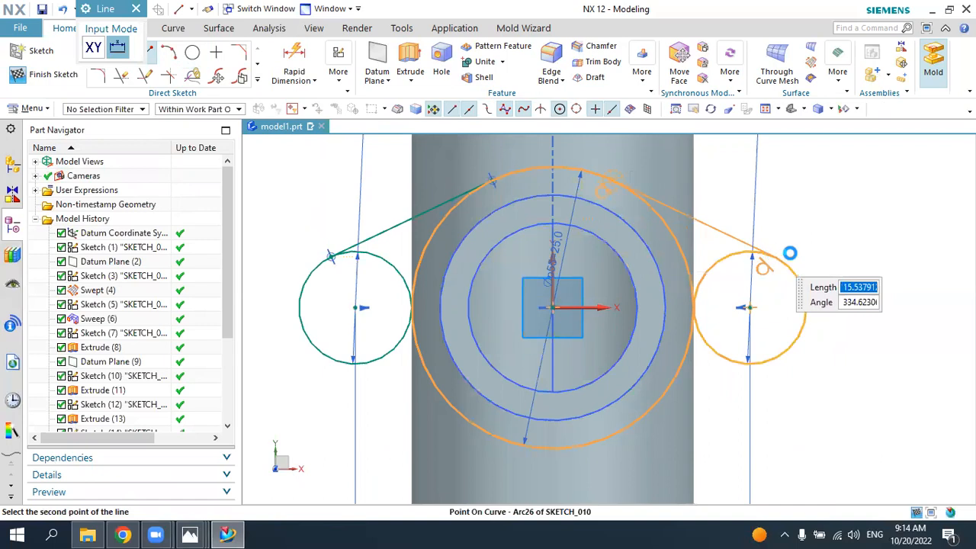
pyautogui.click(790, 253)
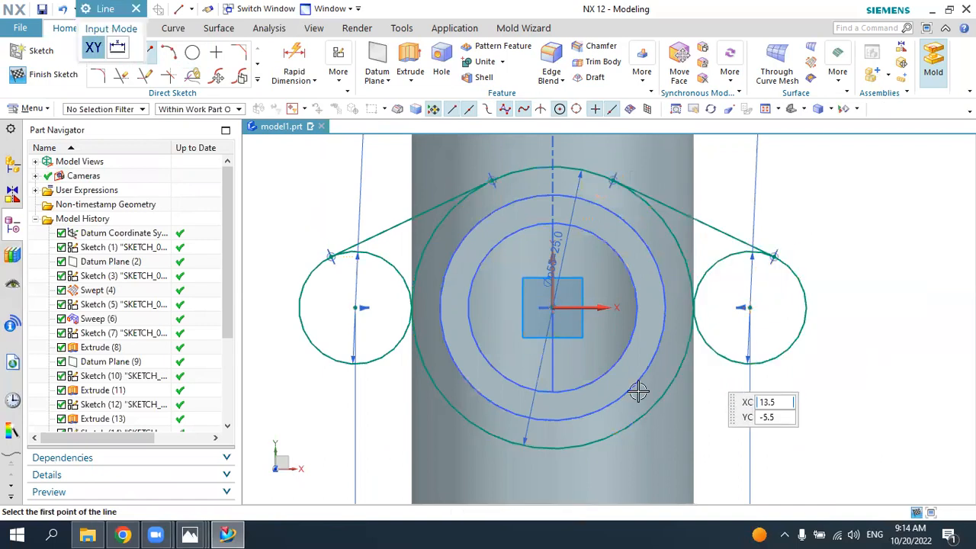
pyautogui.click(346, 364)
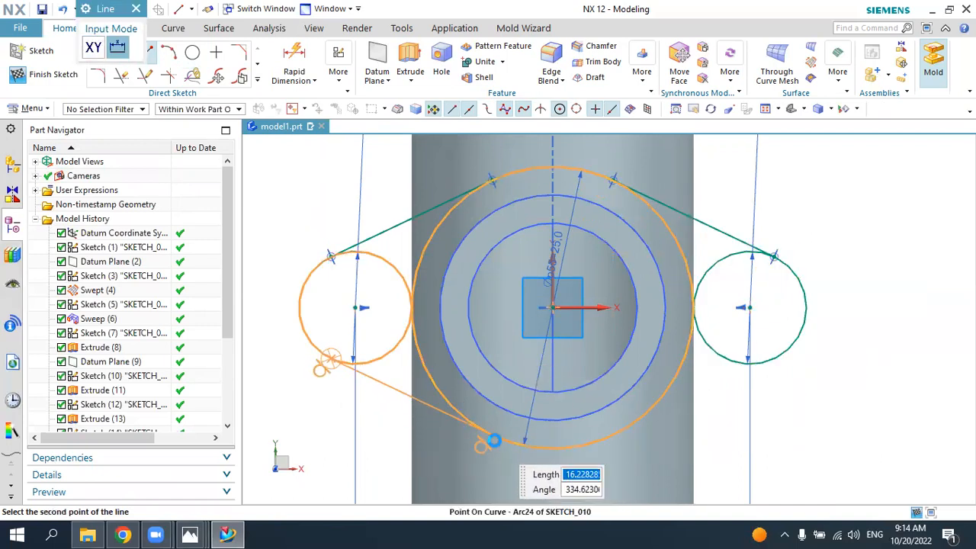
pyautogui.click(494, 440)
pyautogui.click(611, 438)
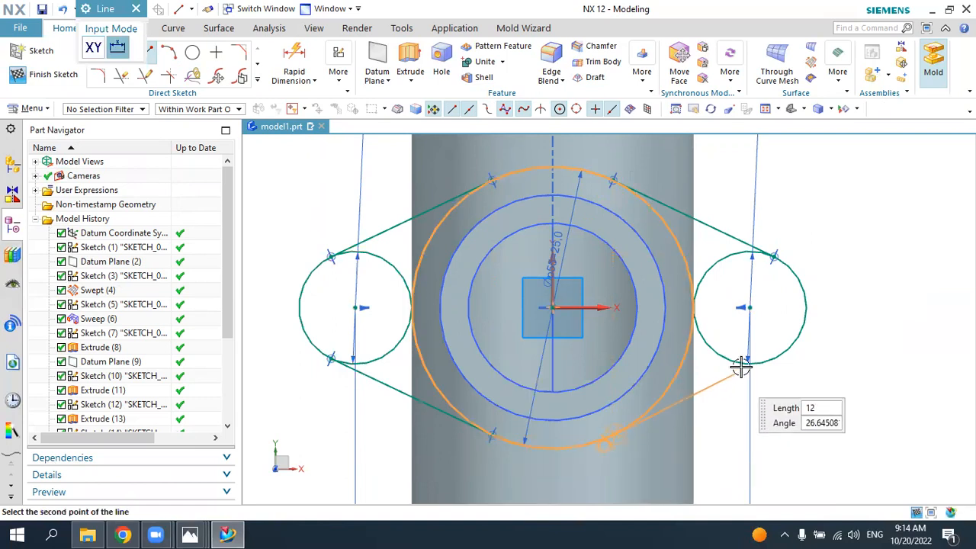
pyautogui.click(766, 362)
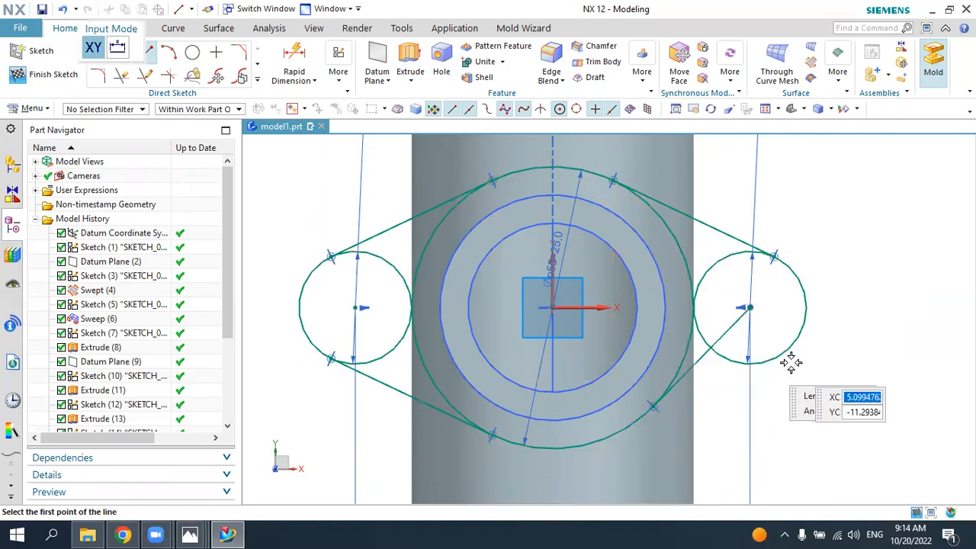
pyautogui.hotkey('ctrl', 'z')
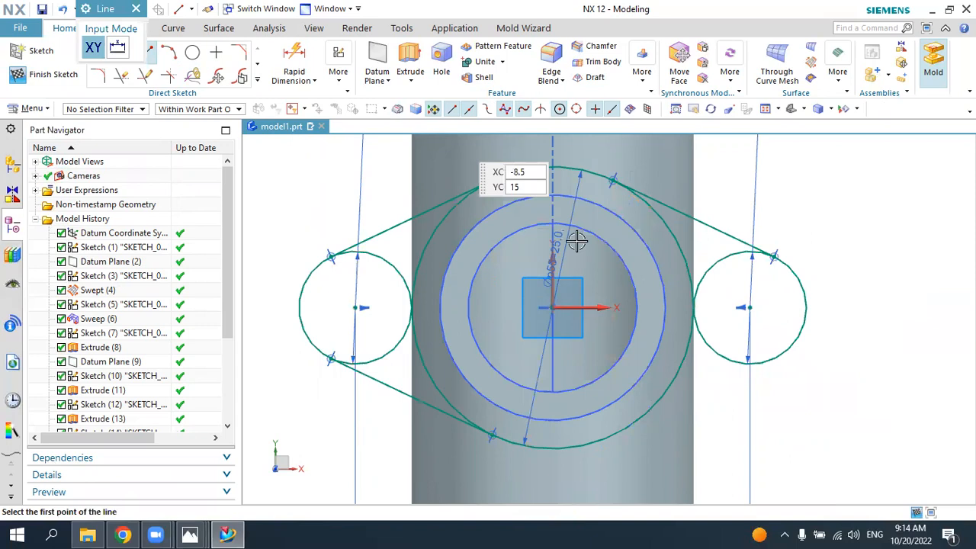
# Step: Draw the lower-right line tangent to the 25 mm circle and the right 10 mm circle
pyautogui.click(600, 444)
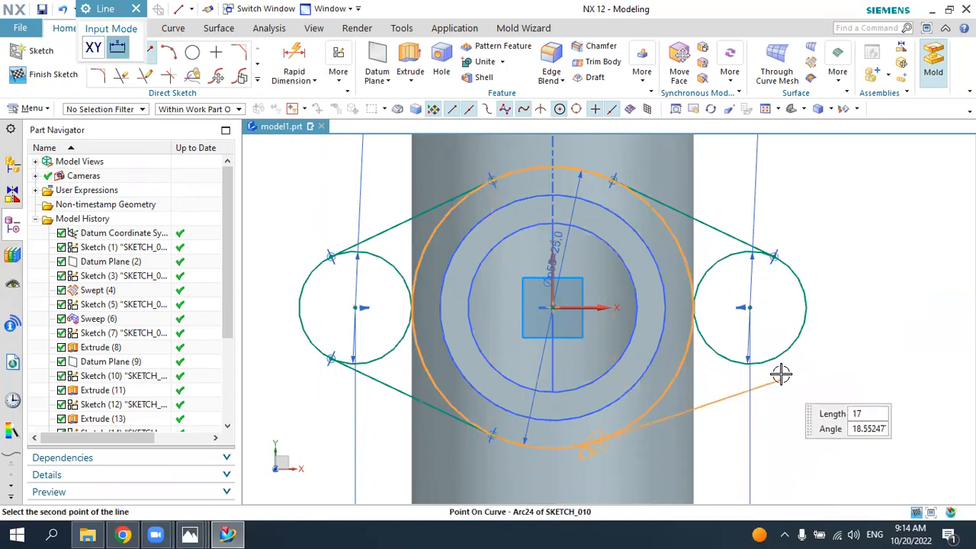
pyautogui.click(753, 369)
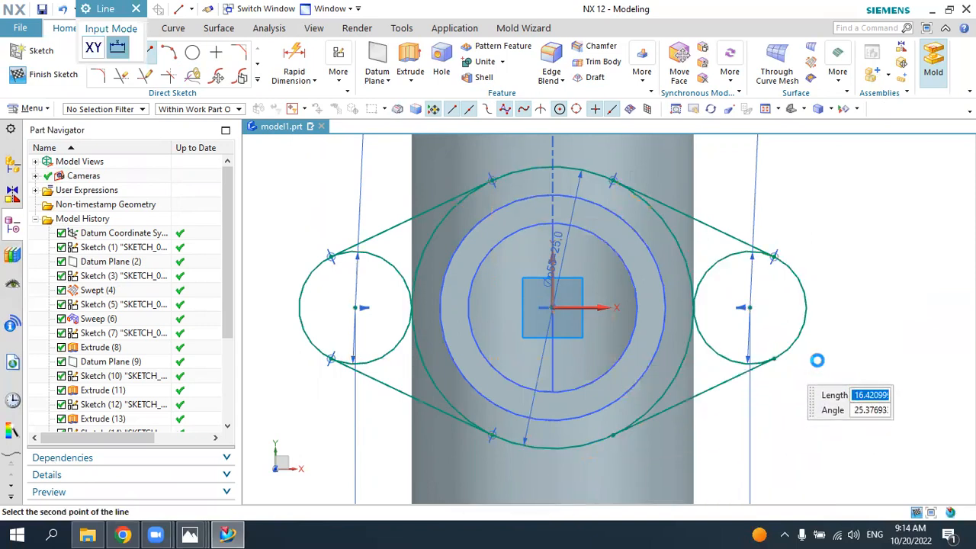
pyautogui.press('Escape')
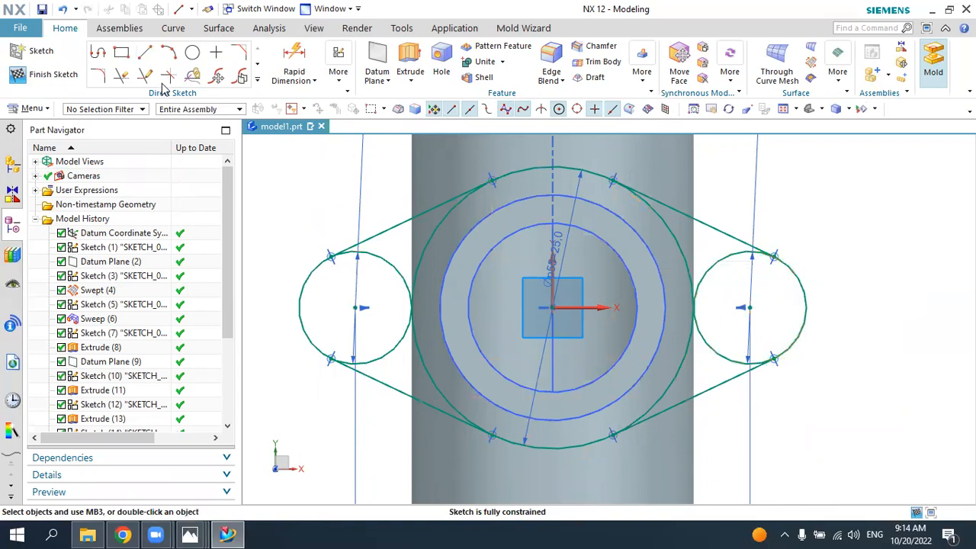
# Step: Trim the inner arcs of the 25 mm and 10 mm circles, leaving only the closed oval flange outline
pyautogui.click(122, 78)
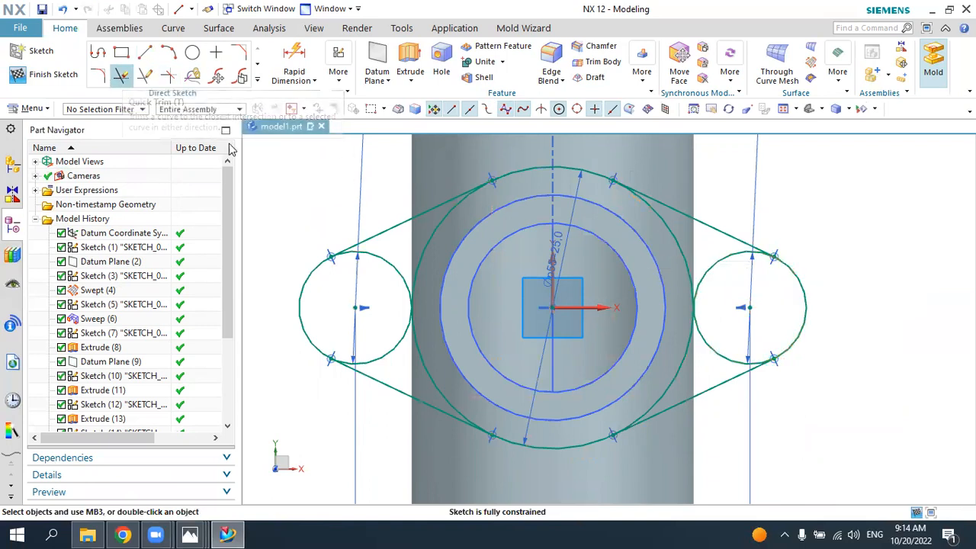
pyautogui.click(371, 258)
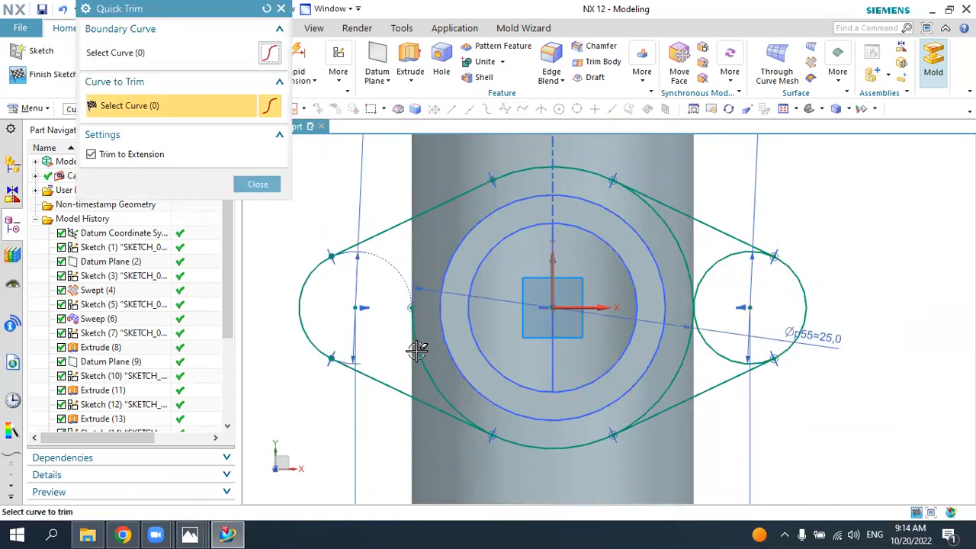
pyautogui.click(681, 391)
pyautogui.click(714, 352)
pyautogui.click(688, 262)
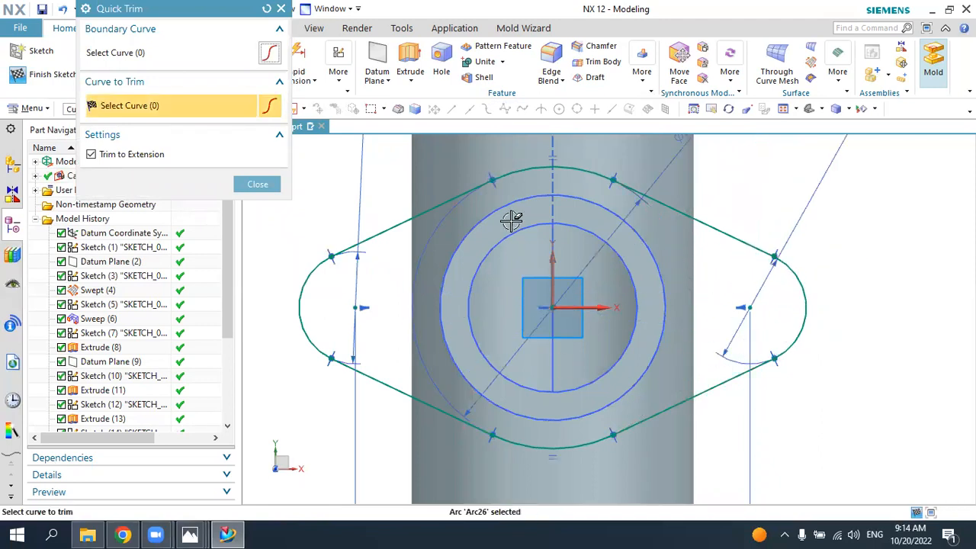
pyautogui.press('Escape')
# Step: Sketch two 5 mm diameter hole circles concentric with the flange outline's rounded end arcs
pyautogui.click(193, 51)
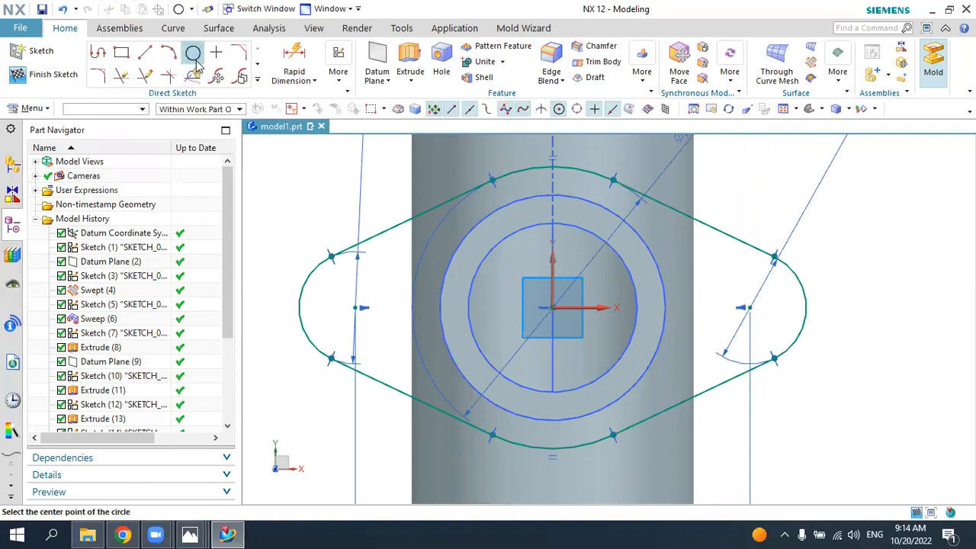
pyautogui.click(356, 307)
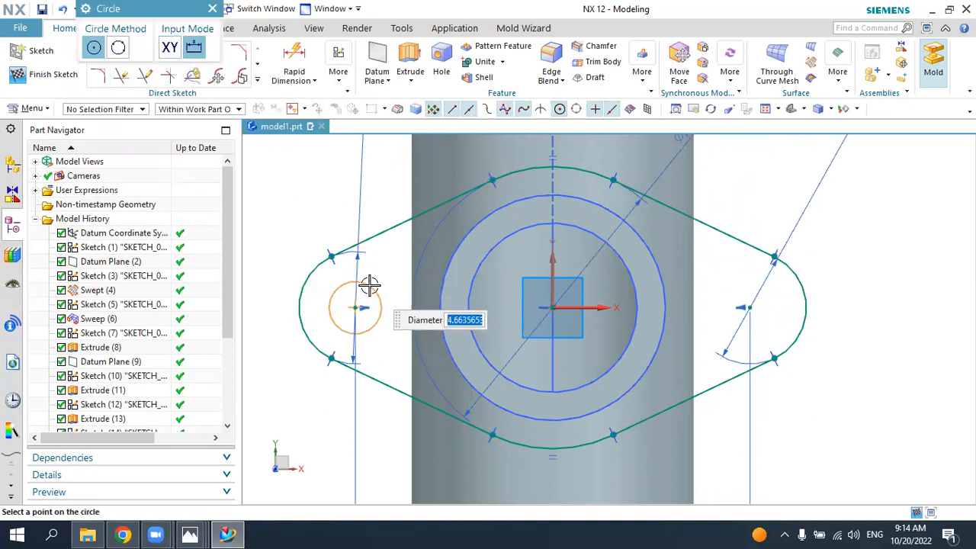
pyautogui.write('5')
pyautogui.press('Return')
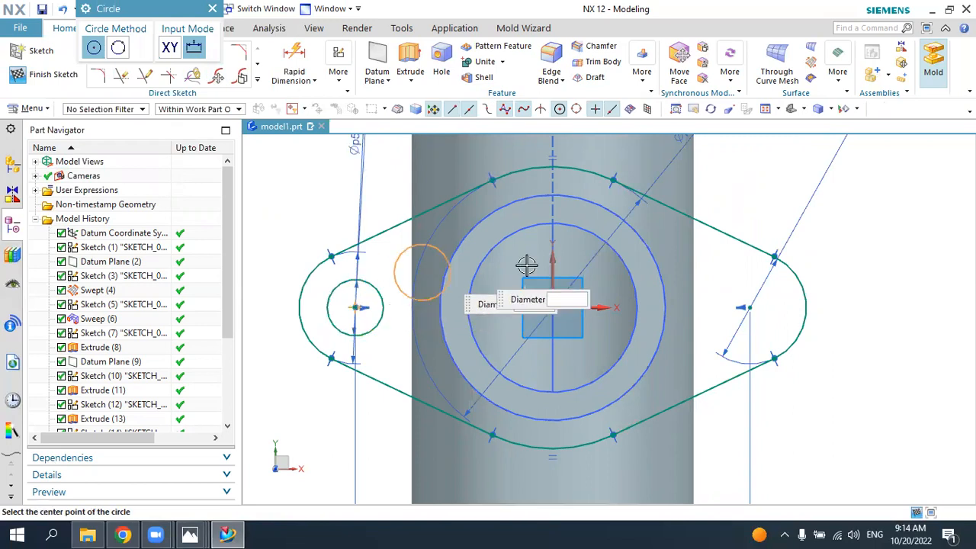
pyautogui.click(750, 307)
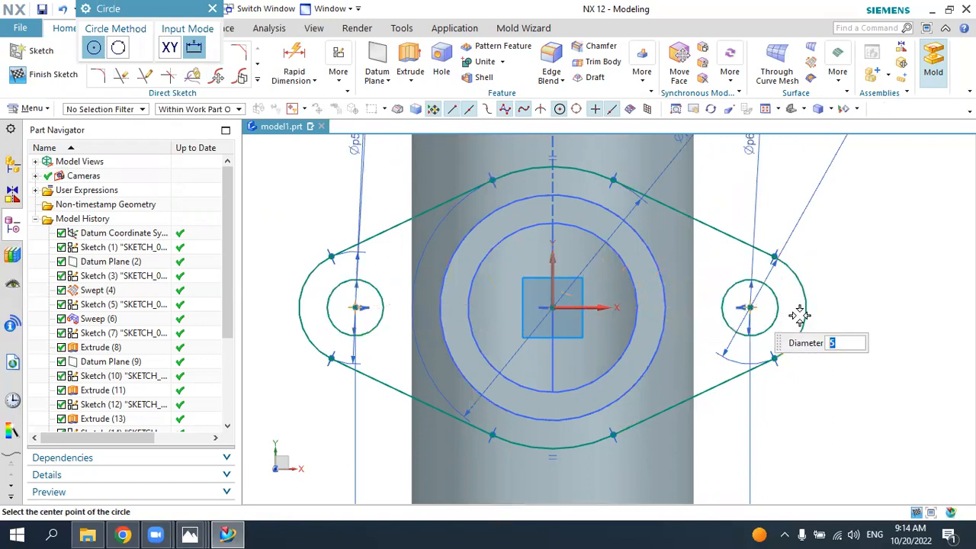
# Step: Project the inner bore edge of the branch into the flange sketch
pyautogui.press('Escape')
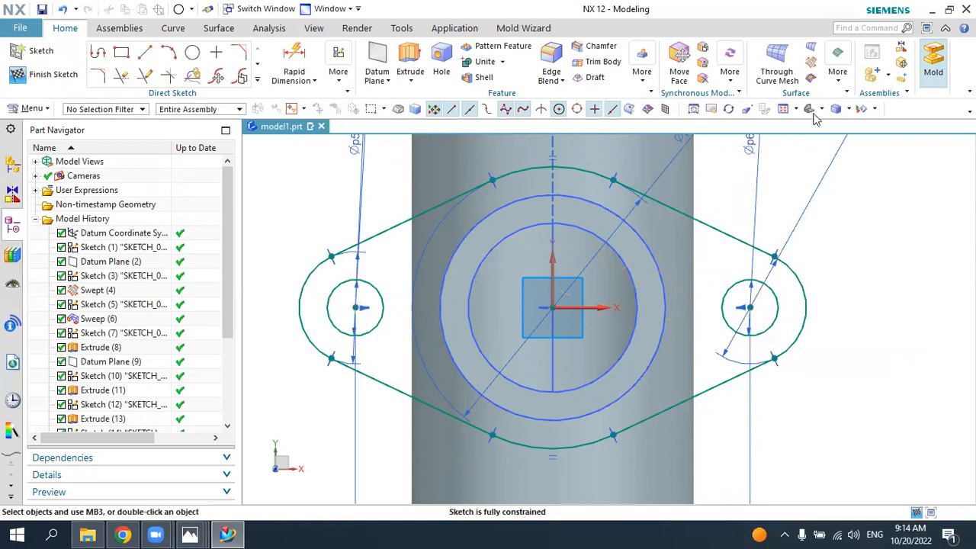
pyautogui.click(814, 113)
pyautogui.scroll(3, 575, 294)
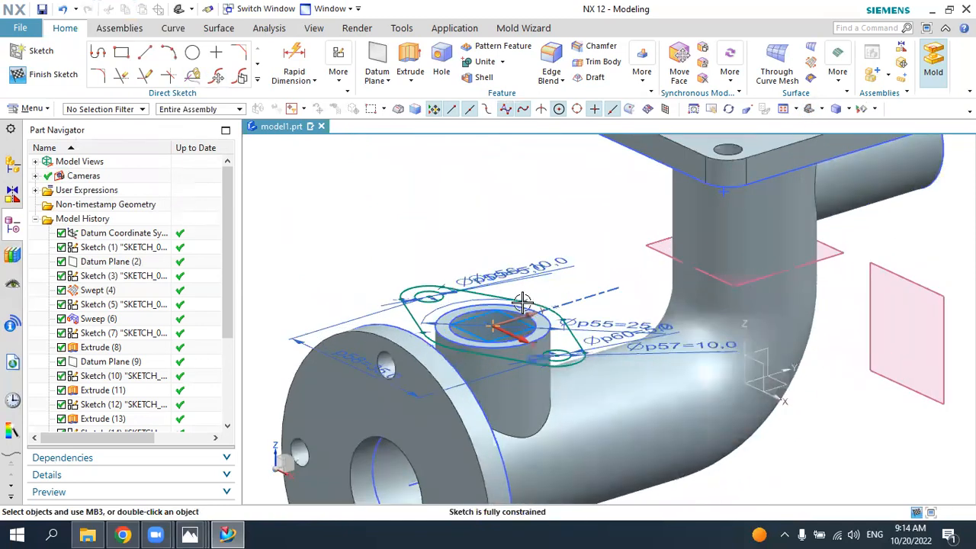
pyautogui.scroll(3, 522, 302)
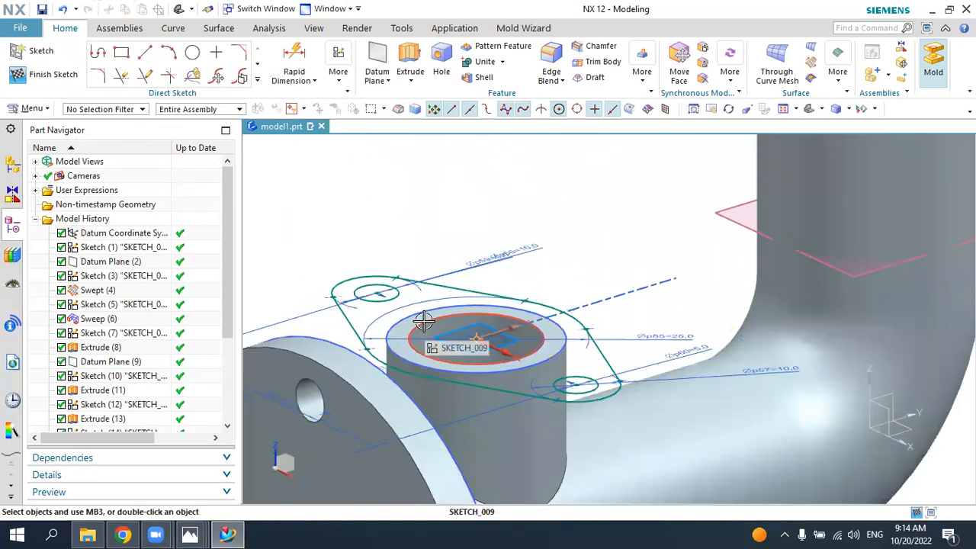
pyautogui.click(258, 81)
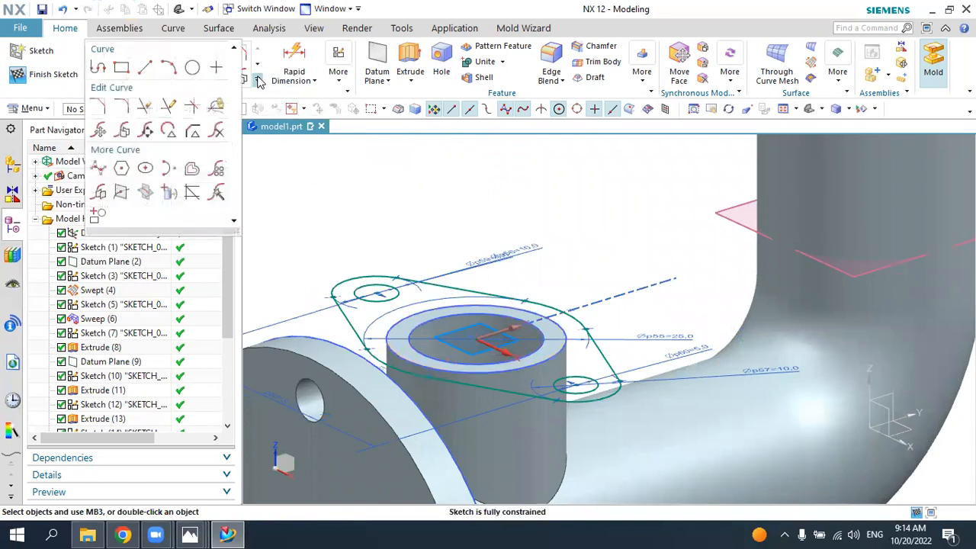
pyautogui.click(169, 191)
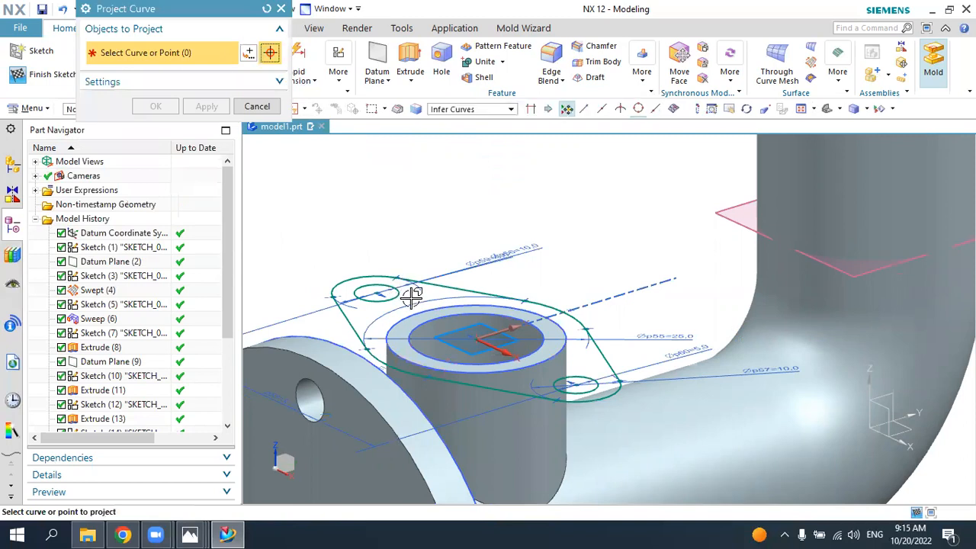
pyautogui.click(417, 328)
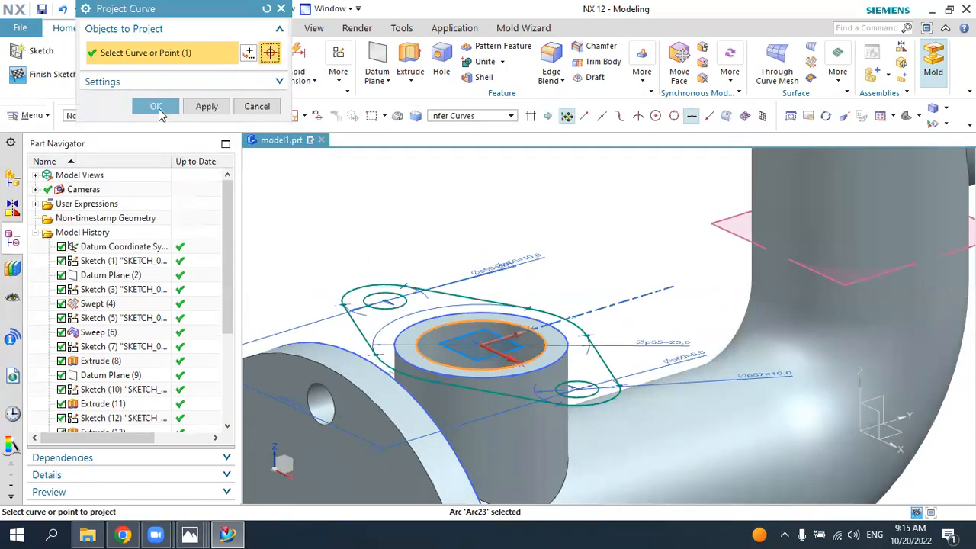
pyautogui.click(157, 107)
# Step: Extrude the oval flange sketch with its holes 5 mm and unite it with the pipe body
pyautogui.click(407, 53)
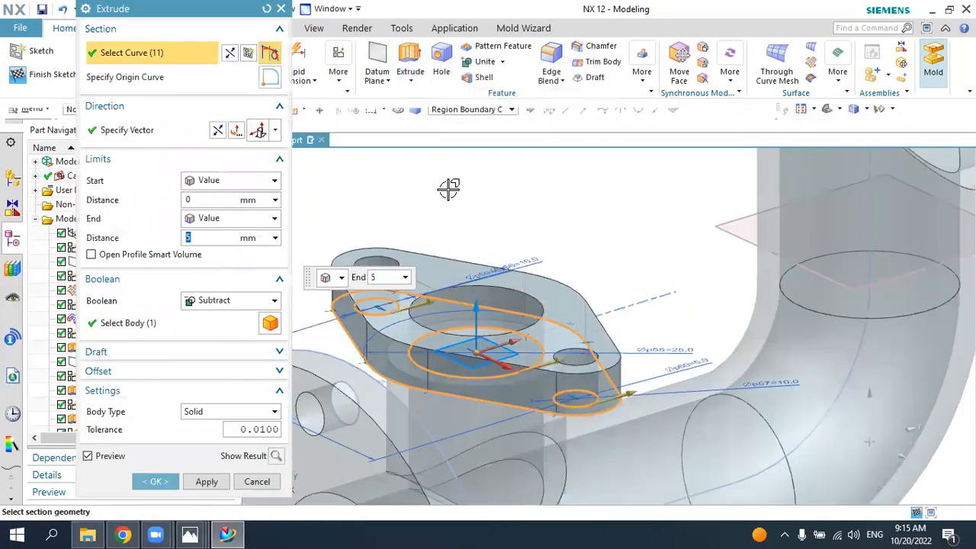
pyautogui.click(229, 300)
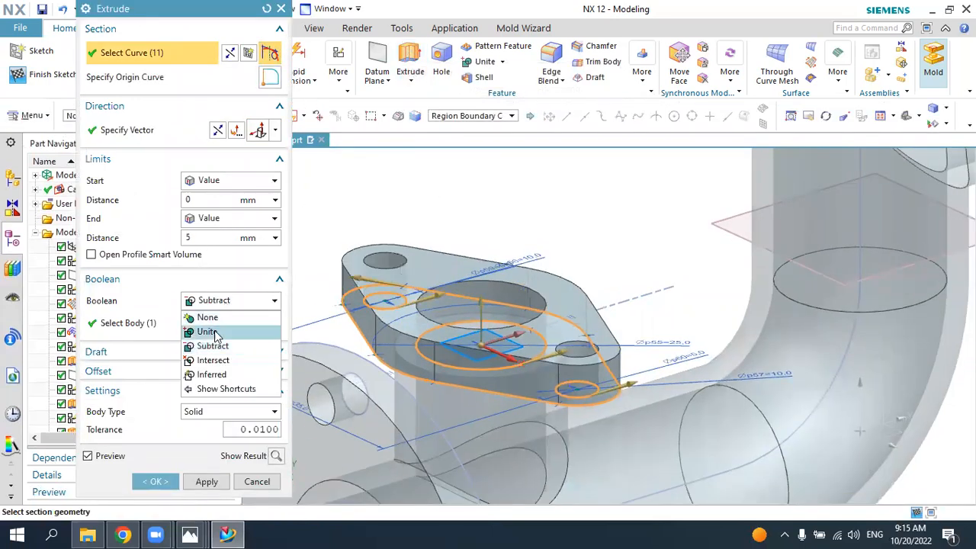
pyautogui.click(214, 332)
pyautogui.click(174, 481)
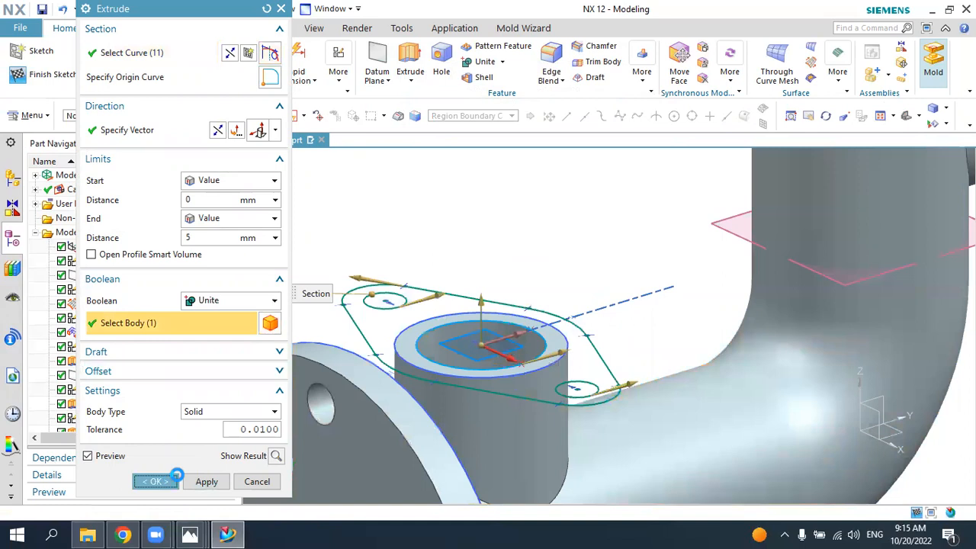
# Step: Edit the oval flange's extrusion and set its end distance to 3.75 mm
pyautogui.click(811, 109)
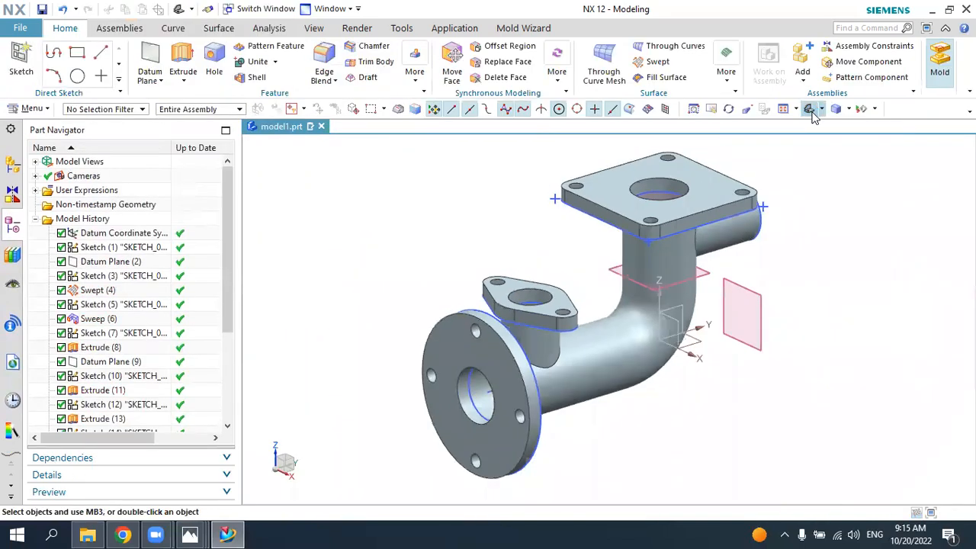
pyautogui.scroll(-1, 95, 400)
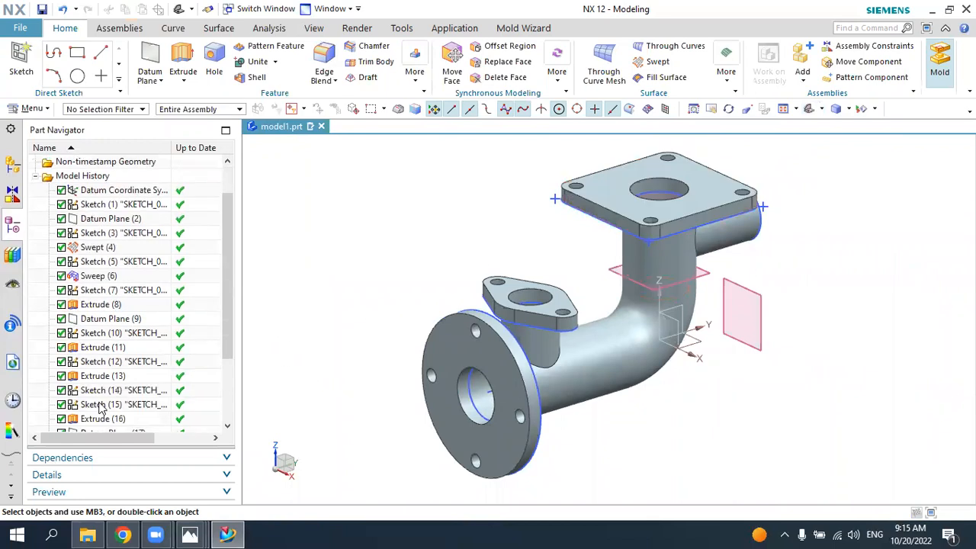
pyautogui.scroll(-3, 221, 349)
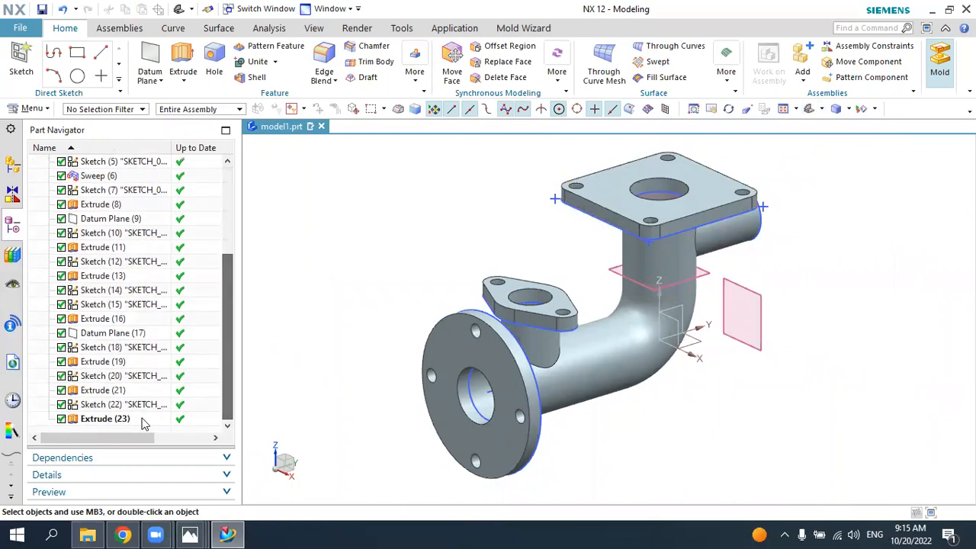
pyautogui.click(128, 419)
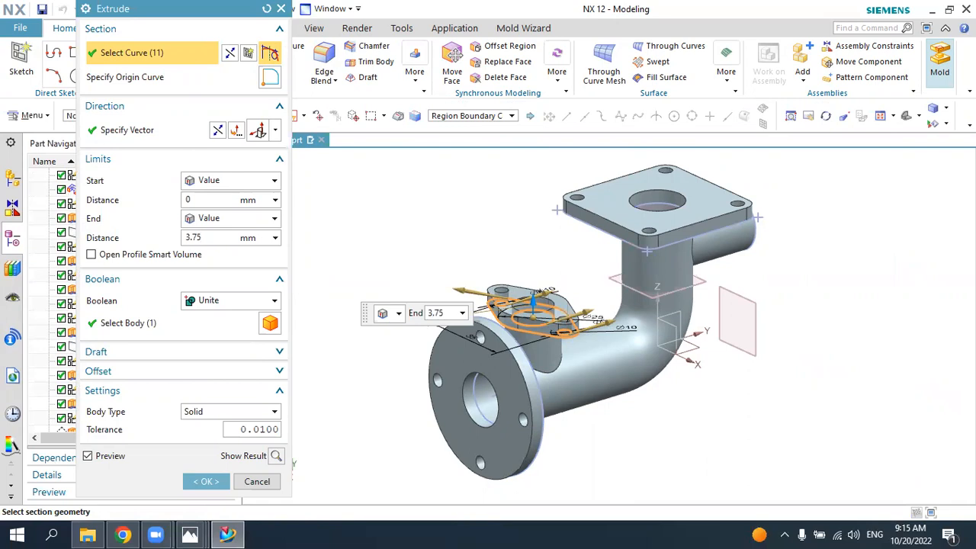
pyautogui.press('Return')
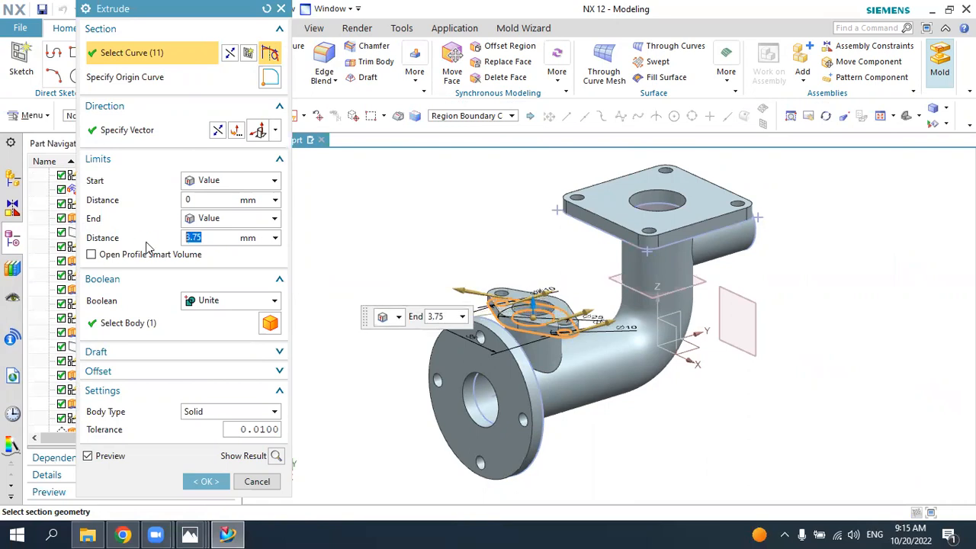
pyautogui.click(207, 482)
pyautogui.moveTo(798, 246); pyautogui.dragTo(780, 259, button='middle')
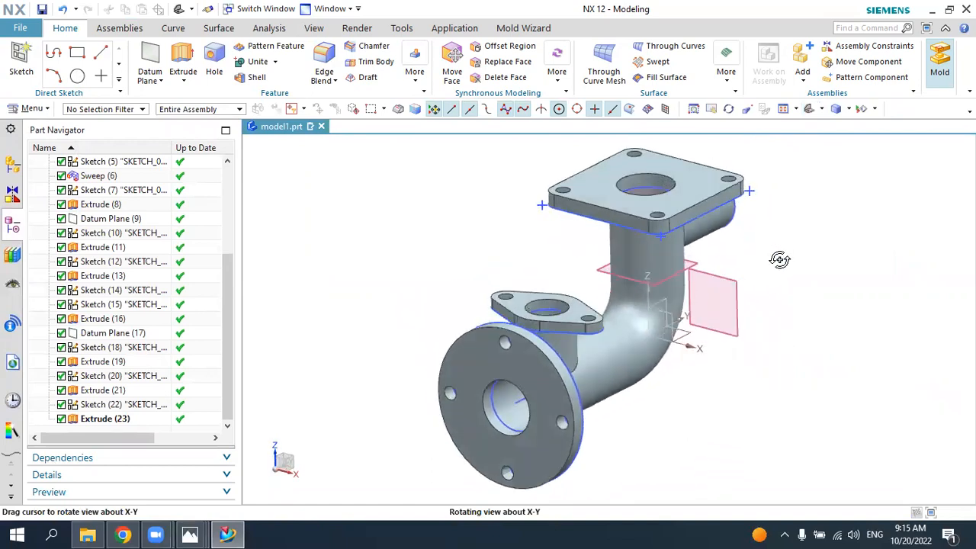
# Step: Check the model against the 5.jpg drawing in Photos, and hide all sketches, datum planes and coordinate systems in NX
pyautogui.click(228, 534)
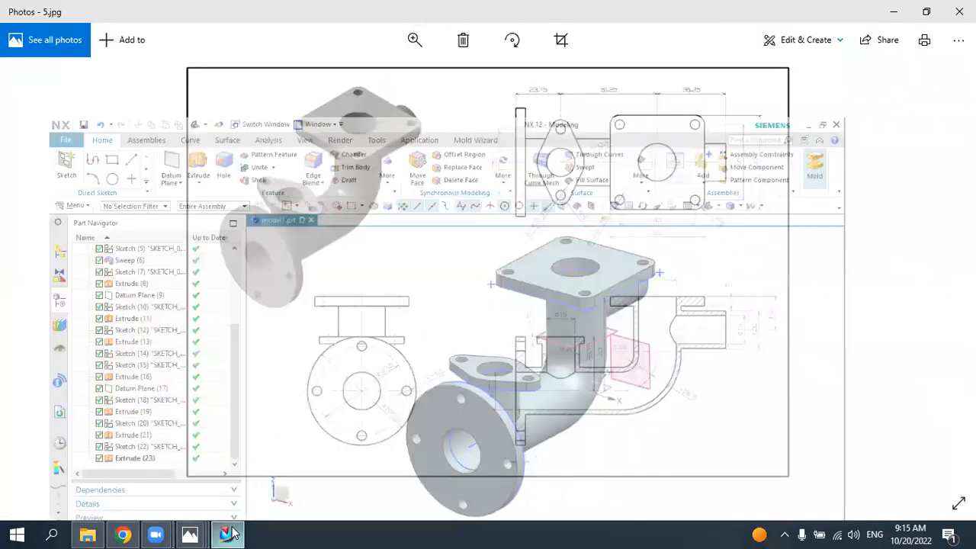
pyautogui.click(227, 534)
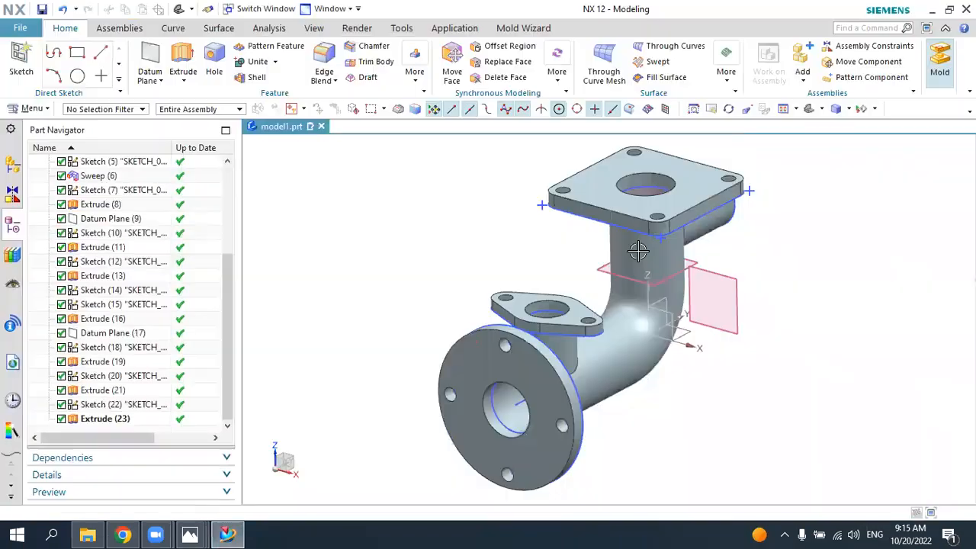
pyautogui.moveTo(801, 313); pyautogui.dragTo(735, 302, button='middle')
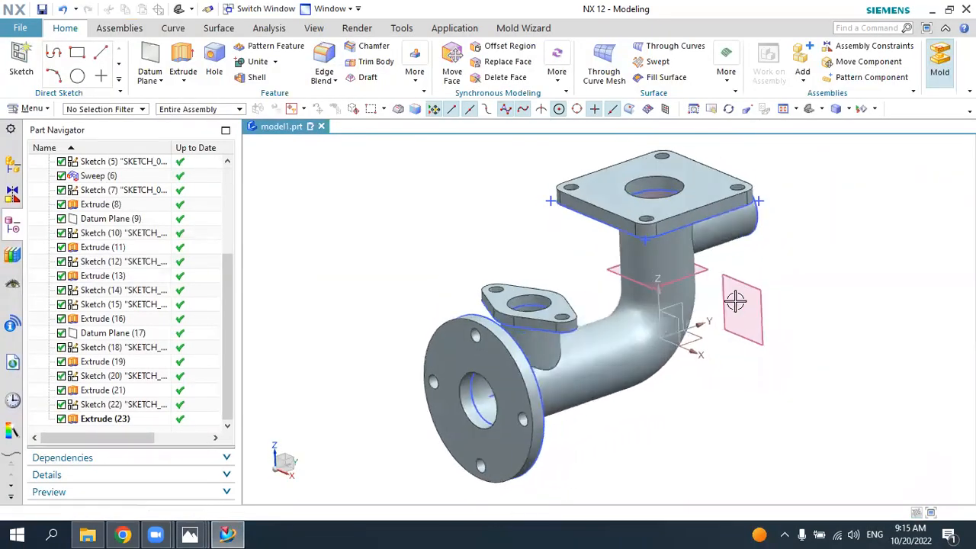
pyautogui.click(860, 111)
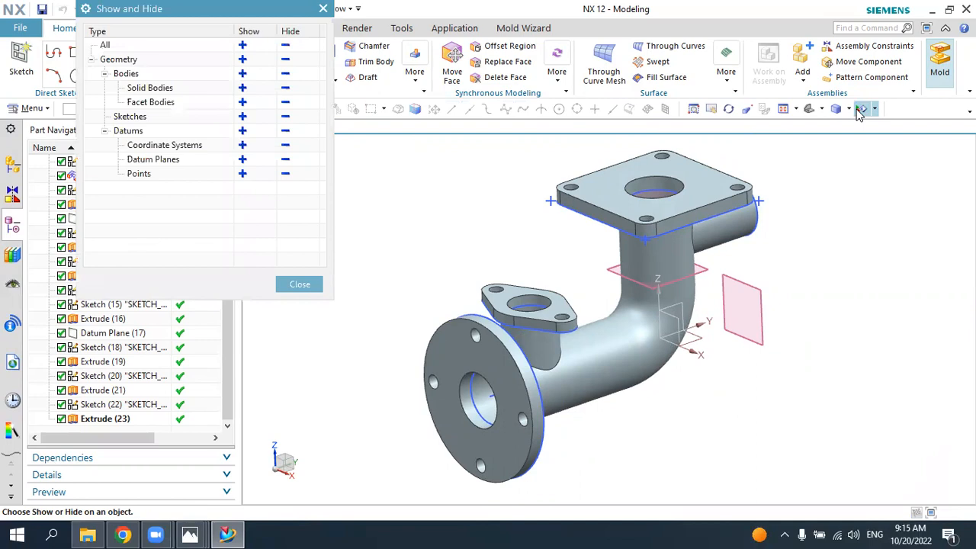
pyautogui.click(285, 118)
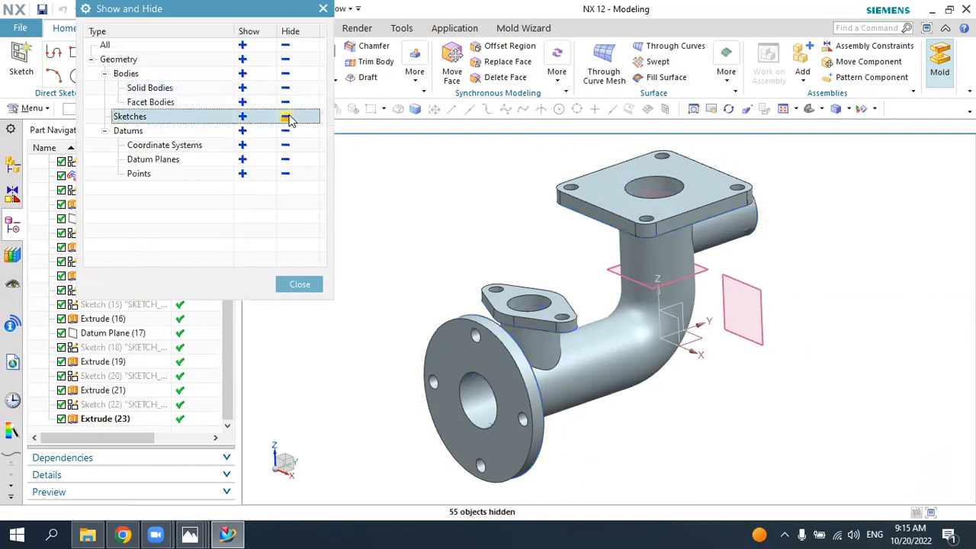
pyautogui.click(287, 161)
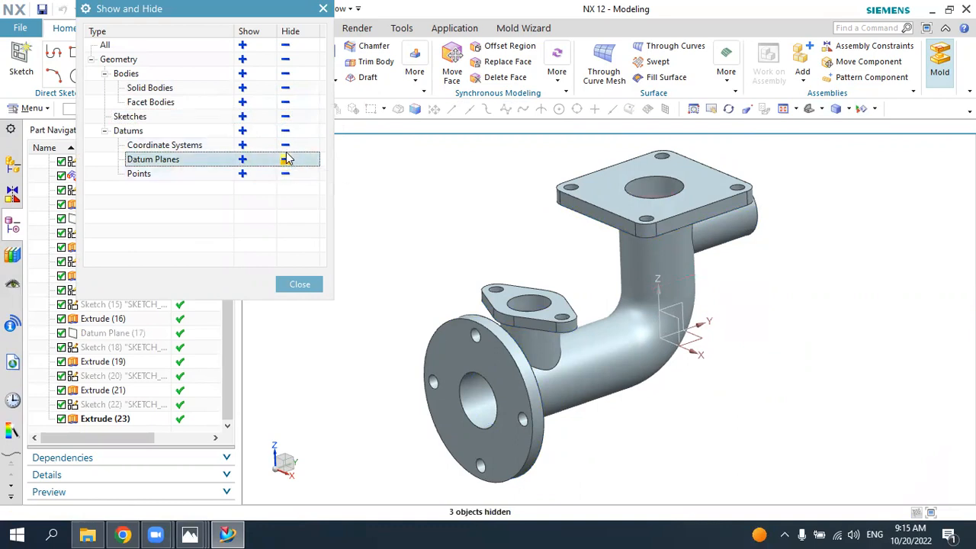
pyautogui.click(285, 145)
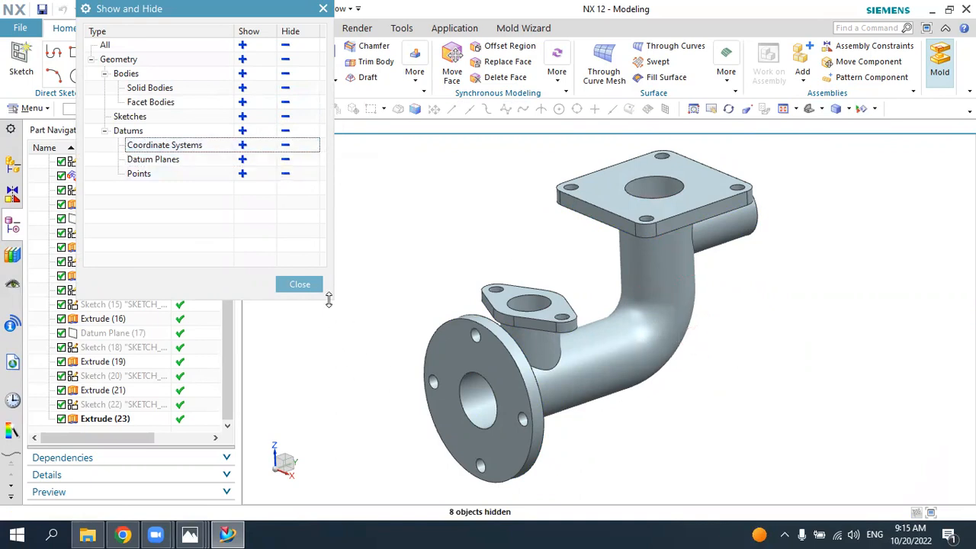
pyautogui.click(300, 283)
# Step: Preview a one-plane section through the elbow, normal to X at 0 offset, and show it in the Right view
pyautogui.moveTo(850, 247); pyautogui.dragTo(654, 170, button='middle')
pyautogui.click(314, 29)
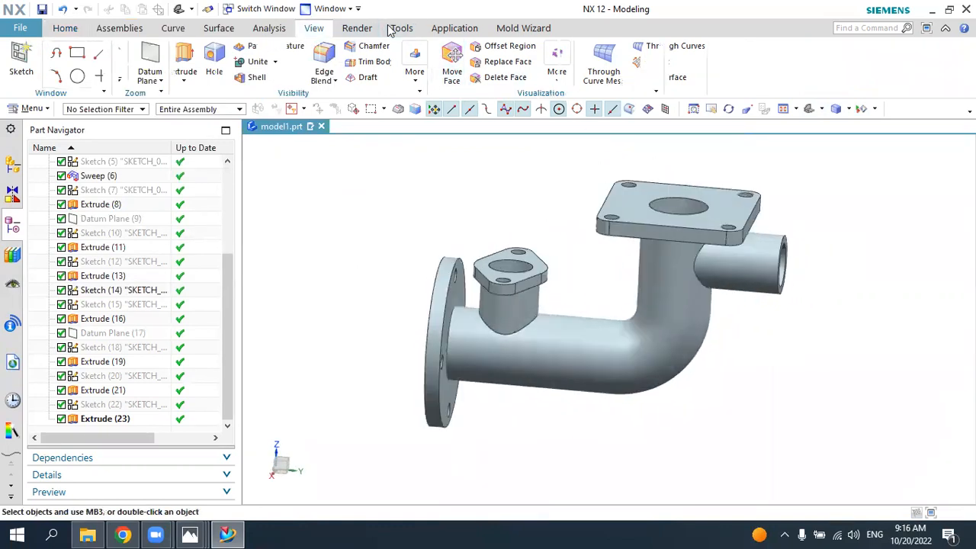
pyautogui.click(304, 53)
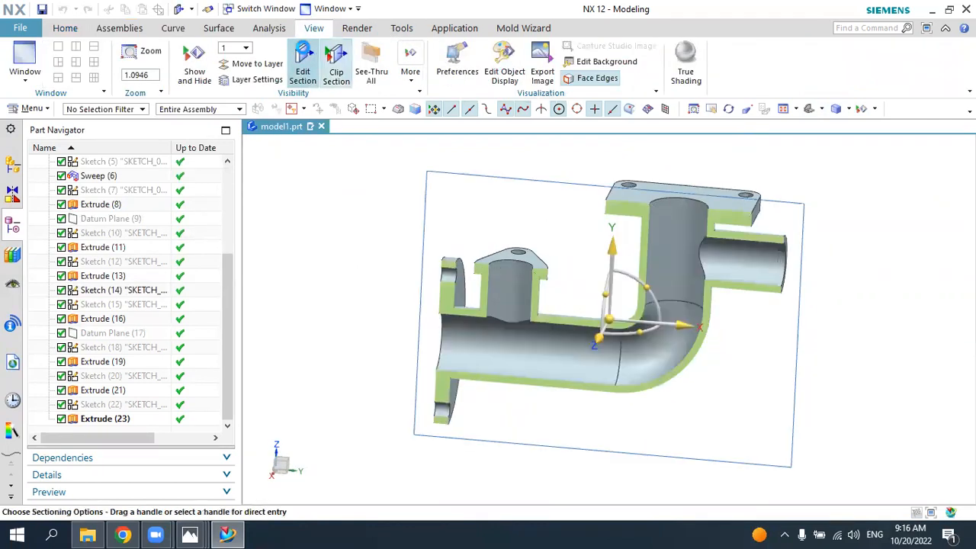
pyautogui.click(818, 109)
pyautogui.click(837, 151)
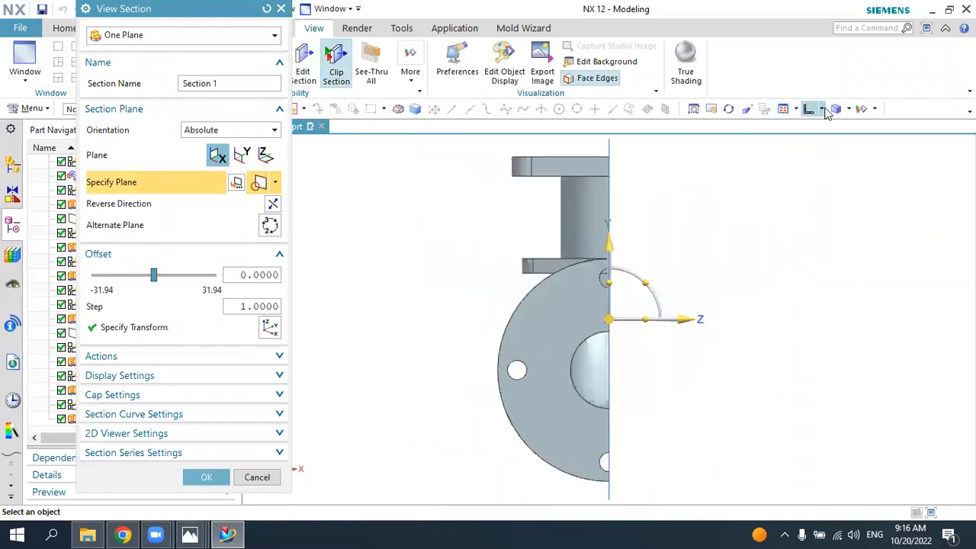
pyautogui.click(823, 109)
pyautogui.click(854, 149)
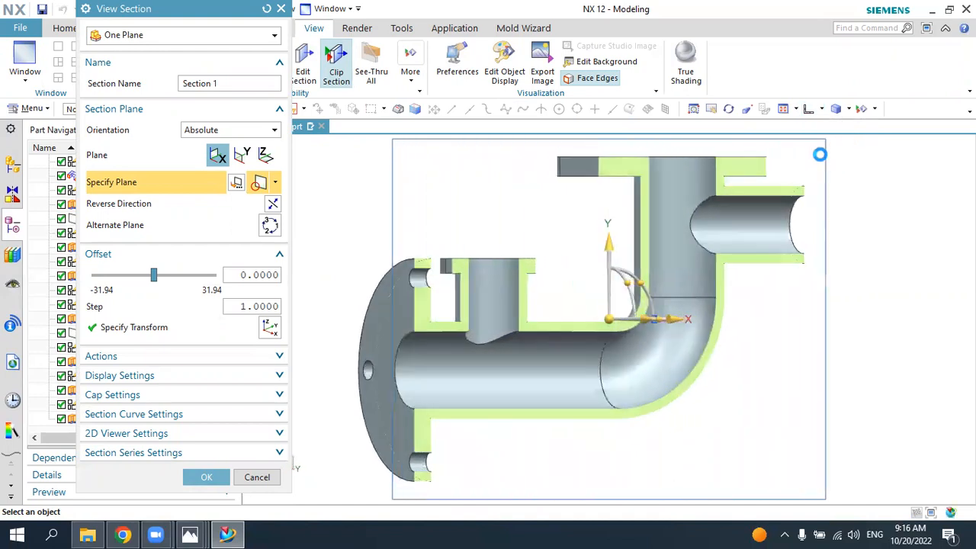
# Step: Compare the sectioned elbow with the section view in the 5.jpg drawing and discard the section in NX
pyautogui.click(226, 533)
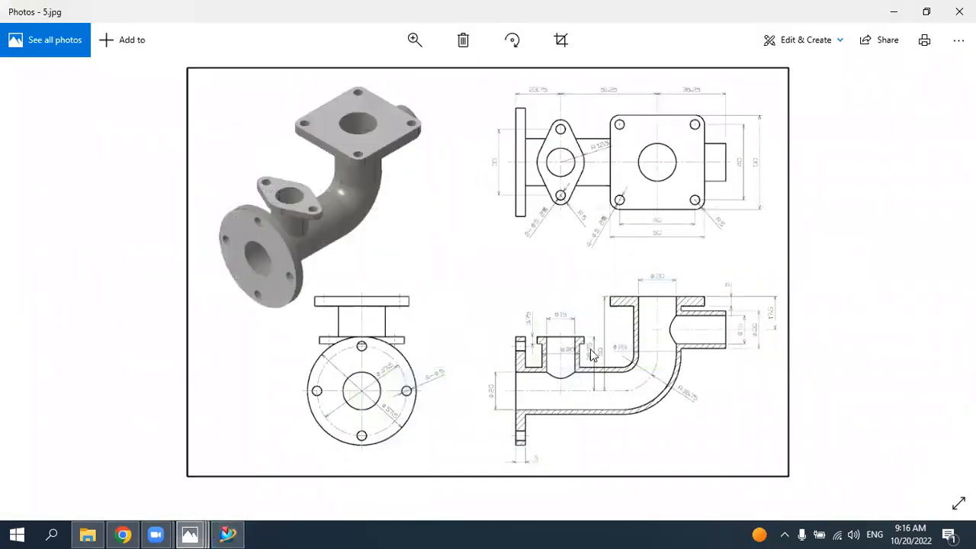
pyautogui.click(227, 534)
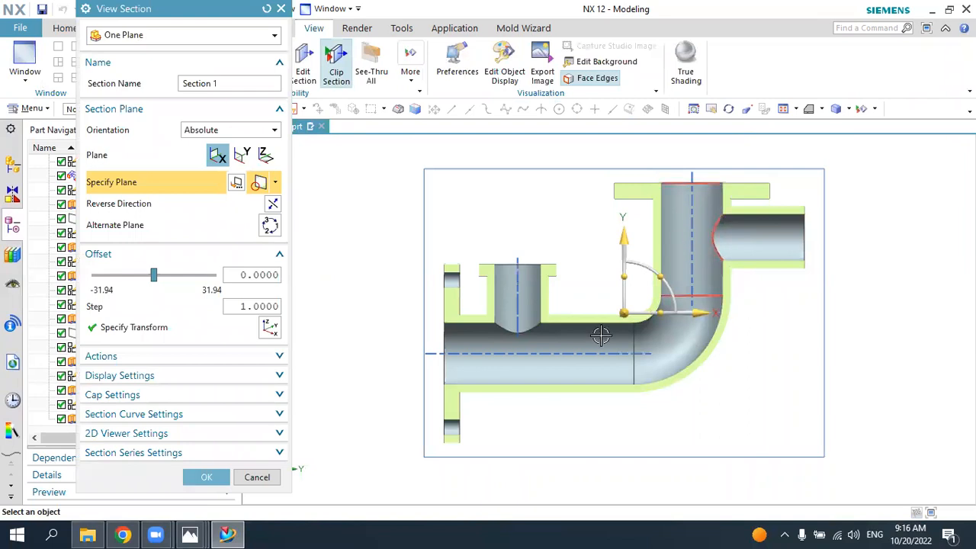
pyautogui.click(240, 532)
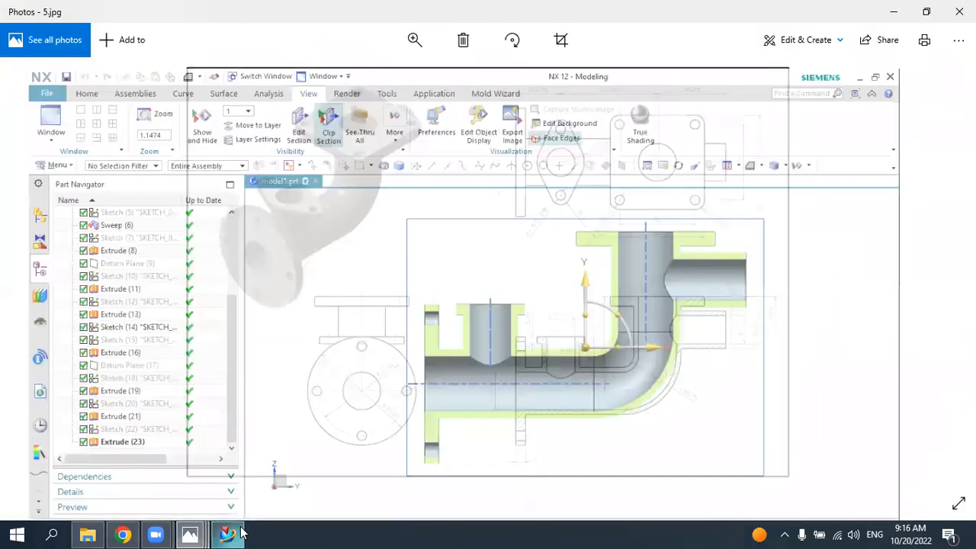
pyautogui.click(240, 532)
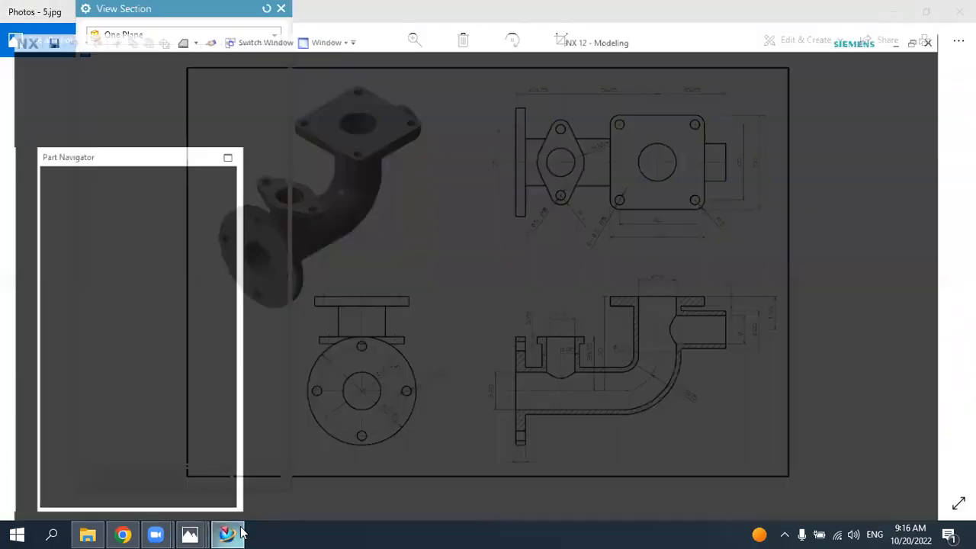
pyautogui.click(257, 477)
# Step: Change the display color of the elbow's solid body to Strong Teal
pyautogui.moveTo(471, 300); pyautogui.dragTo(625, 229, button='middle')
pyautogui.click(822, 109)
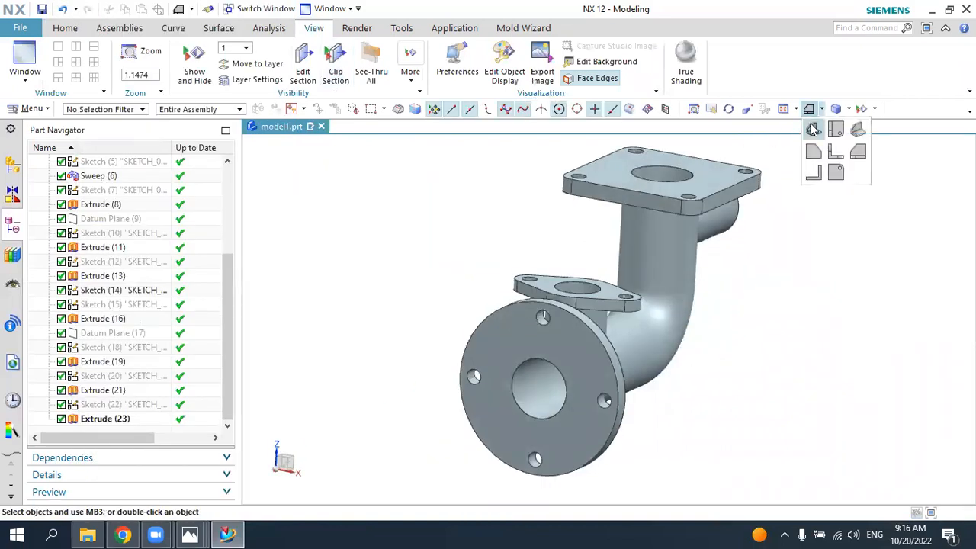
pyautogui.click(815, 128)
pyautogui.click(504, 60)
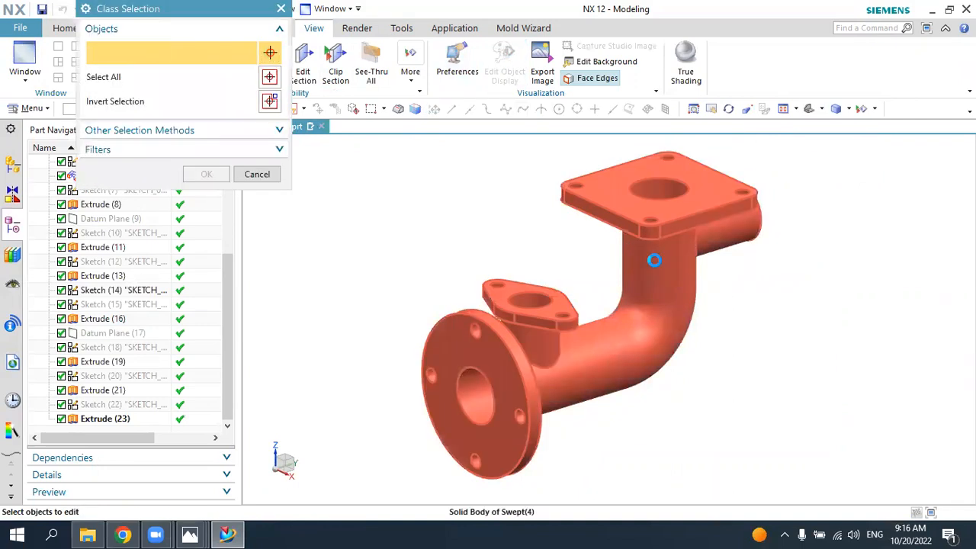
pyautogui.click(649, 259)
pyautogui.click(199, 170)
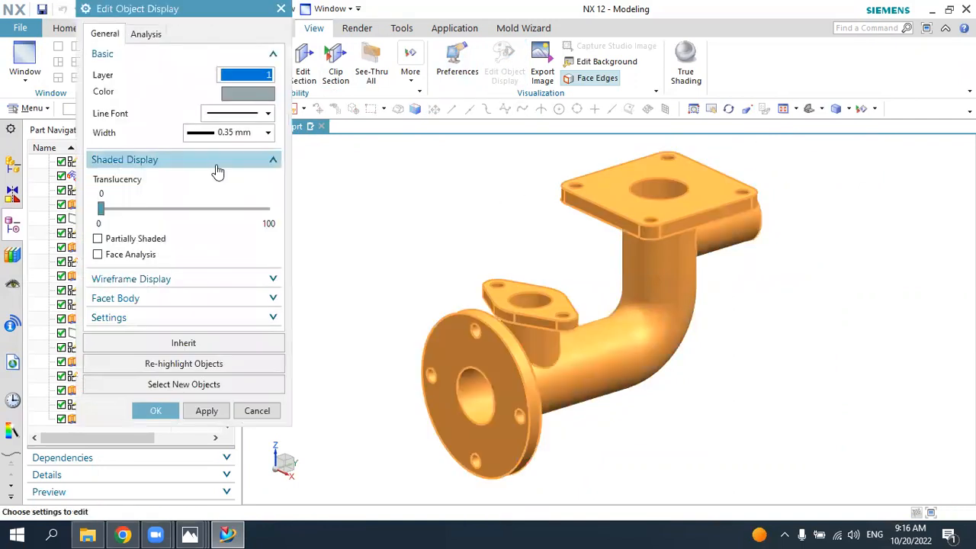
pyautogui.click(241, 94)
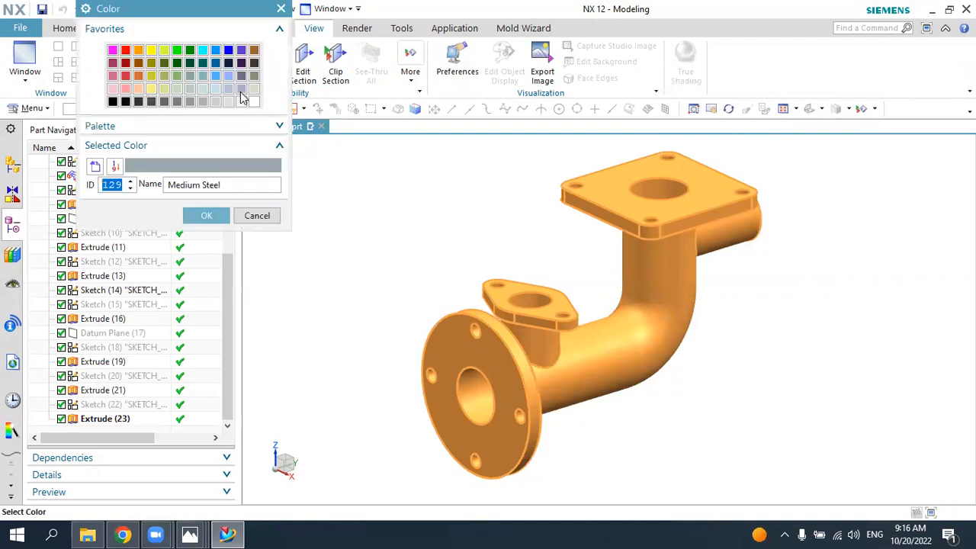
pyautogui.click(204, 65)
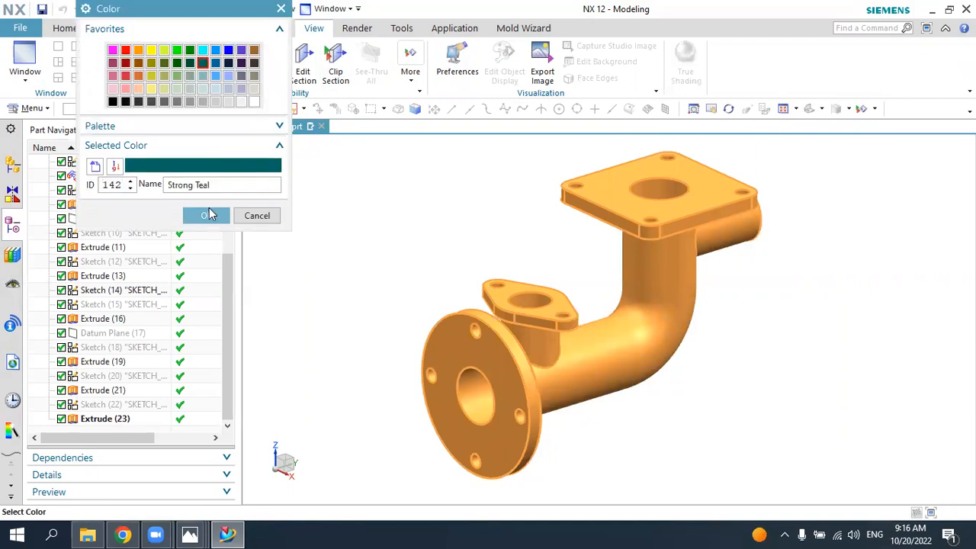
pyautogui.click(207, 215)
pyautogui.click(165, 404)
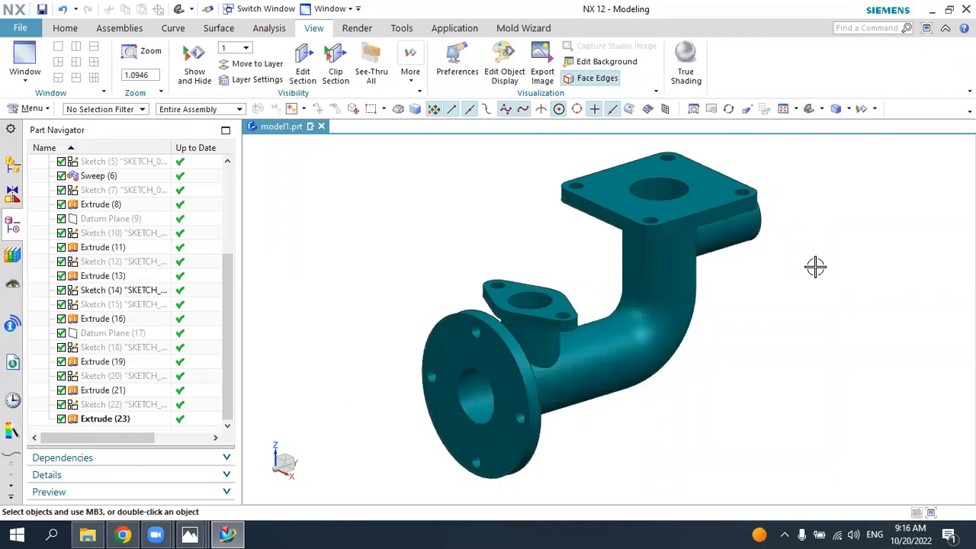
# Step: Switch to the 6.jpg casting exhaust pipe drawing in Photos, look it over, and return to NX
pyautogui.moveTo(189, 533)
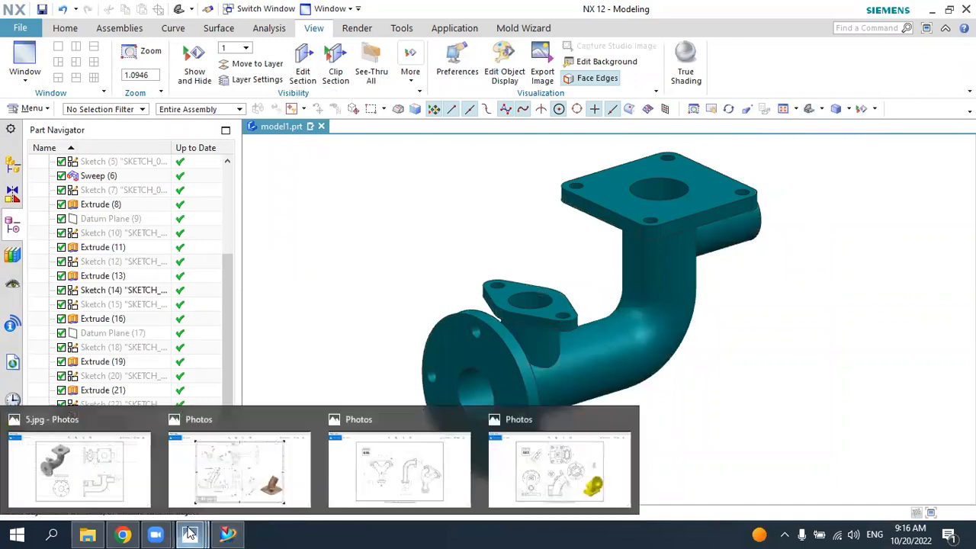
pyautogui.click(221, 471)
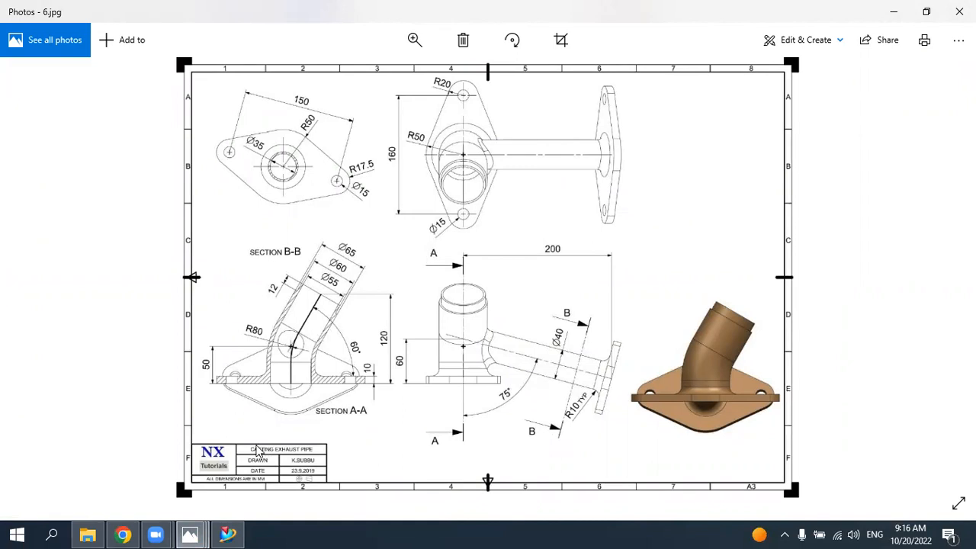
pyautogui.click(227, 533)
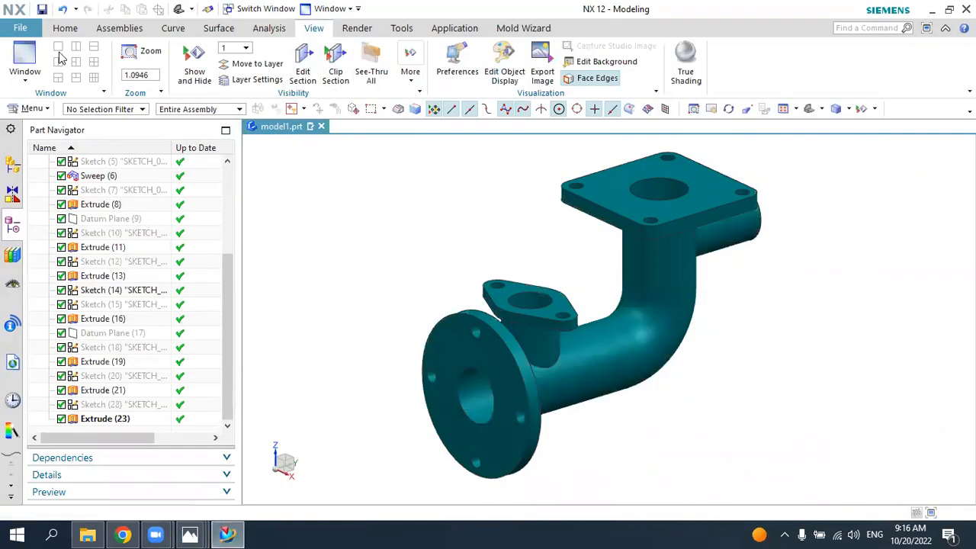
# Step: Create a new millimetre Model part named model2.prt and give its graphics window a white background
pyautogui.click(20, 29)
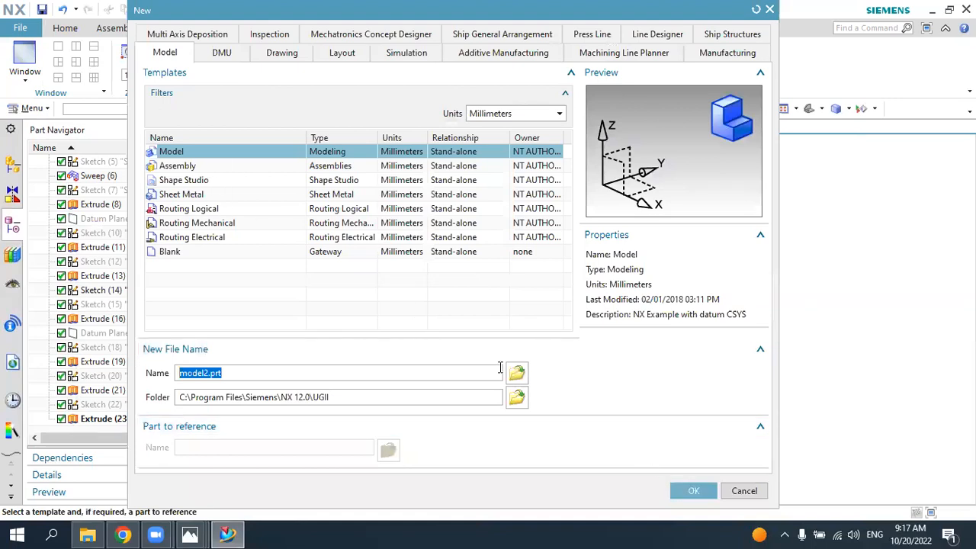
pyautogui.click(691, 490)
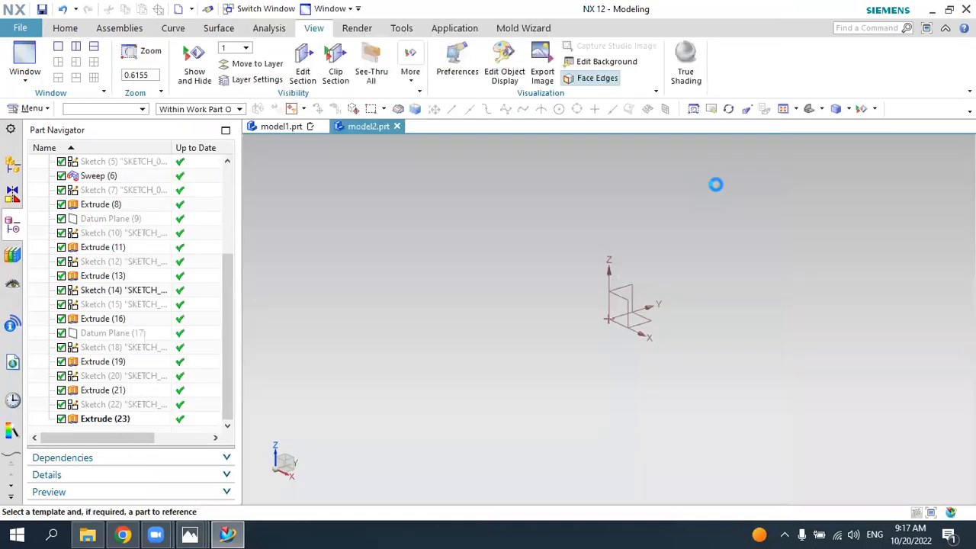
pyautogui.rightClick(534, 201)
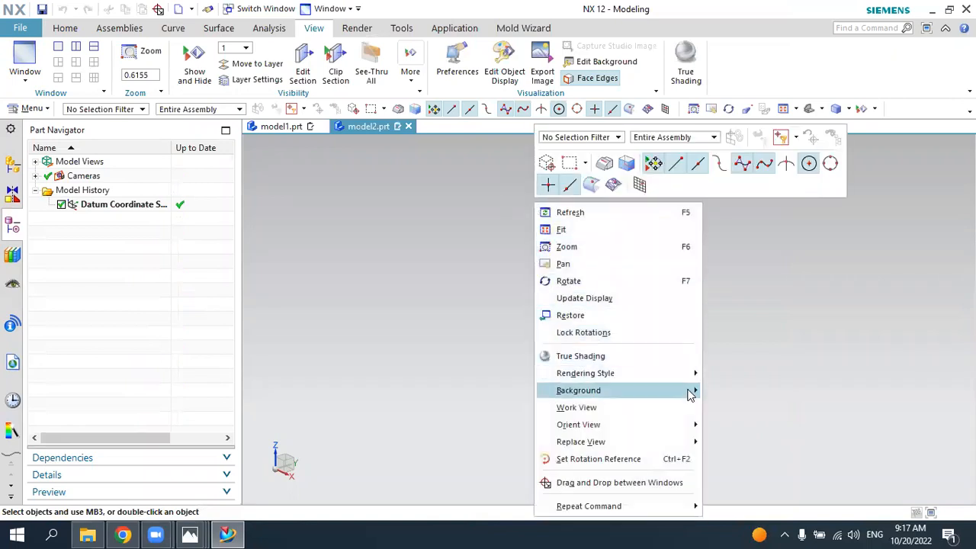
pyautogui.click(718, 394)
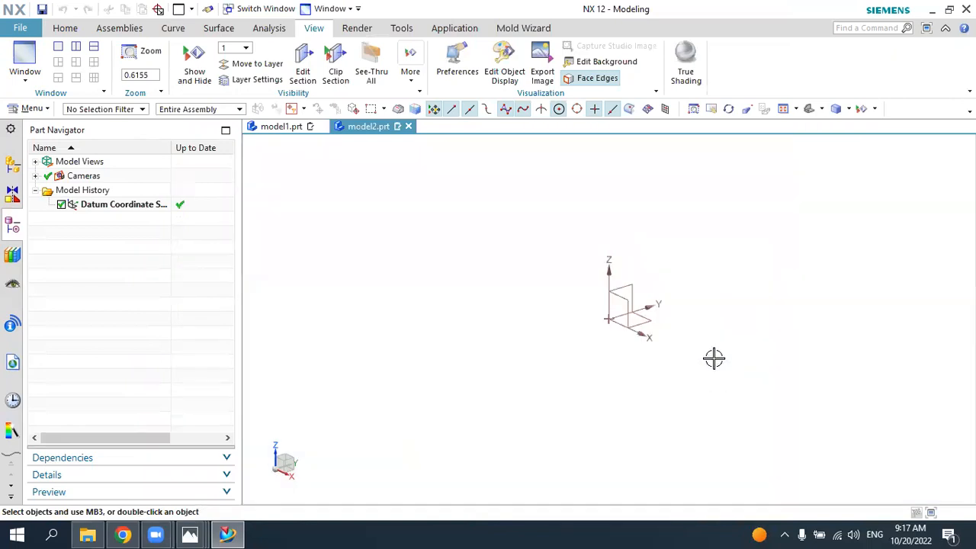
# Step: Check the pipe's path in the 6.jpg drawing in Photos and start a sketch on the YZ plane in NX
pyautogui.click(231, 533)
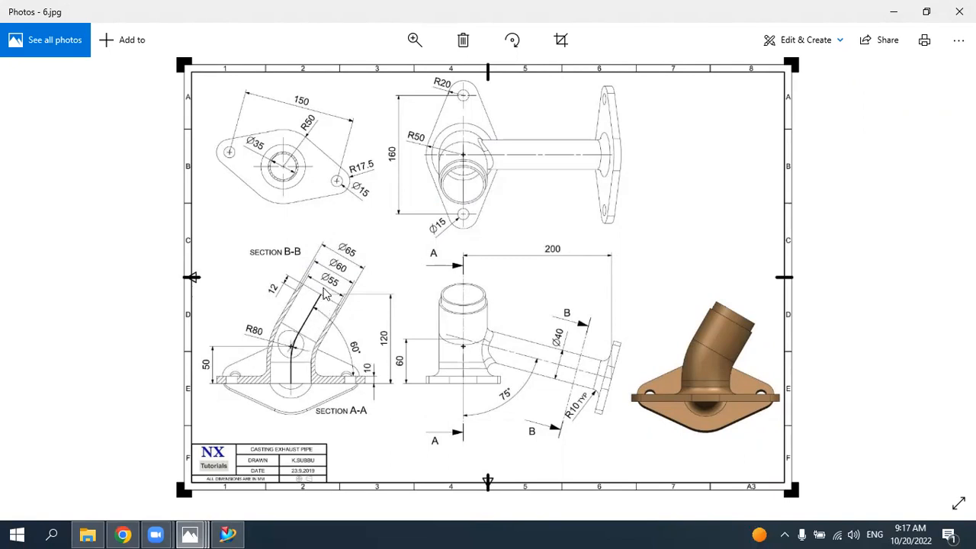
pyautogui.click(227, 534)
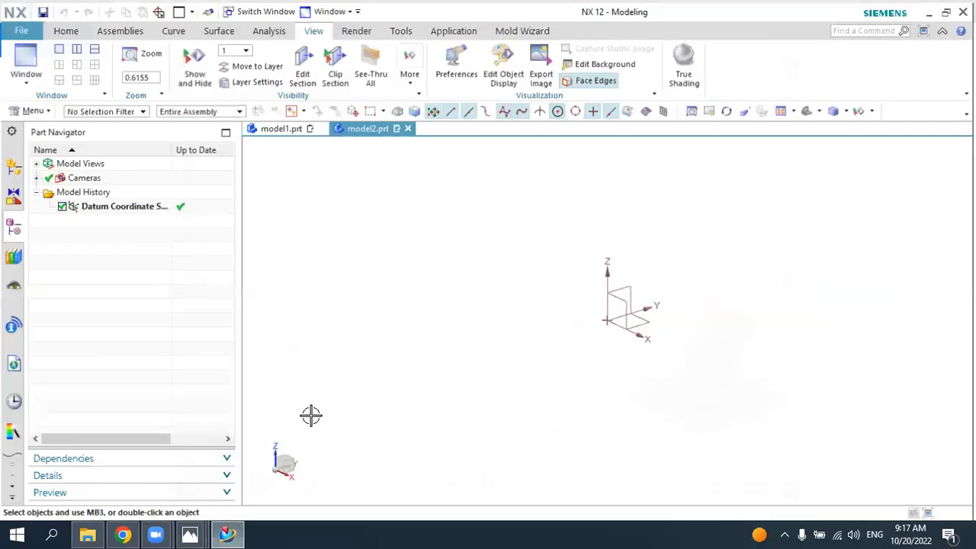
pyautogui.click(69, 29)
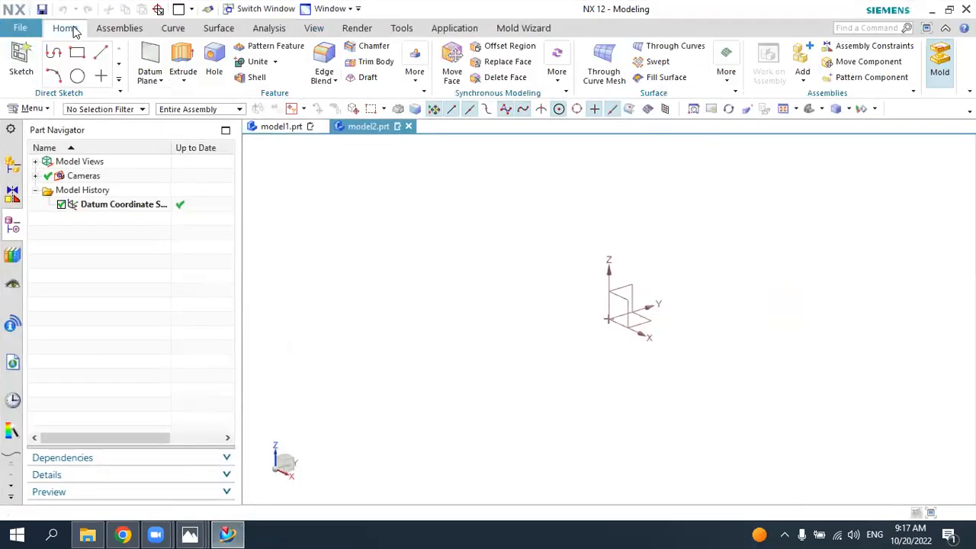
pyautogui.click(21, 60)
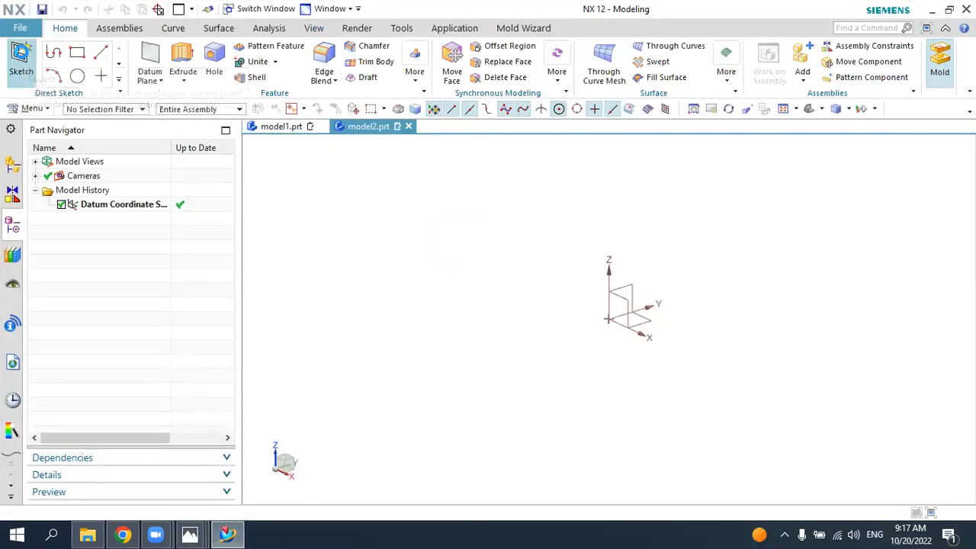
pyautogui.click(626, 284)
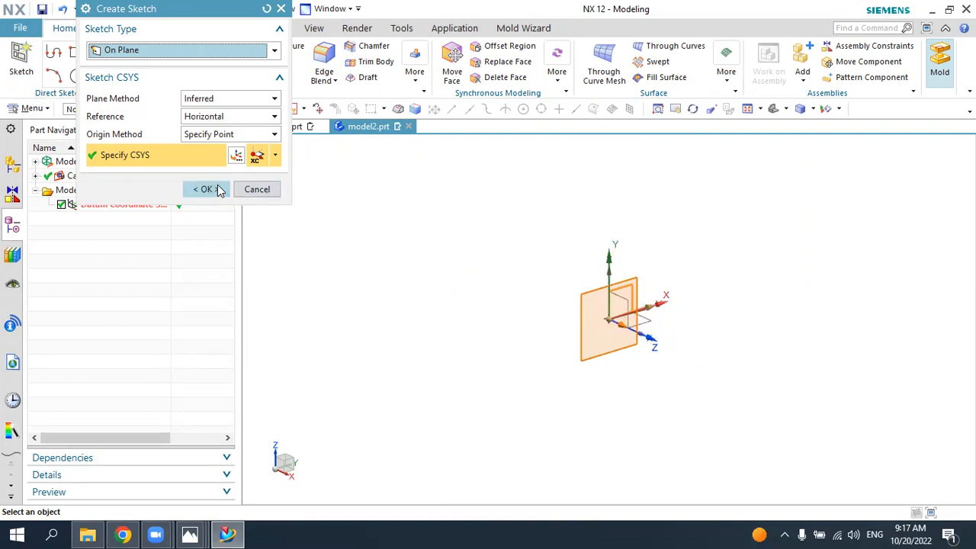
pyautogui.click(206, 189)
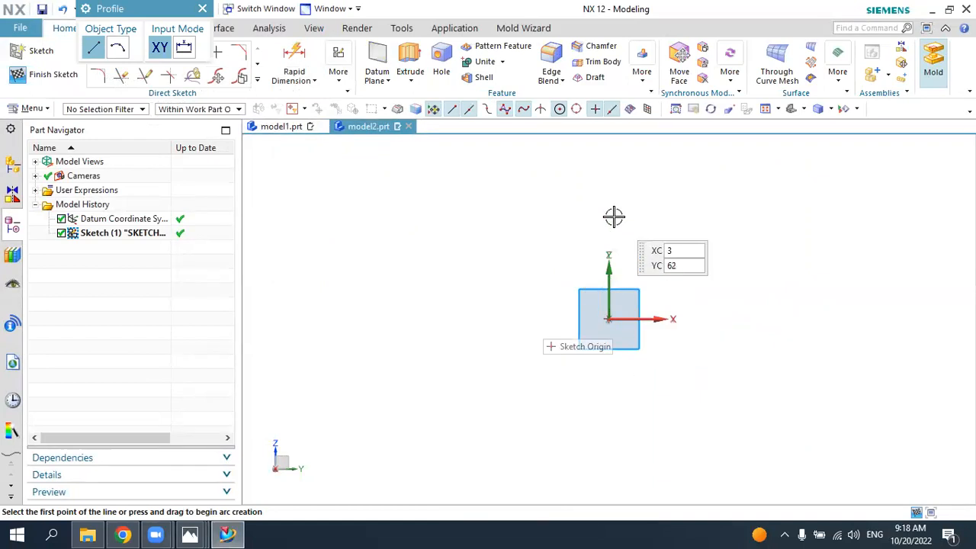
# Step: Sketch a vertical line about 54 mm long up from the origin, continued by an inclined line about 76 mm long rising at about 131° to it
pyautogui.scroll(-1, 495, 358)
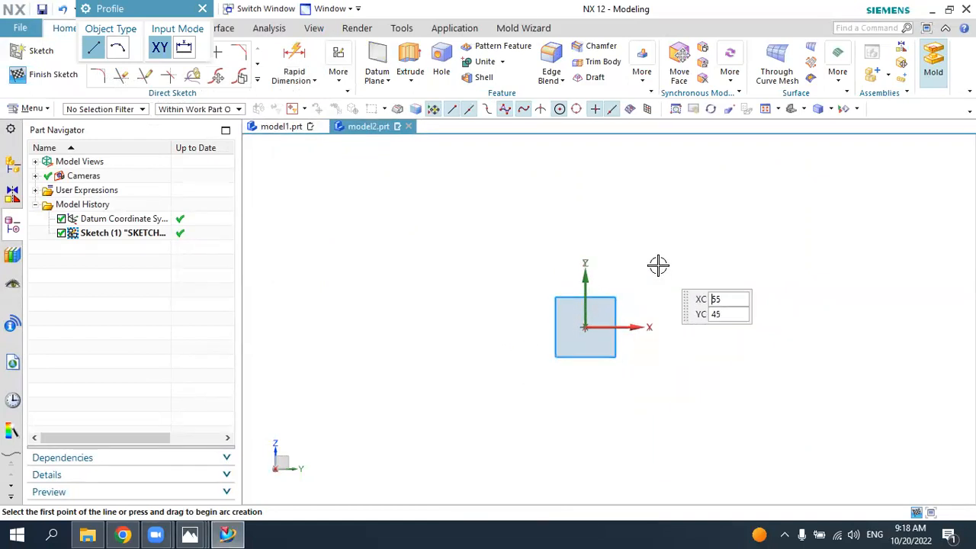
pyautogui.scroll(2, 654, 271)
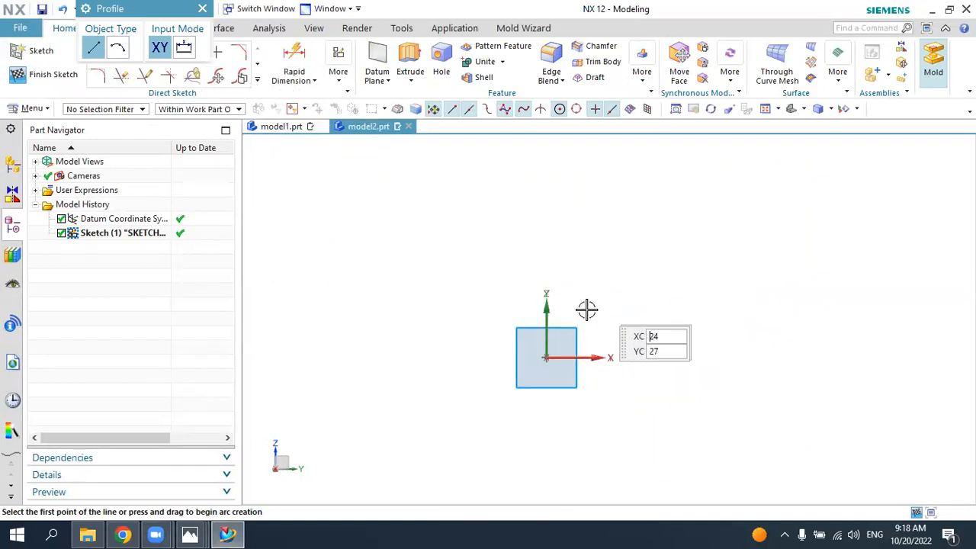
pyautogui.click(547, 358)
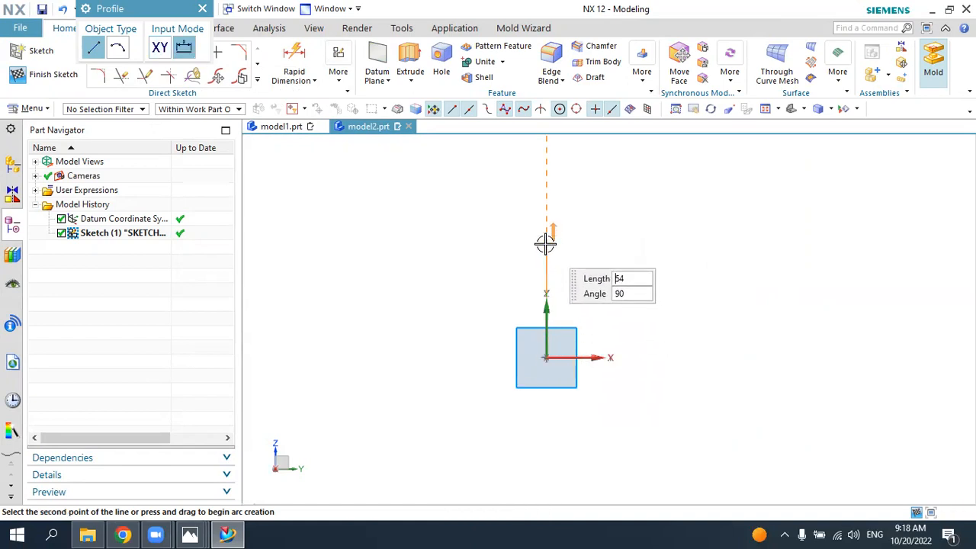
pyautogui.click(546, 244)
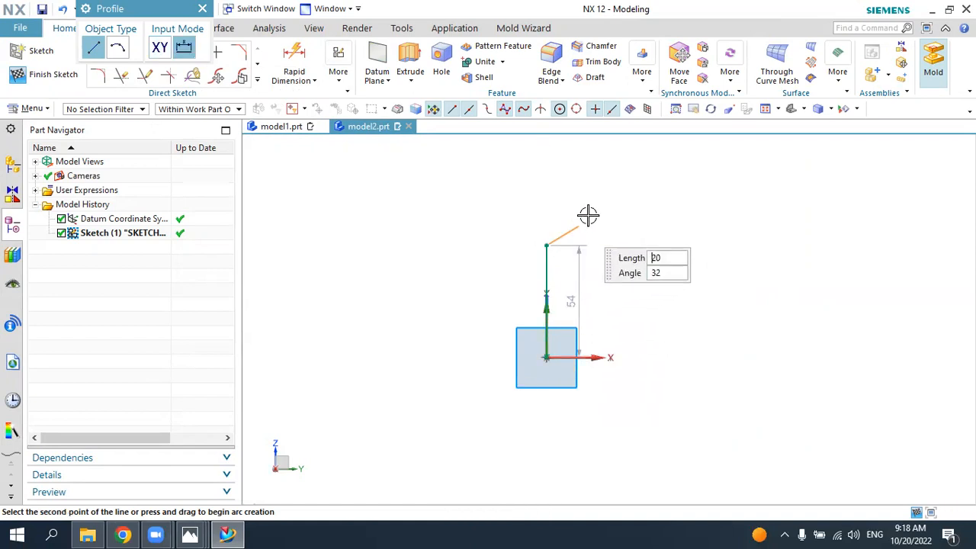
pyautogui.click(666, 142)
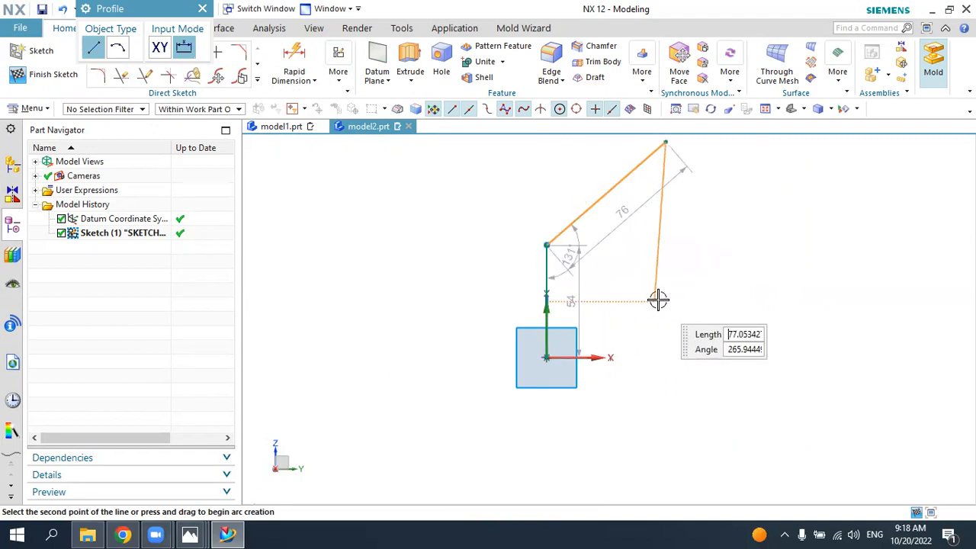
pyautogui.click(202, 9)
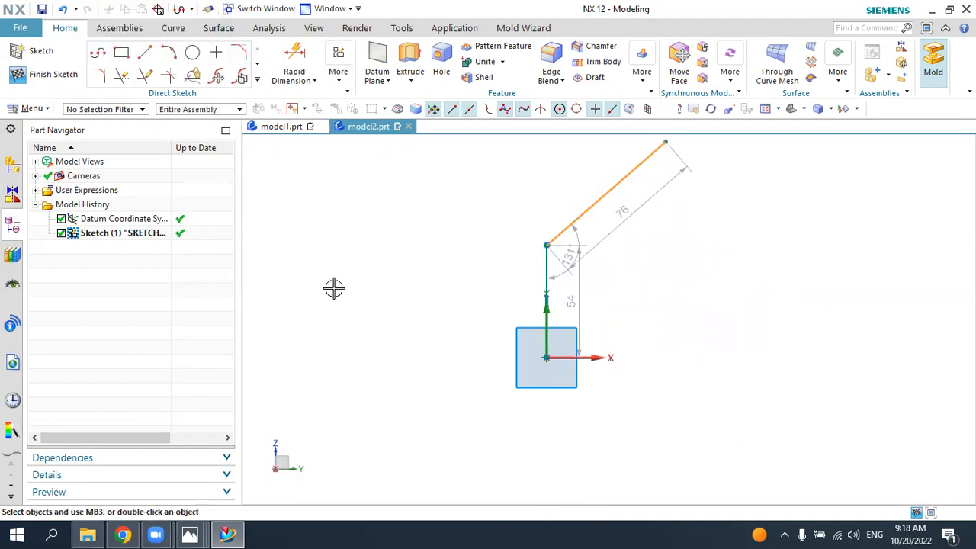
# Step: Move the vertical line's length dimension to the side opposite the inclined line and set it to 50 mm
pyautogui.scroll(-2, 348, 301)
pyautogui.scroll(2, 478, 254)
pyautogui.moveTo(507, 333); pyautogui.dragTo(351, 328)
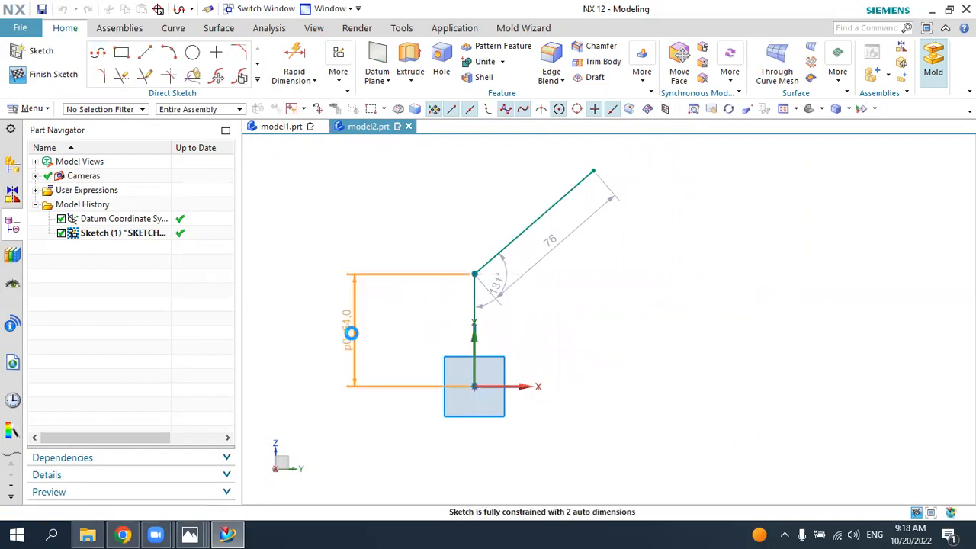
pyautogui.doubleClick(351, 332)
pyautogui.write('50')
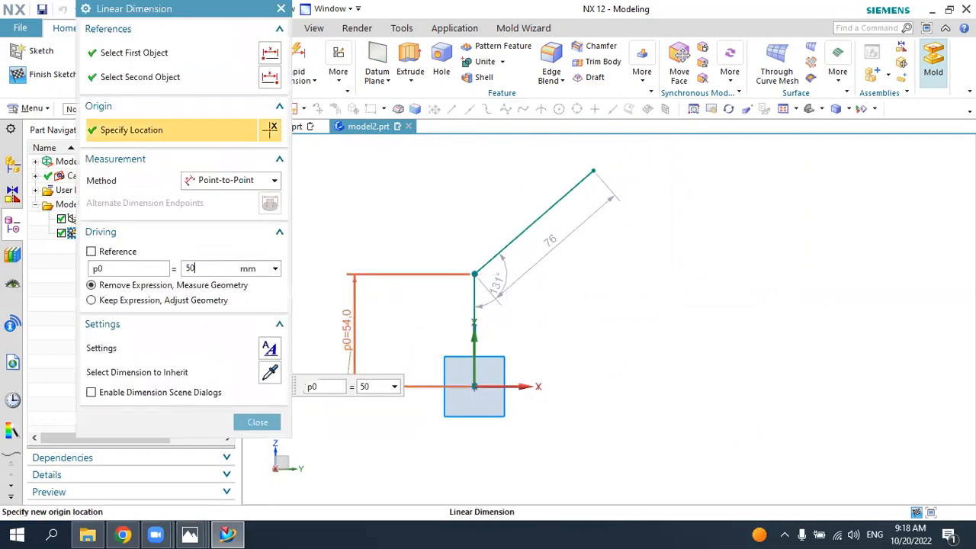
pyautogui.press('Return')
pyautogui.press('Return')
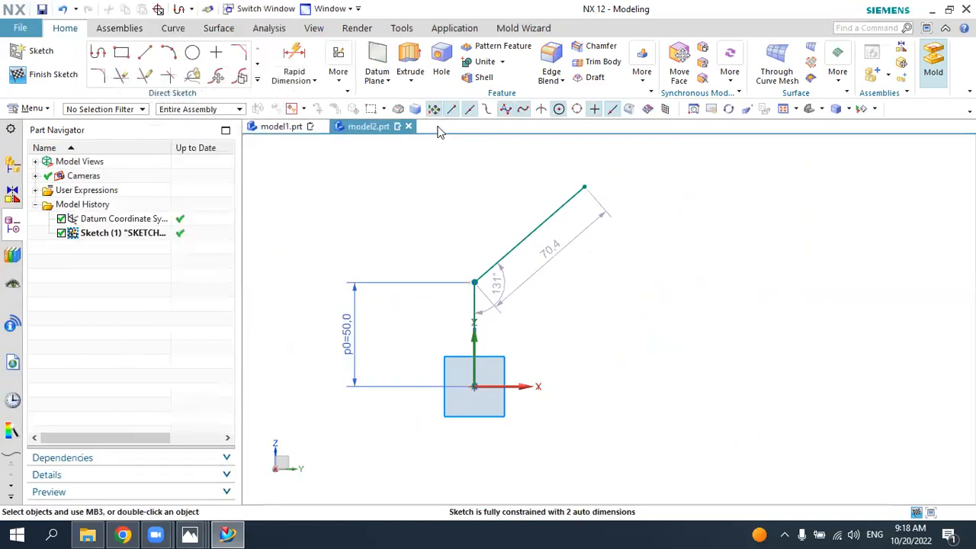
# Step: Dimension the vertical distance from the sketch origin to the inclined line's upper end and set it to 120 mm
pyautogui.click(294, 69)
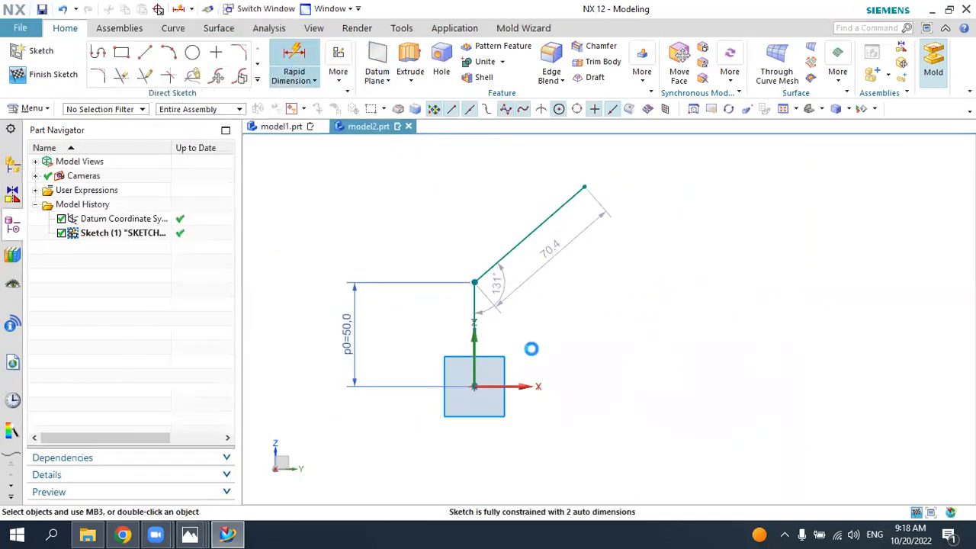
pyautogui.click(473, 387)
pyautogui.click(585, 188)
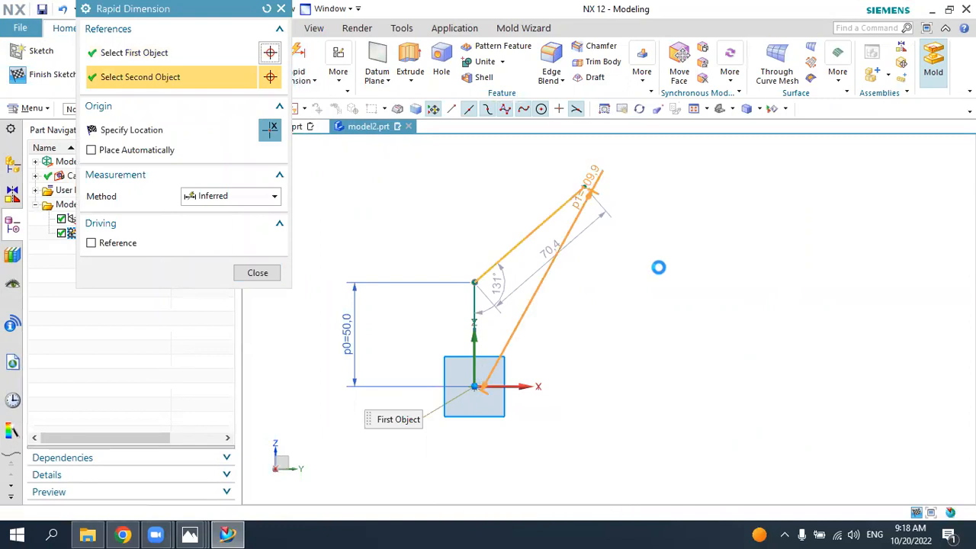
pyautogui.click(692, 283)
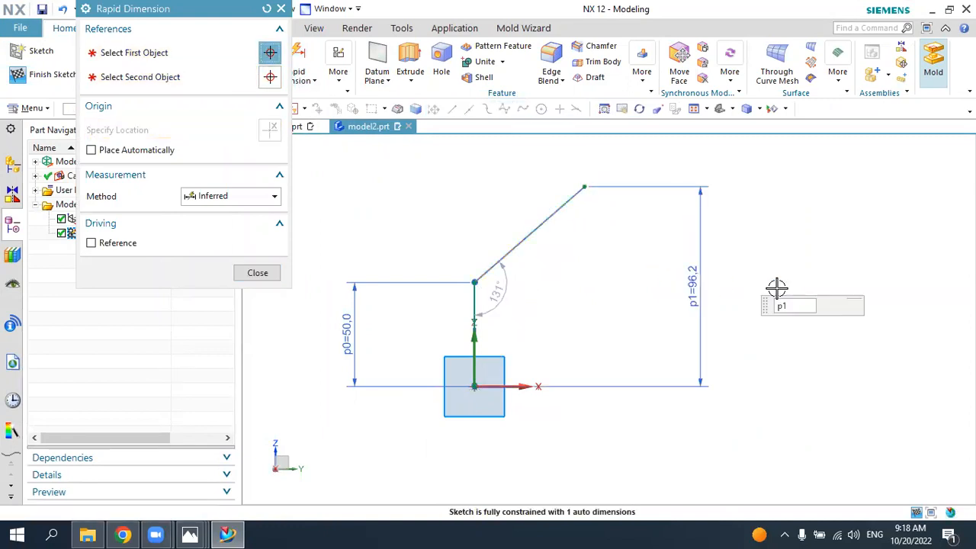
pyautogui.write('120')
pyautogui.press('Return')
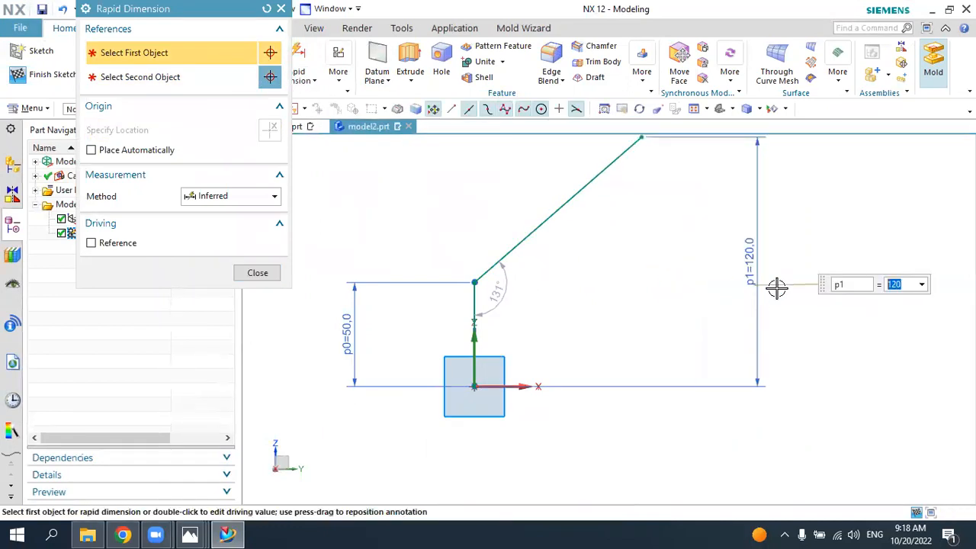
pyautogui.scroll(-2, 606, 332)
pyautogui.press('Escape')
# Step: Set the angle dimension between the vertical and inclined lines to 60°
pyautogui.scroll(3, 551, 303)
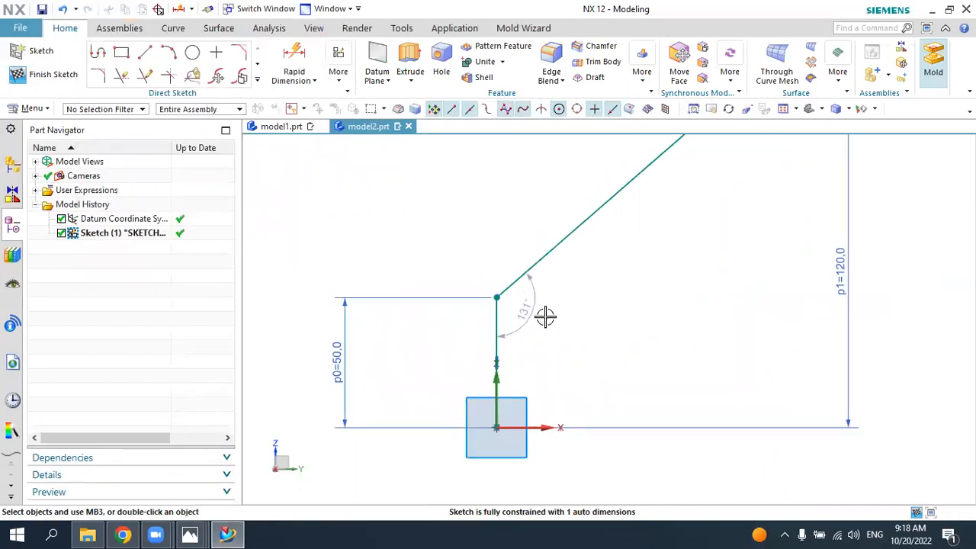
pyautogui.doubleClick(531, 311)
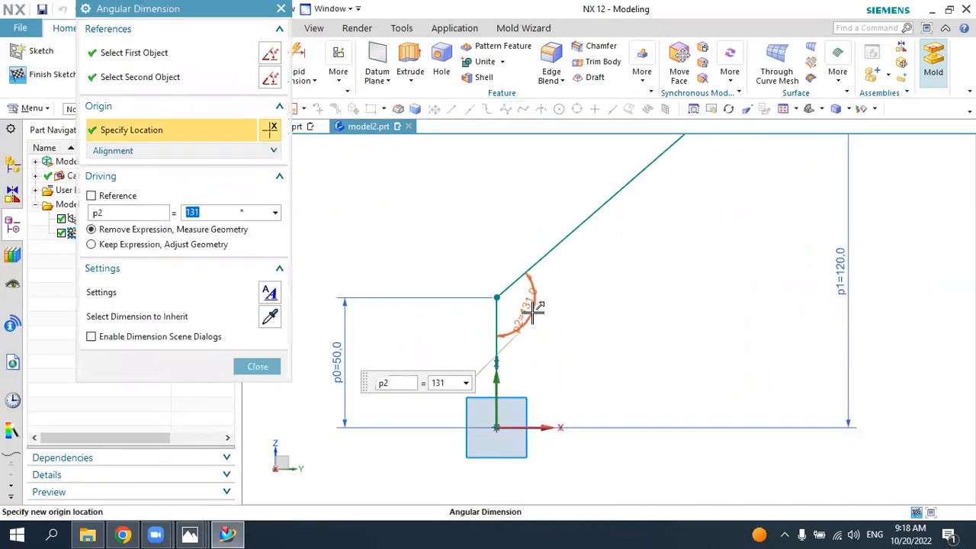
pyautogui.write('60')
pyautogui.press('Return')
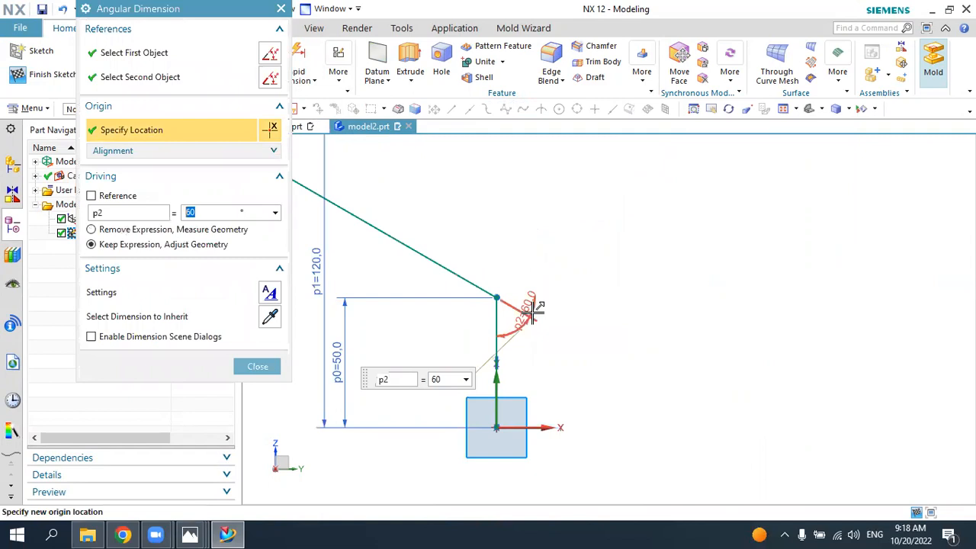
# Step: Undo the last angle dimension between the vertical and inclined lines
pyautogui.press('Escape')
pyautogui.scroll(-2, 545, 312)
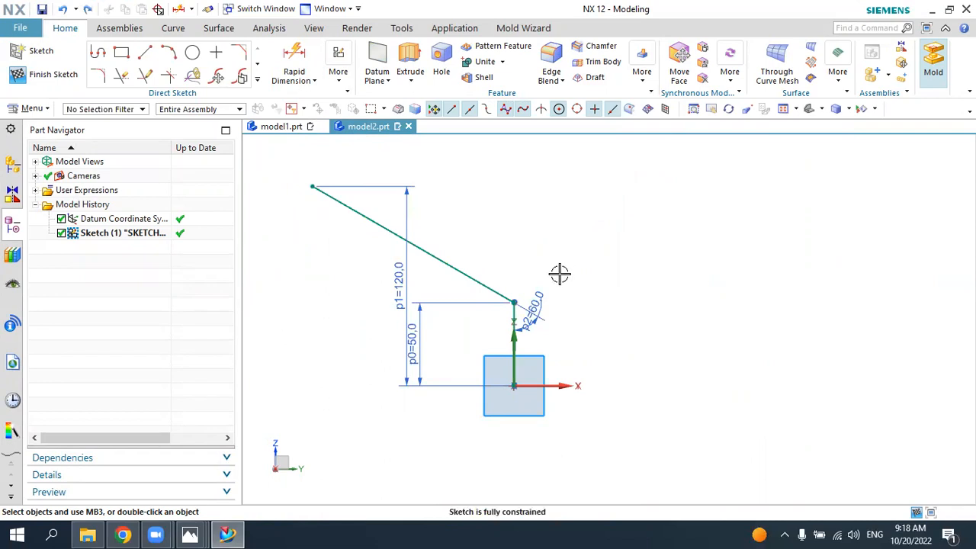
pyautogui.scroll(2, 497, 253)
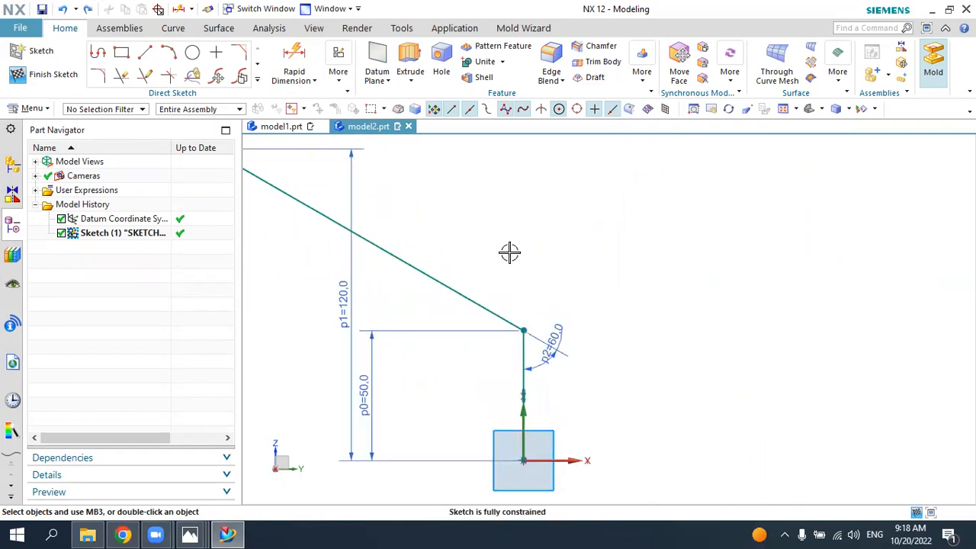
pyautogui.scroll(-2, 512, 253)
pyautogui.hotkey('ctrl', 'z')
pyautogui.scroll(2, 570, 273)
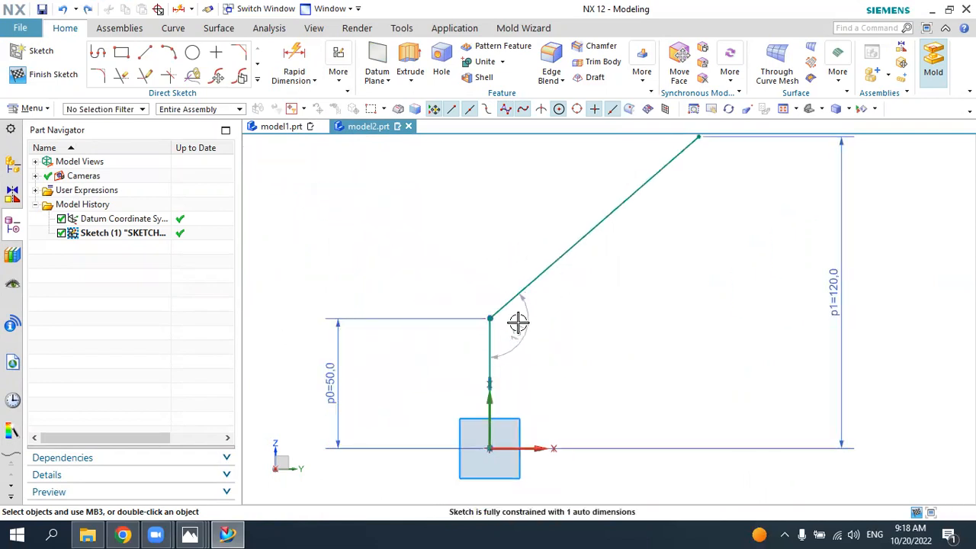
# Step: Check the 6.jpg drawing, dimension the angle between the horizontal axis and the inclined line, and set it to 60°
pyautogui.click(227, 534)
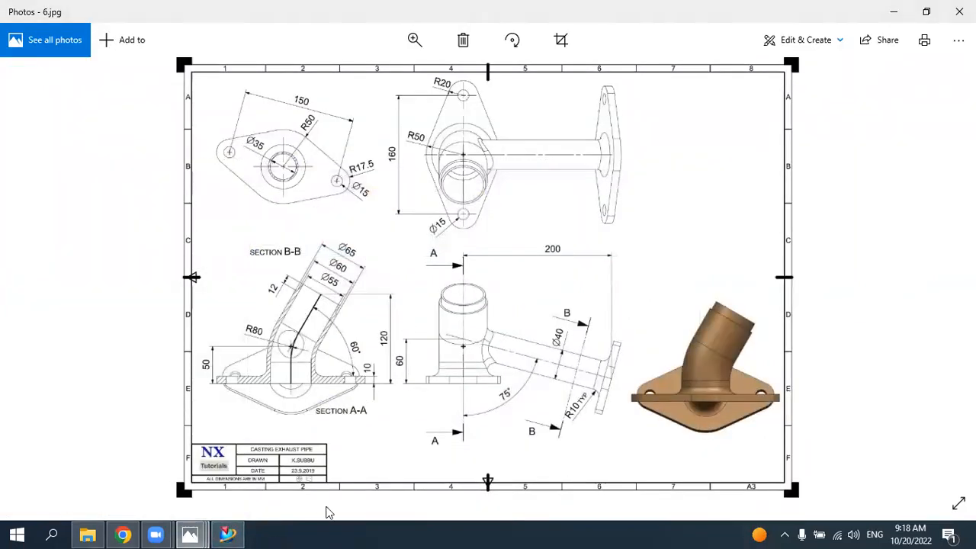
pyautogui.click(227, 534)
pyautogui.click(339, 76)
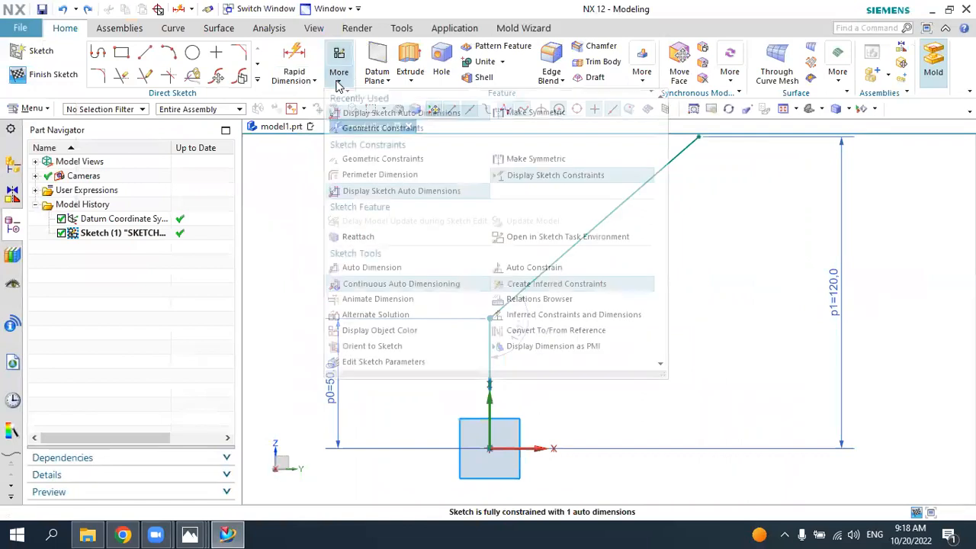
pyautogui.click(313, 81)
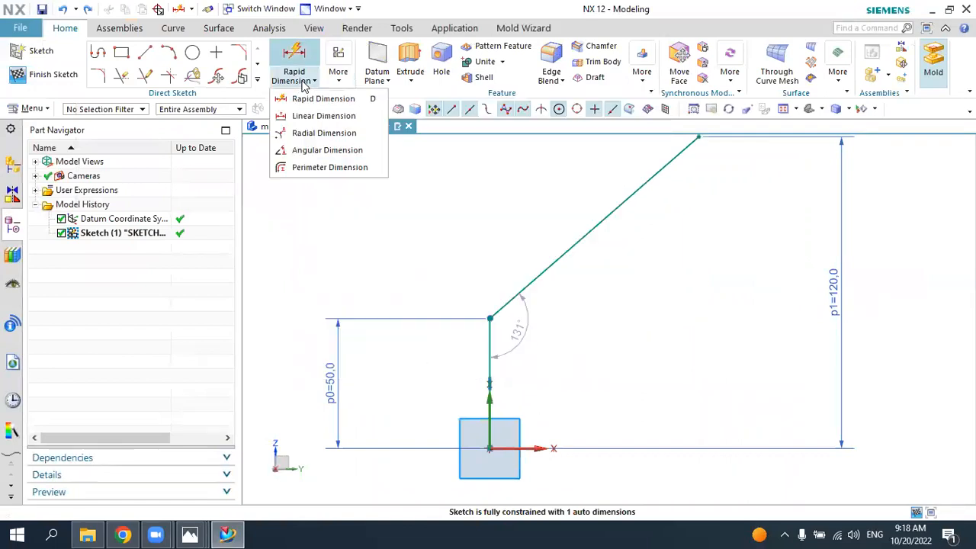
pyautogui.click(321, 150)
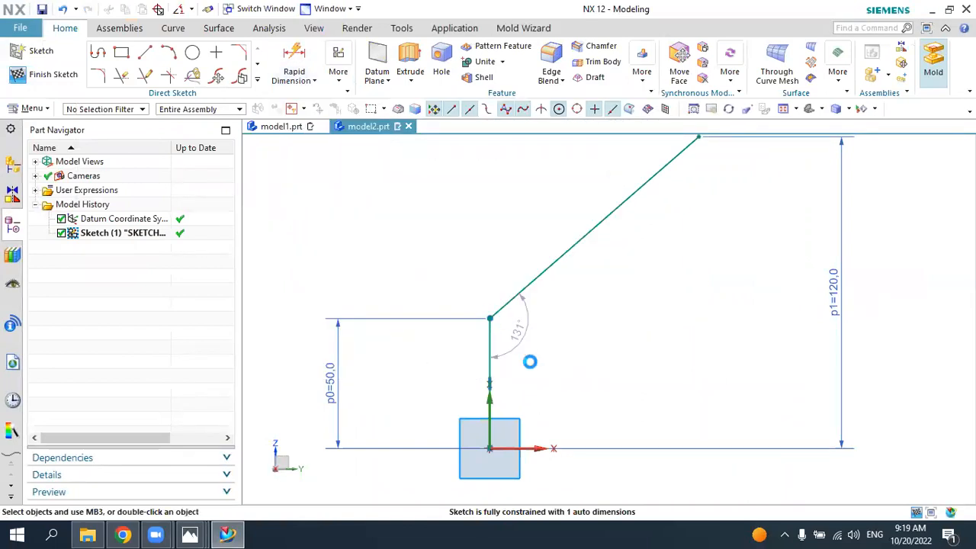
pyautogui.click(532, 447)
pyautogui.click(568, 255)
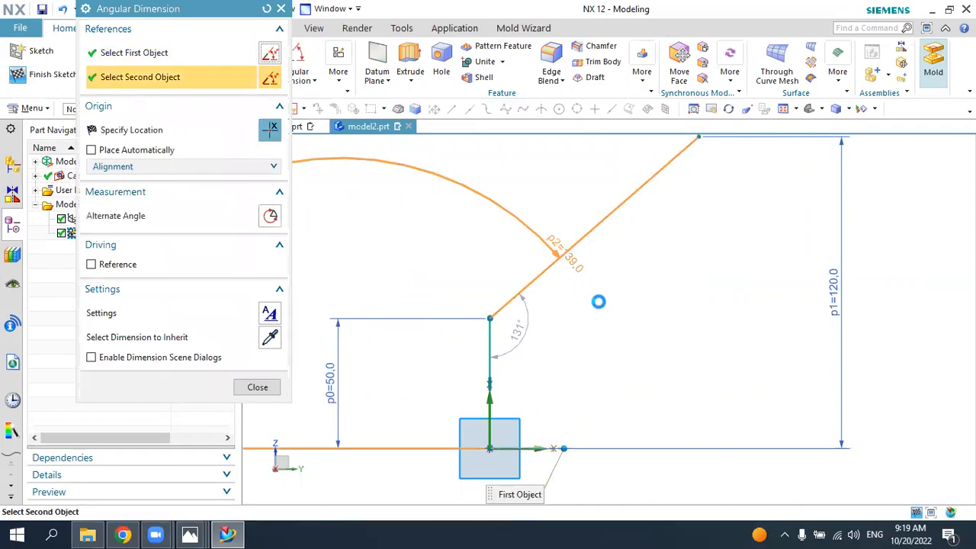
pyautogui.click(678, 301)
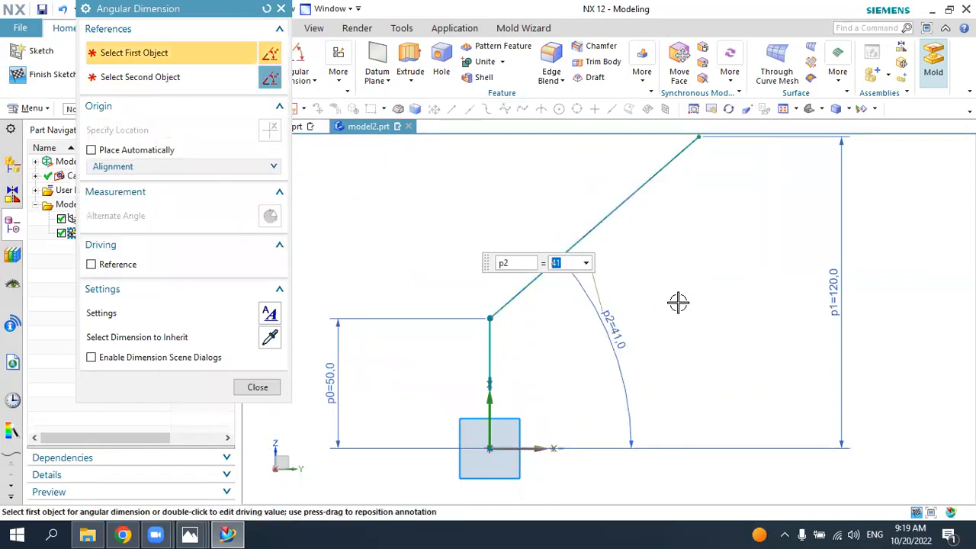
pyautogui.write('6')
pyautogui.press('Return')
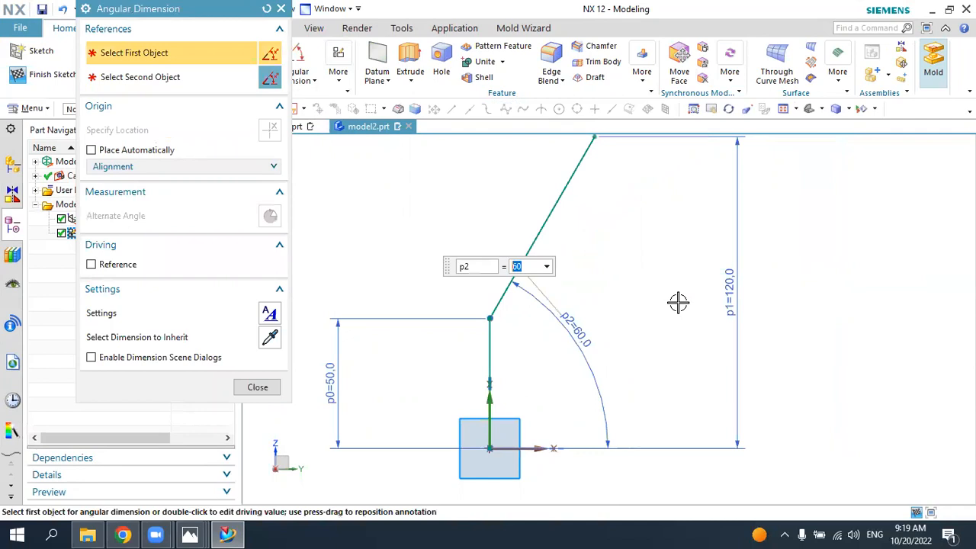
pyautogui.press('Escape')
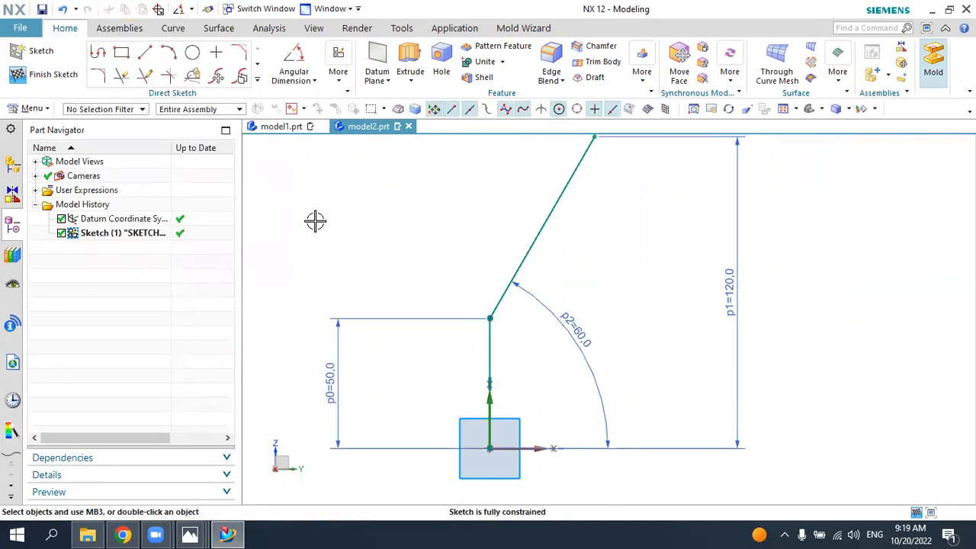
# Step: Fillet the corner between the vertical and inclined lines with an 80 mm radius and finish the sketch
pyautogui.click(98, 76)
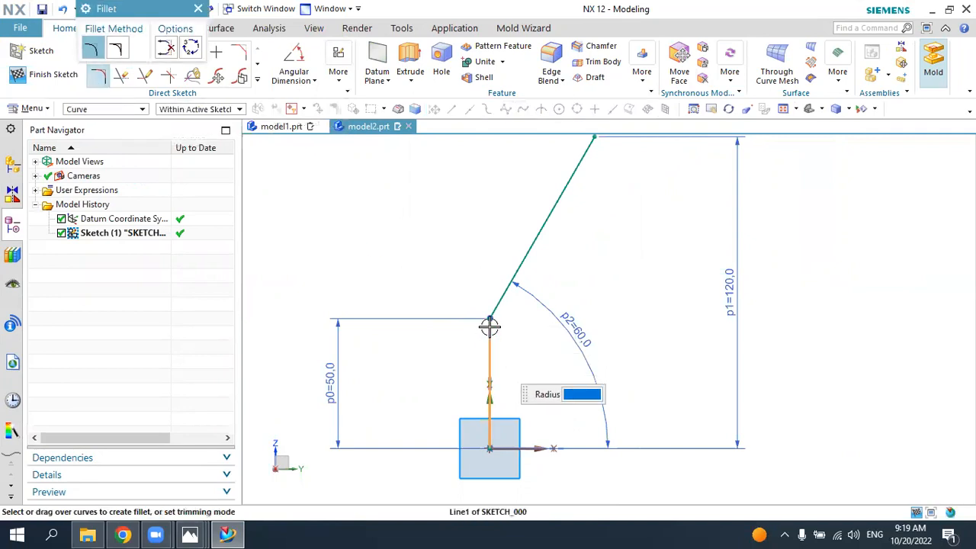
pyautogui.click(492, 317)
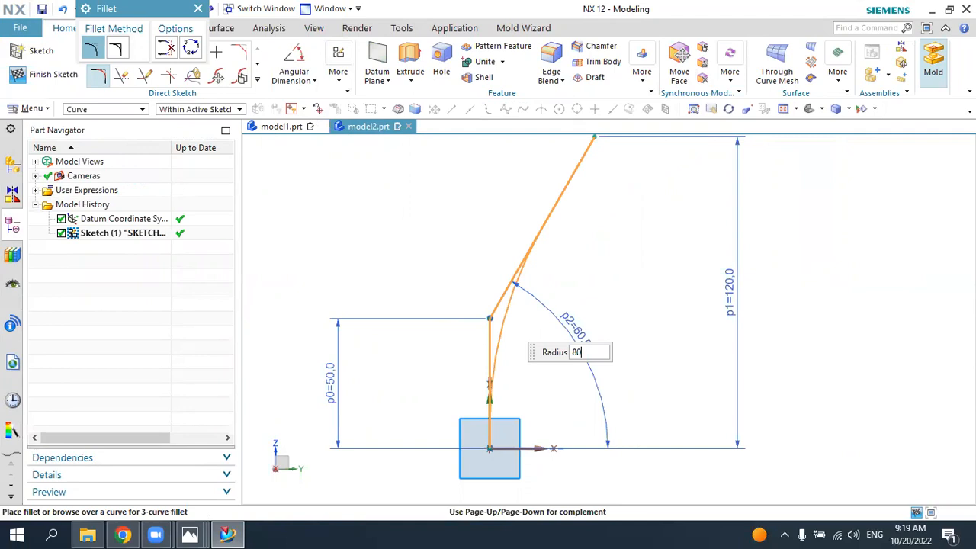
pyautogui.click(501, 315)
pyautogui.press('Escape')
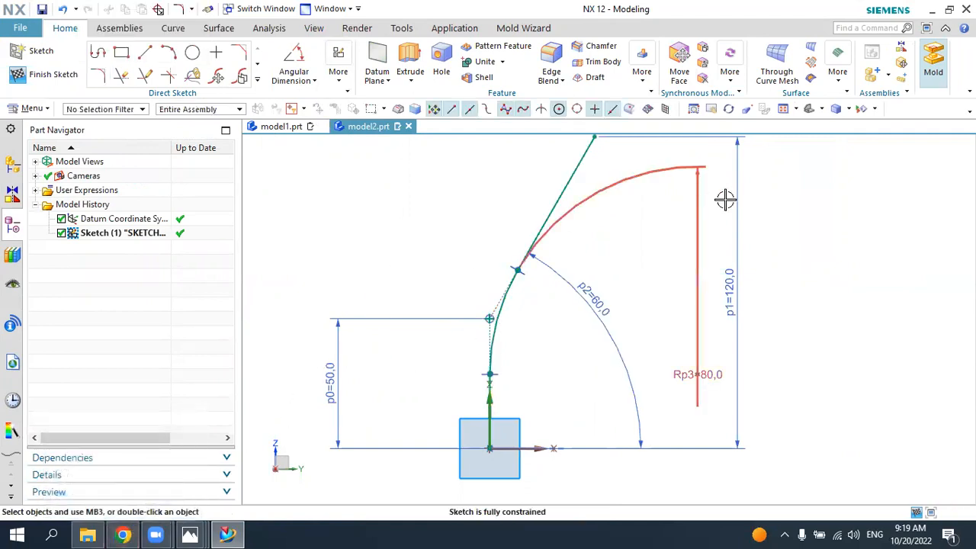
pyautogui.scroll(-2, 734, 224)
pyautogui.scroll(1, 625, 233)
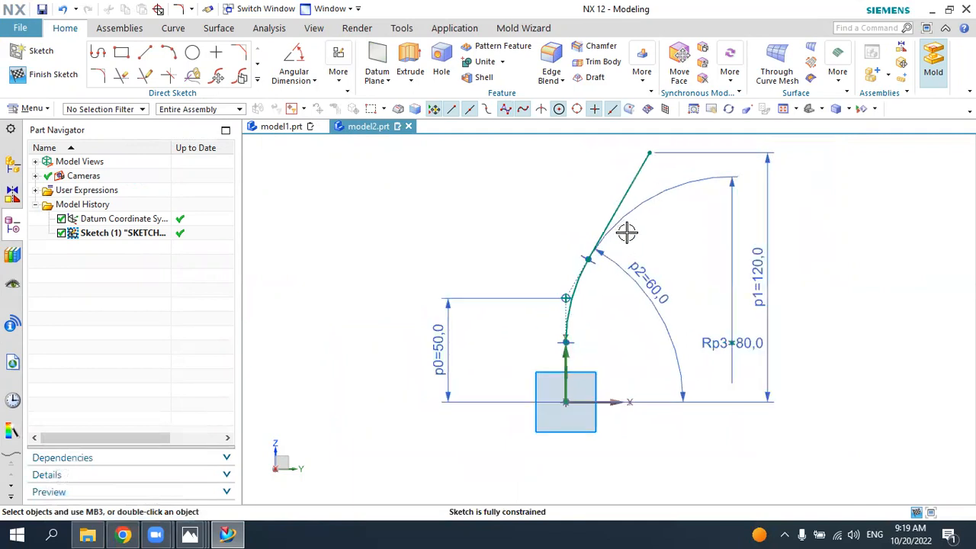
pyautogui.scroll(-1, 580, 290)
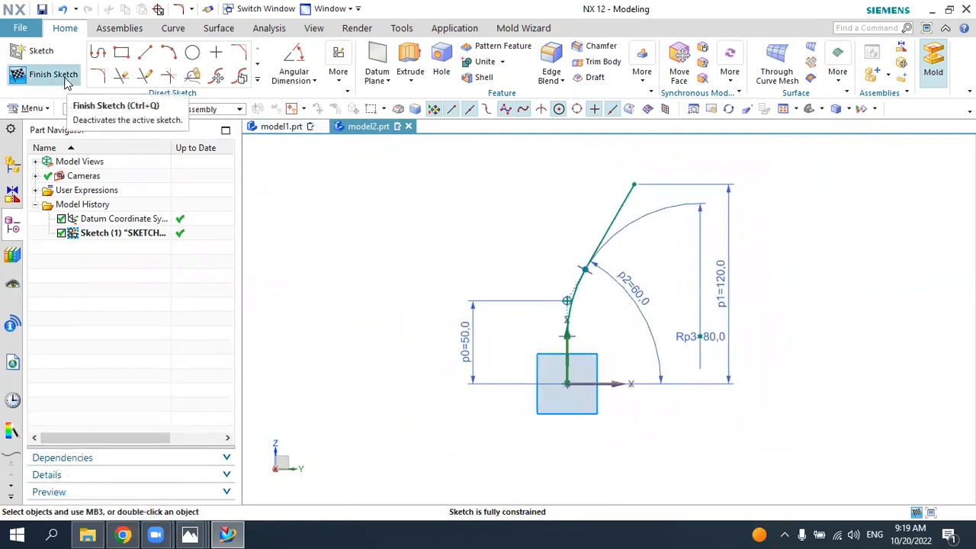
pyautogui.click(66, 81)
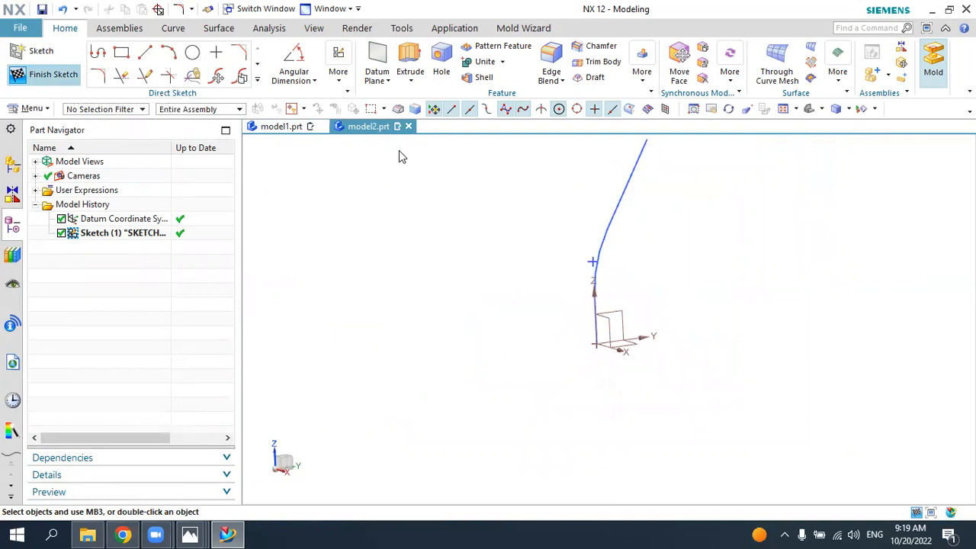
pyautogui.scroll(2, 632, 159)
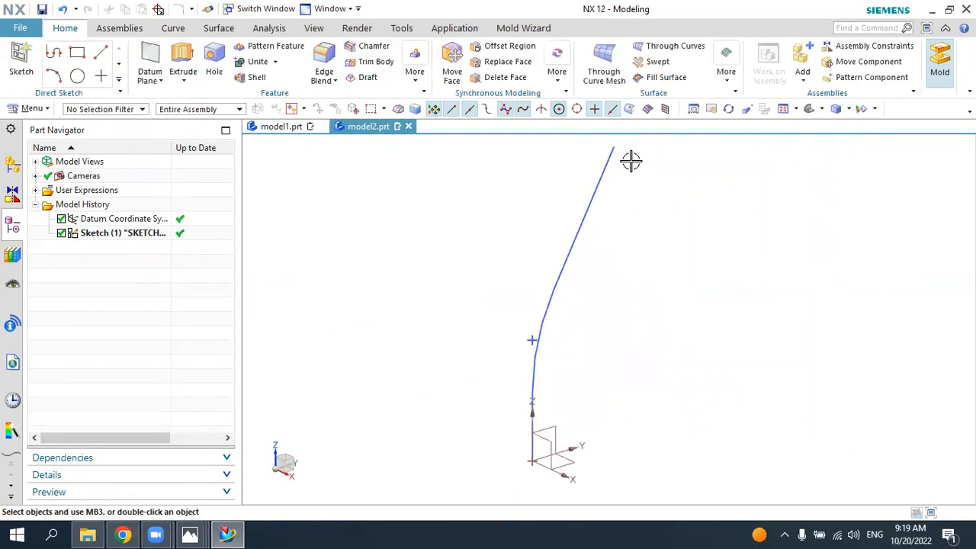
# Step: Reopen the path sketch, compare its dimensions with section B-B in the 6.jpg drawing, and finish the sketch
pyautogui.doubleClick(599, 183)
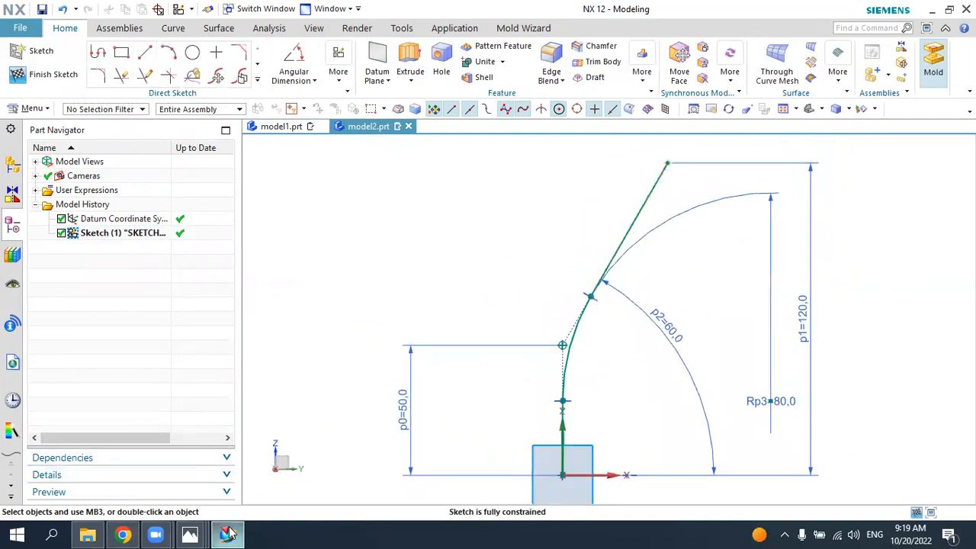
pyautogui.click(229, 534)
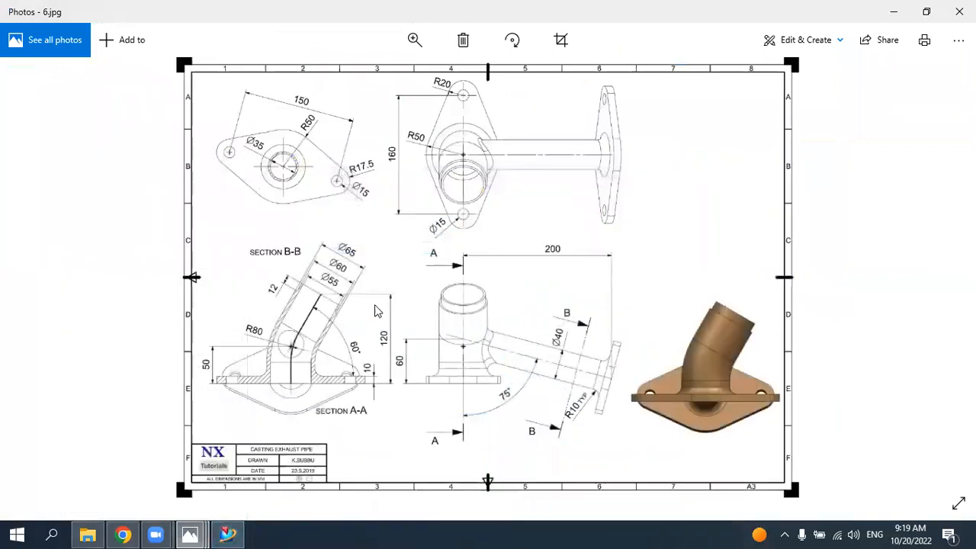
pyautogui.click(228, 534)
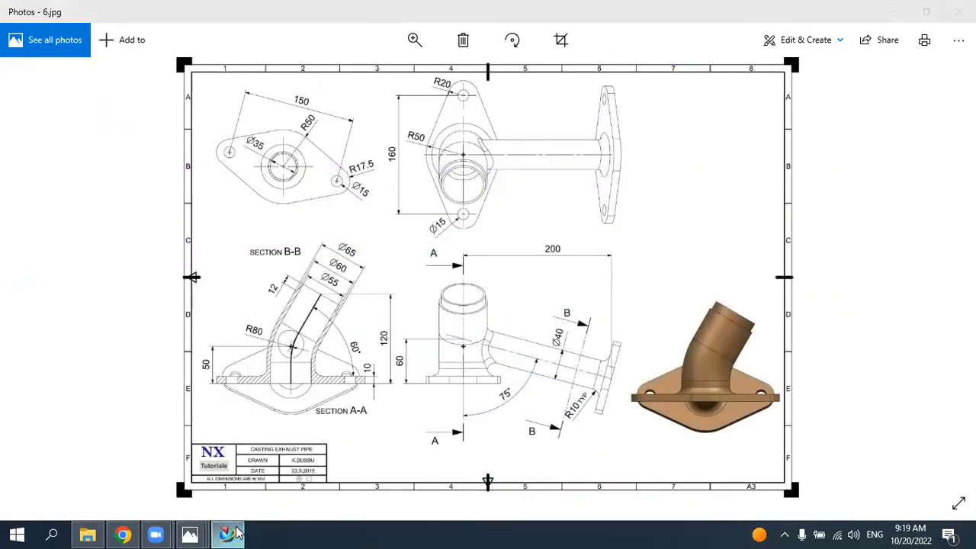
pyautogui.click(67, 79)
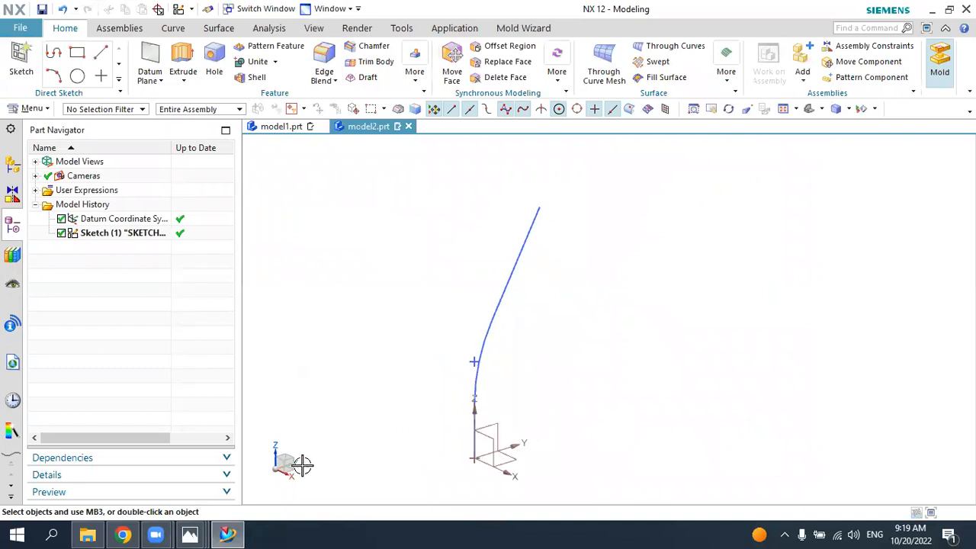
# Step: Create a tube along the sketched path with a 65 mm outer and 55 mm inner diameter, checking the 6.jpg drawing
pyautogui.click(228, 534)
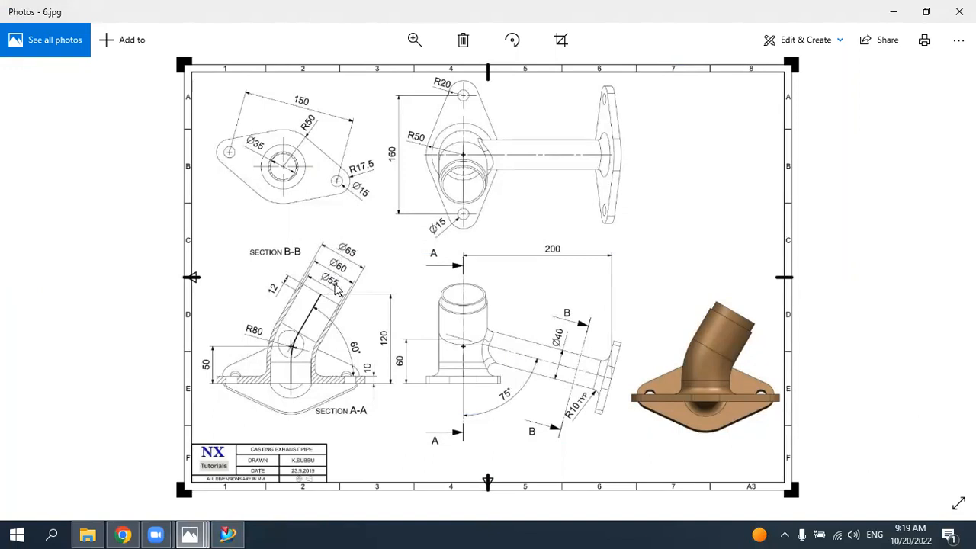
pyautogui.click(231, 534)
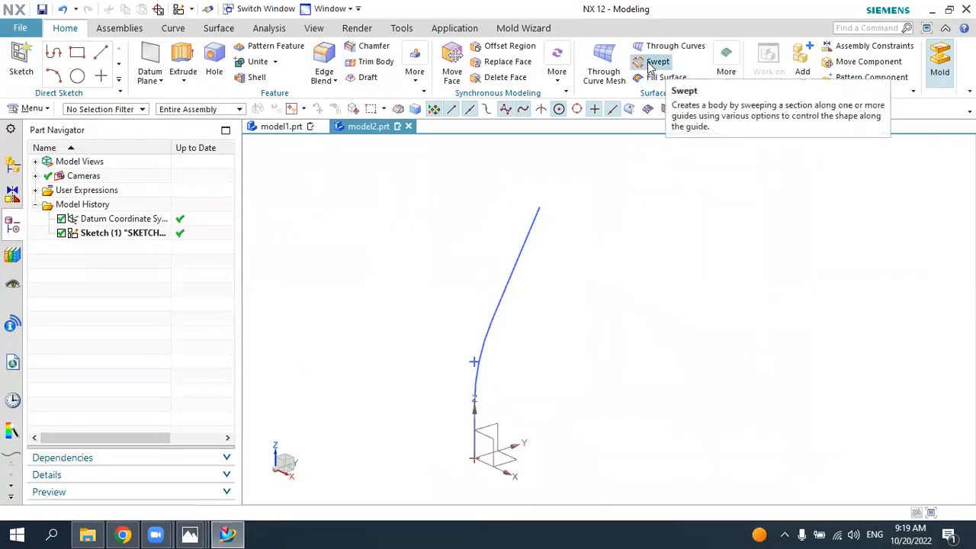
pyautogui.click(735, 82)
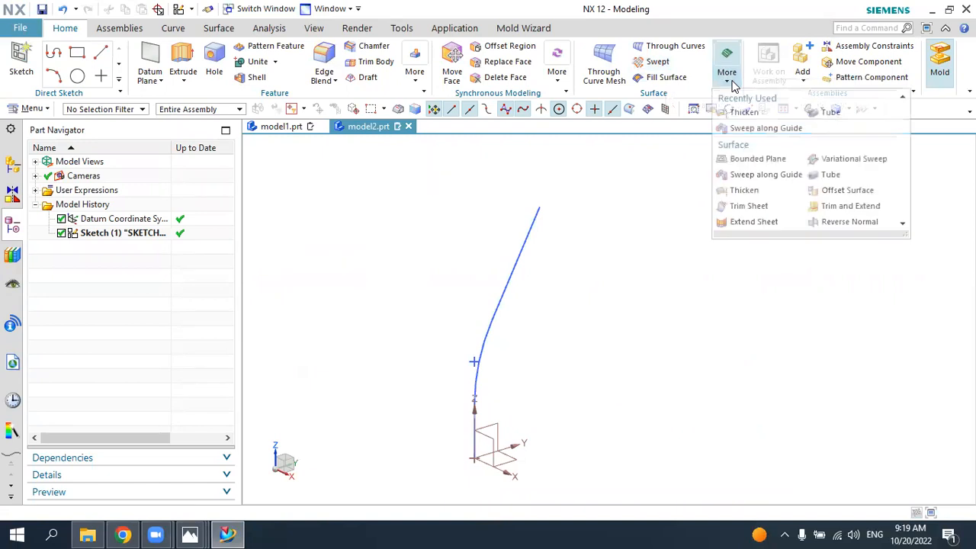
pyautogui.click(830, 116)
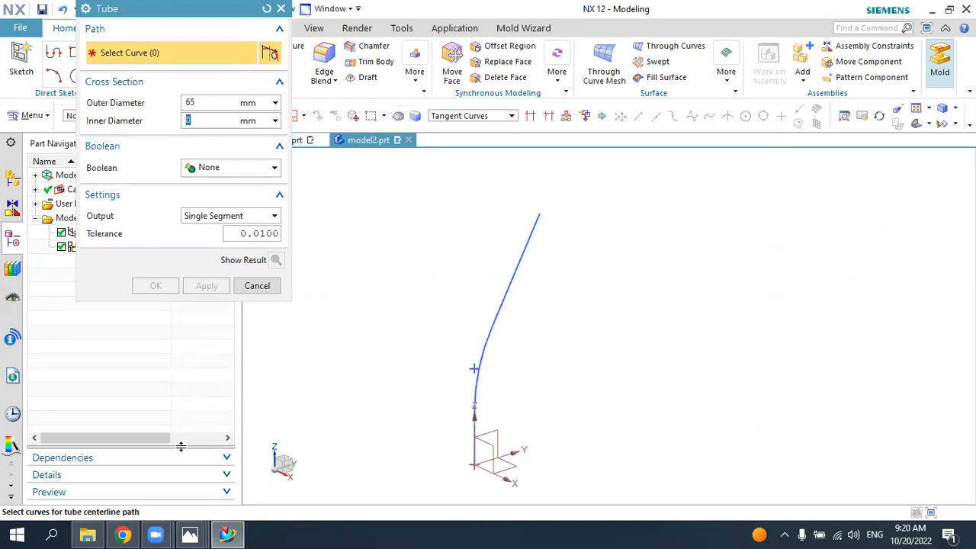
pyautogui.click(227, 534)
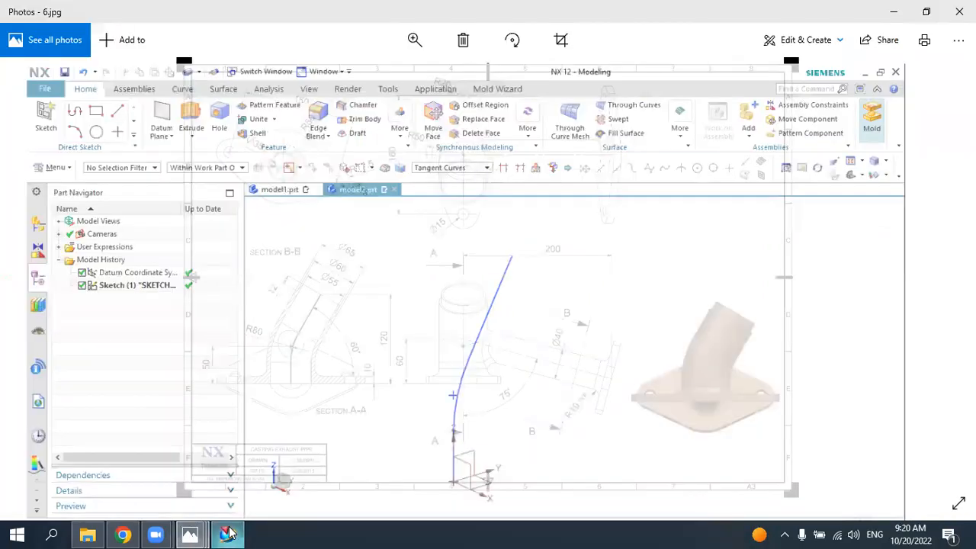
pyautogui.click(228, 534)
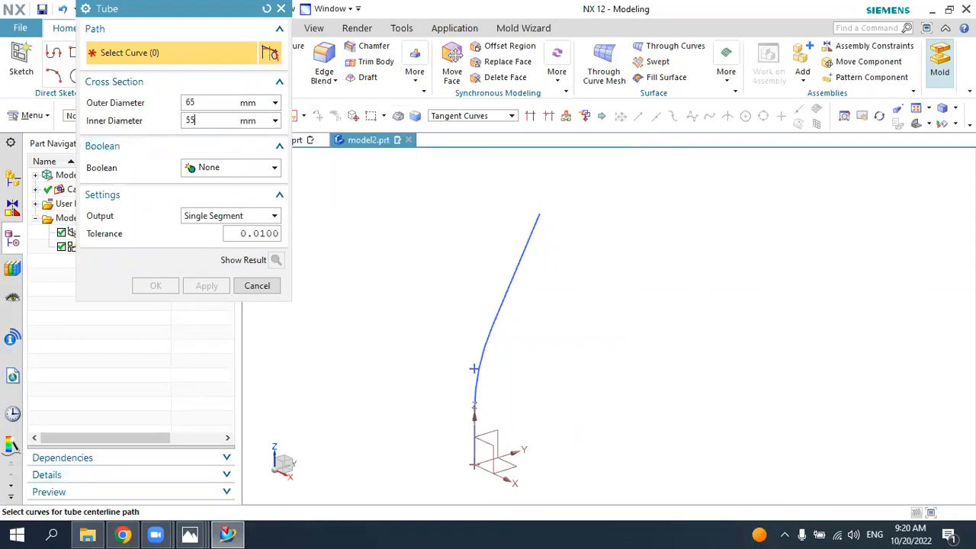
pyautogui.click(528, 263)
pyautogui.click(155, 286)
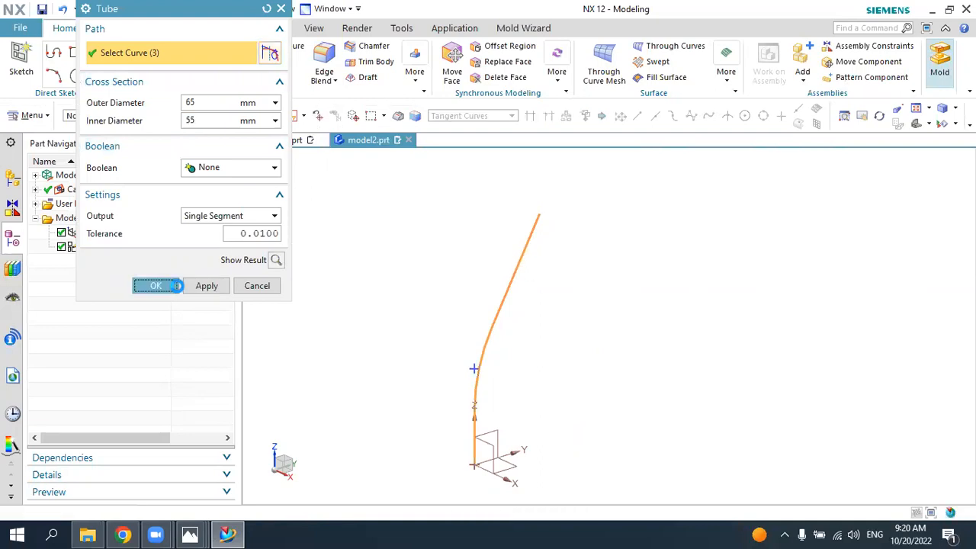
# Step: Reopen the tube's parameters, check its diameters against the 6.jpg drawing, and accept them
pyautogui.moveTo(608, 277); pyautogui.dragTo(584, 279, button='middle')
pyautogui.doubleClick(93, 248)
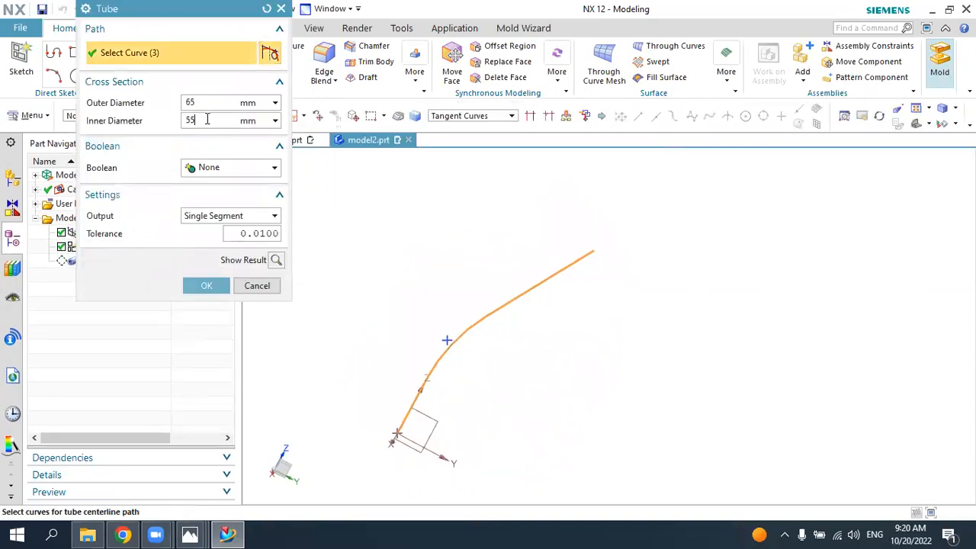
pyautogui.click(227, 534)
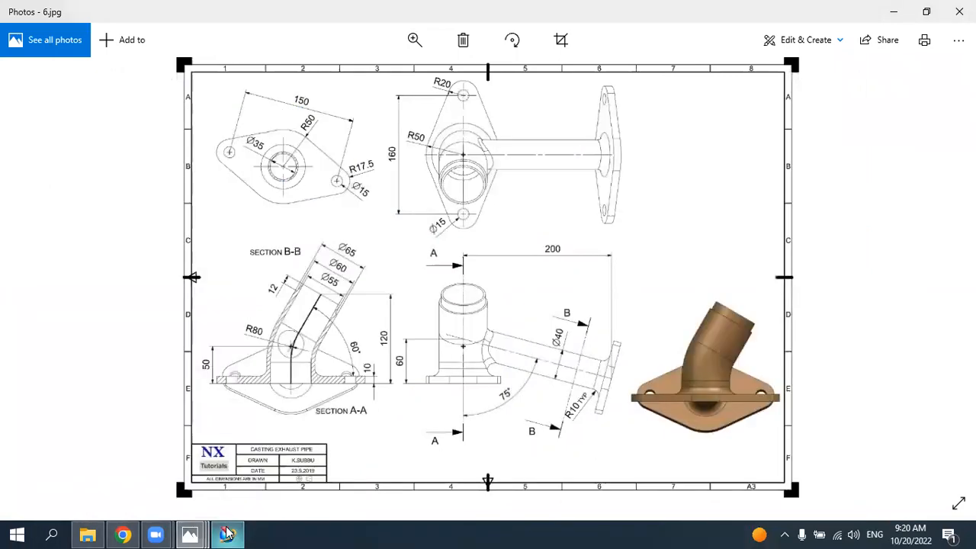
pyautogui.click(226, 534)
pyautogui.click(208, 286)
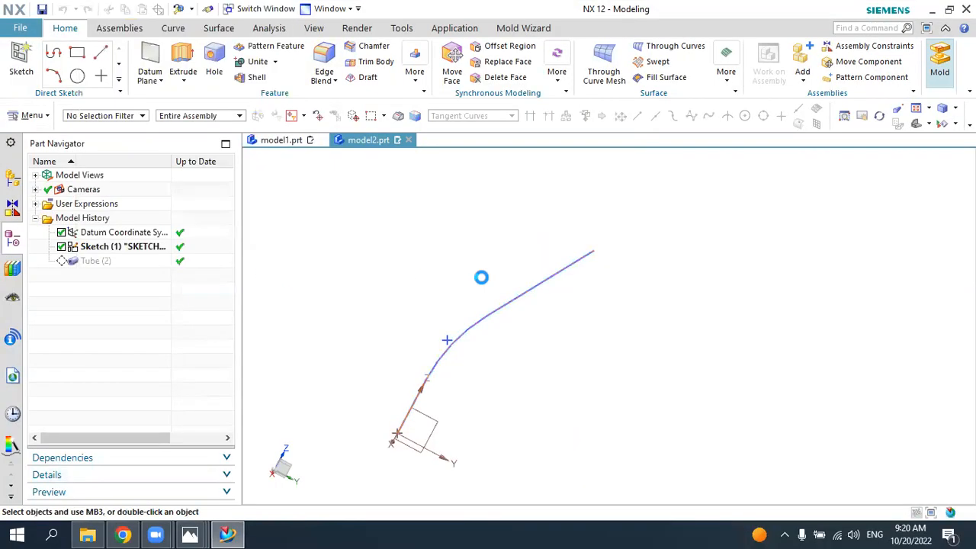
# Step: Inspect the tube body and its open upper end, comparing them with the 6.jpg drawing
pyautogui.moveTo(793, 141); pyautogui.dragTo(774, 253, button='middle')
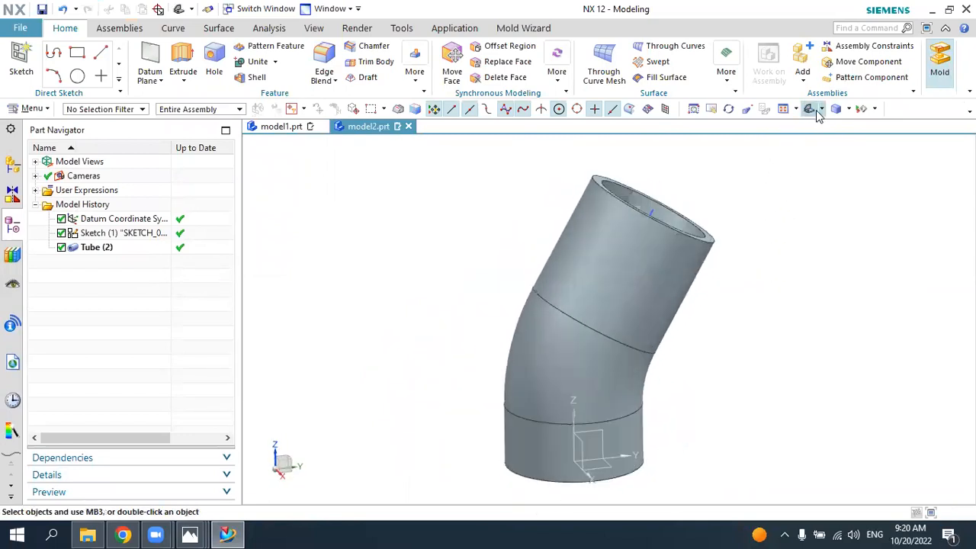
pyautogui.click(814, 112)
pyautogui.click(228, 534)
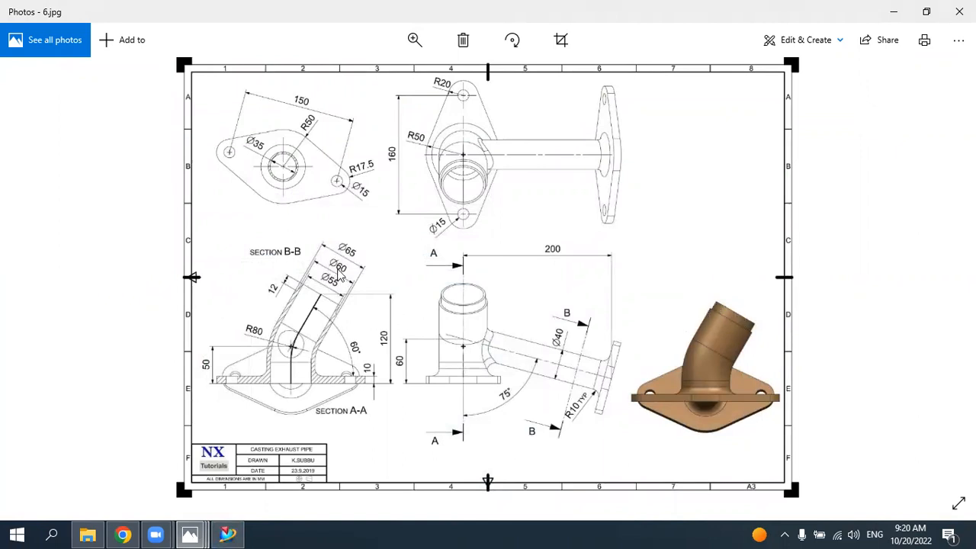
pyautogui.click(233, 534)
pyautogui.moveTo(453, 364); pyautogui.dragTo(437, 383, button='middle')
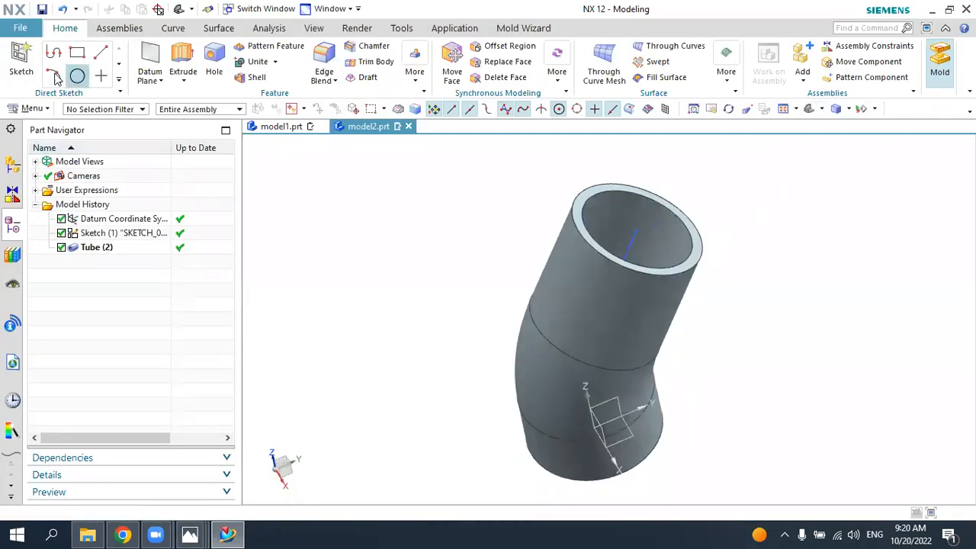
# Step: Start a sketch on the tube's upper end face and draw a 60 mm diameter circle centred on the sketch origin
pyautogui.click(21, 61)
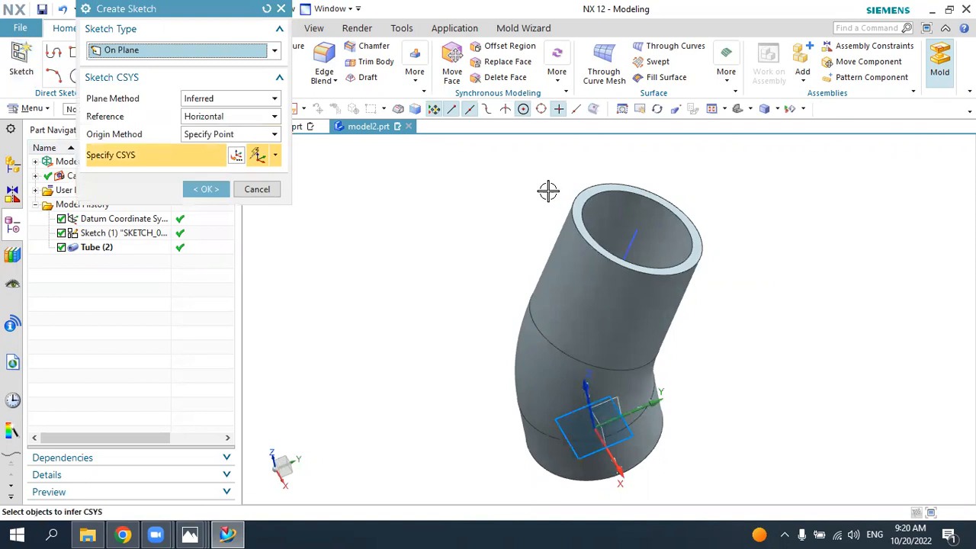
pyautogui.click(582, 202)
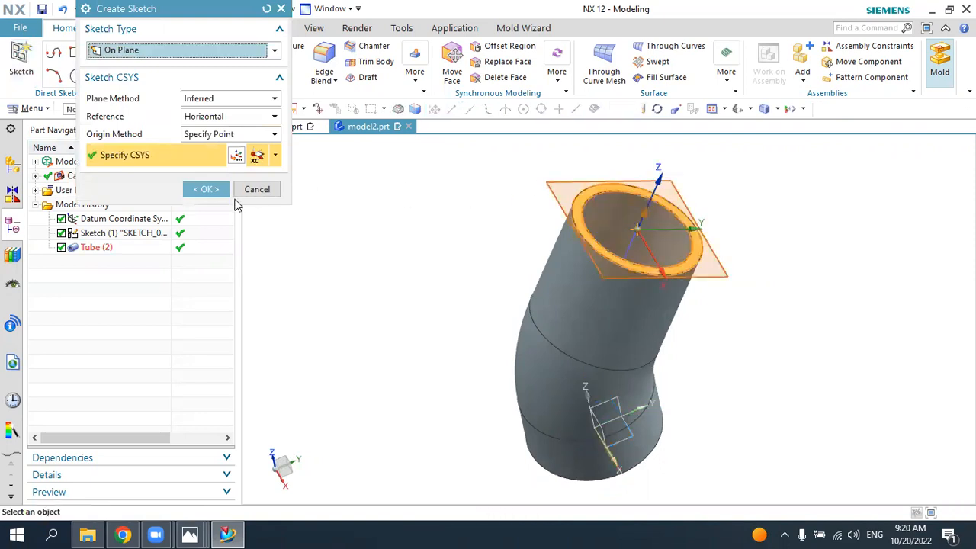
pyautogui.click(215, 190)
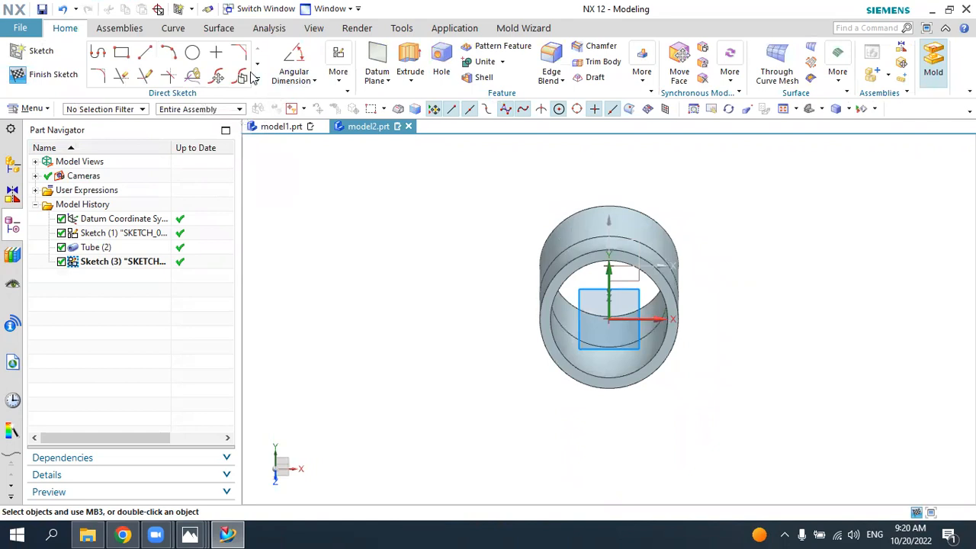
pyautogui.click(191, 55)
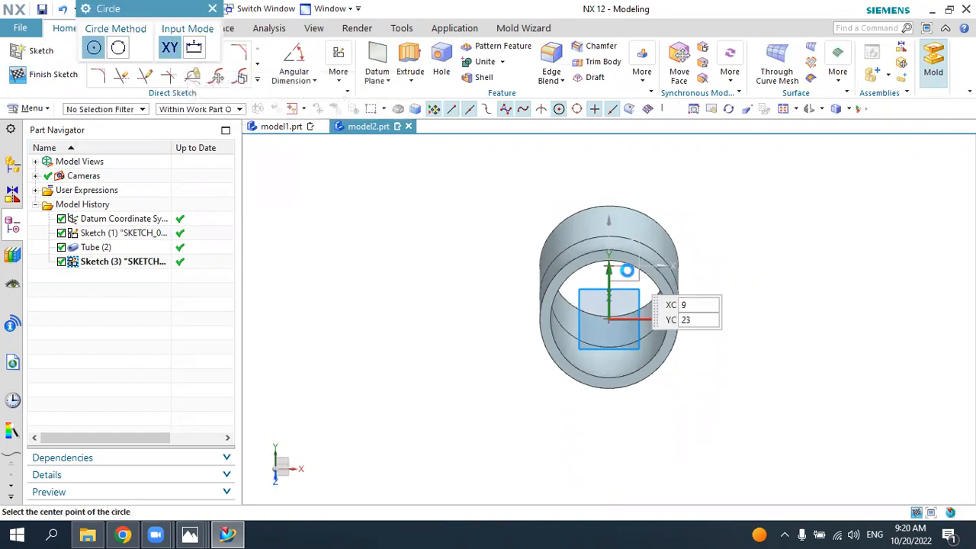
pyautogui.click(608, 319)
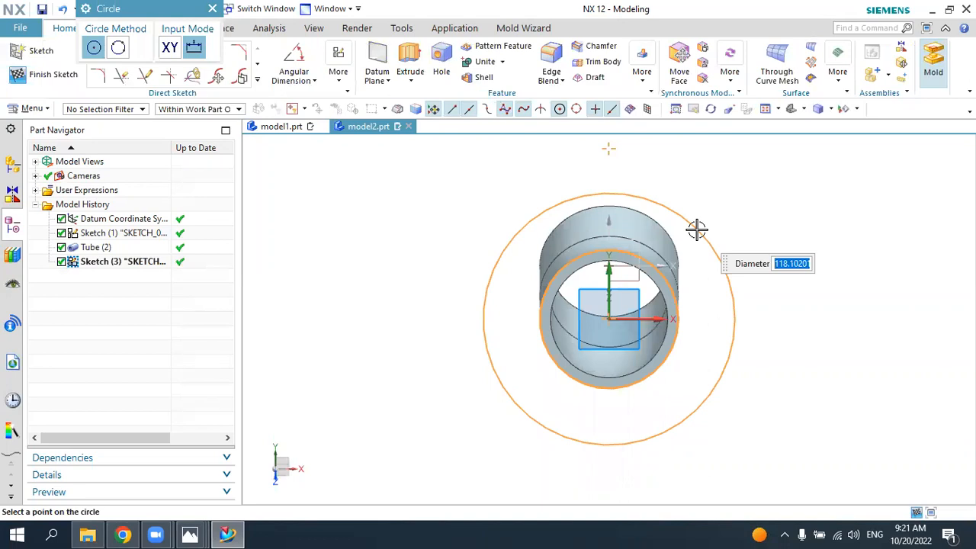
pyautogui.write('60')
pyautogui.press('Return')
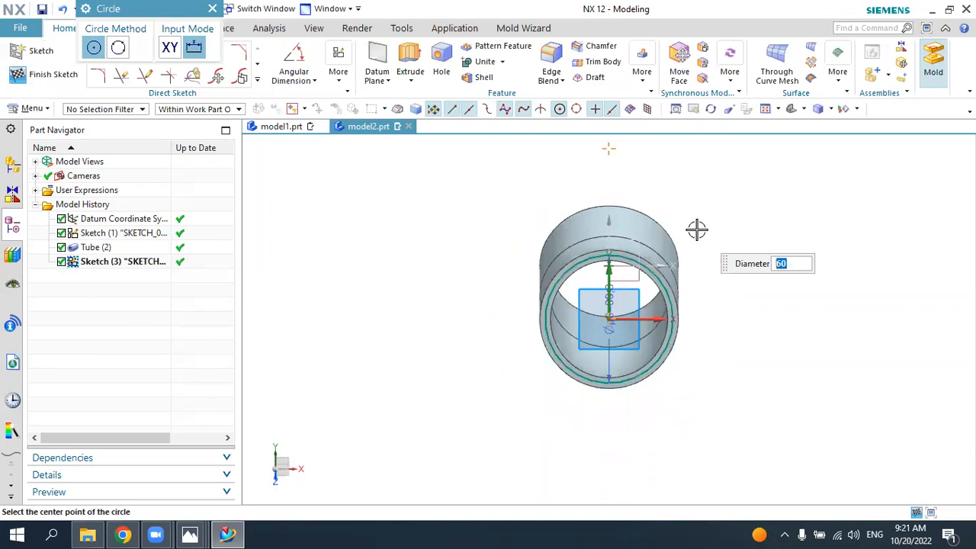
# Step: Sketch a larger concentric circle about 99 mm in diameter, enclosing the tube's upper end
pyautogui.moveTo(545, 343); pyautogui.dragTo(434, 347, button='middle')
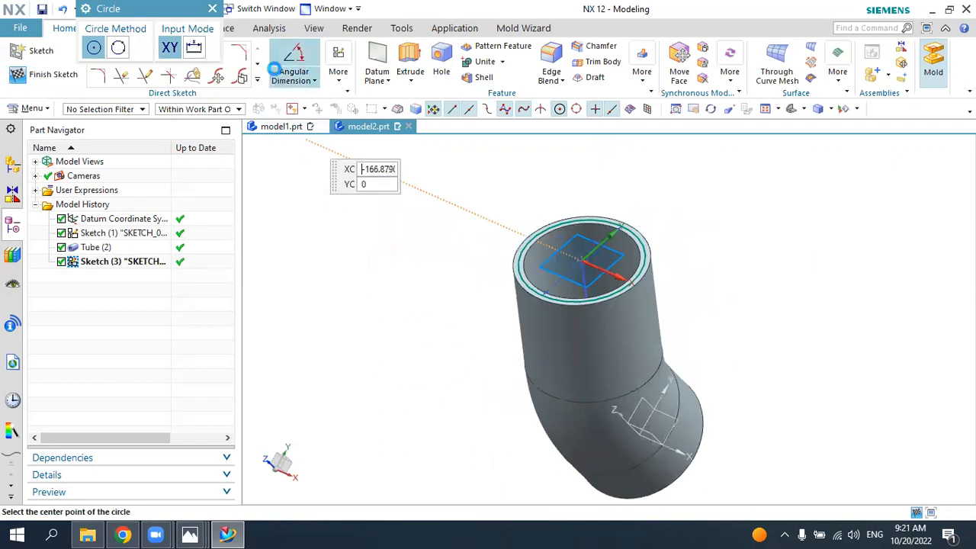
pyautogui.press('Escape')
pyautogui.click(192, 52)
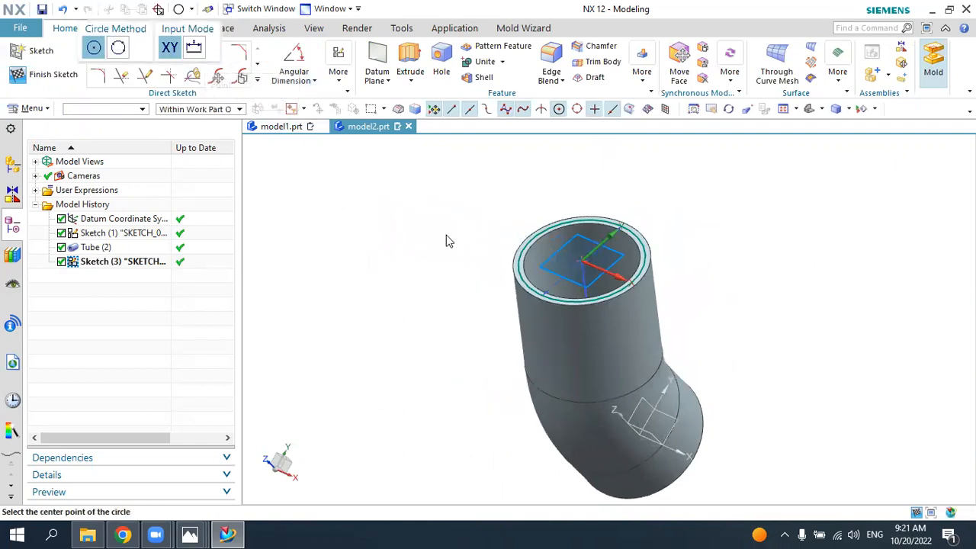
pyautogui.click(579, 261)
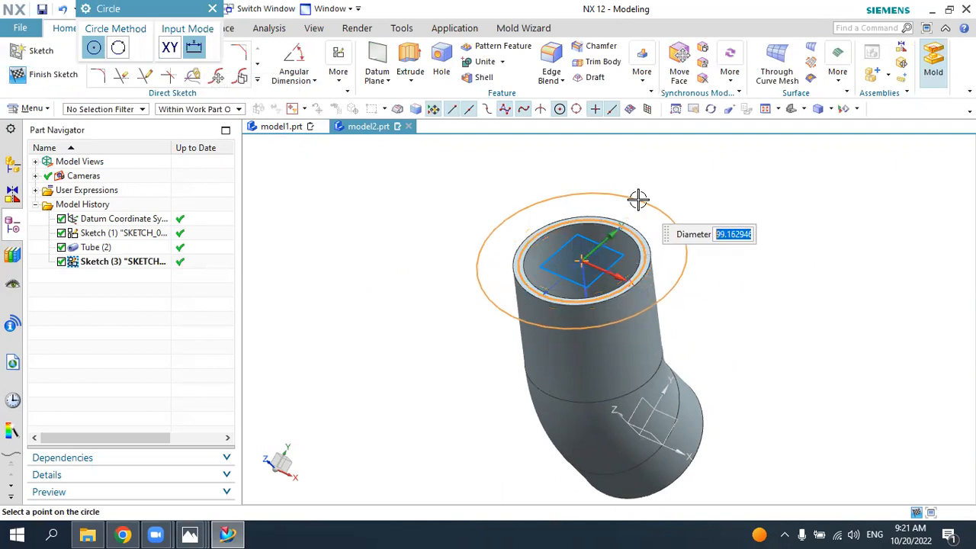
pyautogui.click(639, 200)
pyautogui.press('Escape')
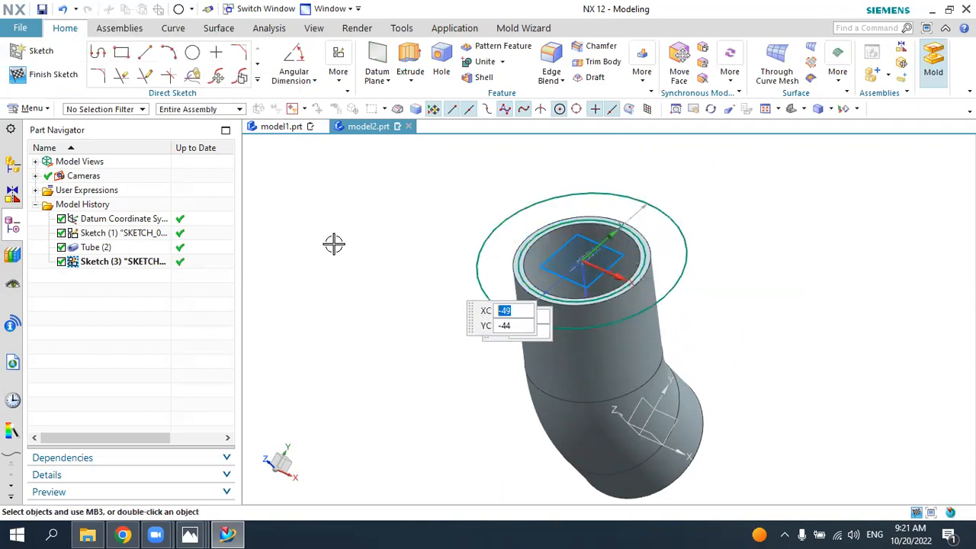
# Step: Extrude the ring between the two circles 12 mm down the tube as a Subtract, checking the depth in the 6.jpg drawing
pyautogui.click(410, 63)
pyautogui.moveTo(427, 236); pyautogui.dragTo(403, 227, button='middle')
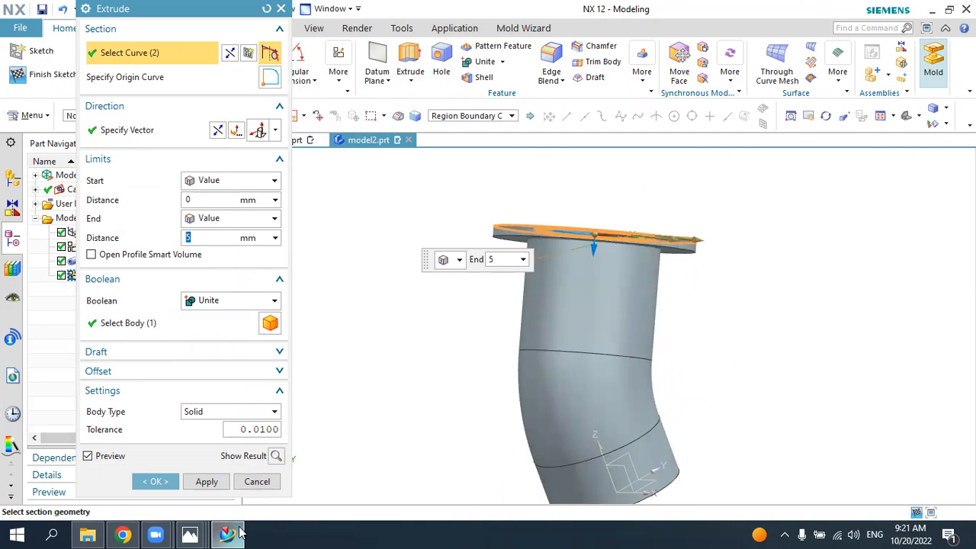
pyautogui.click(190, 535)
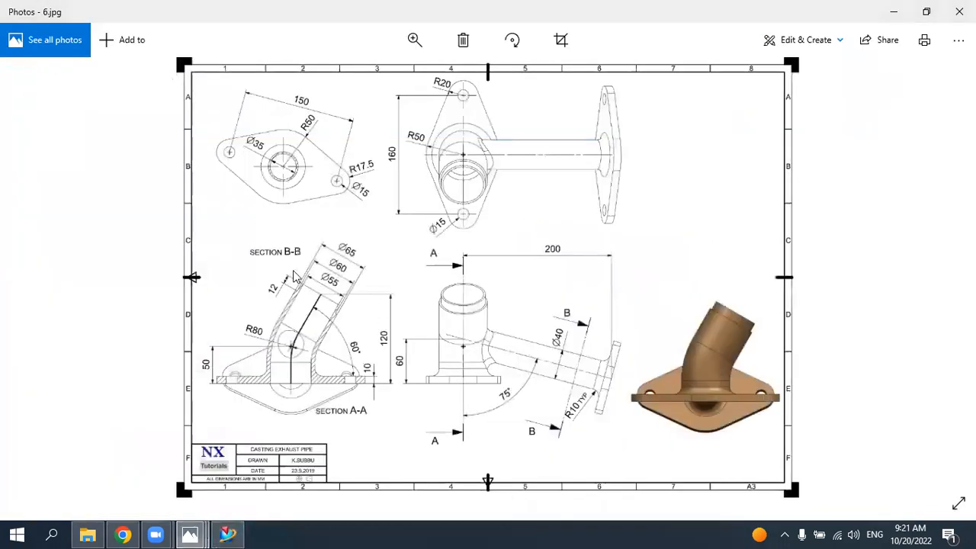
pyautogui.click(227, 533)
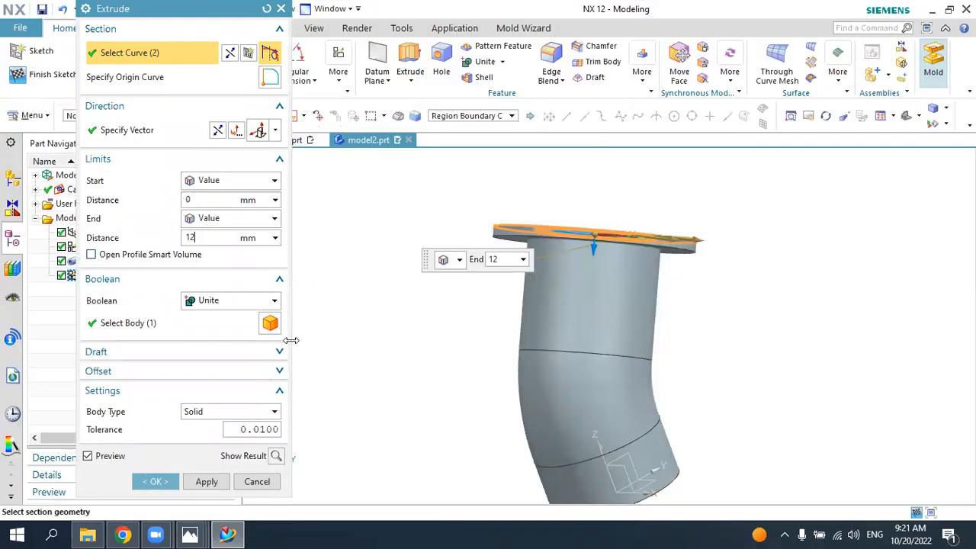
pyautogui.click(233, 300)
pyautogui.click(217, 344)
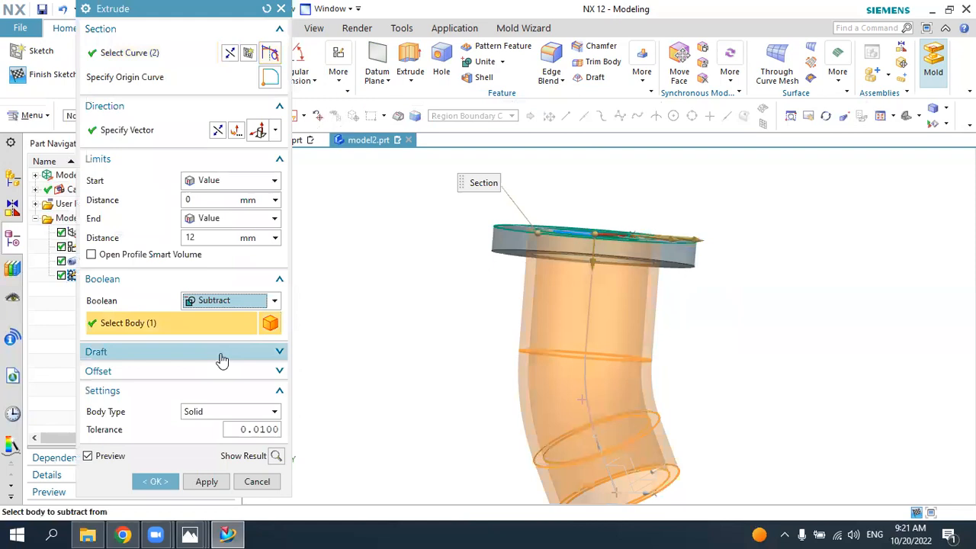
pyautogui.click(156, 481)
pyautogui.moveTo(508, 281); pyautogui.dragTo(559, 252, button='middle')
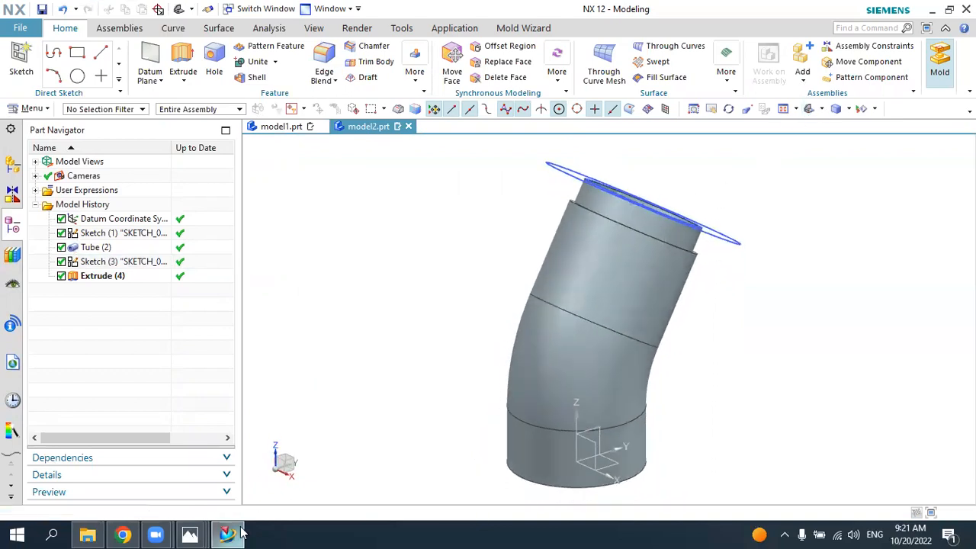
# Step: Consult the 6.jpg drawing and start a sketch on the XZ datum plane with the plane normal and X-axis directions reversed
pyautogui.hotkey('alt', 'Tab')
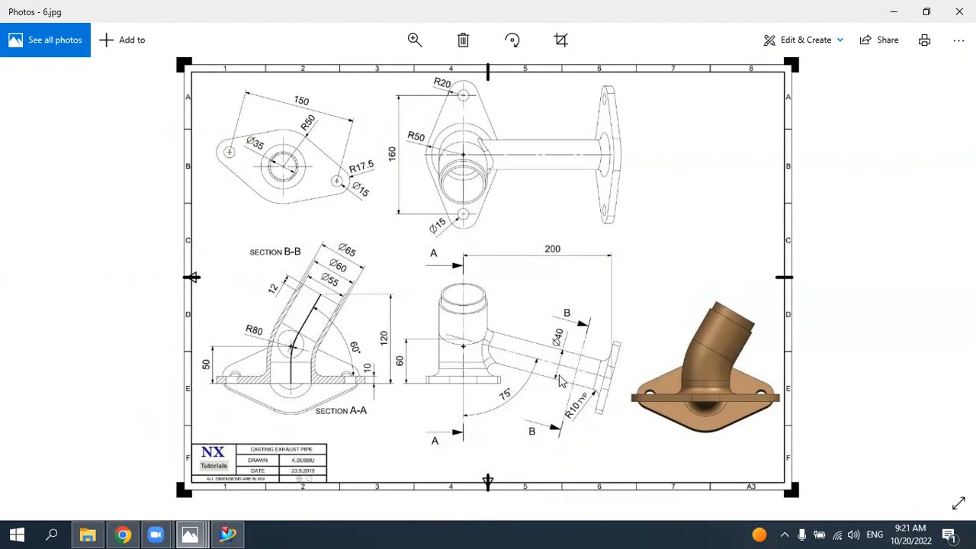
pyautogui.click(227, 534)
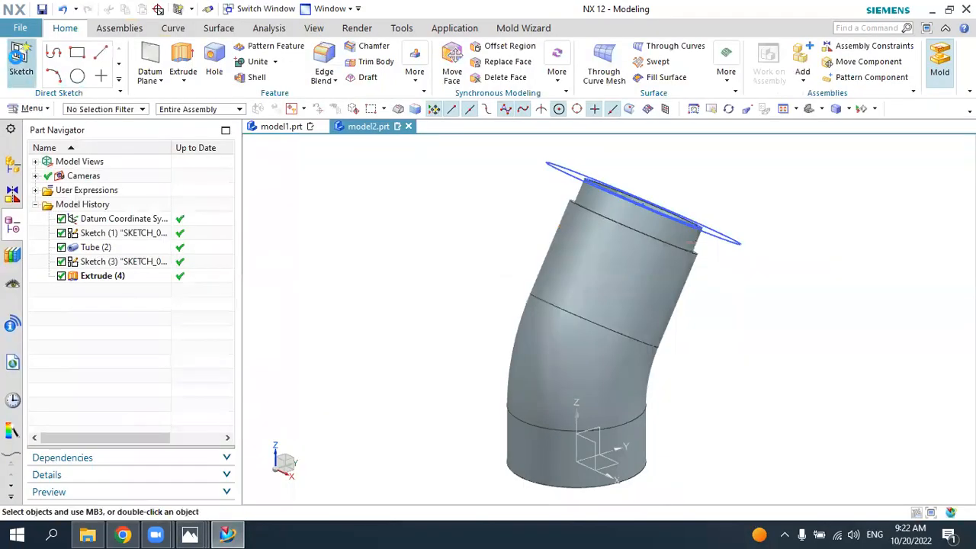
pyautogui.click(21, 63)
pyautogui.click(228, 534)
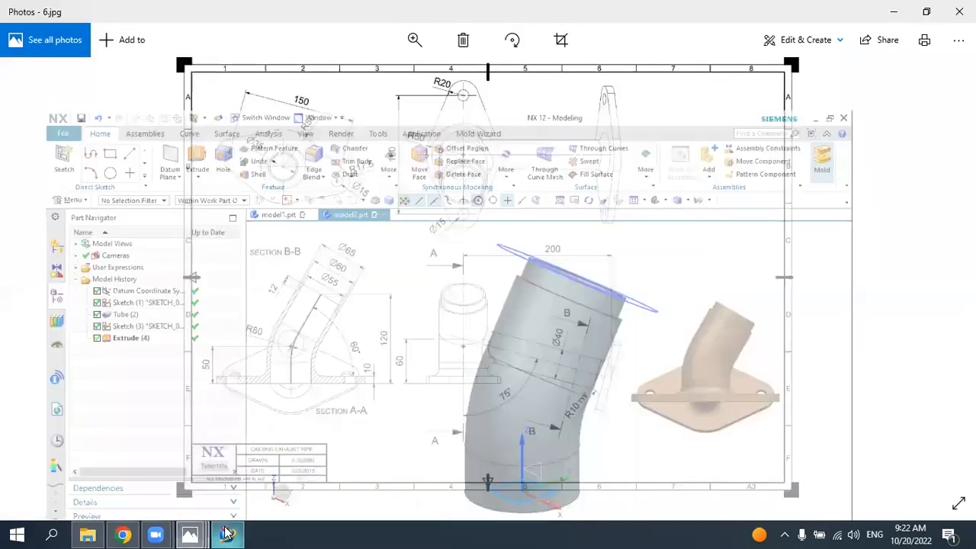
pyautogui.click(227, 534)
pyautogui.moveTo(508, 374)
pyautogui.mouseDown(button='middle')
pyautogui.moveTo(408, 359)
pyautogui.moveTo(432, 192)
pyautogui.moveTo(427, 375)
pyautogui.mouseUp(button='middle')
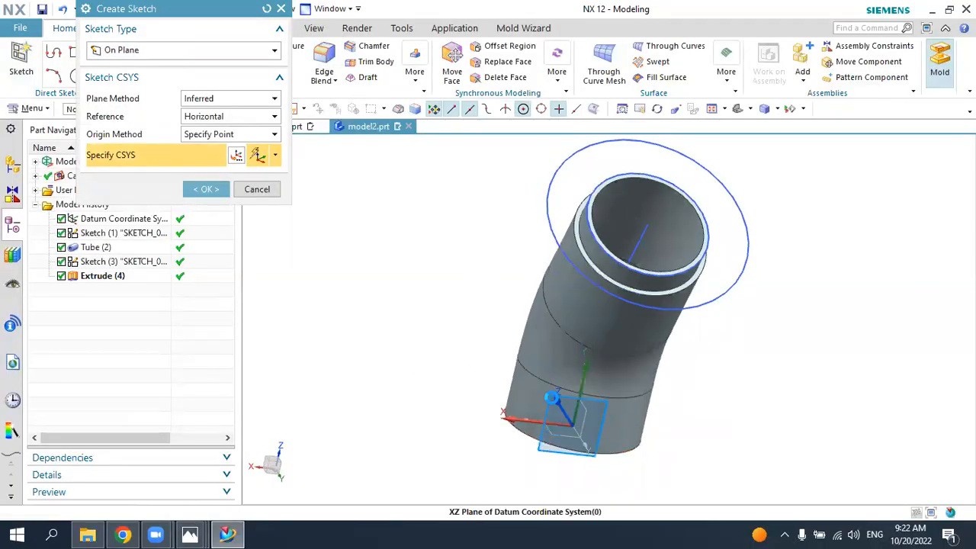
pyautogui.click(553, 398)
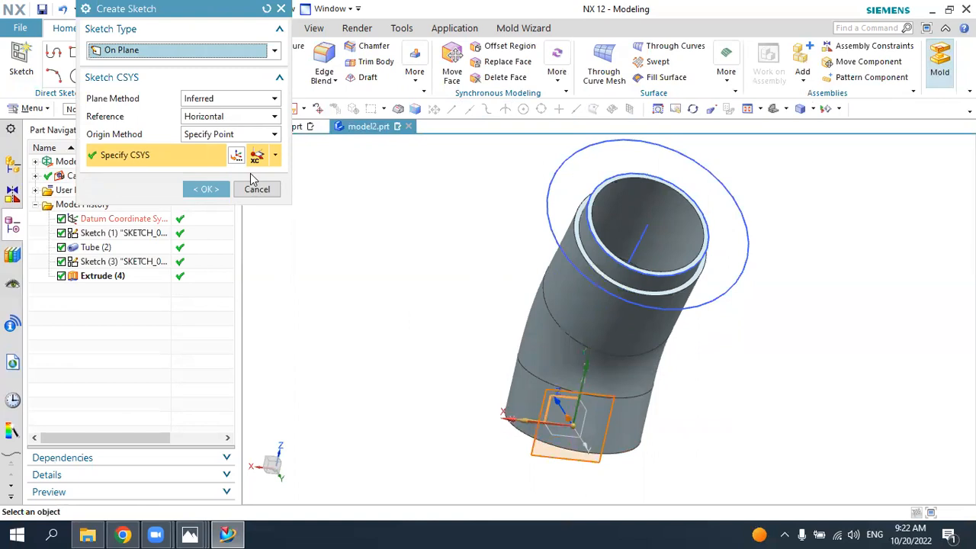
pyautogui.press('Escape')
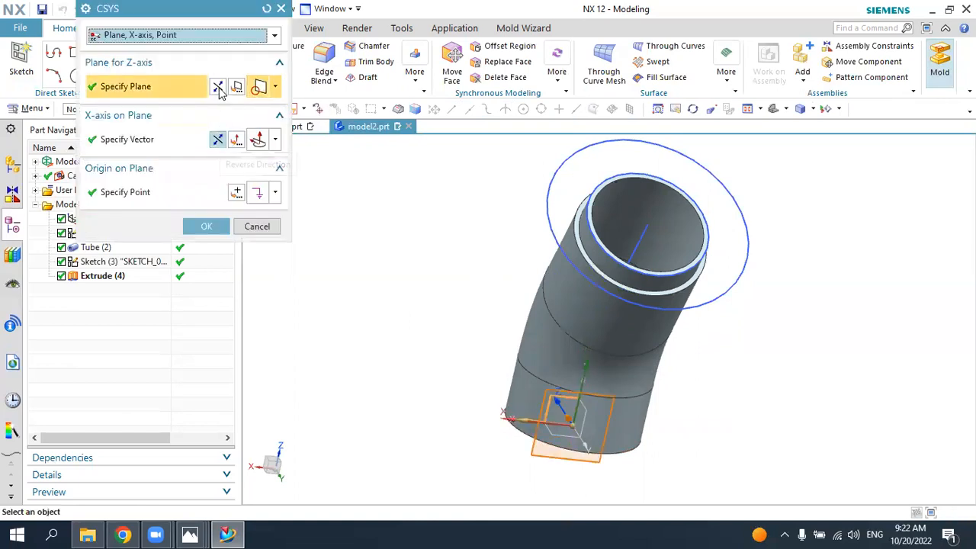
pyautogui.click(220, 140)
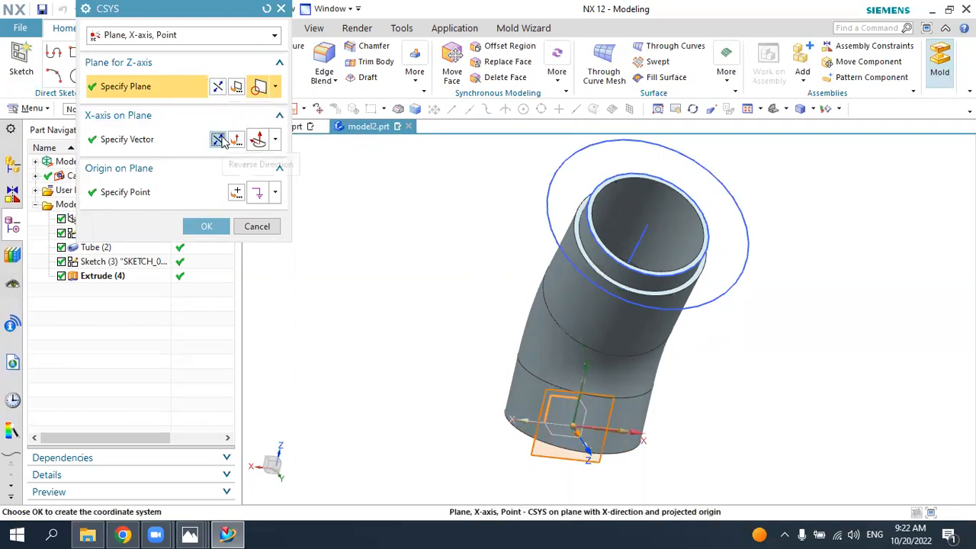
pyautogui.click(206, 226)
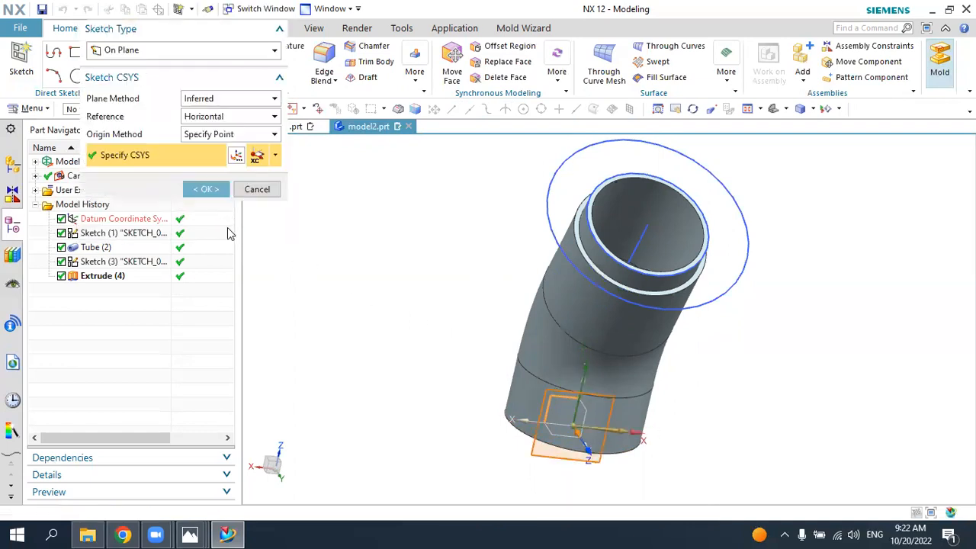
pyautogui.click(206, 189)
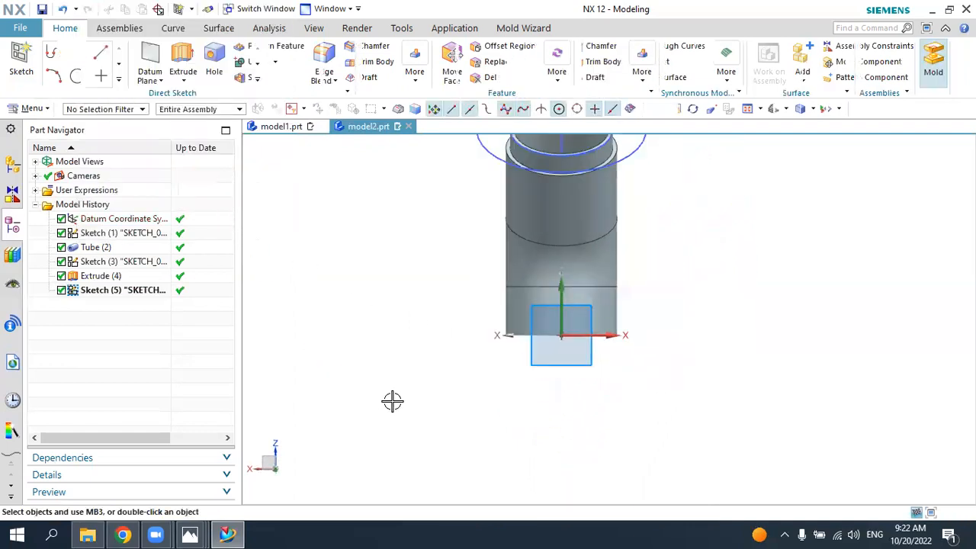
# Step: Check the branch in the 6.jpg drawing and sketch its sloping centreline, about 220 mm long, from the vertical axis outward past the tube
pyautogui.scroll(-3, 399, 403)
pyautogui.scroll(2, 437, 330)
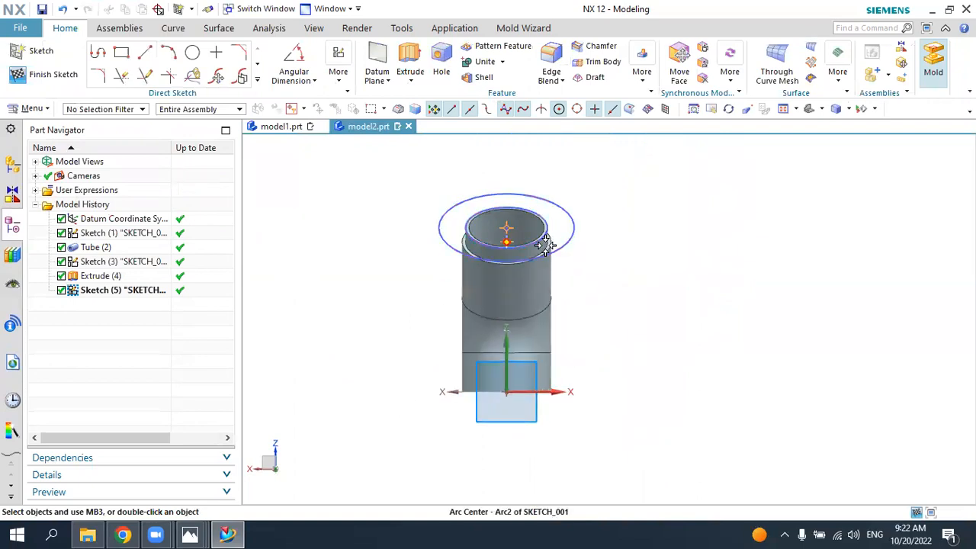
pyautogui.scroll(2, 545, 244)
pyautogui.scroll(-1, 511, 247)
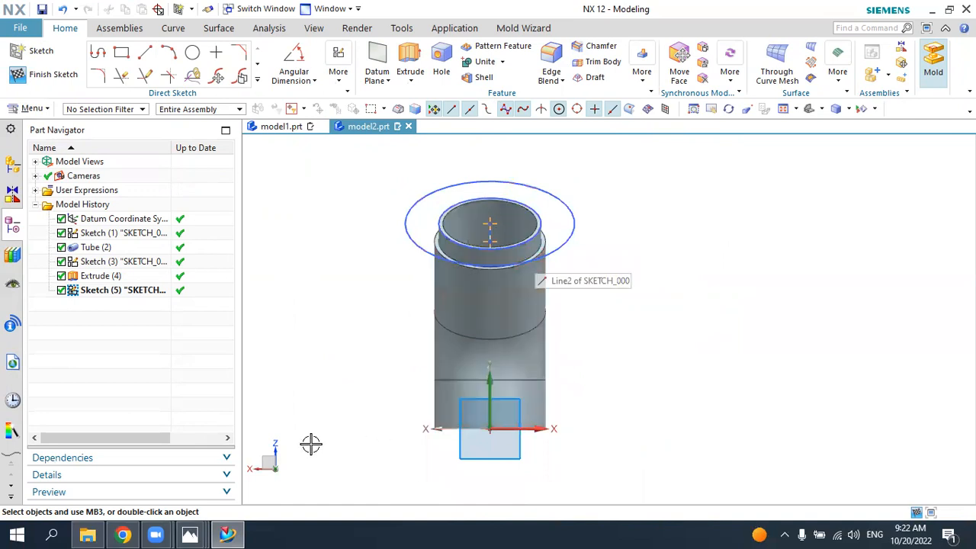
pyautogui.click(195, 534)
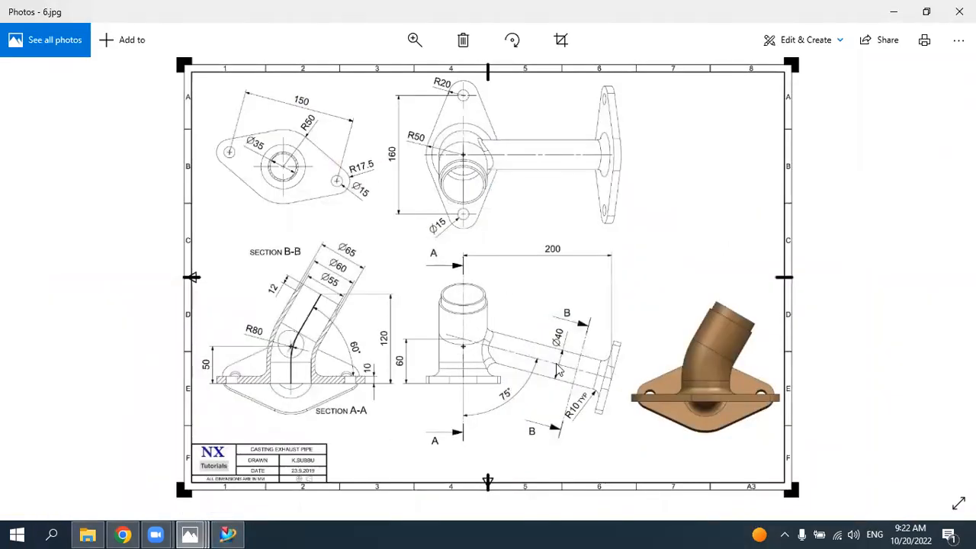
pyautogui.click(227, 535)
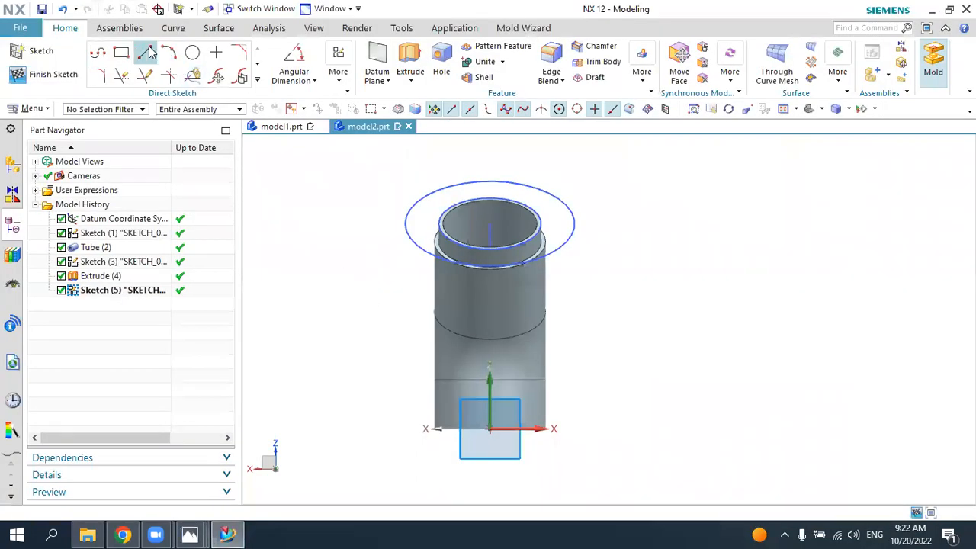
pyautogui.click(145, 52)
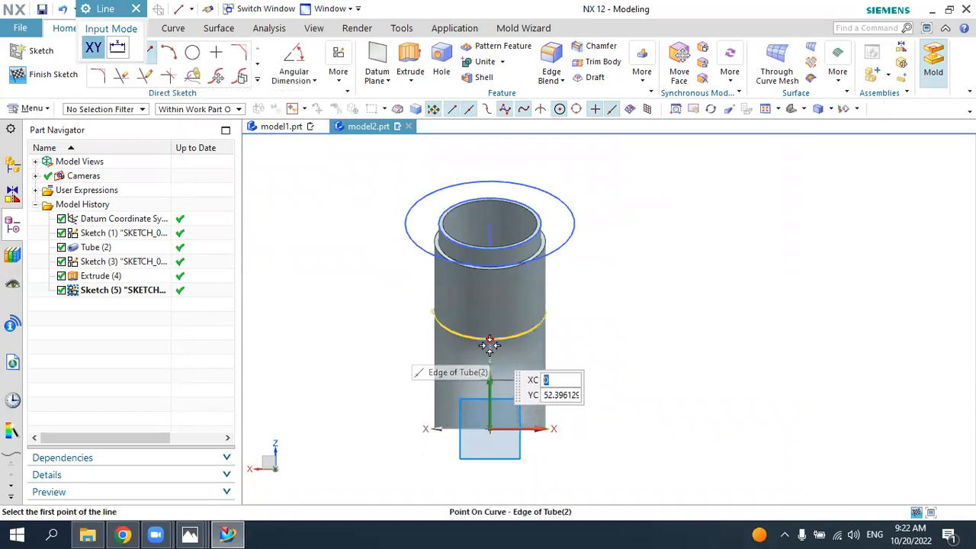
pyautogui.click(490, 348)
pyautogui.click(860, 415)
pyautogui.press('Escape')
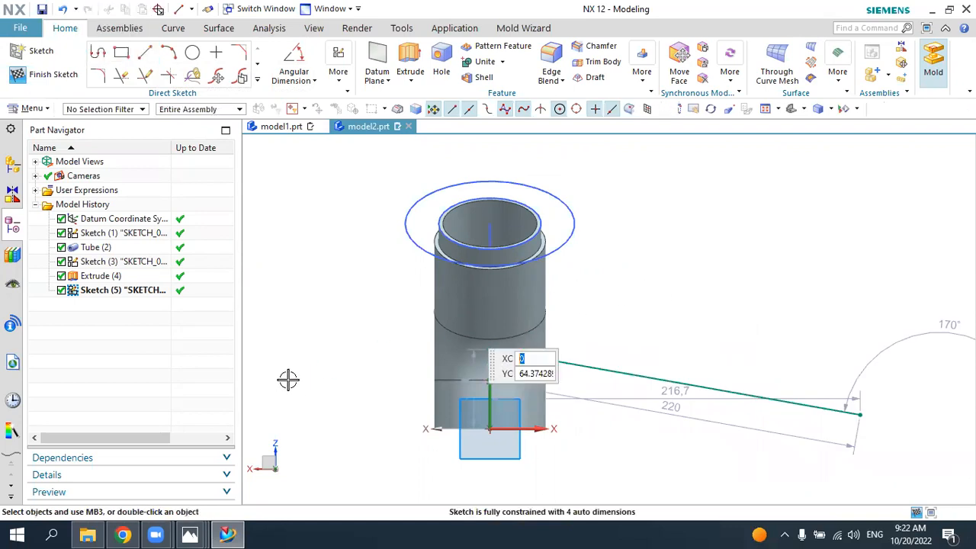
# Step: Check the 6.jpg drawing and constrain the branch centreline's inner endpoint to be vertically aligned with the sketch origin
pyautogui.click(236, 533)
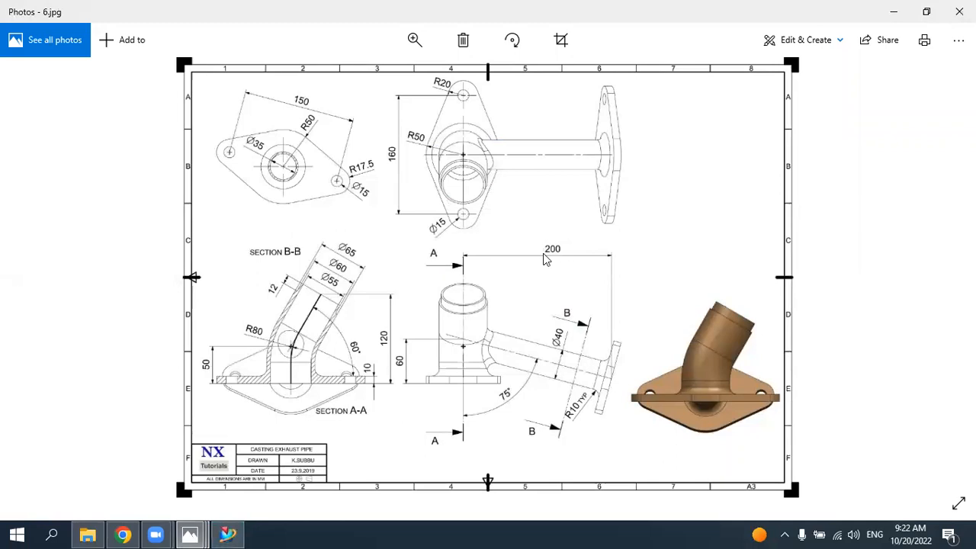
pyautogui.click(241, 534)
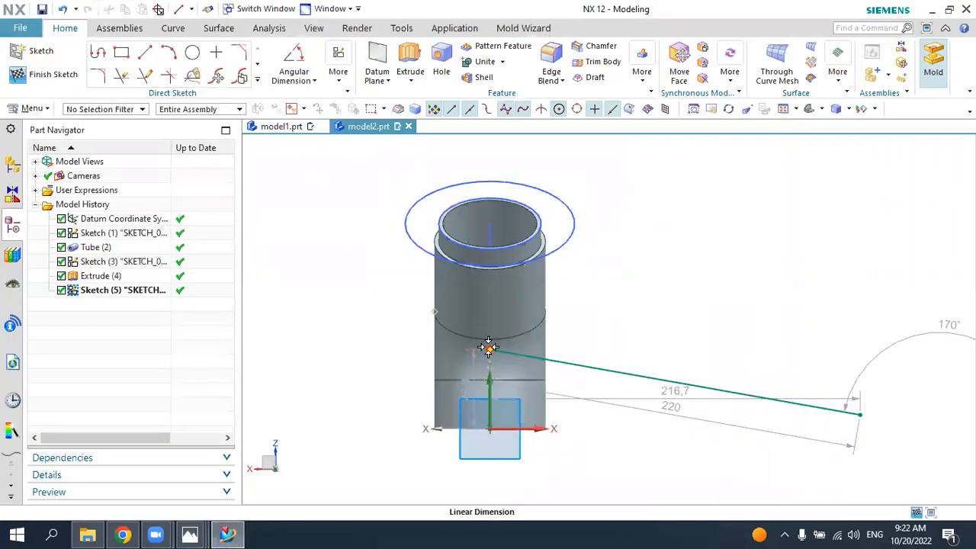
pyautogui.click(343, 81)
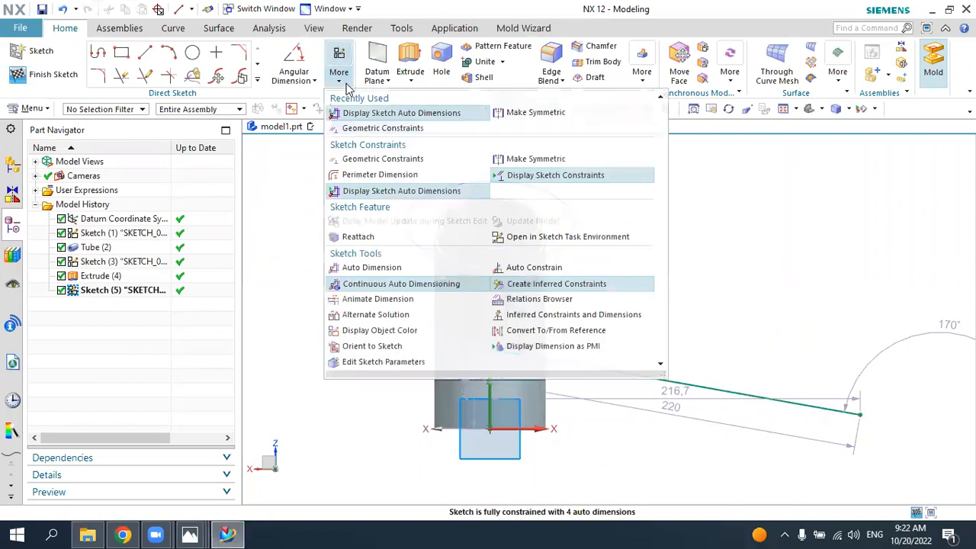
pyautogui.click(358, 128)
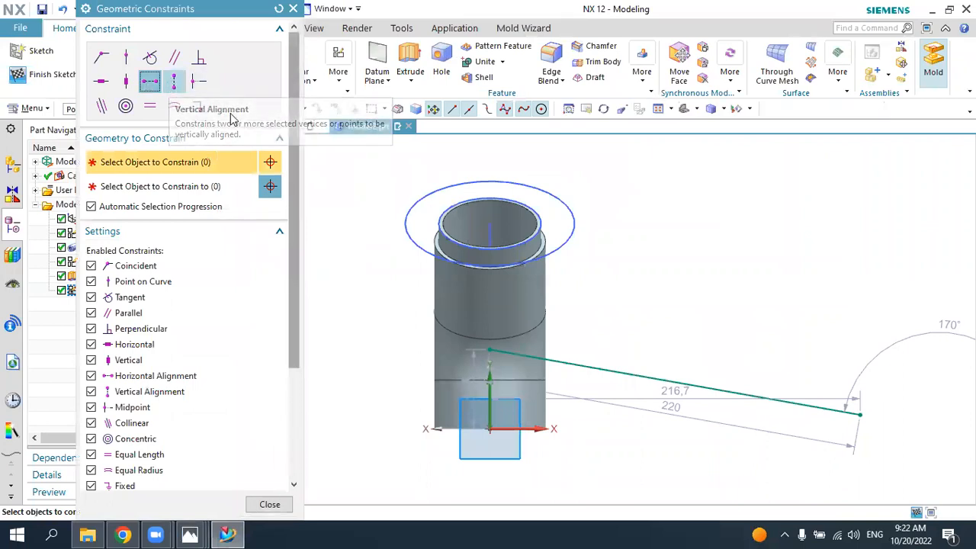
pyautogui.click(173, 84)
pyautogui.click(486, 347)
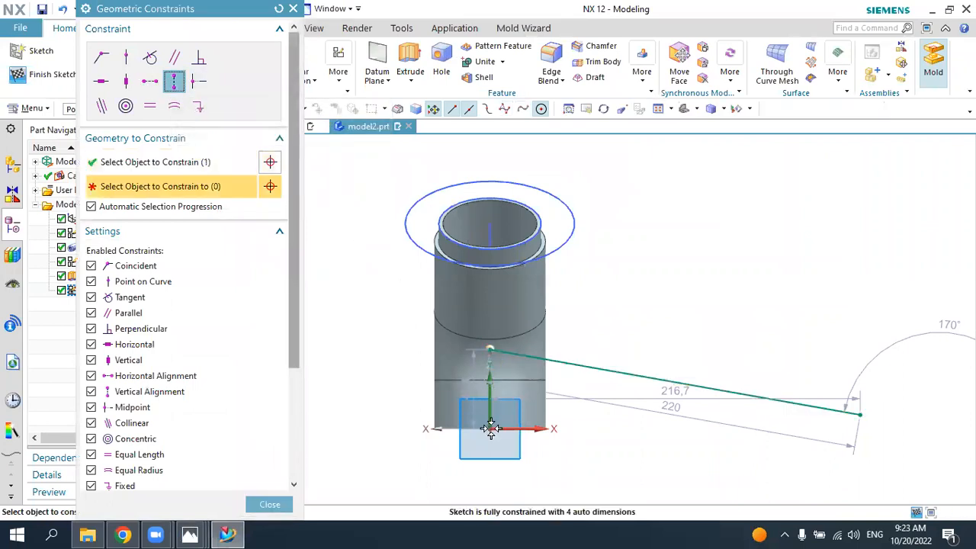
pyautogui.click(491, 425)
pyautogui.press('Escape')
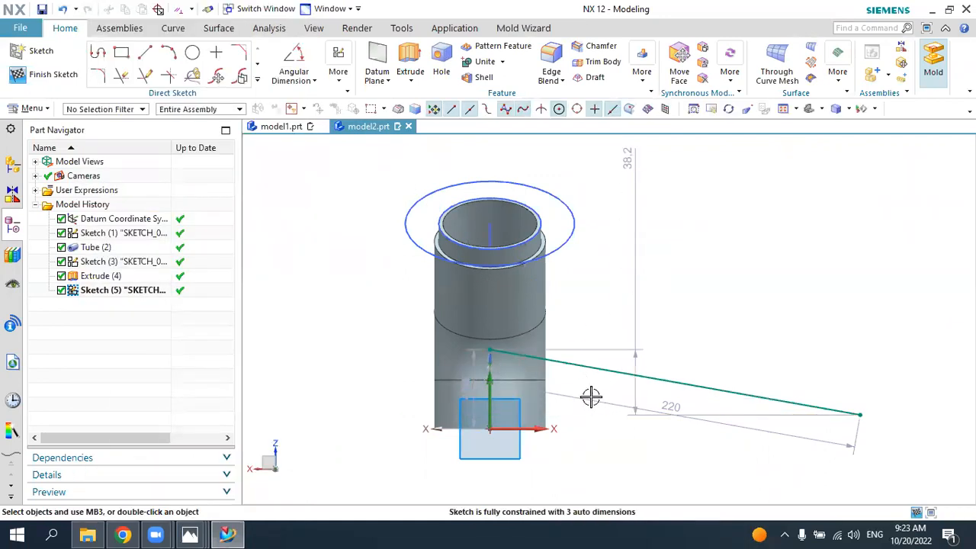
# Step: Dimension the horizontal distance between the branch centreline's two endpoints and set it to 200 mm
pyautogui.click(313, 81)
pyautogui.click(322, 99)
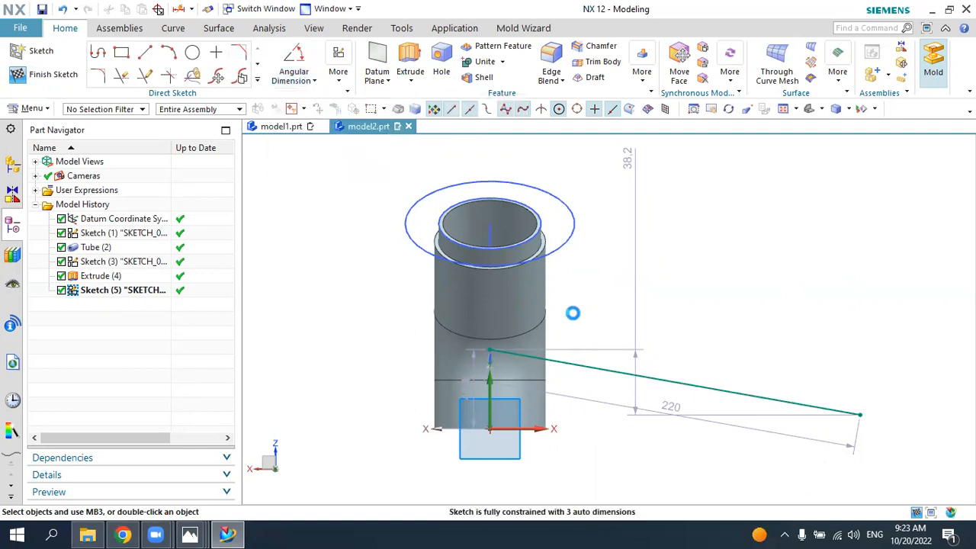
pyautogui.click(493, 351)
pyautogui.click(860, 415)
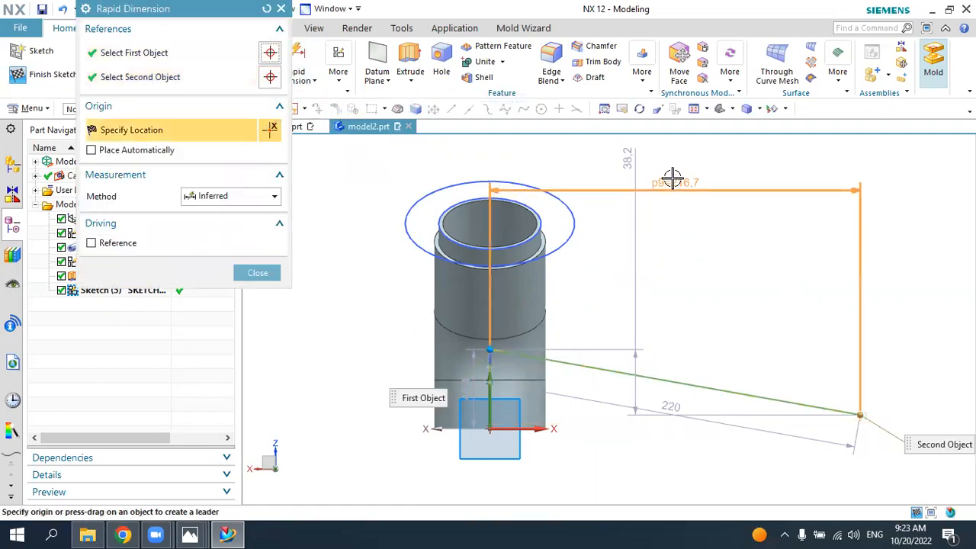
pyautogui.click(727, 254)
pyautogui.write('2')
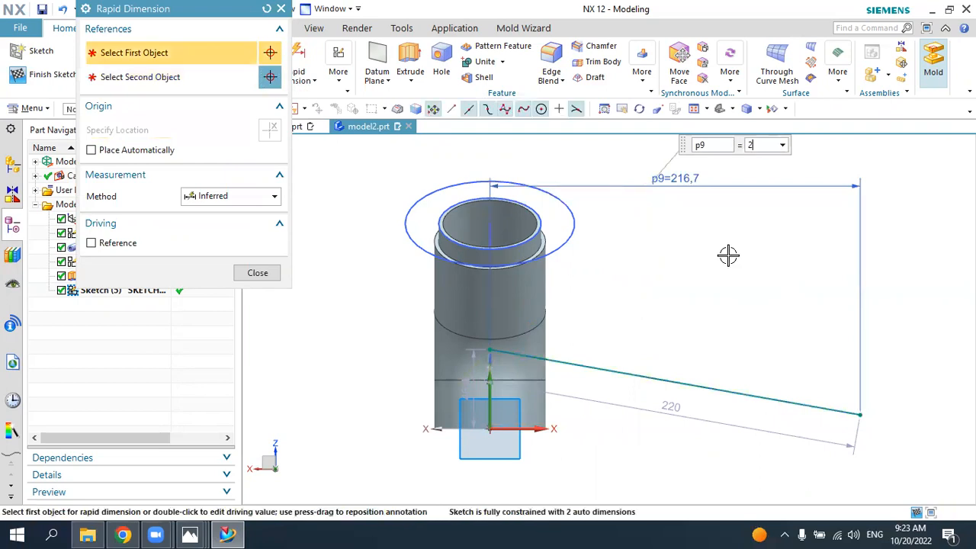
pyautogui.write('00')
pyautogui.press('Return')
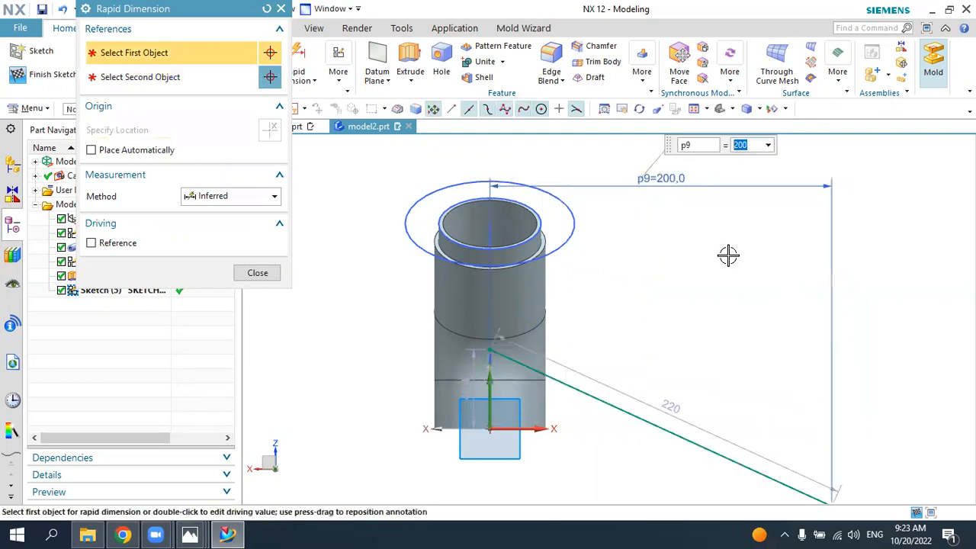
pyautogui.press('Escape')
# Step: Consult the 6.jpg drawing and set the angle between the vertical axis and the branch centreline to 75°
pyautogui.click(190, 536)
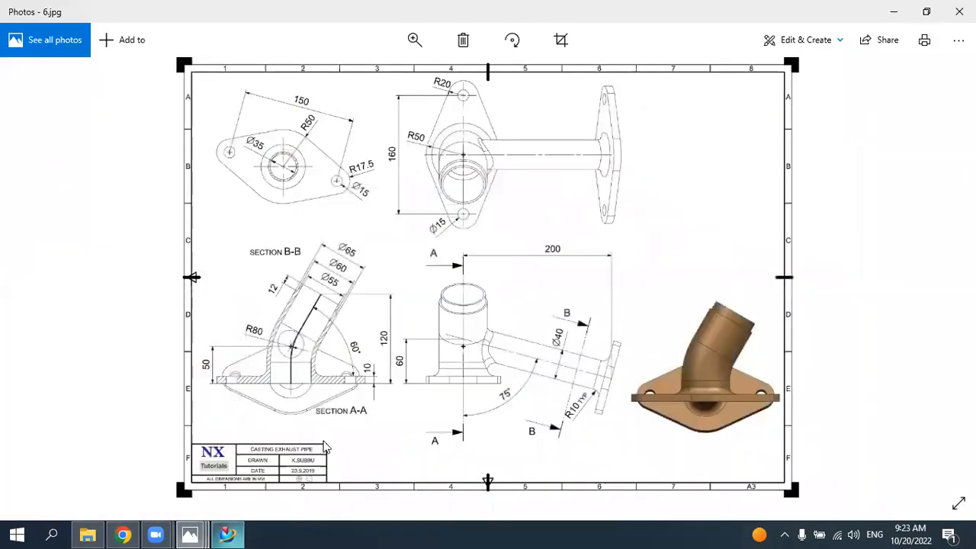
pyautogui.click(227, 537)
pyautogui.click(315, 82)
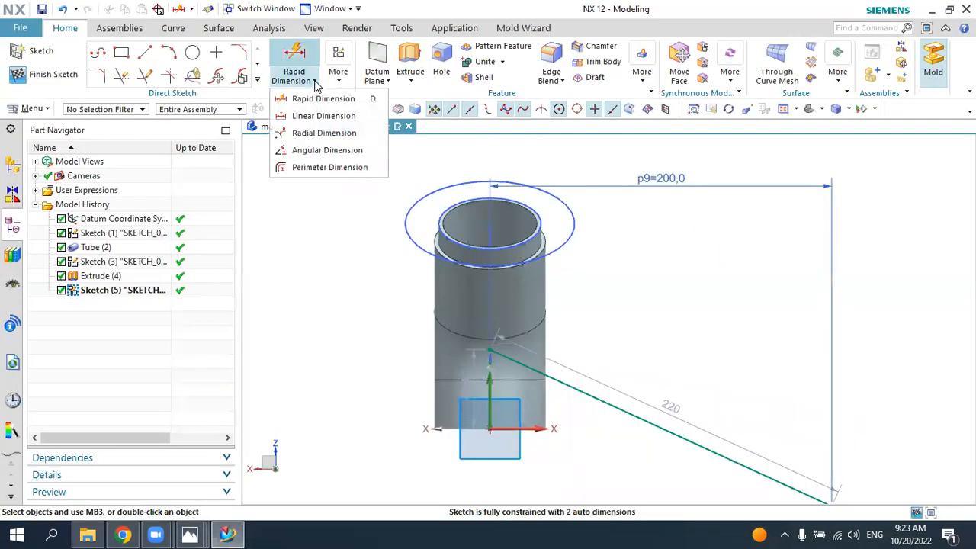
pyautogui.click(316, 153)
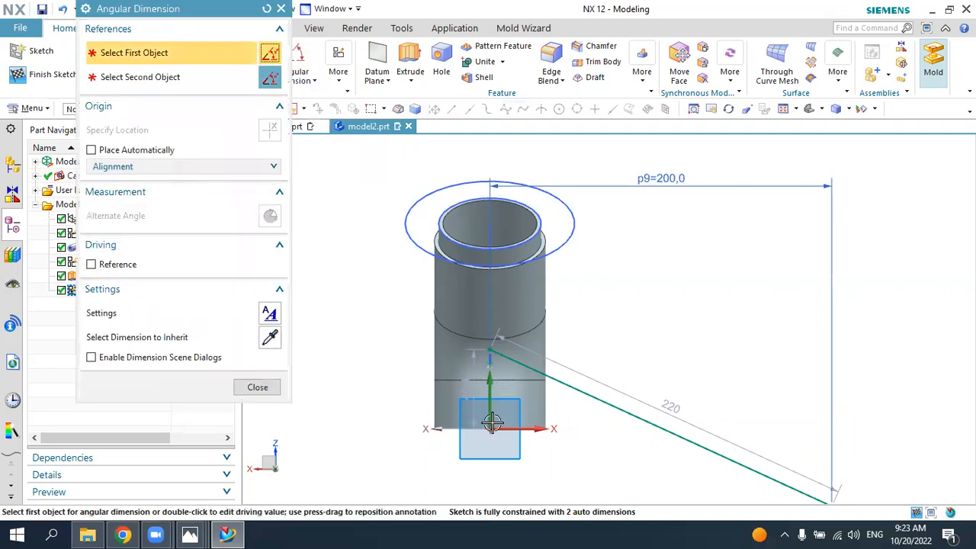
pyautogui.click(490, 424)
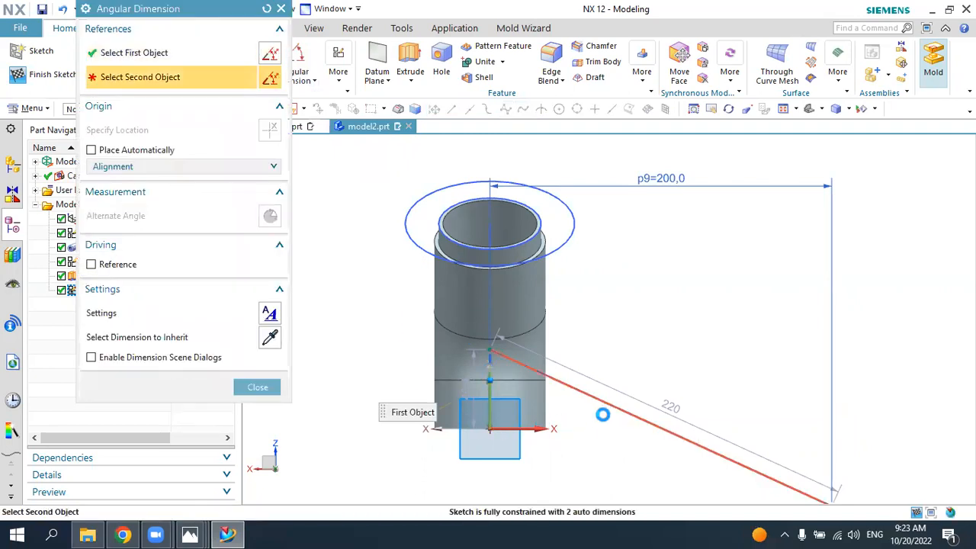
pyautogui.click(602, 414)
pyautogui.click(585, 441)
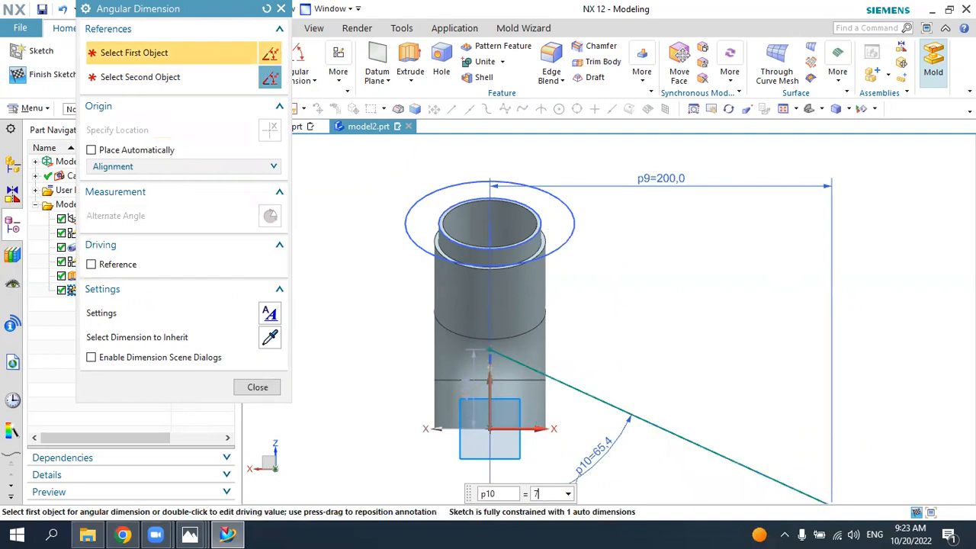
pyautogui.write('75')
pyautogui.press('Return')
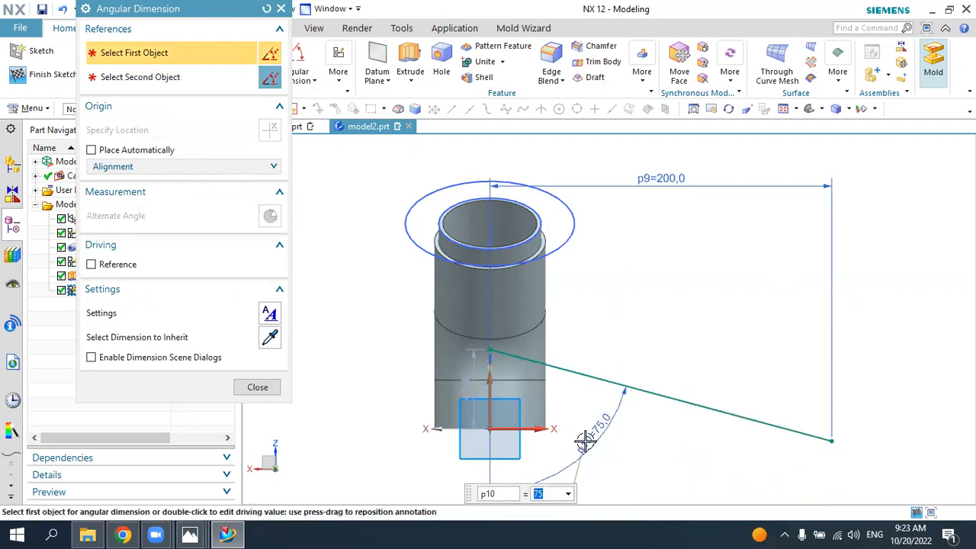
pyautogui.press('Escape')
# Step: Check the branch height in the 6.jpg drawing, set the centreline's inner endpoint 60 mm above the origin, and finish the sketch
pyautogui.click(190, 534)
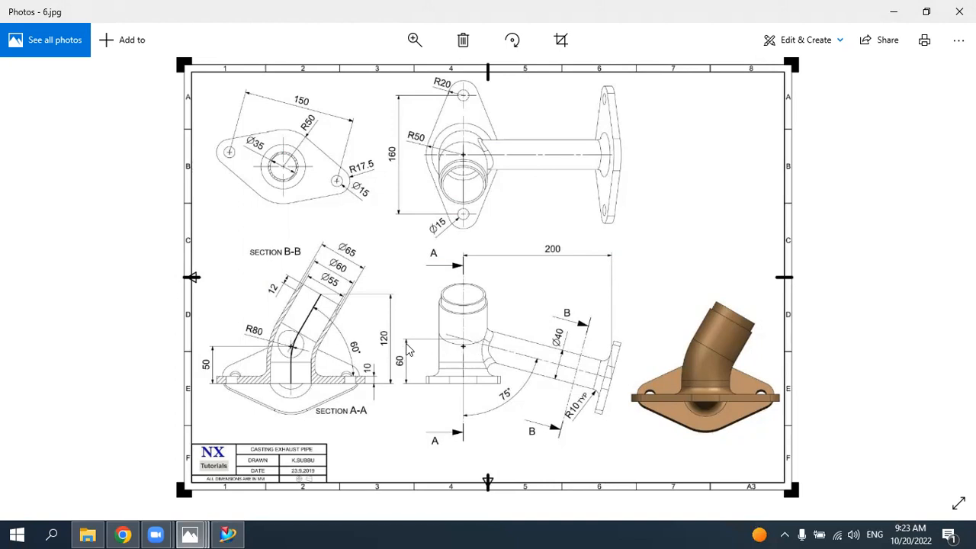
pyautogui.click(228, 534)
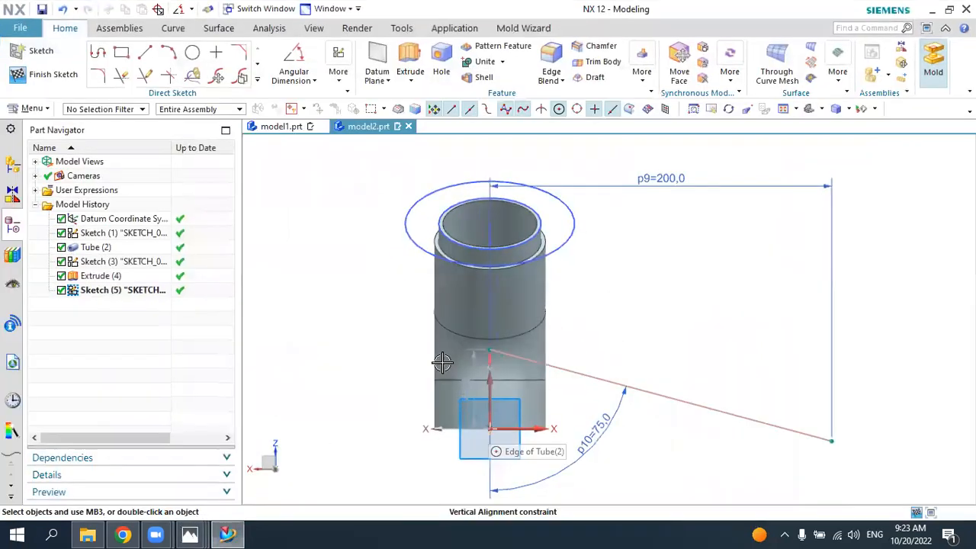
pyautogui.click(304, 77)
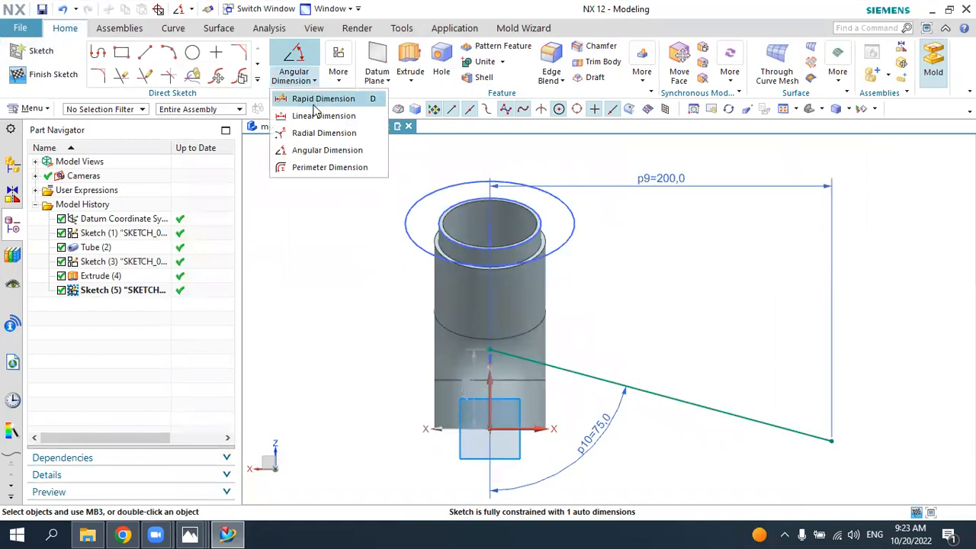
pyautogui.click(315, 104)
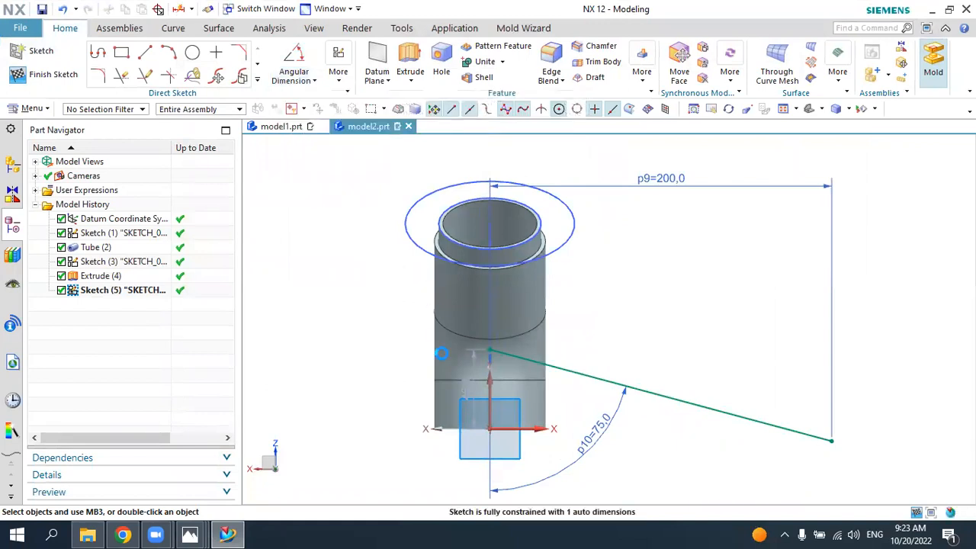
pyautogui.click(486, 380)
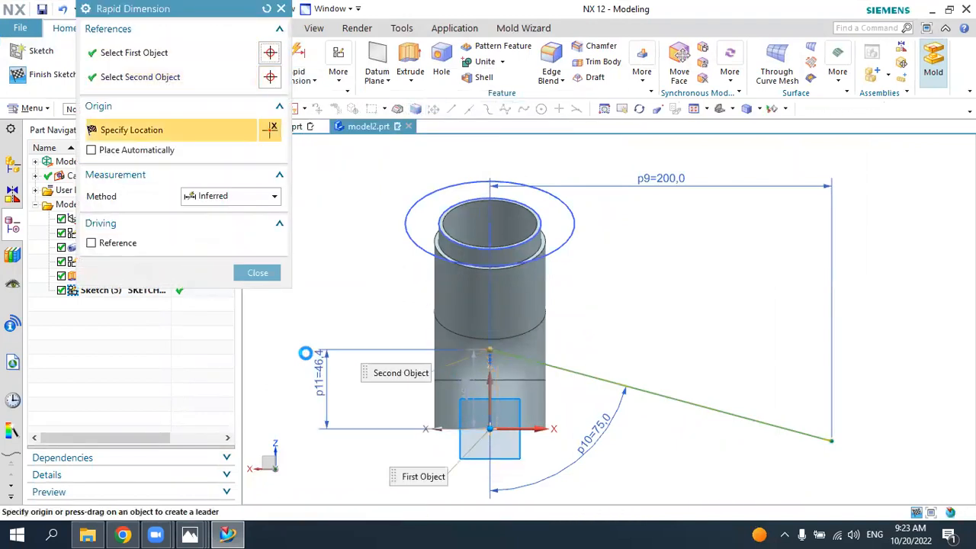
pyautogui.click(331, 299)
pyautogui.write('6')
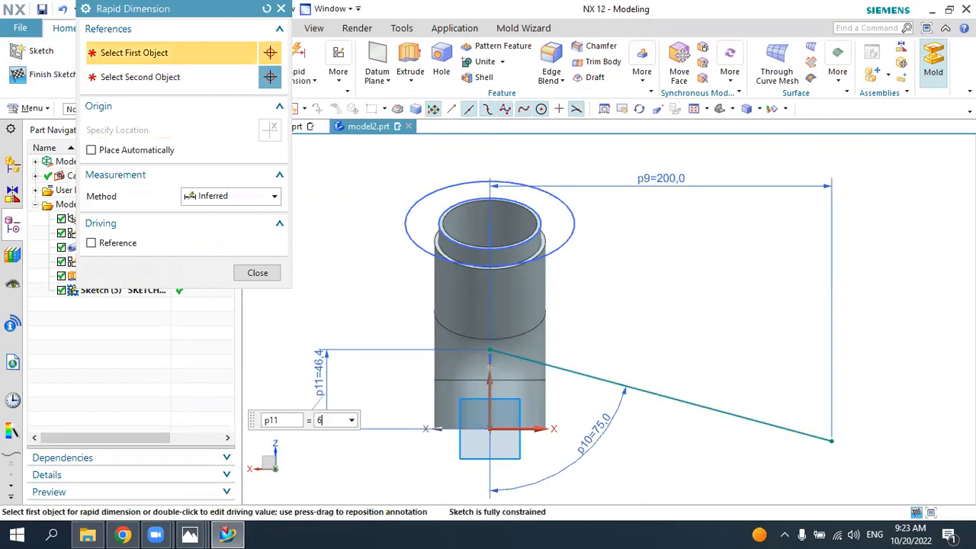
pyautogui.write('0')
pyautogui.press('Return')
pyautogui.press('Escape')
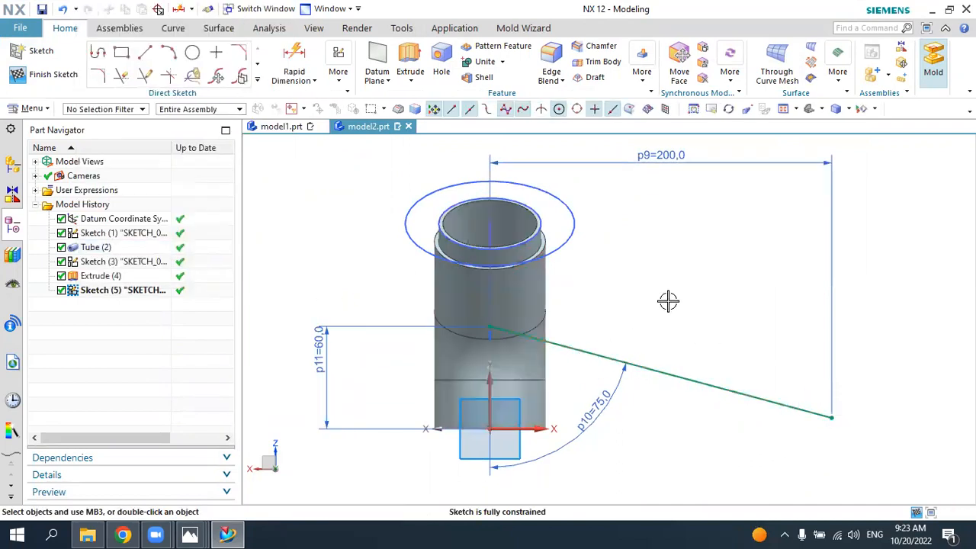
pyautogui.click(67, 77)
# Step: Create a Point and Direction datum plane at the branch centreline's outer endpoint, with its normal along the centreline
pyautogui.moveTo(656, 301)
pyautogui.mouseDown(button='middle')
pyautogui.moveTo(697, 318)
pyautogui.moveTo(674, 334)
pyautogui.moveTo(680, 302)
pyautogui.moveTo(690, 315)
pyautogui.moveTo(684, 307)
pyautogui.moveTo(648, 322)
pyautogui.moveTo(676, 321)
pyautogui.mouseUp(button='middle')
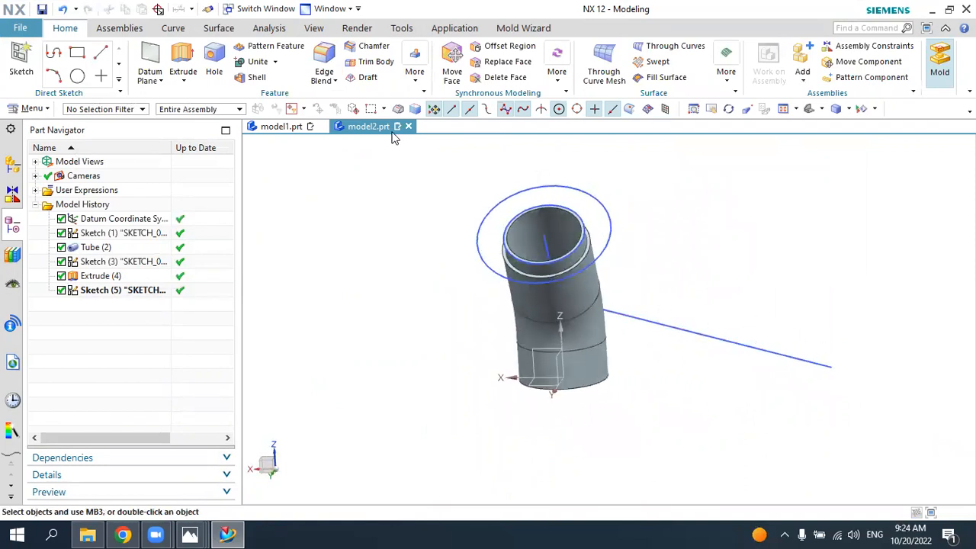
pyautogui.click(139, 51)
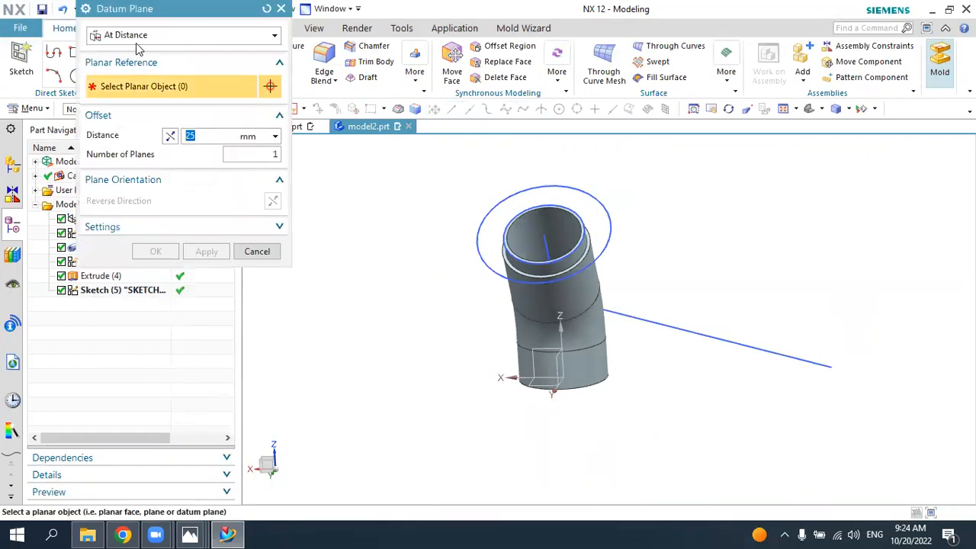
pyautogui.click(136, 38)
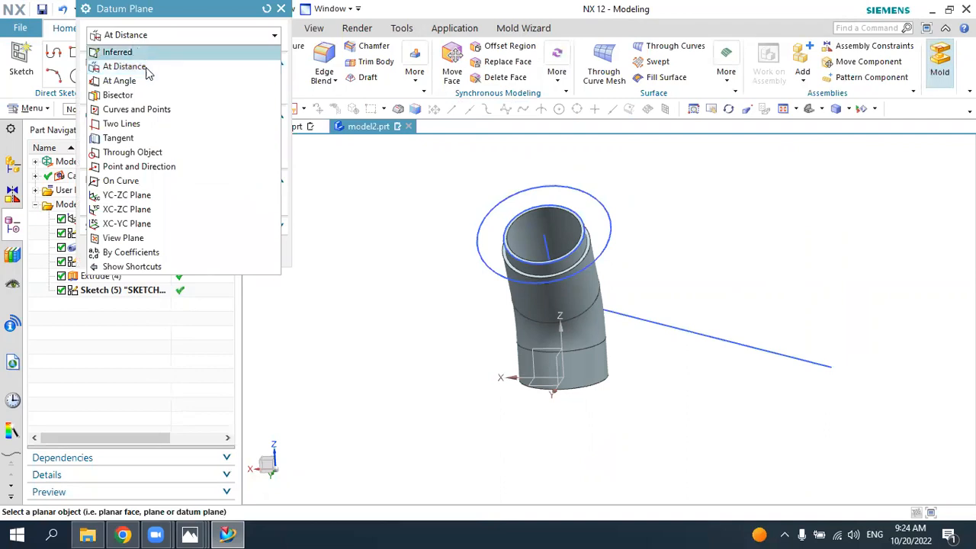
pyautogui.click(162, 167)
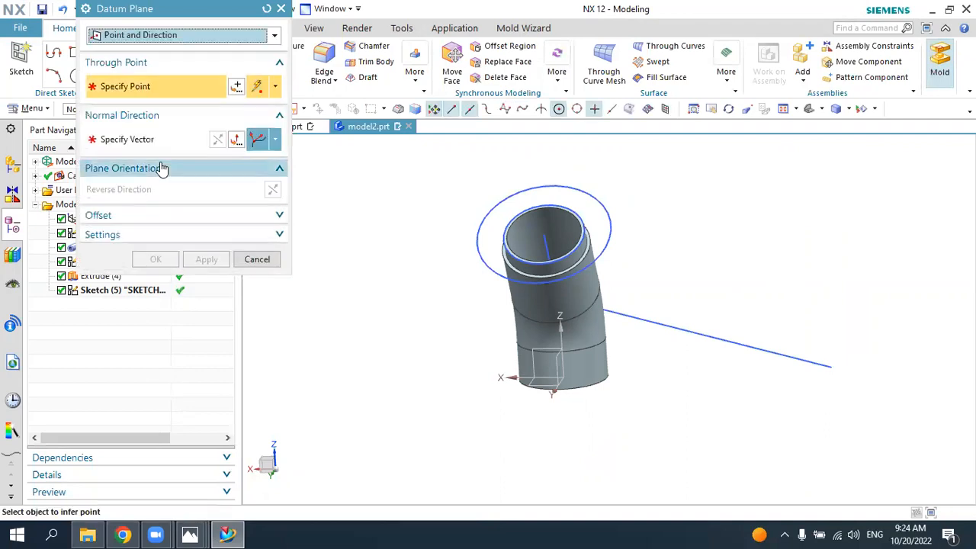
pyautogui.click(829, 369)
pyautogui.moveTo(851, 362); pyautogui.dragTo(817, 374, button='middle')
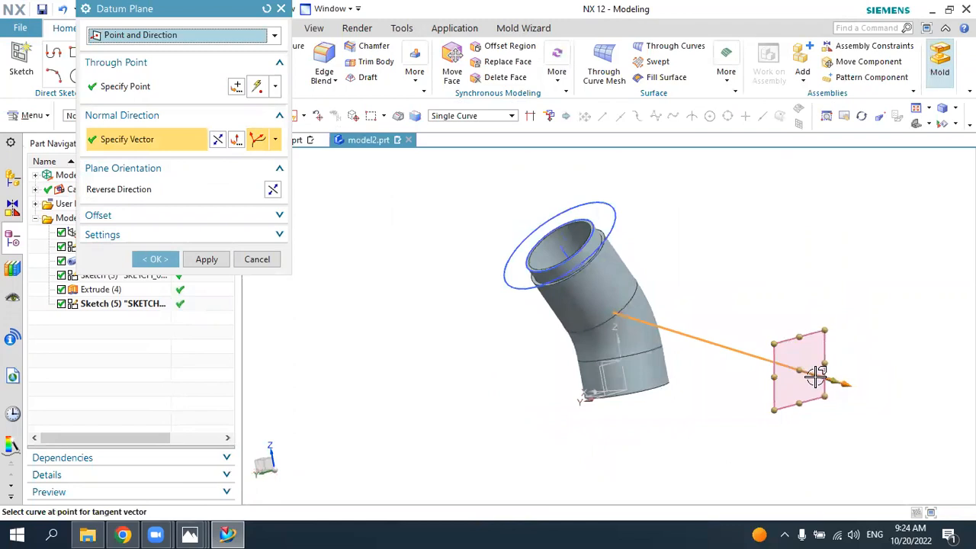
pyautogui.click(156, 259)
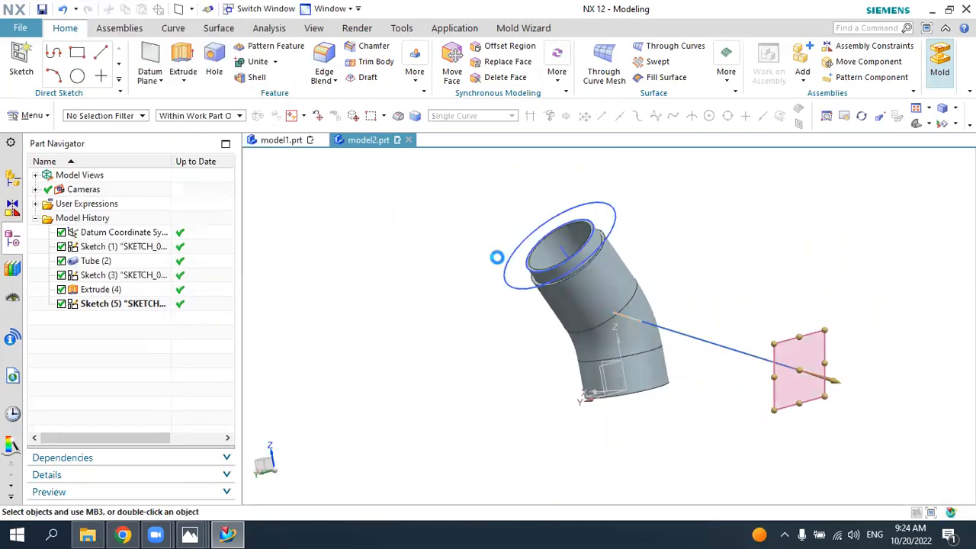
# Step: Start a sketch on the new datum plane at the outer end of the branch centreline
pyautogui.moveTo(404, 240); pyautogui.dragTo(438, 251, button='middle')
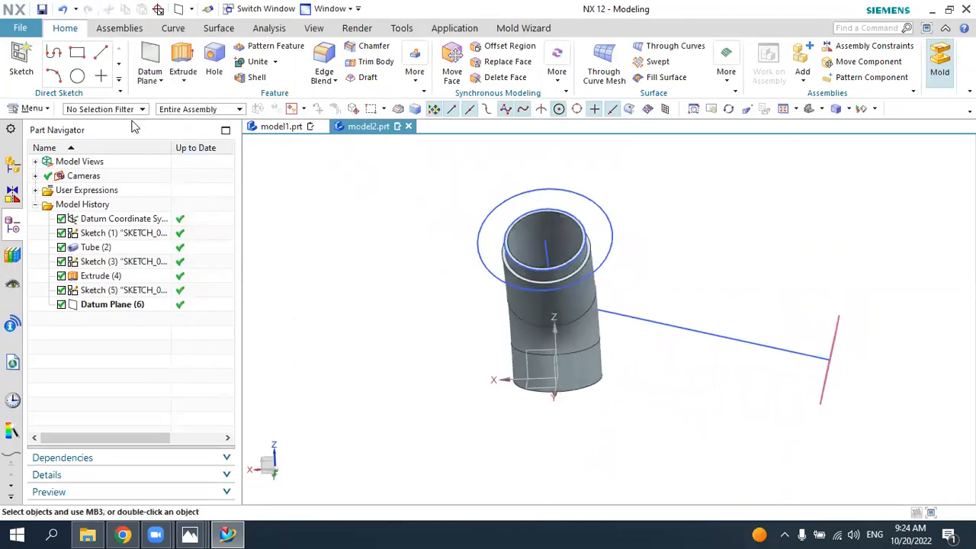
pyautogui.click(22, 63)
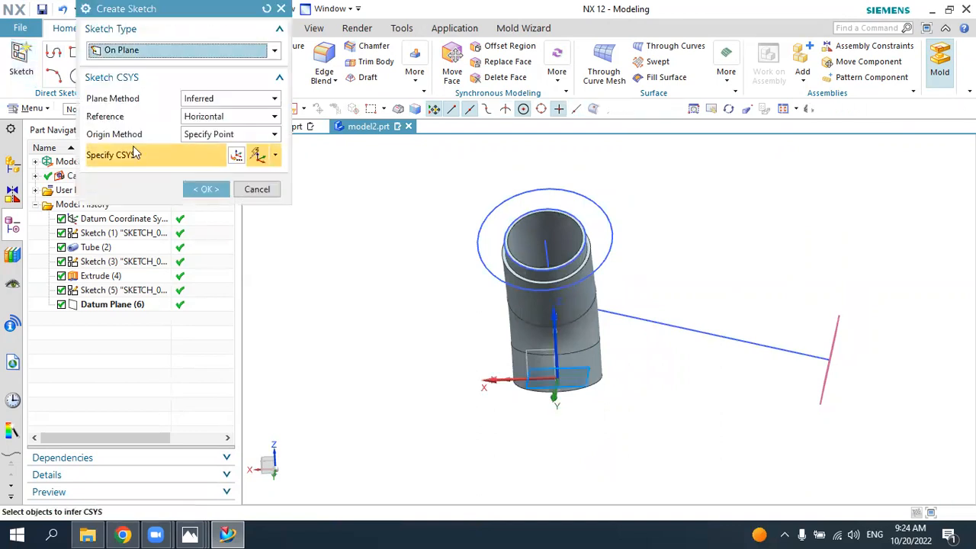
pyautogui.moveTo(871, 393); pyautogui.dragTo(807, 358, button='middle')
pyautogui.click(796, 342)
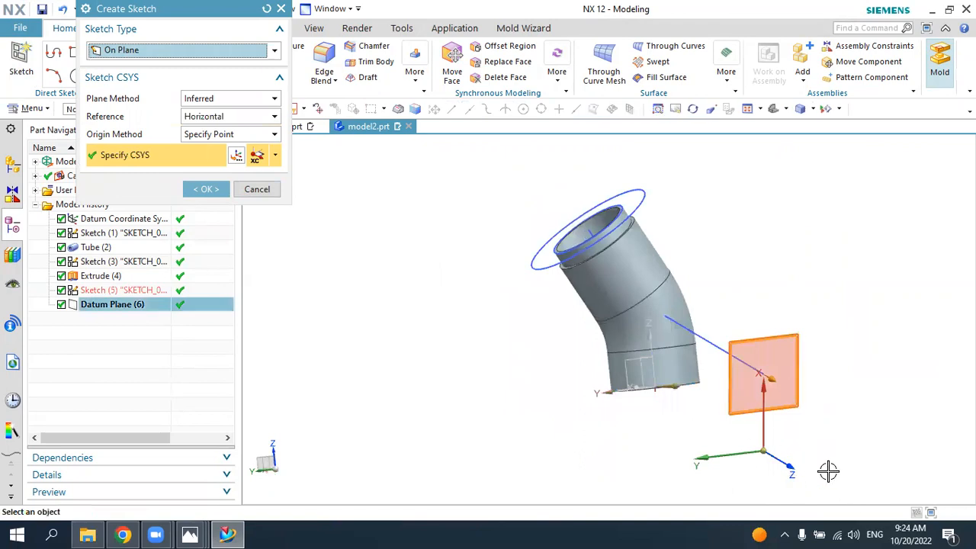
pyautogui.click(213, 188)
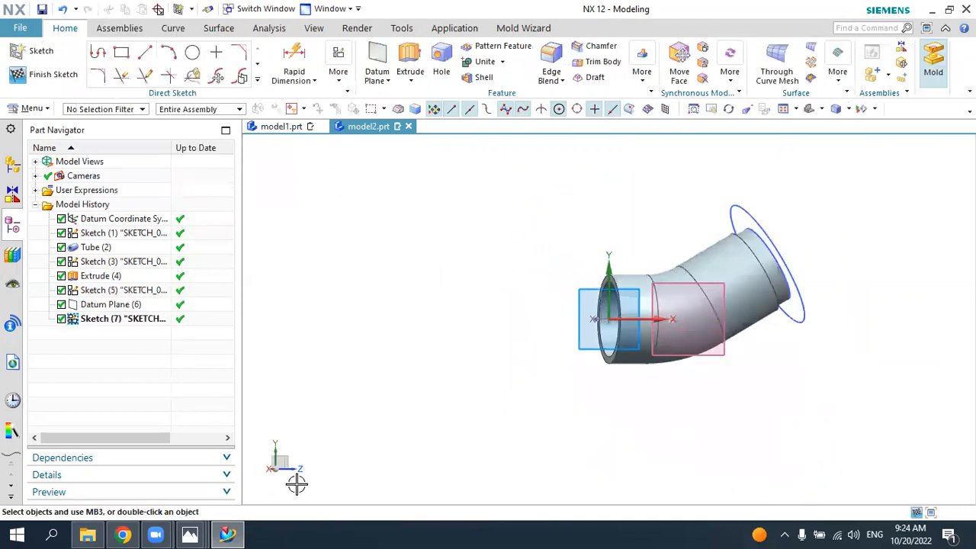
# Step: Check the branch diameter in the 6.jpg drawing and sketch a 40 mm diameter circle centred on the branch centreline's outer endpoint
pyautogui.click(232, 534)
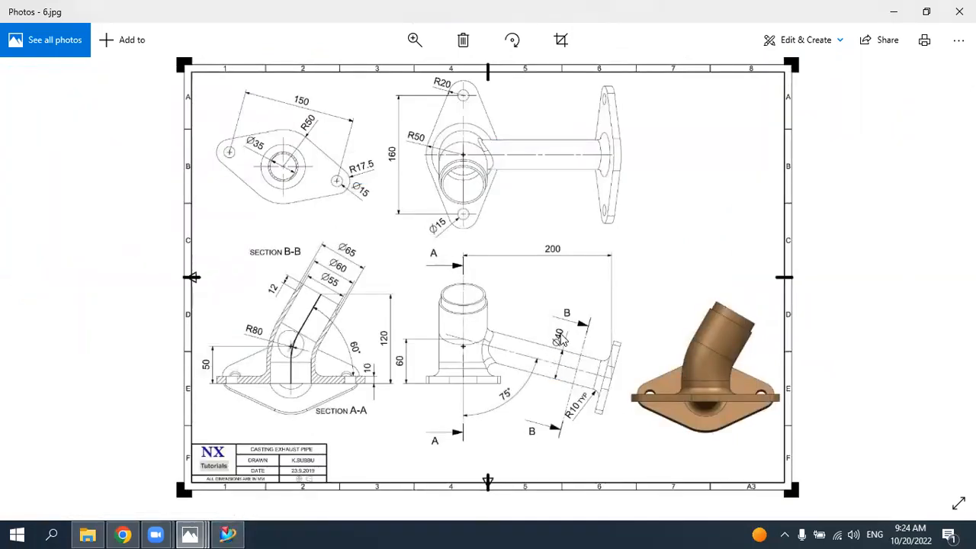
pyautogui.click(242, 533)
pyautogui.click(191, 48)
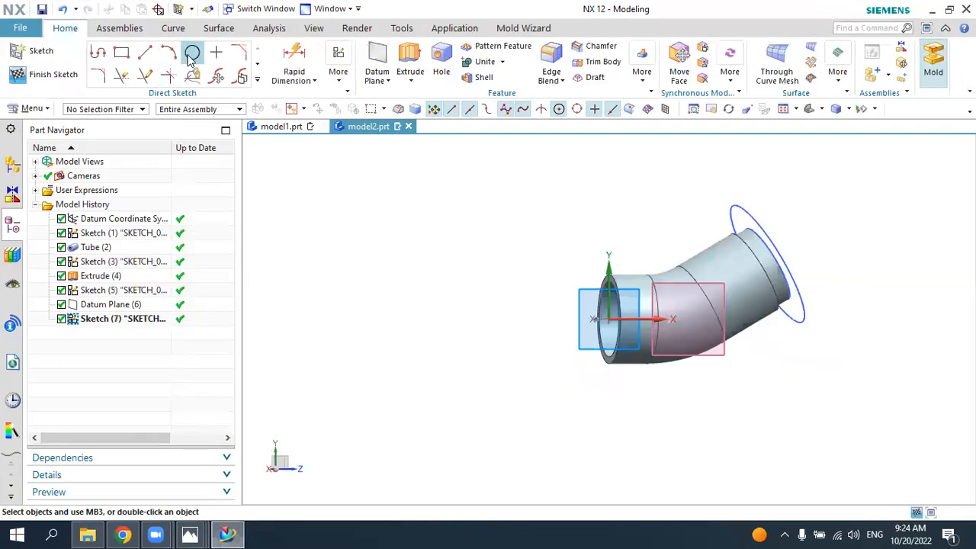
pyautogui.scroll(1, 724, 324)
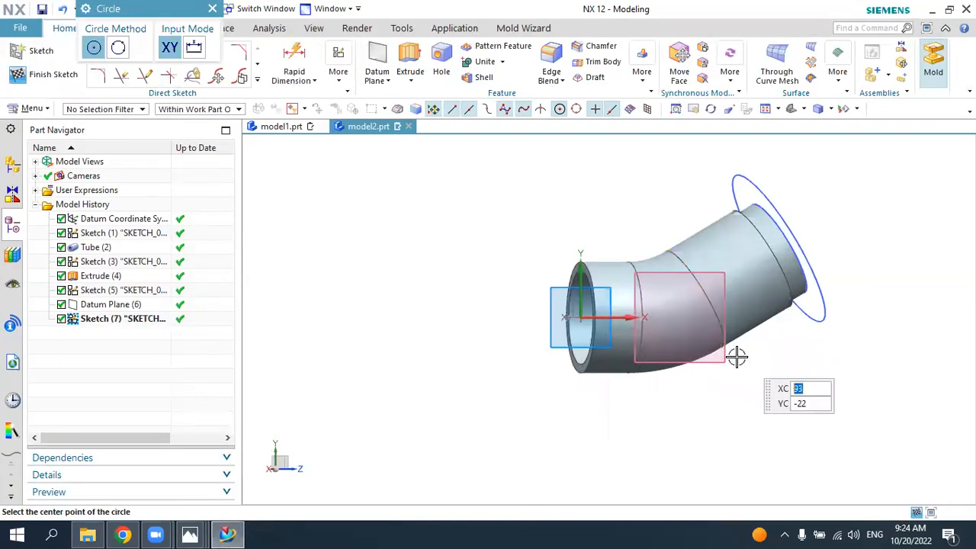
pyautogui.moveTo(737, 357); pyautogui.dragTo(727, 364, button='middle')
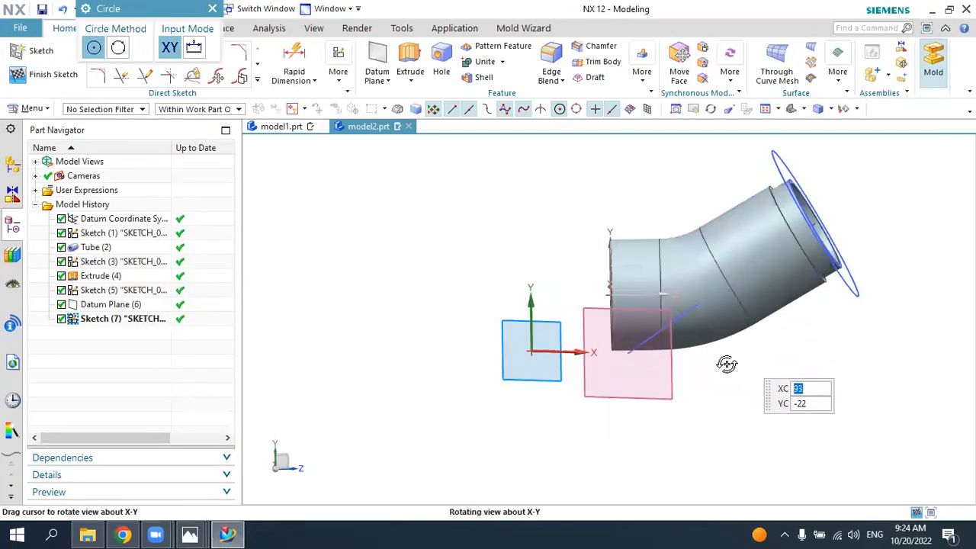
pyautogui.click(626, 353)
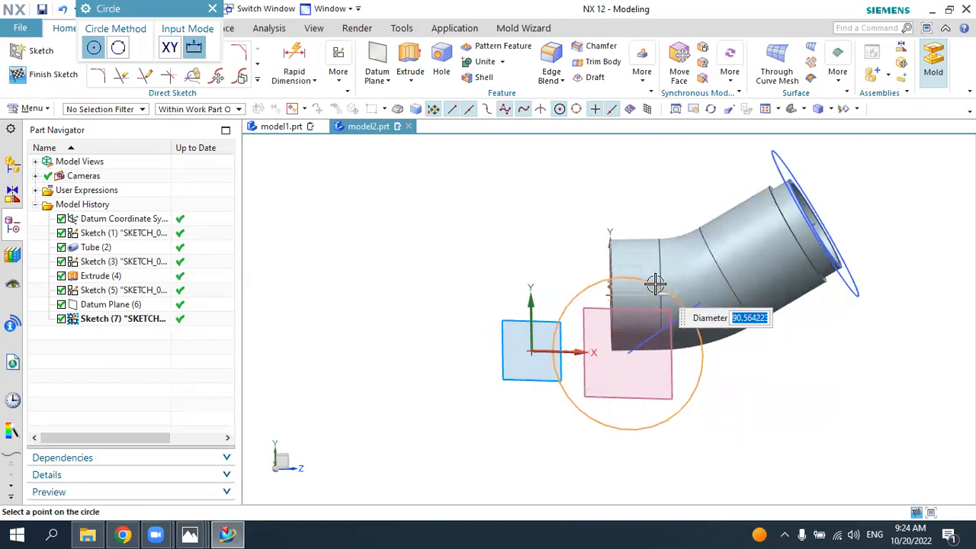
pyautogui.write('40')
pyautogui.press('Return')
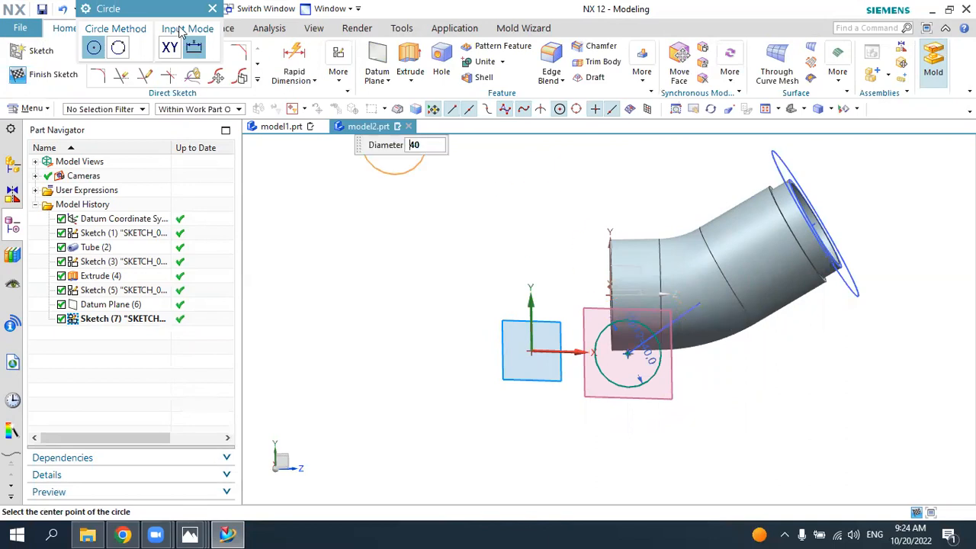
pyautogui.click(212, 8)
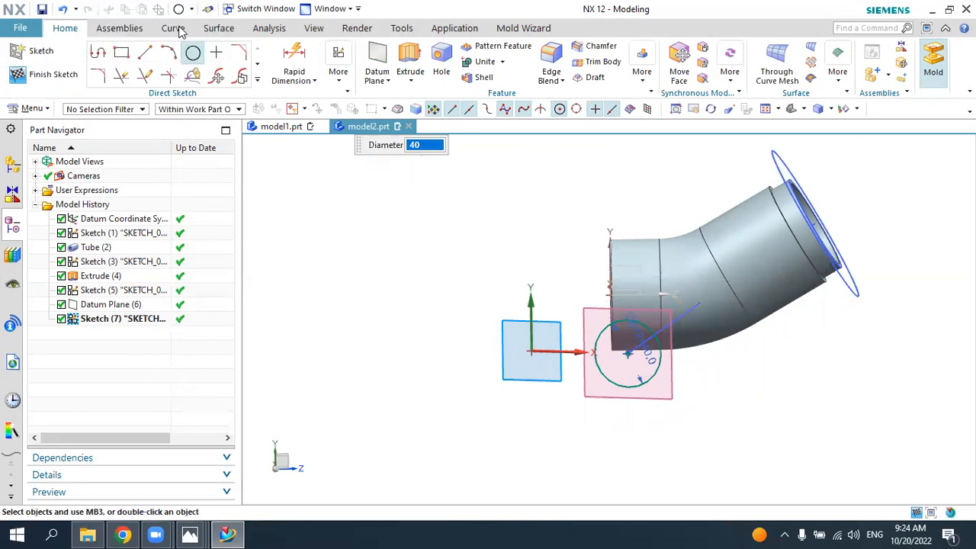
# Step: Set up an extrusion of the 40 mm circle reversed toward the main pipe, ending Until Selected at the tube's curved outer face
pyautogui.click(409, 60)
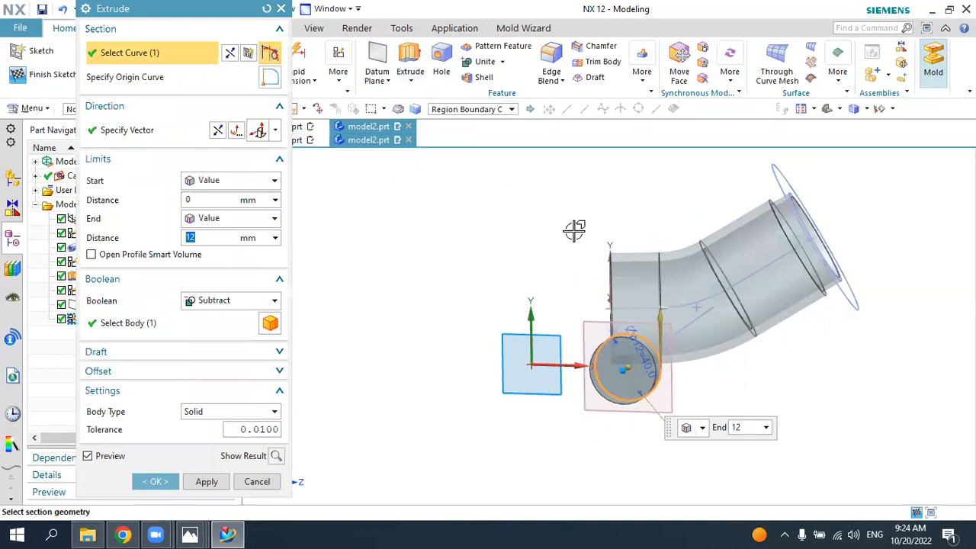
pyautogui.moveTo(560, 224); pyautogui.dragTo(916, 368, button='middle')
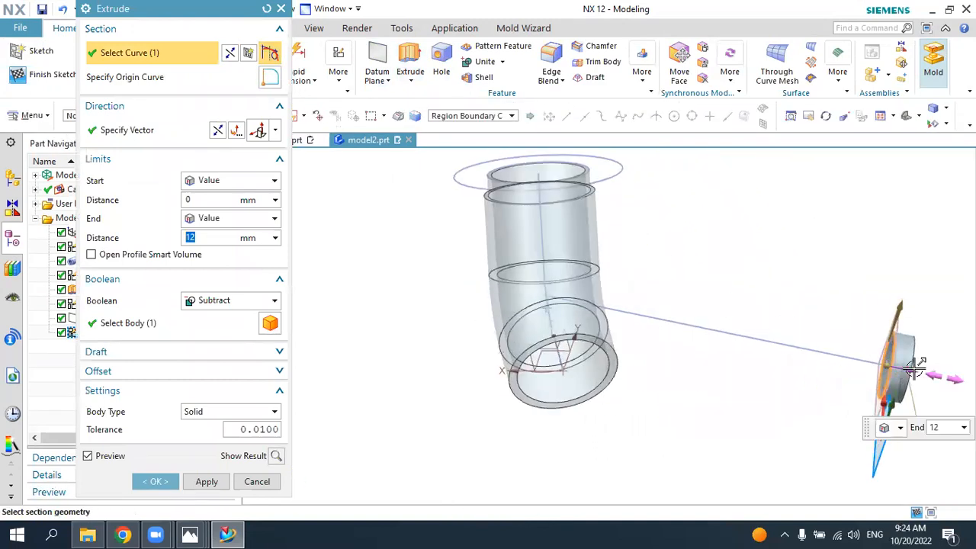
pyautogui.click(226, 222)
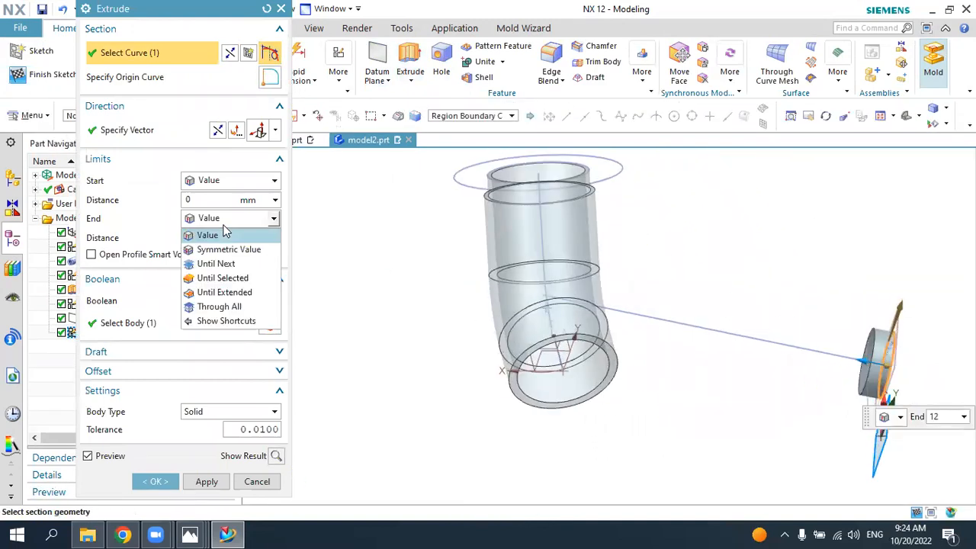
pyautogui.click(223, 278)
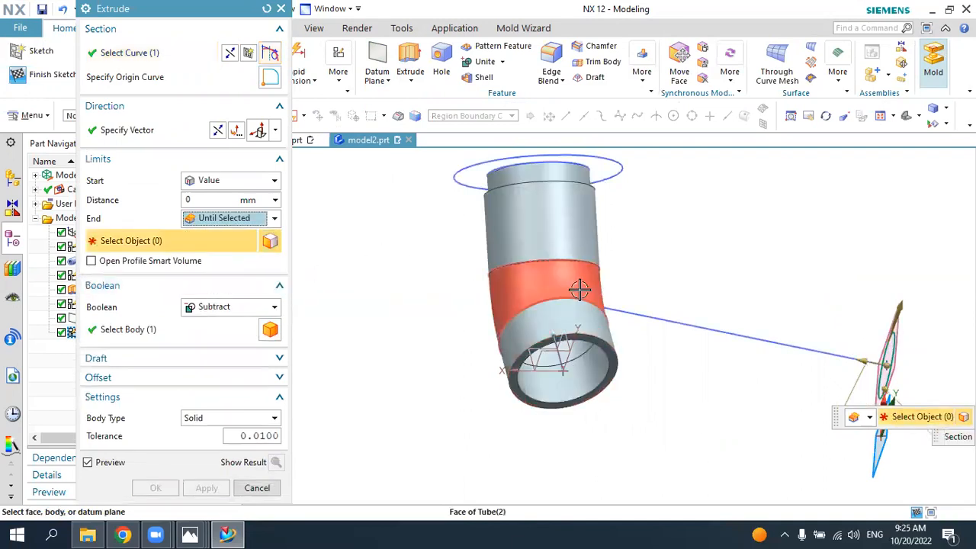
pyautogui.click(580, 290)
pyautogui.moveTo(580, 290); pyautogui.dragTo(549, 279, button='middle')
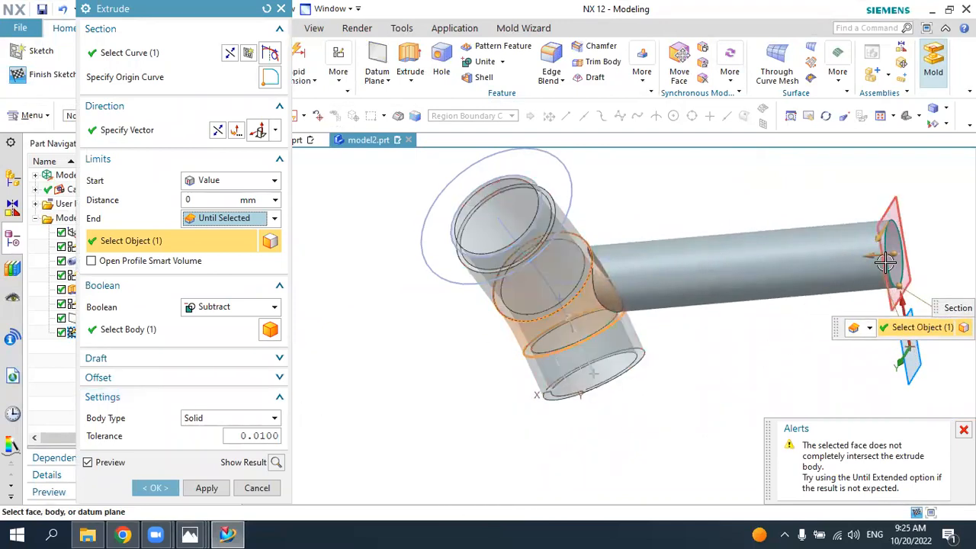
# Step: Change the extrusion's Boolean from Subtract to Unite with the main pipe body and create the branch
pyautogui.click(157, 488)
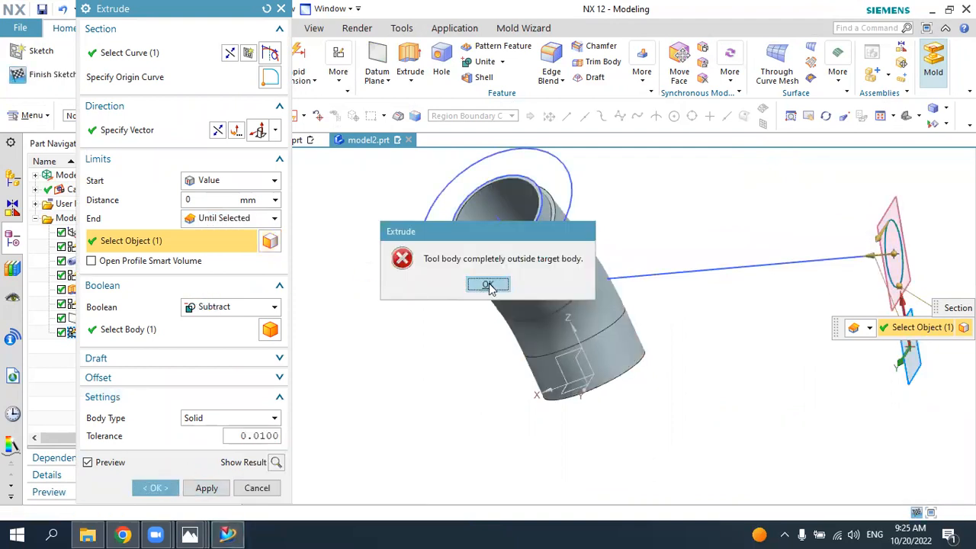
pyautogui.click(490, 284)
pyautogui.click(215, 307)
pyautogui.click(212, 336)
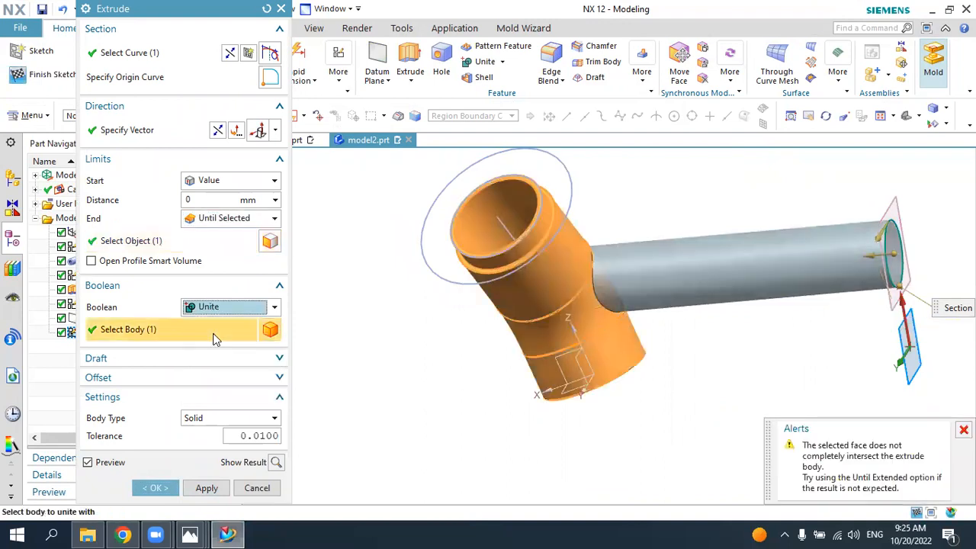
pyautogui.click(156, 489)
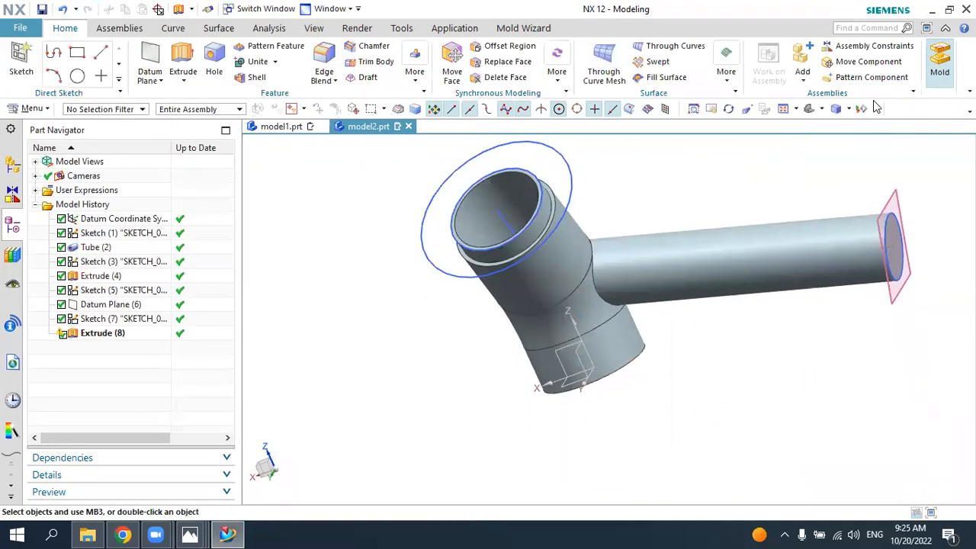
# Step: Inspect the united branch from the side and compare it with the 6.jpg drawing
pyautogui.moveTo(797, 141); pyautogui.dragTo(683, 243, button='middle')
pyautogui.click(583, 326)
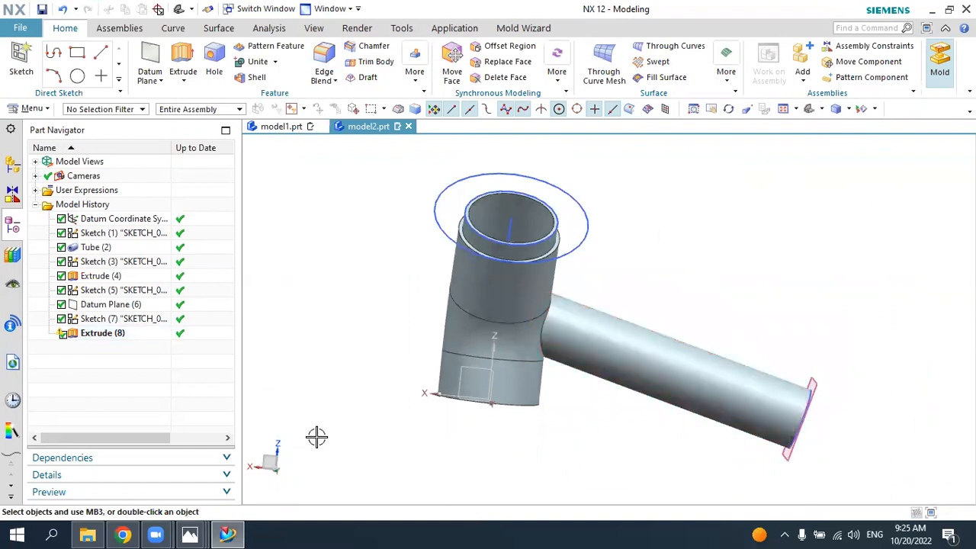
pyautogui.click(190, 537)
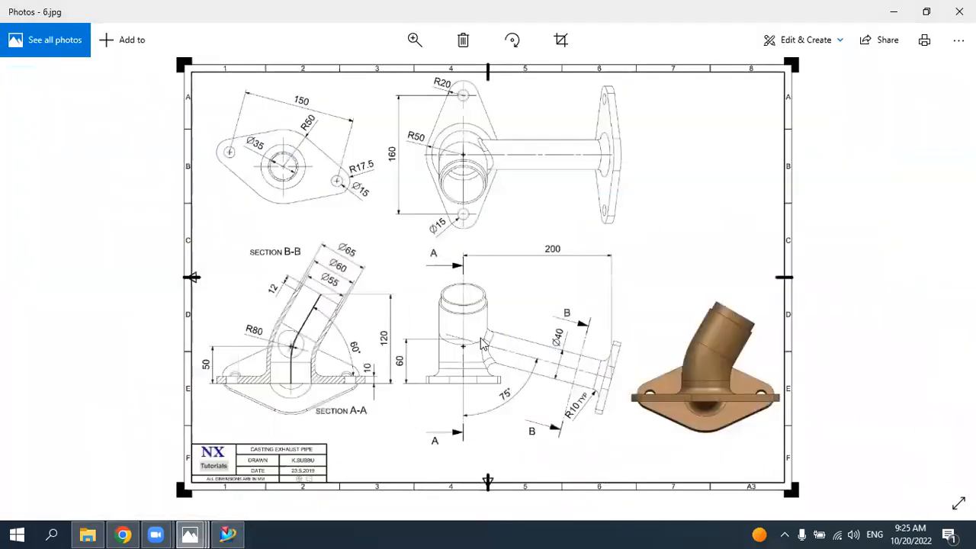
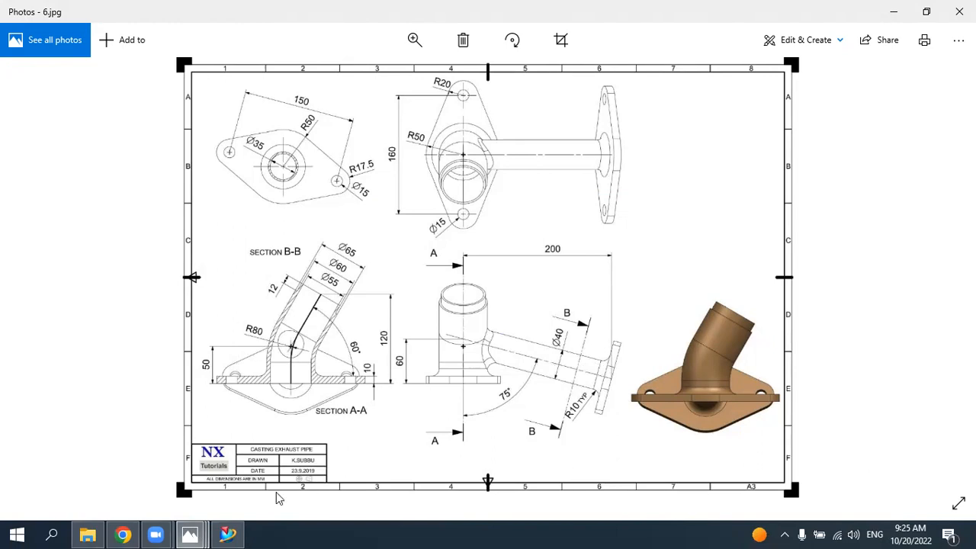
# Step: Return to NX and create a sketch on the flat outer end face of the side branch
pyautogui.moveTo(234, 533)
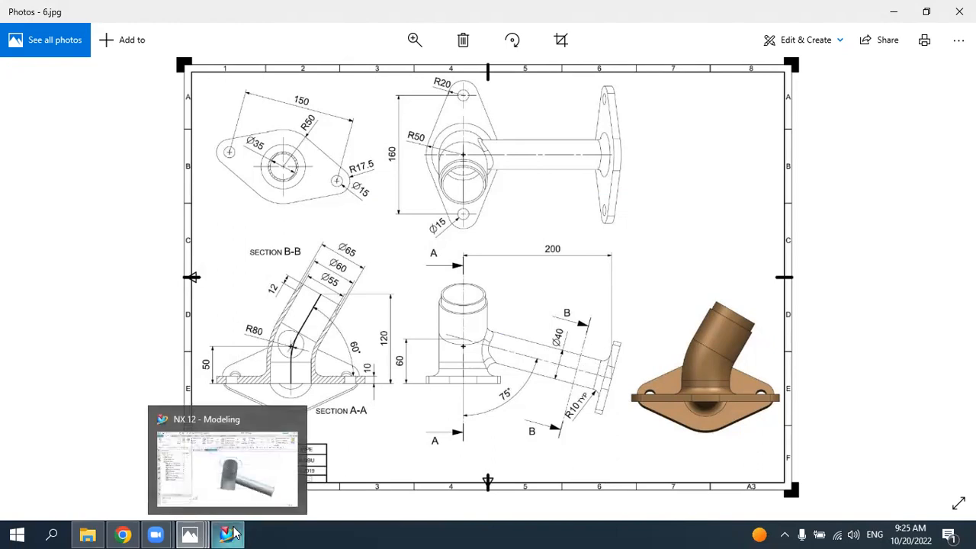
pyautogui.click(234, 533)
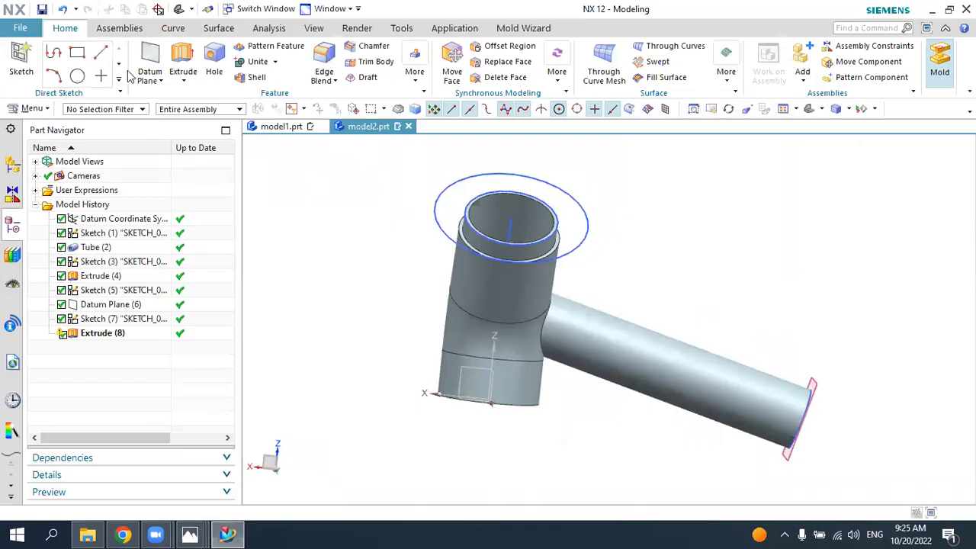
pyautogui.click(18, 60)
pyautogui.moveTo(789, 355)
pyautogui.mouseDown(button='middle')
pyautogui.moveTo(737, 342)
pyautogui.moveTo(747, 410)
pyautogui.mouseUp(button='middle')
pyautogui.click(751, 406)
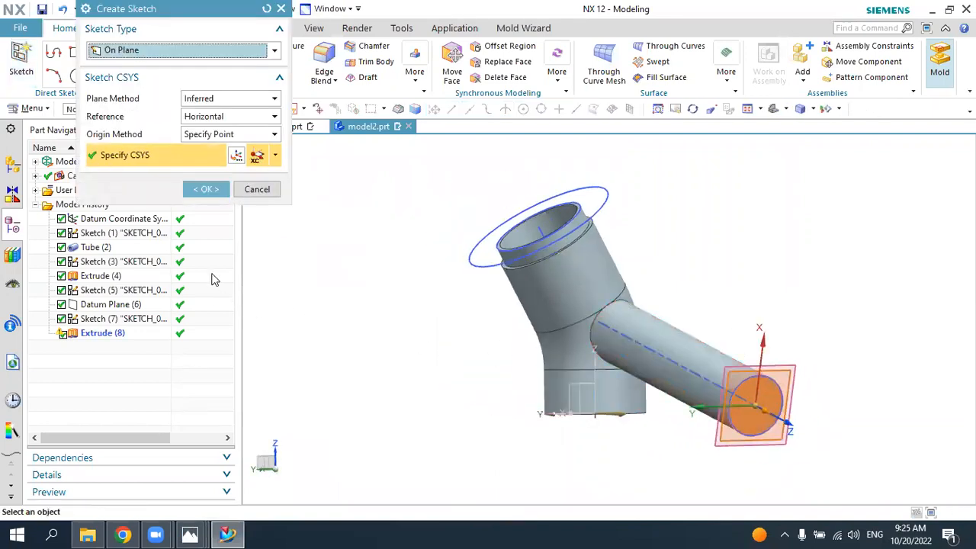
pyautogui.click(217, 191)
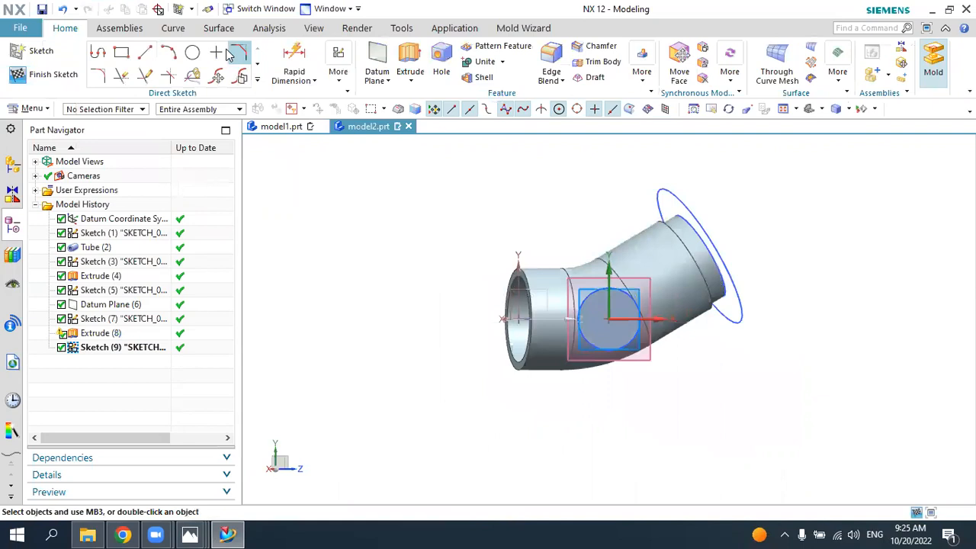
# Step: Sketch a 30 mm diameter circle centred on the sketch origin of the branch's end face
pyautogui.click(191, 53)
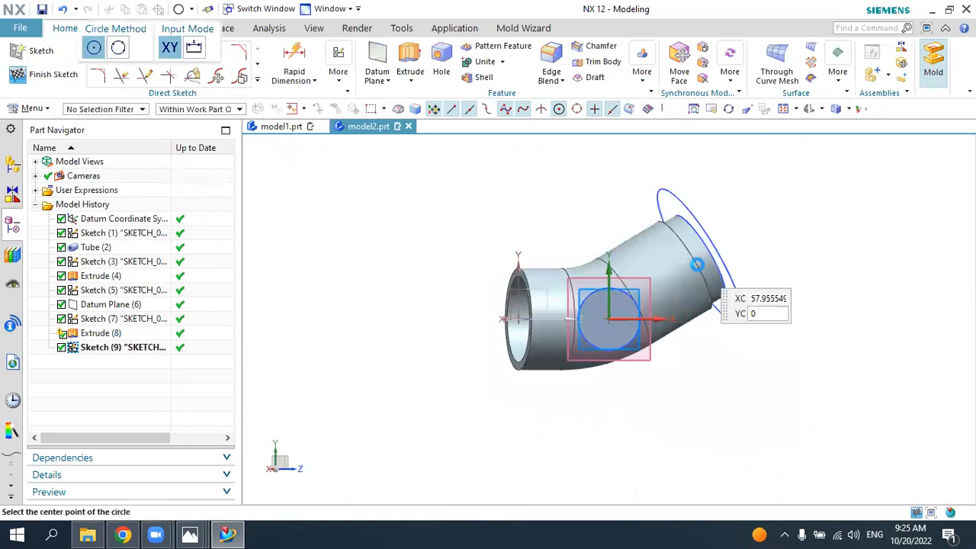
pyautogui.click(608, 313)
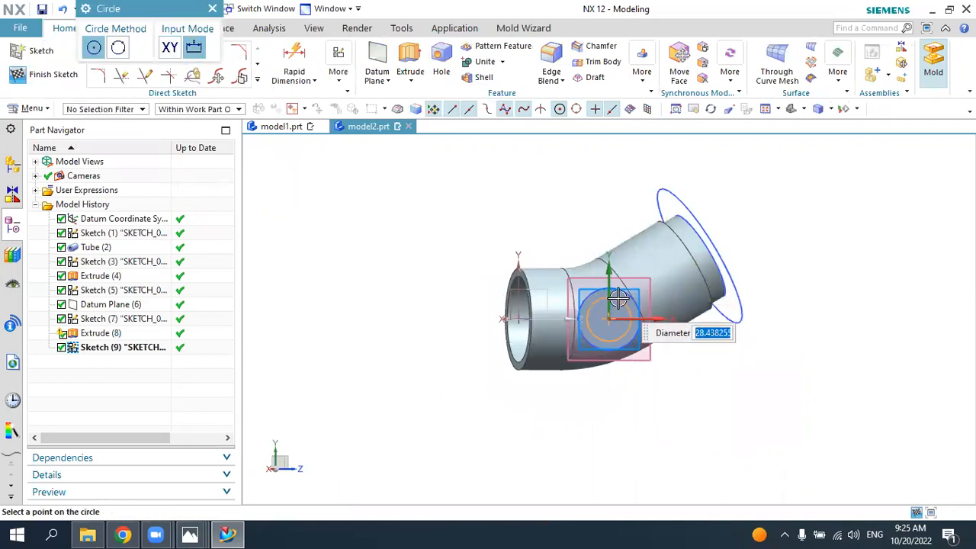
pyautogui.write('3')
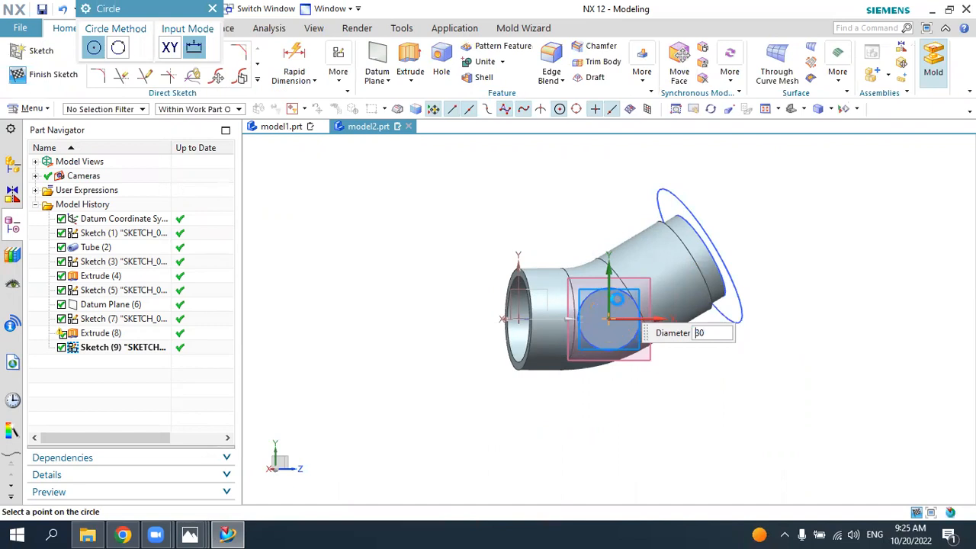
pyautogui.write('0')
pyautogui.press('Return')
pyautogui.press('Escape')
# Step: Extrude the 30 mm circle through the branch as a Subtract, ending Until Selected at the main tube's inner face
pyautogui.click(417, 65)
pyautogui.moveTo(490, 233); pyautogui.dragTo(743, 364, button='middle')
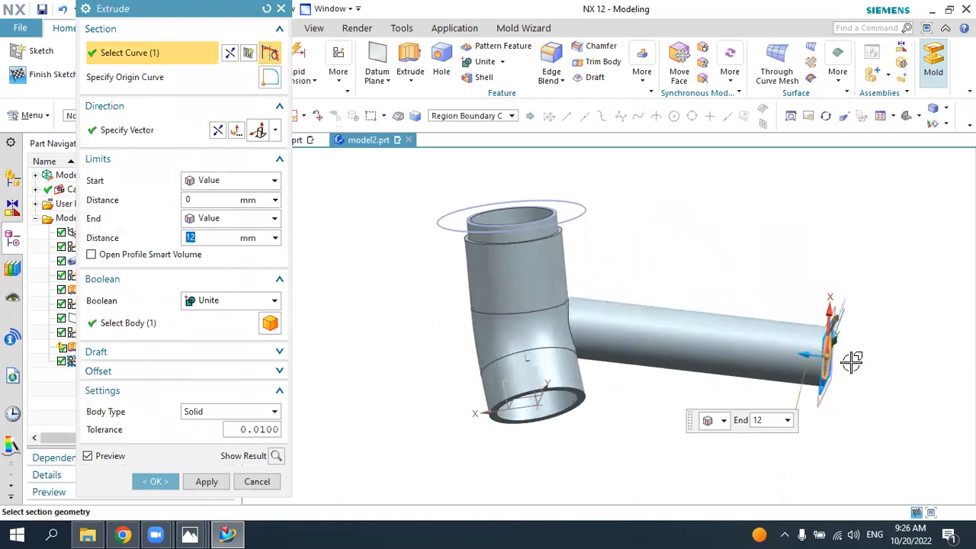
pyautogui.click(214, 219)
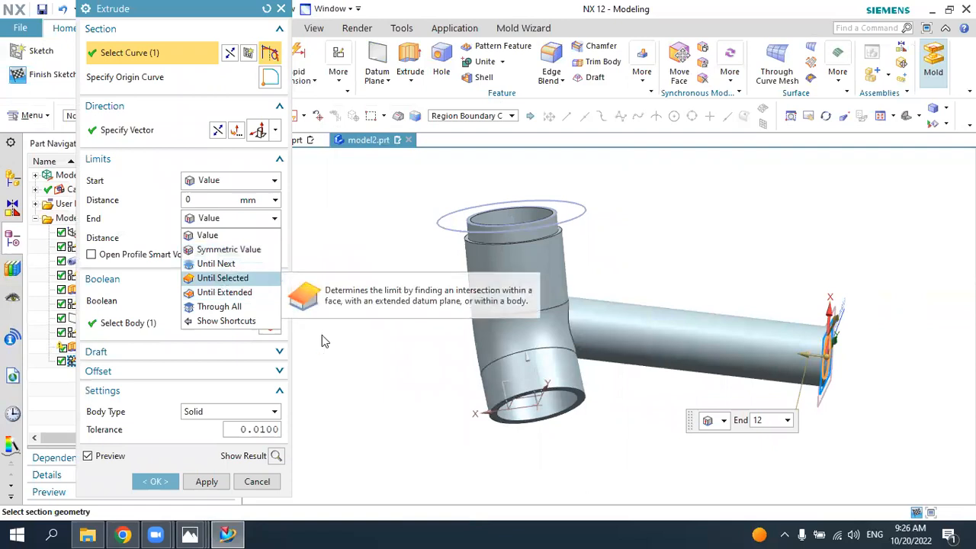
pyautogui.click(222, 277)
pyautogui.moveTo(532, 451); pyautogui.dragTo(534, 374, button='middle')
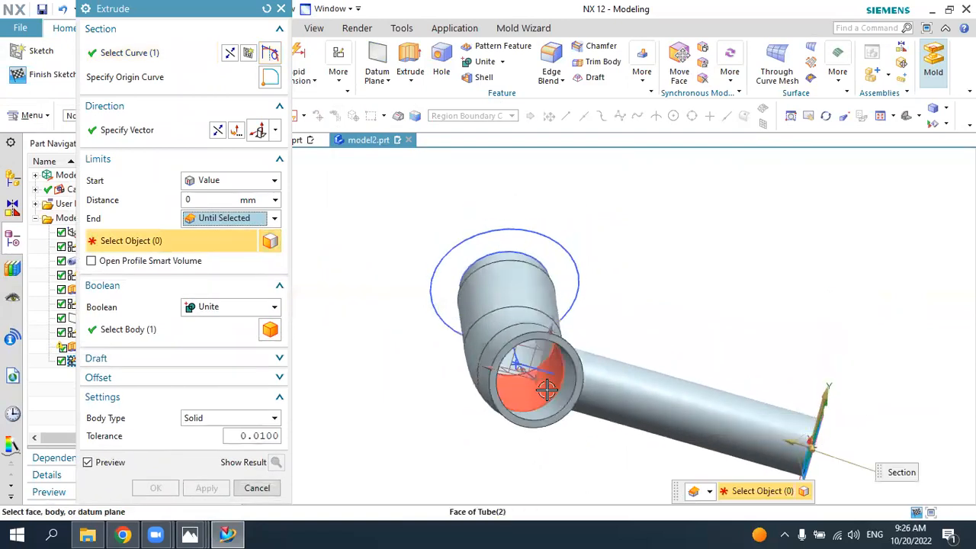
pyautogui.click(534, 373)
pyautogui.click(237, 306)
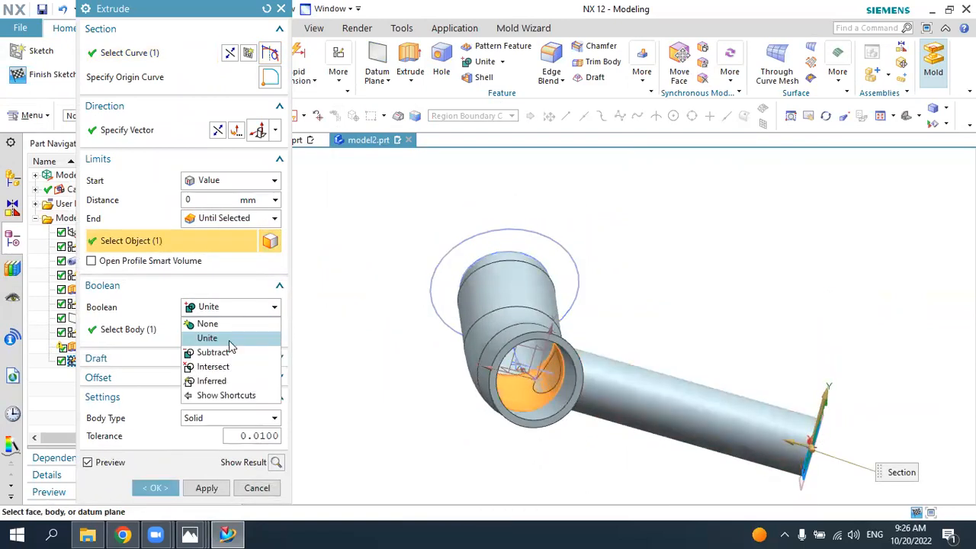
pyautogui.click(221, 351)
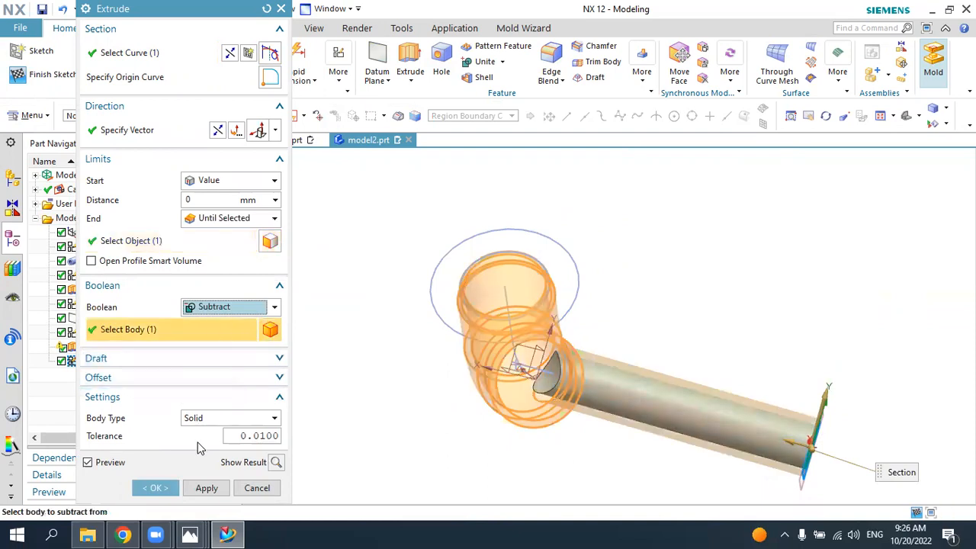
pyautogui.click(155, 488)
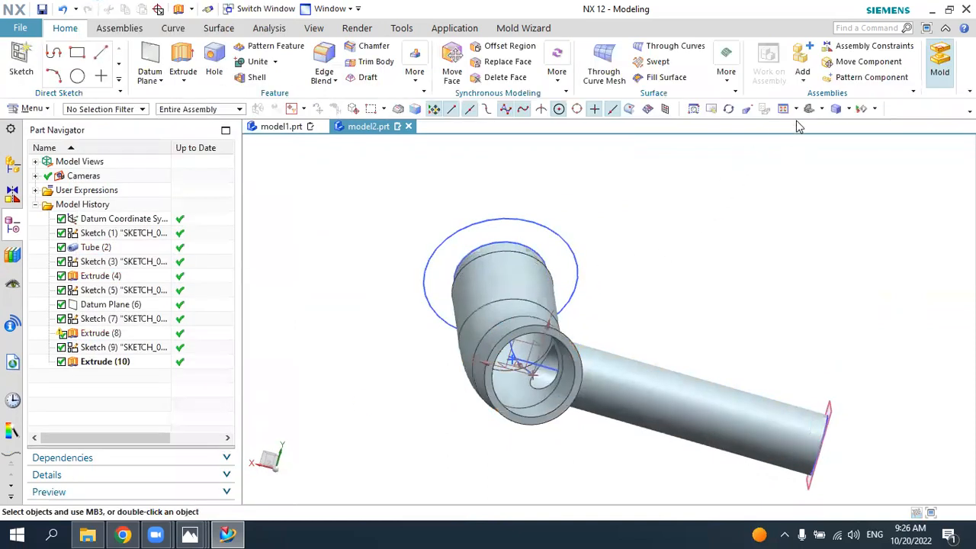
# Step: Examine the bored branch from several sides and compare the pipe's orientation and flanges with the 6.jpg drawing
pyautogui.moveTo(797, 145)
pyautogui.mouseDown(button='middle')
pyautogui.moveTo(724, 211)
pyautogui.moveTo(669, 211)
pyautogui.moveTo(610, 234)
pyautogui.moveTo(637, 256)
pyautogui.moveTo(668, 244)
pyautogui.moveTo(656, 259)
pyautogui.mouseUp(button='middle')
pyautogui.click(227, 534)
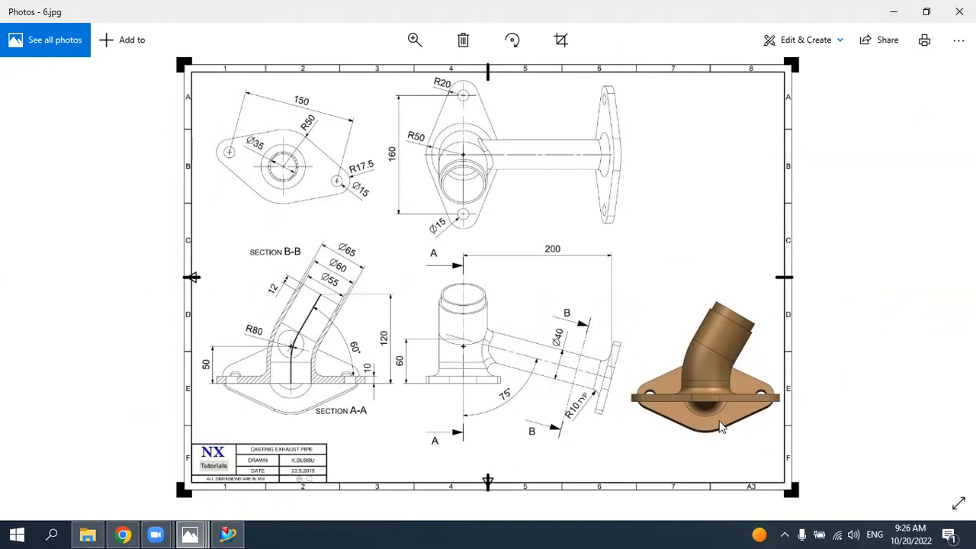
pyautogui.click(227, 534)
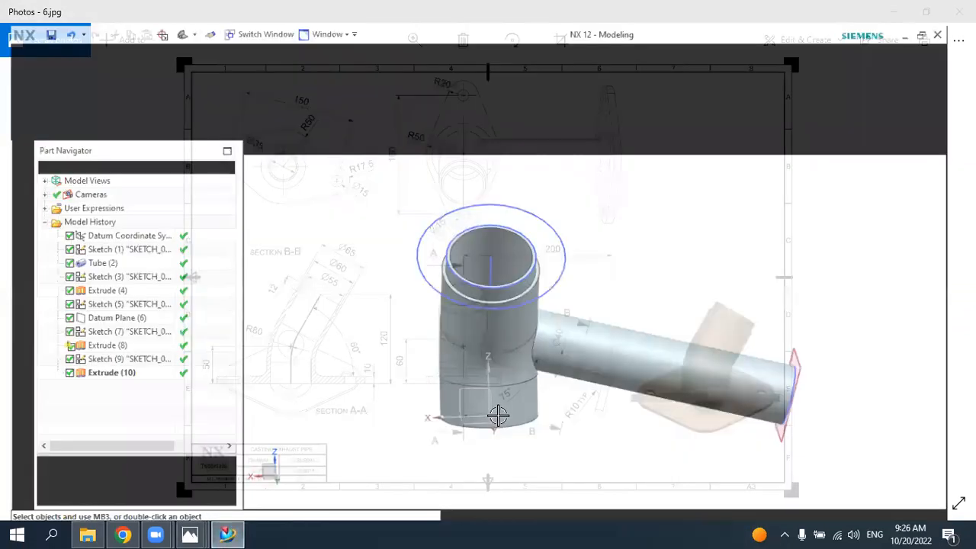
pyautogui.click(227, 534)
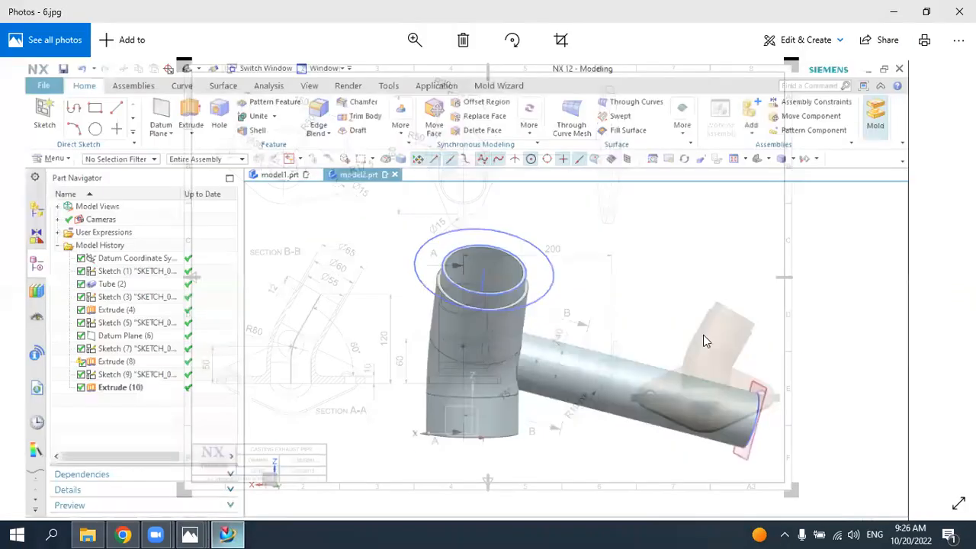
pyautogui.click(227, 534)
pyautogui.moveTo(530, 353); pyautogui.dragTo(458, 386, button='middle')
pyautogui.click(227, 534)
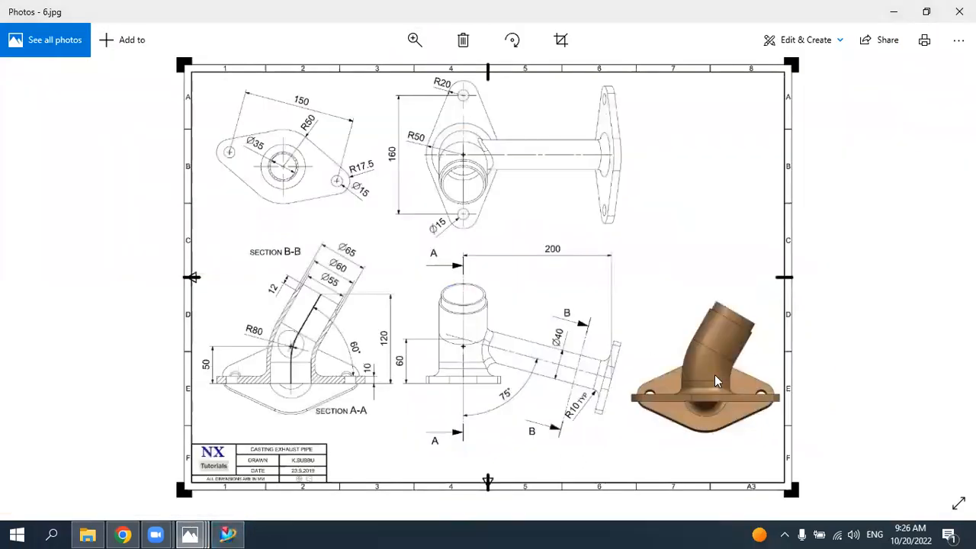
pyautogui.click(227, 534)
pyautogui.moveTo(593, 342); pyautogui.dragTo(683, 366, button='middle')
pyautogui.click(225, 532)
pyautogui.click(236, 532)
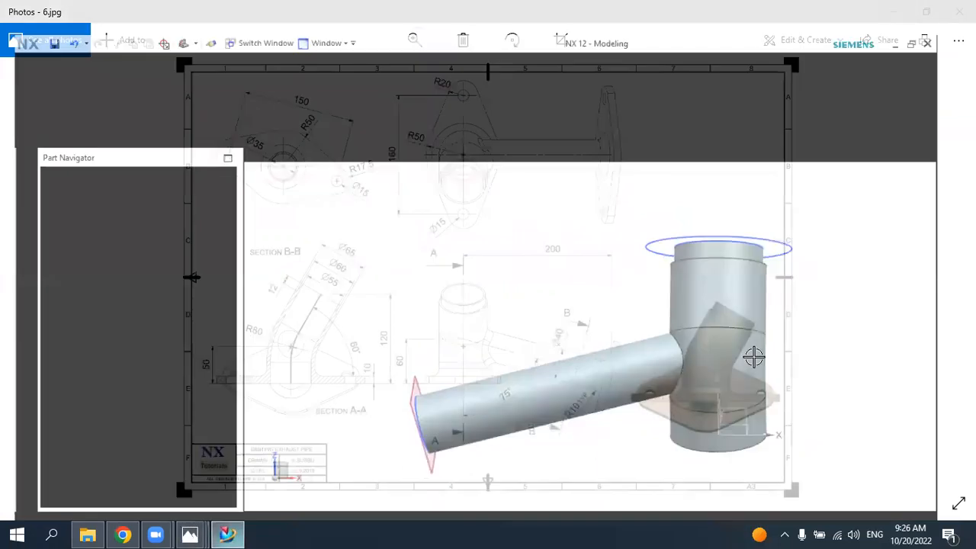
# Step: Create a sketch on the annular bottom end face of the main pipe
pyautogui.moveTo(637, 371); pyautogui.dragTo(603, 272, button='middle')
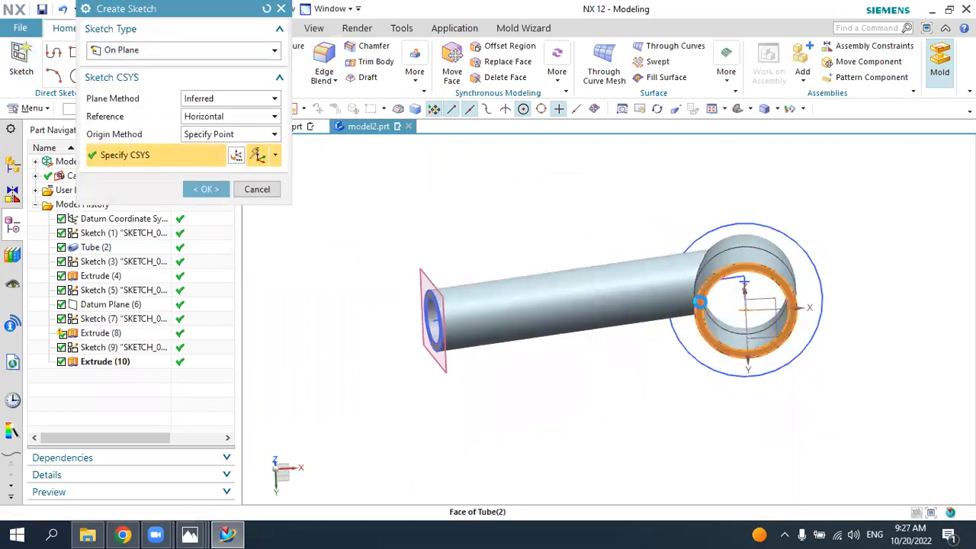
pyautogui.click(697, 307)
pyautogui.moveTo(666, 351); pyautogui.dragTo(669, 338, button='middle')
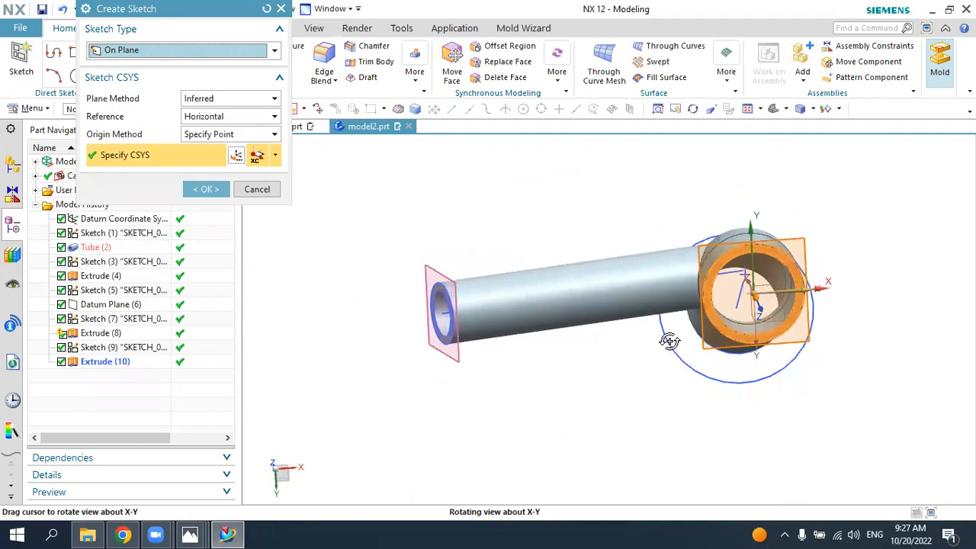
pyautogui.click(204, 192)
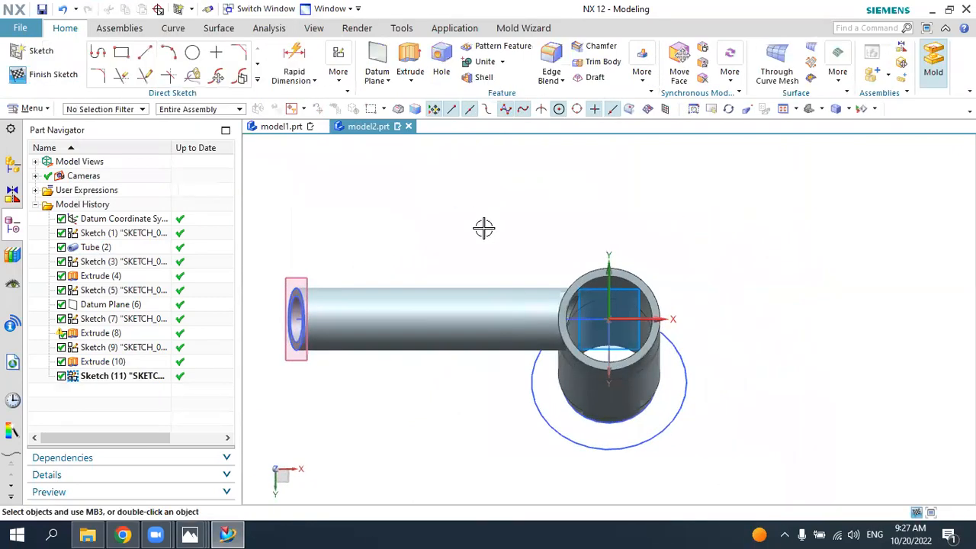
# Step: Check the base flange radius in the 6.jpg drawing and sketch a 100 mm diameter circle centred on the main pipe's bottom opening
pyautogui.click(228, 534)
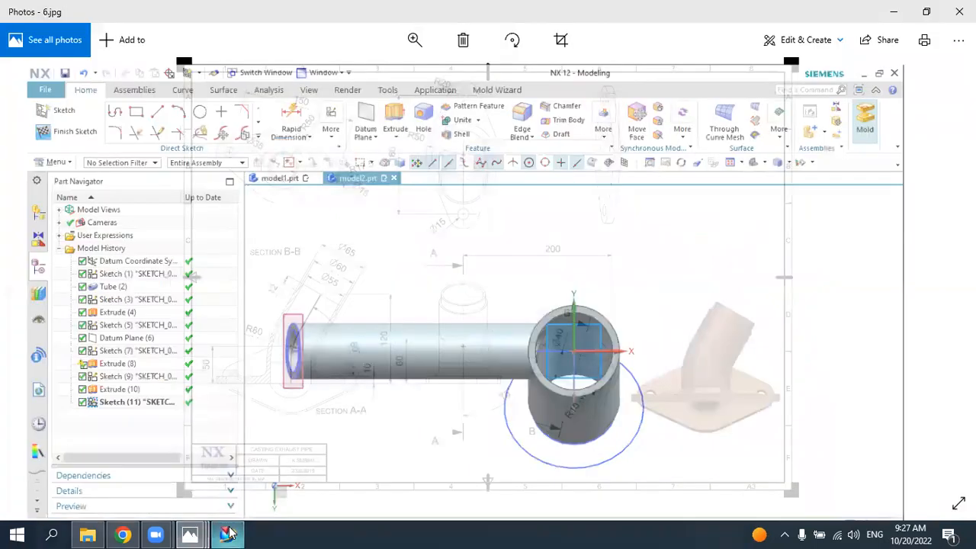
pyautogui.click(228, 534)
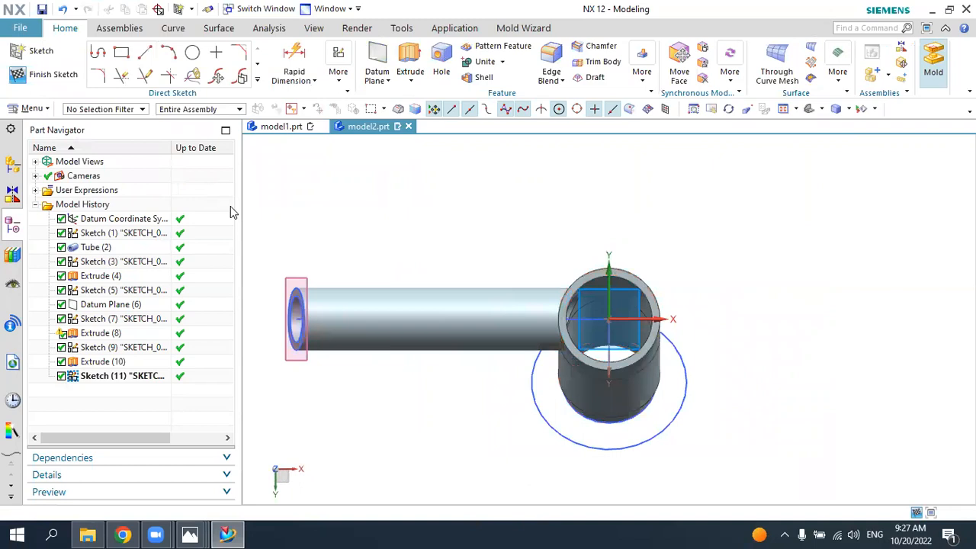
pyautogui.click(192, 52)
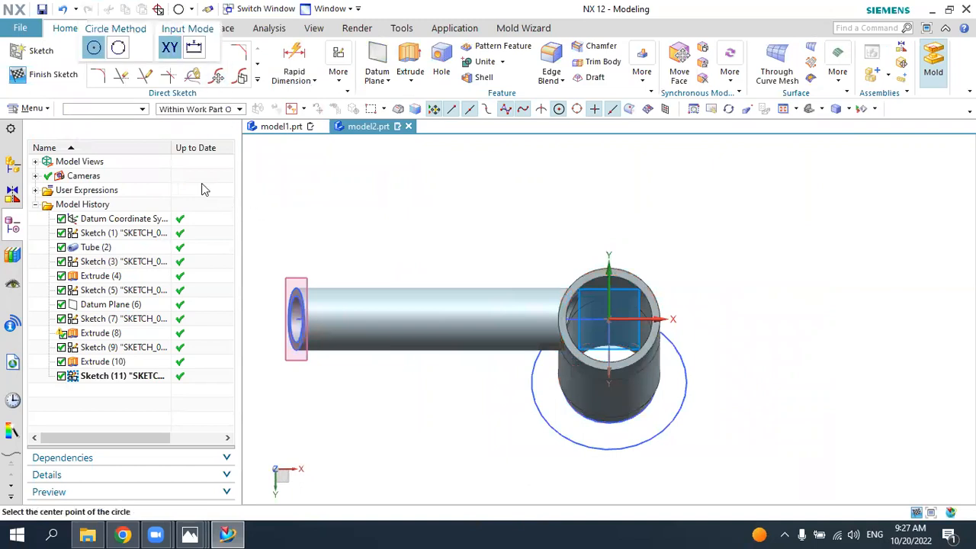
pyautogui.click(221, 533)
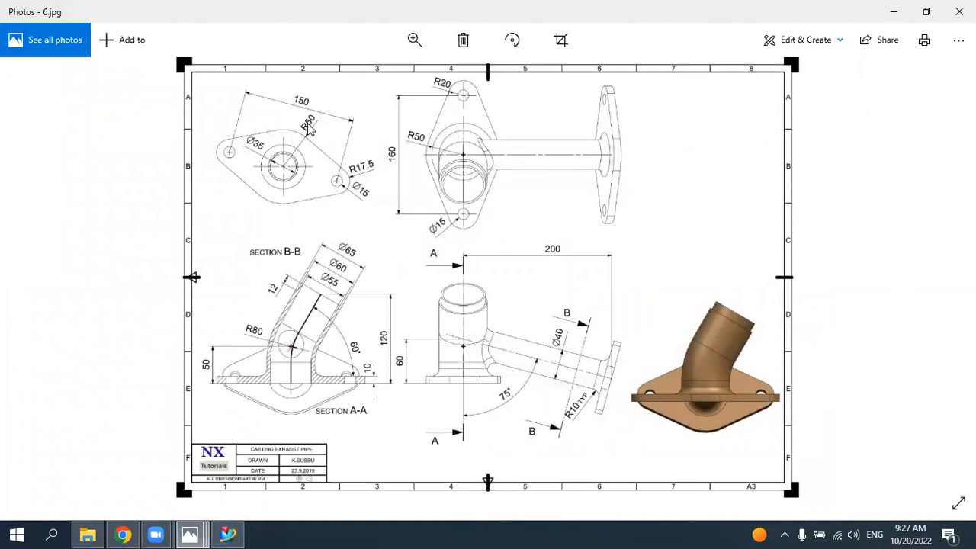
pyautogui.click(228, 534)
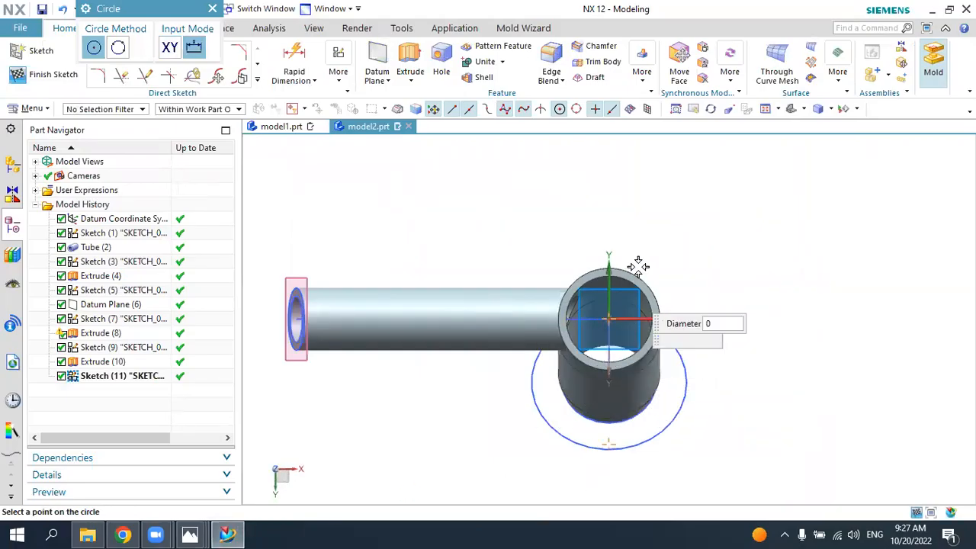
pyautogui.click(608, 319)
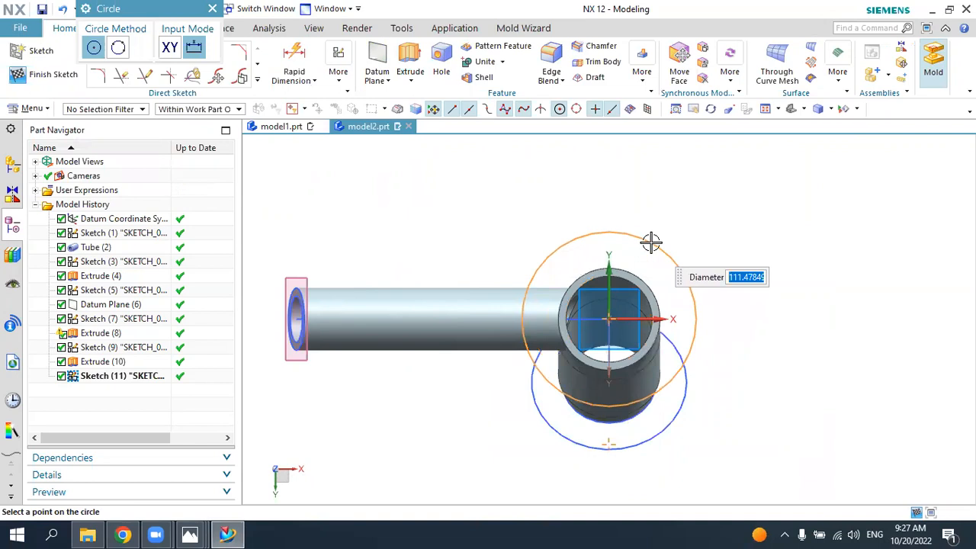
pyautogui.click(649, 245)
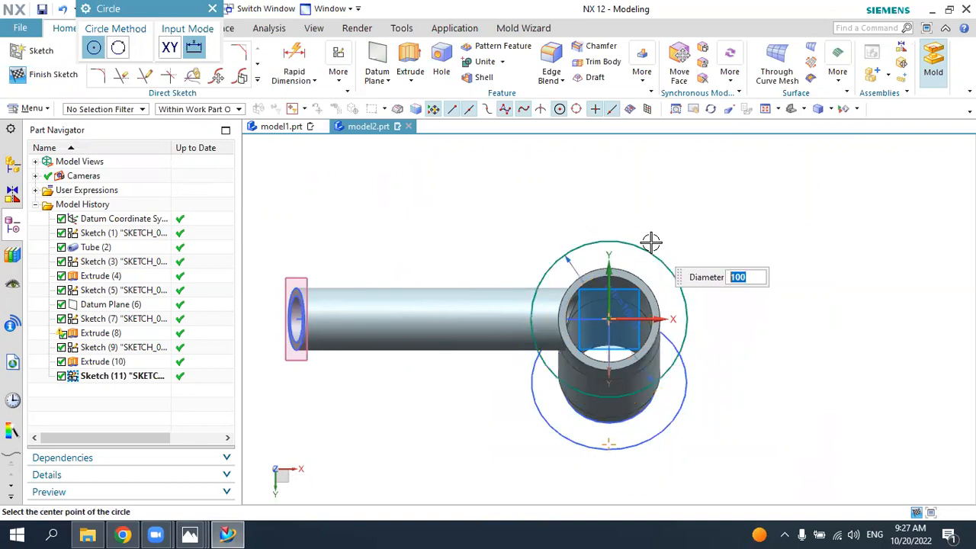
pyautogui.press('Escape')
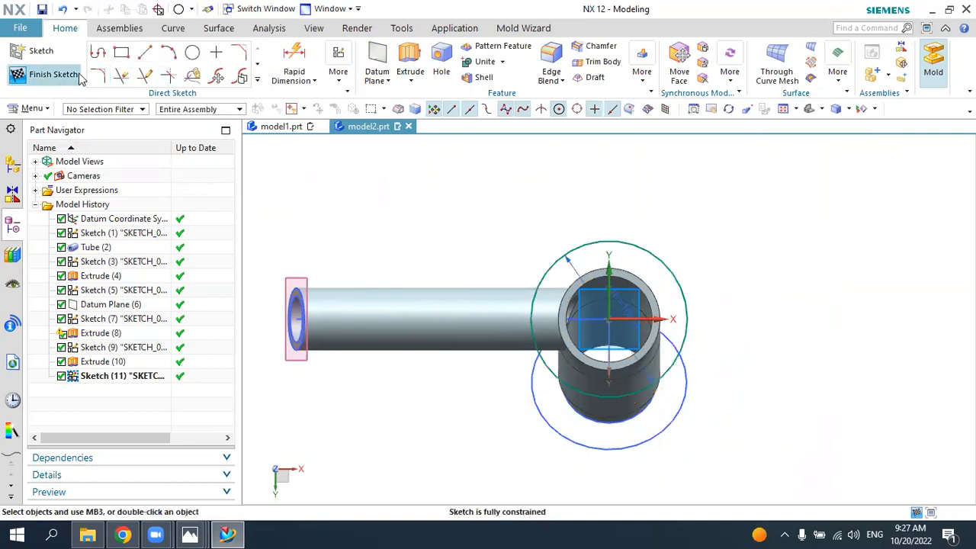
# Step: Recheck the flange in the 6.jpg drawing and sketch a 35 mm diameter circle about 84 mm above the 100 mm circle's centre
pyautogui.click(193, 53)
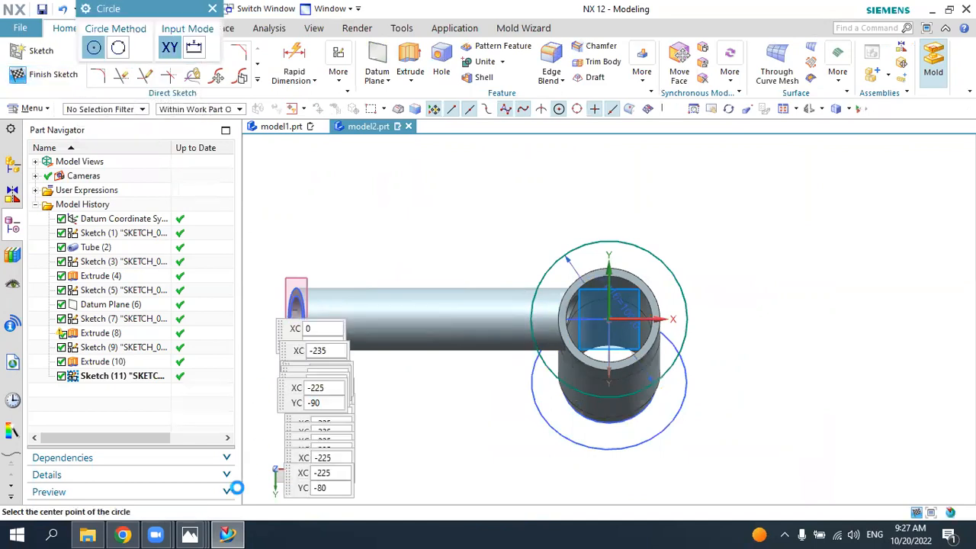
pyautogui.click(228, 533)
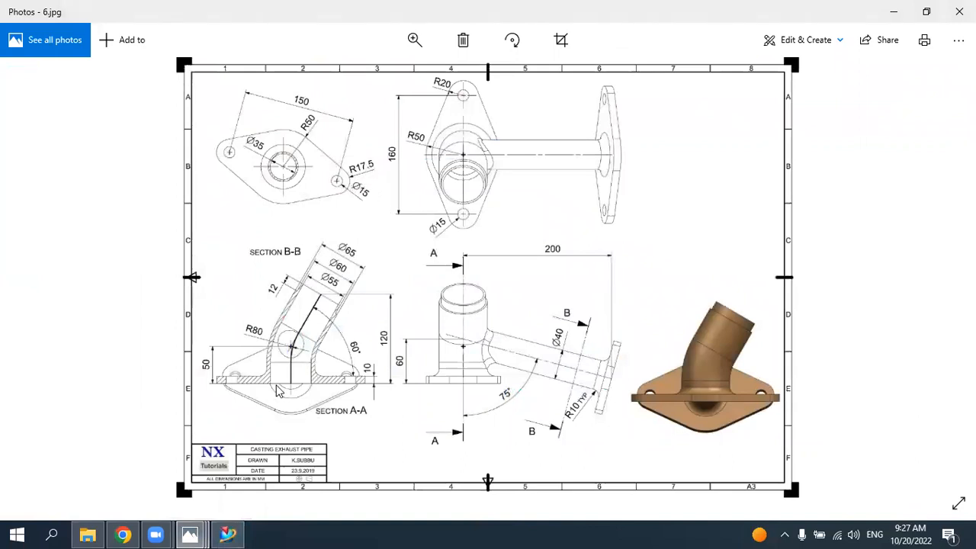
pyautogui.click(232, 530)
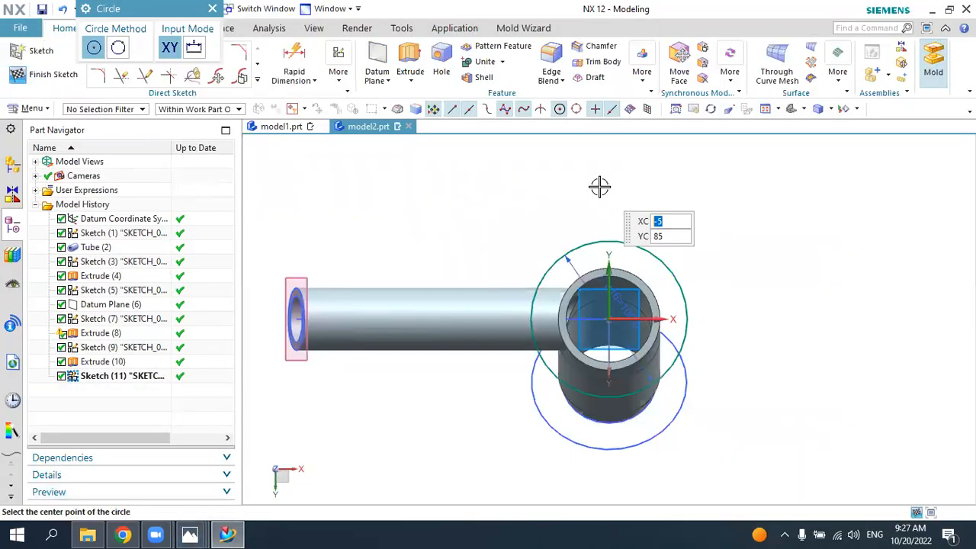
pyautogui.click(603, 187)
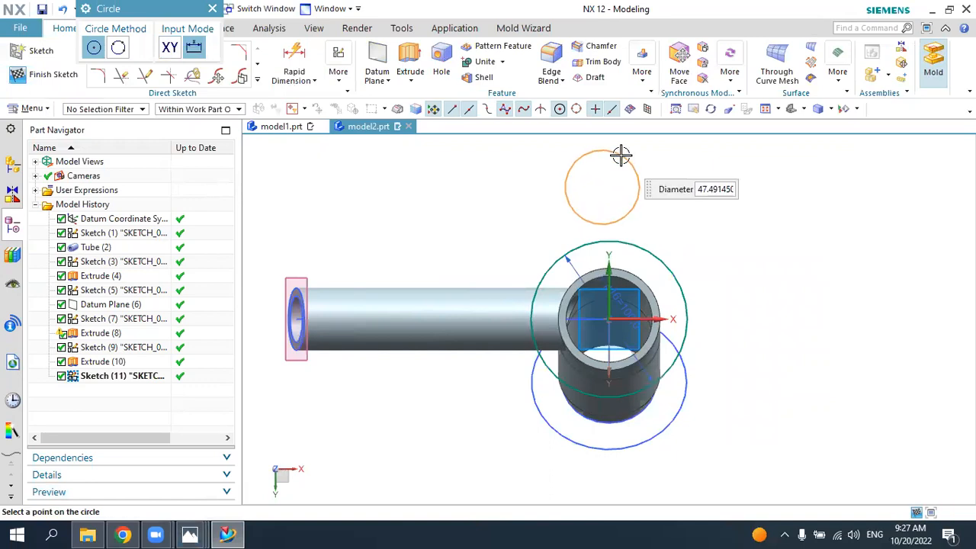
pyautogui.write('35')
pyautogui.press('Return')
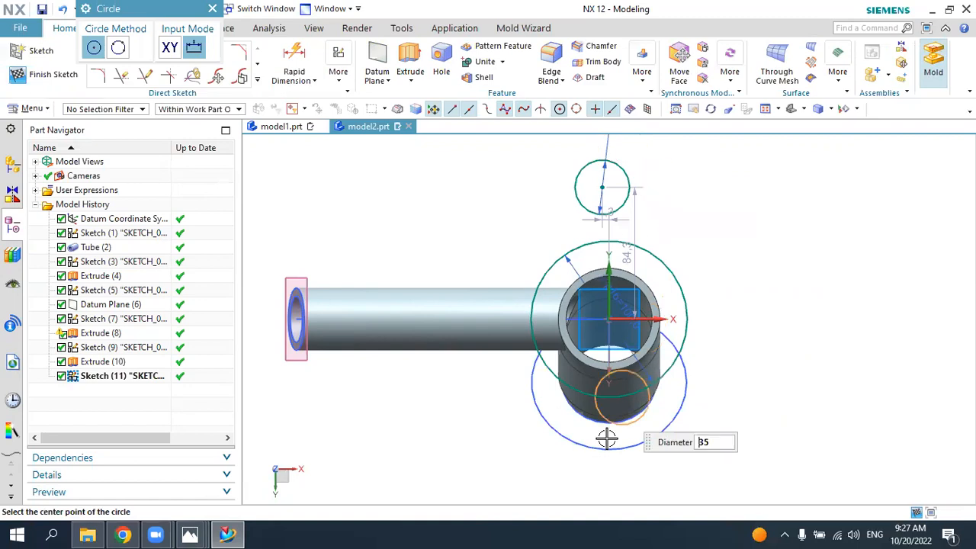
# Step: Sketch a second 35 mm diameter circle about 109 mm below the 100 mm circle's centre
pyautogui.click(607, 492)
pyautogui.scroll(-1, 551, 405)
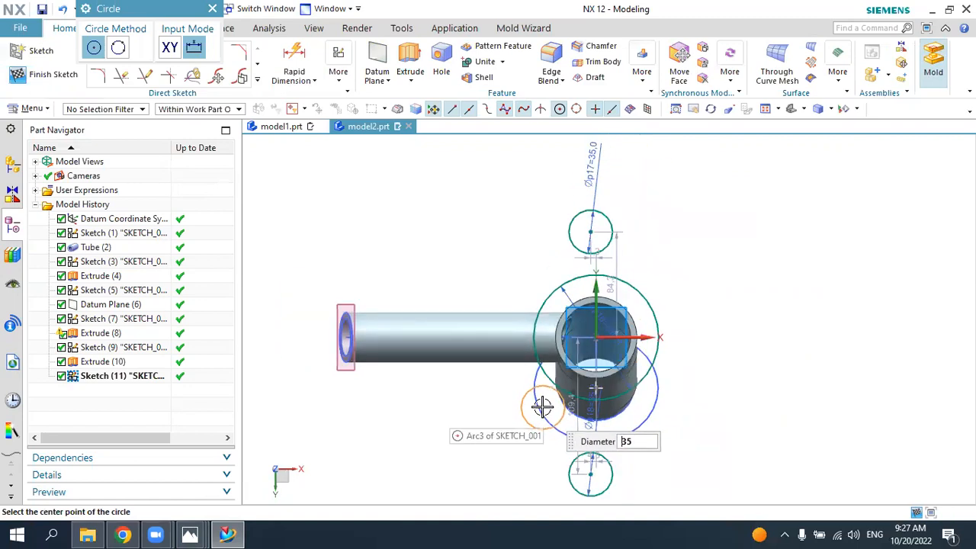
pyautogui.press('Escape')
# Step: Constrain the centres of both 35 mm circles to vertical alignment with the 100 mm circle's centre
pyautogui.click(338, 72)
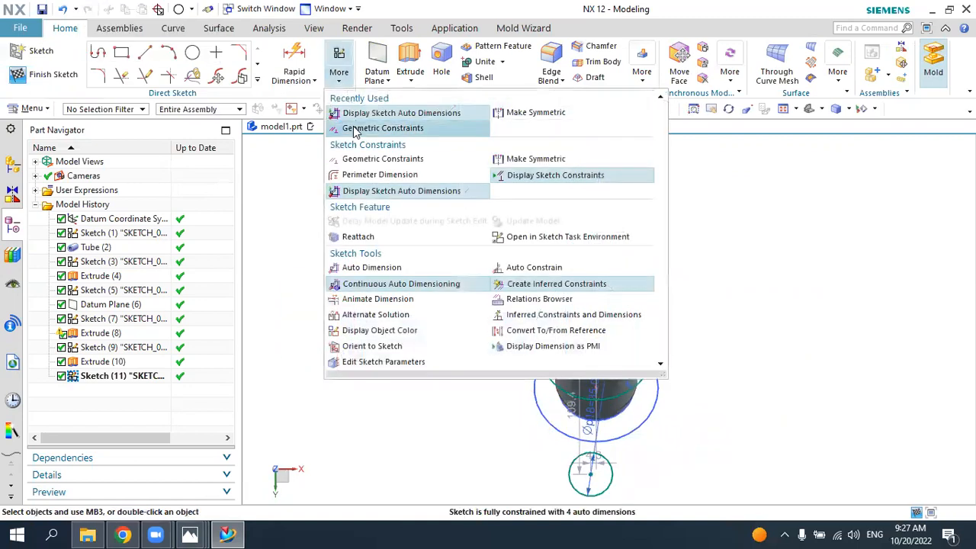
pyautogui.click(347, 130)
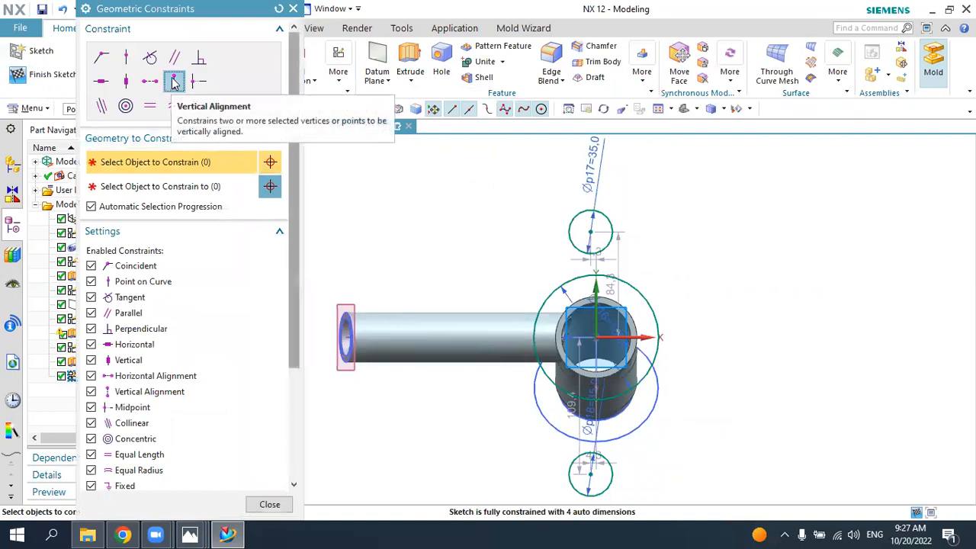
pyautogui.click(589, 473)
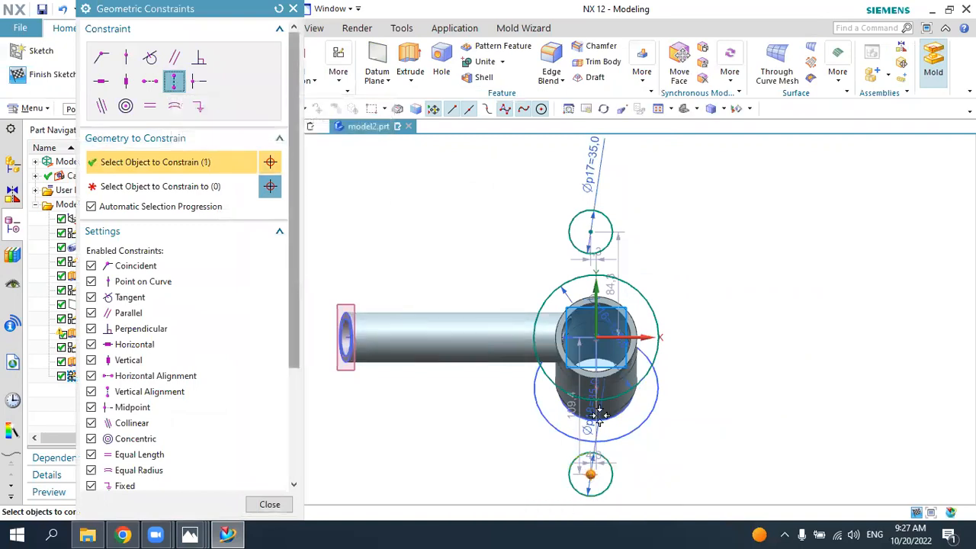
pyautogui.click(593, 336)
pyautogui.click(591, 231)
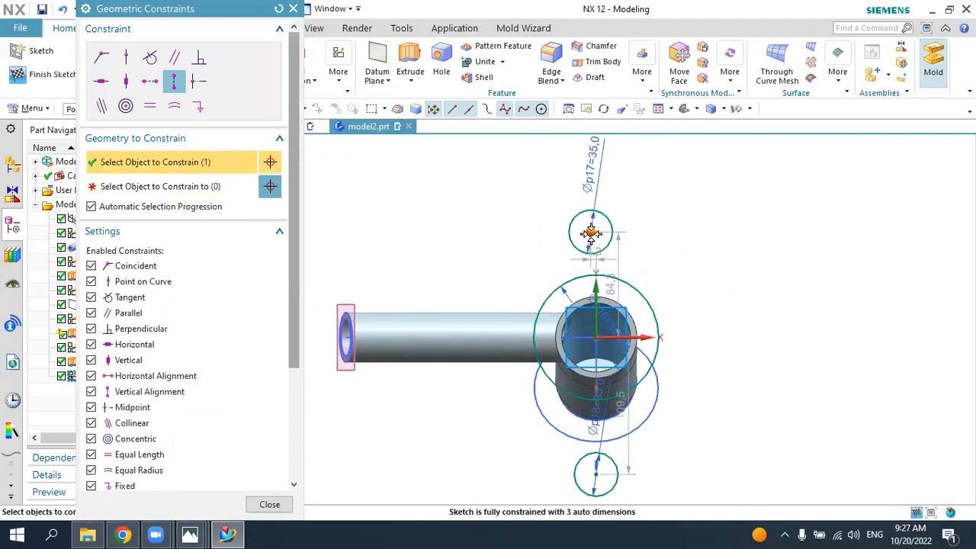
pyautogui.click(596, 336)
pyautogui.click(270, 505)
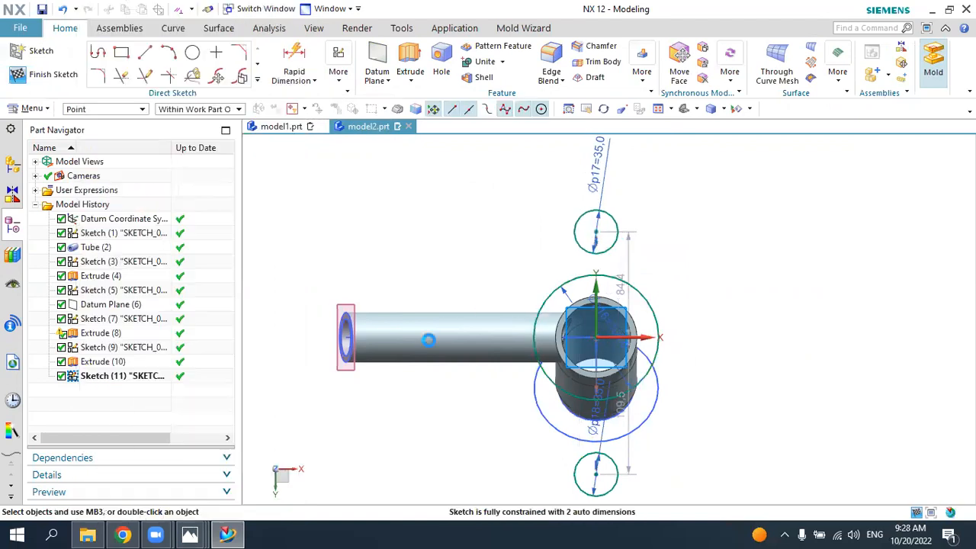
# Step: Check the flange hole spacing in the 6.jpg drawing and dimension the distance between the two 35 mm circles as 150 mm
pyautogui.click(235, 534)
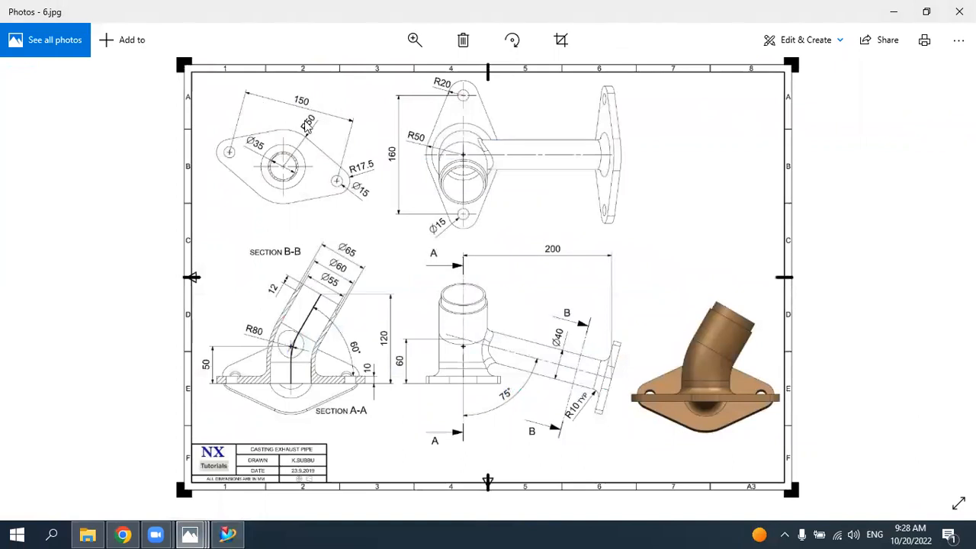
pyautogui.click(227, 528)
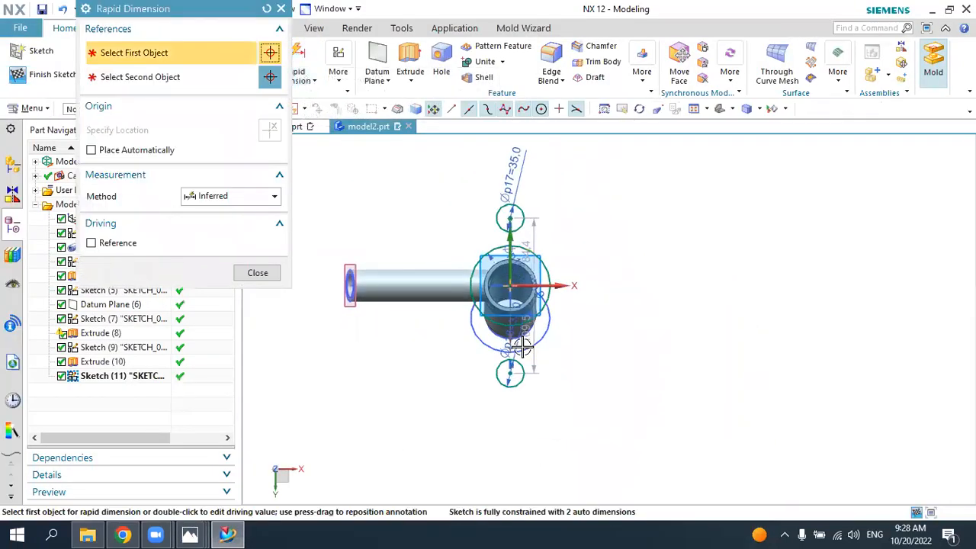
pyautogui.click(502, 386)
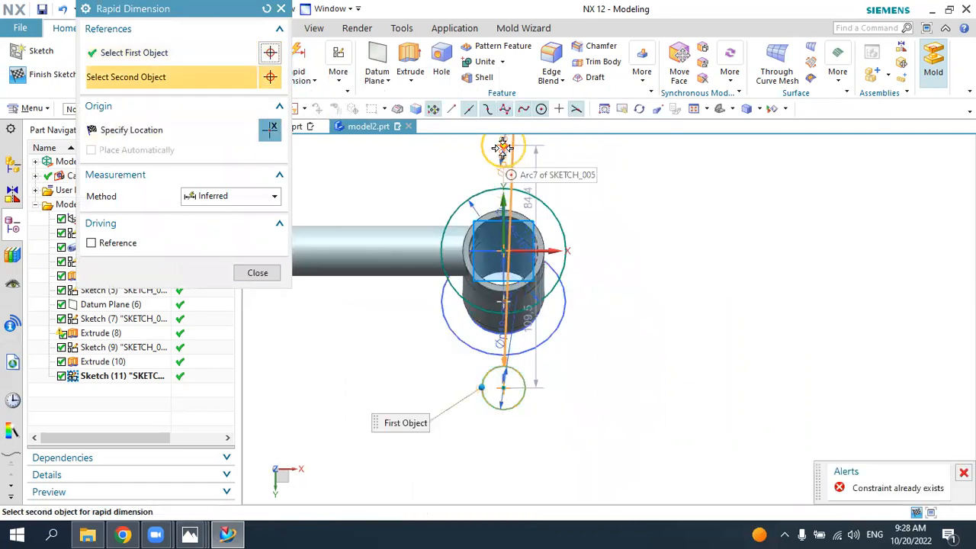
pyautogui.click(674, 259)
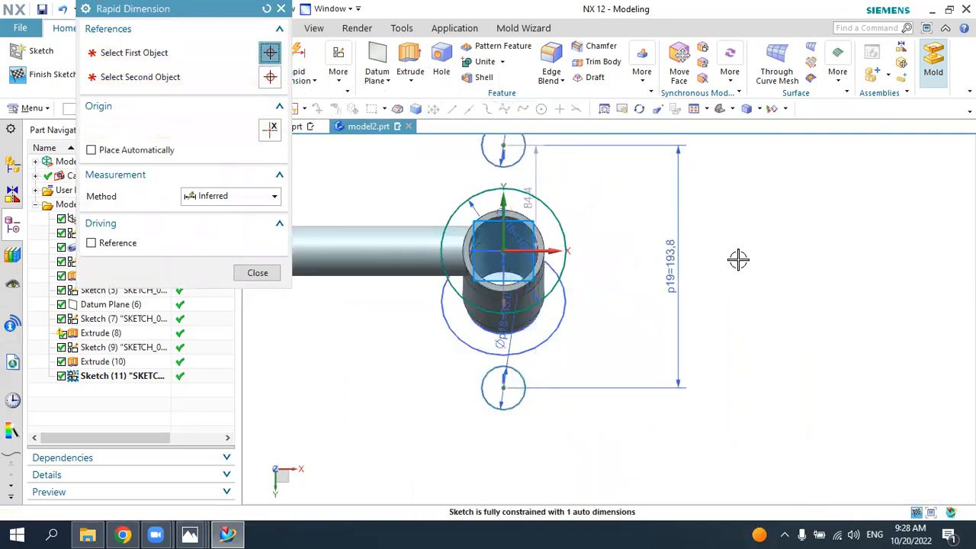
pyautogui.write('150')
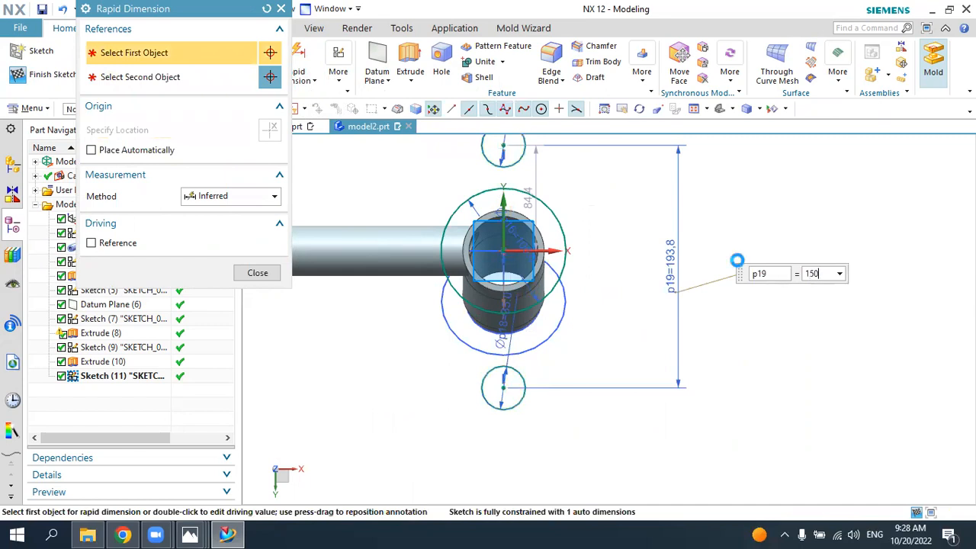
pyautogui.press('Return')
pyautogui.press('Escape')
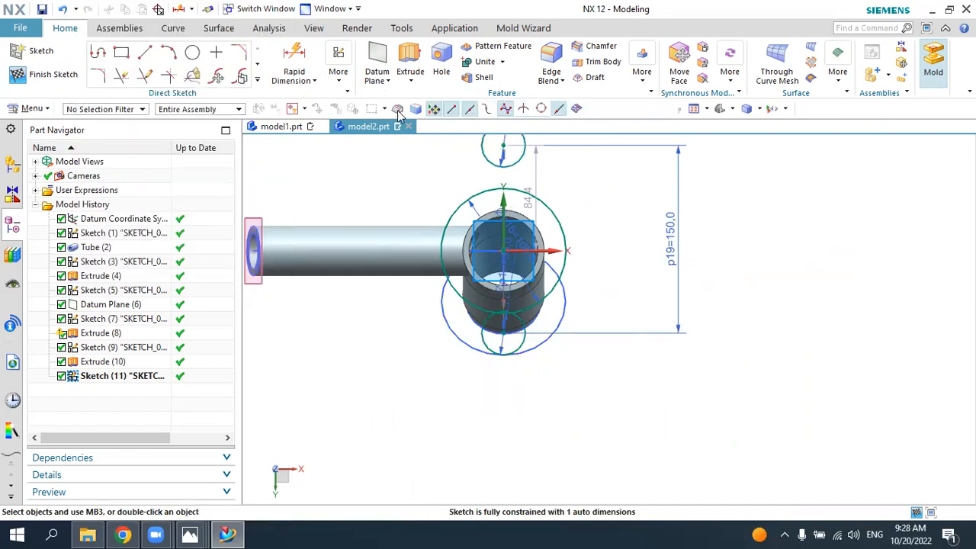
# Step: Try to make the two 35 mm circles' centres symmetric about the sketch's X axis
pyautogui.click(338, 70)
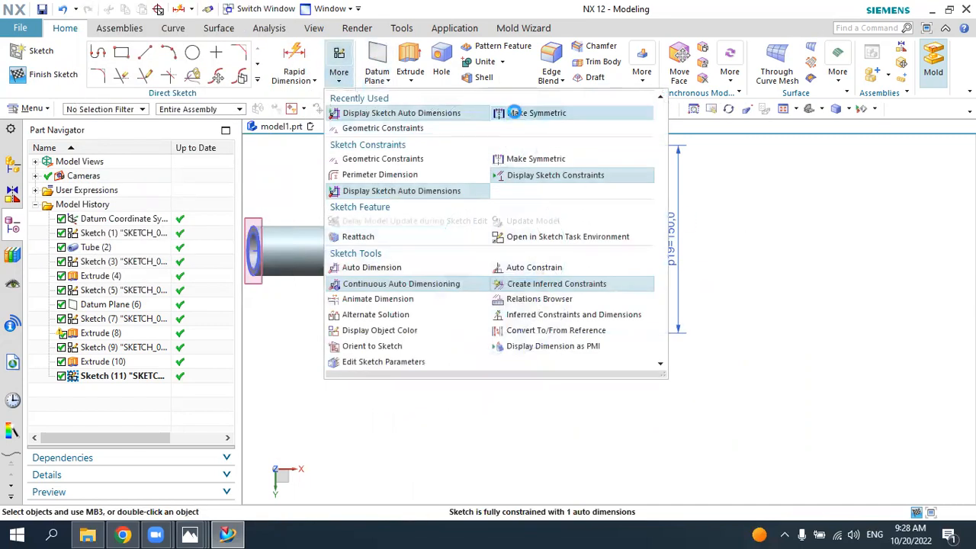
pyautogui.click(496, 113)
pyautogui.click(448, 180)
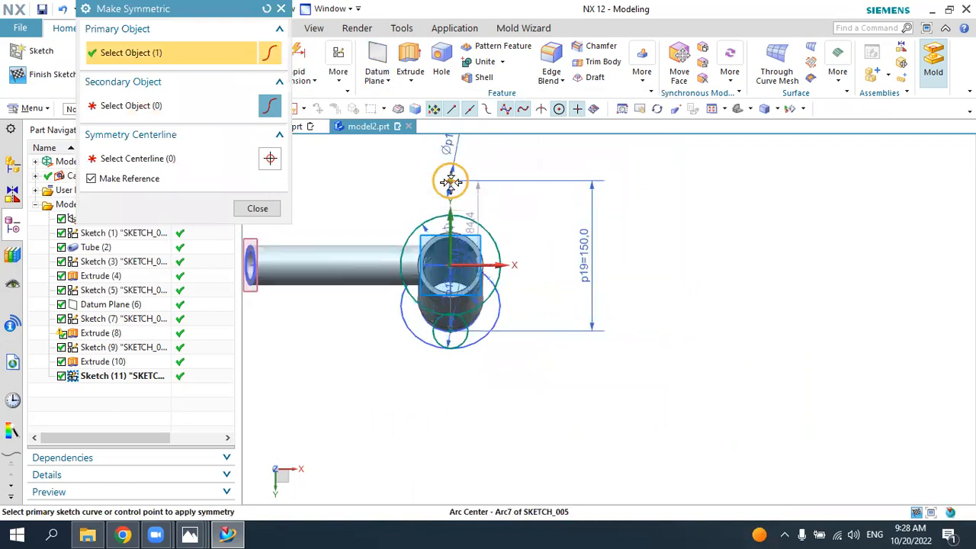
pyautogui.click(452, 328)
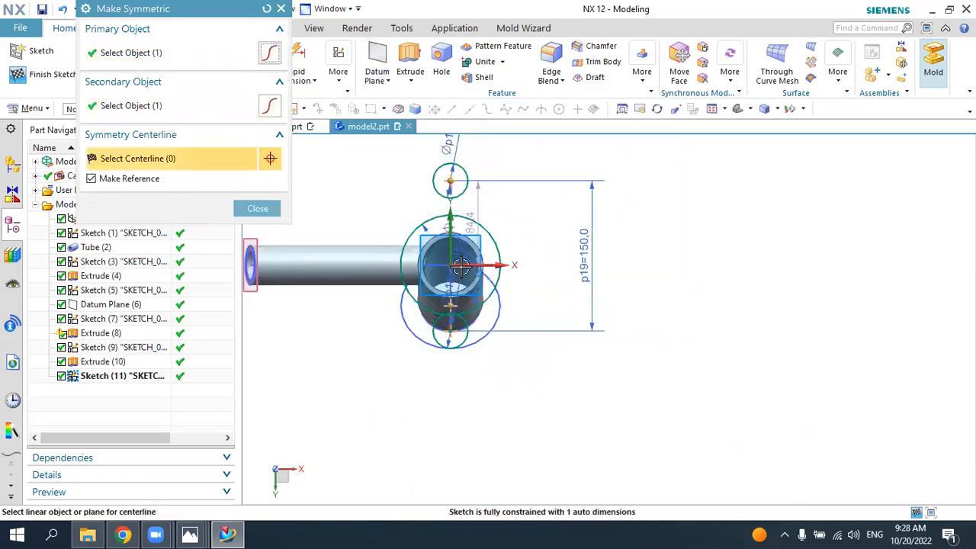
pyautogui.click(462, 266)
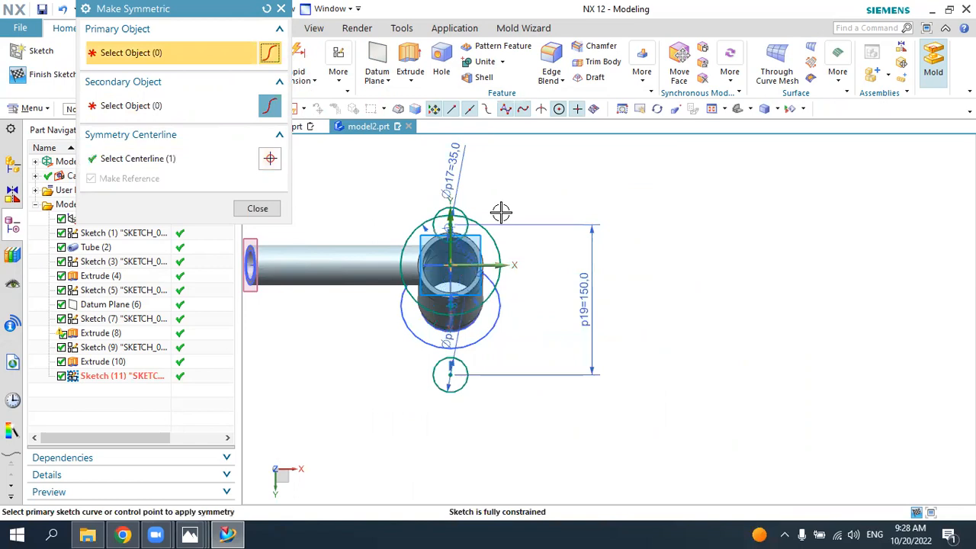
pyautogui.middleClick(500, 210)
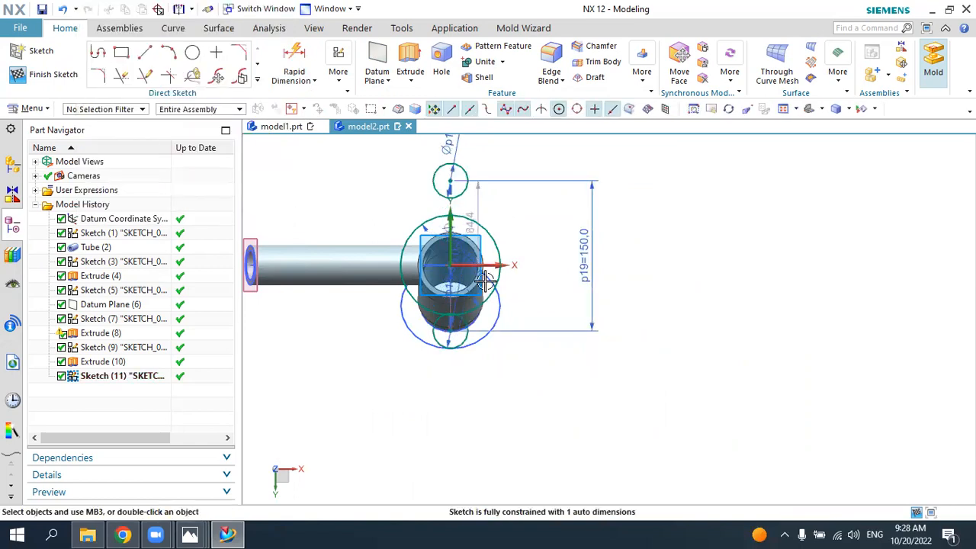
# Step: Apply Make Symmetric to the upper and lower 35 mm circle centres, with the X axis as centreline
pyautogui.click(338, 75)
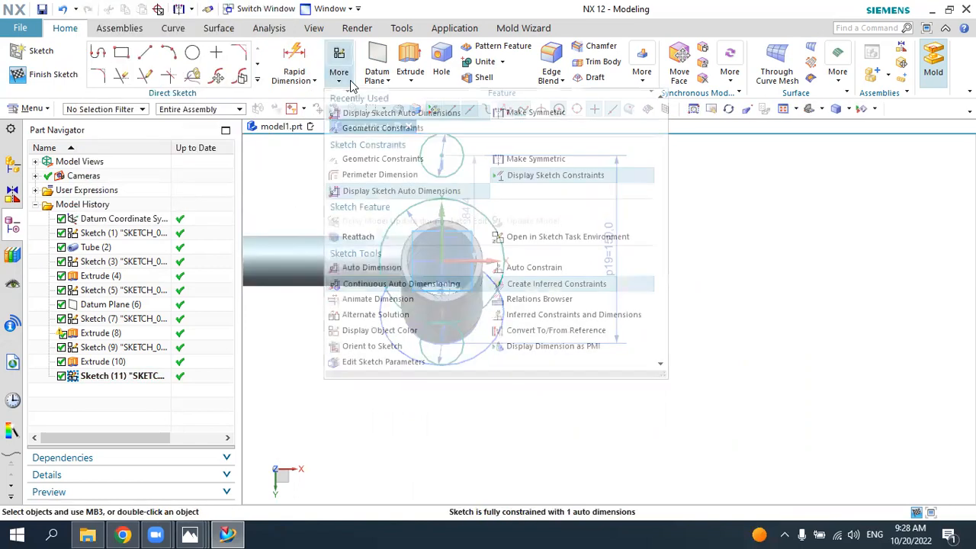
pyautogui.click(502, 115)
pyautogui.click(443, 157)
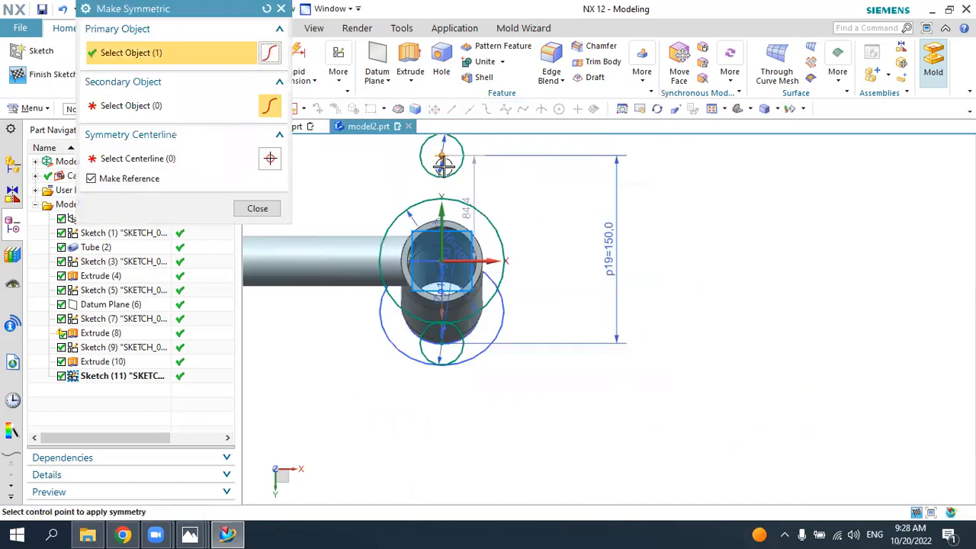
pyautogui.click(443, 344)
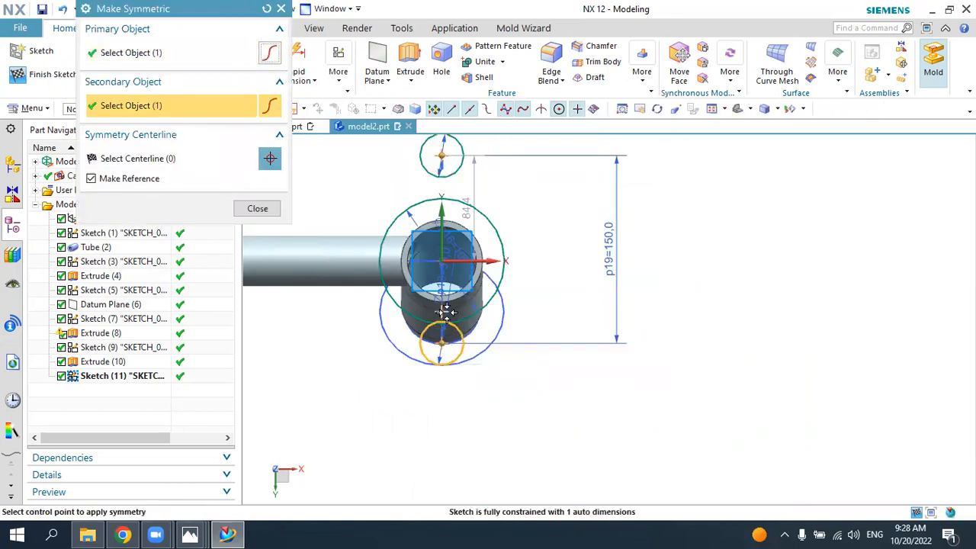
pyautogui.click(456, 260)
pyautogui.press('Escape')
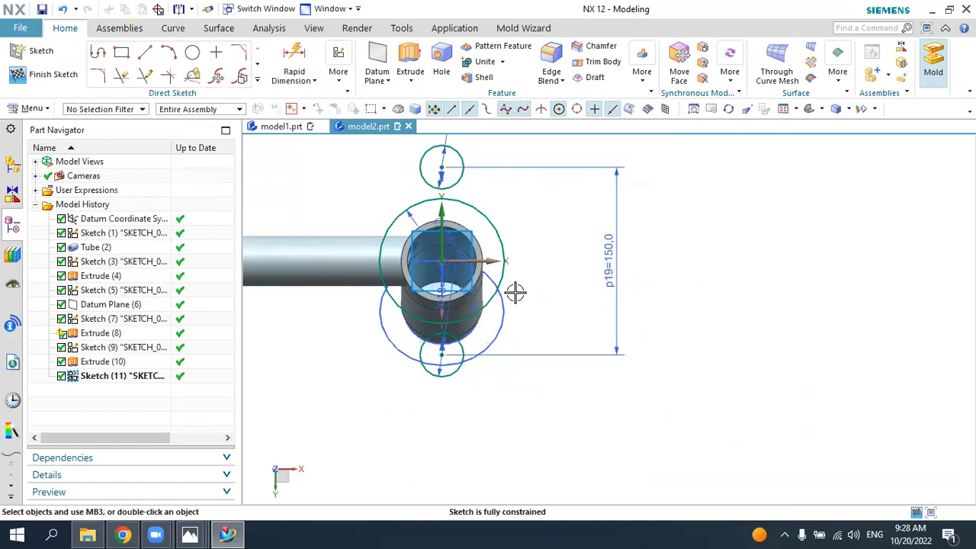
# Step: Draw four tangent lines joining both sides of the 100 mm circle to the upper and lower 35 mm circles
pyautogui.moveTo(547, 312)
pyautogui.mouseDown(button='middle')
pyautogui.moveTo(567, 277)
pyautogui.moveTo(585, 301)
pyautogui.moveTo(547, 295)
pyautogui.moveTo(561, 305)
pyautogui.mouseUp(button='middle')
pyautogui.click(147, 53)
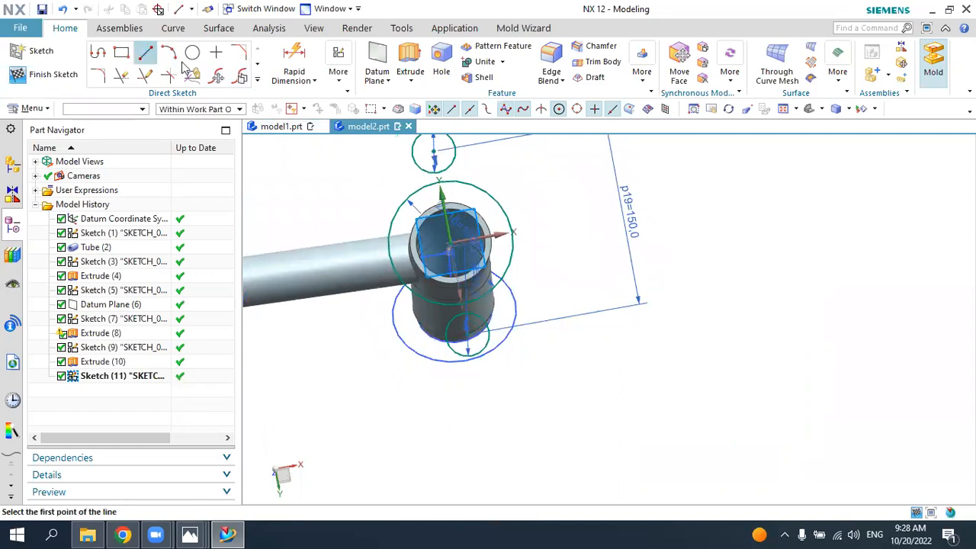
pyautogui.click(453, 141)
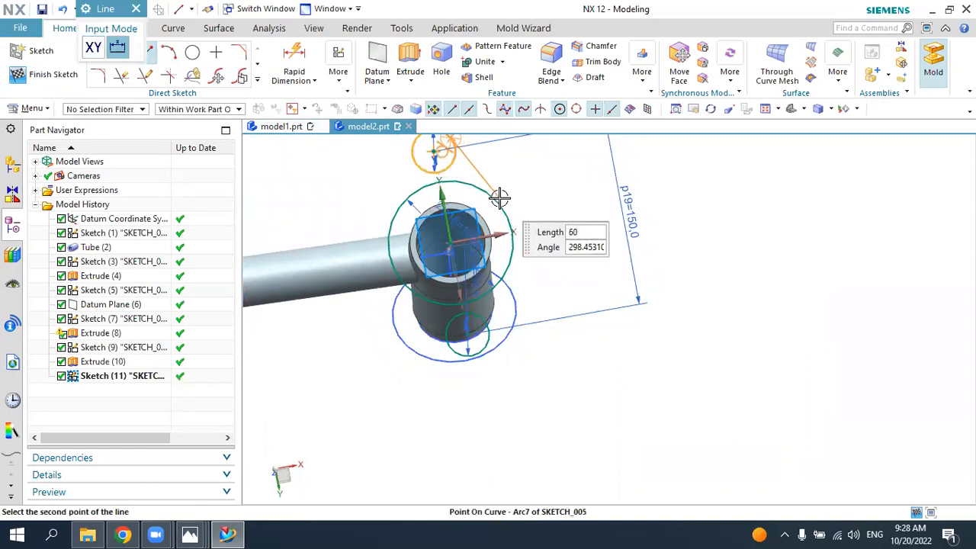
pyautogui.click(499, 204)
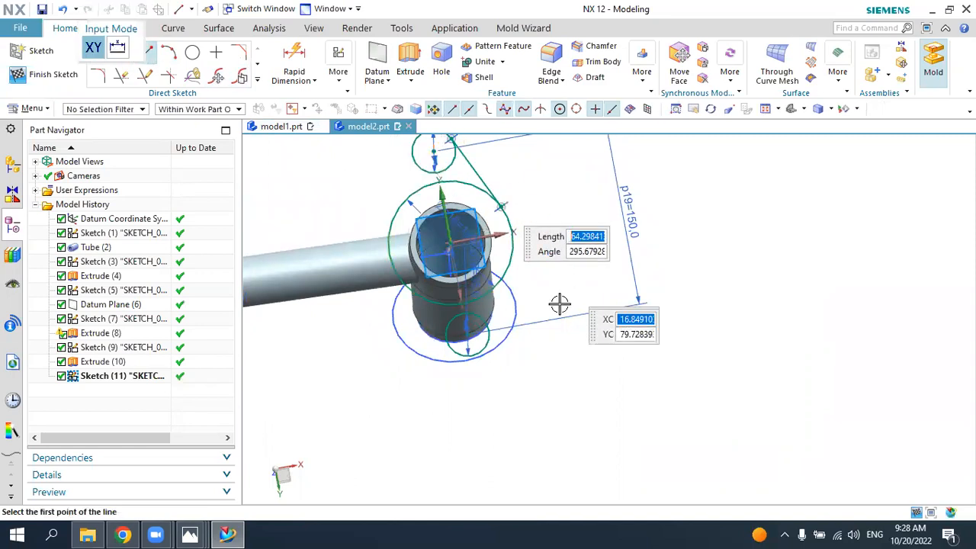
pyautogui.click(489, 341)
pyautogui.click(513, 242)
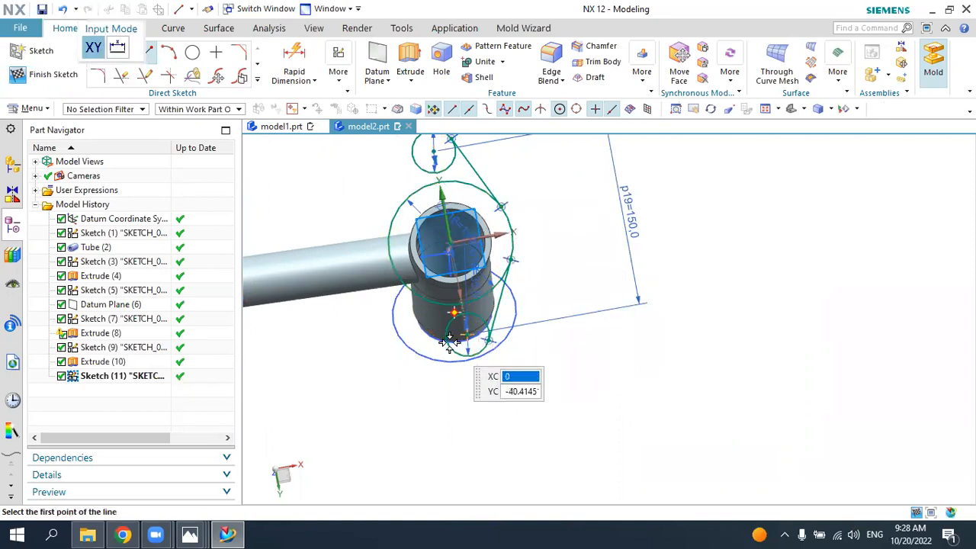
pyautogui.click(449, 353)
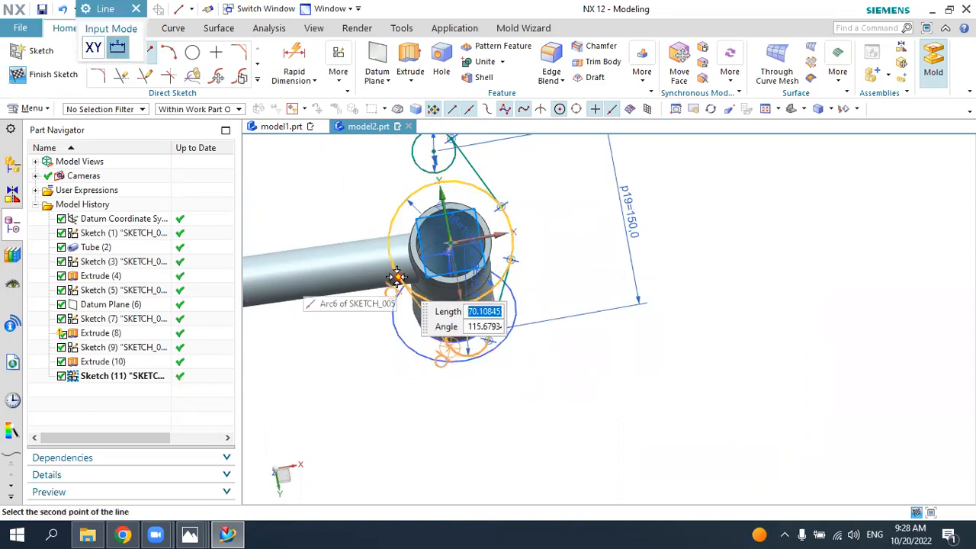
pyautogui.click(390, 210)
pyautogui.click(390, 209)
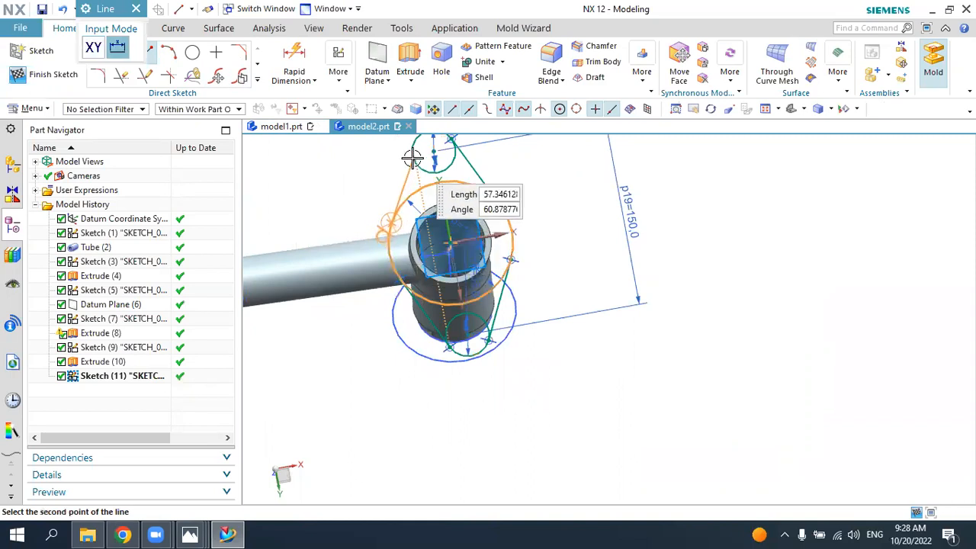
pyautogui.click(419, 165)
pyautogui.press('Escape')
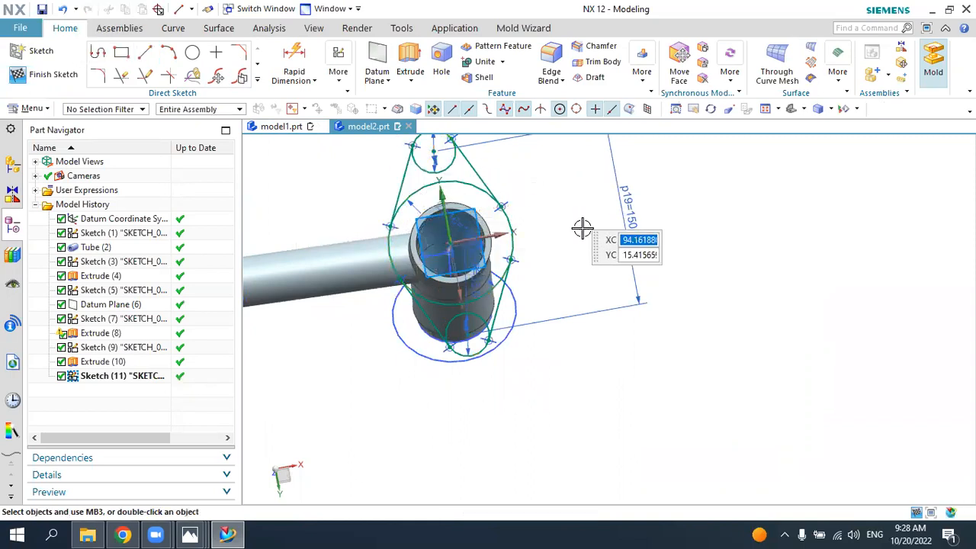
# Step: Trim the inner arcs of the three circles to leave only the flange's outer outline
pyautogui.click(119, 78)
pyautogui.click(421, 183)
pyautogui.click(430, 296)
pyautogui.click(473, 313)
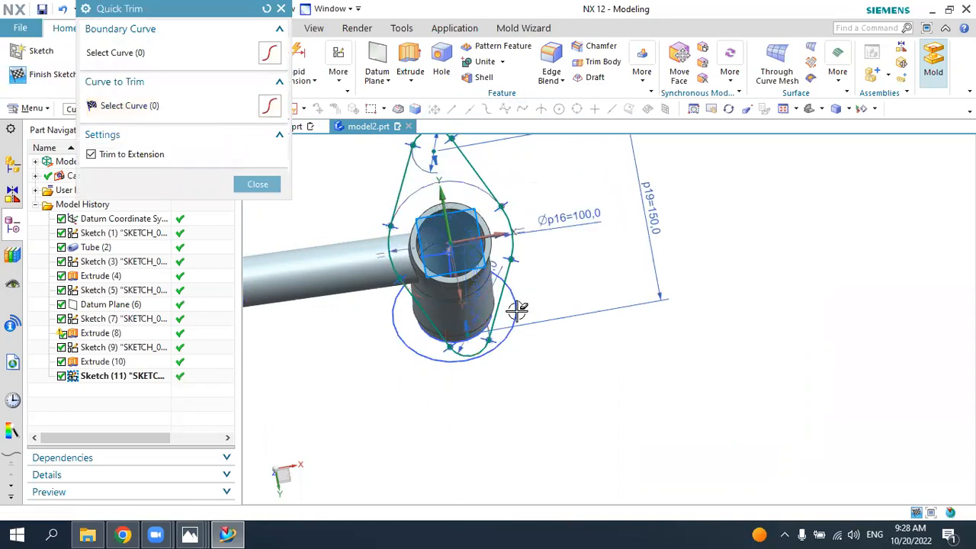
pyautogui.press('Escape')
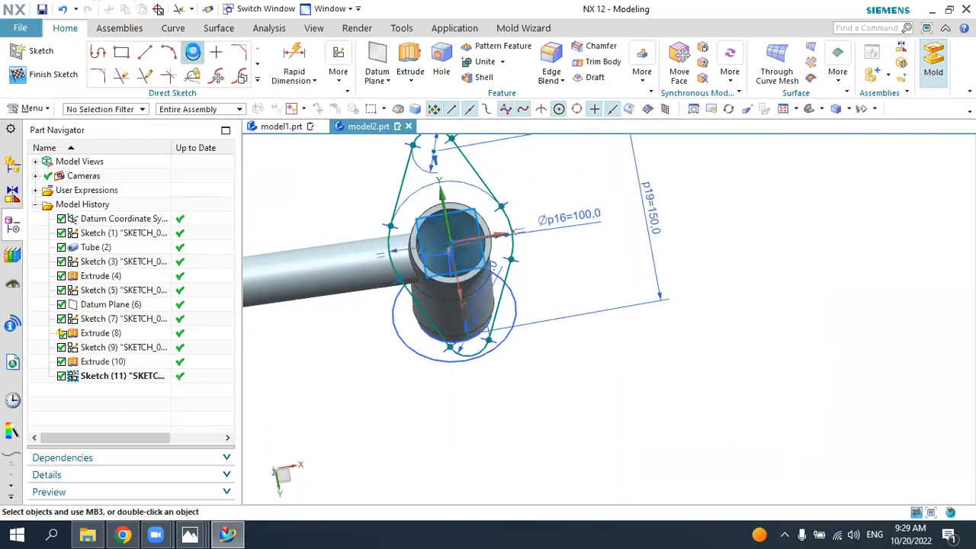
pyautogui.click(193, 52)
pyautogui.hotkey('alt', 'Tab')
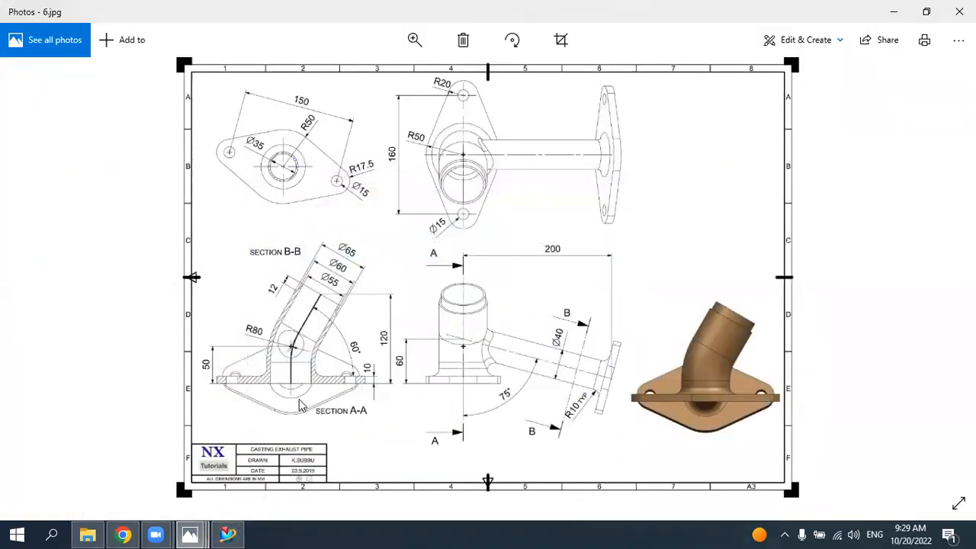
pyautogui.click(233, 534)
pyautogui.scroll(1, 473, 373)
pyautogui.click(464, 371)
pyautogui.press('Escape')
pyautogui.press('Escape')
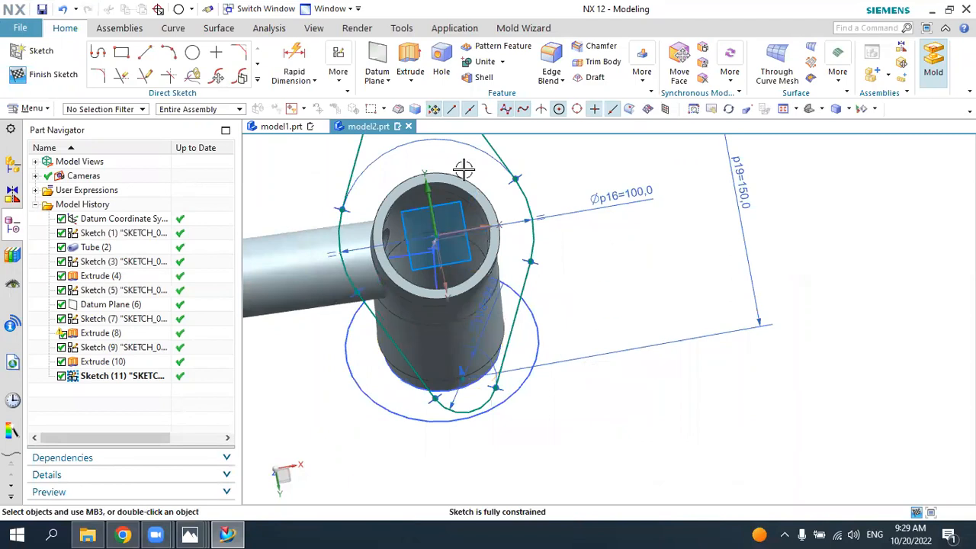
# Step: Finish the flange sketch and hide the circle sketch around the main pipe's angled end
pyautogui.click(54, 75)
pyautogui.moveTo(615, 353); pyautogui.dragTo(710, 394, button='middle')
pyautogui.click(715, 397)
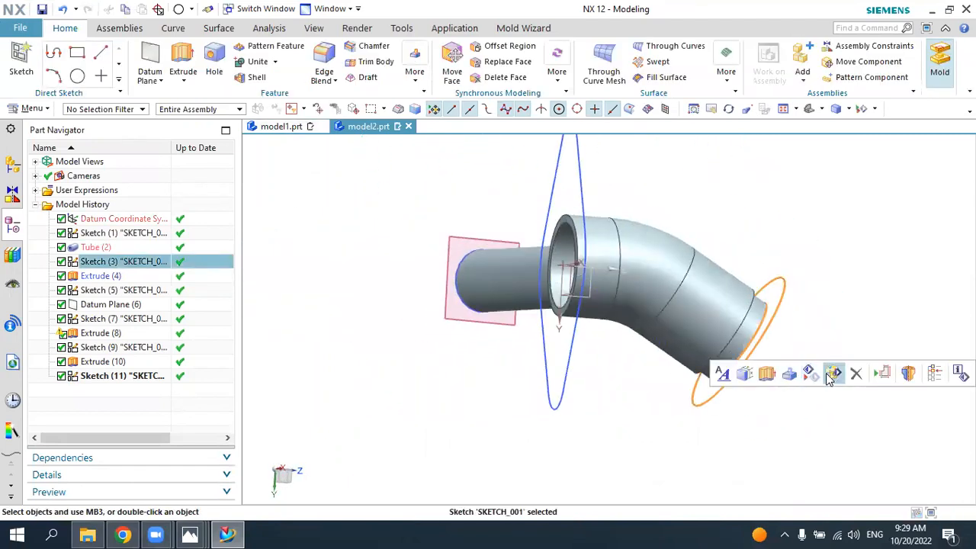
pyautogui.click(808, 379)
# Step: Reopen the base flange sketch and draw a 15 mm circle at each of the two end arc centres
pyautogui.moveTo(791, 331); pyautogui.dragTo(824, 338, button='middle')
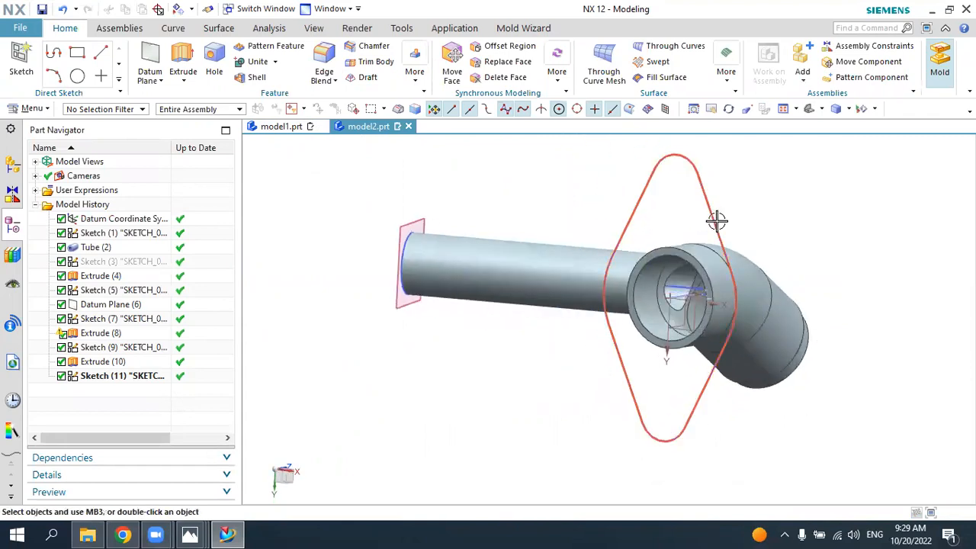
pyautogui.scroll(3, 579, 264)
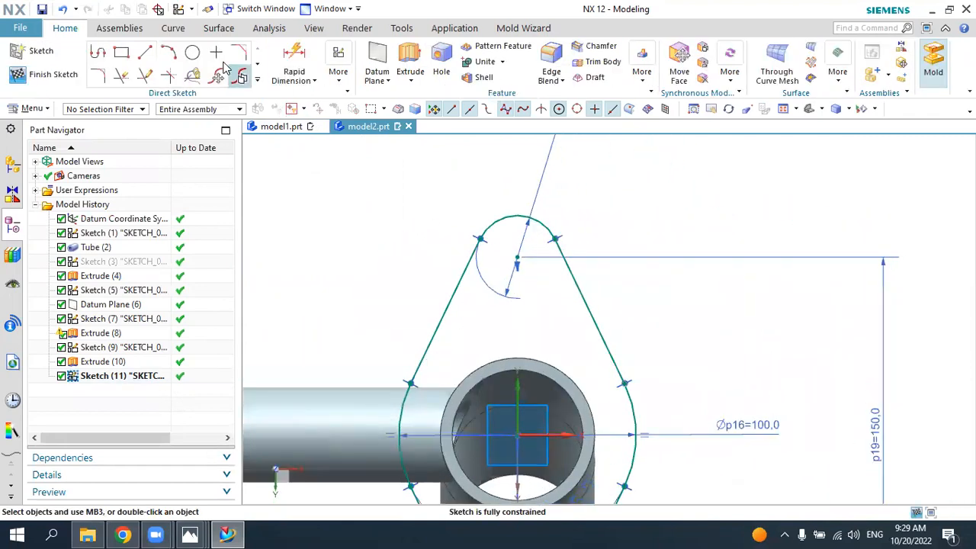
pyautogui.click(193, 53)
pyautogui.click(517, 260)
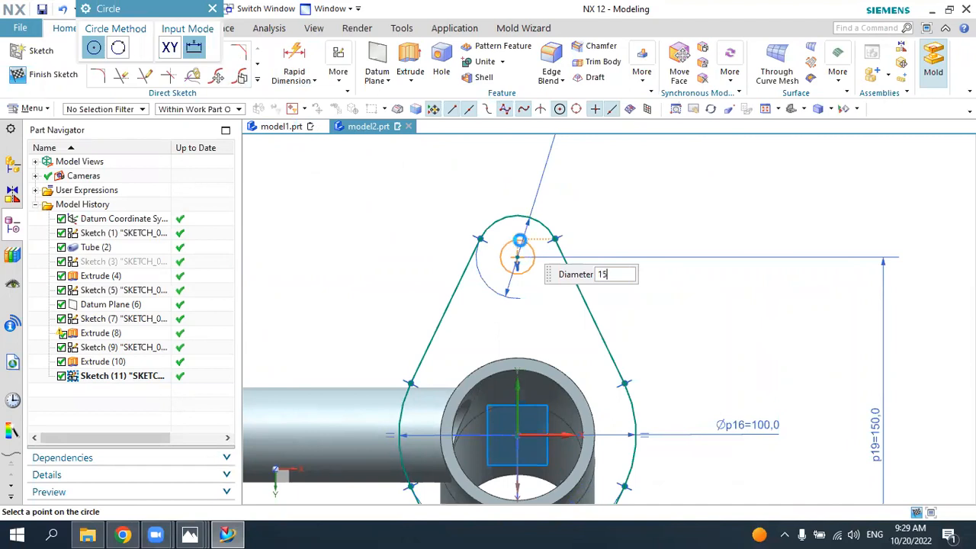
pyautogui.press('Return')
pyautogui.scroll(-4, 519, 239)
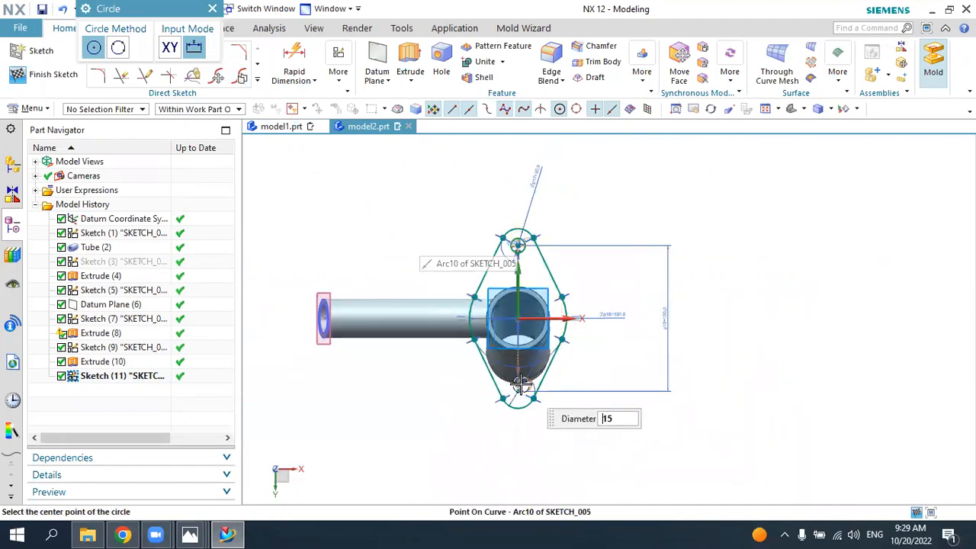
pyautogui.scroll(6, 534, 393)
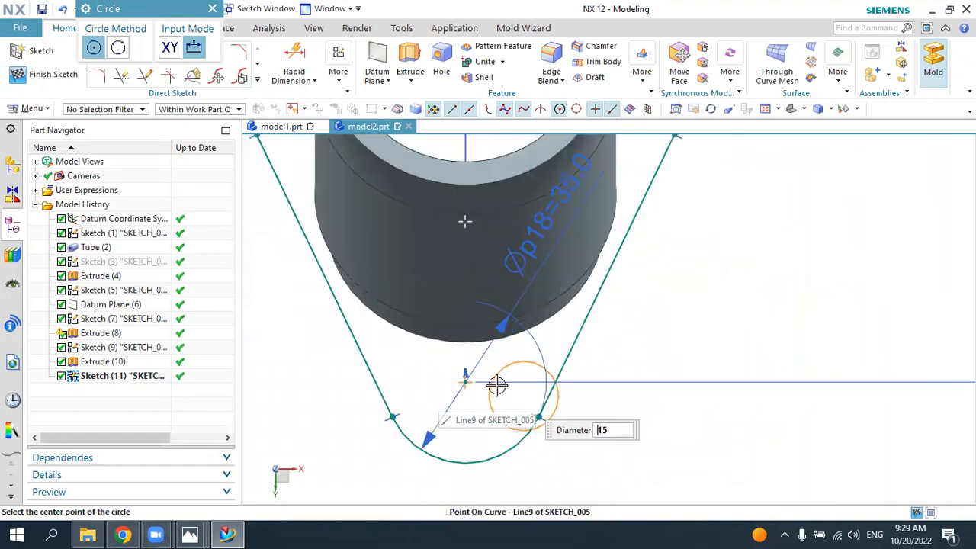
pyautogui.scroll(-5, 578, 372)
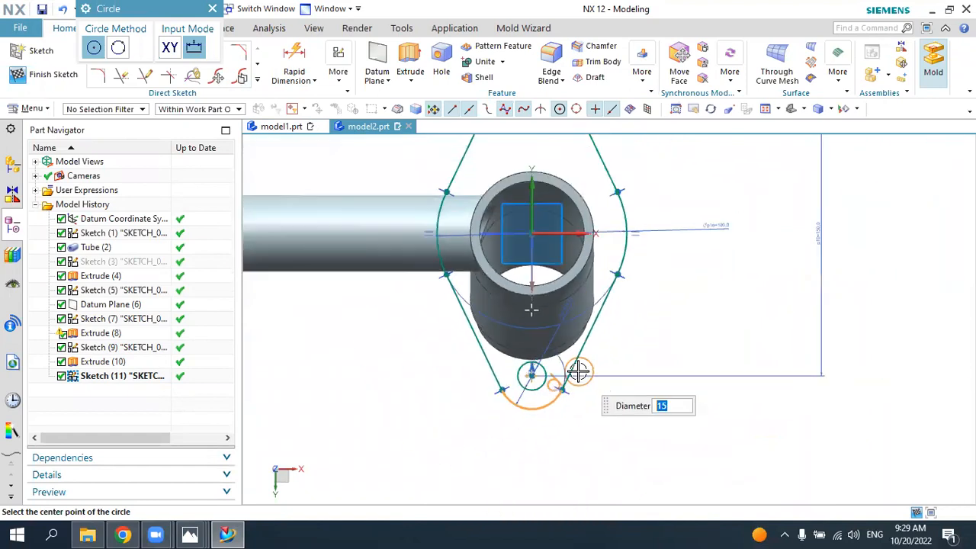
pyautogui.press('Escape')
# Step: Project the main pipe's inner circular edge into the base flange sketch and finish the sketch
pyautogui.click(257, 79)
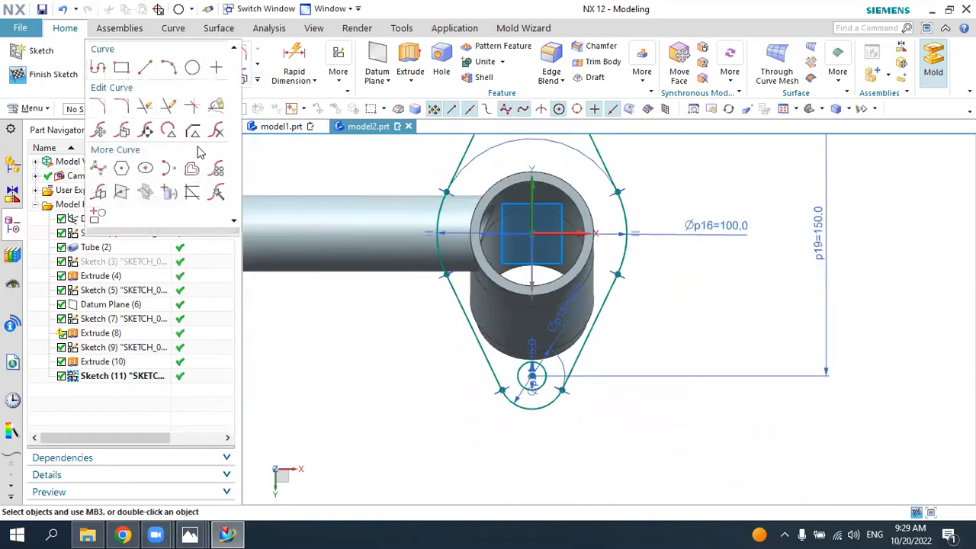
pyautogui.click(167, 193)
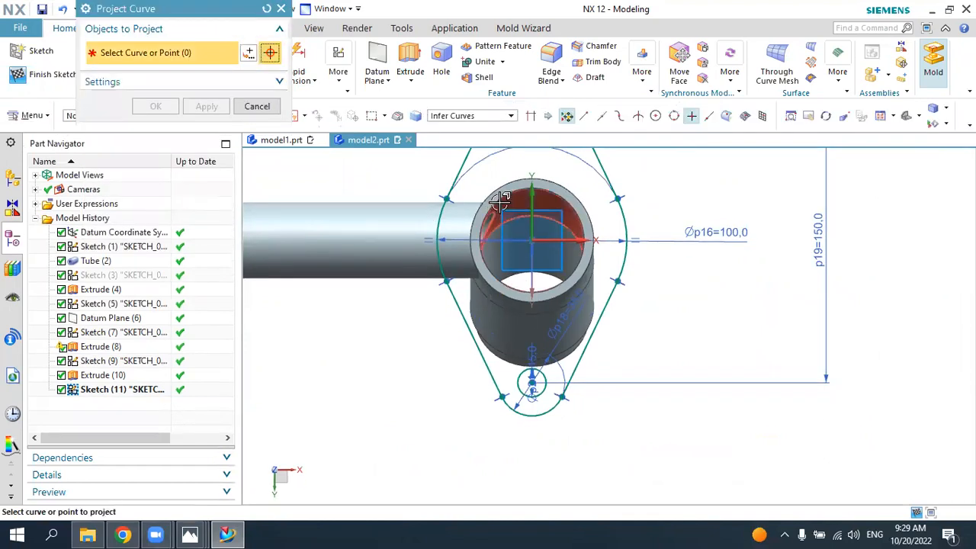
pyautogui.click(503, 197)
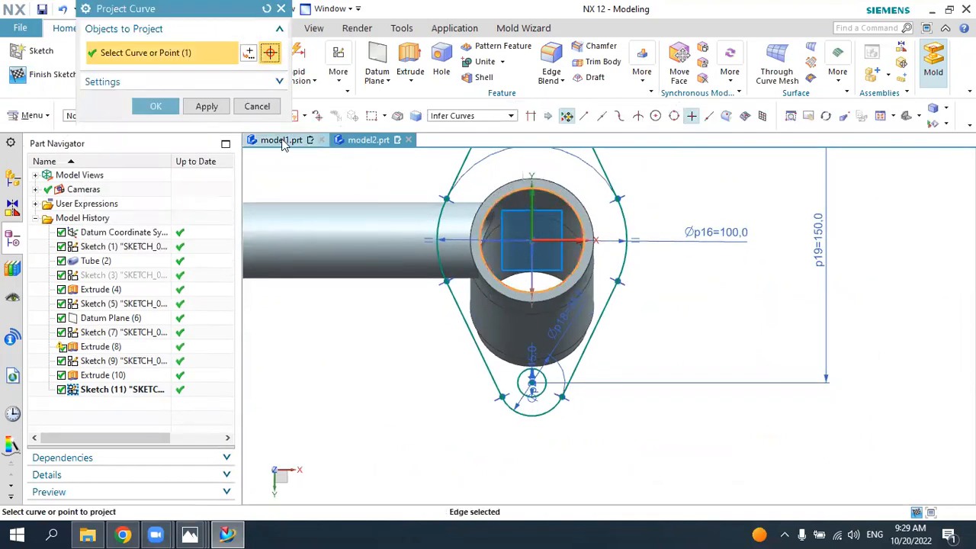
pyautogui.click(157, 106)
pyautogui.click(42, 74)
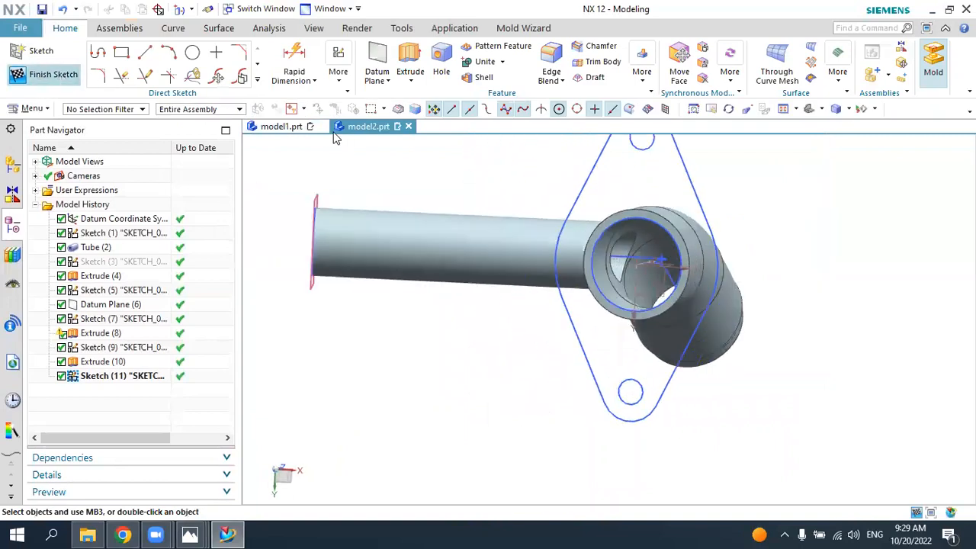
# Step: Compare the pipe and base flange outline with the 6.jpg drawing in Photos, and return to NX
pyautogui.moveTo(505, 218)
pyautogui.mouseDown(button='middle')
pyautogui.moveTo(449, 206)
pyautogui.moveTo(457, 218)
pyautogui.moveTo(435, 225)
pyautogui.moveTo(416, 187)
pyautogui.mouseUp(button='middle')
pyautogui.click(813, 110)
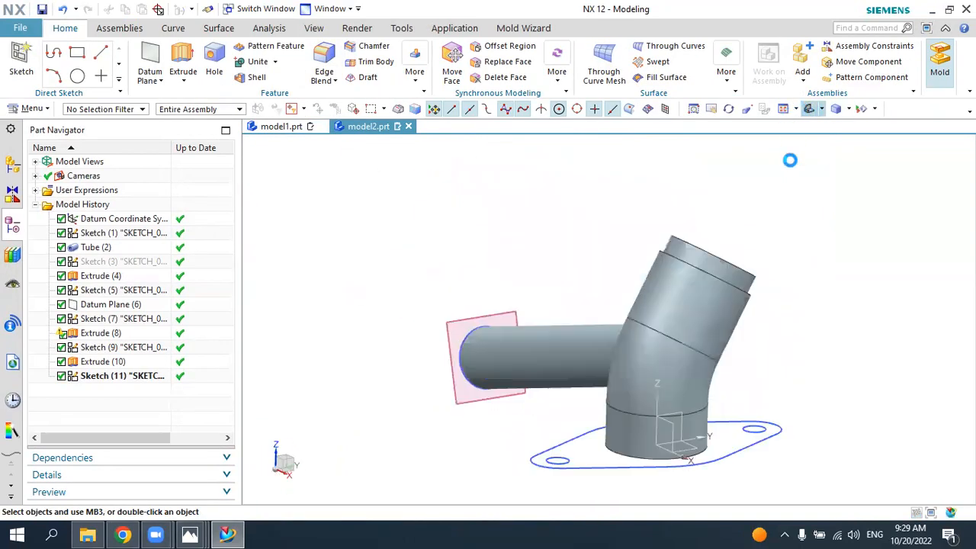
pyautogui.moveTo(725, 221); pyautogui.dragTo(544, 304, button='middle')
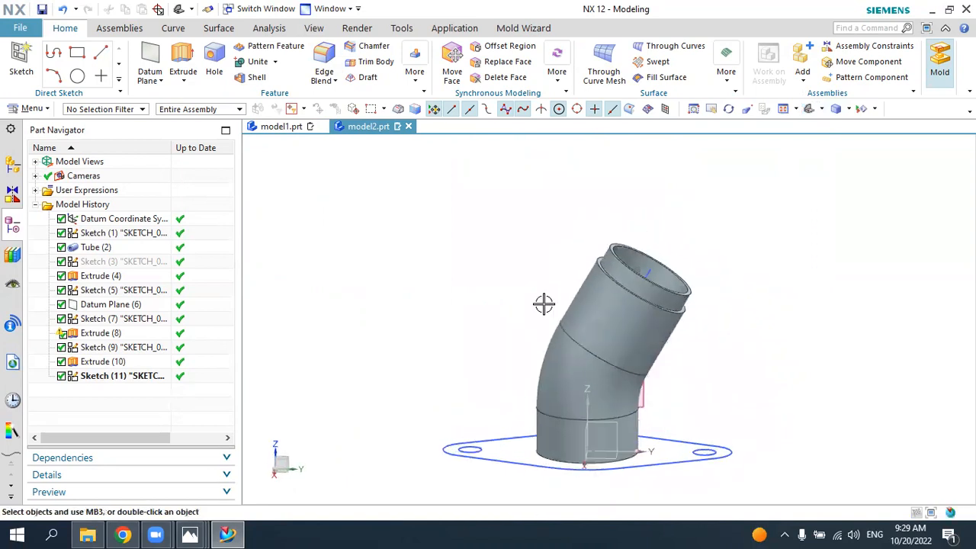
pyautogui.click(226, 534)
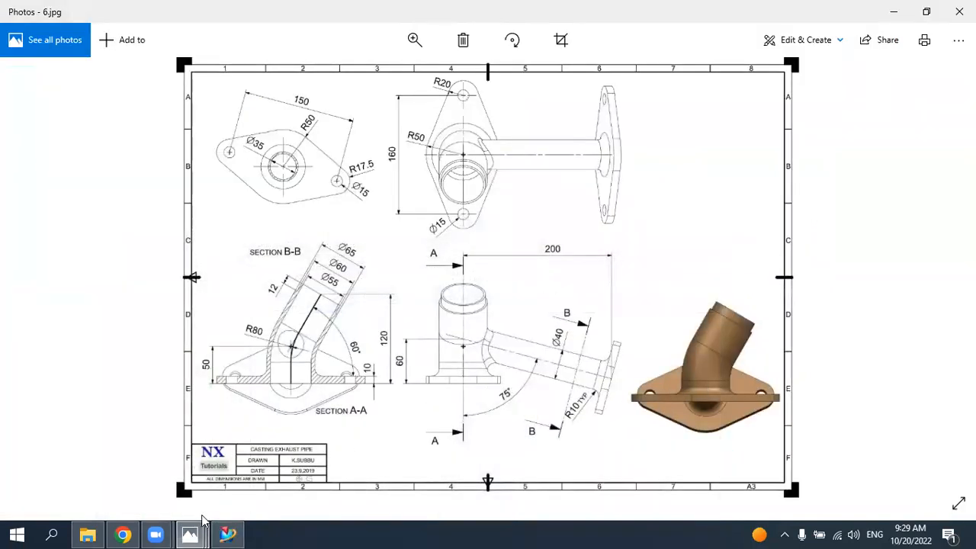
pyautogui.click(227, 533)
pyautogui.moveTo(465, 322); pyautogui.dragTo(486, 328, button='middle')
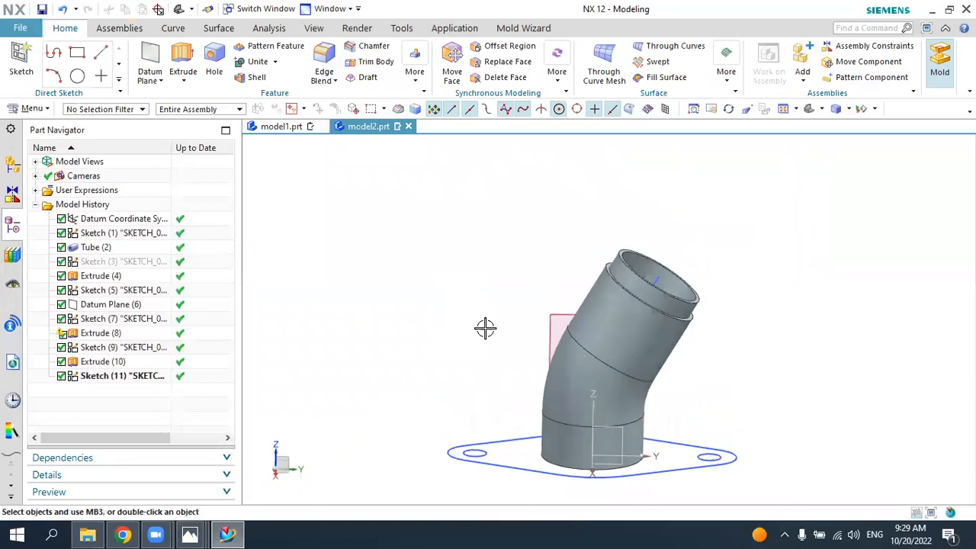
pyautogui.click(224, 534)
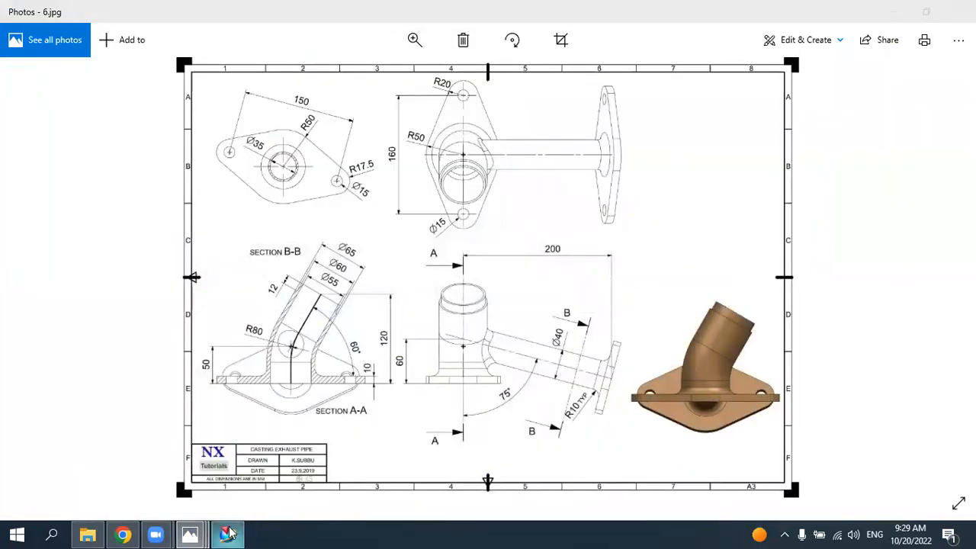
pyautogui.click(228, 534)
# Step: Extrude the base flange region from 0 to 10 mm, leaving the bore and bolt holes open, and unite it with the pipe body
pyautogui.click(183, 61)
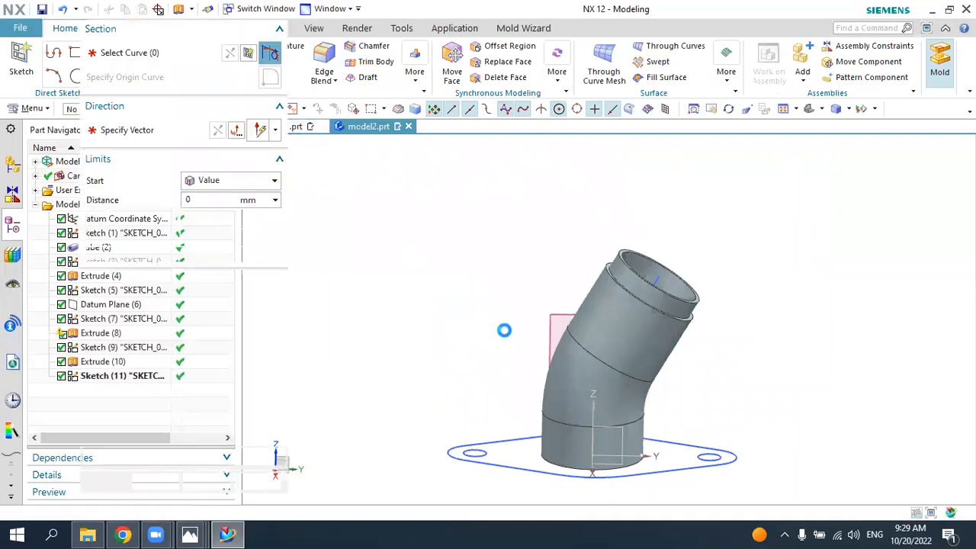
pyautogui.click(510, 456)
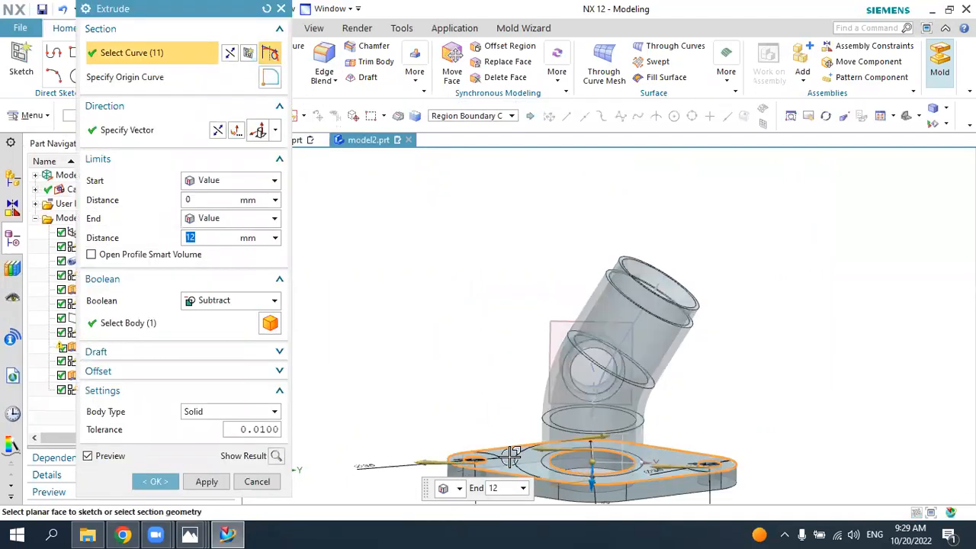
pyautogui.click(467, 116)
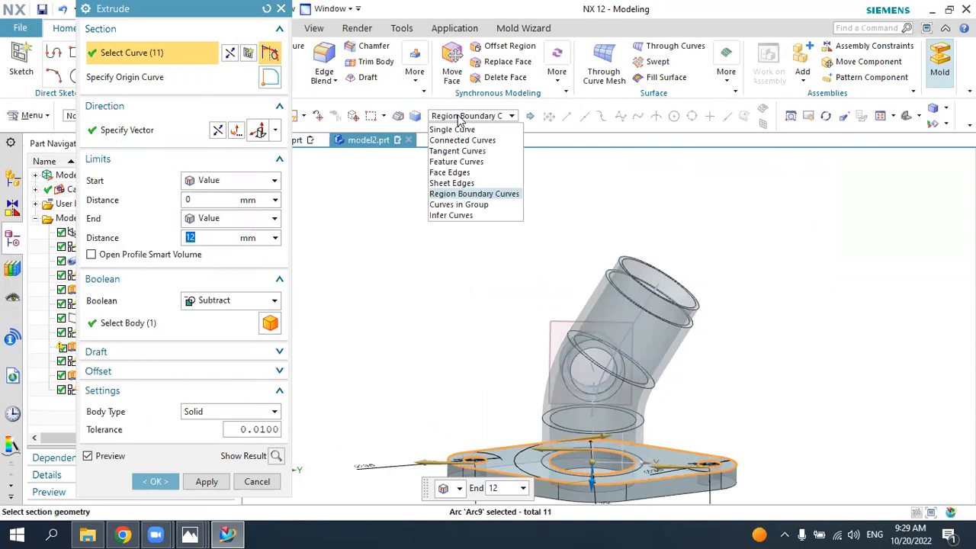
pyautogui.click(450, 192)
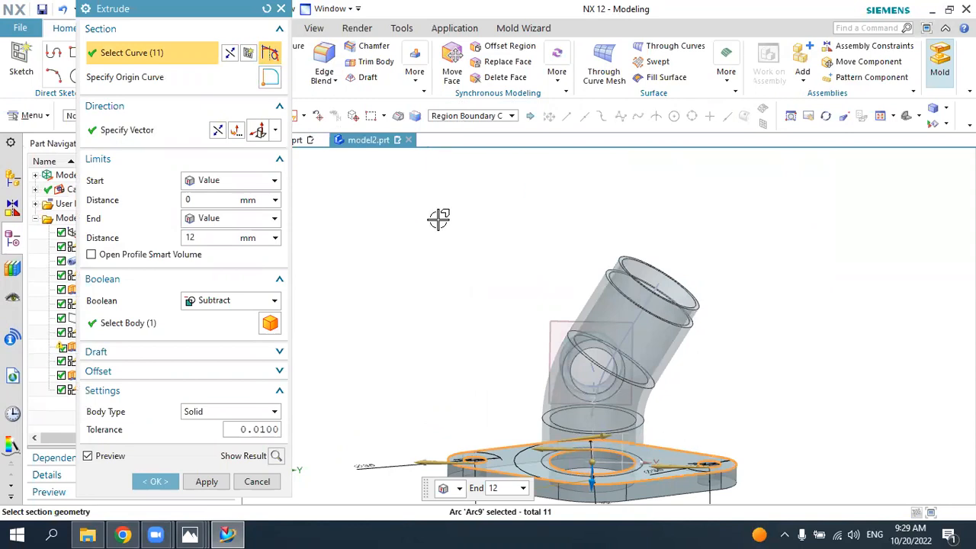
pyautogui.click(234, 533)
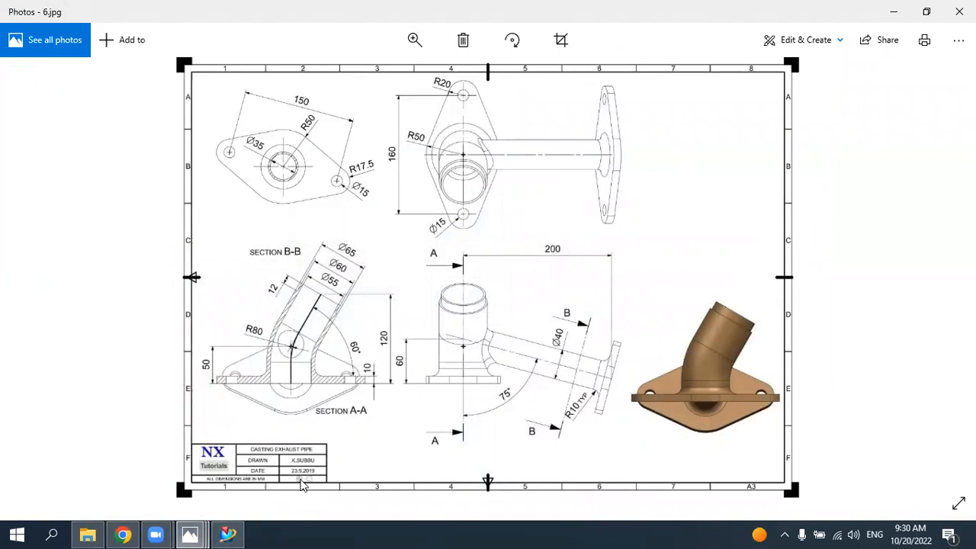
pyautogui.click(229, 534)
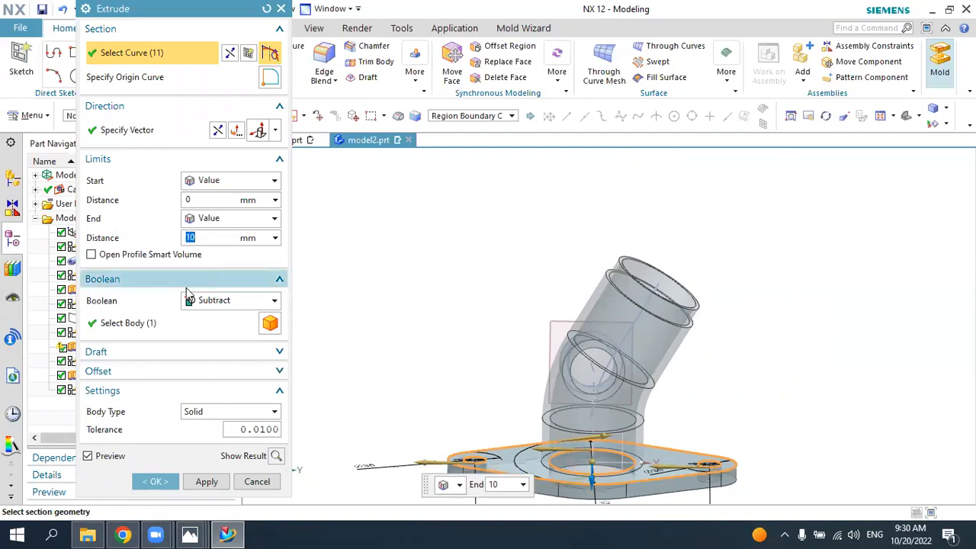
pyautogui.click(222, 304)
pyautogui.click(218, 331)
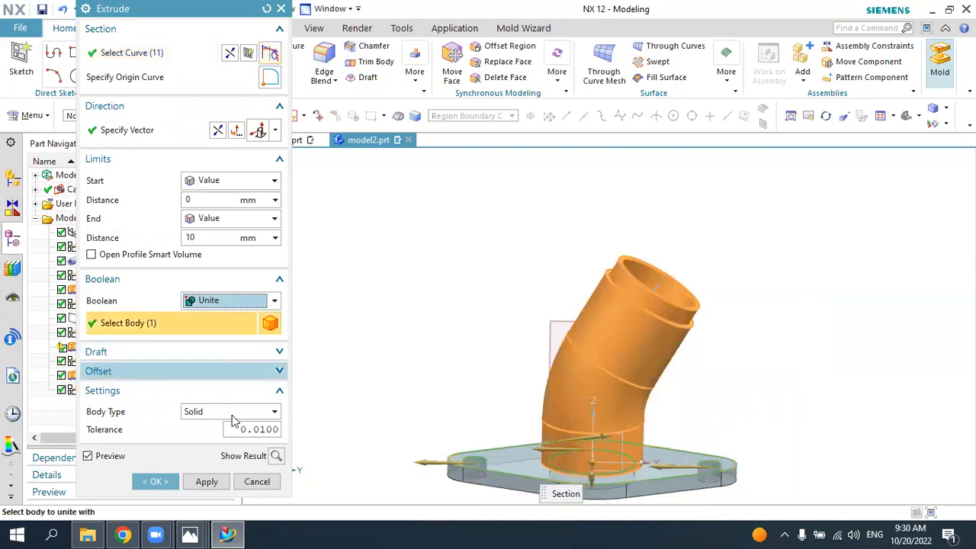
pyautogui.click(155, 482)
# Step: Check the second flange in the 6.jpg drawing, return to NX and hide the datum plane at the branch pipe's end
pyautogui.moveTo(801, 153); pyautogui.dragTo(762, 322, button='middle')
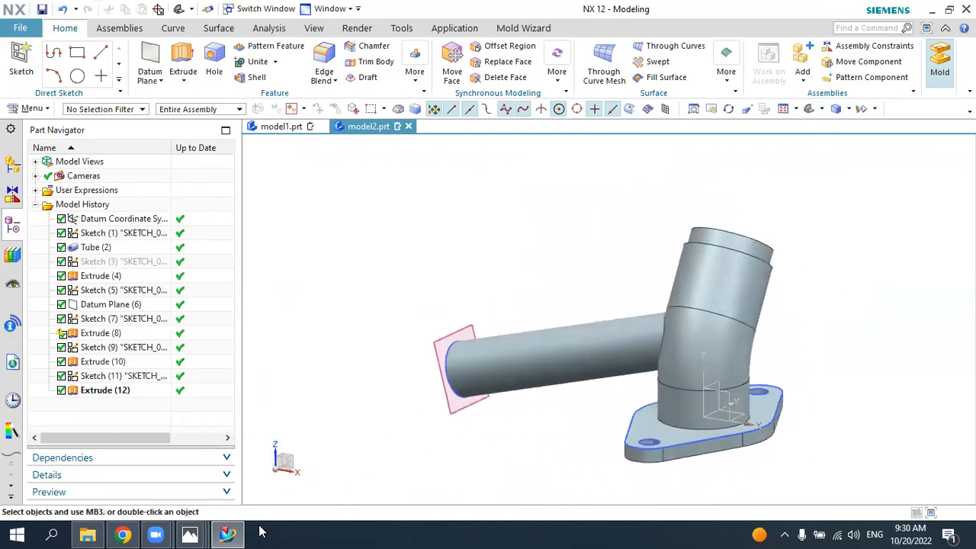
pyautogui.click(190, 534)
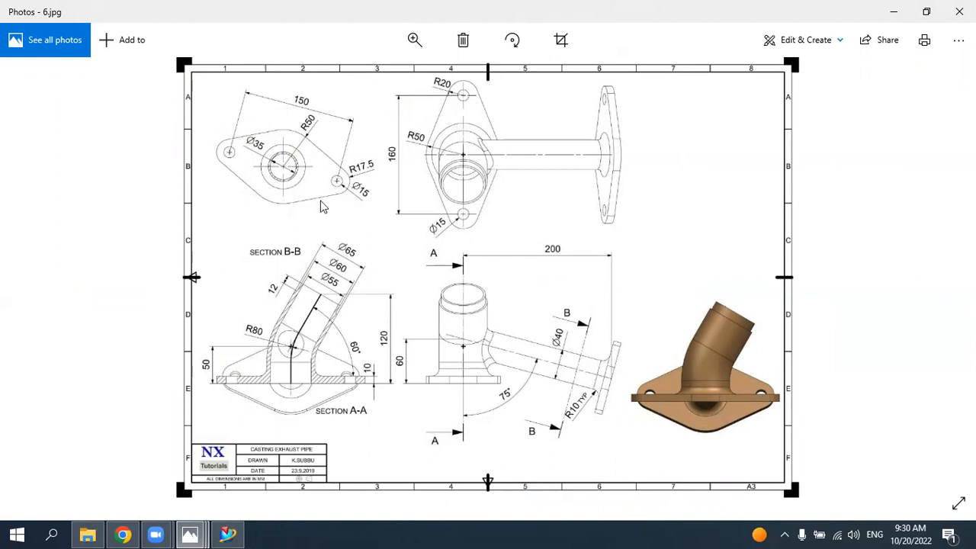
pyautogui.click(229, 533)
pyautogui.moveTo(422, 384); pyautogui.dragTo(493, 365, button='middle')
pyautogui.click(465, 345)
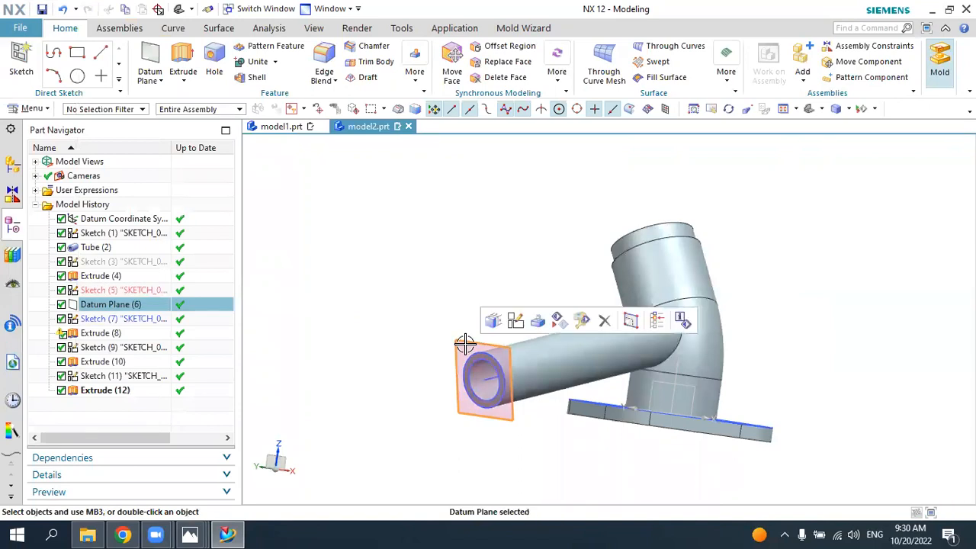
pyautogui.click(558, 319)
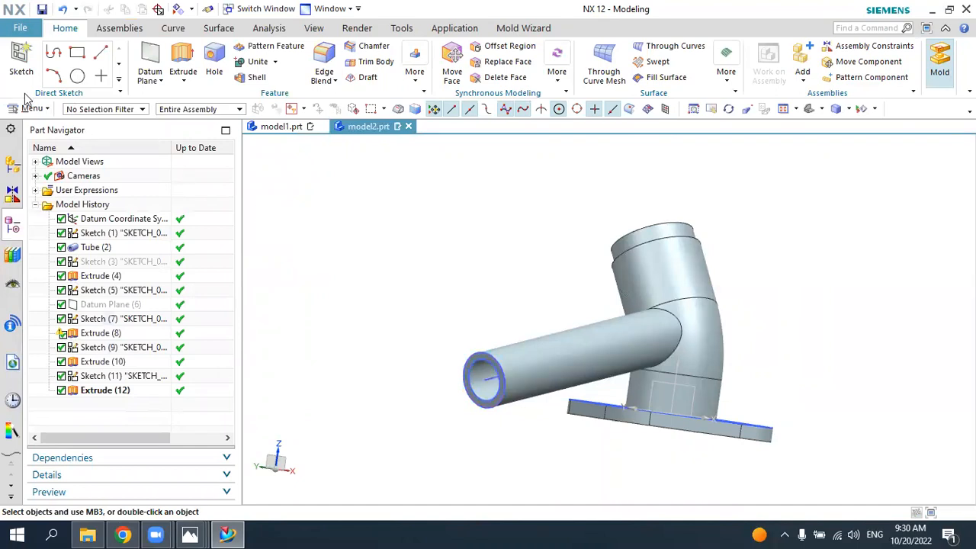
# Step: Create a sketch on the annular end face of the branch pipe
pyautogui.scroll(4, 475, 371)
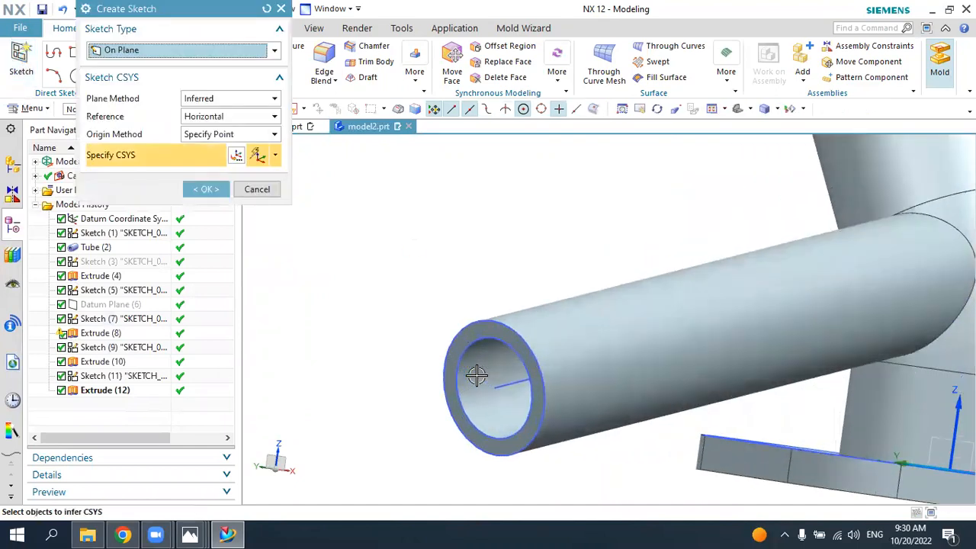
pyautogui.click(479, 335)
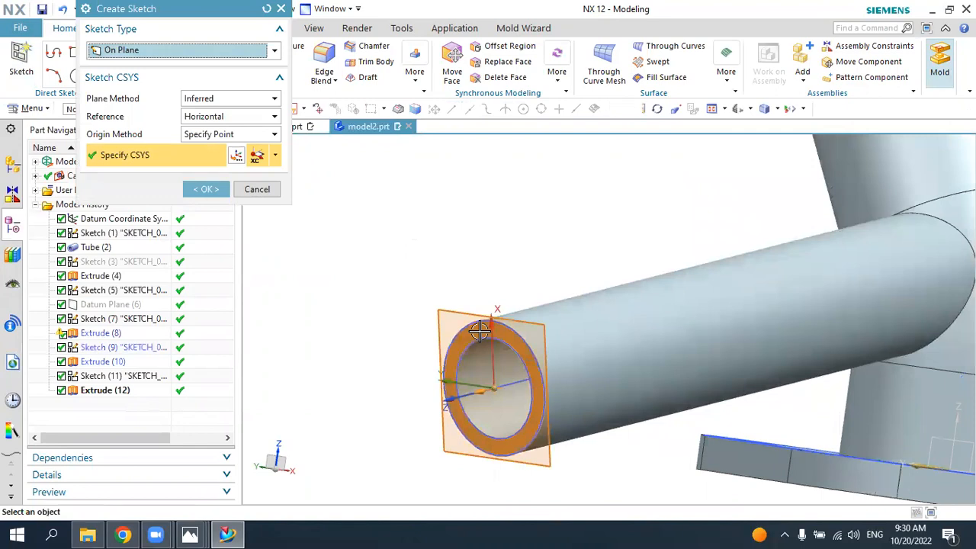
pyautogui.scroll(-4, 496, 325)
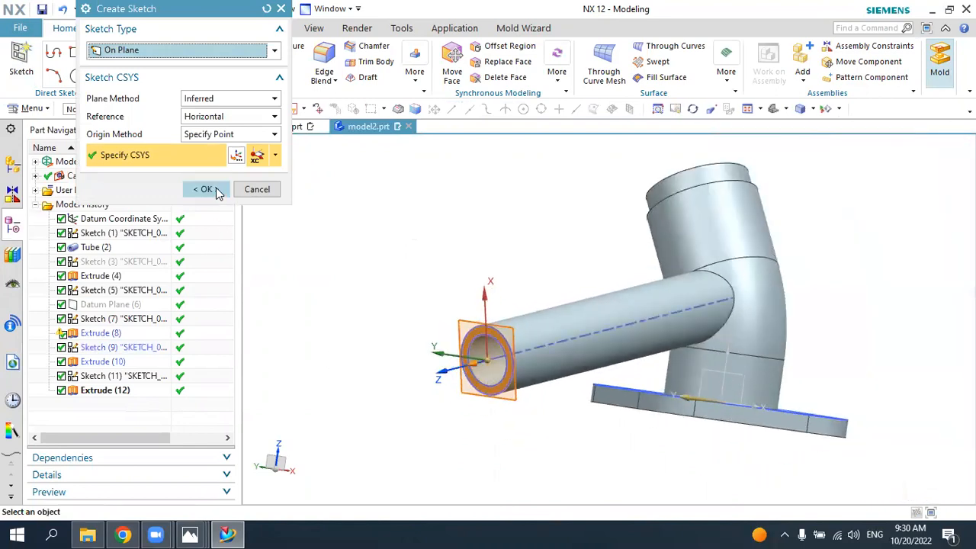
pyautogui.click(216, 189)
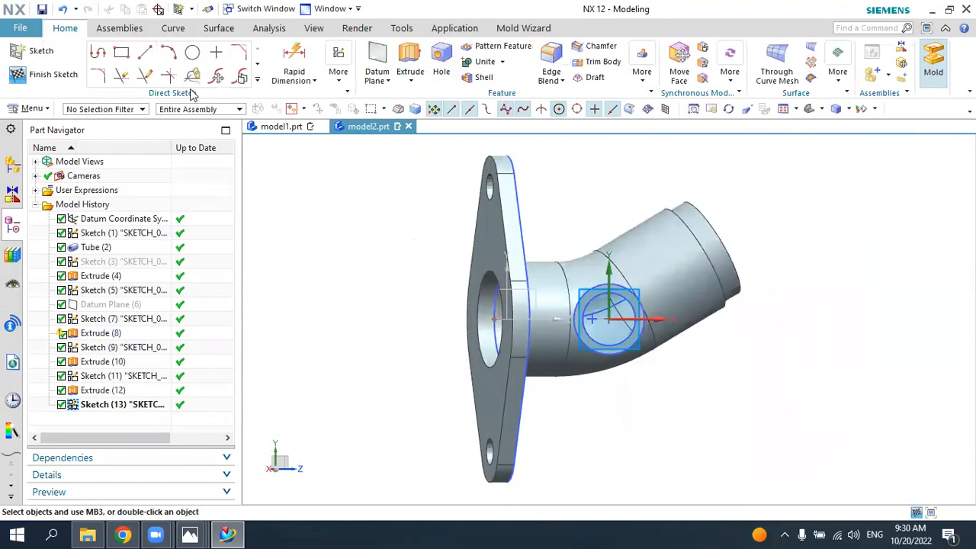
# Step: Draw a 100 mm diameter circle centred on the branch pipe's axis
pyautogui.click(196, 52)
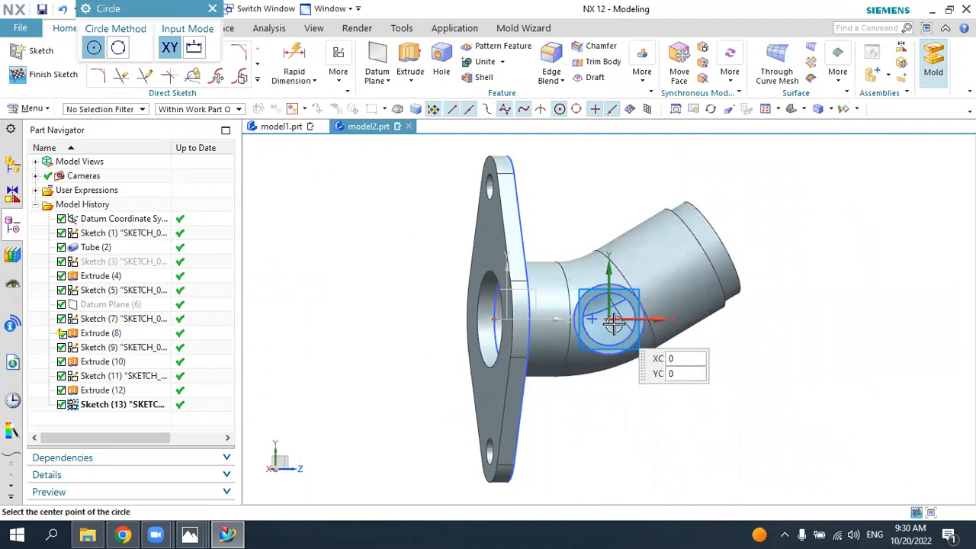
pyautogui.click(609, 319)
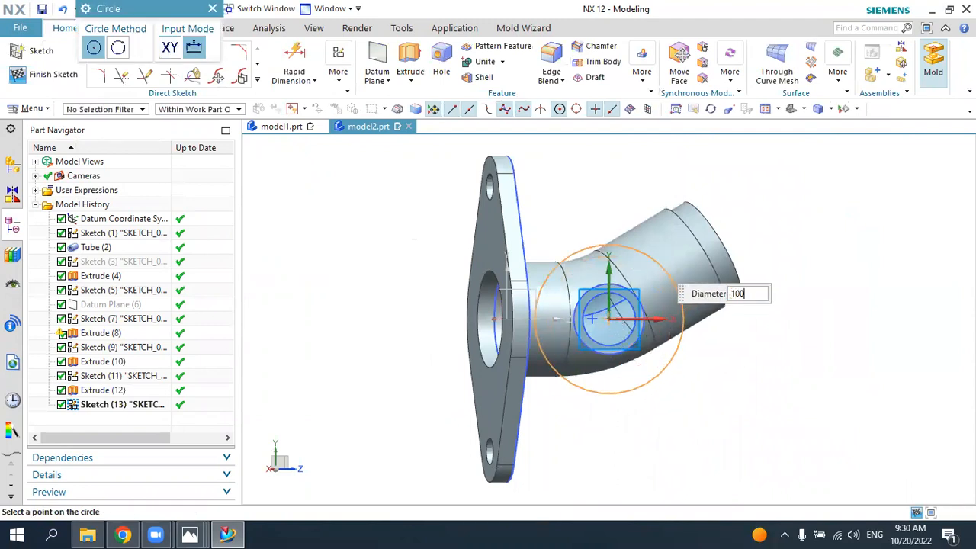
pyautogui.write('100')
pyautogui.press('Return')
pyautogui.press('Escape')
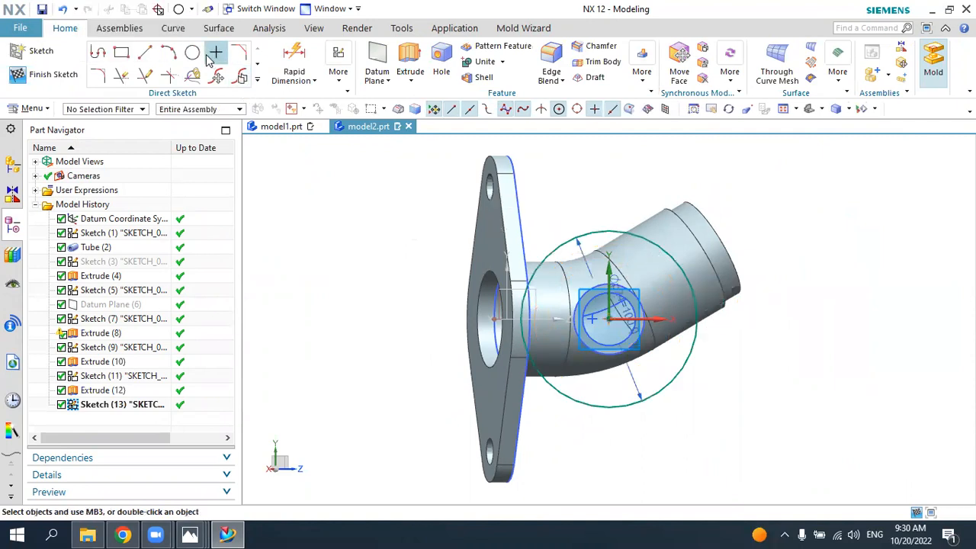
# Step: Draw a 35 mm diameter circle below the 100 mm circle, roughly in line with its centre
pyautogui.click(193, 52)
pyautogui.click(606, 470)
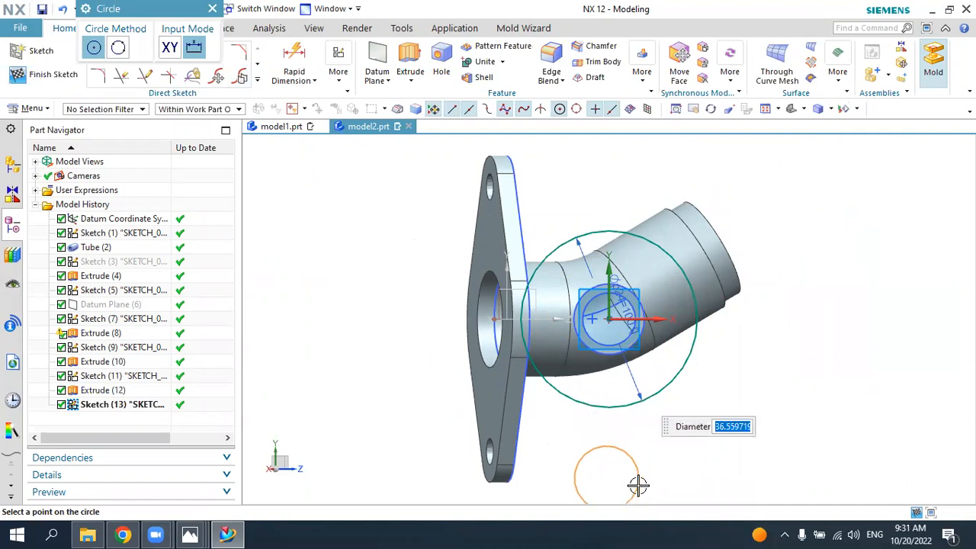
pyautogui.write('35')
pyautogui.press('Return')
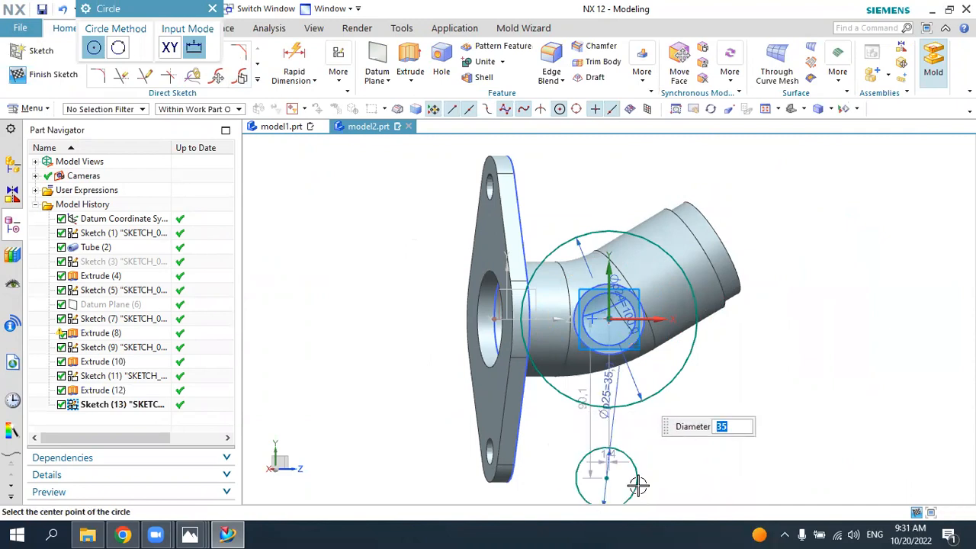
# Step: Draw a second 35 mm diameter circle above the 100 mm circle, roughly in line with its centre
pyautogui.click(607, 162)
pyautogui.press('Return')
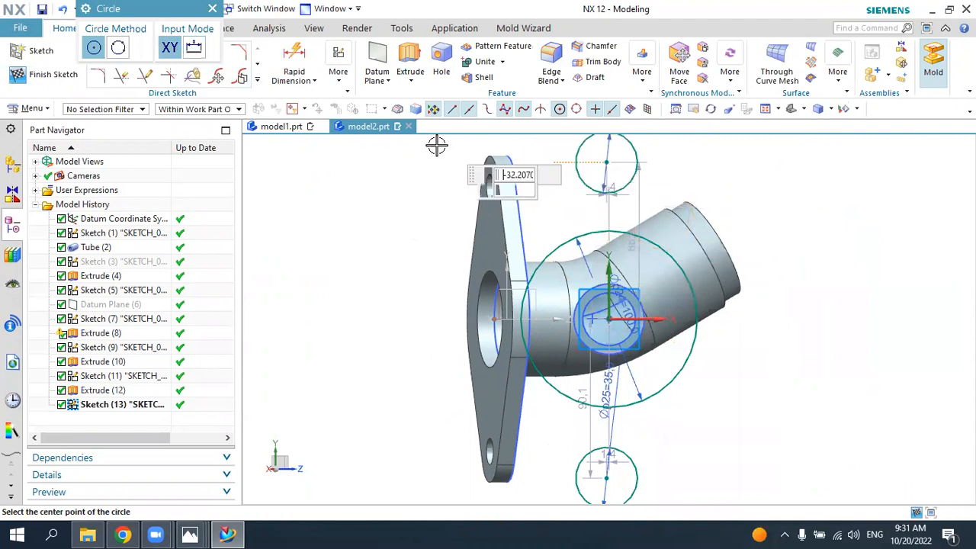
pyautogui.press('Escape')
# Step: Apply vertical alignment constraints between the centres of both 35 mm circles and the centre of the 100 mm circle
pyautogui.click(339, 65)
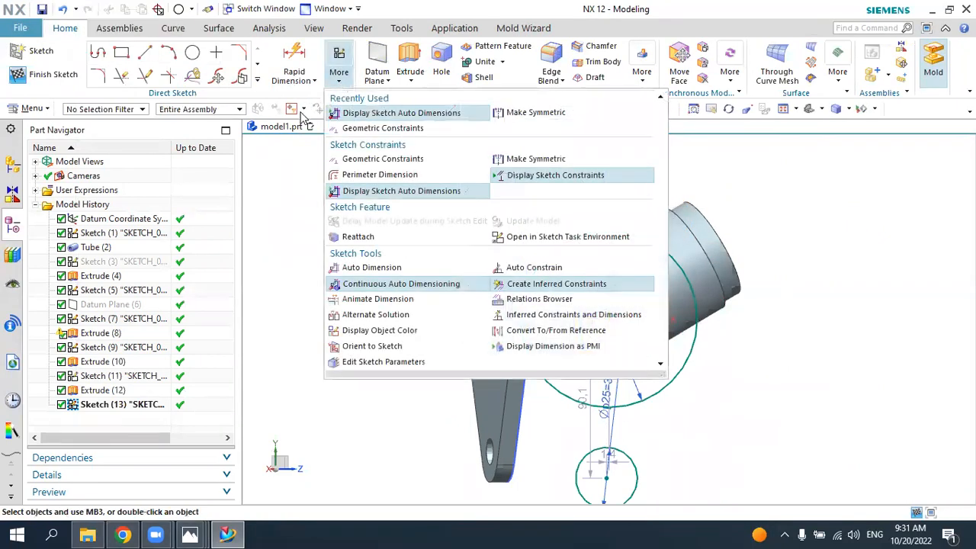
pyautogui.click(382, 128)
pyautogui.click(175, 84)
pyautogui.click(510, 369)
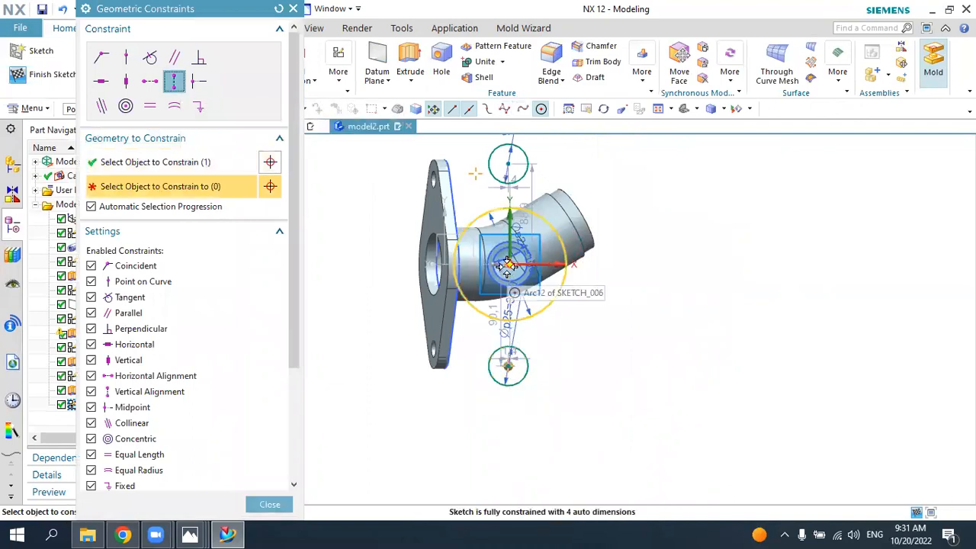
pyautogui.click(508, 265)
pyautogui.click(509, 165)
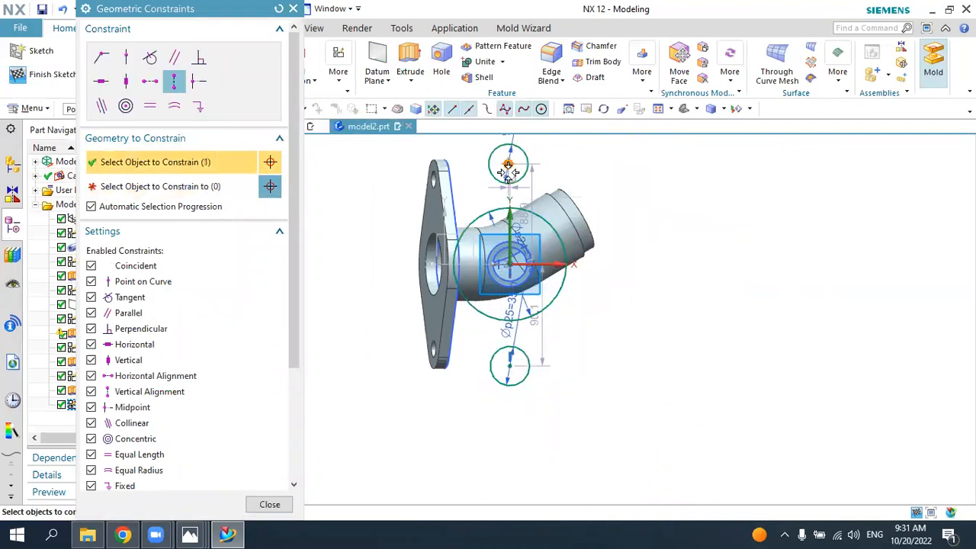
pyautogui.click(509, 265)
pyautogui.press('Escape')
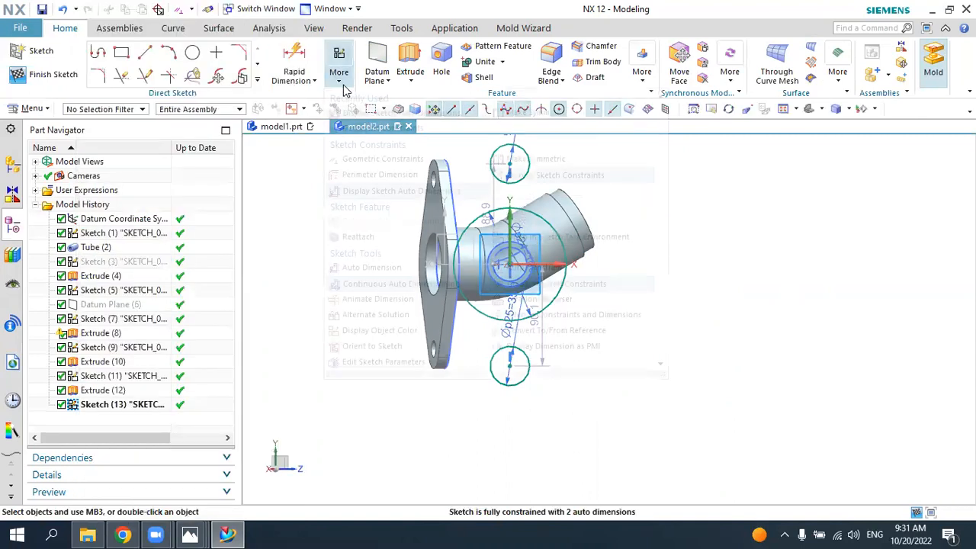
# Step: Make the centres of the two 35 mm circles symmetric about the sketch's horizontal X axis
pyautogui.click(339, 72)
pyautogui.click(504, 113)
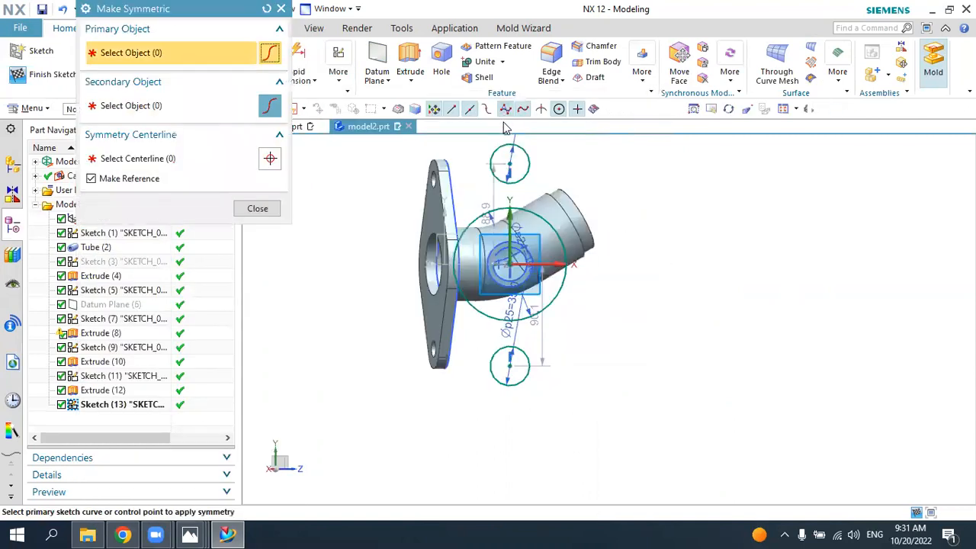
pyautogui.click(510, 163)
pyautogui.click(509, 358)
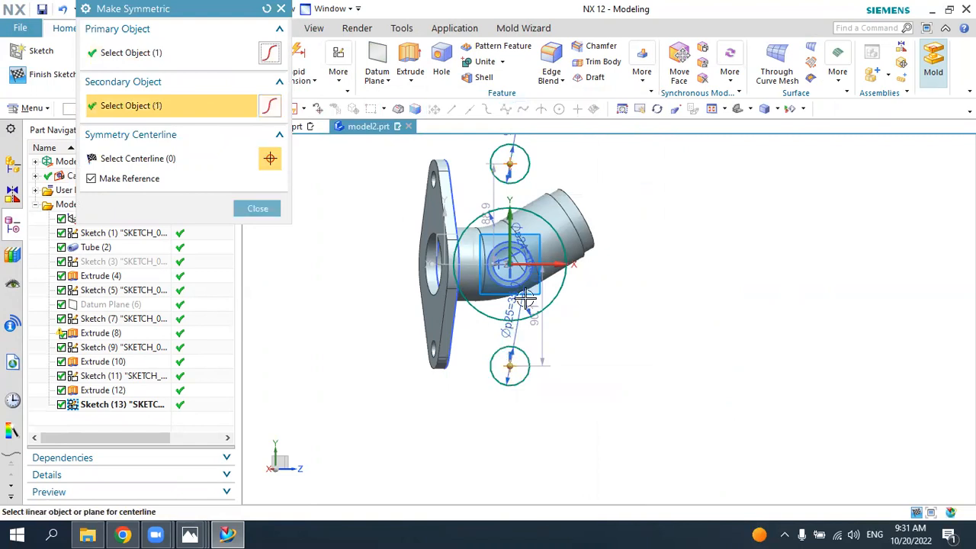
pyautogui.click(515, 263)
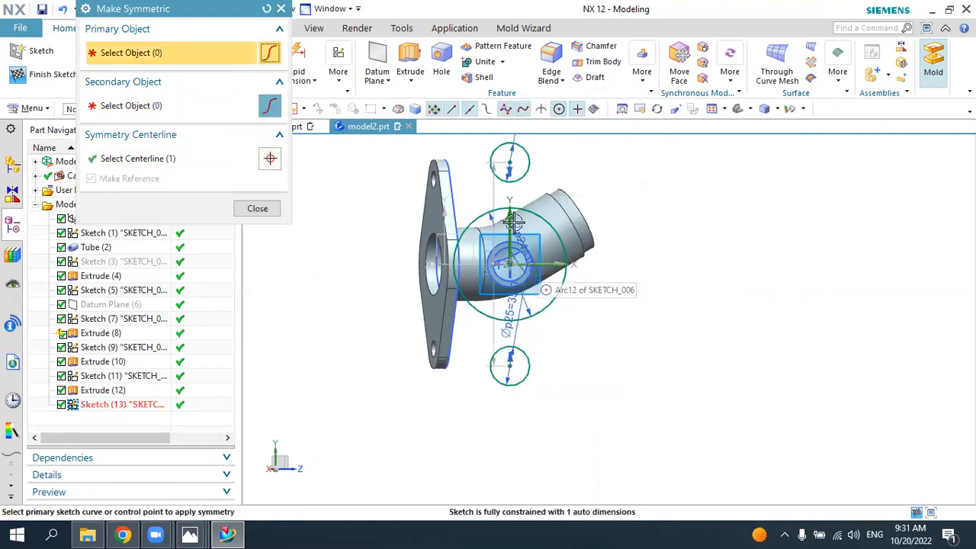
pyautogui.press('Escape')
# Step: Set the centre-to-centre distance of the two 35 mm circles to 150 mm, with its dimension placed beside the base flange
pyautogui.moveTo(492, 190); pyautogui.dragTo(329, 247)
pyautogui.doubleClick(330, 247)
pyautogui.write('1')
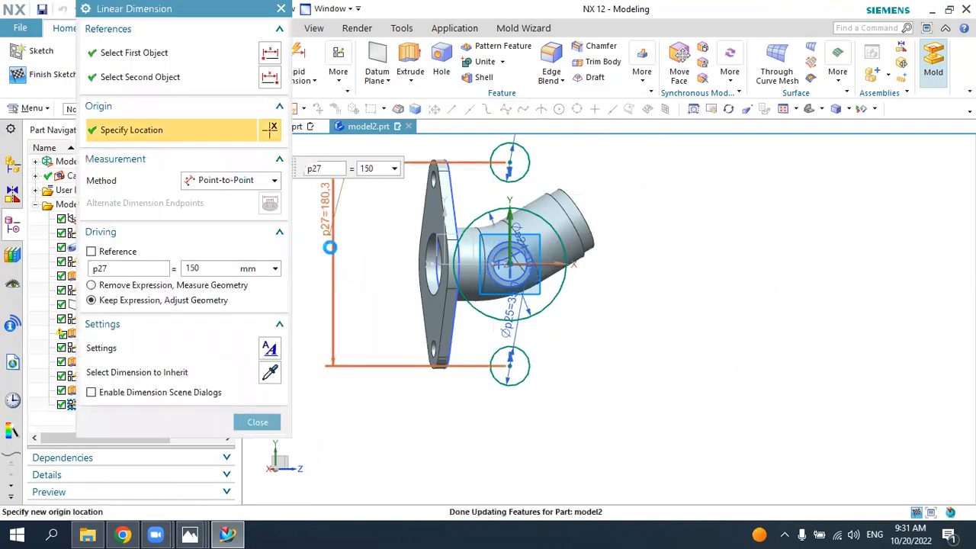
pyautogui.write('50')
pyautogui.press('Return')
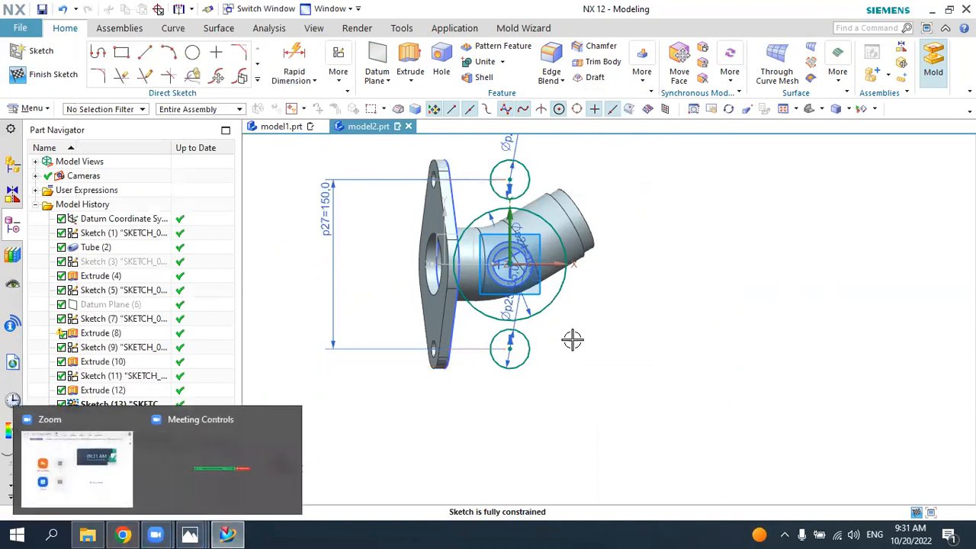
pyautogui.scroll(1, 599, 247)
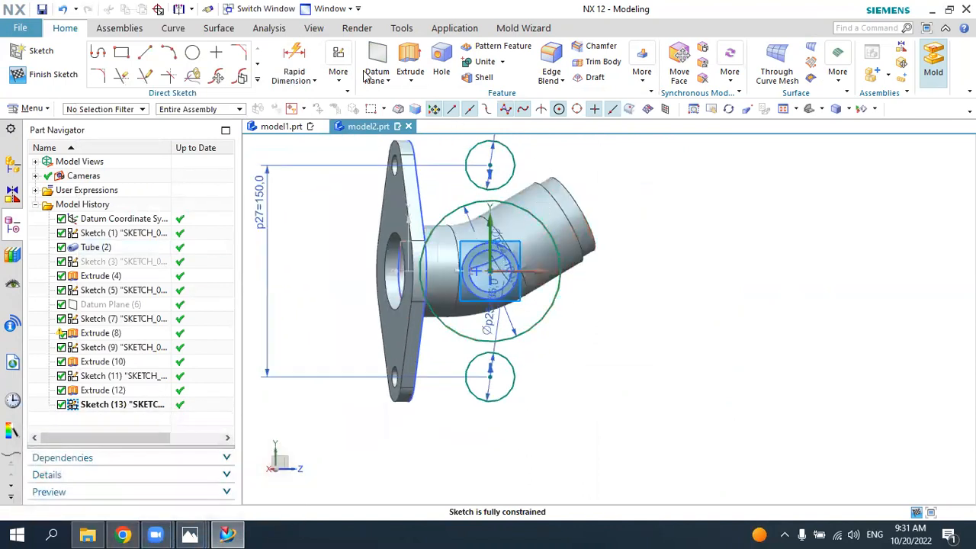
pyautogui.click(146, 54)
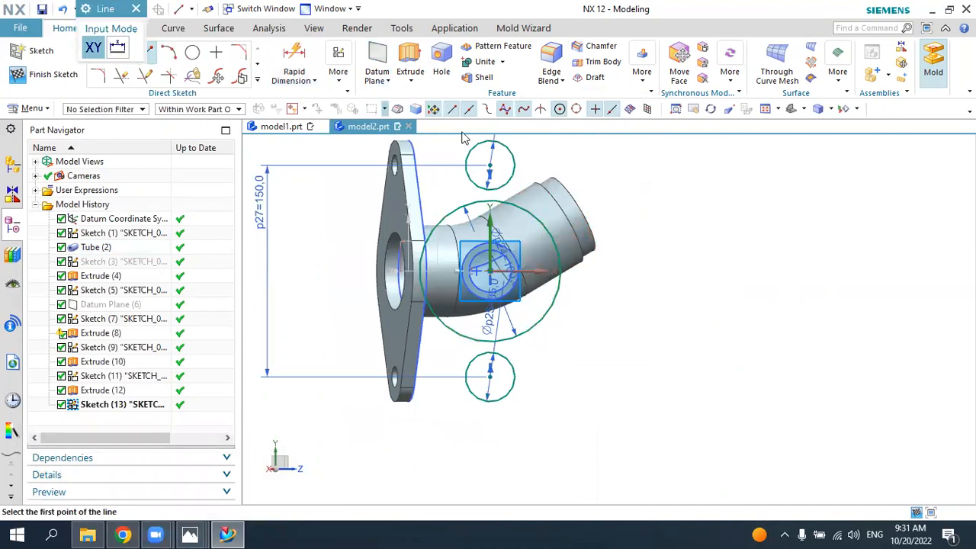
pyautogui.click(512, 151)
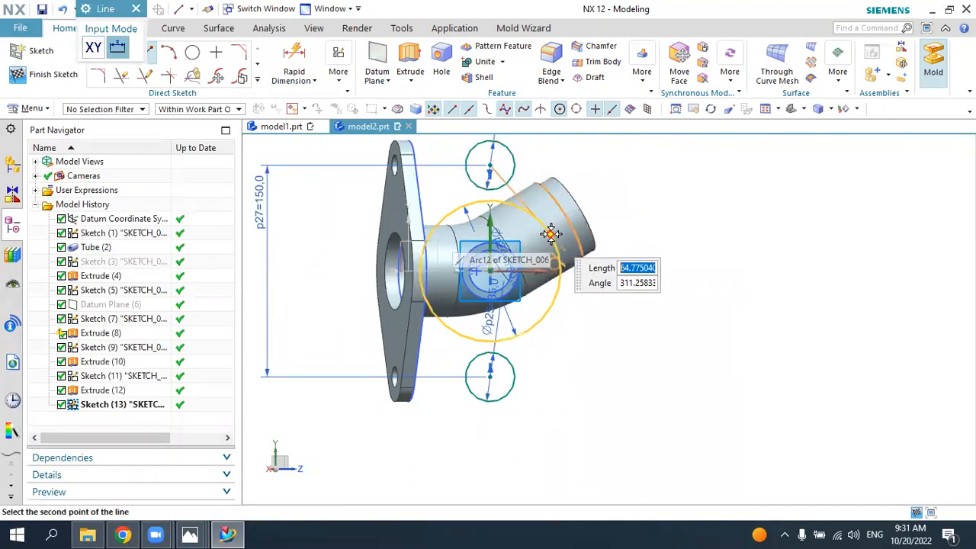
pyautogui.press('Escape')
pyautogui.press('Escape')
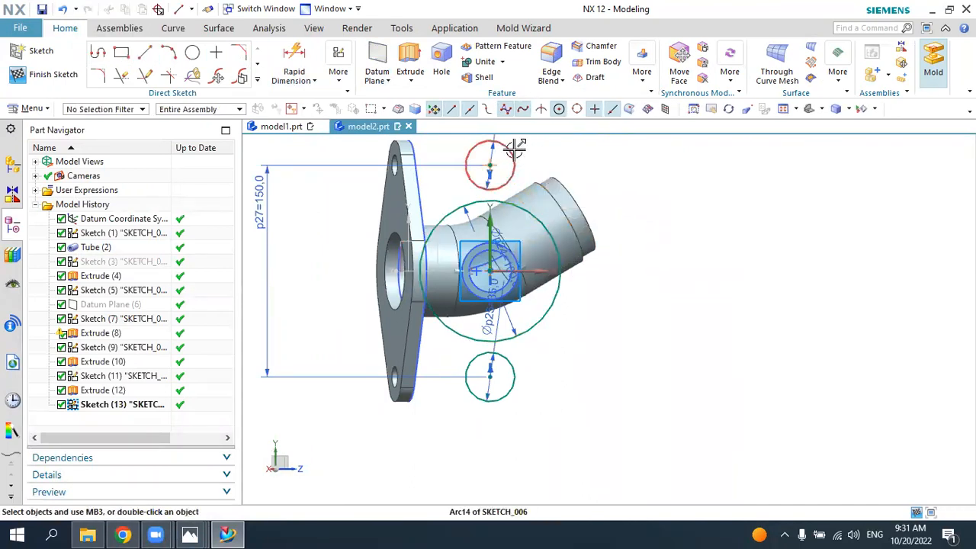
# Step: Draw two tangent lines about 64 mm long joining the upper 35 mm circle to both sides of the 100 mm circle
pyautogui.click(153, 52)
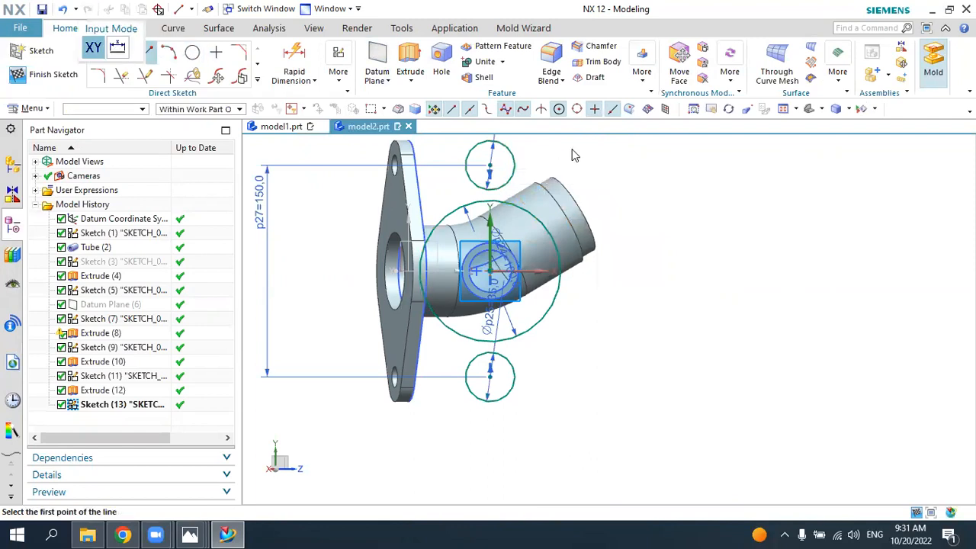
pyautogui.click(509, 152)
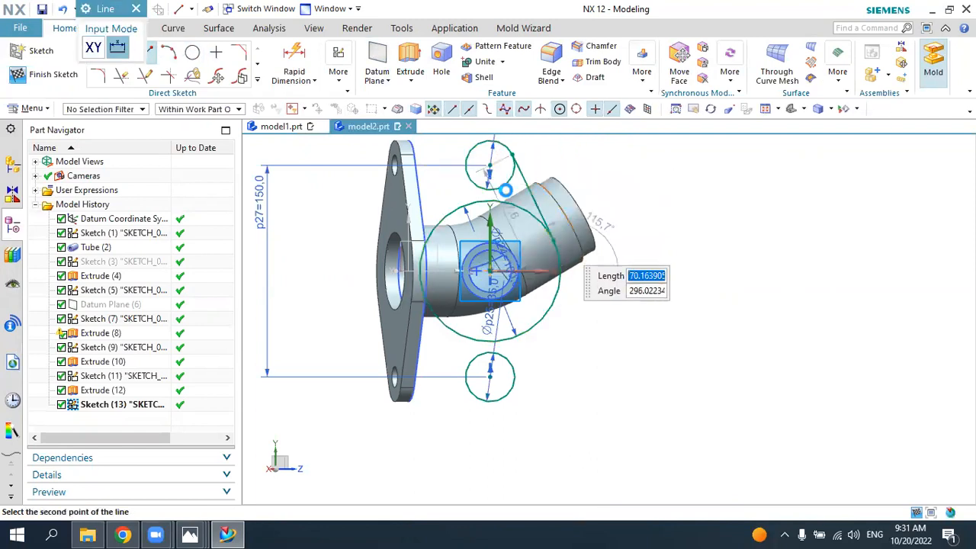
pyautogui.press('Escape')
pyautogui.click(469, 152)
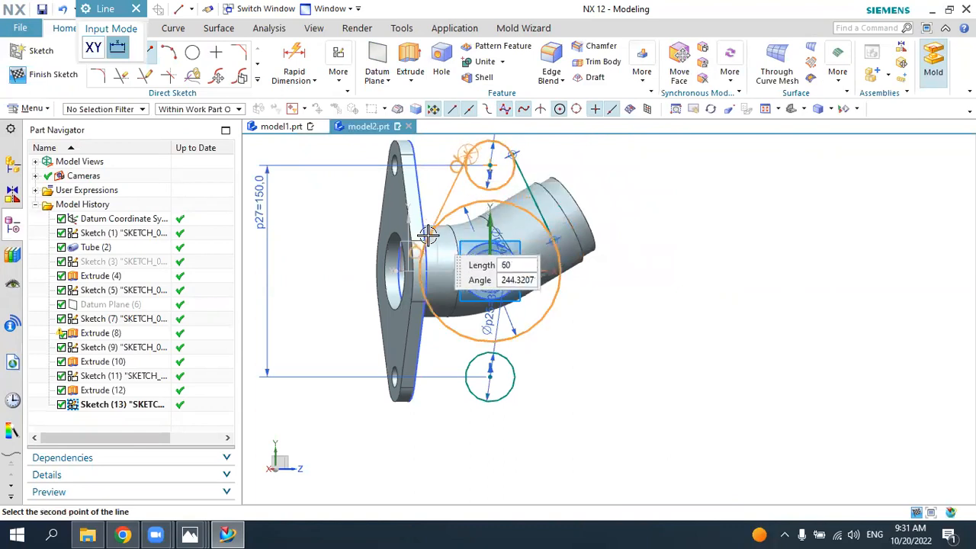
pyautogui.press('Escape')
pyautogui.press('Escape')
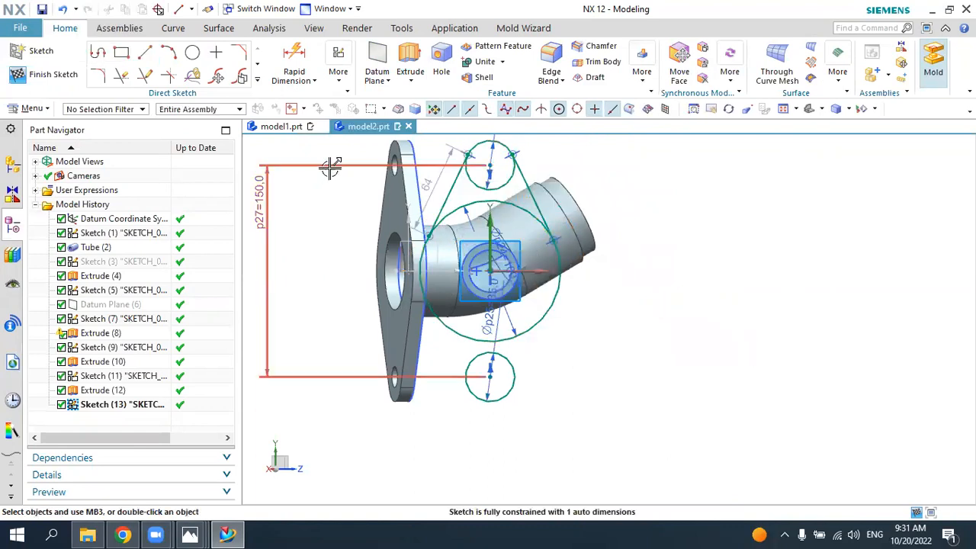
# Step: Draw two tangent lines about 64 mm long joining the lower 35 mm circle to both sides of the 100 mm circle
pyautogui.click(151, 52)
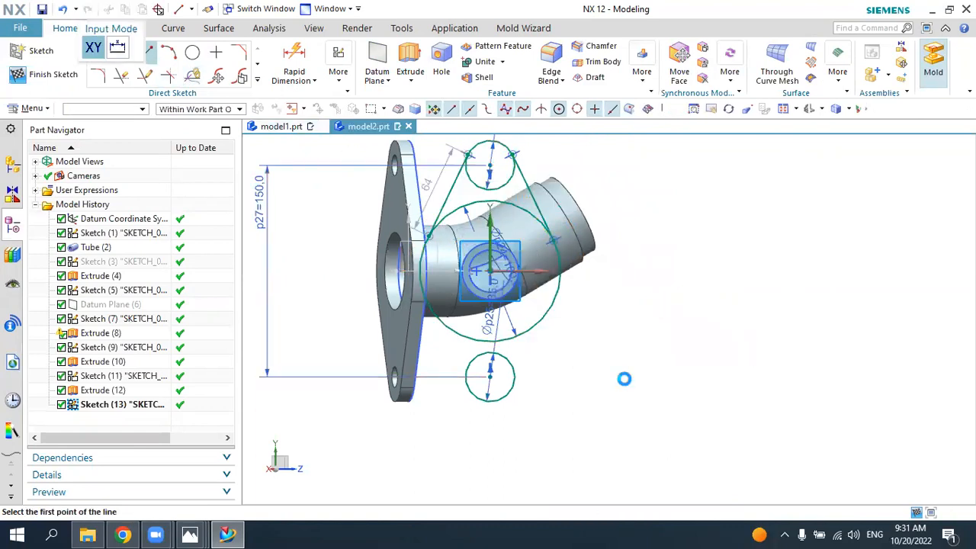
pyautogui.click(508, 390)
pyautogui.click(555, 303)
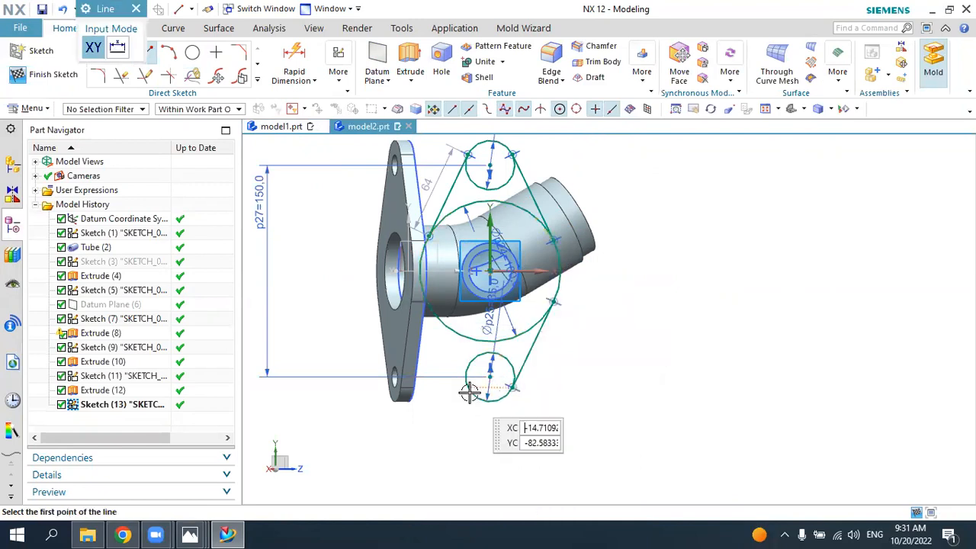
pyautogui.click(467, 388)
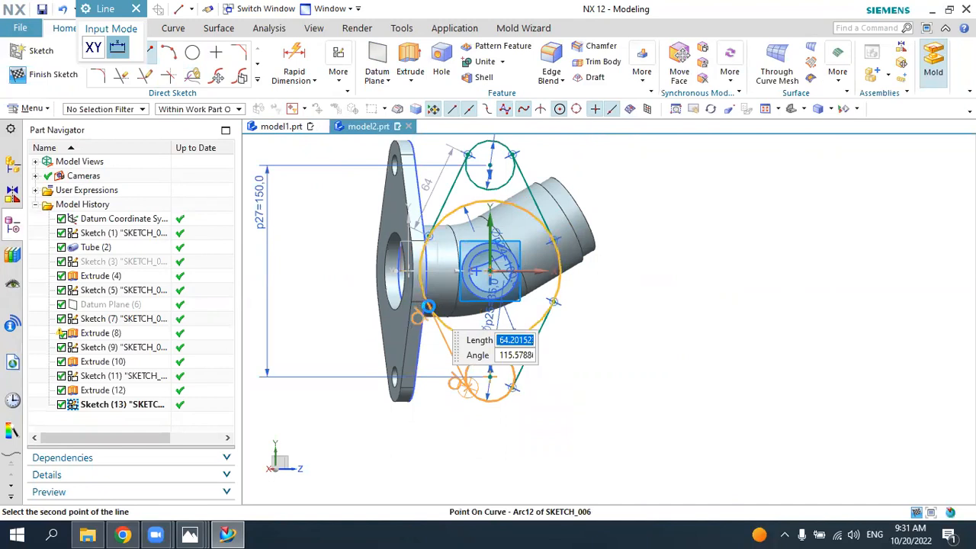
pyautogui.click(431, 307)
pyautogui.press('Escape')
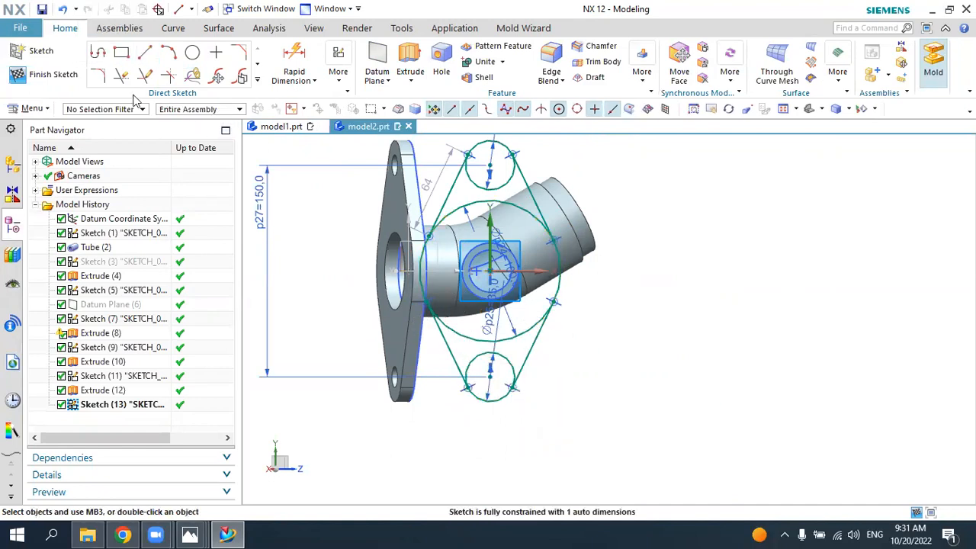
# Step: Trim the inner arcs of the three circles to leave one closed outer flange profile
pyautogui.click(121, 75)
pyautogui.click(478, 187)
pyautogui.click(465, 334)
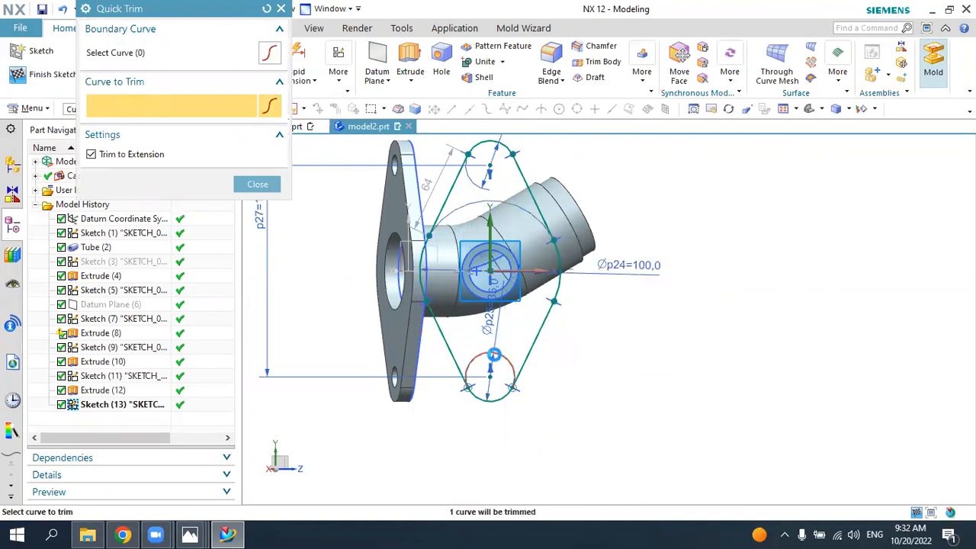
pyautogui.middleClick(654, 338)
# Step: Draw two 15 mm diameter bolt-hole circles concentric with the flange profile's upper and lower end arcs
pyautogui.click(194, 56)
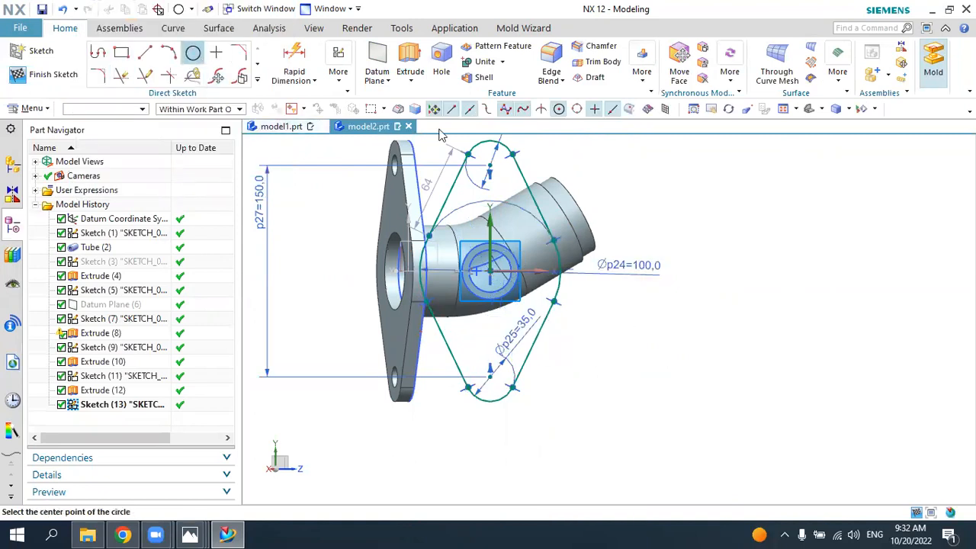
pyautogui.scroll(3, 498, 157)
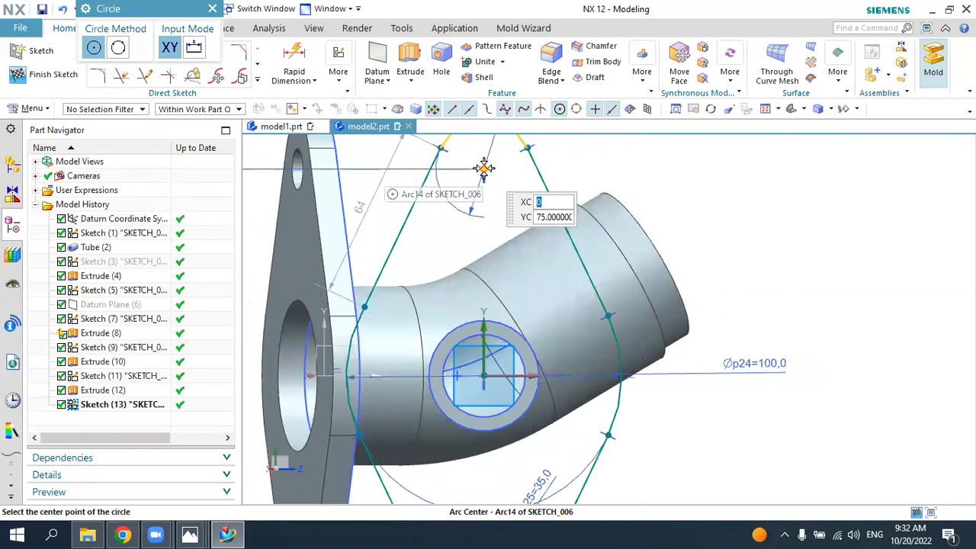
pyautogui.click(484, 168)
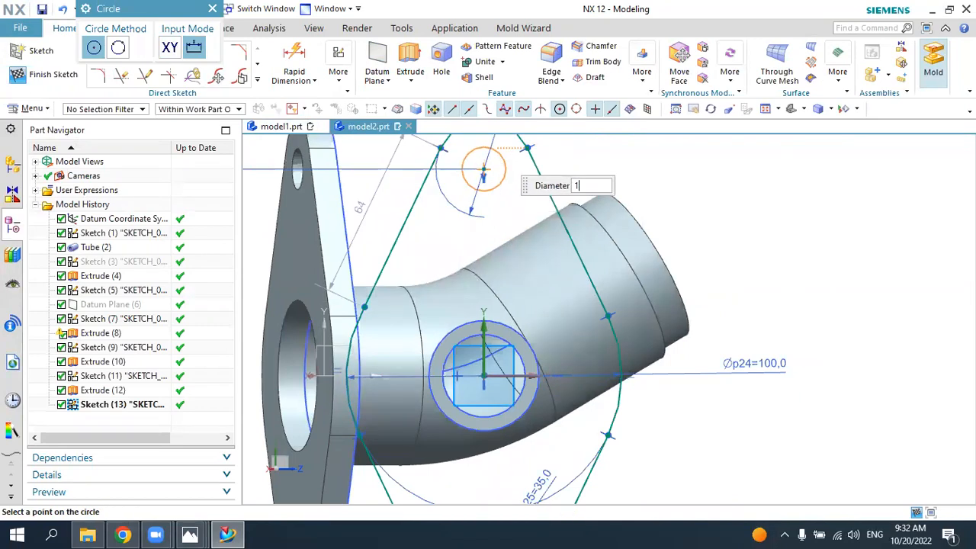
pyautogui.press('Return')
pyautogui.scroll(-4, 492, 156)
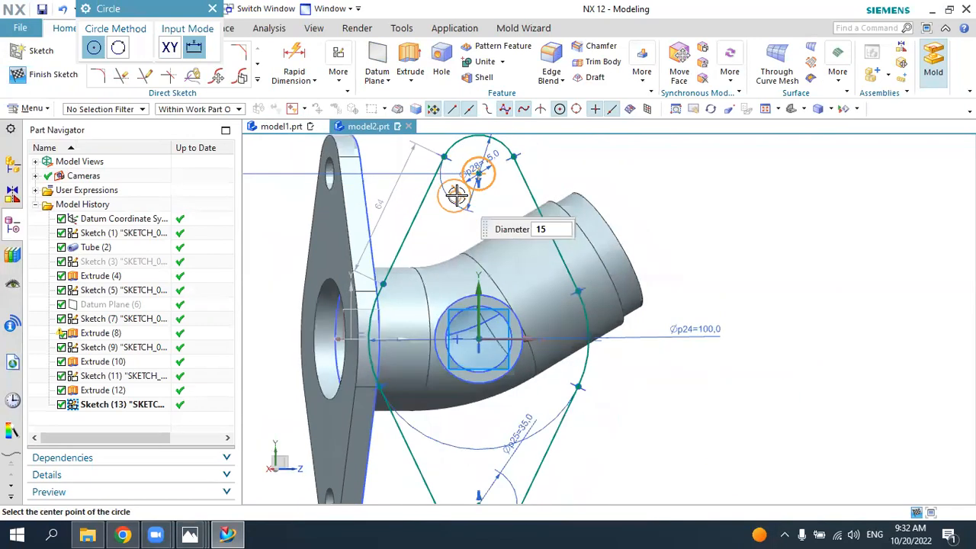
pyautogui.click(470, 393)
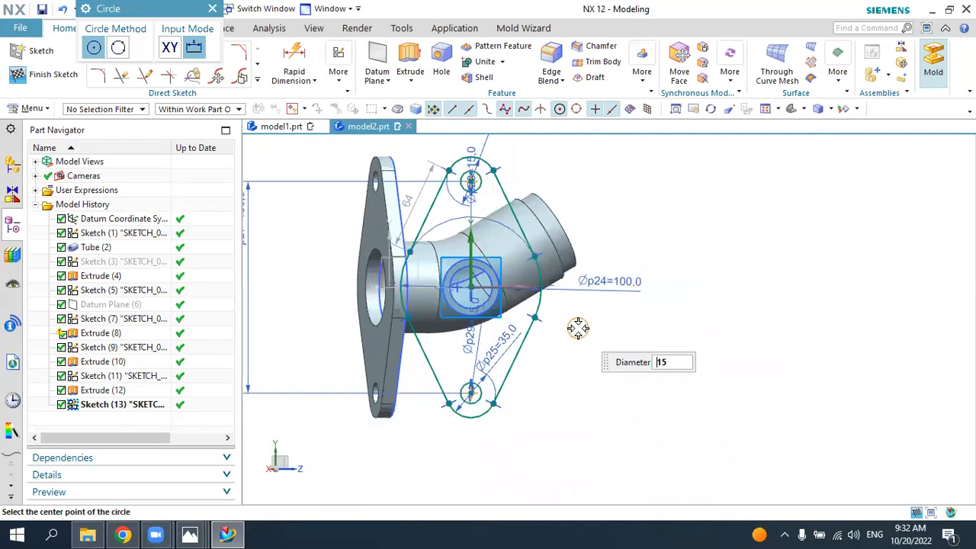
pyautogui.press('Escape')
# Step: Check the flange bore in the 6.jpg drawing, return to NX and project the branch pipe's inner circular edge into the sketch
pyautogui.moveTo(577, 279); pyautogui.dragTo(569, 285, button='middle')
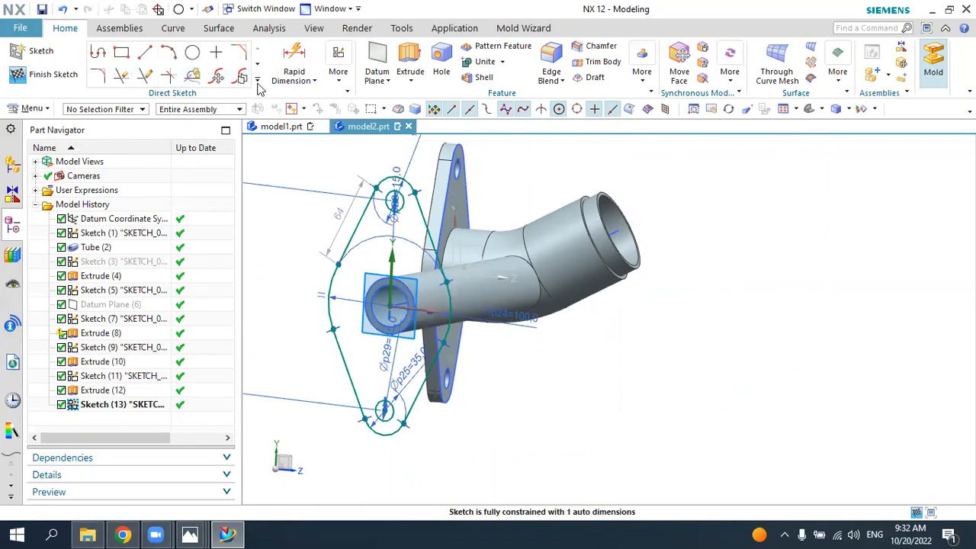
pyautogui.click(258, 81)
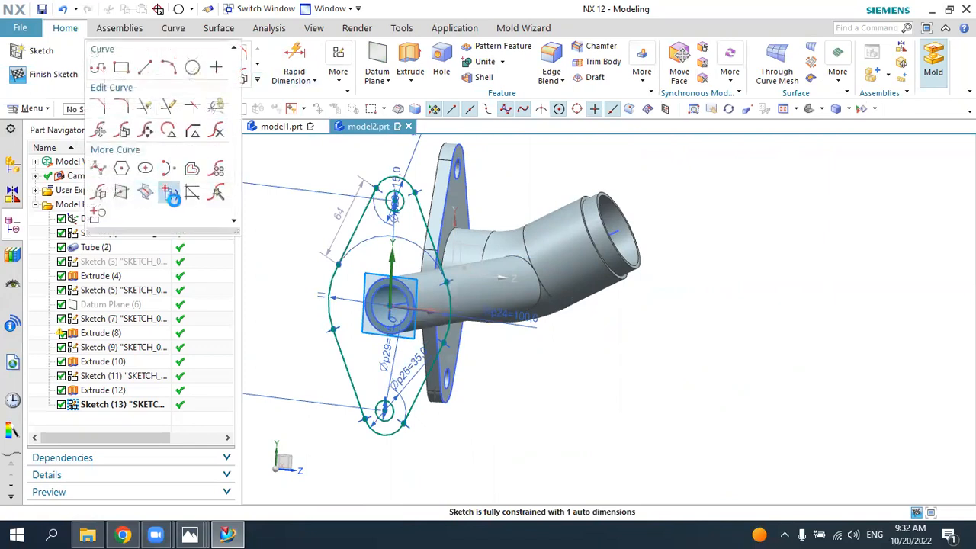
pyautogui.click(171, 194)
pyautogui.press('Escape')
pyautogui.click(227, 534)
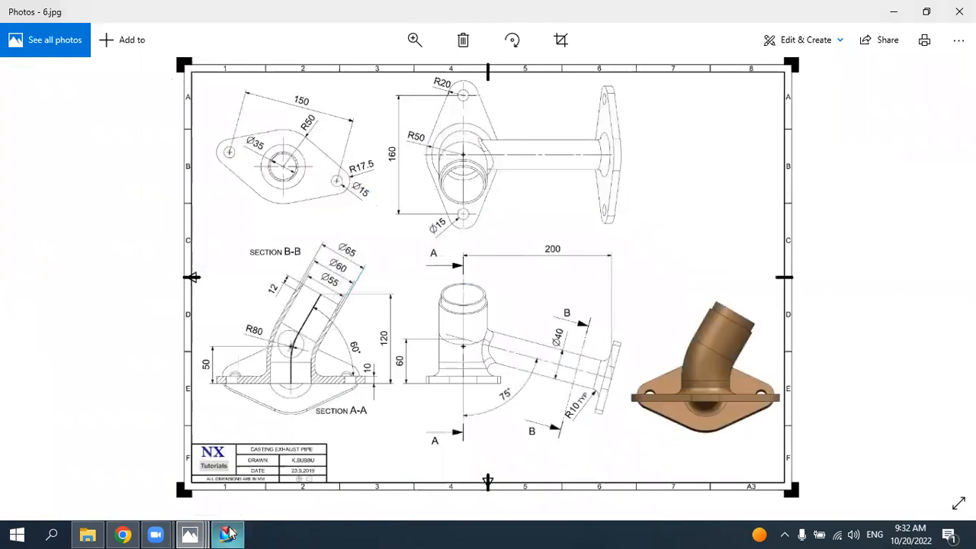
pyautogui.click(228, 534)
pyautogui.moveTo(381, 338); pyautogui.dragTo(403, 296, button='middle')
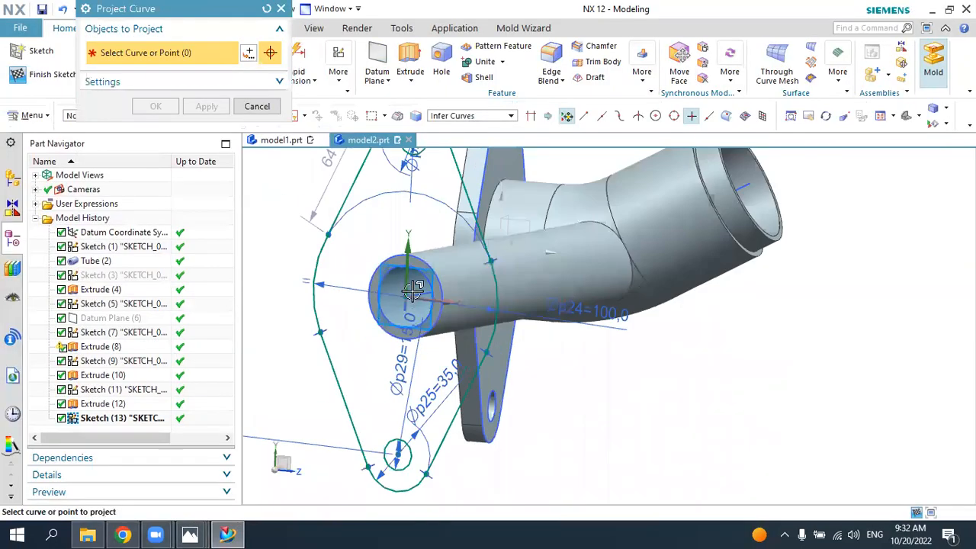
pyautogui.click(416, 267)
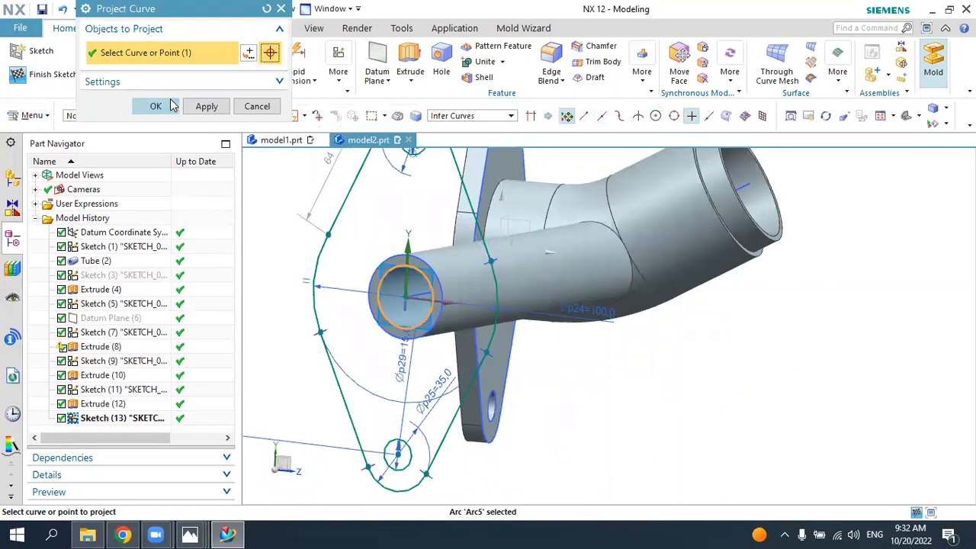
pyautogui.click(155, 106)
# Step: Finish the flange sketch and extrude its profile with the bolt holes and bore 10 mm, uniting it with the pipe body
pyautogui.click(42, 74)
pyautogui.moveTo(462, 281)
pyautogui.mouseDown(button='middle')
pyautogui.moveTo(412, 303)
pyautogui.moveTo(445, 292)
pyautogui.moveTo(462, 266)
pyautogui.moveTo(432, 217)
pyautogui.mouseUp(button='middle')
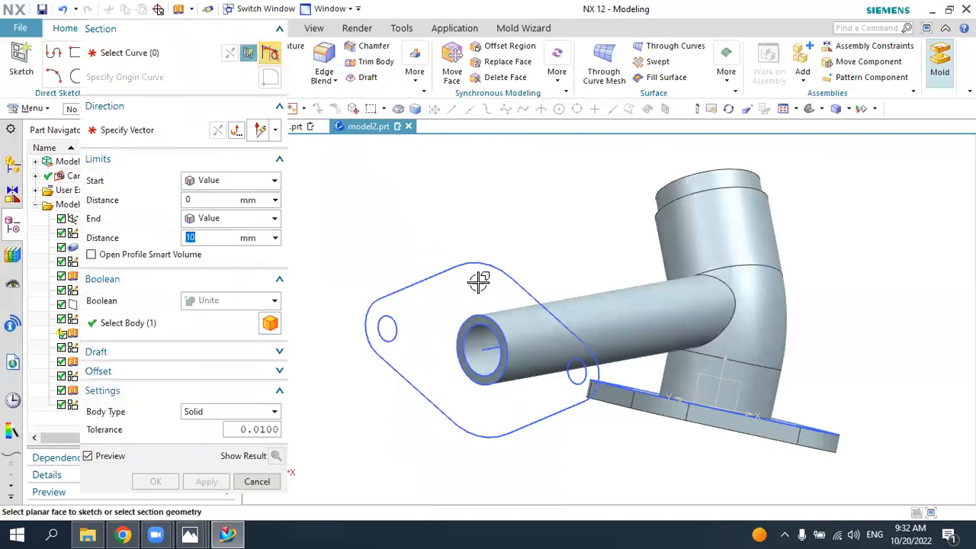
pyautogui.click(457, 285)
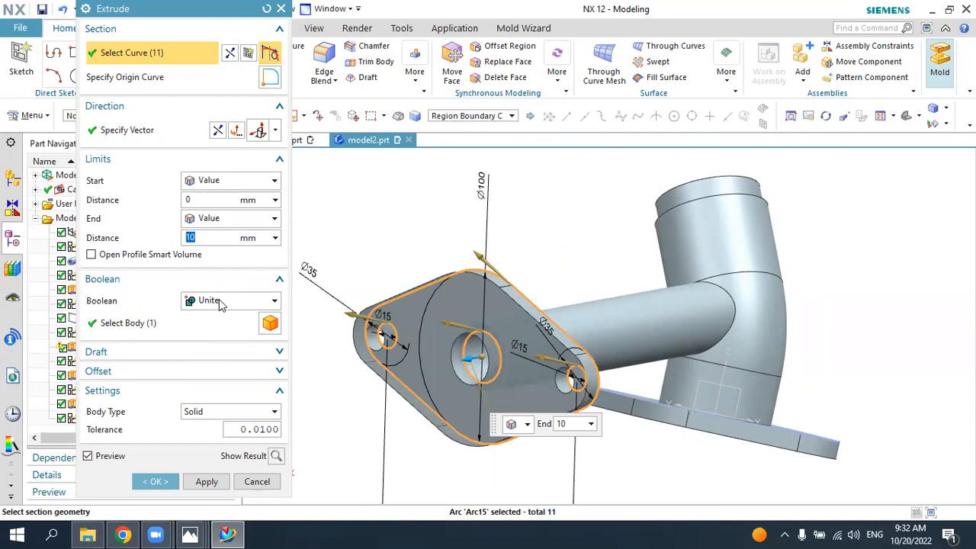
pyautogui.click(229, 326)
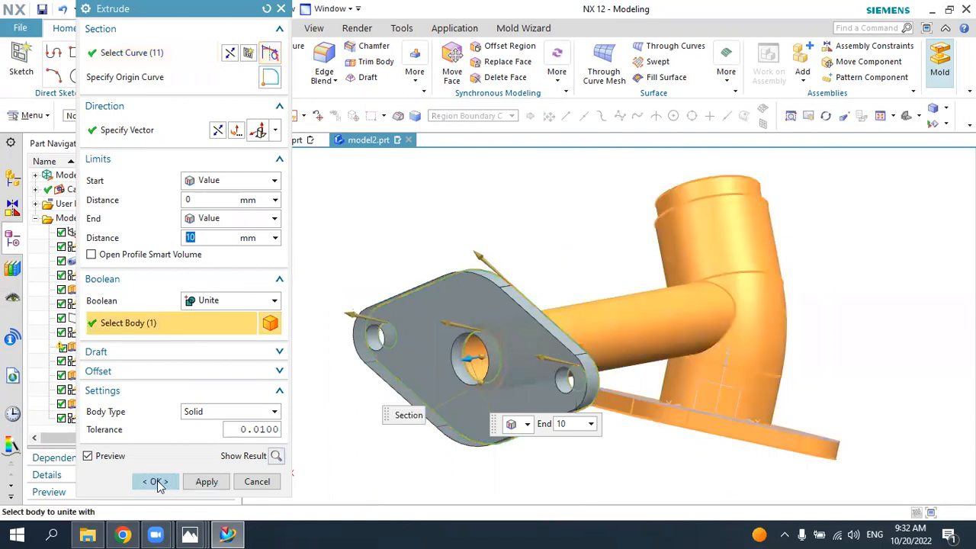
pyautogui.click(156, 483)
# Step: Compare the model with the 6.jpg drawing in Photos, return to NX and hide all sketches and coordinate systems
pyautogui.click(811, 114)
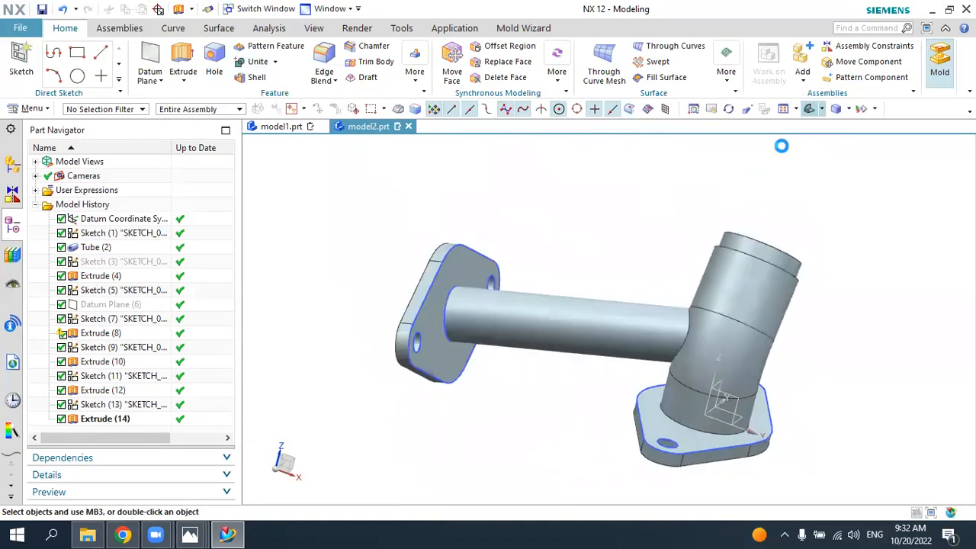
pyautogui.moveTo(764, 238); pyautogui.dragTo(625, 290, button='middle')
pyautogui.click(190, 535)
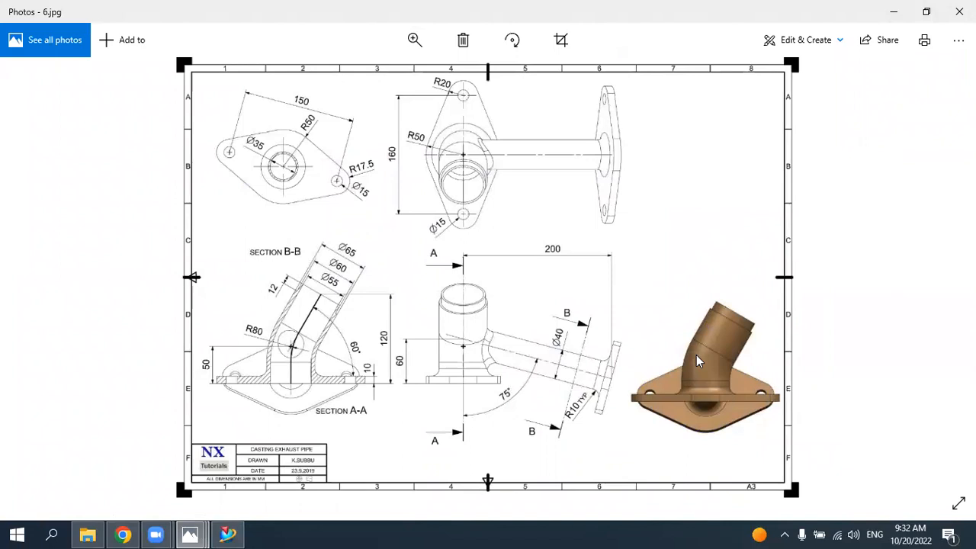
pyautogui.click(228, 534)
pyautogui.moveTo(432, 383); pyautogui.dragTo(543, 305, button='middle')
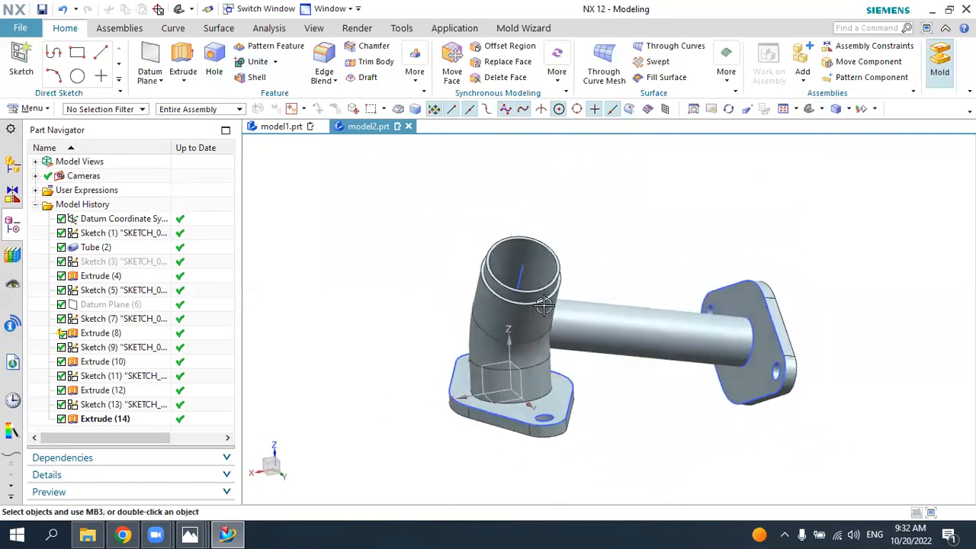
pyautogui.click(861, 109)
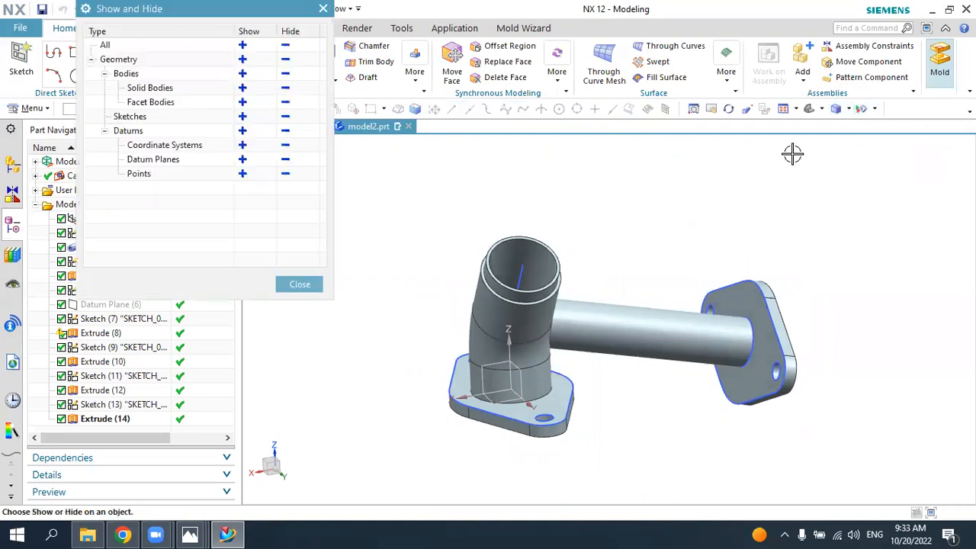
pyautogui.click(285, 117)
pyautogui.click(285, 145)
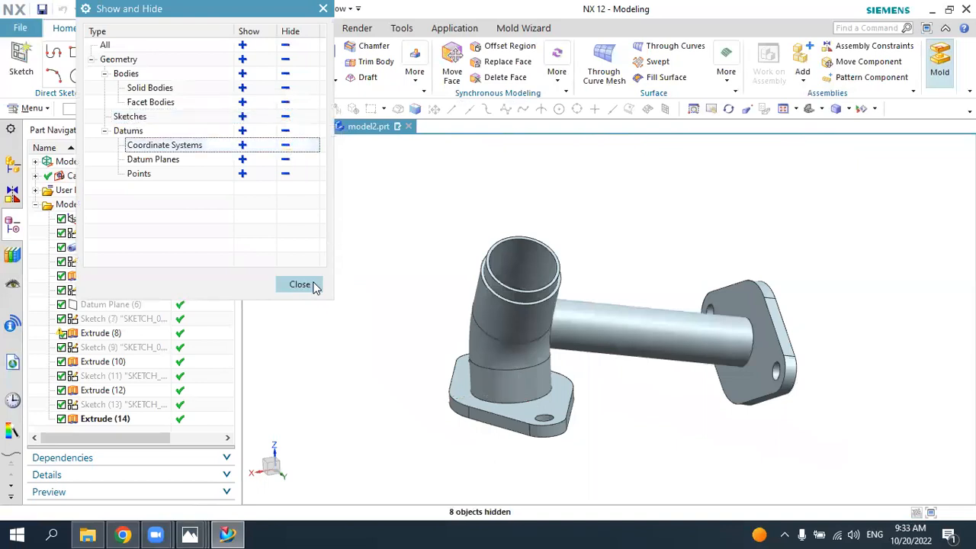
pyautogui.click(300, 284)
# Step: Recheck the 6.jpg drawing, return to NX and change the solid body's display color to Strong Teal
pyautogui.moveTo(590, 305); pyautogui.dragTo(361, 392, button='middle')
pyautogui.click(228, 533)
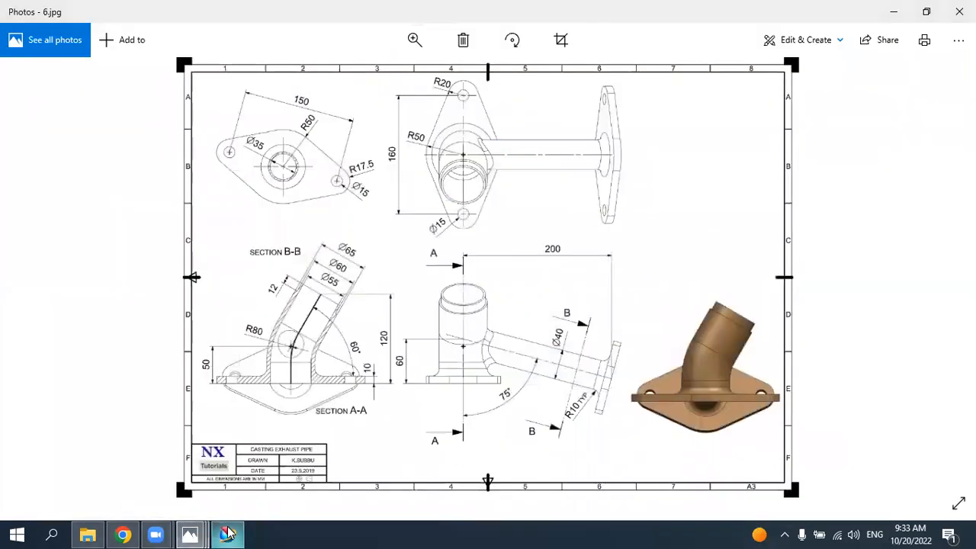
pyautogui.click(227, 534)
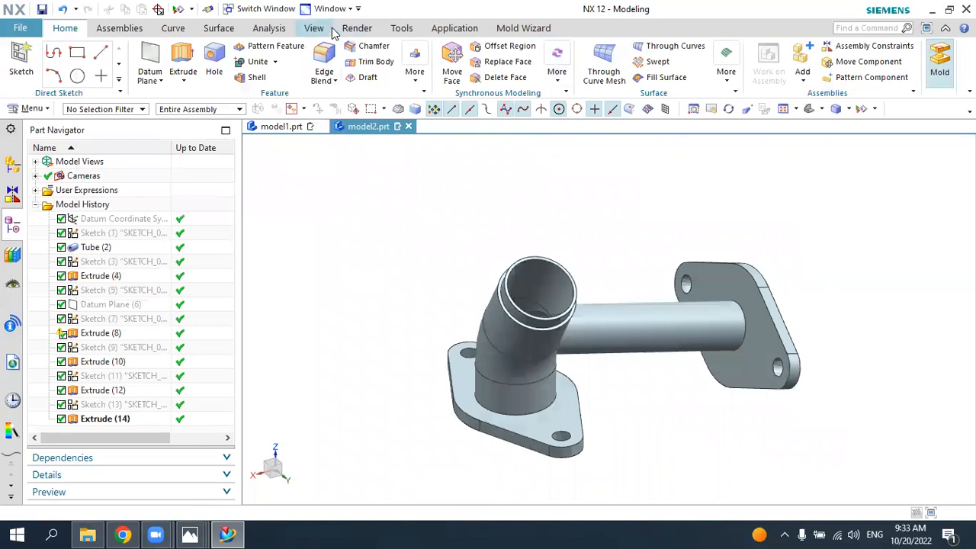
pyautogui.click(316, 28)
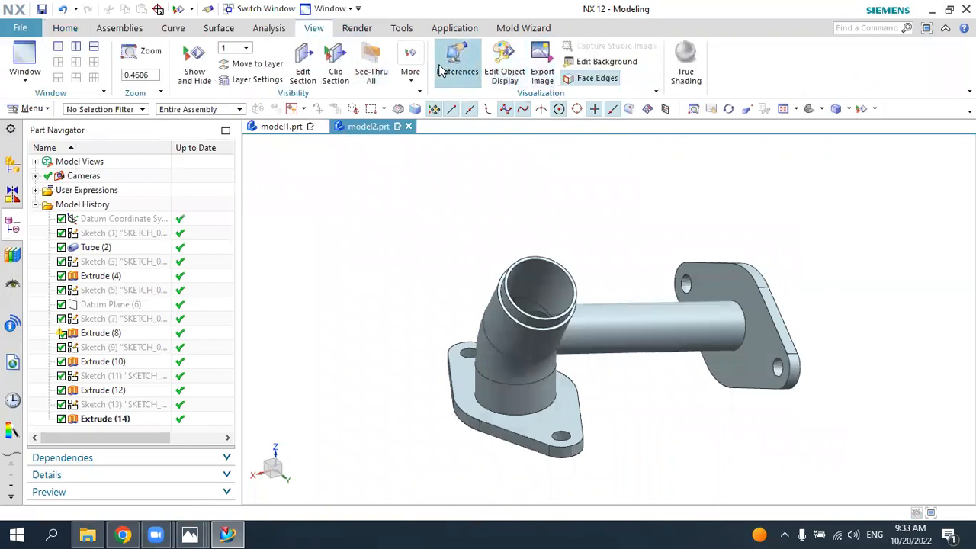
pyautogui.click(505, 67)
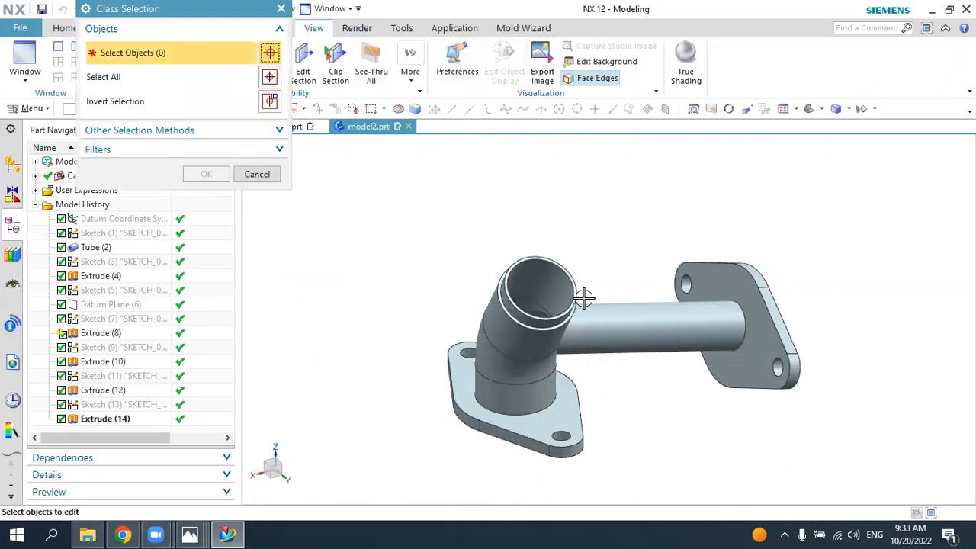
pyautogui.click(609, 328)
pyautogui.click(221, 177)
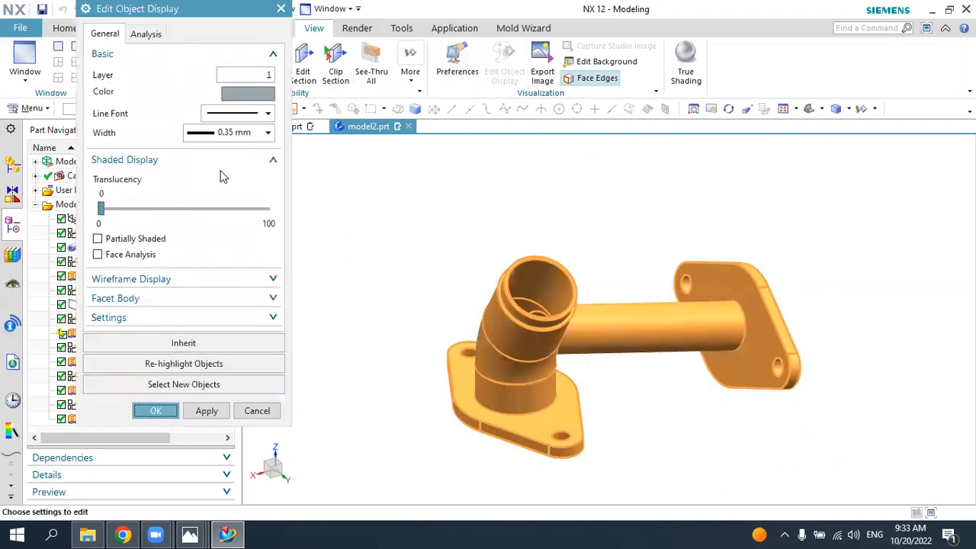
pyautogui.click(248, 94)
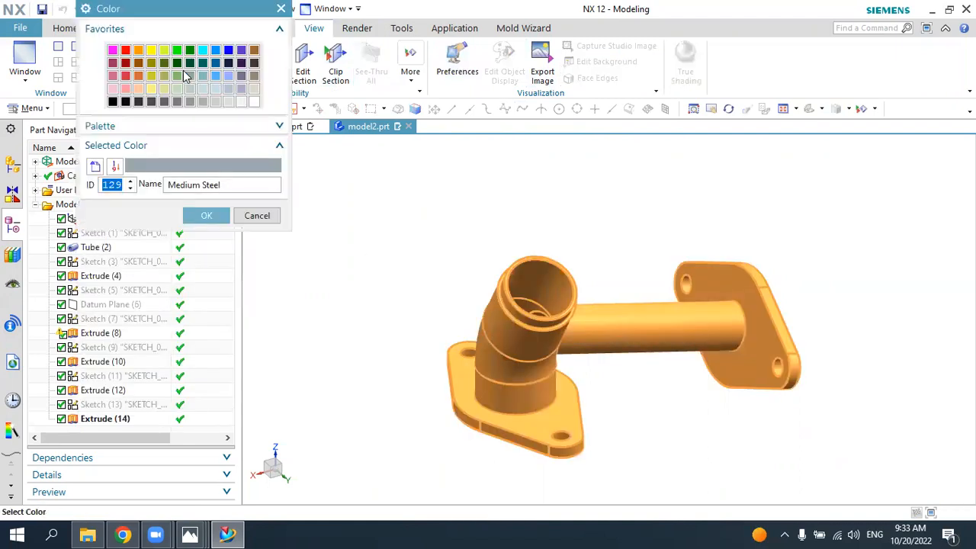
pyautogui.click(190, 64)
pyautogui.click(202, 63)
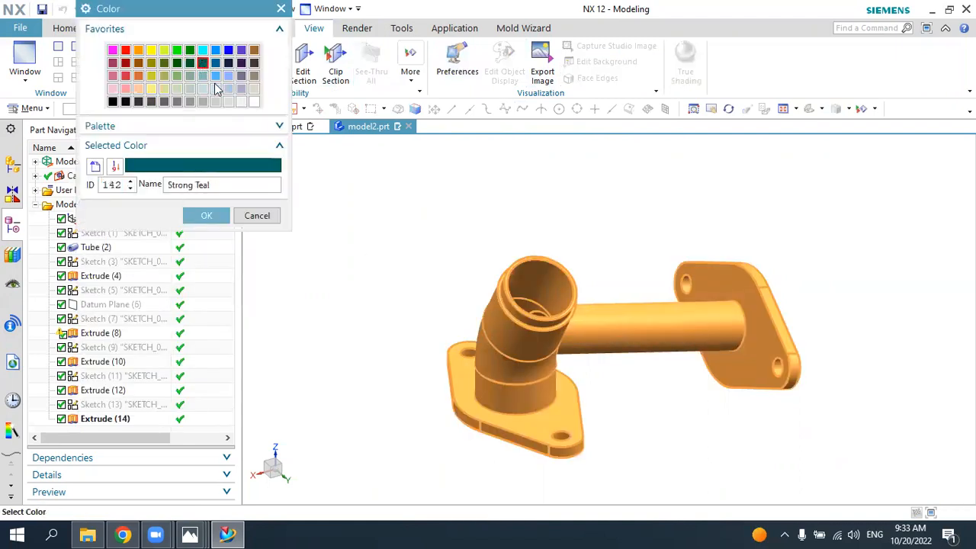
pyautogui.click(208, 215)
pyautogui.click(204, 409)
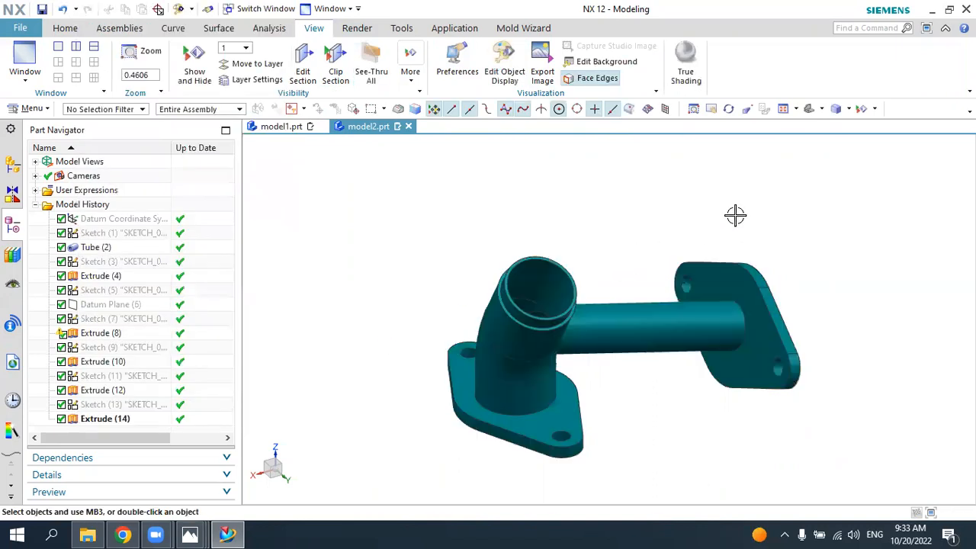
pyautogui.moveTo(820, 145); pyautogui.dragTo(798, 217, button='middle')
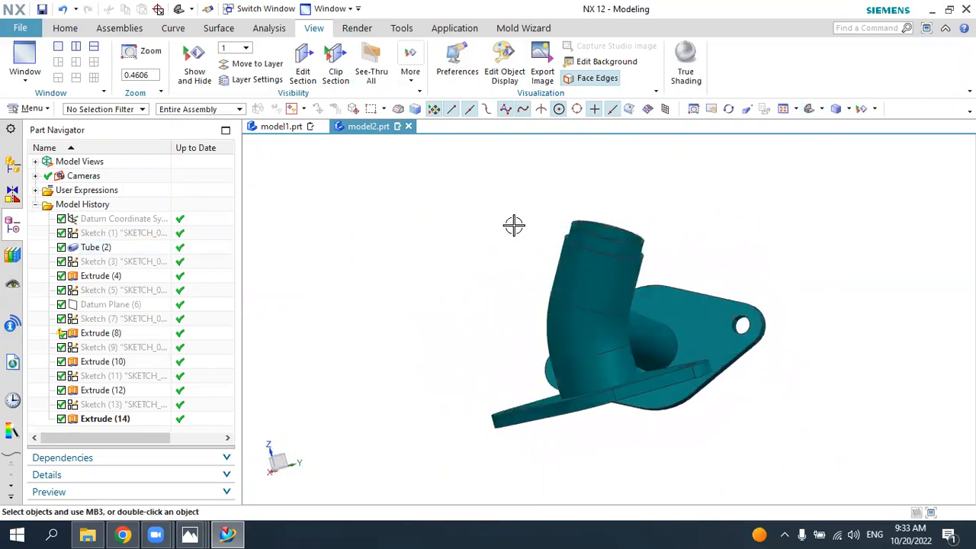
# Step: View the 4.png drawing in Photos, return to NX and create a new millimetre Model part named model3.prt
pyautogui.moveTo(190, 534)
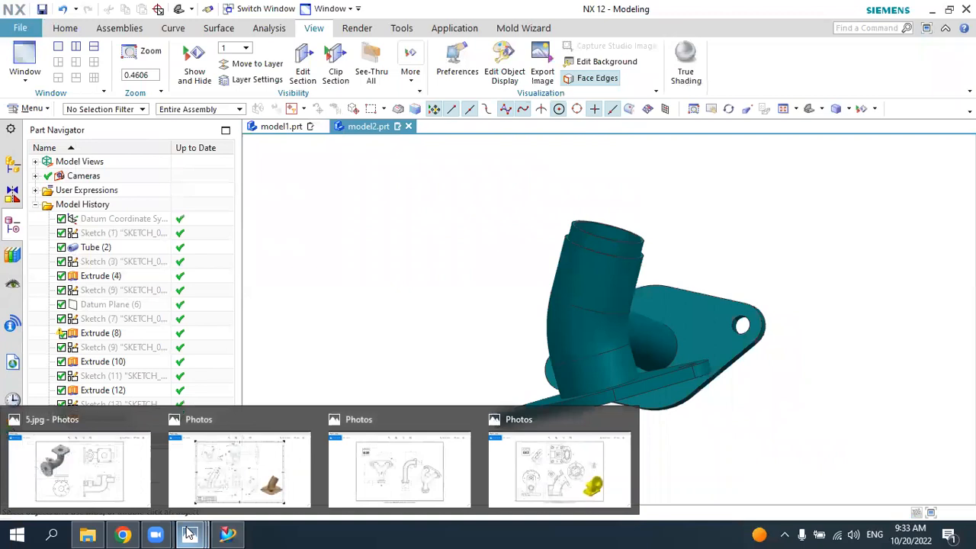
pyautogui.click(371, 470)
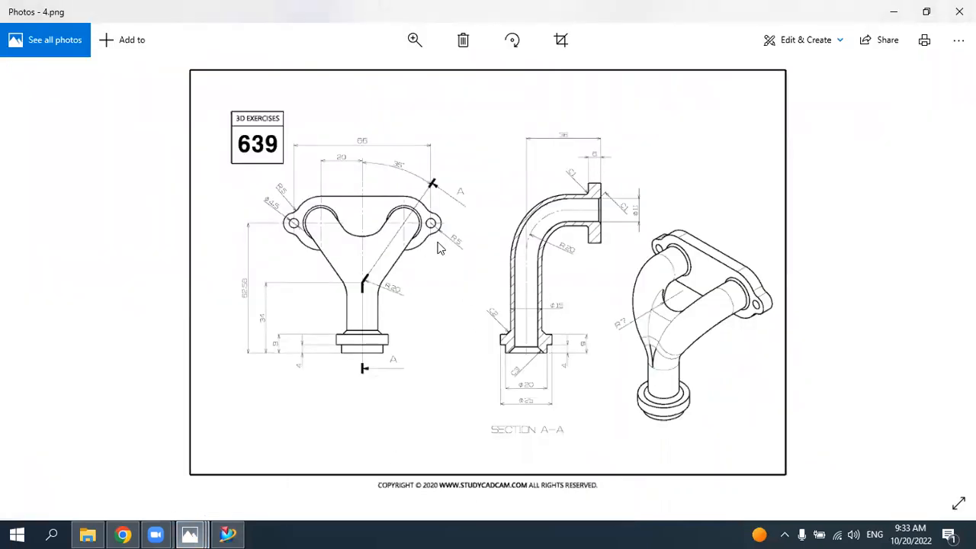
pyautogui.click(226, 534)
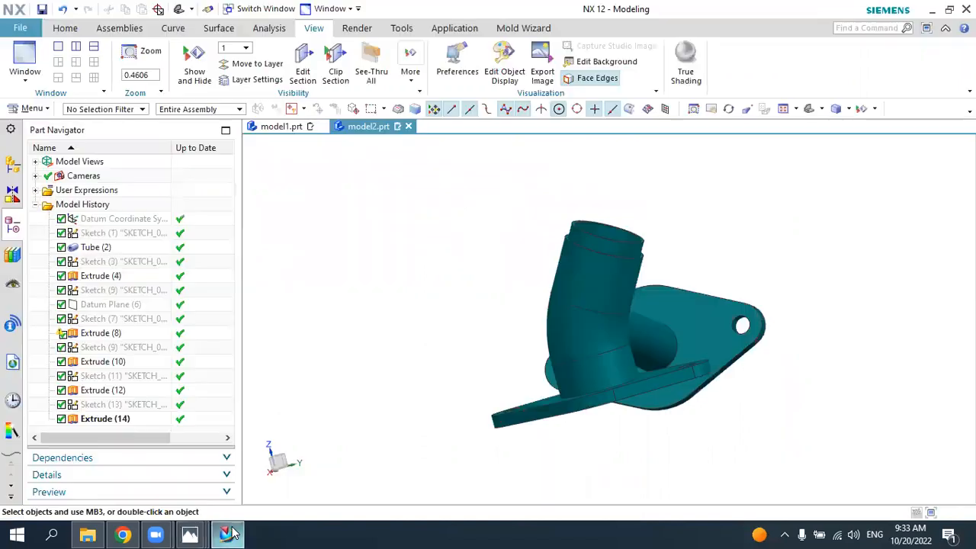
pyautogui.click(21, 29)
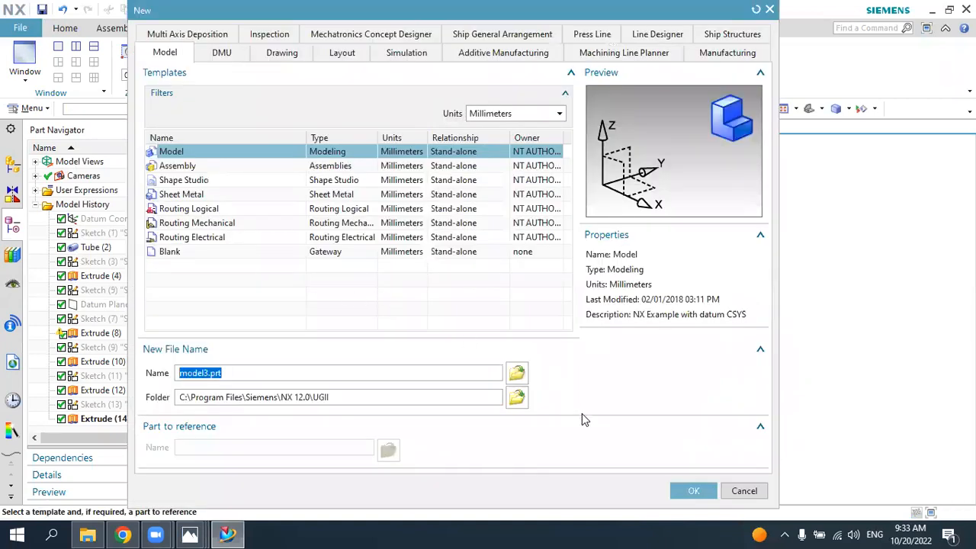
pyautogui.click(674, 491)
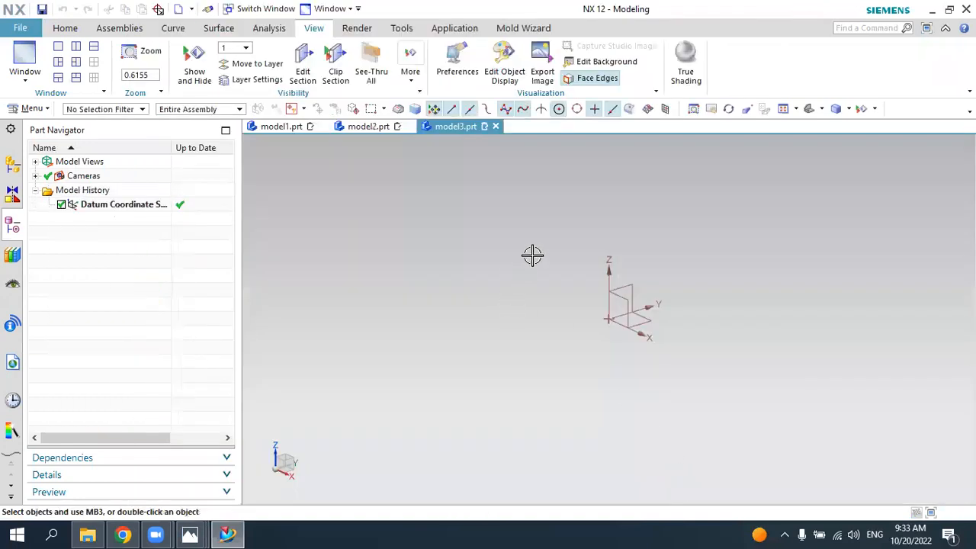
# Step: Change the graphics area background of the new part to plain white
pyautogui.rightClick(487, 226)
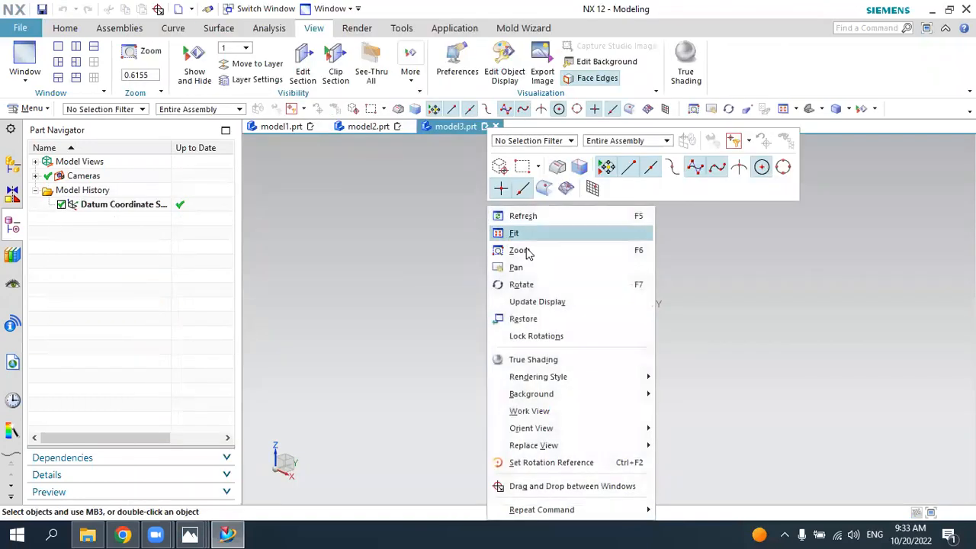
pyautogui.moveTo(631, 392)
pyautogui.click(686, 392)
# Step: Study the 4.png drawing, return to NX and create a sketch on the YZ datum plane
pyautogui.hotkey('alt', 'Tab')
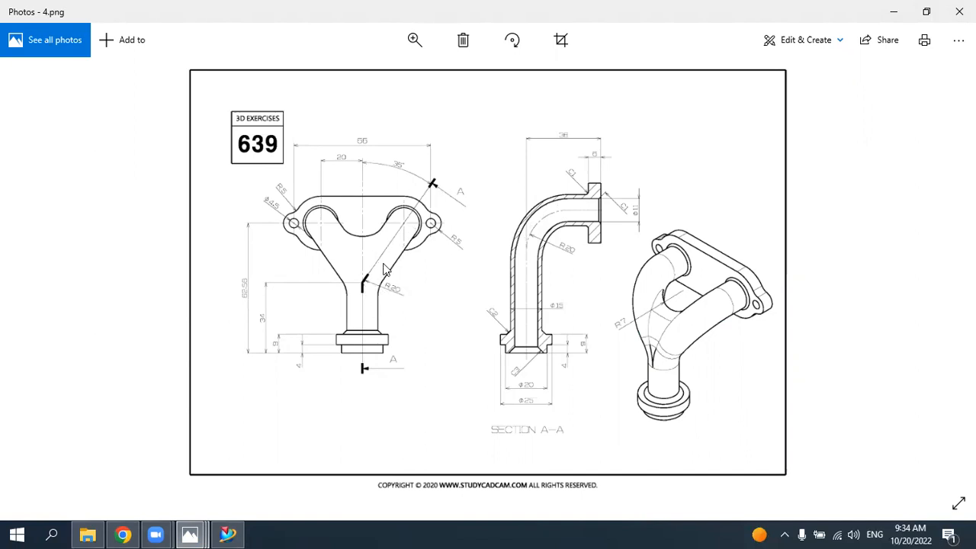
pyautogui.click(228, 534)
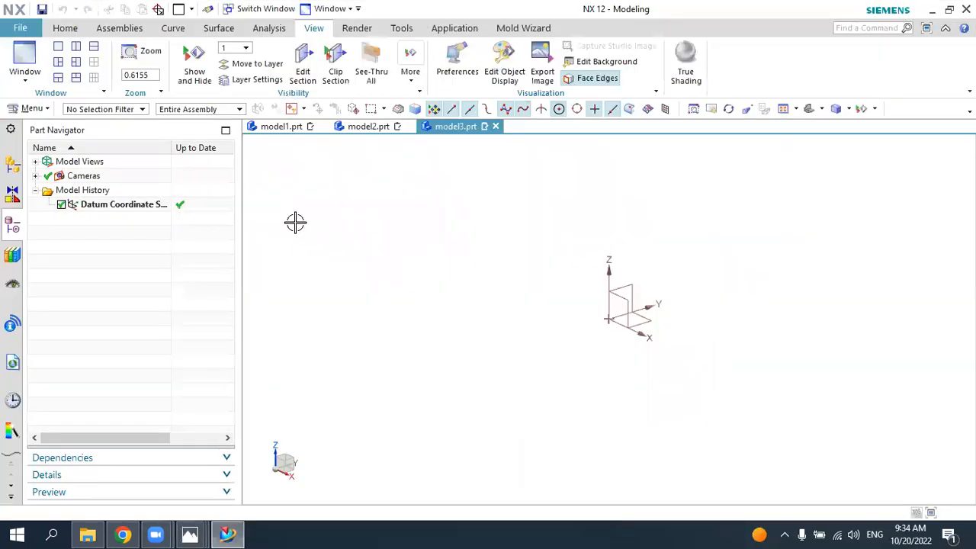
pyautogui.click(64, 28)
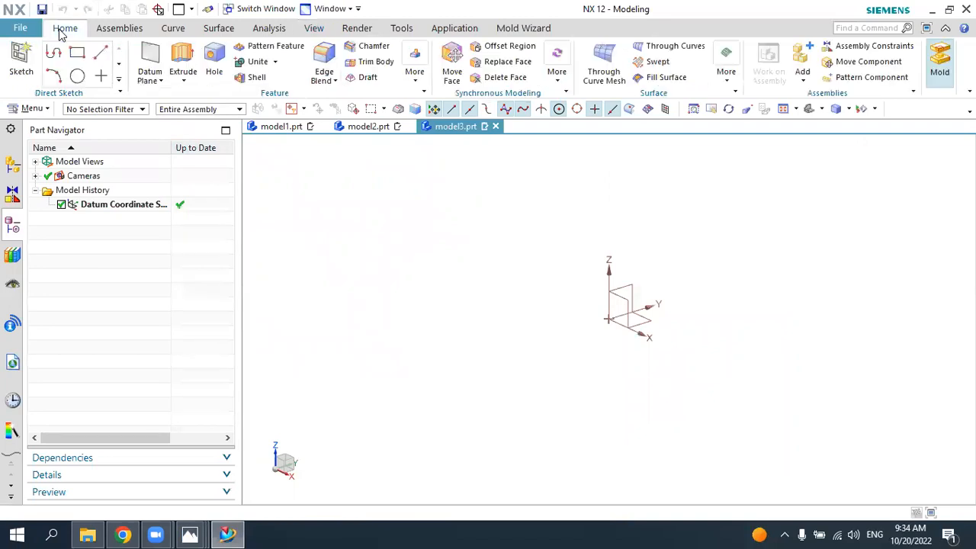
pyautogui.click(29, 58)
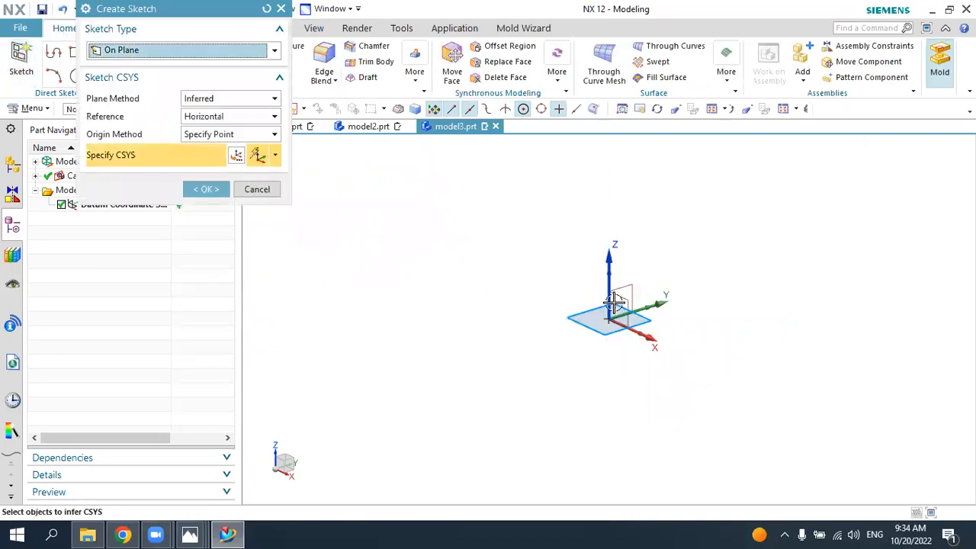
pyautogui.click(628, 285)
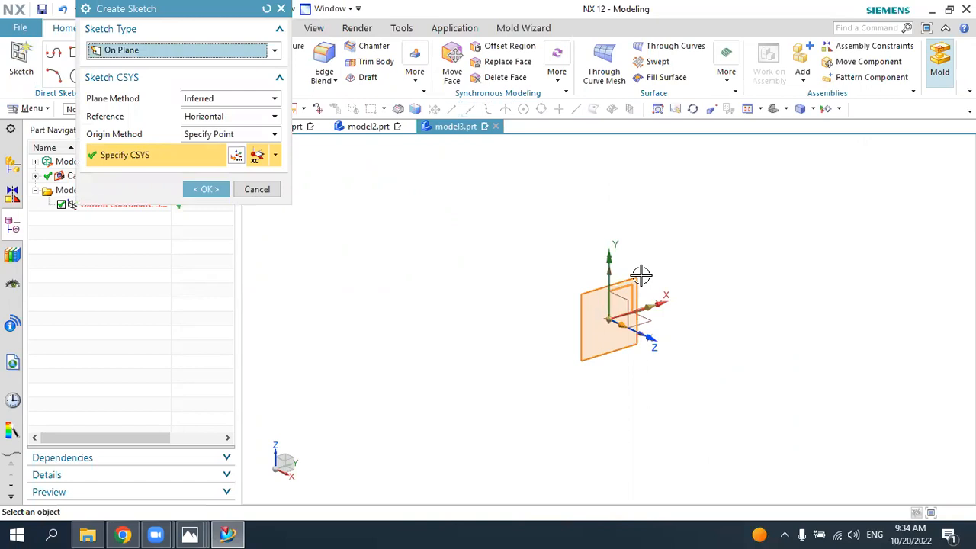
pyautogui.click(207, 190)
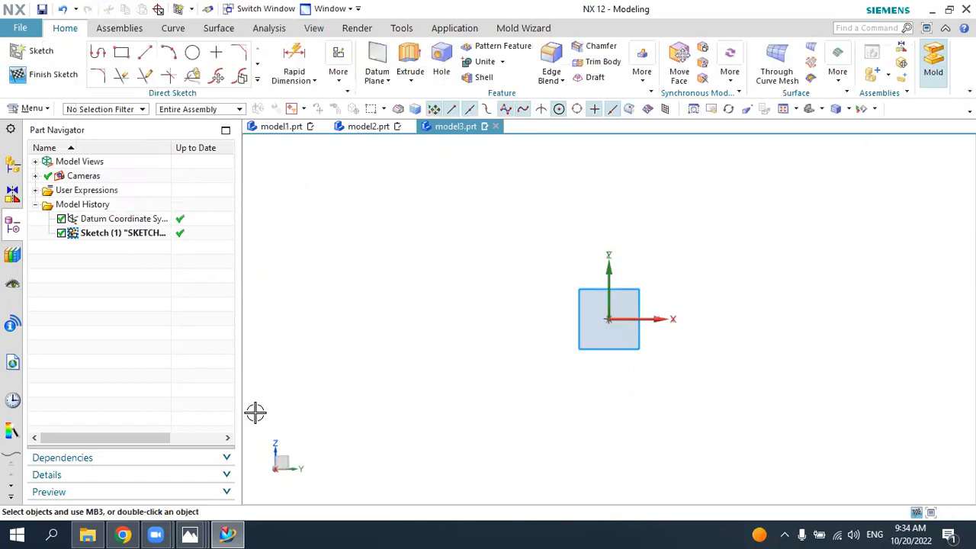
# Step: Check the 4.png drawing, return to NX and sketch a vertical line about 110 mm up from the origin, continuing into a horizontal line about 90 mm long
pyautogui.click(232, 534)
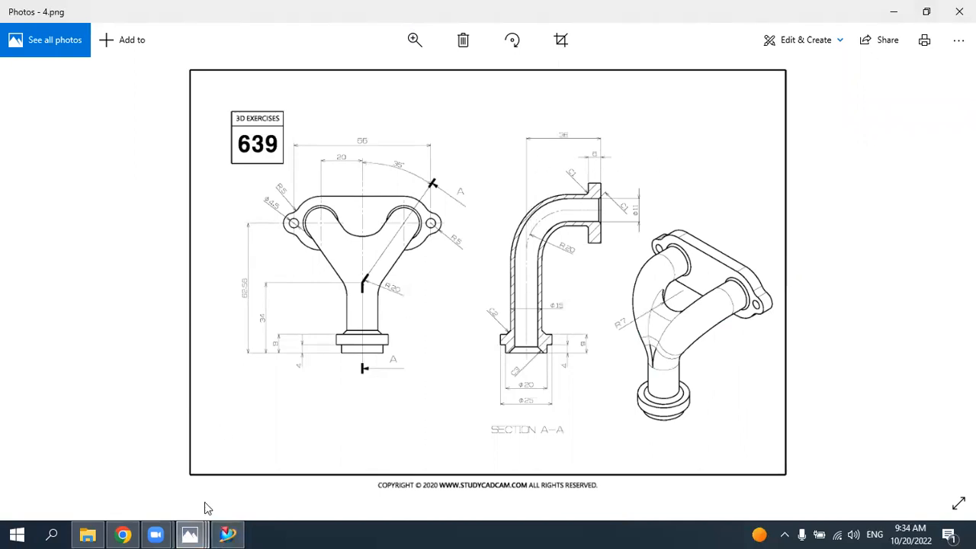
pyautogui.click(227, 534)
pyautogui.click(104, 53)
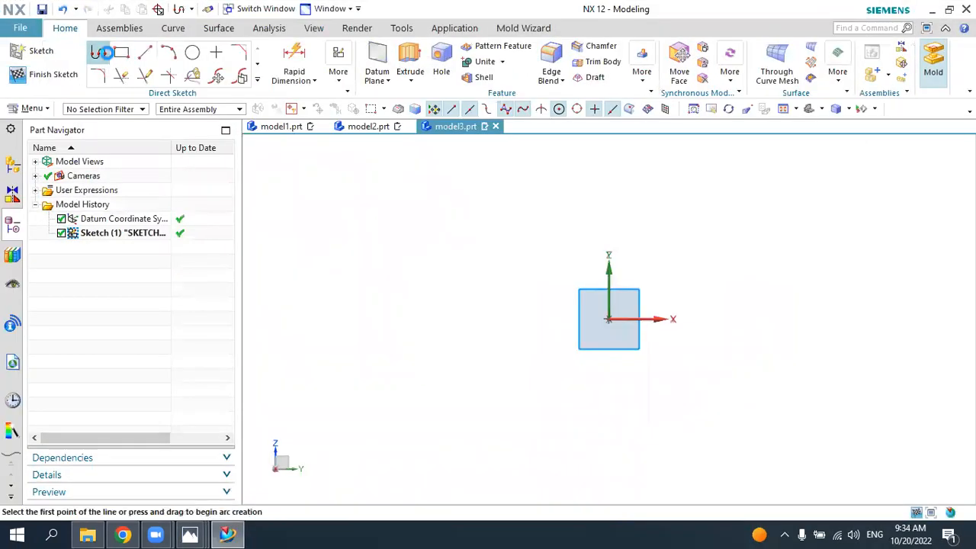
pyautogui.click(573, 314)
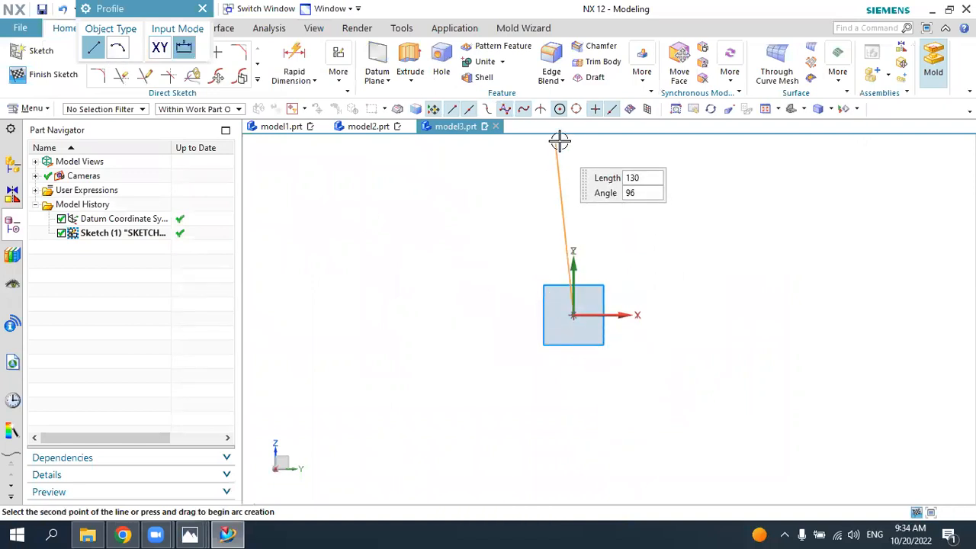
pyautogui.click(573, 166)
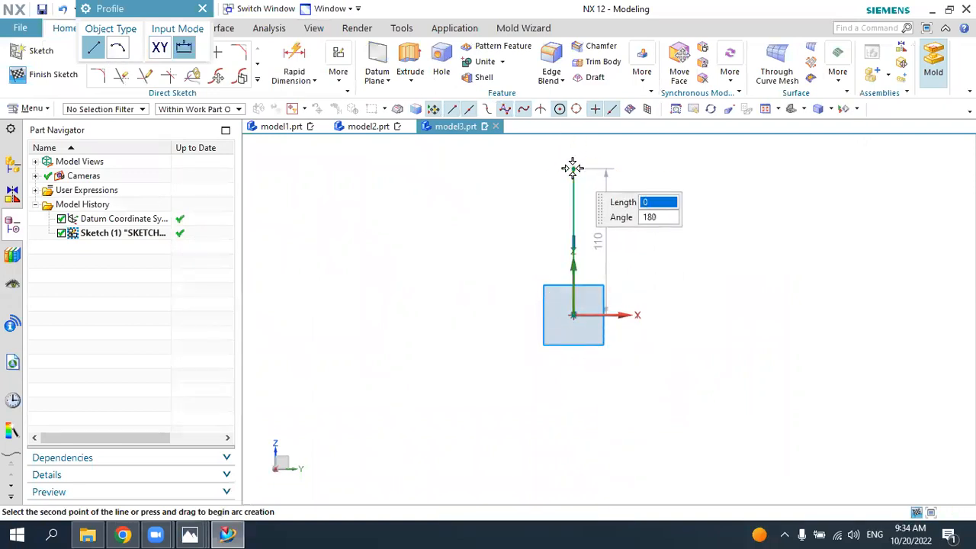
pyautogui.click(692, 168)
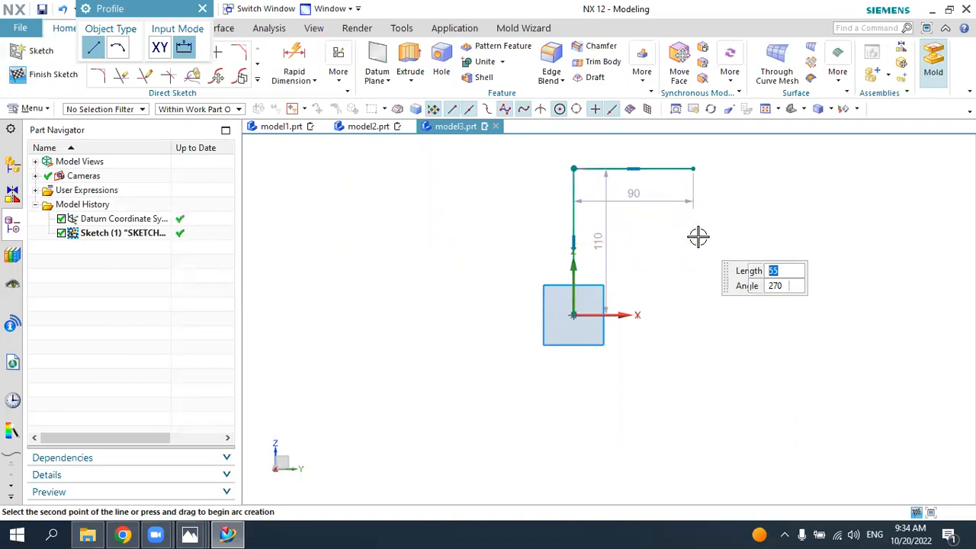
pyautogui.press('Escape')
# Step: Check the 4.png drawing in Photos, return to NX and dimension the horizontal line's length as 36 mm
pyautogui.click(228, 534)
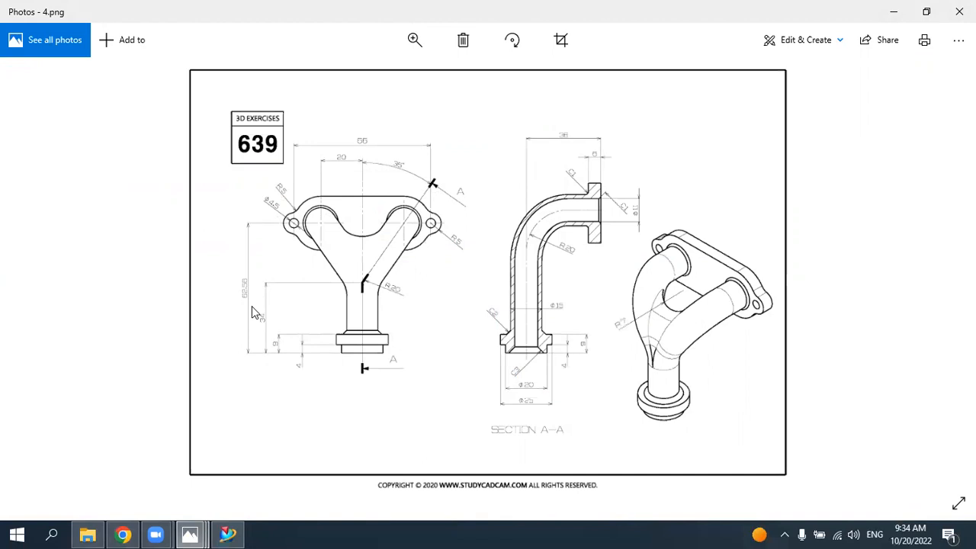
pyautogui.click(227, 534)
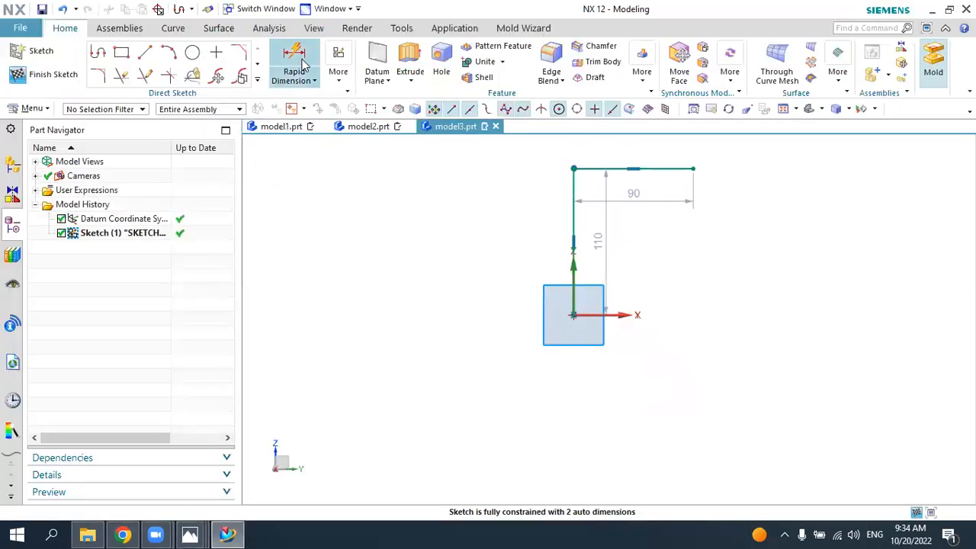
pyautogui.click(303, 65)
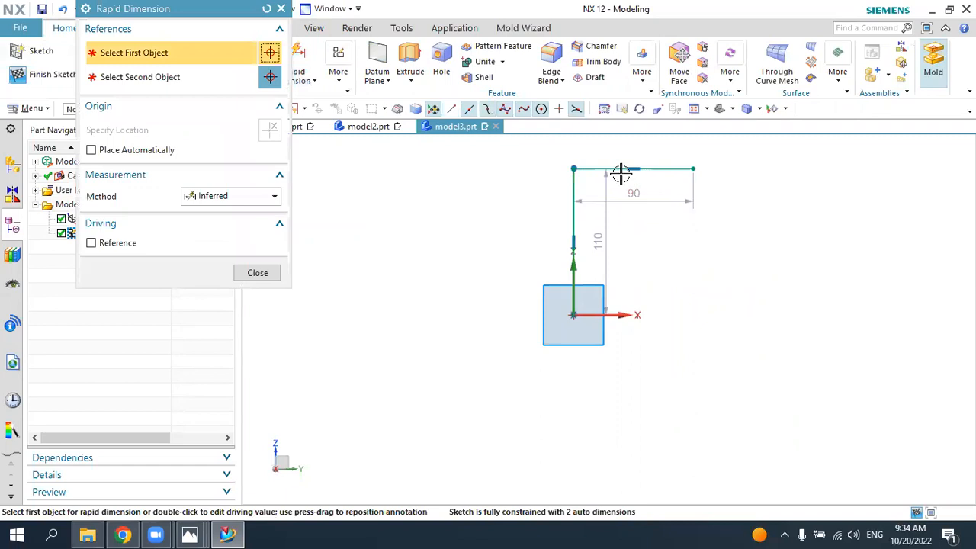
pyautogui.click(593, 168)
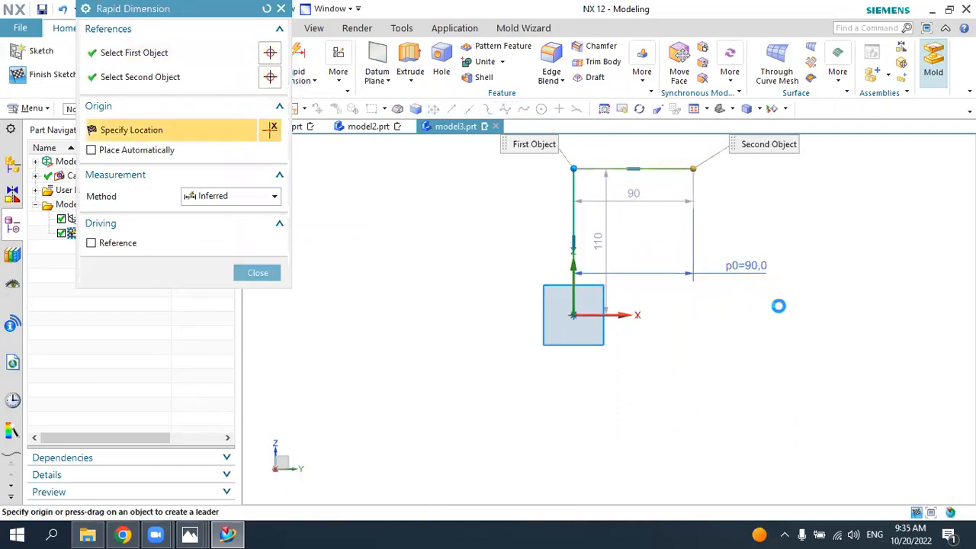
pyautogui.click(779, 305)
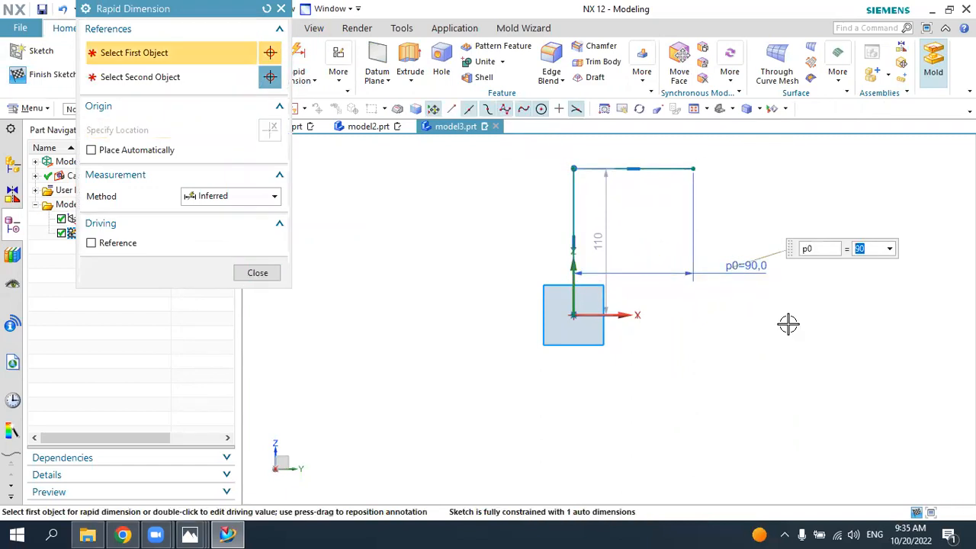
pyautogui.write('36')
pyautogui.press('Return')
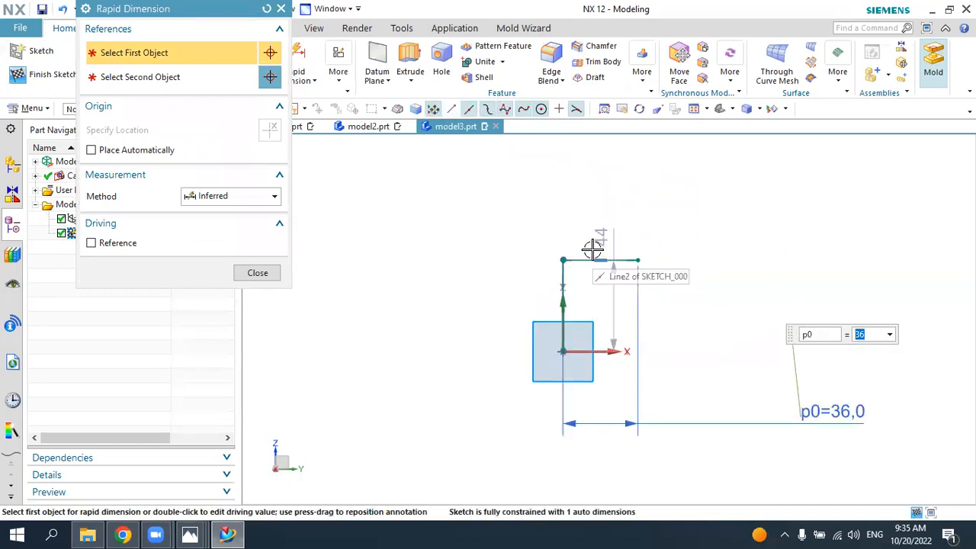
pyautogui.scroll(1, 592, 249)
pyautogui.middleClick(592, 252)
# Step: Dimension the vertical line's height from the origin as 62.55 mm
pyautogui.click(299, 70)
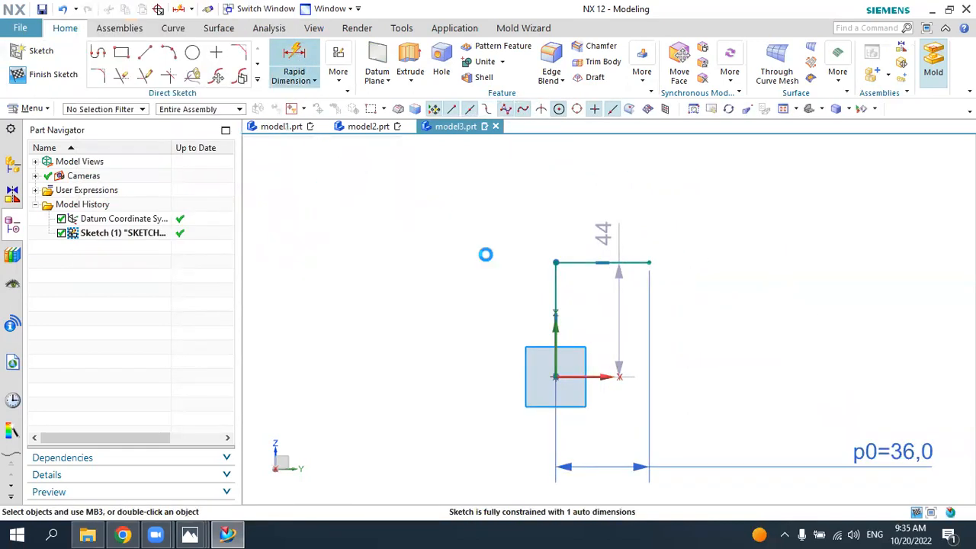
pyautogui.click(556, 285)
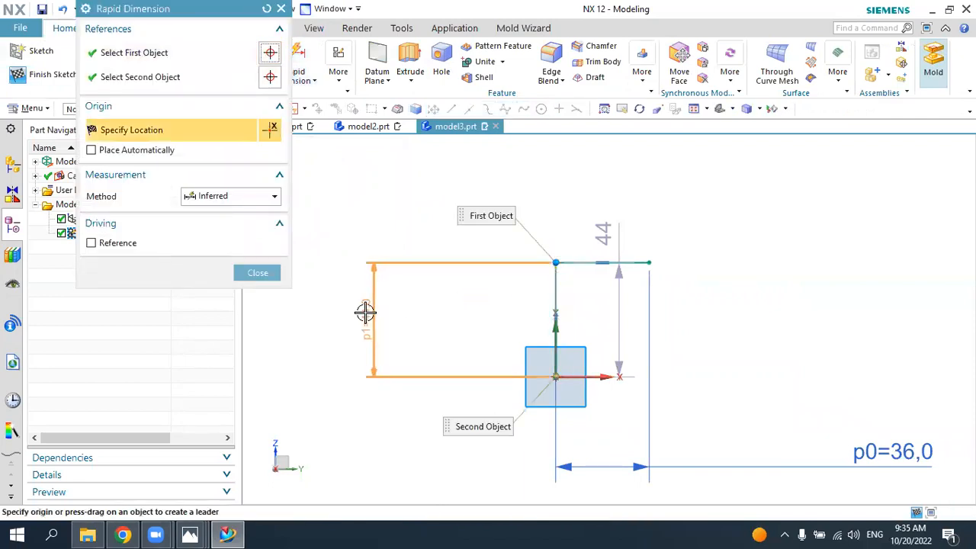
pyautogui.click(366, 312)
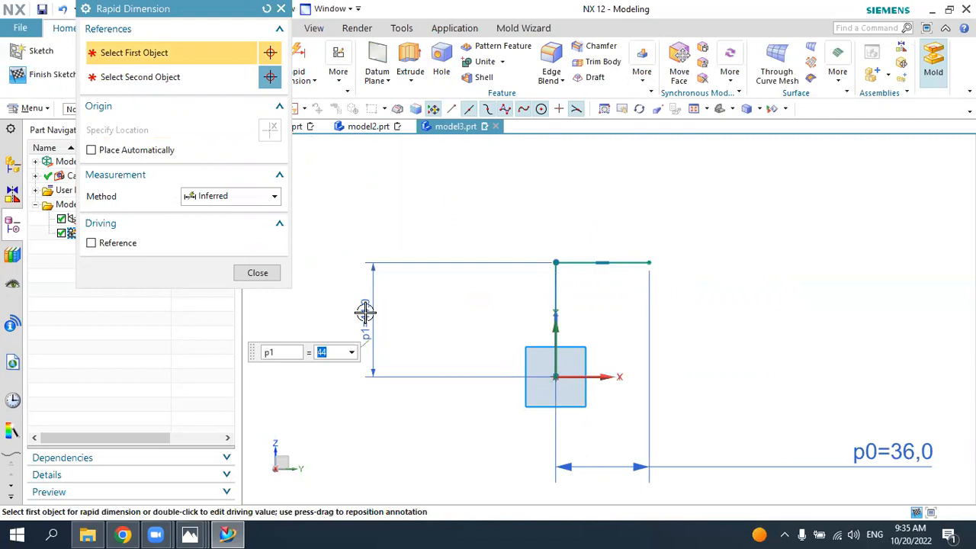
pyautogui.write('62.5')
pyautogui.press('Return')
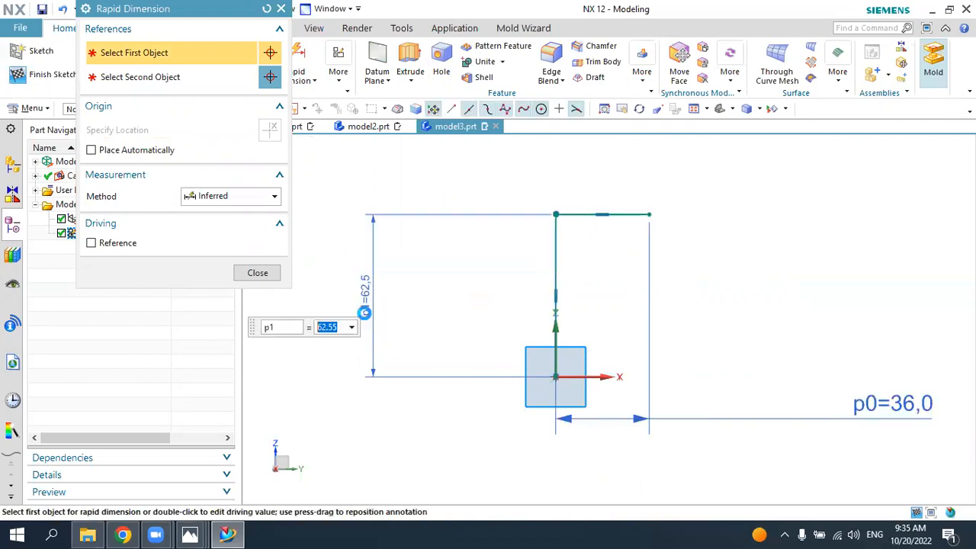
pyautogui.press('Escape')
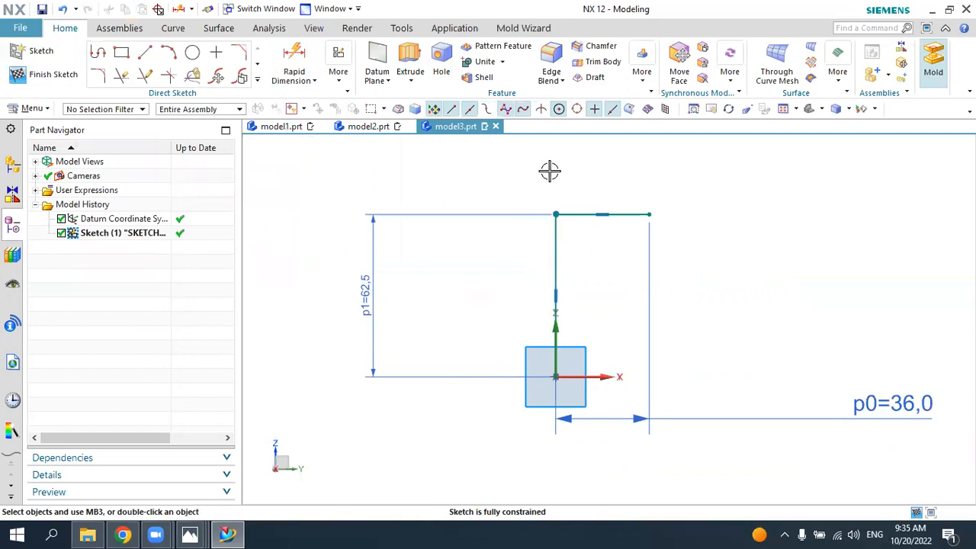
# Step: Fillet the corner between the vertical and horizontal lines with a 20 mm radius and finish the sketch
pyautogui.click(99, 77)
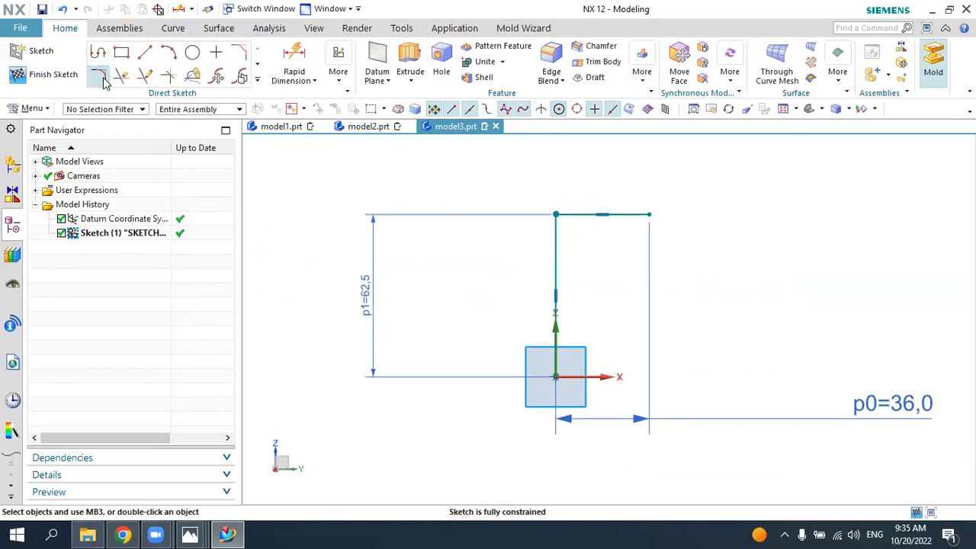
pyautogui.click(570, 216)
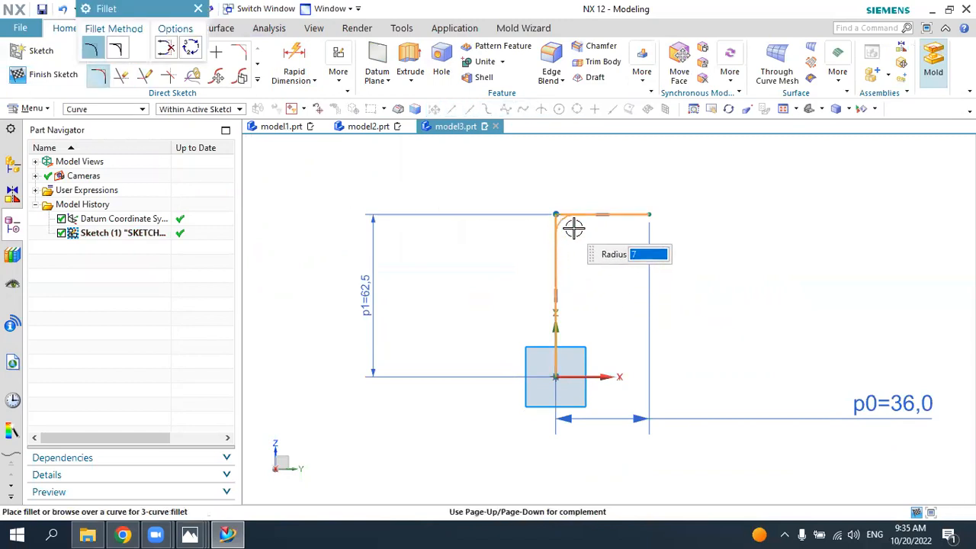
pyautogui.write('20')
pyautogui.press('Return')
pyautogui.press('Escape')
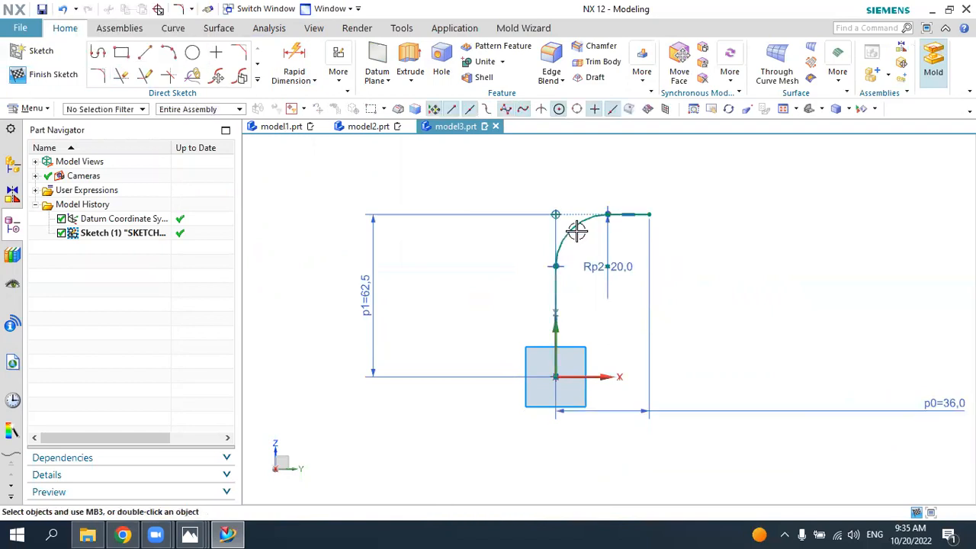
pyautogui.click(24, 79)
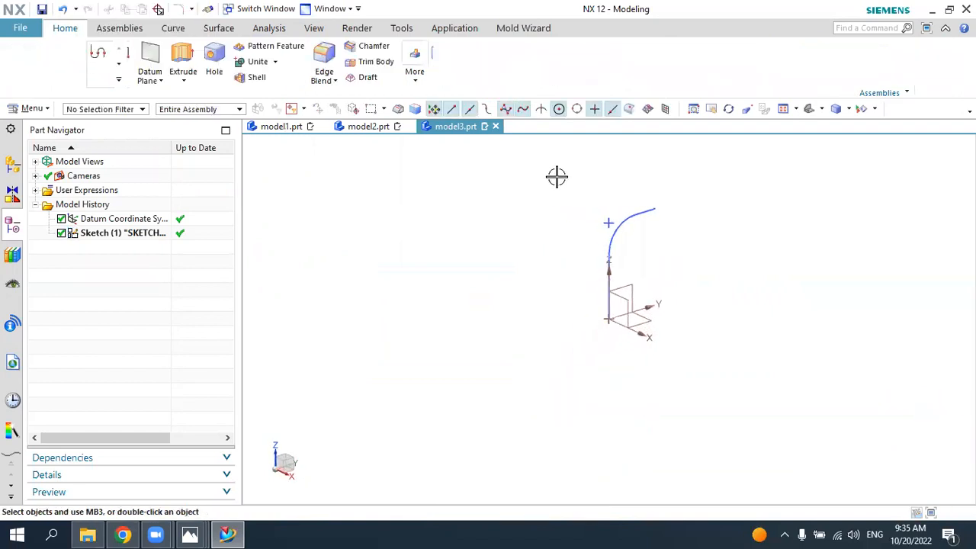
# Step: Check the 4.png drawing in Photos, return to NX and create a sketch on the XZ datum plane
pyautogui.click(227, 534)
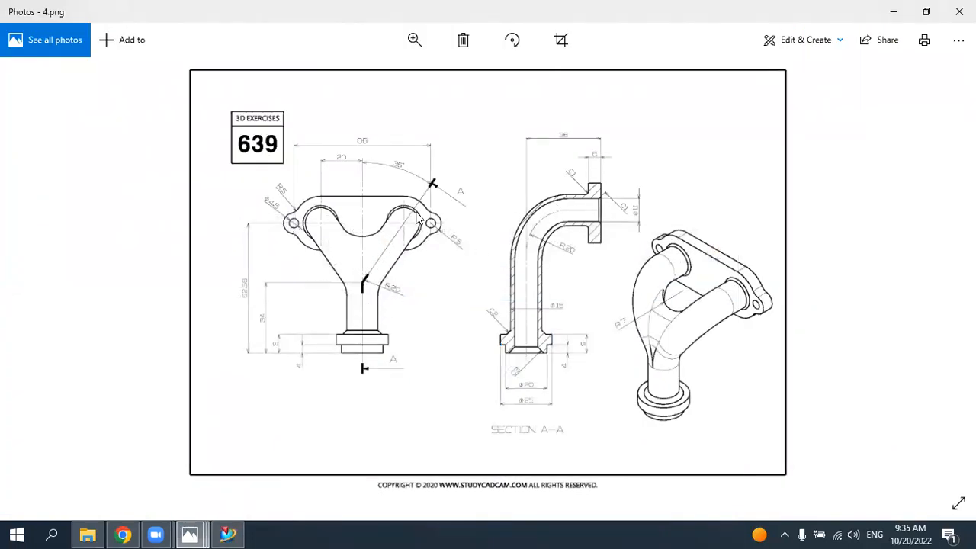
pyautogui.click(228, 534)
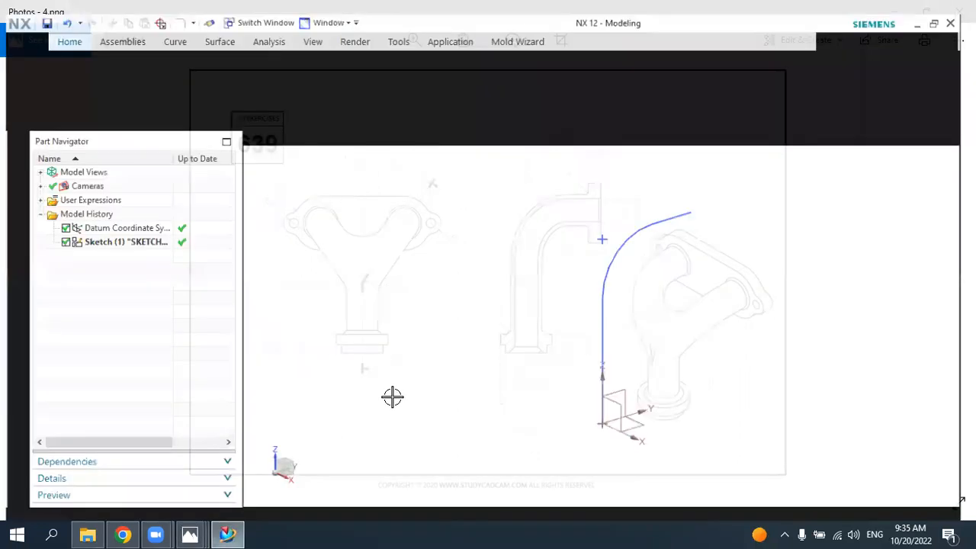
pyautogui.click(28, 62)
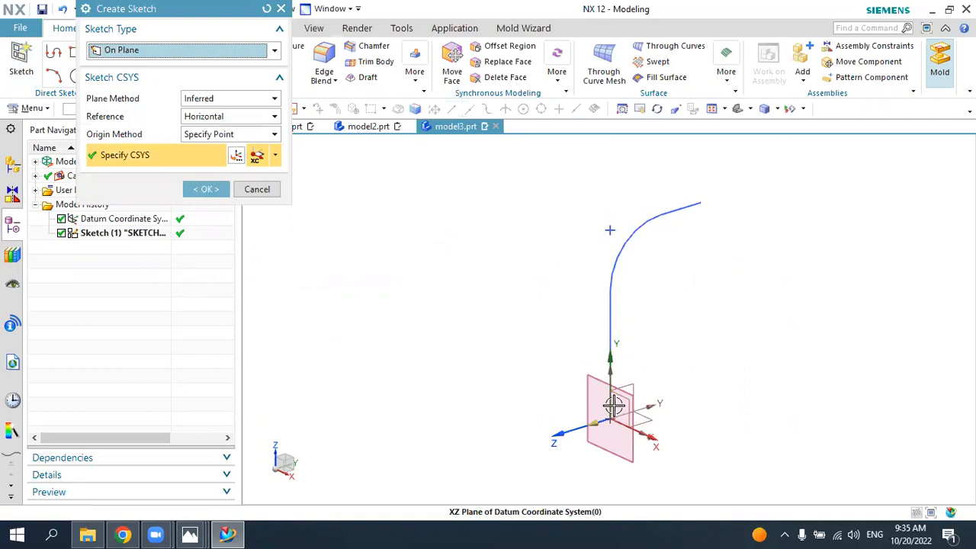
pyautogui.click(615, 403)
pyautogui.click(208, 190)
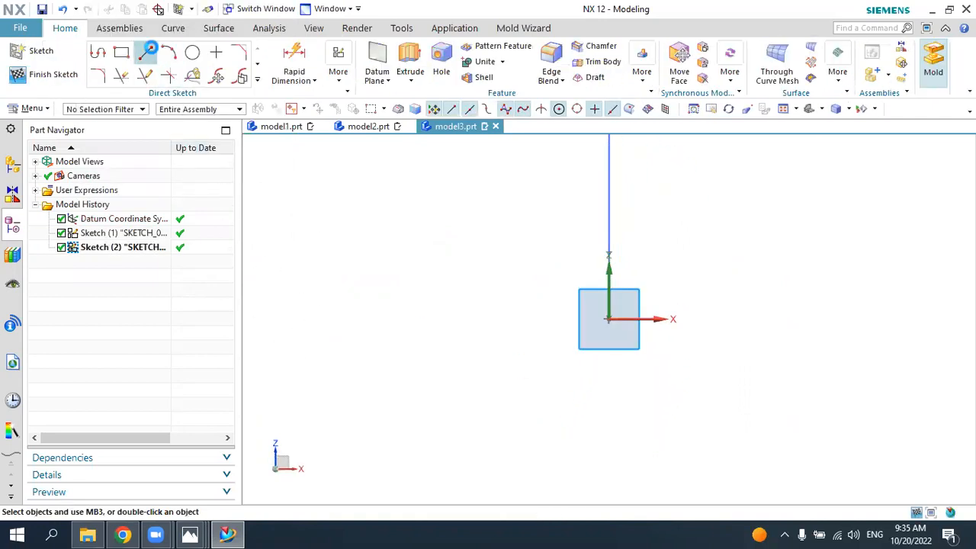
# Step: Sketch a vertical line about 29 mm long straight up from the sketch origin
pyautogui.click(145, 52)
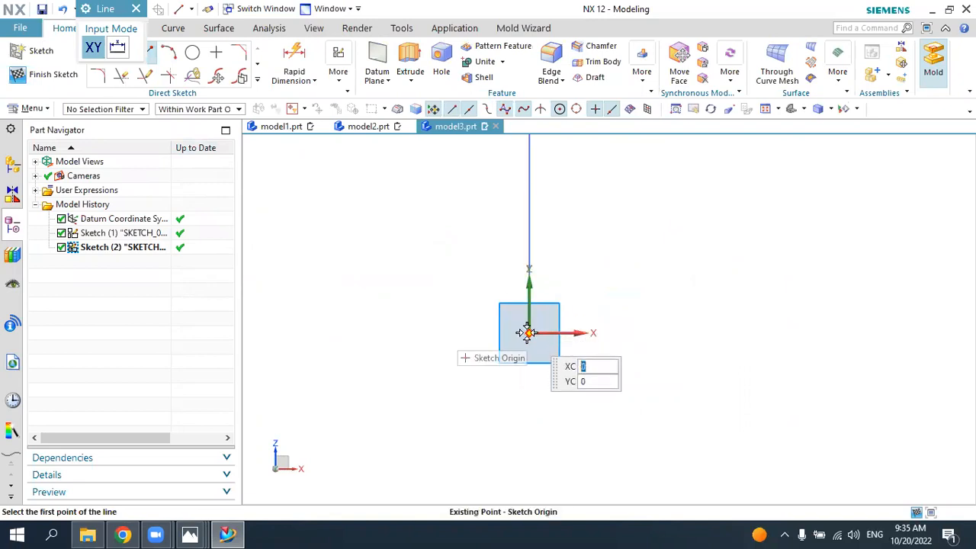
pyautogui.click(529, 332)
pyautogui.click(529, 238)
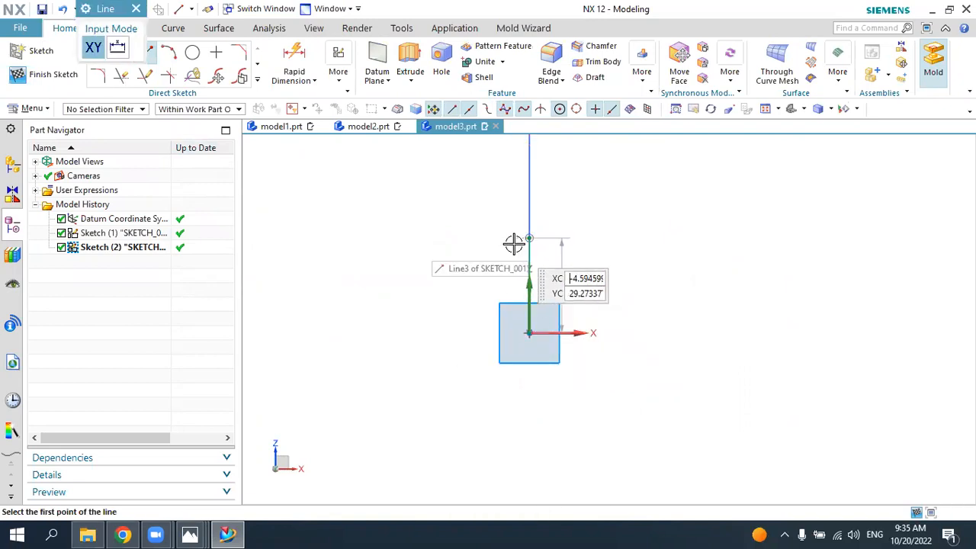
# Step: Check the 4.png drawing, return to NX and sketch a line about 43 mm long slanting up-left from the vertical line's upper end
pyautogui.click(234, 533)
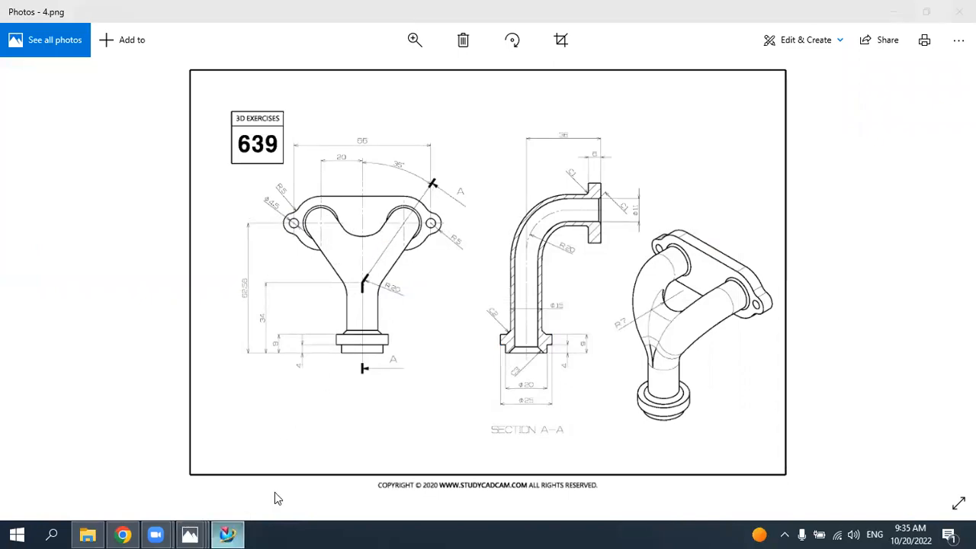
pyautogui.click(227, 533)
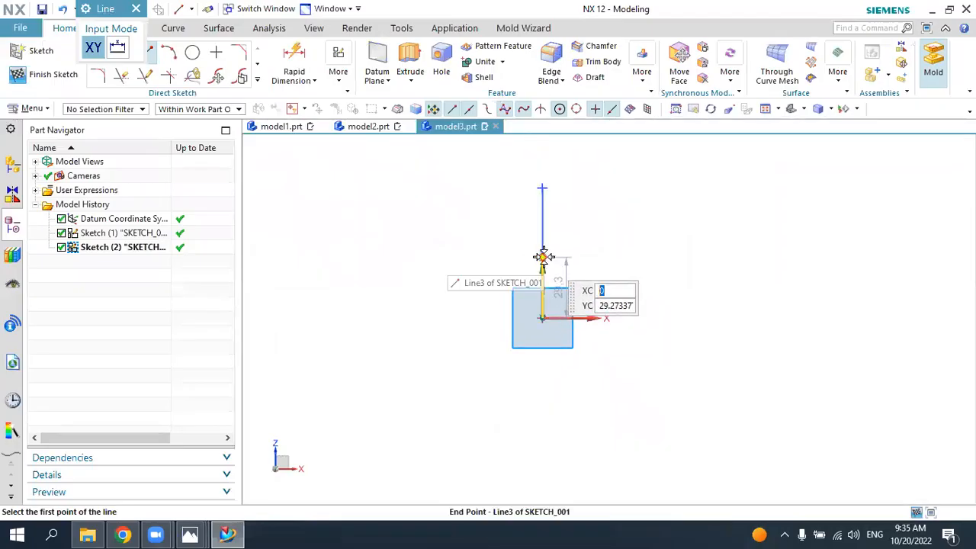
pyautogui.click(542, 259)
pyautogui.click(479, 196)
pyautogui.press('Escape')
pyautogui.scroll(1, 582, 227)
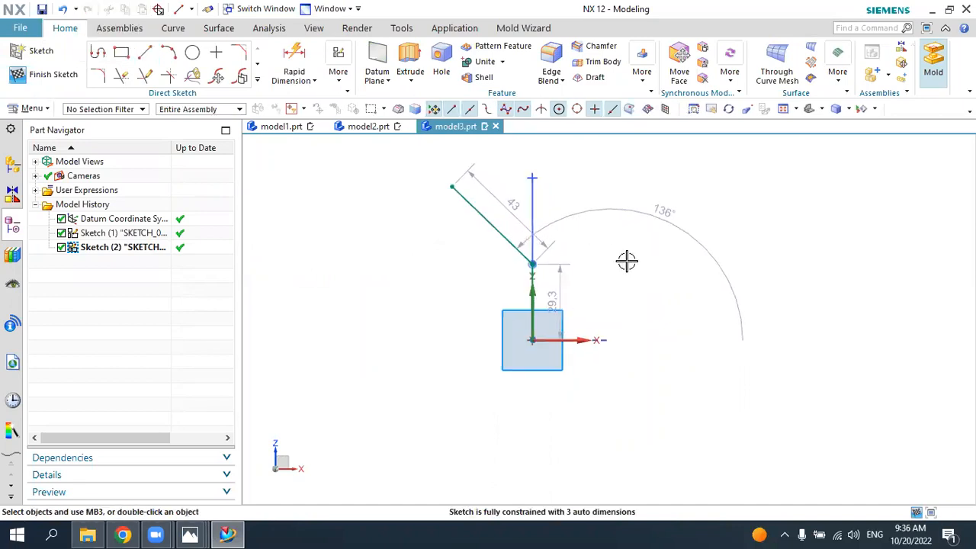
# Step: Check the 4.png drawing, return to NX and dimension the vertical line's height from the origin as 34 mm
pyautogui.click(228, 534)
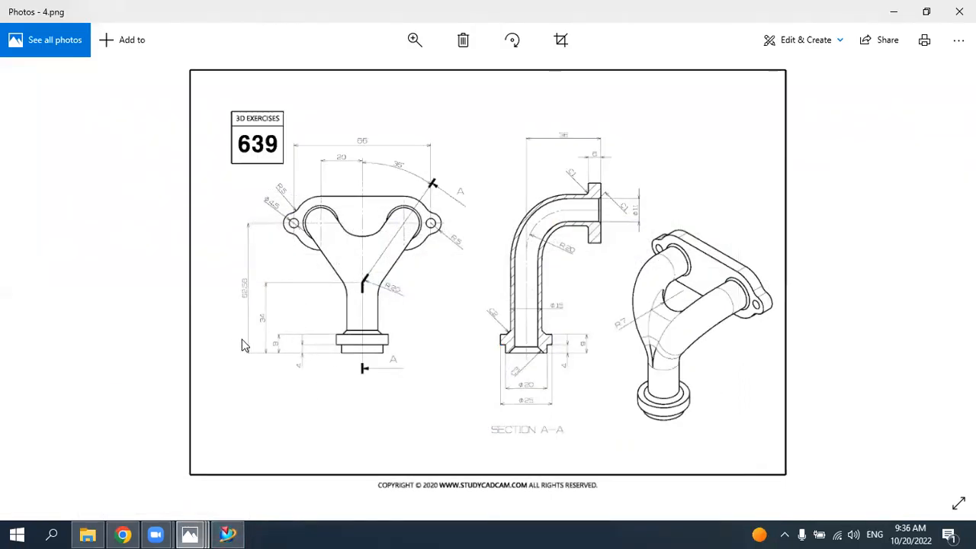
pyautogui.click(235, 530)
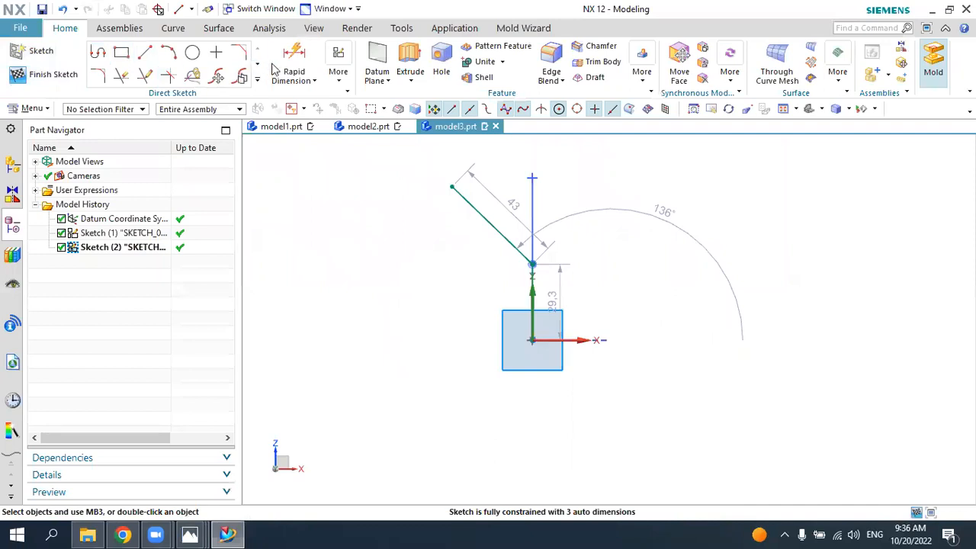
pyautogui.click(294, 58)
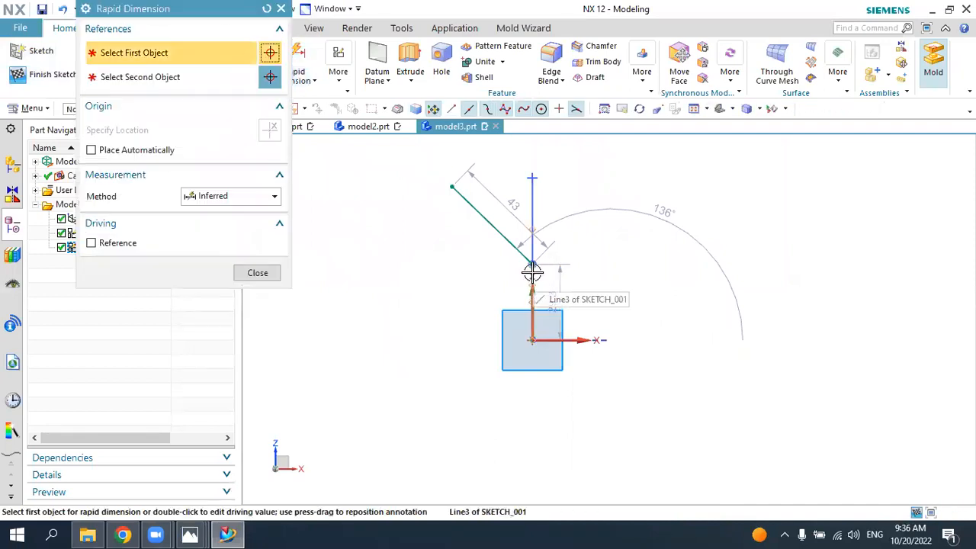
pyautogui.click(531, 265)
pyautogui.click(531, 344)
pyautogui.click(408, 317)
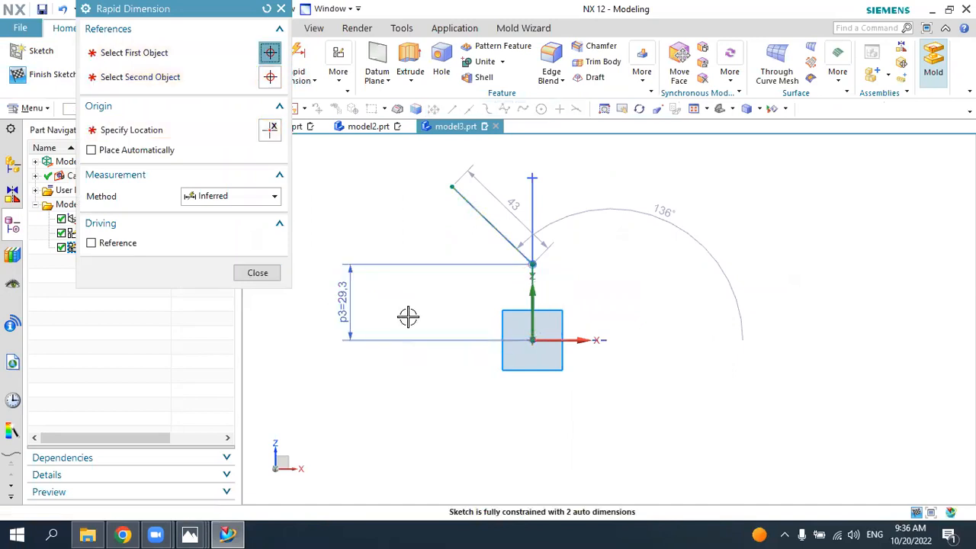
pyautogui.write('34')
pyautogui.press('Return')
pyautogui.press('Escape')
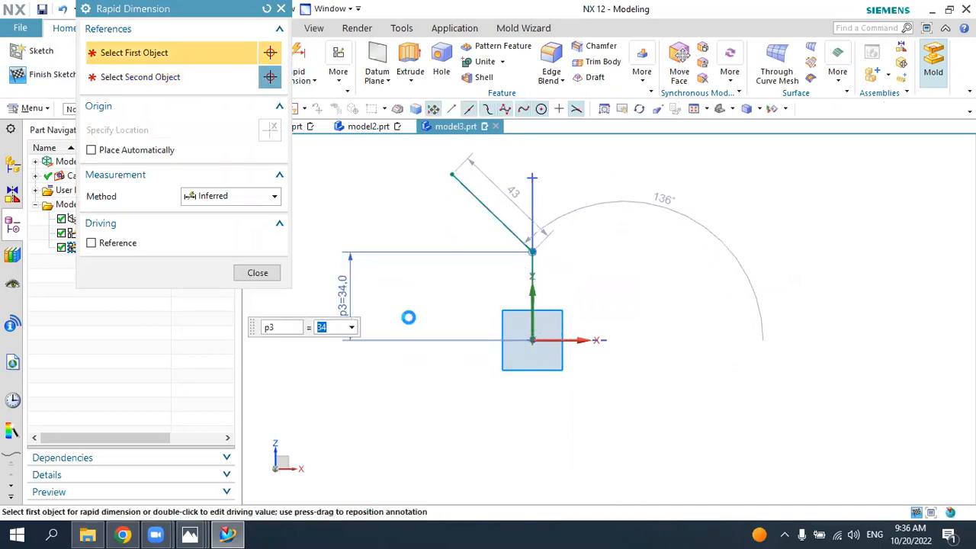
# Step: Dimension the vertical distance from the origin to the slanted line's upper end as 62.5 mm
pyautogui.click(296, 61)
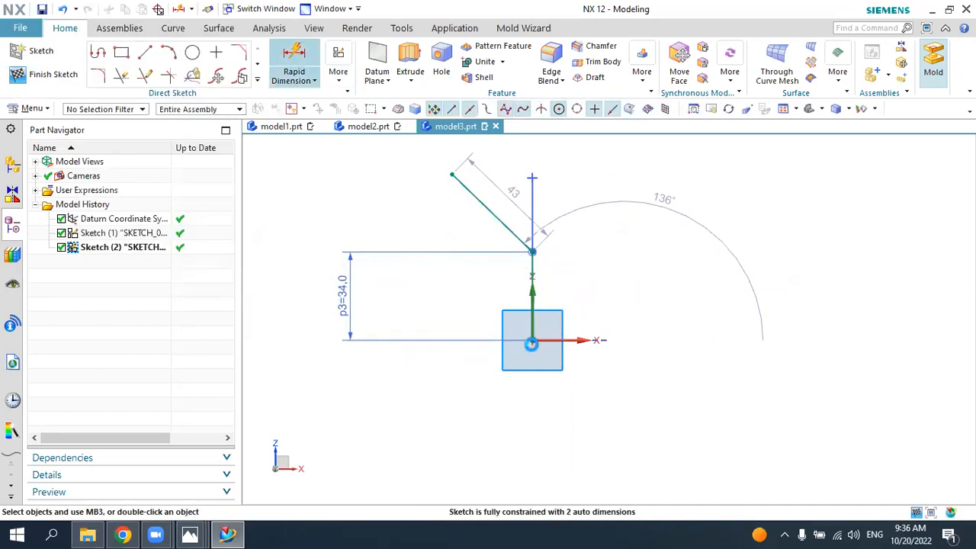
pyautogui.click(531, 341)
pyautogui.click(437, 185)
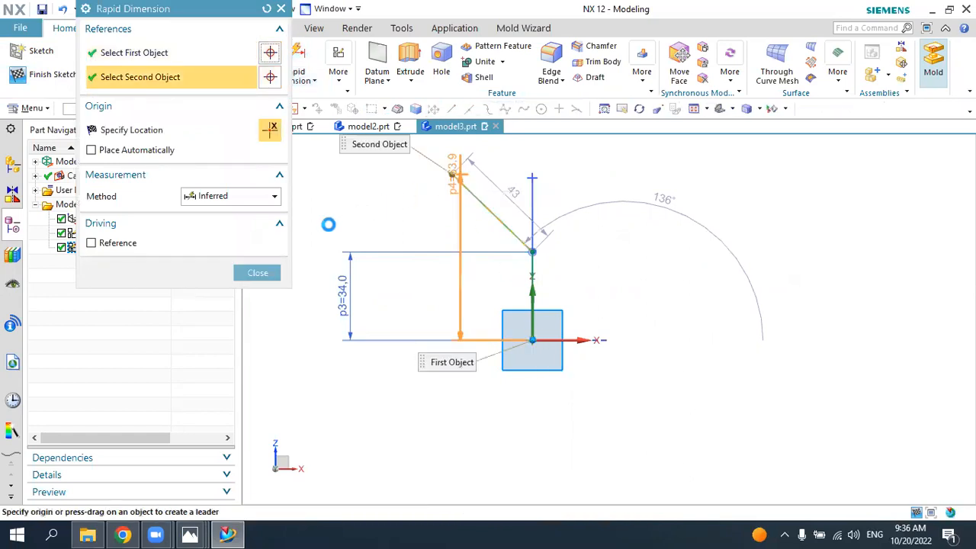
pyautogui.click(392, 213)
pyautogui.click(392, 213)
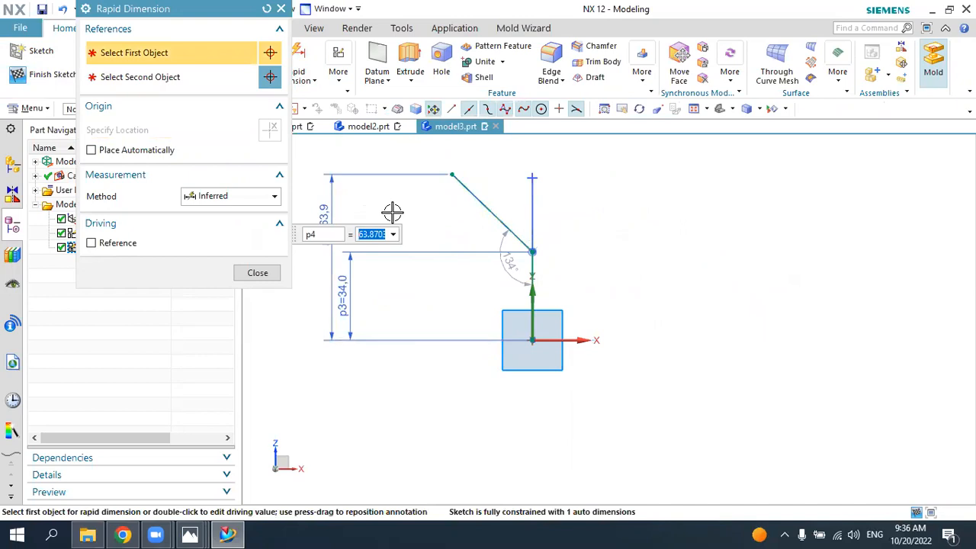
pyautogui.write('62.')
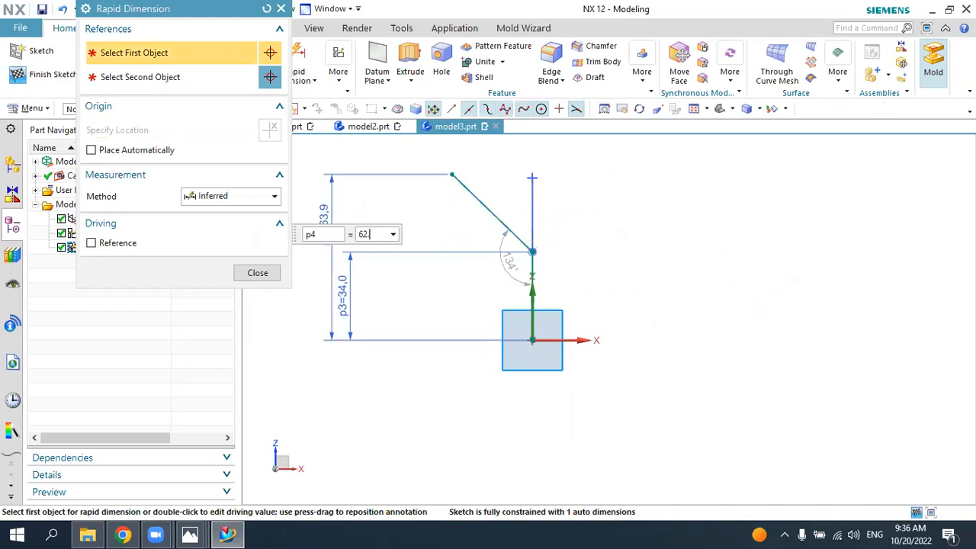
pyautogui.write('55')
pyautogui.press('Return')
pyautogui.press('Escape')
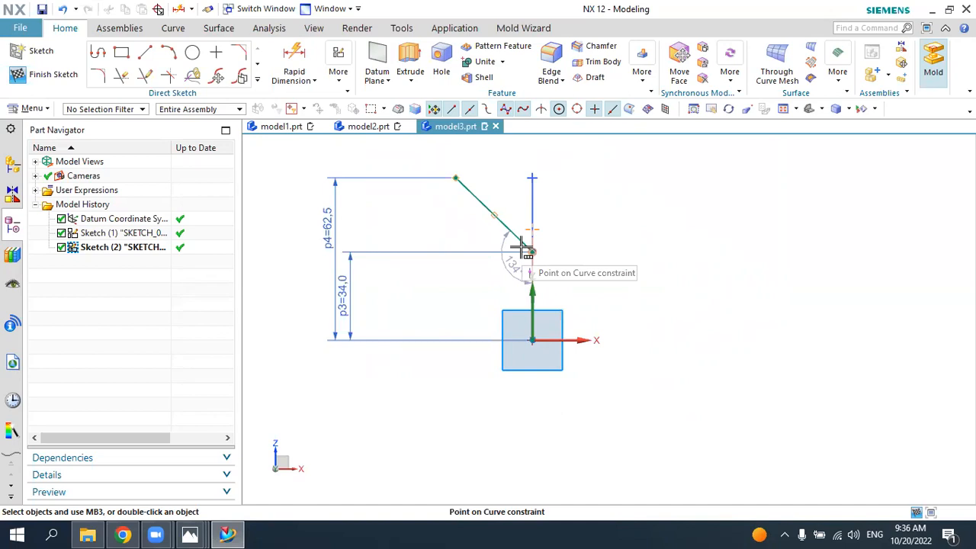
# Step: Check the 4.png drawing, return to NX and dimension the angle between the slanted line and the vertical line as 35°
pyautogui.click(229, 530)
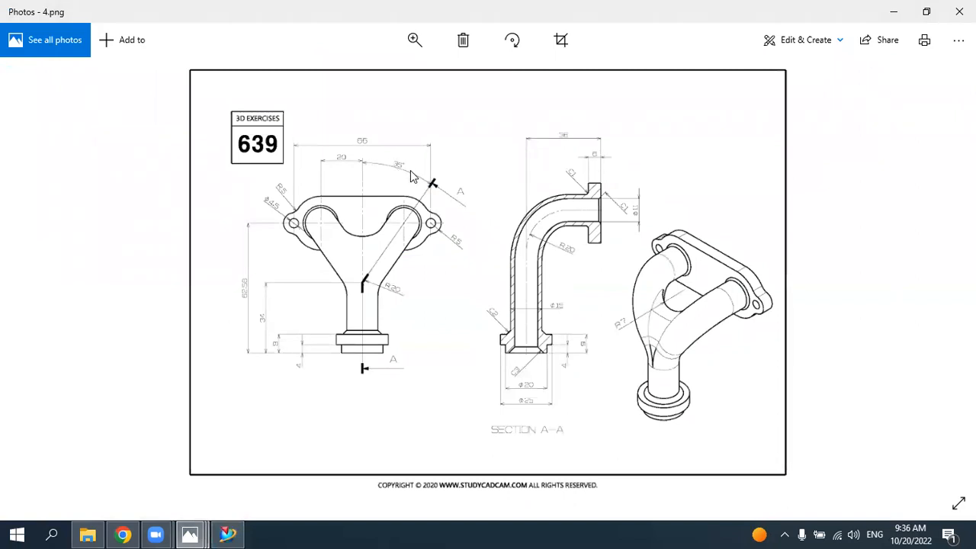
pyautogui.click(225, 531)
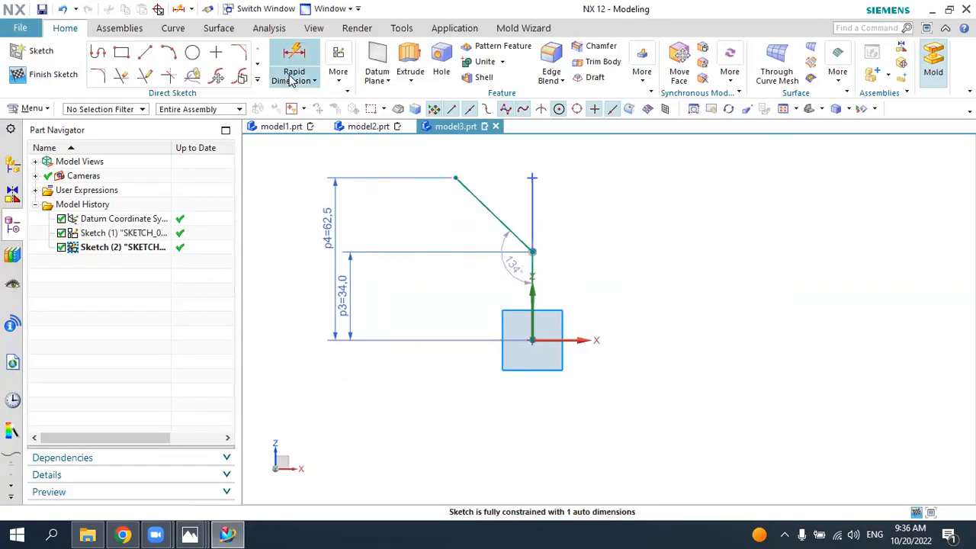
pyautogui.click(291, 81)
pyautogui.click(319, 148)
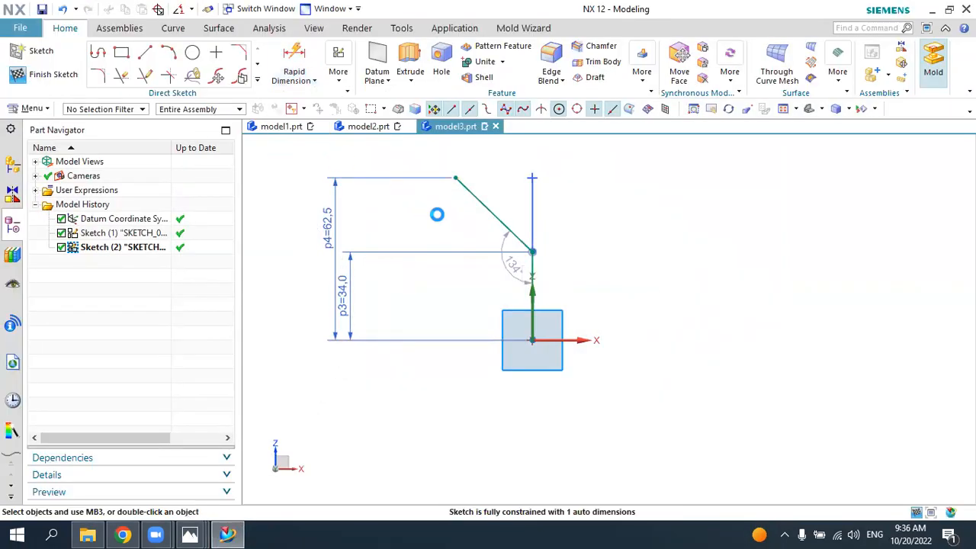
pyautogui.click(464, 187)
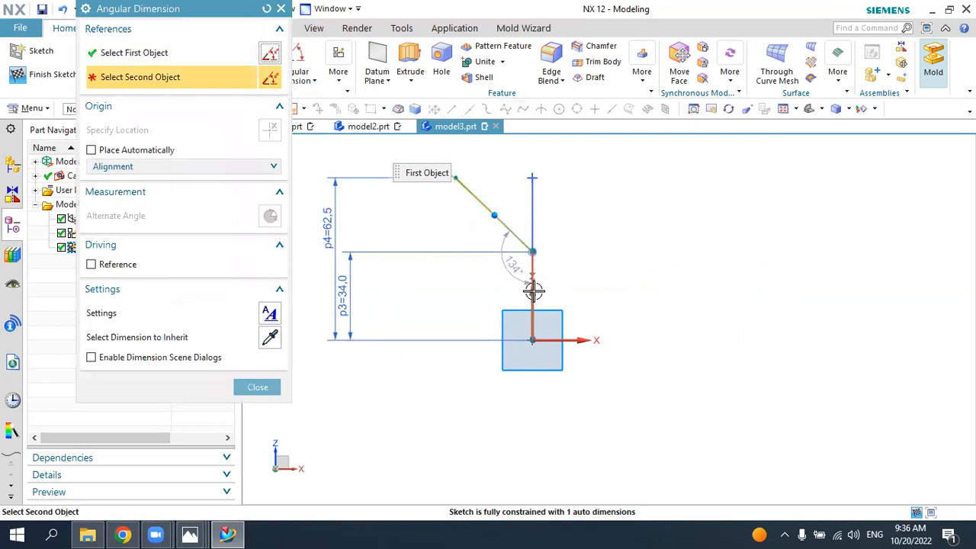
pyautogui.click(533, 292)
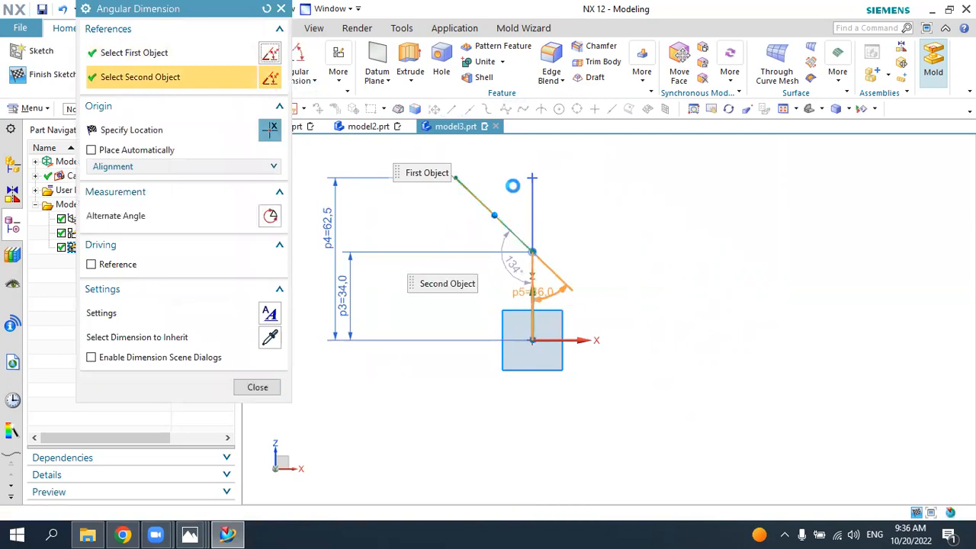
pyautogui.click(607, 164)
pyautogui.write('3')
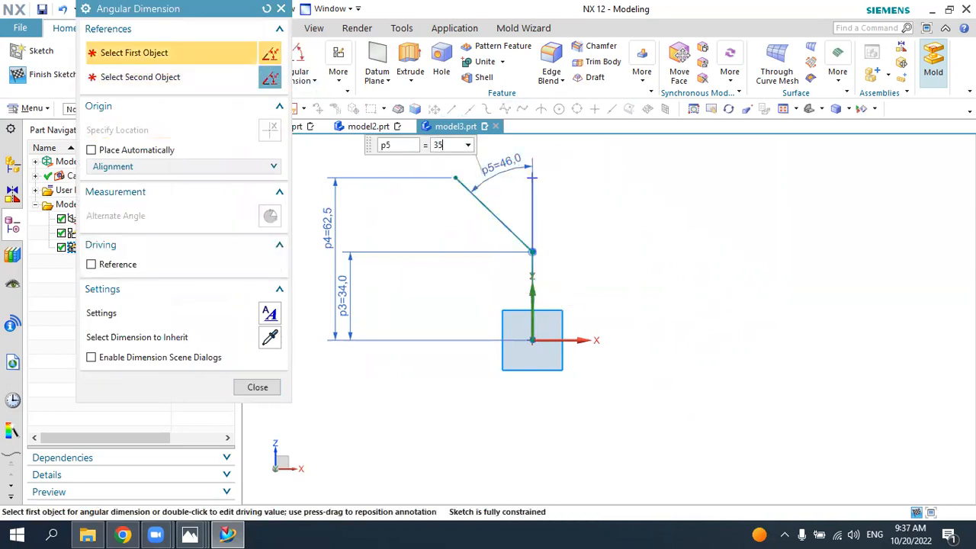
pyautogui.write('5')
pyautogui.press('Return')
pyautogui.press('Escape')
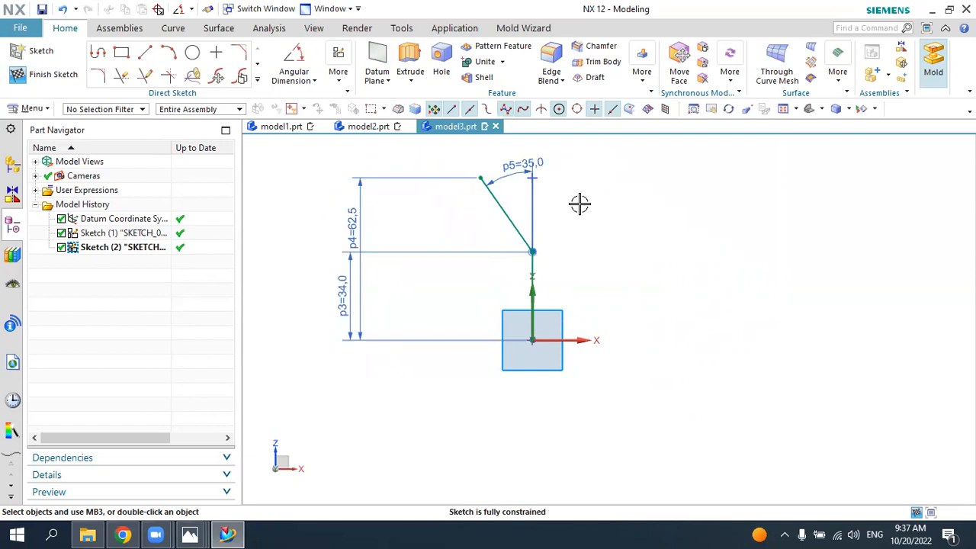
# Step: Fillet the corner between the slanted and vertical lines with a 20 mm radius and finish the sketch
pyautogui.scroll(4, 524, 273)
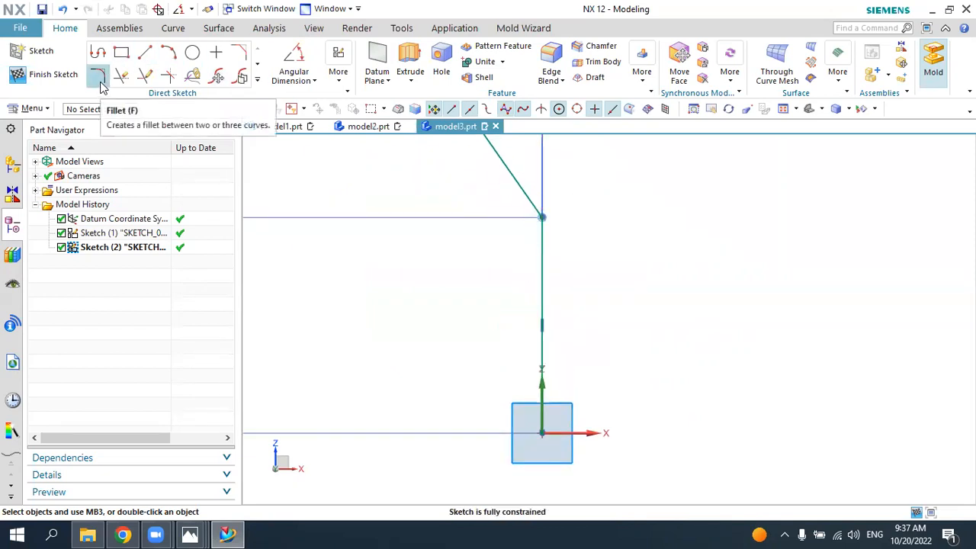
pyautogui.click(100, 83)
pyautogui.click(519, 189)
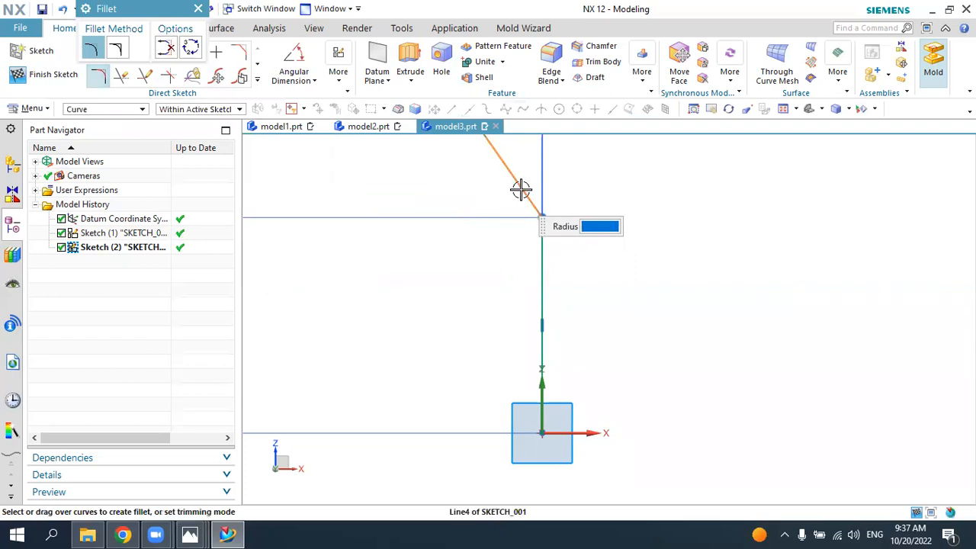
pyautogui.click(540, 245)
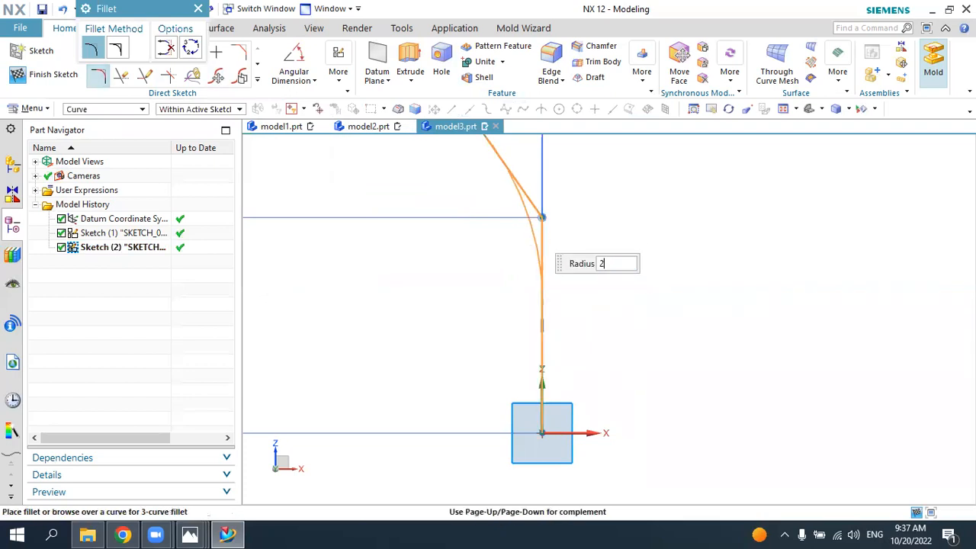
pyautogui.write('20')
pyautogui.press('Return')
pyautogui.press('Escape')
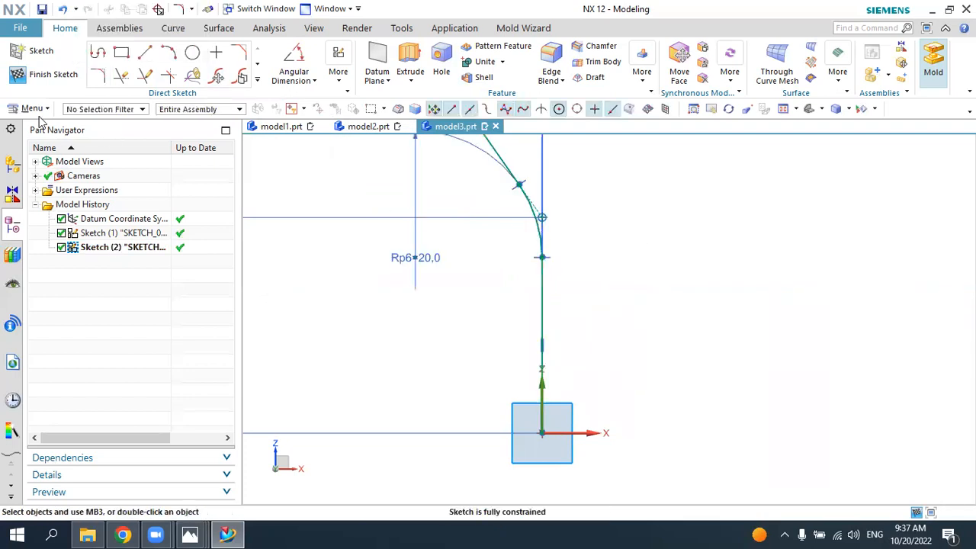
pyautogui.click(54, 80)
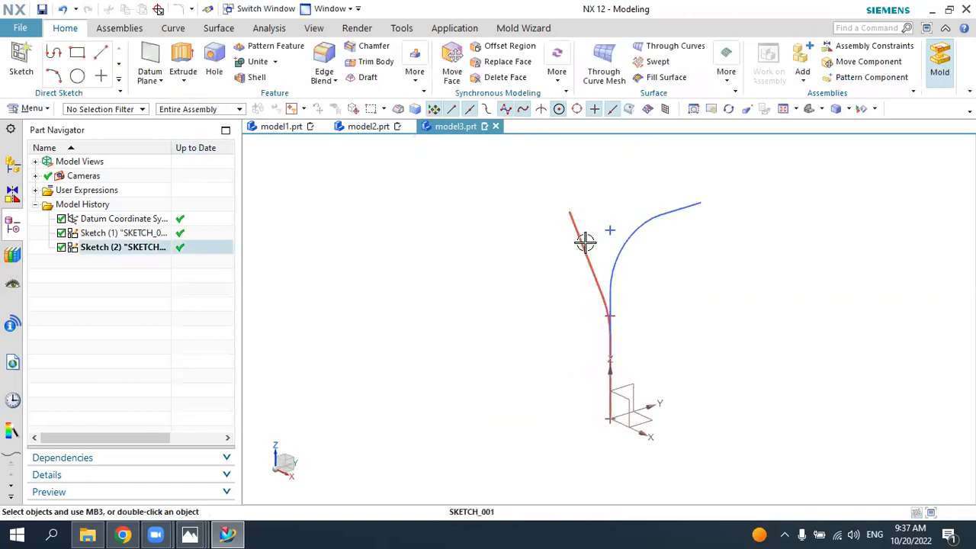
pyautogui.moveTo(699, 283)
pyautogui.mouseDown(button='middle')
pyautogui.moveTo(679, 287)
pyautogui.moveTo(709, 300)
pyautogui.moveTo(672, 309)
pyautogui.mouseUp(button='middle')
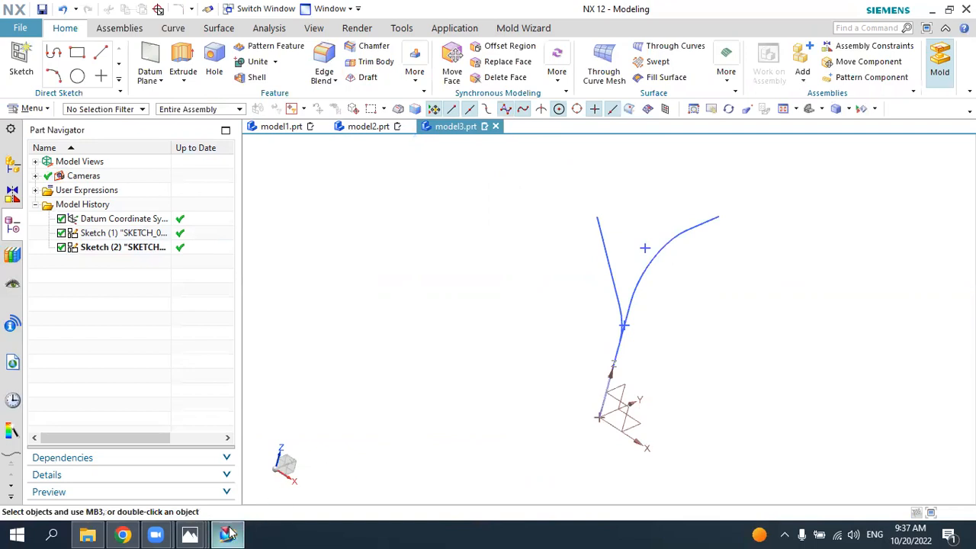
# Step: Check the 4.png drawing, return to NX and create a Combined Projection curve from the two sketches, both projected normal to their curve planes
pyautogui.click(190, 533)
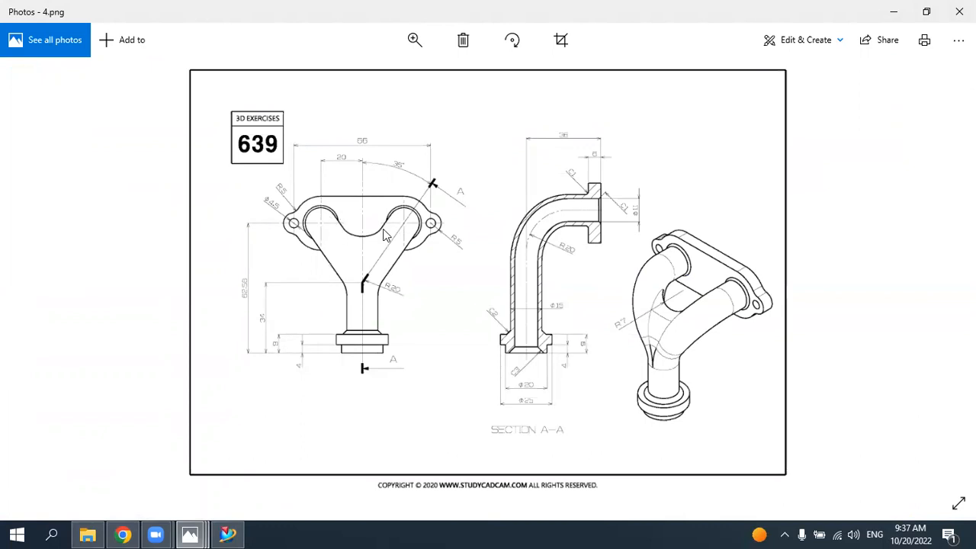
pyautogui.click(228, 534)
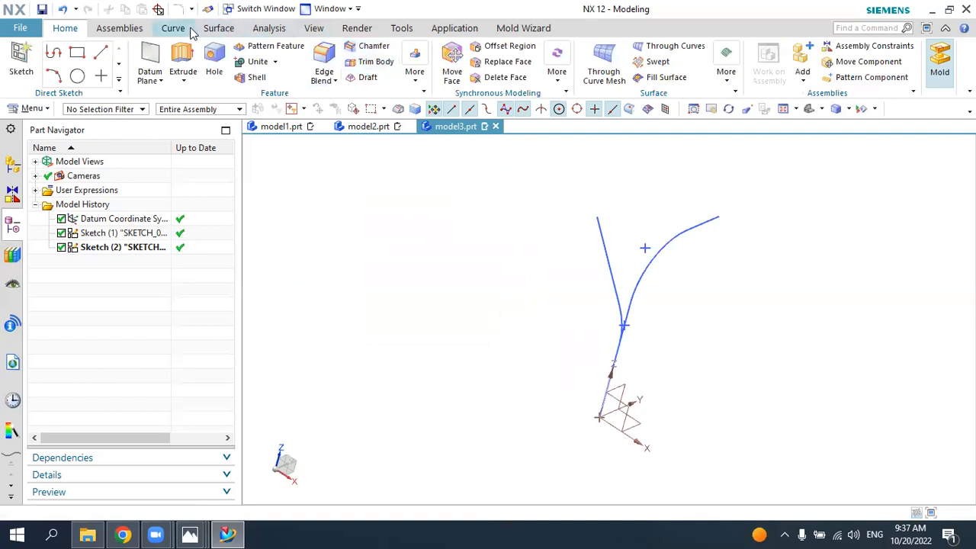
pyautogui.click(176, 29)
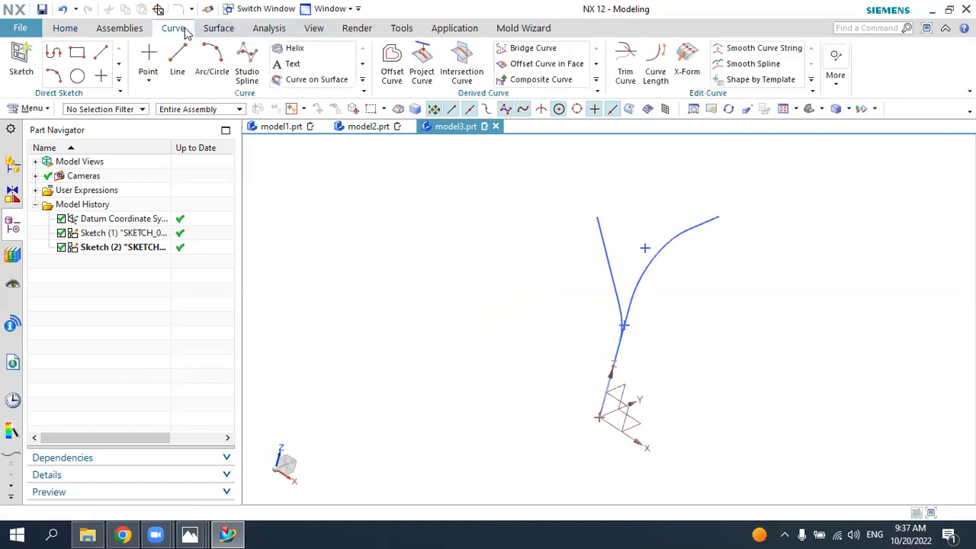
pyautogui.click(597, 85)
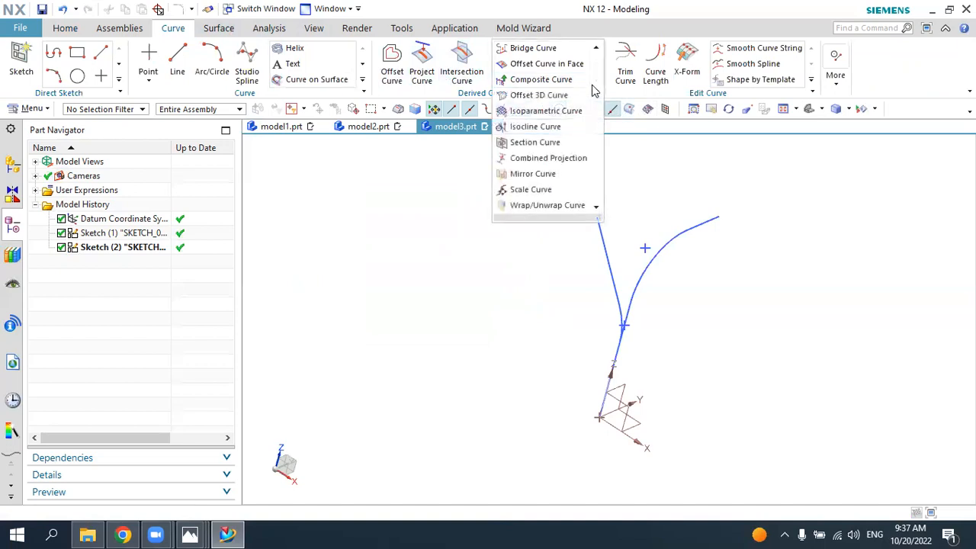
pyautogui.click(544, 161)
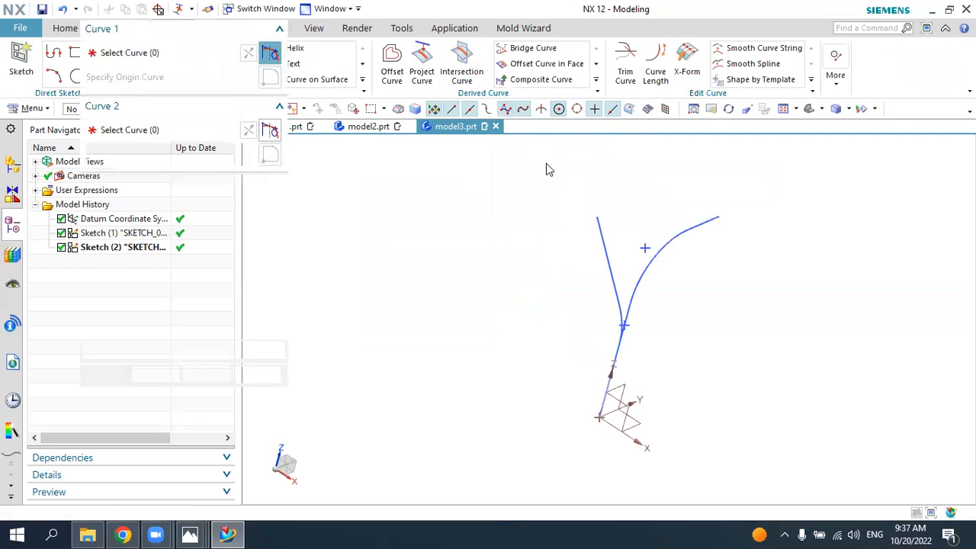
pyautogui.click(645, 282)
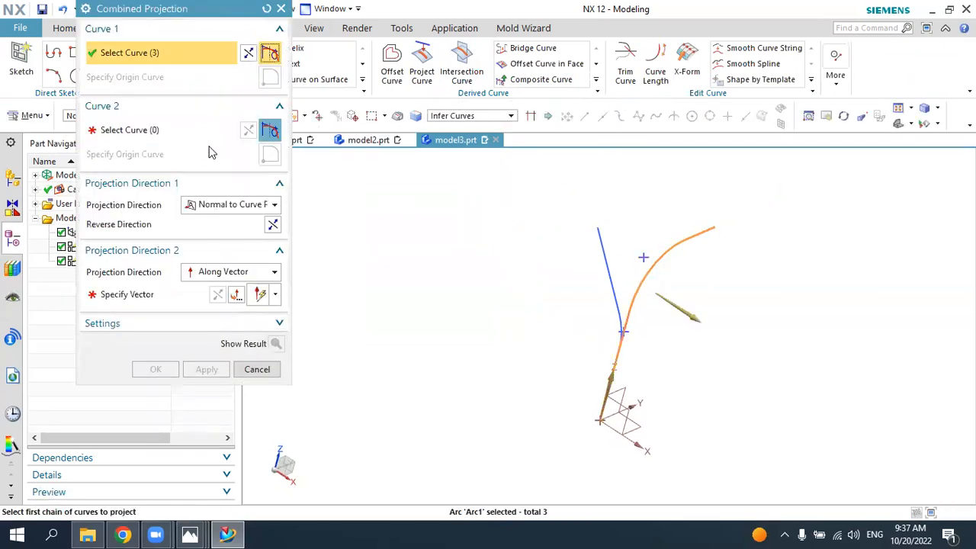
pyautogui.click(168, 136)
pyautogui.click(614, 273)
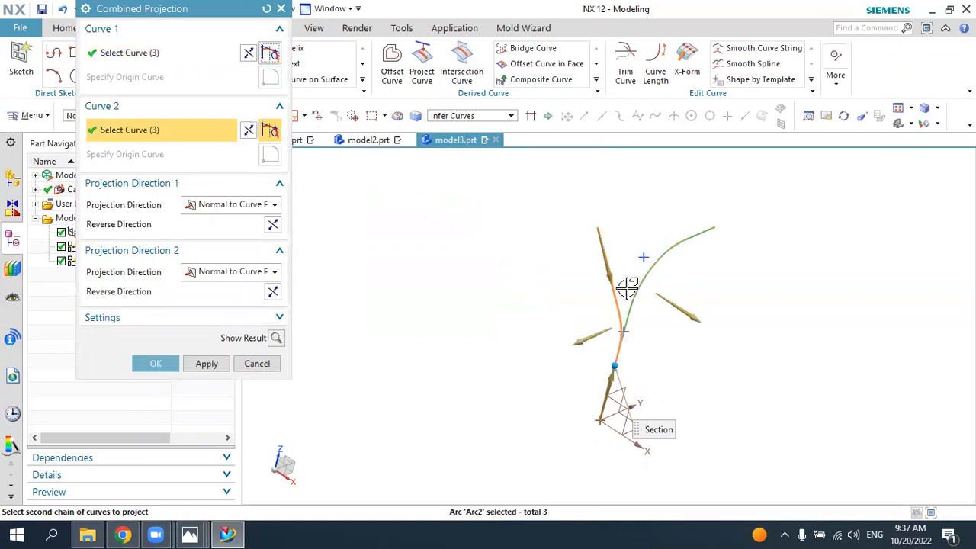
pyautogui.click(276, 338)
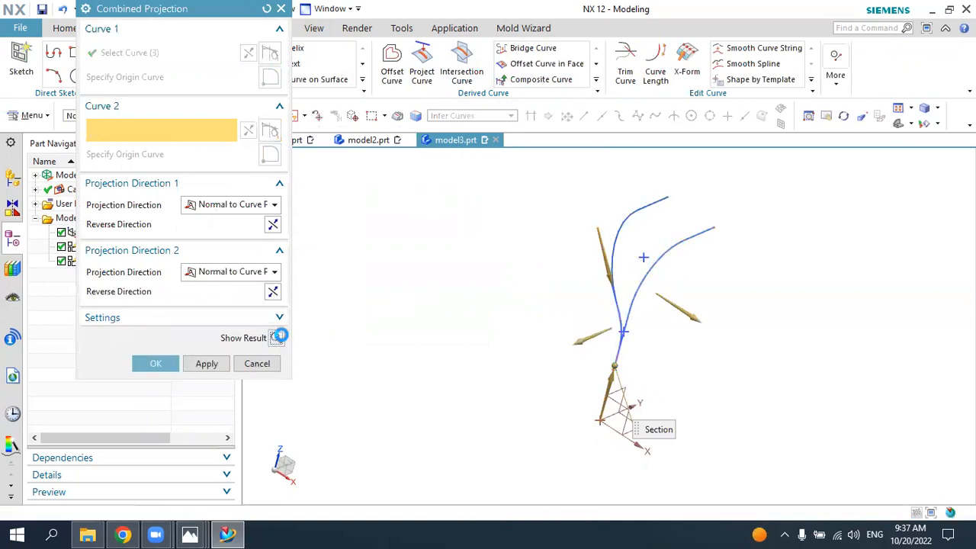
pyautogui.moveTo(750, 270); pyautogui.dragTo(665, 264, button='middle')
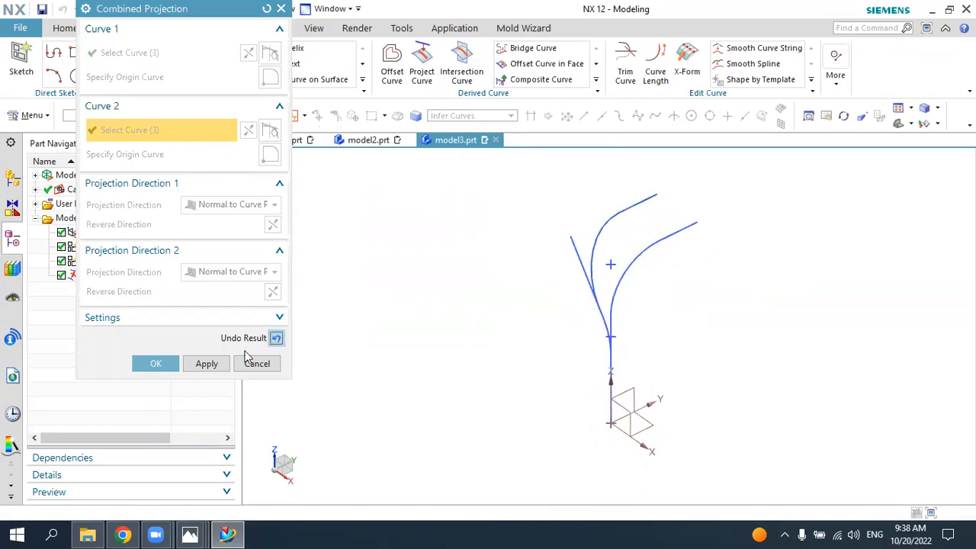
pyautogui.click(156, 363)
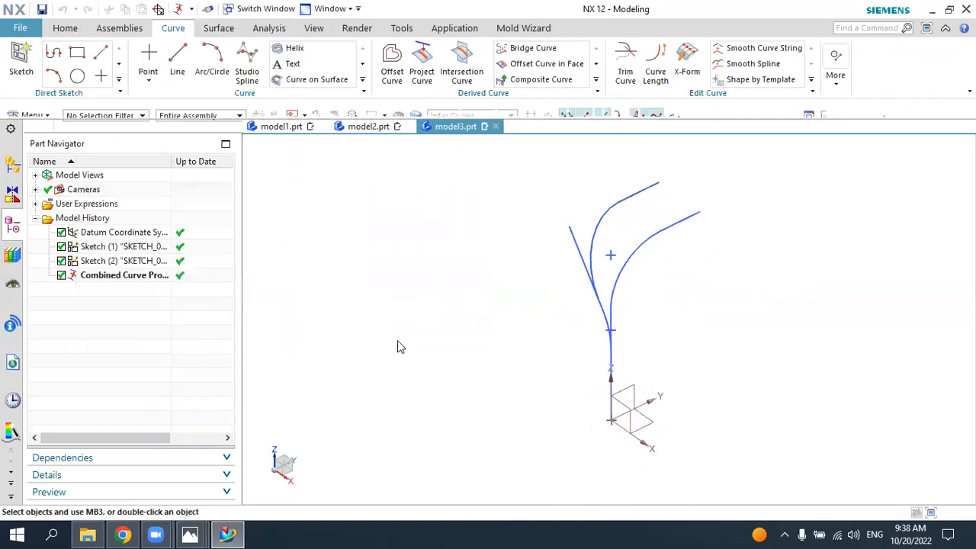
# Step: Hide both source sketches, leaving the combined projection curve displayed
pyautogui.click(566, 239)
pyautogui.click(680, 219)
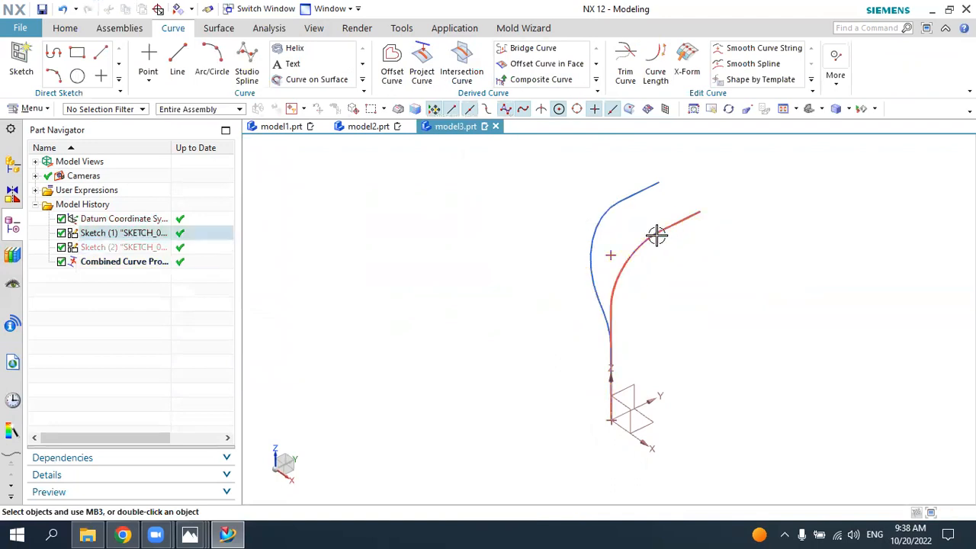
pyautogui.click(657, 236)
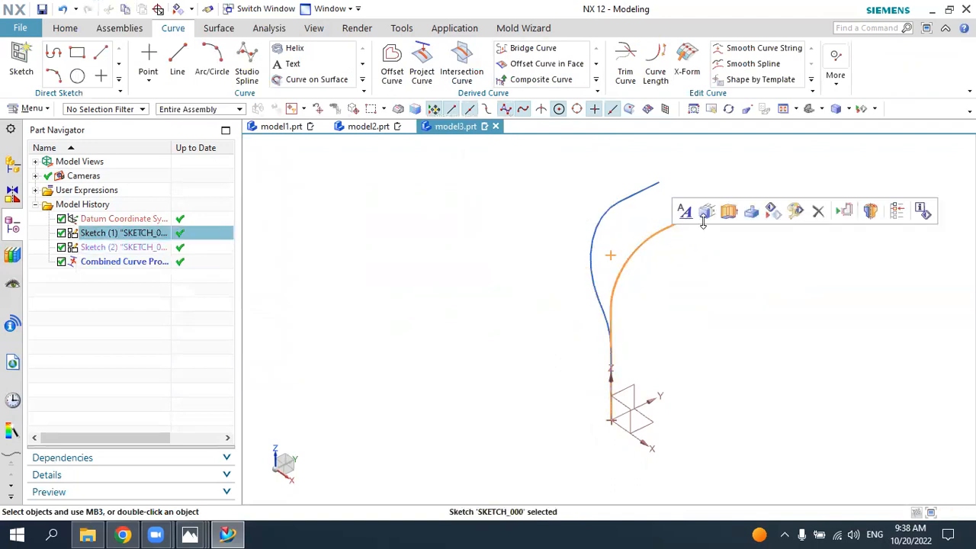
pyautogui.click(771, 213)
pyautogui.moveTo(715, 292); pyautogui.dragTo(752, 293, button='middle')
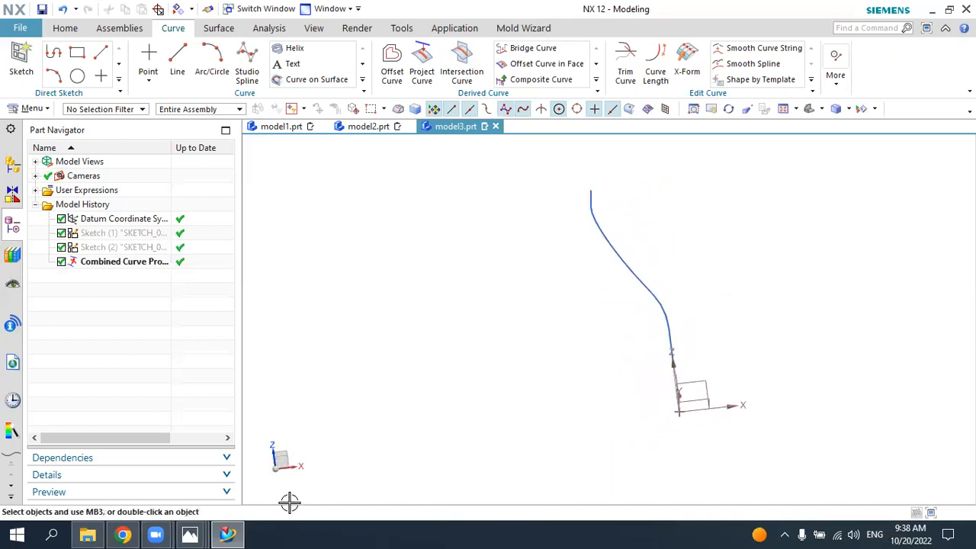
# Step: Check the 4.png drawing, return to NX and start the Tube command, consulting the drawing for the pipe diameters
pyautogui.click(226, 534)
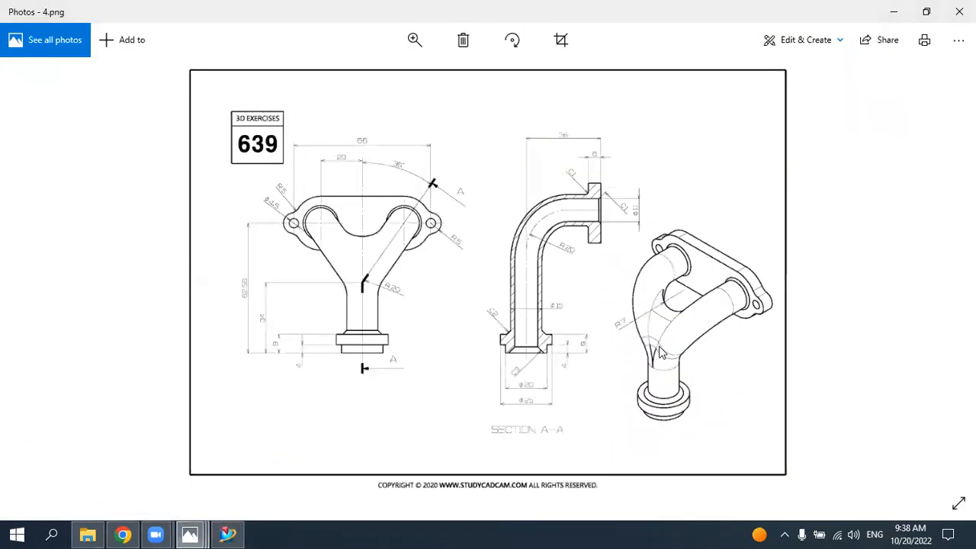
pyautogui.click(226, 534)
pyautogui.moveTo(656, 320)
pyautogui.mouseDown(button='middle')
pyautogui.moveTo(612, 305)
pyautogui.moveTo(654, 320)
pyautogui.mouseUp(button='middle')
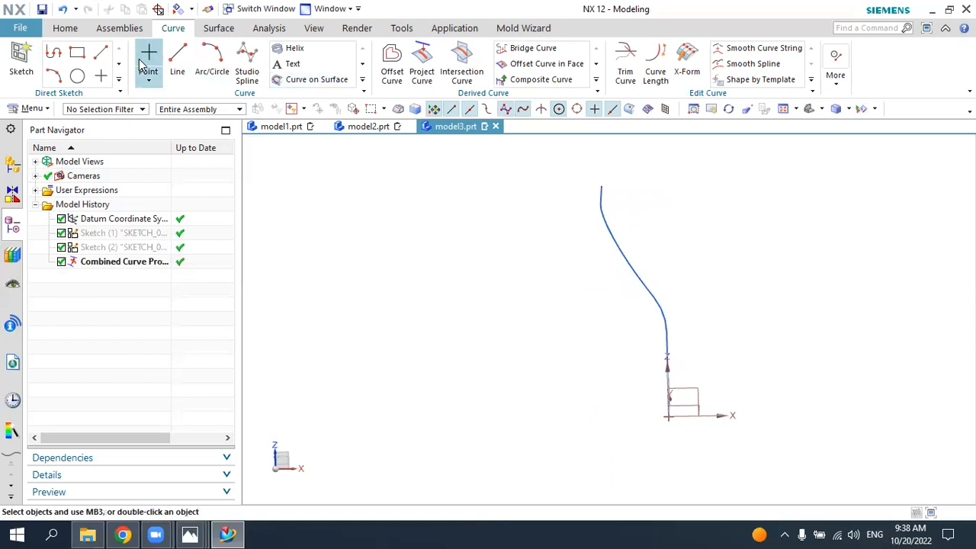
pyautogui.click(66, 29)
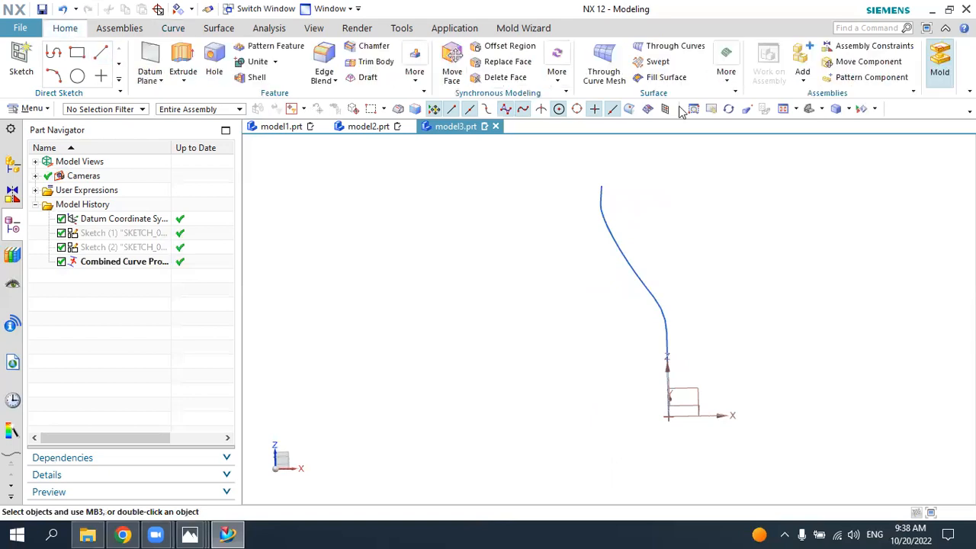
pyautogui.click(726, 76)
pyautogui.click(765, 122)
pyautogui.click(192, 534)
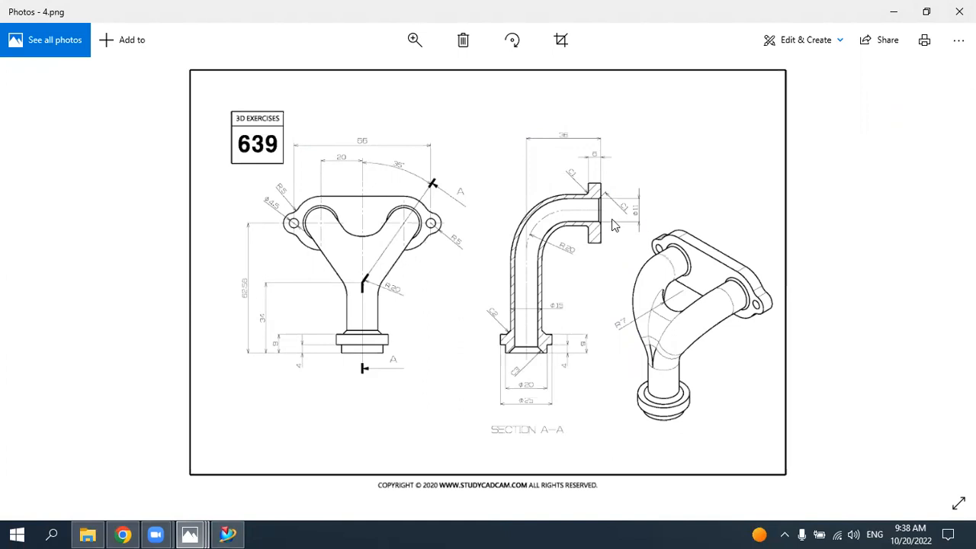
pyautogui.click(227, 534)
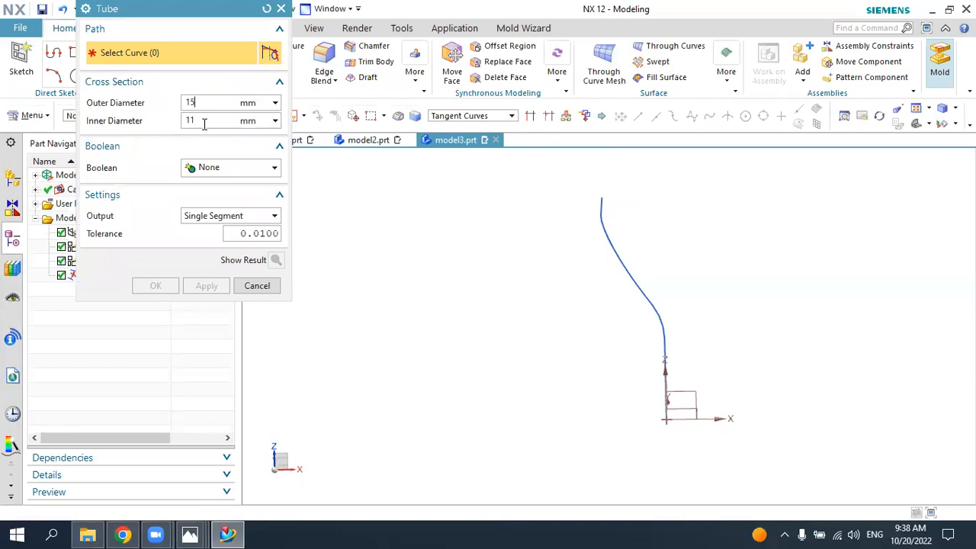
# Step: Create a tube with 15 mm outer and 11 mm inner diameter along the full combined projected curve
pyautogui.click(602, 216)
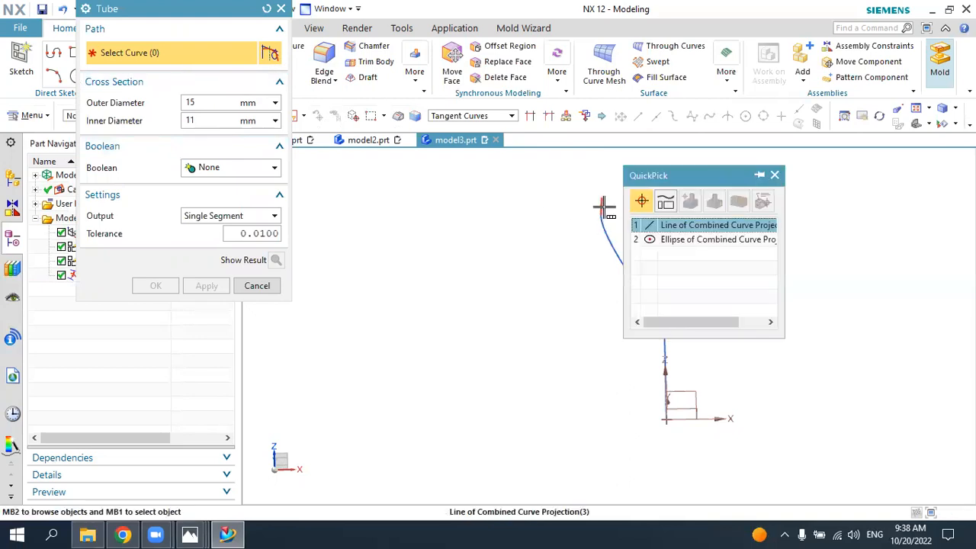
pyautogui.click(658, 219)
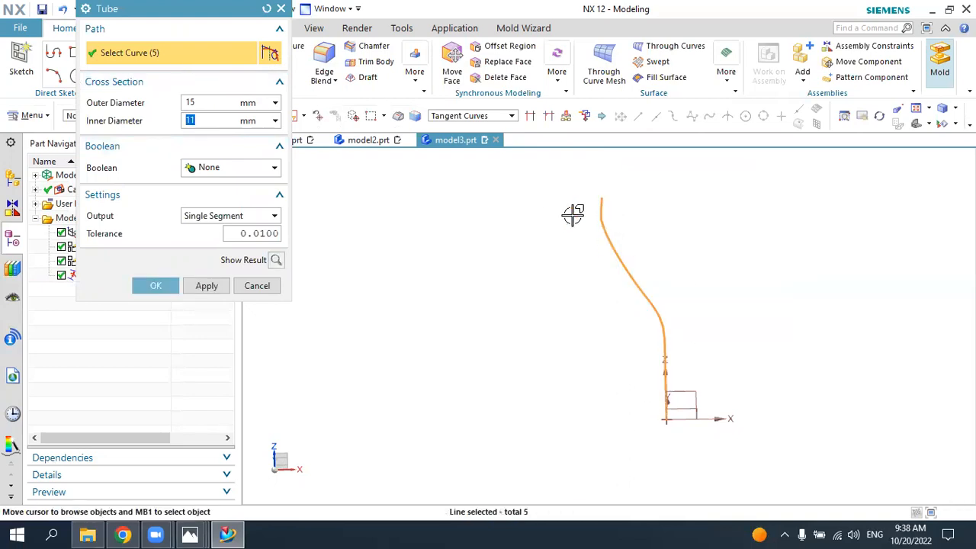
pyautogui.click(156, 285)
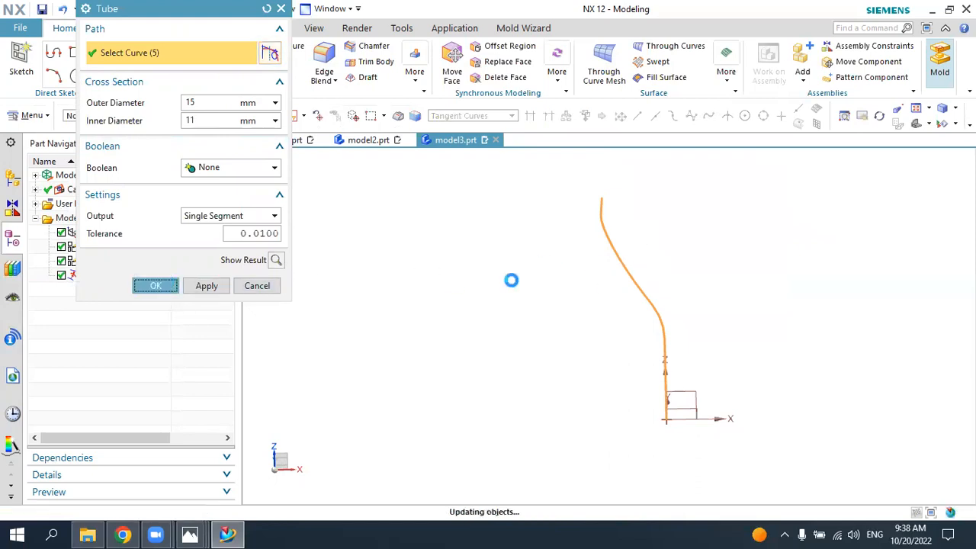
pyautogui.moveTo(618, 282); pyautogui.dragTo(649, 267, button='middle')
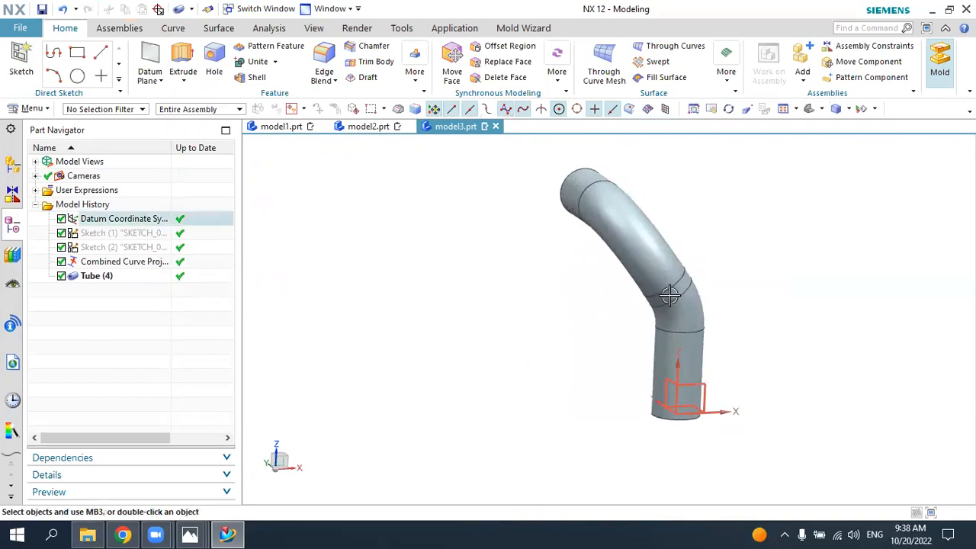
# Step: Check the reference drawing, then mirror the tube feature about the vertical YZ datum plane to form the second branch
pyautogui.click(242, 528)
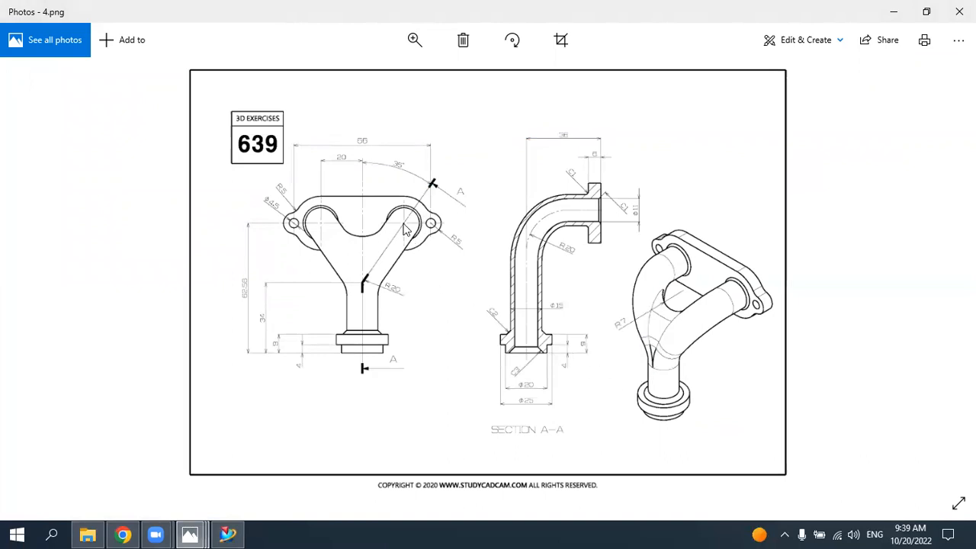
pyautogui.click(228, 534)
pyautogui.moveTo(740, 333); pyautogui.dragTo(580, 197, button='middle')
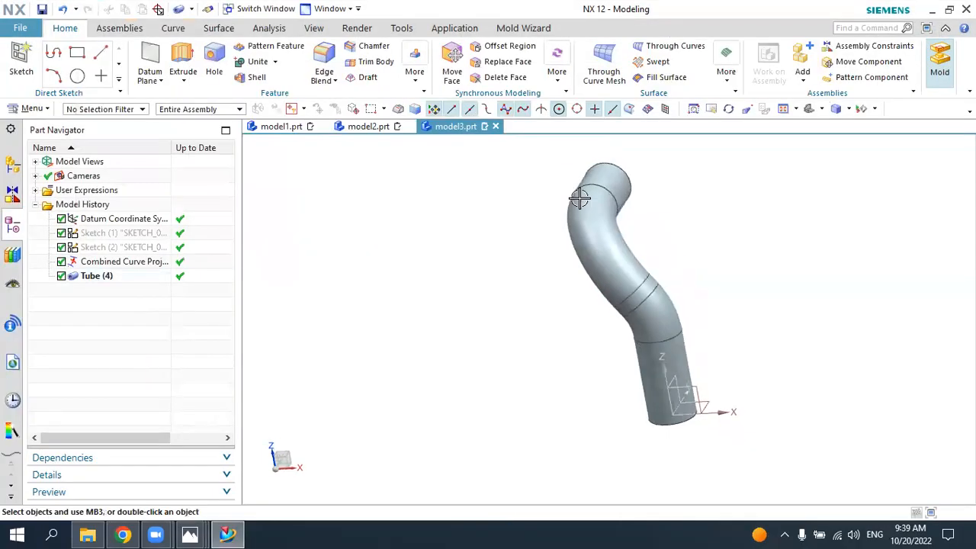
pyautogui.click(415, 85)
pyautogui.click(431, 111)
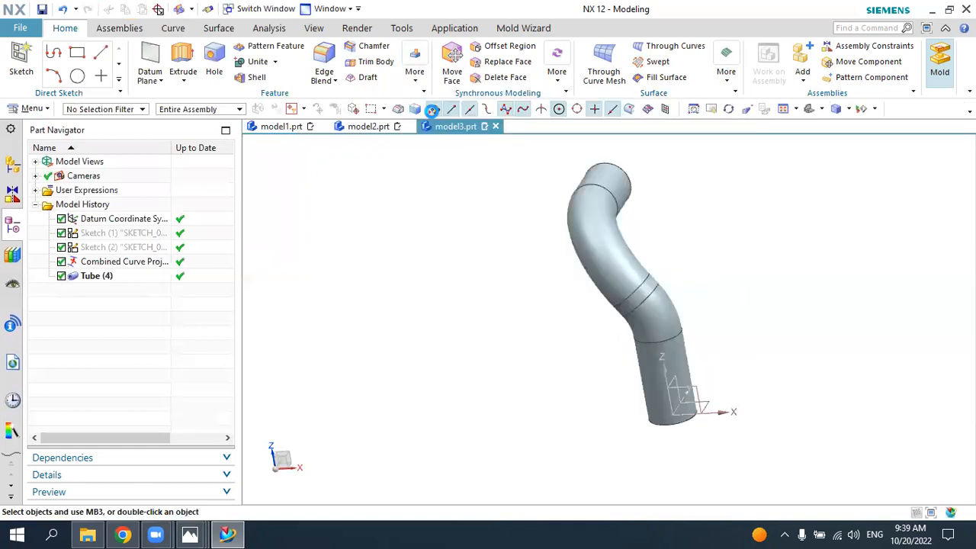
pyautogui.click(585, 209)
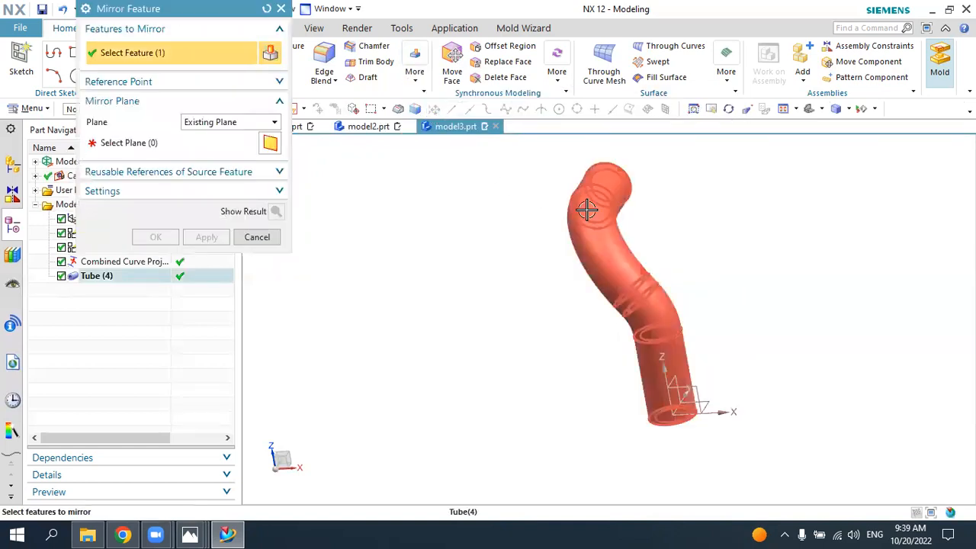
pyautogui.click(156, 142)
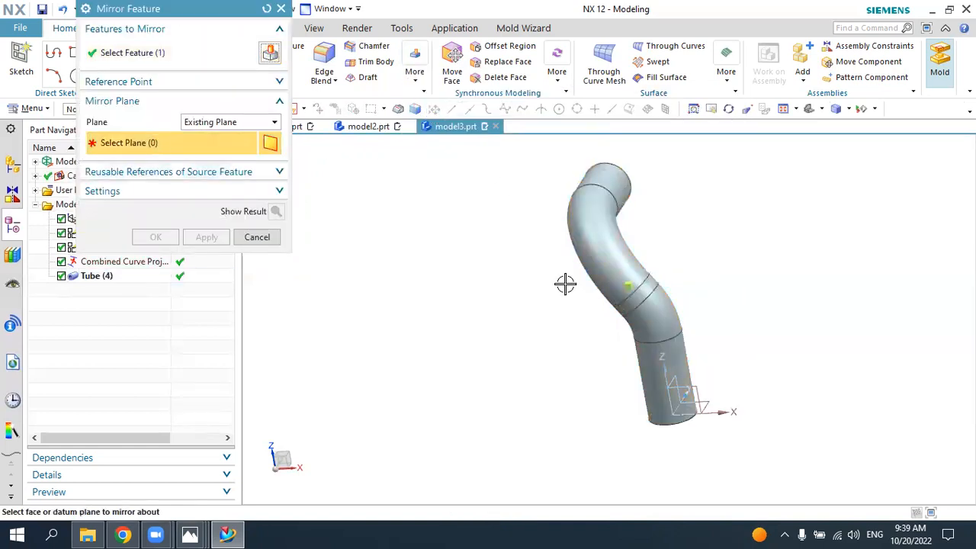
pyautogui.click(678, 389)
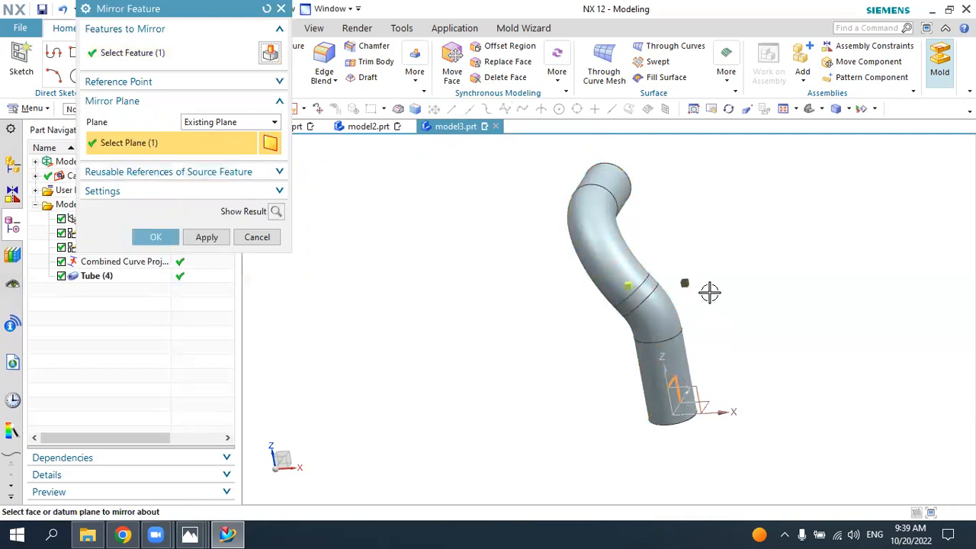
pyautogui.moveTo(649, 317); pyautogui.dragTo(458, 270, button='middle')
pyautogui.click(150, 237)
pyautogui.moveTo(678, 282); pyautogui.dragTo(717, 274, button='middle')
pyautogui.click(810, 110)
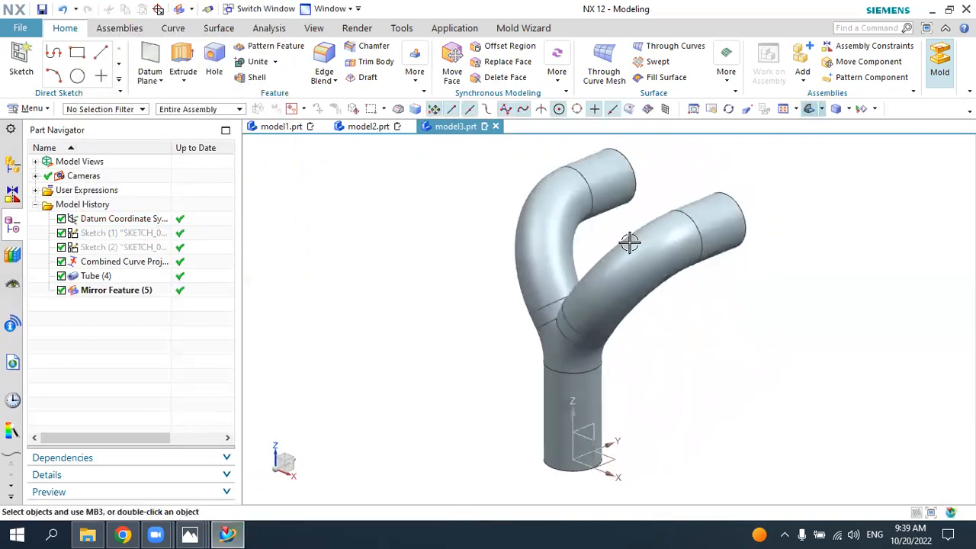
pyautogui.click(190, 535)
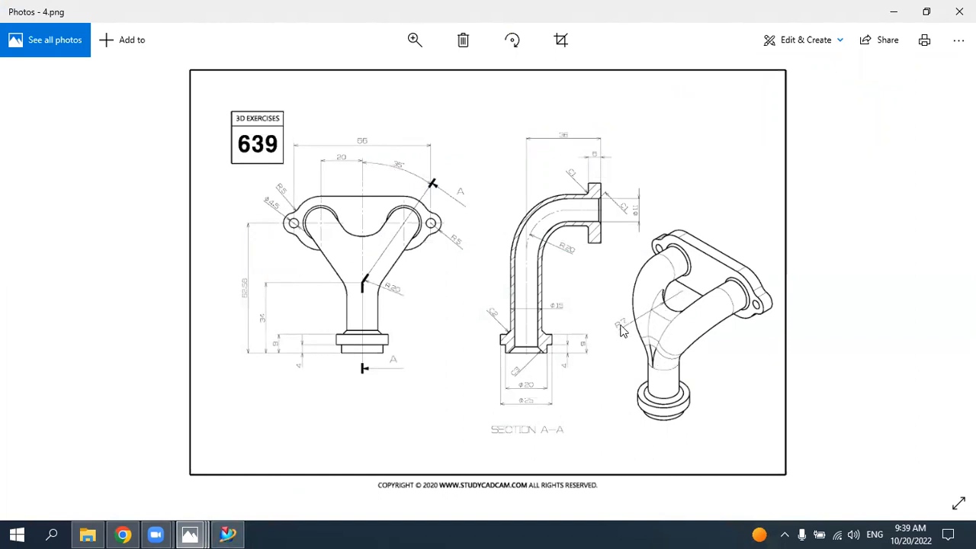
pyautogui.click(227, 534)
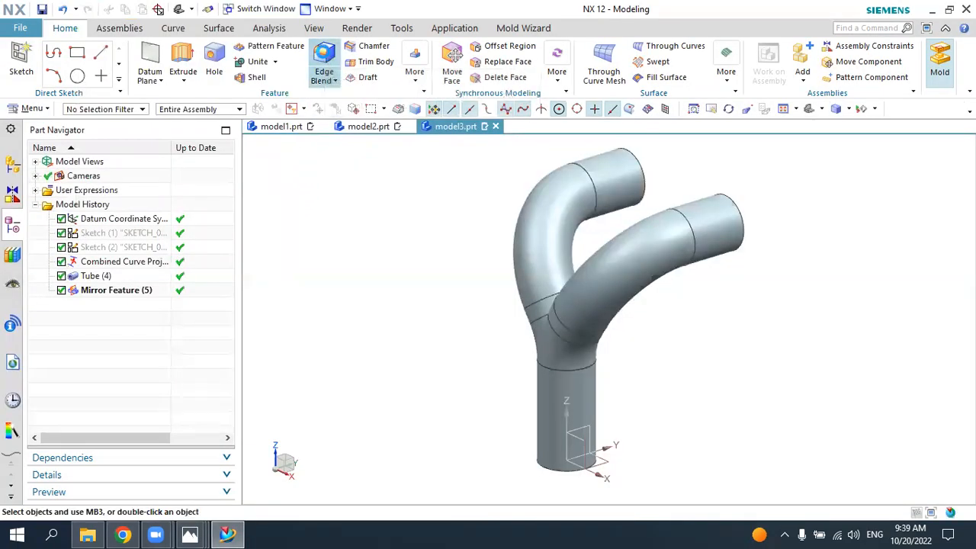
pyautogui.moveTo(422, 355); pyautogui.dragTo(505, 377, button='middle')
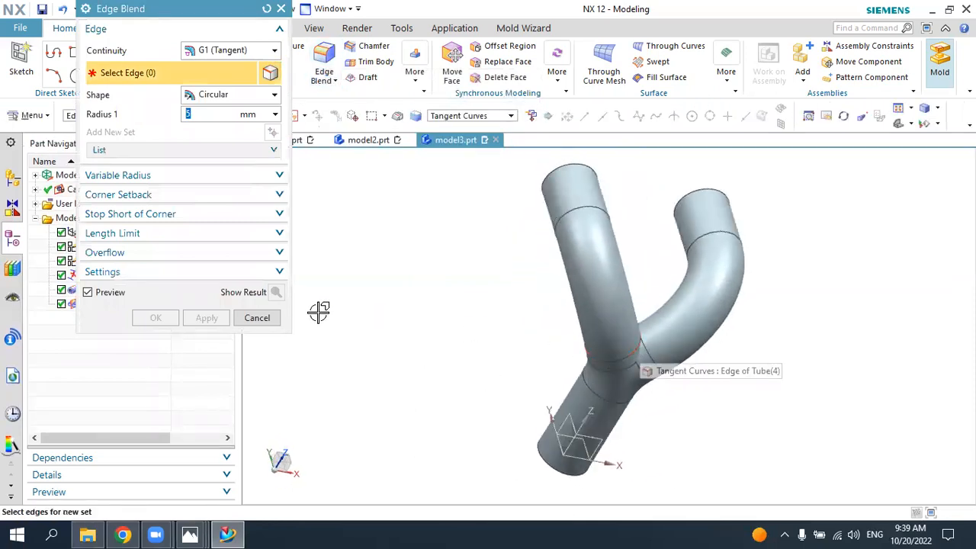
pyautogui.click(257, 318)
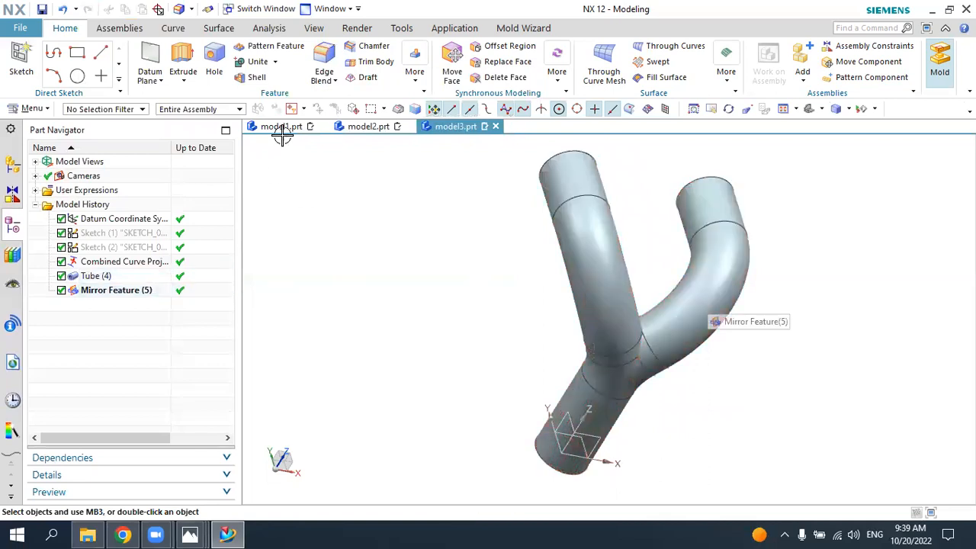
# Step: Unite the original tube as target with the mirrored tube as tool body
pyautogui.click(258, 62)
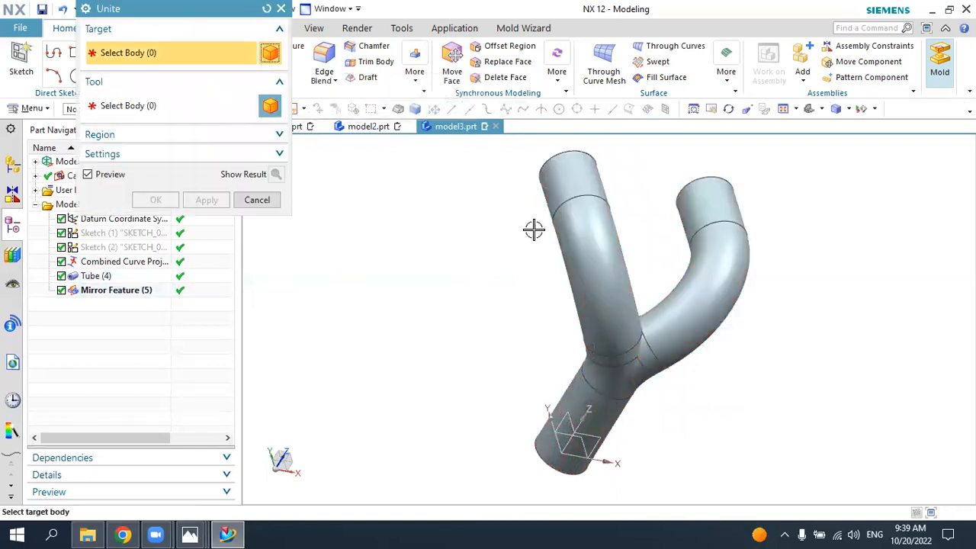
pyautogui.click(571, 226)
pyautogui.click(704, 291)
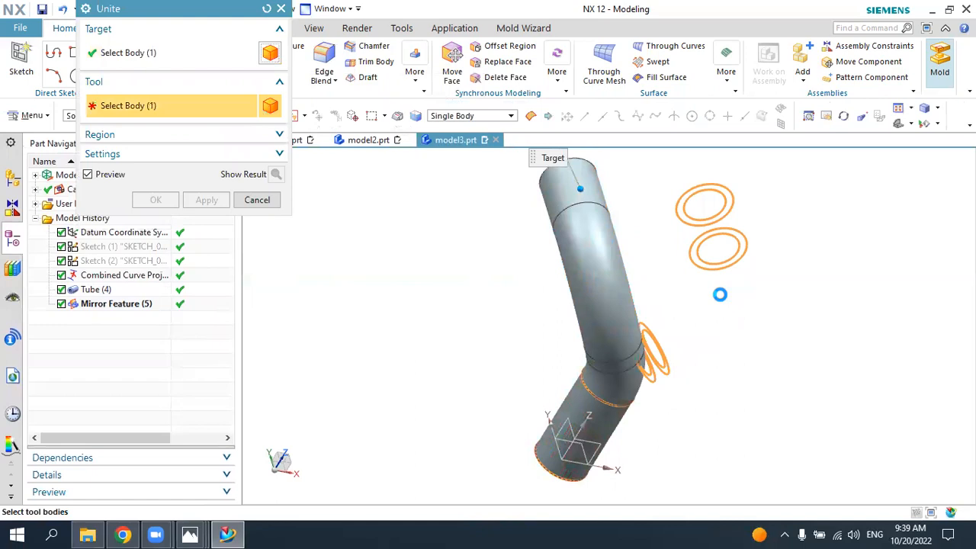
pyautogui.click(155, 200)
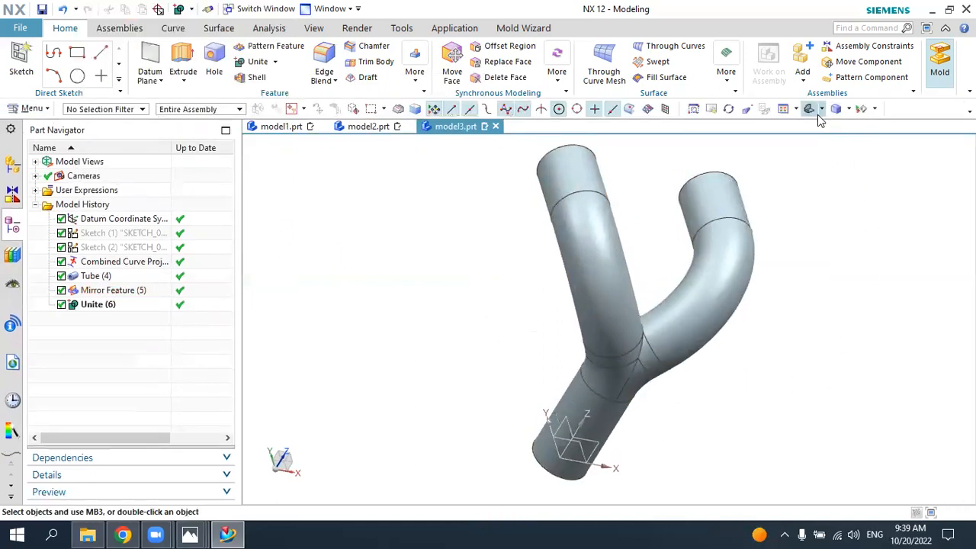
# Step: Apply a 7 mm radius edge blend to the intersection edges where the two tube branches meet
pyautogui.click(814, 112)
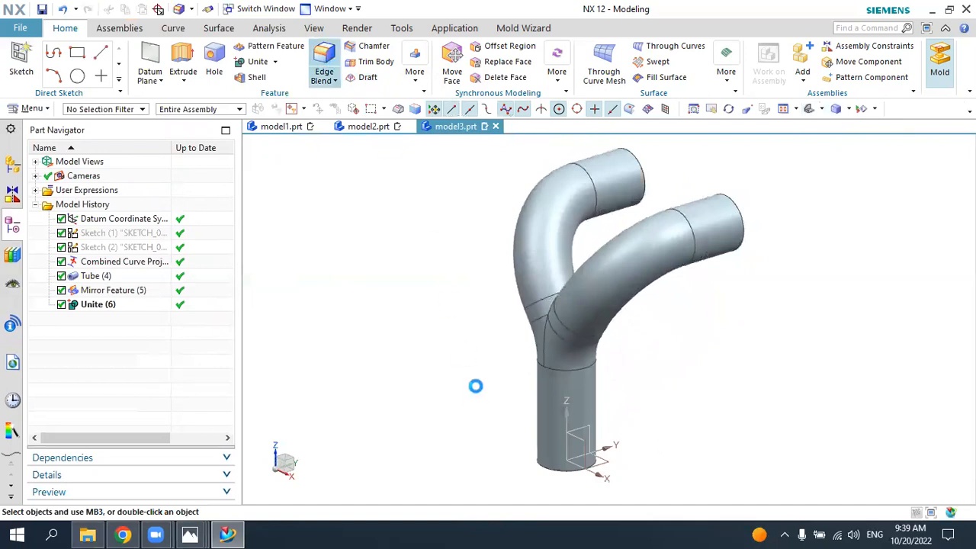
pyautogui.press('b')
pyautogui.moveTo(492, 389); pyautogui.dragTo(616, 388, button='middle')
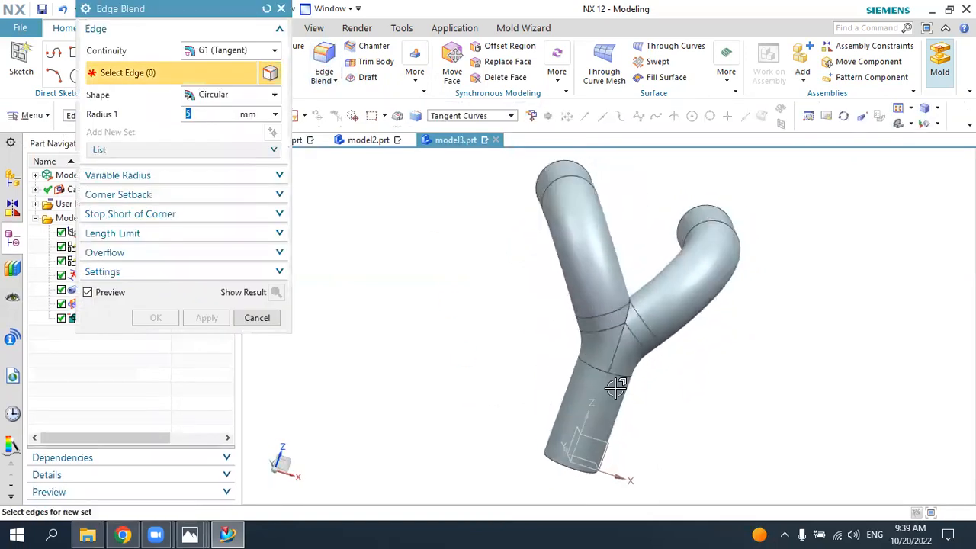
pyautogui.click(634, 328)
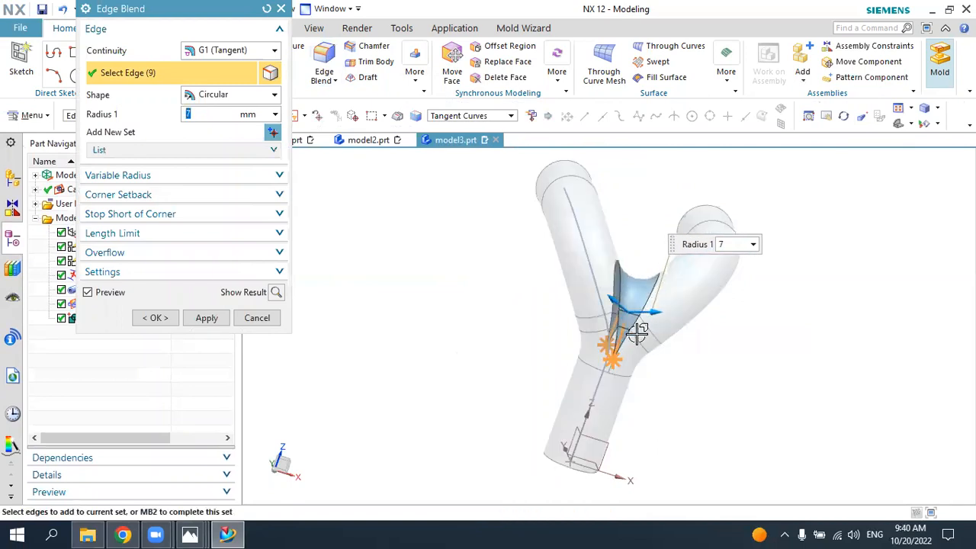
pyautogui.click(157, 318)
pyautogui.moveTo(729, 355); pyautogui.dragTo(686, 335, button='middle')
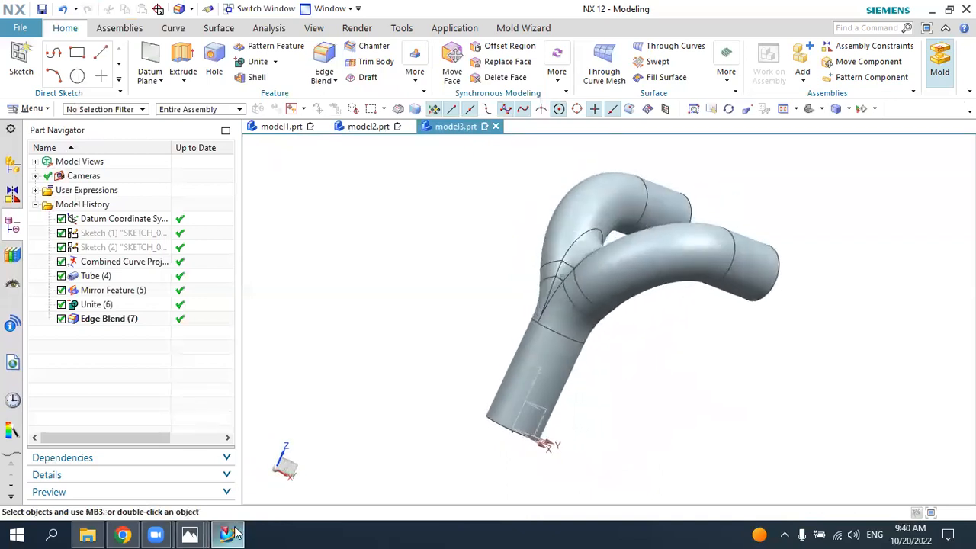
# Step: Check the reference drawing and create an At Distance datum plane 4 mm inward from the end face of the straight lower tube
pyautogui.click(190, 534)
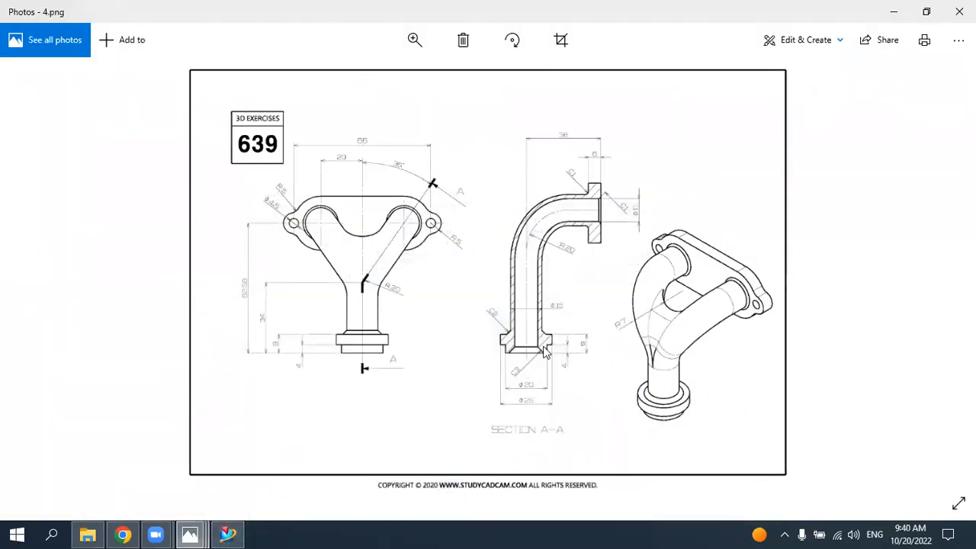
pyautogui.click(229, 534)
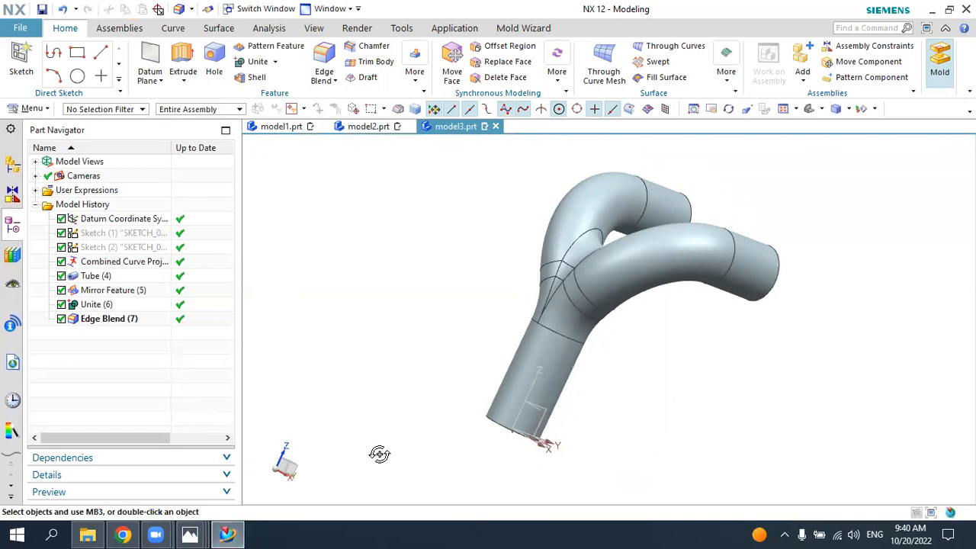
pyautogui.moveTo(377, 453); pyautogui.dragTo(542, 355, button='middle')
pyautogui.scroll(4, 633, 300)
pyautogui.scroll(2, 636, 306)
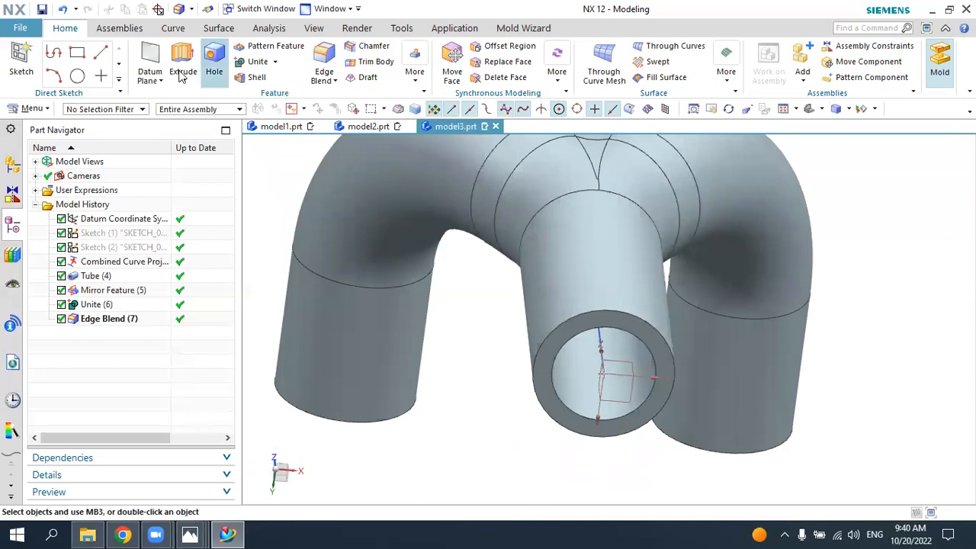
pyautogui.click(150, 61)
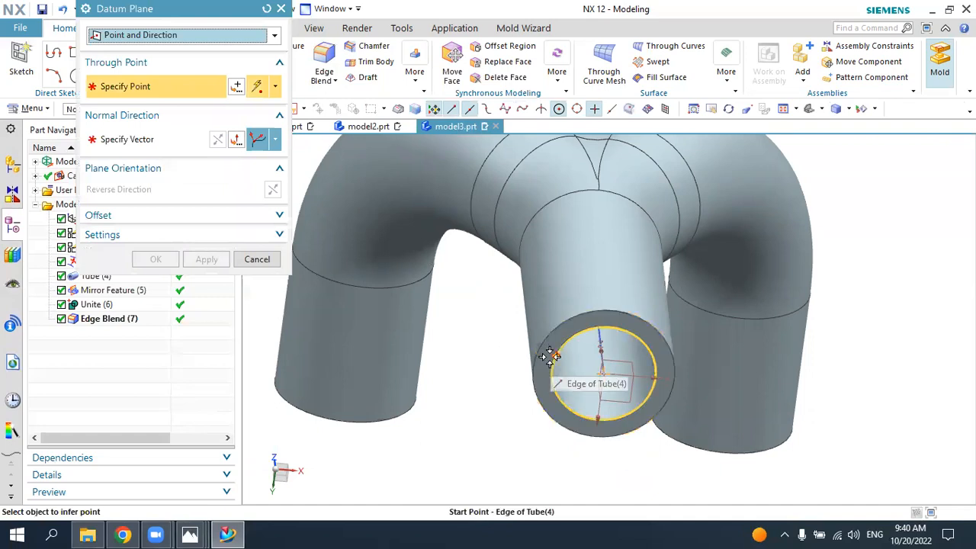
pyautogui.click(273, 35)
pyautogui.click(166, 68)
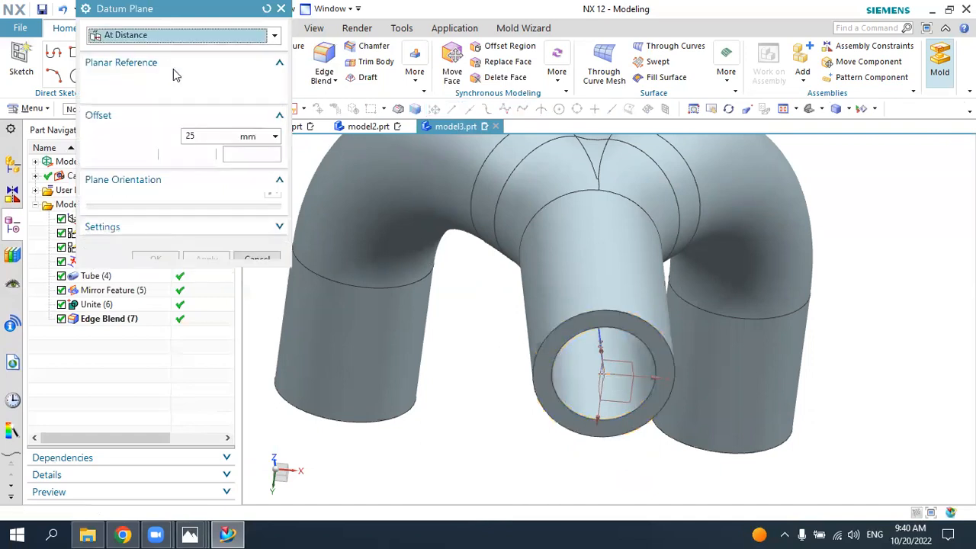
pyautogui.click(522, 357)
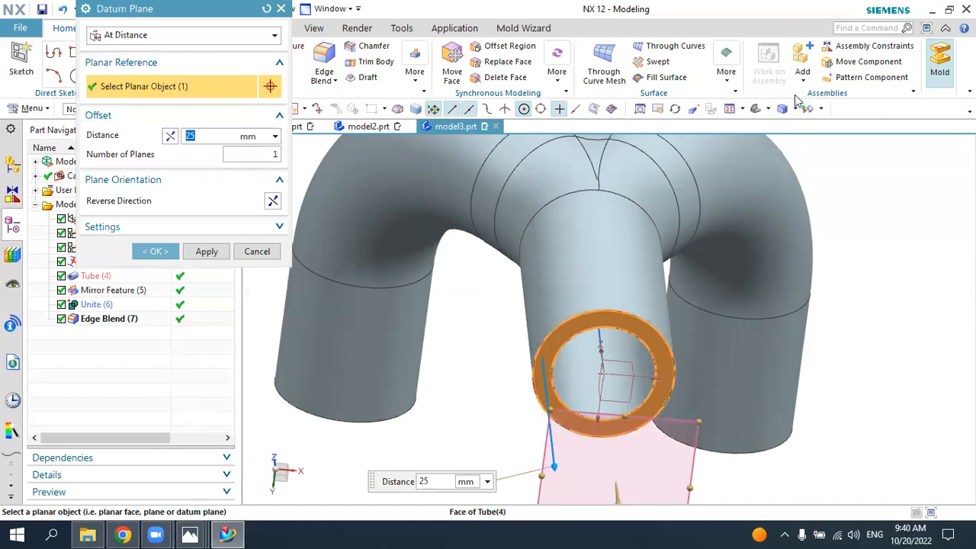
pyautogui.click(758, 109)
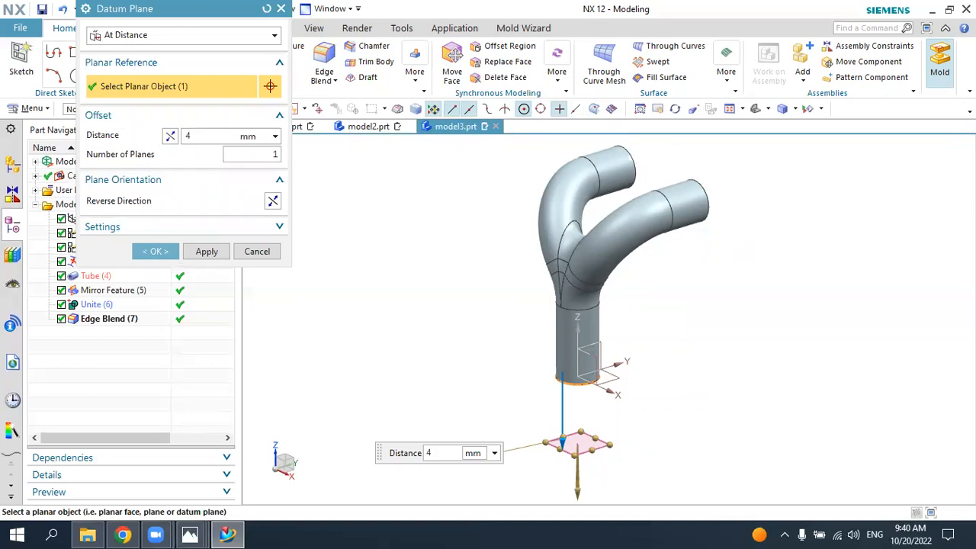
pyautogui.press('Return')
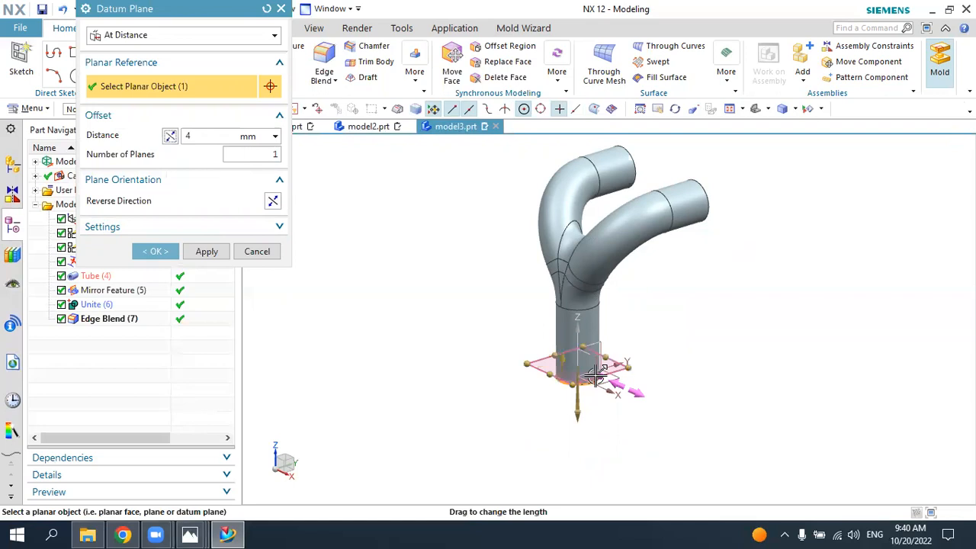
pyautogui.scroll(1, 595, 375)
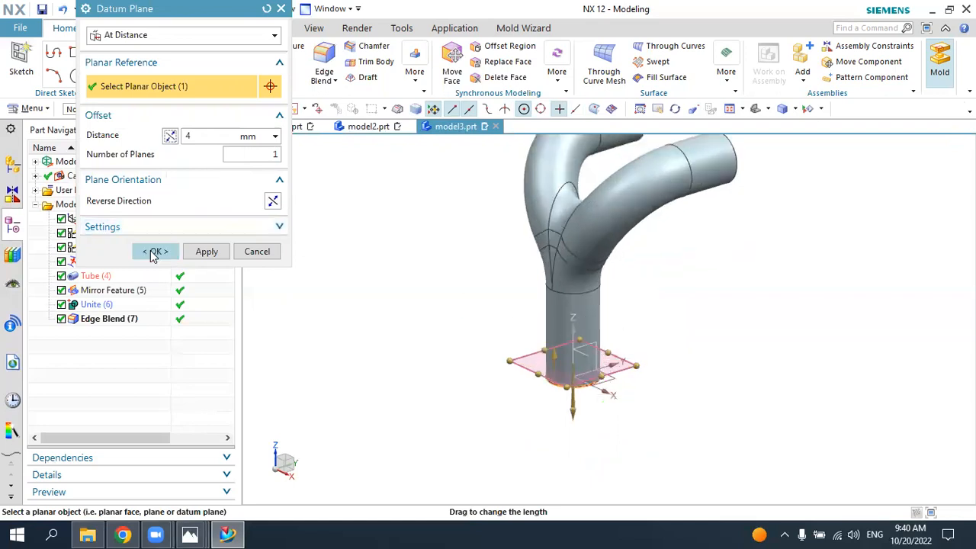
pyautogui.click(154, 252)
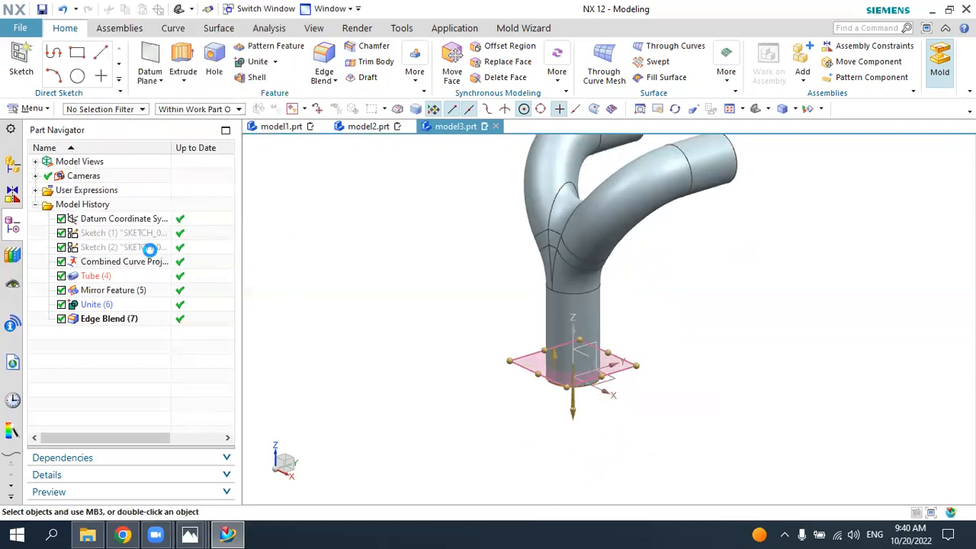
# Step: Sketch a 25 mm diameter circle centred on the origin of the datum plane near the lower tube's end
pyautogui.click(19, 55)
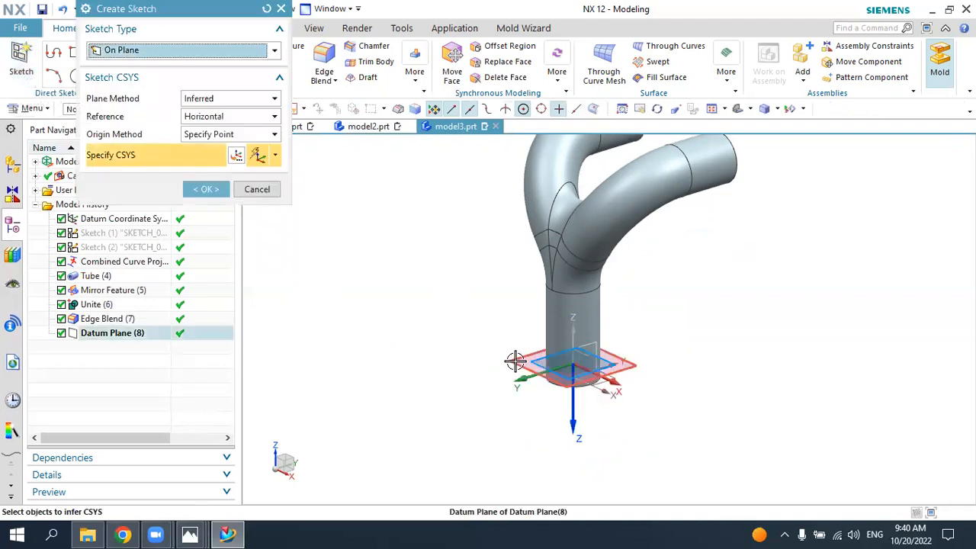
pyautogui.click(515, 361)
pyautogui.click(204, 189)
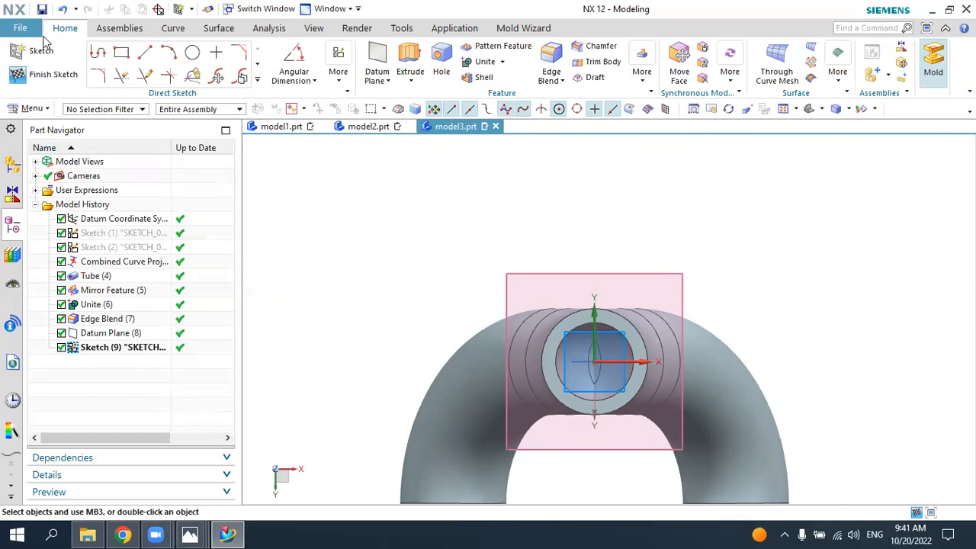
pyautogui.click(192, 52)
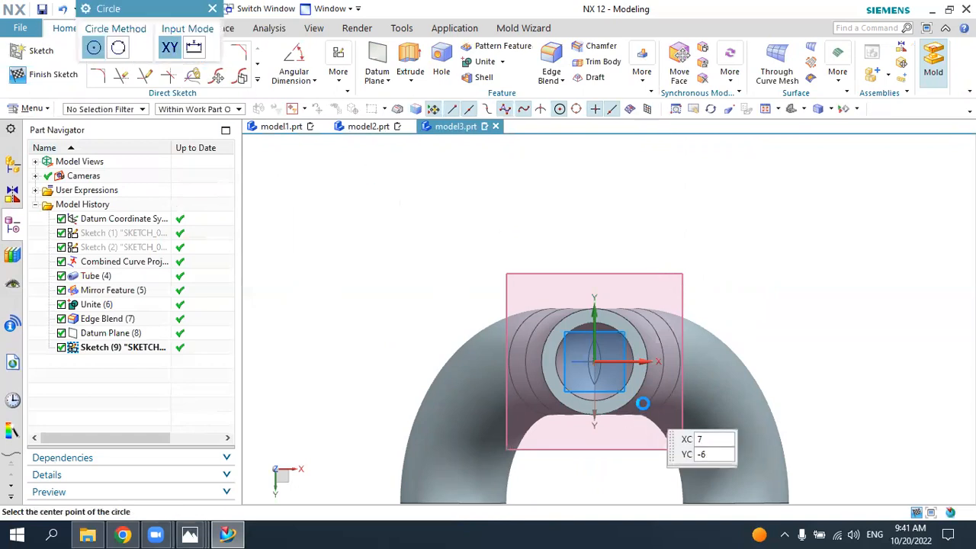
pyautogui.click(595, 361)
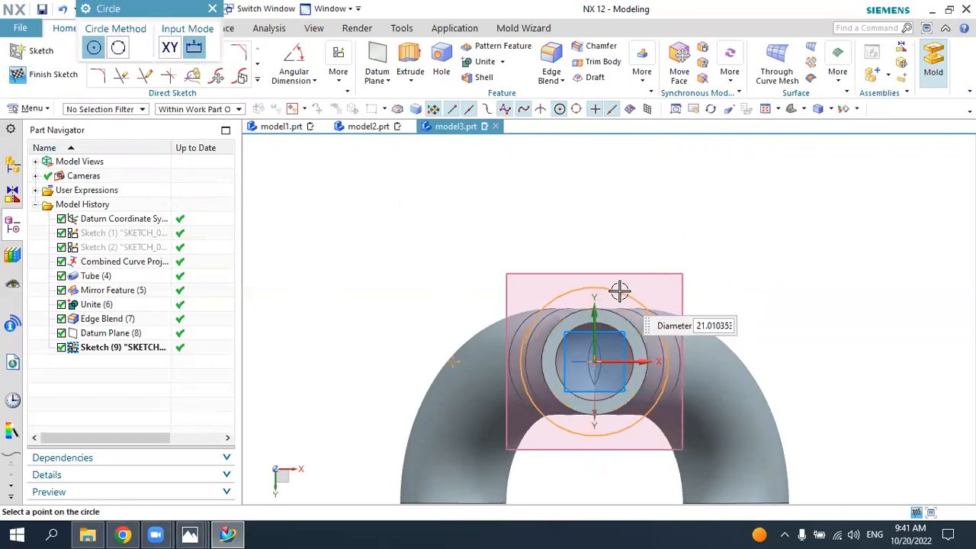
pyautogui.write('2')
pyautogui.press('Return')
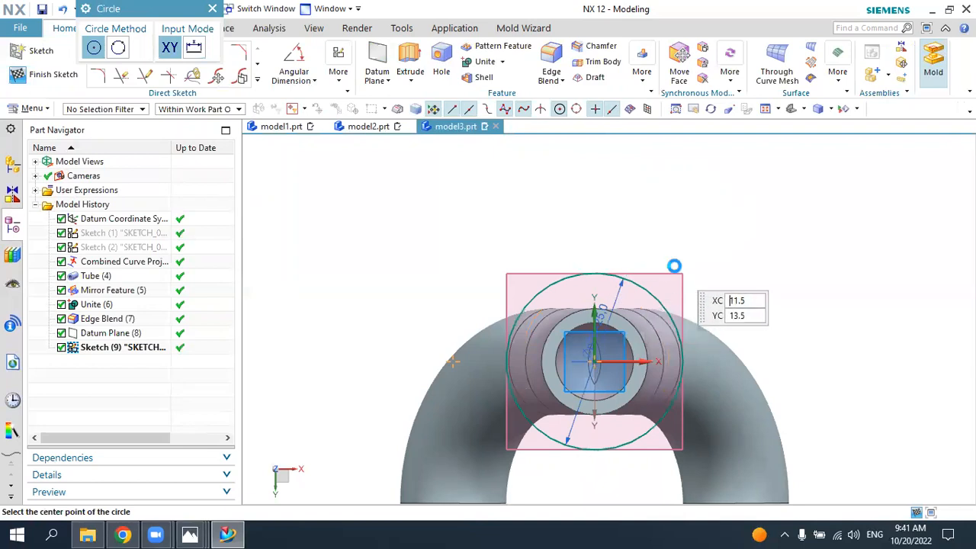
pyautogui.press('Escape')
# Step: Extrude the 25 mm circle 5 mm in the reversed direction, up along the tube, uniting it with the body and checking the reference drawing
pyautogui.moveTo(682, 246)
pyautogui.mouseDown(button='middle')
pyautogui.moveTo(619, 307)
pyautogui.moveTo(576, 278)
pyautogui.mouseUp(button='middle')
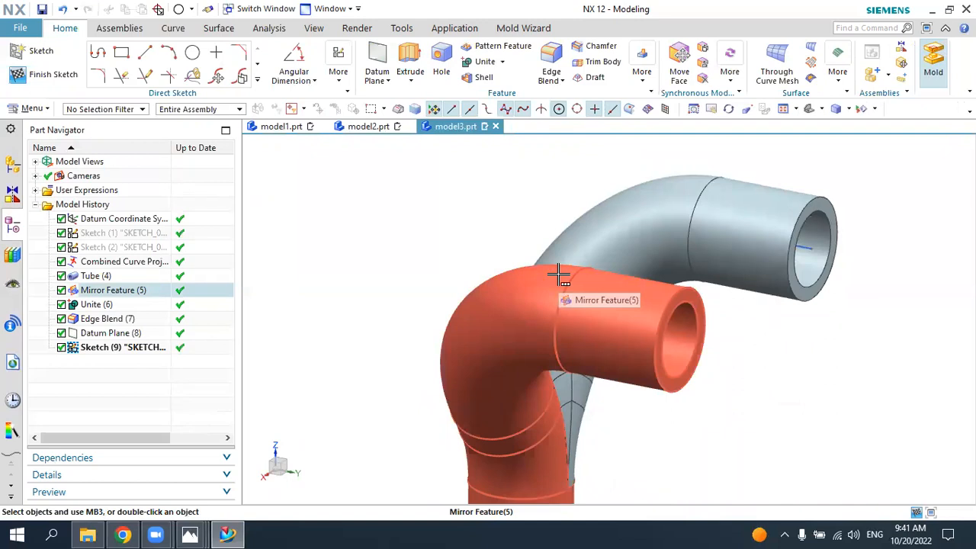
pyautogui.scroll(-3, 469, 305)
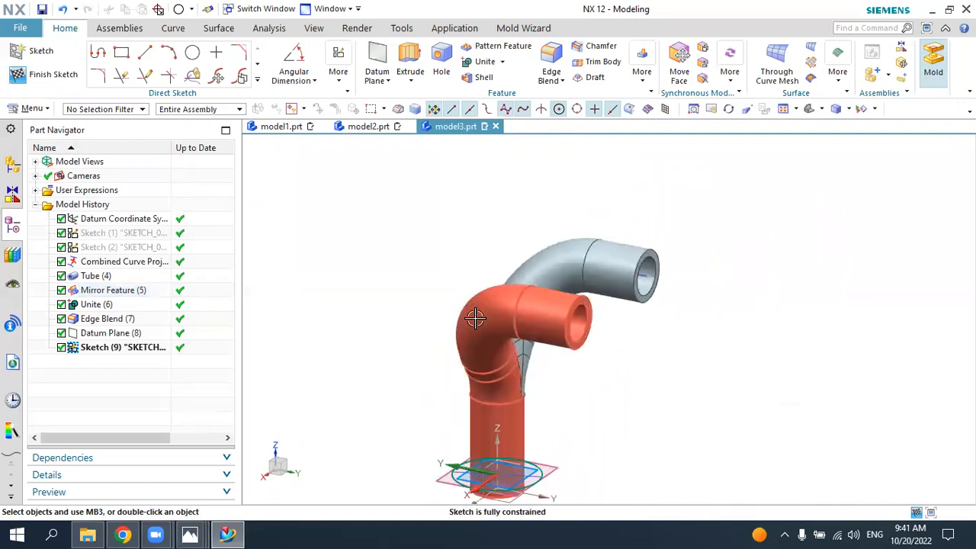
pyautogui.click(410, 57)
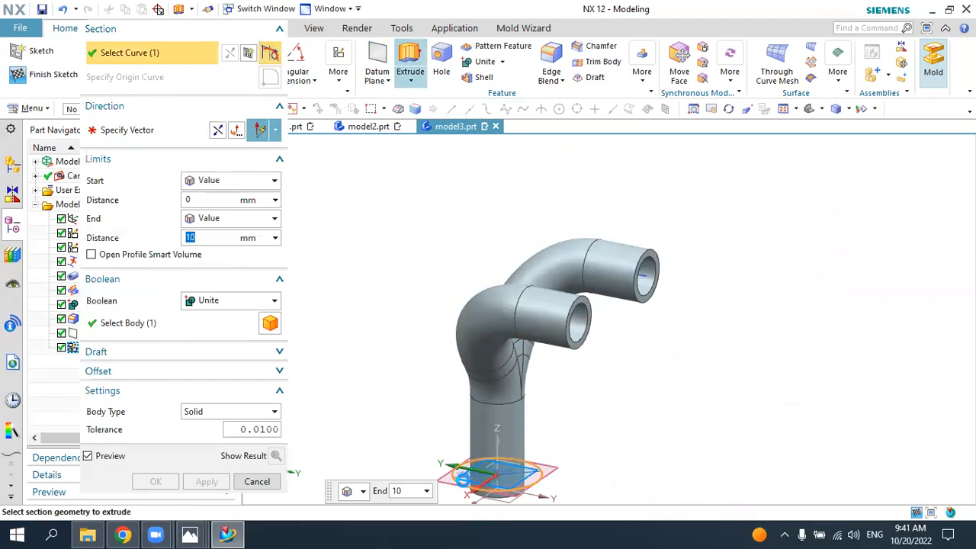
pyautogui.scroll(2, 450, 488)
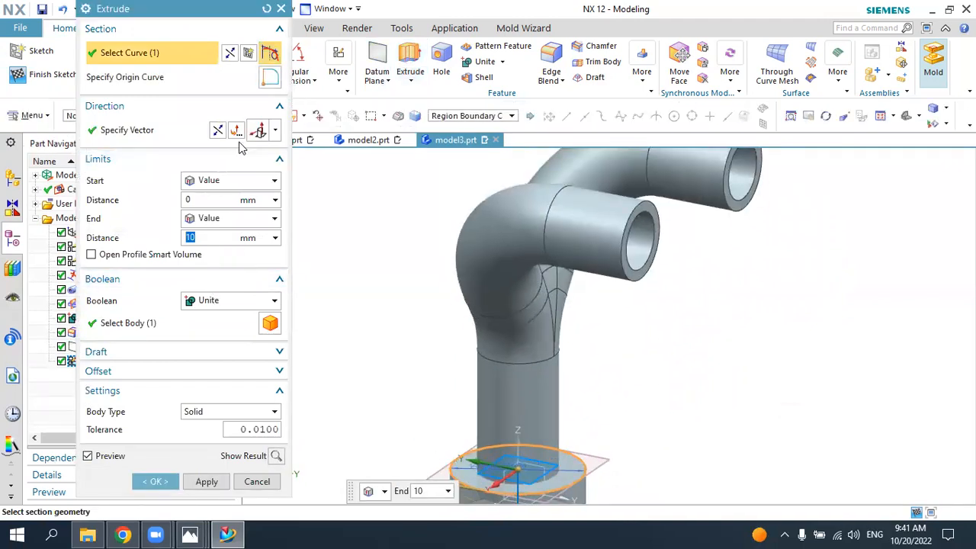
pyautogui.click(218, 131)
pyautogui.scroll(-1, 458, 367)
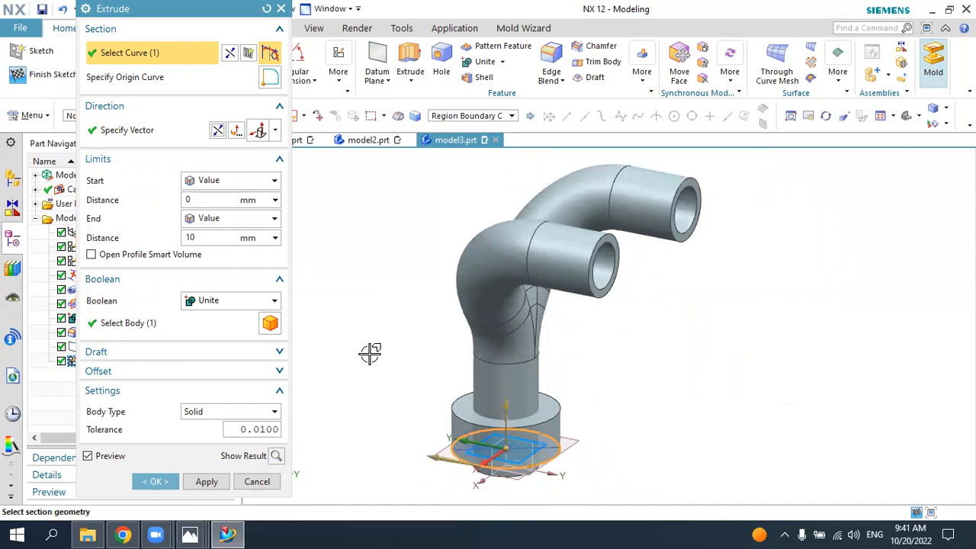
pyautogui.scroll(-1, 412, 374)
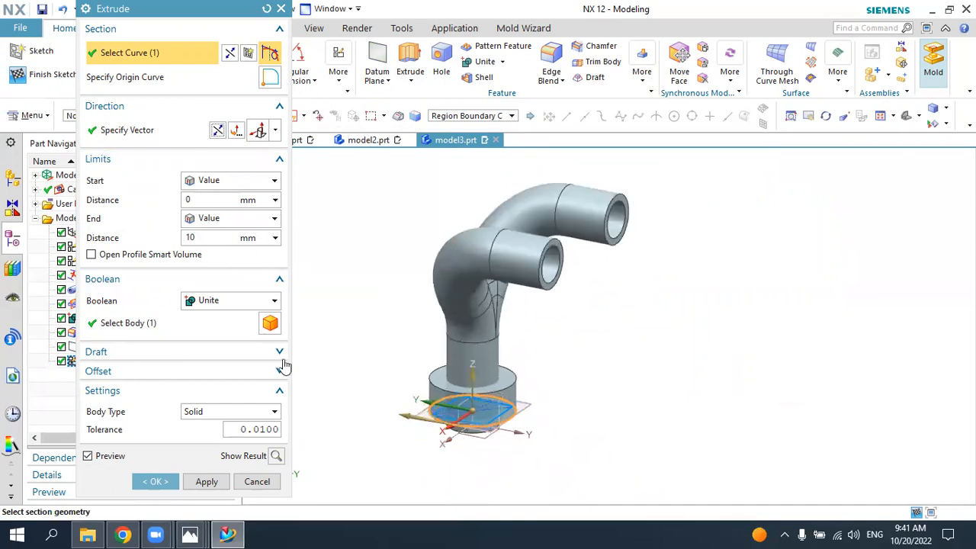
pyautogui.doubleClick(191, 238)
pyautogui.write('5')
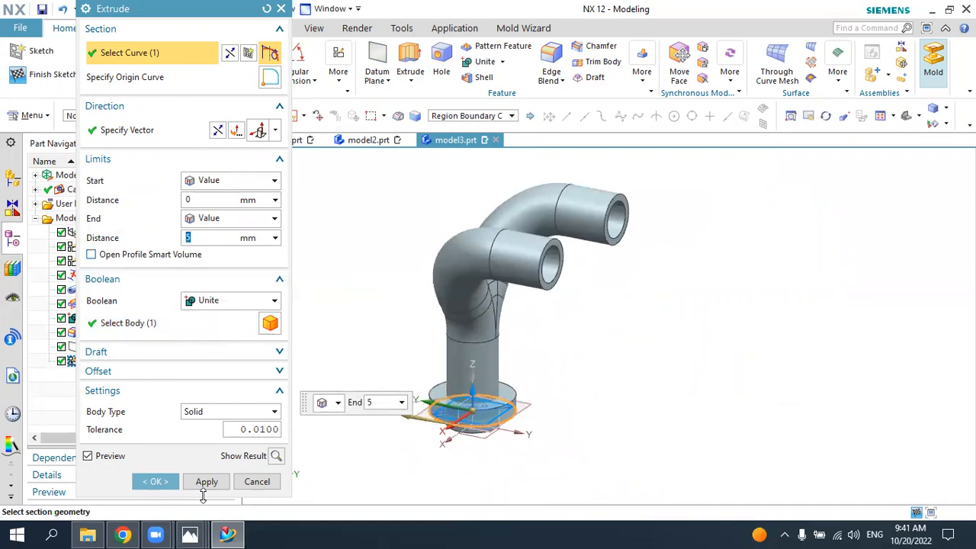
pyautogui.click(206, 481)
pyautogui.click(235, 533)
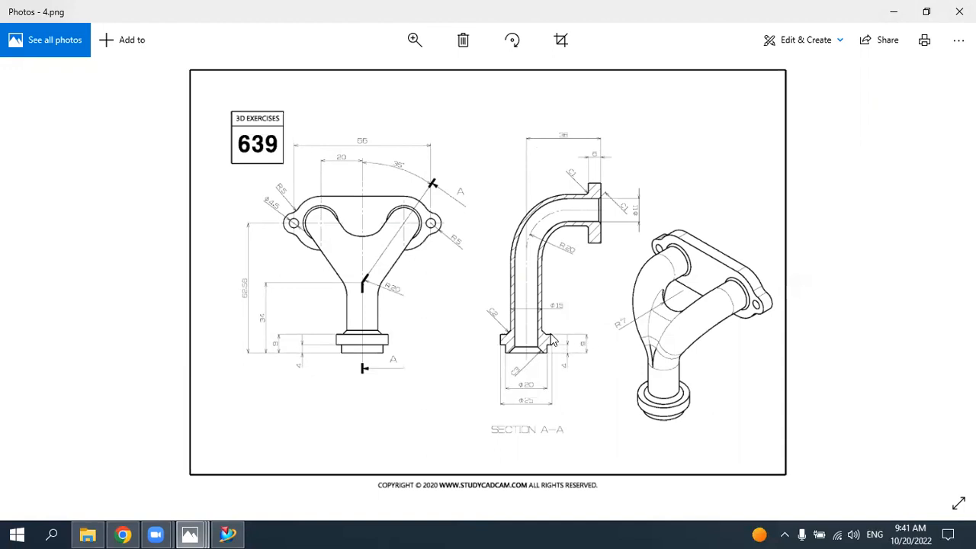
pyautogui.click(228, 534)
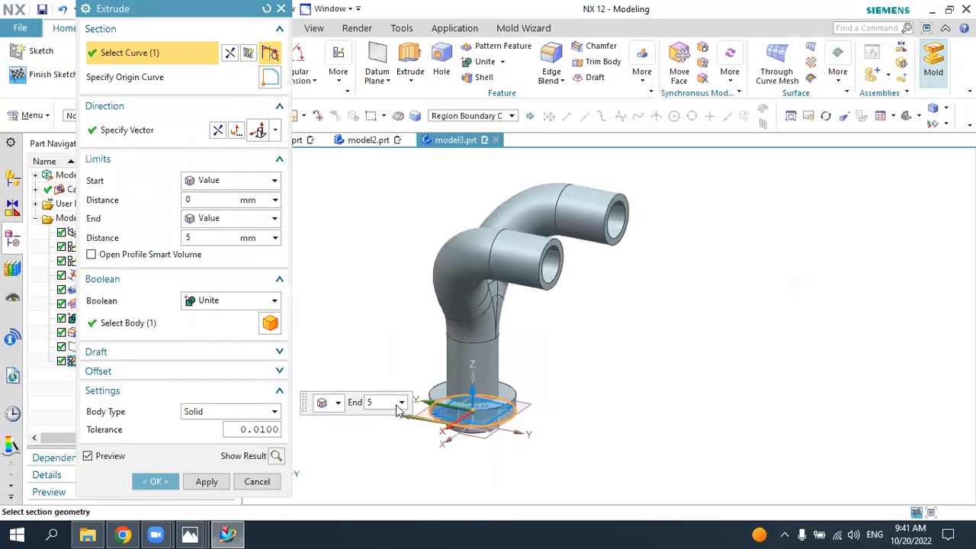
pyautogui.click(158, 481)
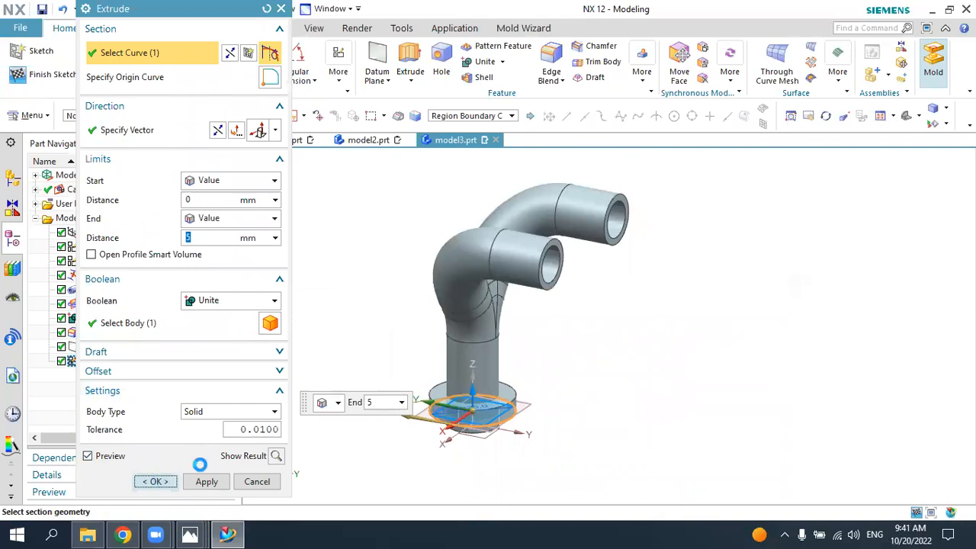
# Step: Check the collar diameters in the reference drawing and create a sketch on the lower tube's annular end face
pyautogui.moveTo(541, 366)
pyautogui.mouseDown(button='middle')
pyautogui.moveTo(585, 342)
pyautogui.moveTo(644, 347)
pyautogui.mouseUp(button='middle')
pyautogui.click(228, 534)
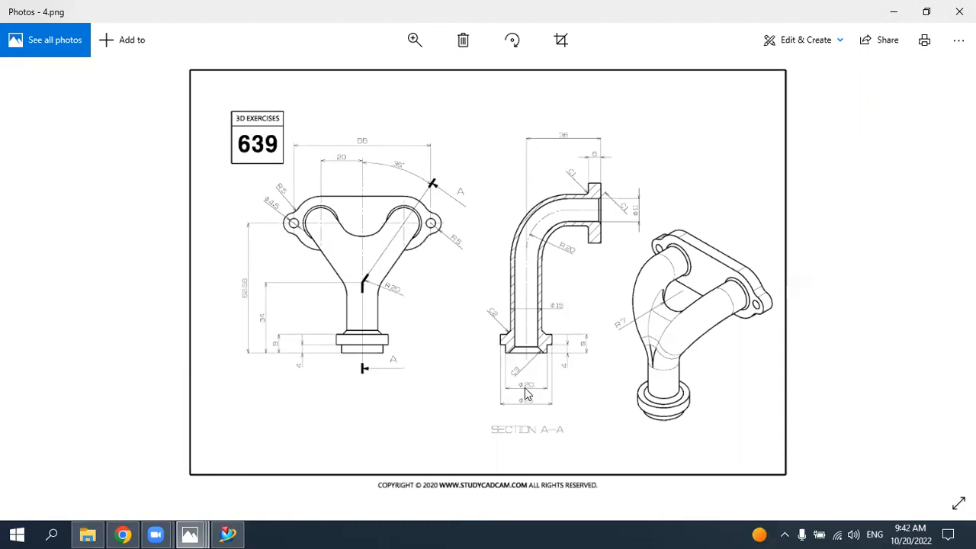
pyautogui.click(228, 534)
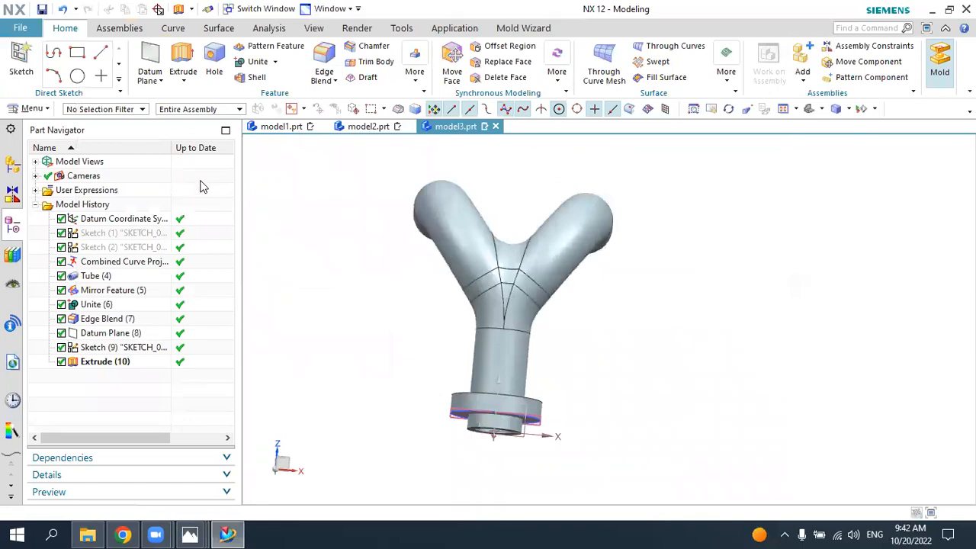
pyautogui.click(21, 60)
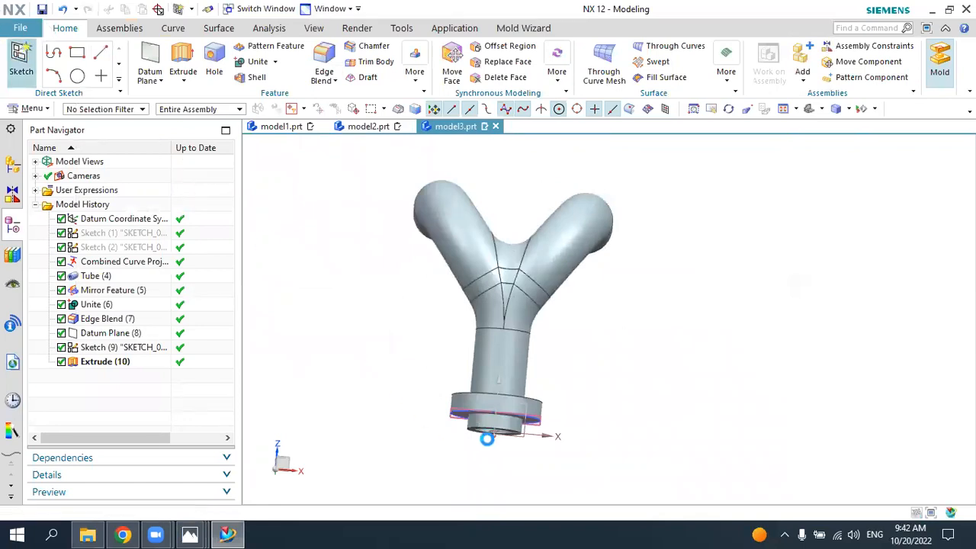
pyautogui.scroll(3, 489, 437)
pyautogui.moveTo(458, 424); pyautogui.dragTo(453, 394, button='middle')
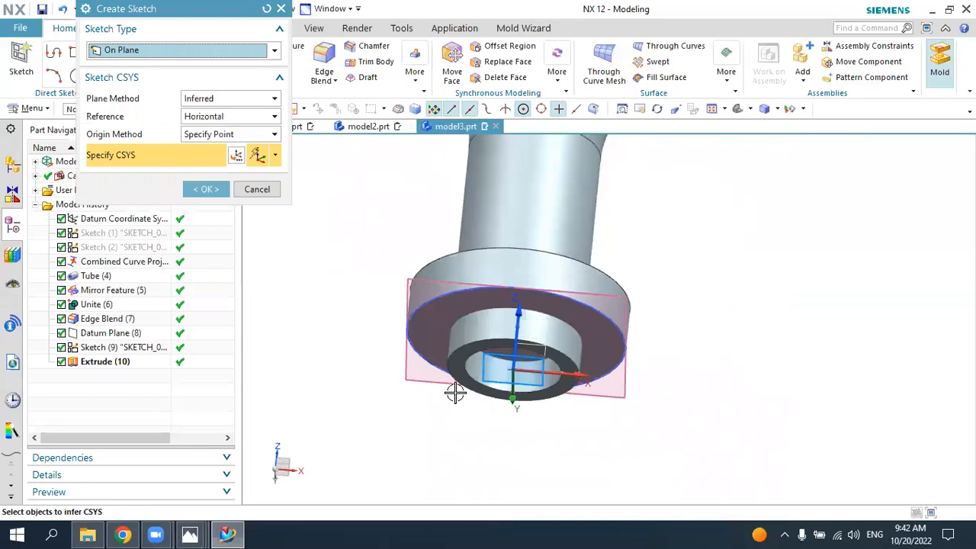
pyautogui.click(457, 370)
pyautogui.click(206, 190)
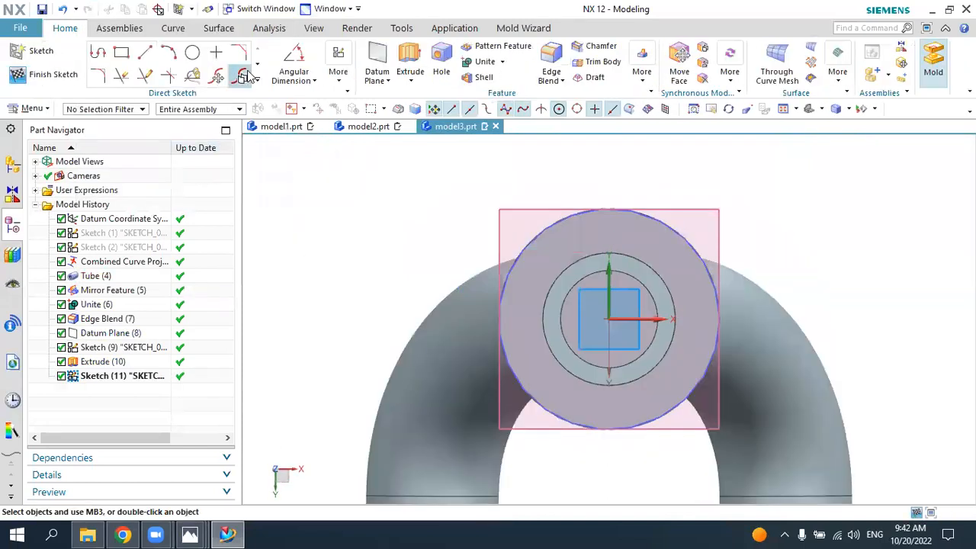
# Step: Draw a 20 mm diameter circle centred on the sketch origin
pyautogui.click(192, 52)
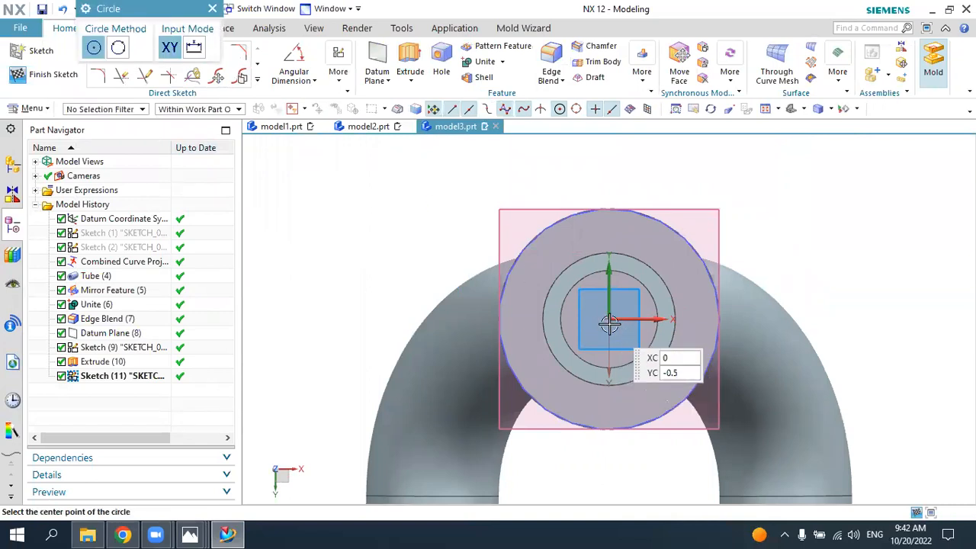
pyautogui.click(609, 319)
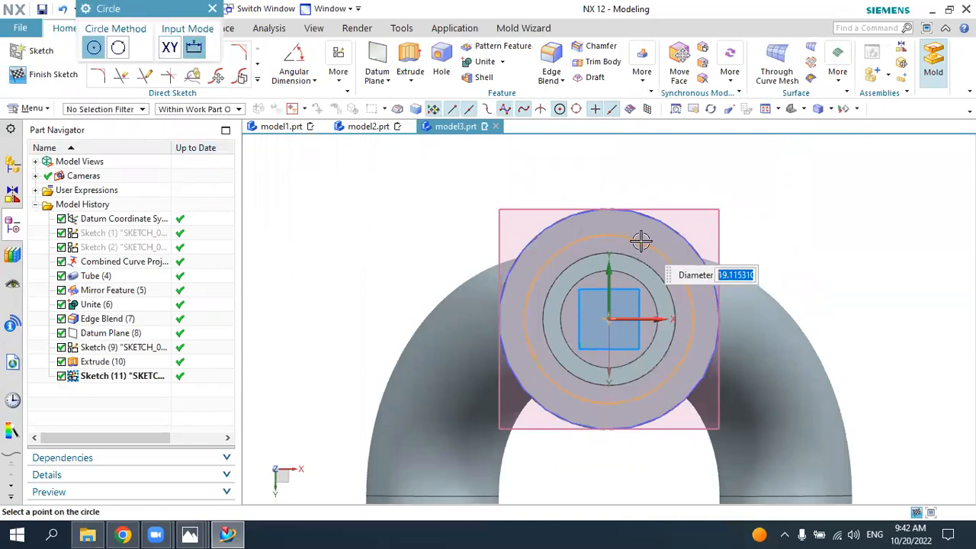
pyautogui.write('2')
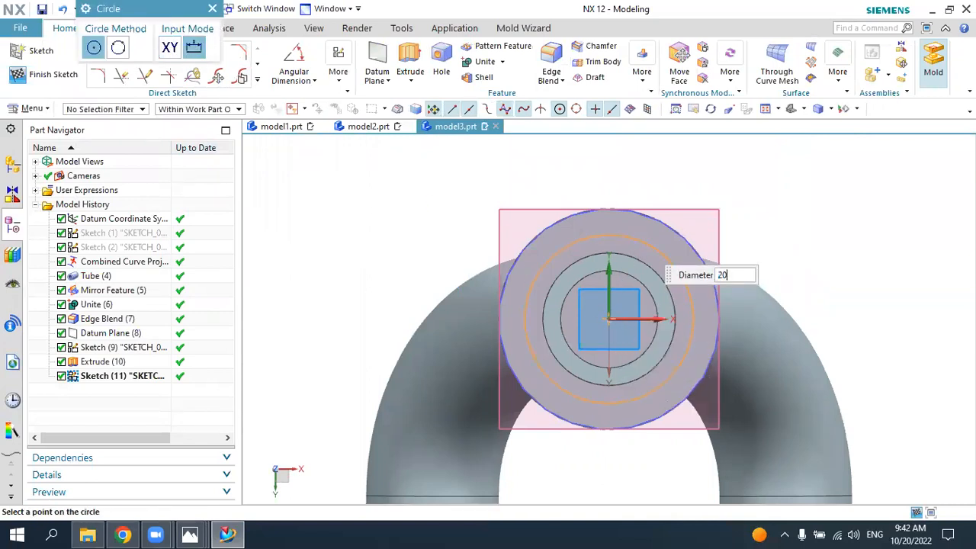
pyautogui.write('0')
pyautogui.press('Return')
pyautogui.press('Escape')
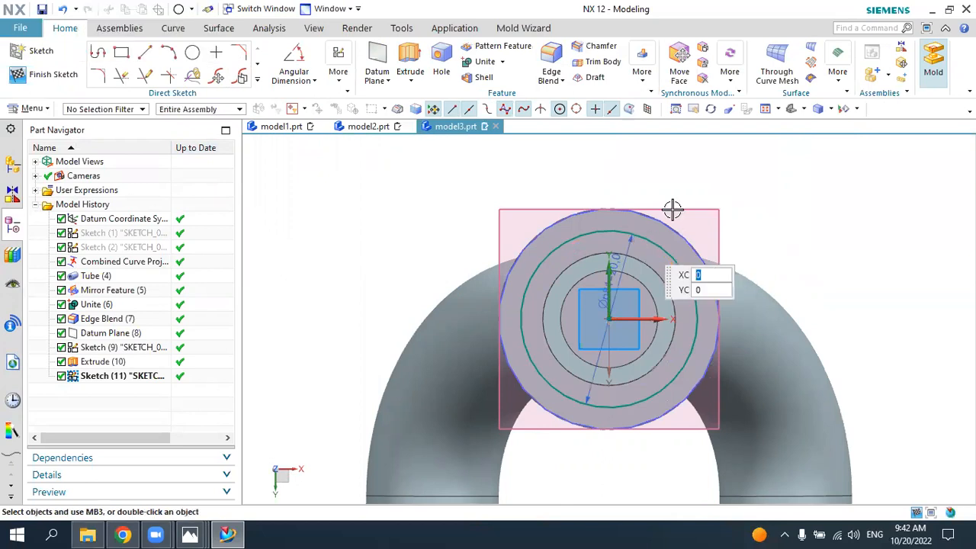
# Step: Extrude the 20 mm circle in the reversed direction Until Extended to the collar's underside, uniting it with the body
pyautogui.click(813, 110)
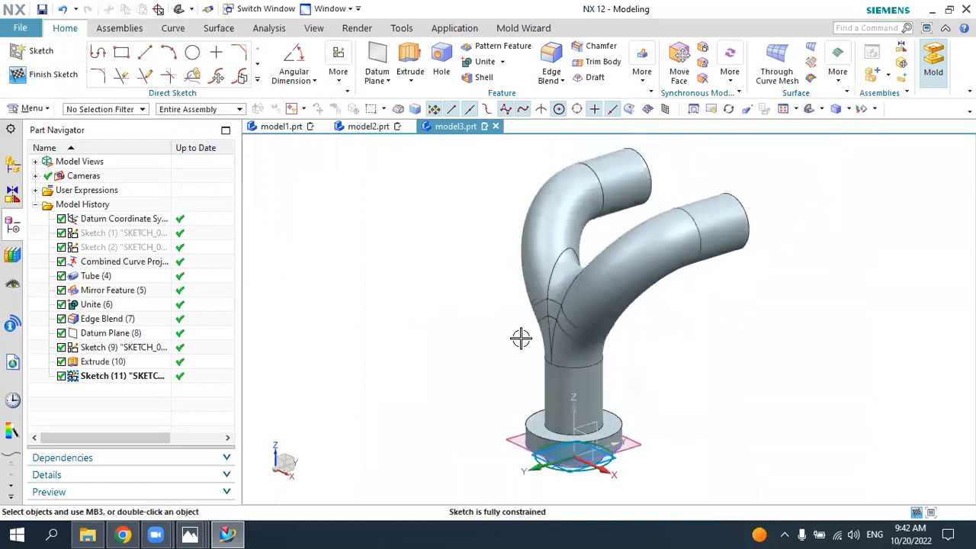
pyautogui.click(410, 62)
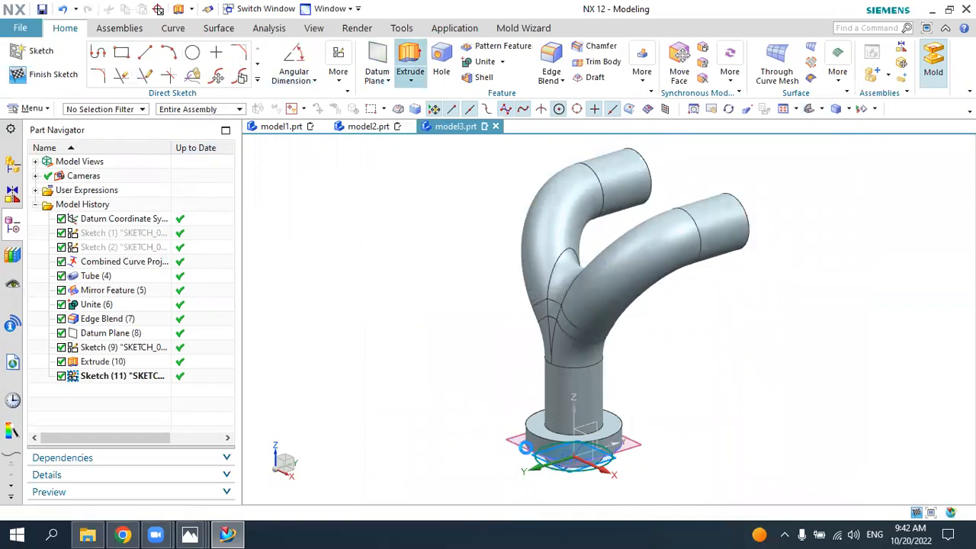
pyautogui.scroll(4, 526, 469)
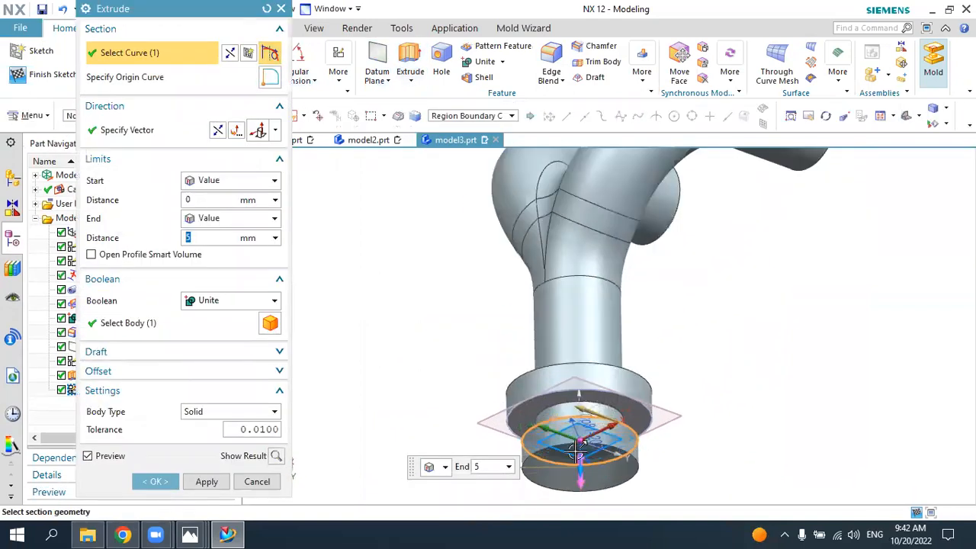
pyautogui.doubleClick(580, 475)
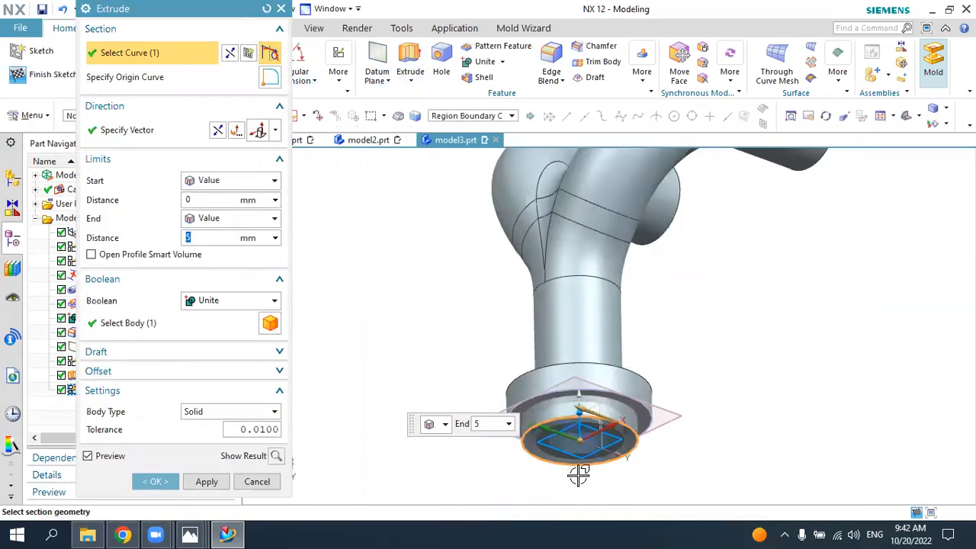
pyautogui.click(213, 219)
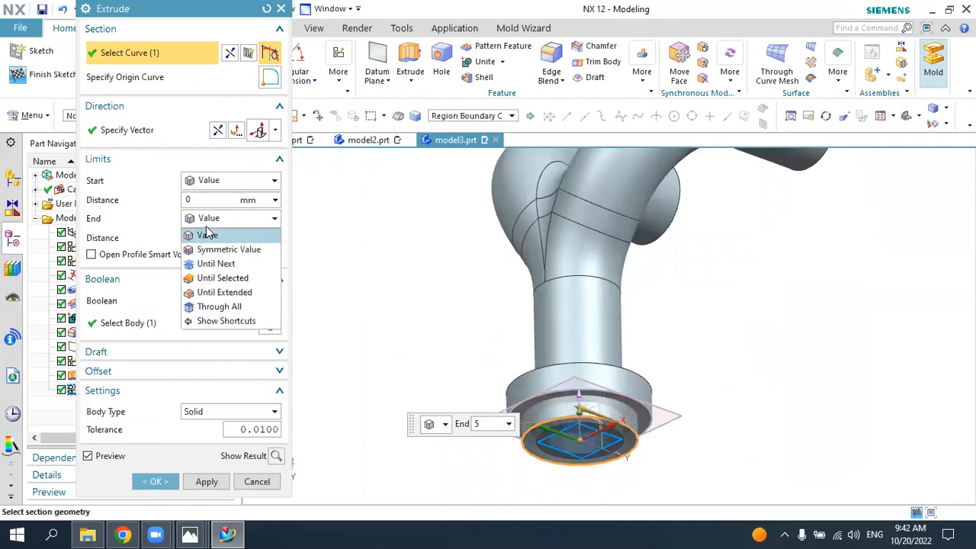
pyautogui.click(224, 293)
pyautogui.click(551, 404)
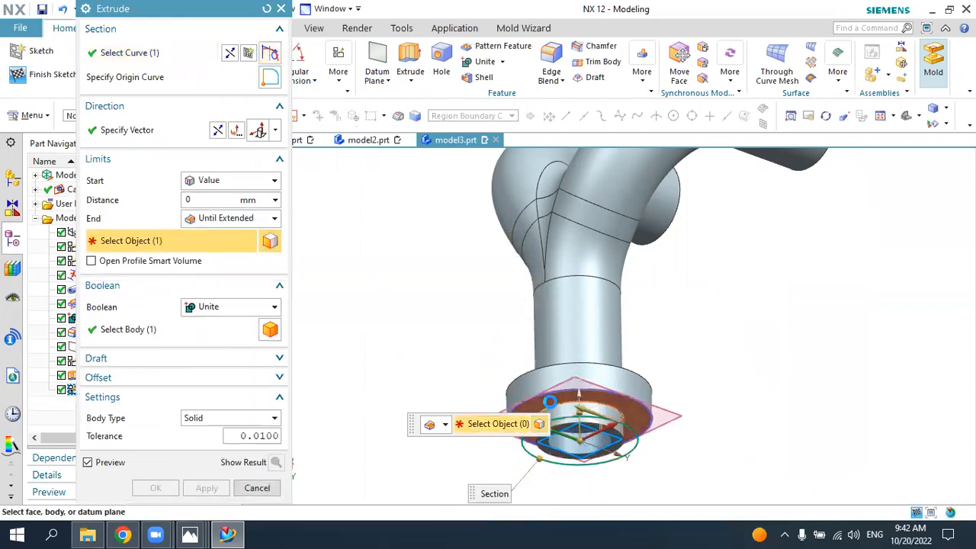
pyautogui.click(175, 485)
# Step: Create a sketch on the flat lower end face of the stepped collar
pyautogui.moveTo(392, 418); pyautogui.dragTo(437, 401, button='middle')
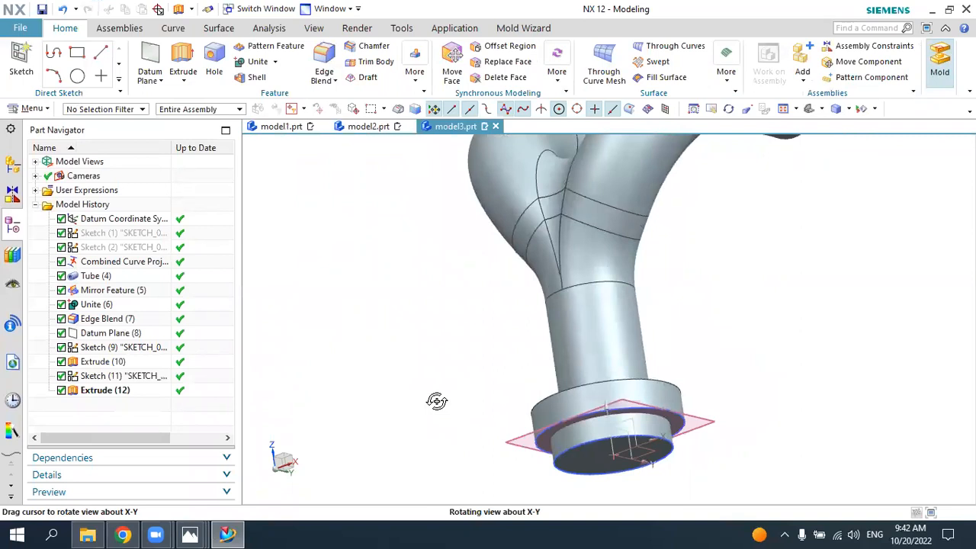
pyautogui.moveTo(437, 401); pyautogui.dragTo(577, 384, button='middle')
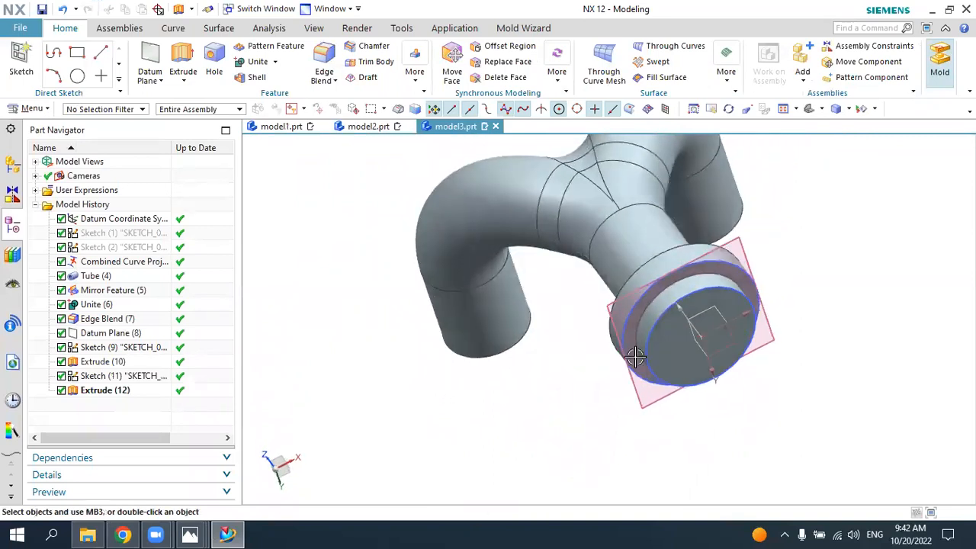
pyautogui.click(22, 61)
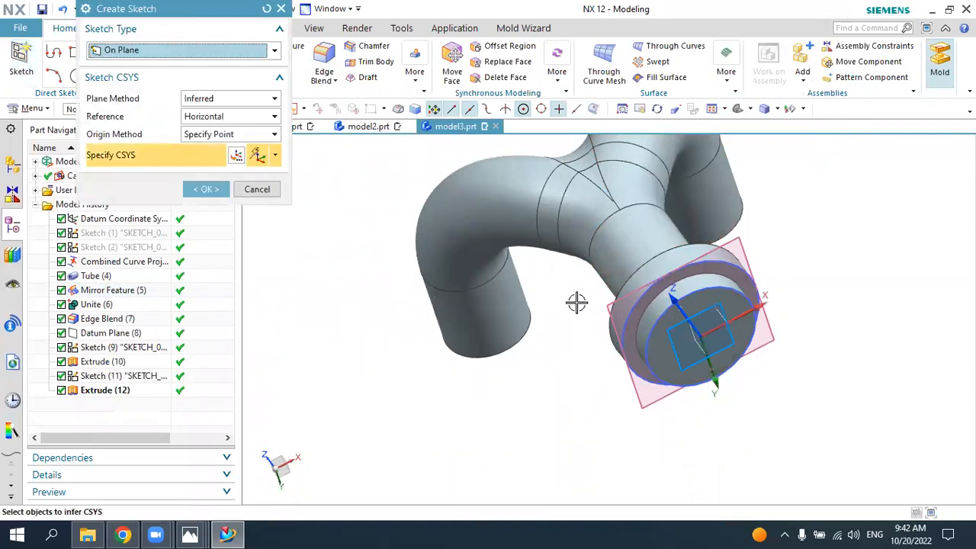
pyautogui.click(662, 329)
pyautogui.click(216, 188)
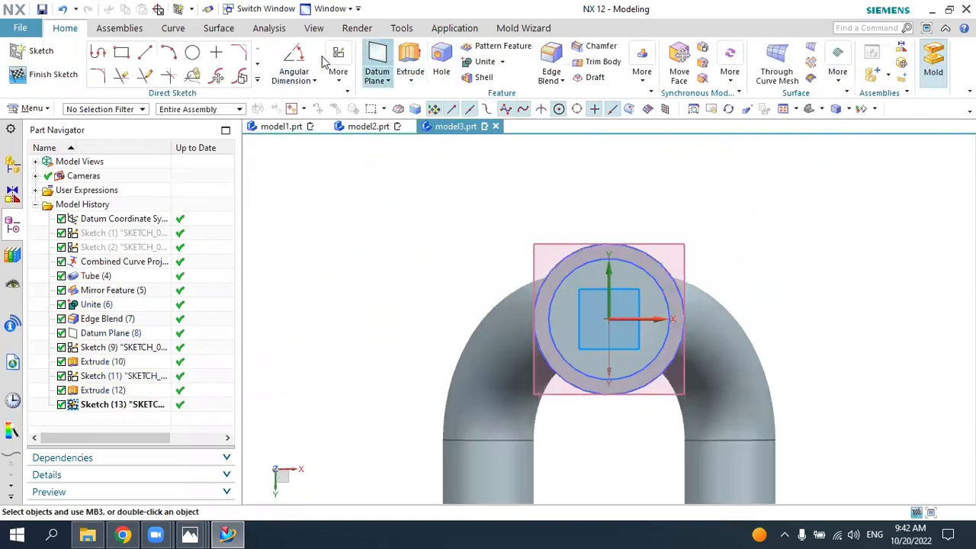
# Step: Draw an 11 mm diameter circle centred on the sketch origin
pyautogui.click(193, 52)
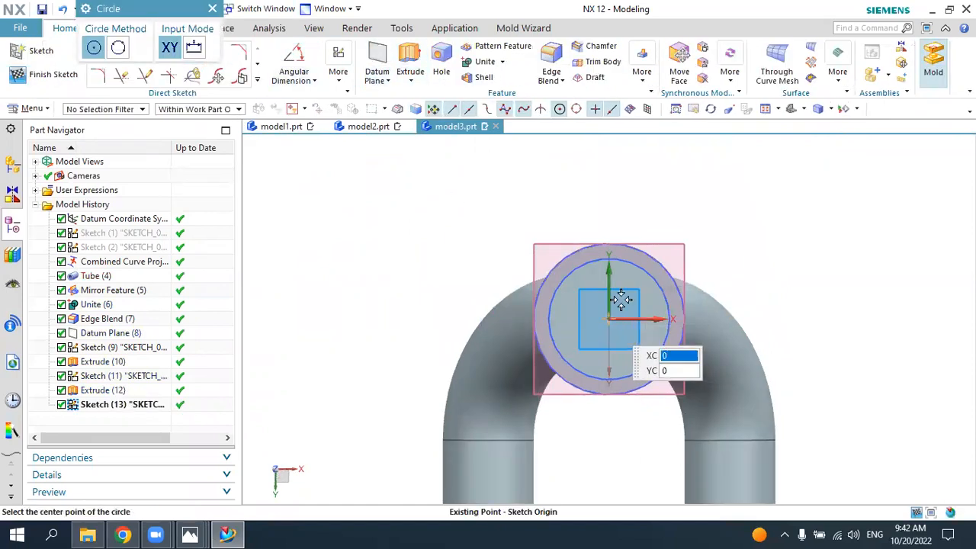
pyautogui.click(608, 320)
pyautogui.write('11')
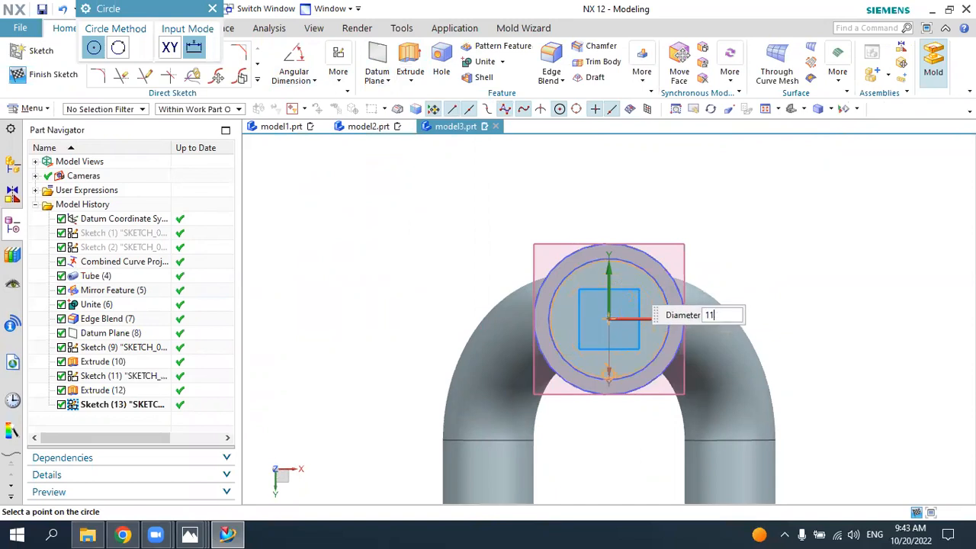
pyautogui.press('Return')
pyautogui.press('Escape')
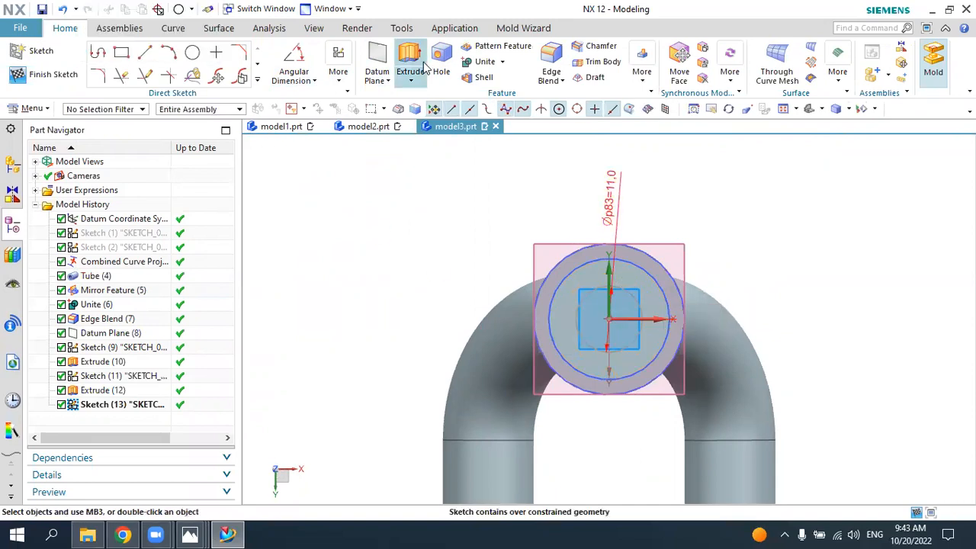
# Step: Extrude the 11 mm circle 21 mm up into the lower tube, subtracting it from the body
pyautogui.click(413, 57)
pyautogui.moveTo(556, 211); pyautogui.dragTo(581, 304, button='middle')
pyautogui.moveTo(590, 469); pyautogui.dragTo(591, 366)
pyautogui.click(227, 305)
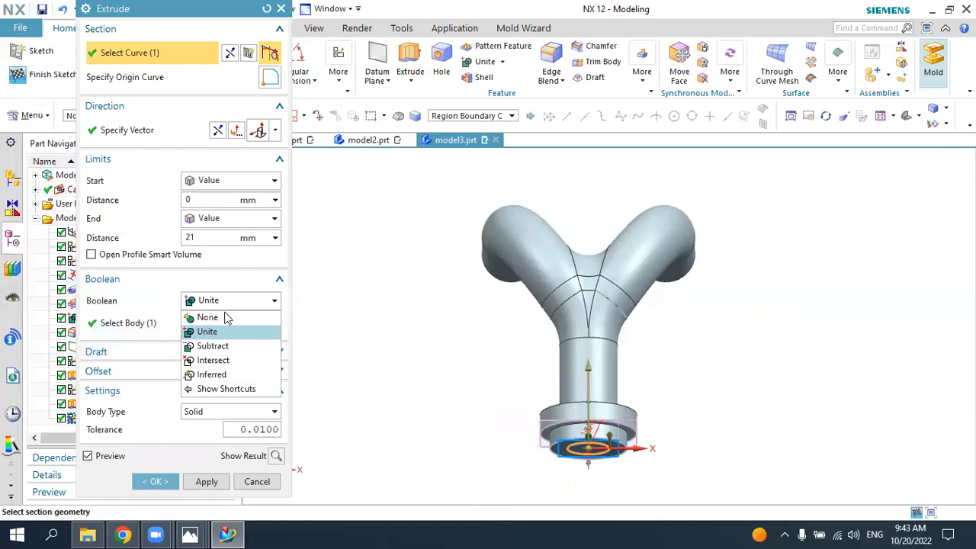
pyautogui.click(218, 345)
pyautogui.click(155, 481)
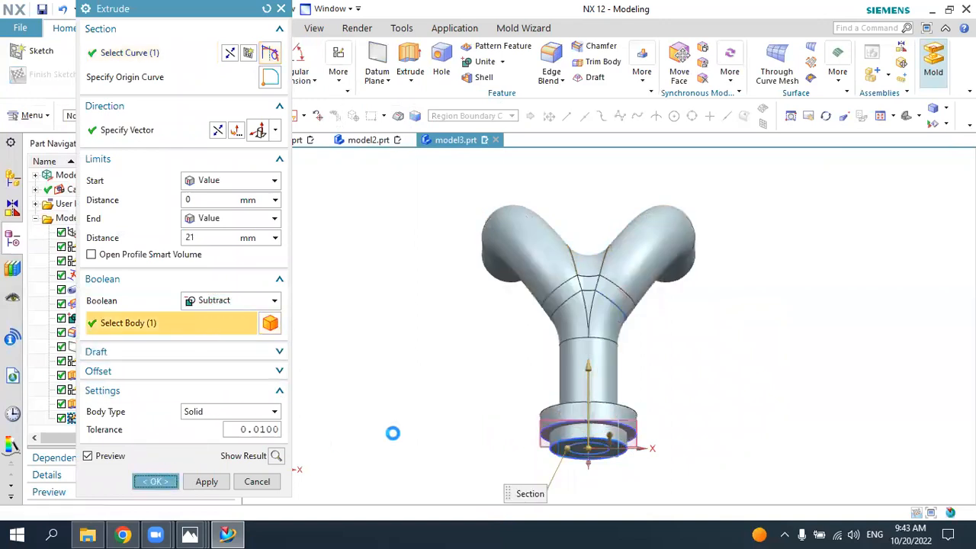
pyautogui.moveTo(572, 427)
pyautogui.mouseDown(button='middle')
pyautogui.moveTo(572, 370)
pyautogui.moveTo(573, 431)
pyautogui.mouseUp(button='middle')
pyautogui.click(812, 111)
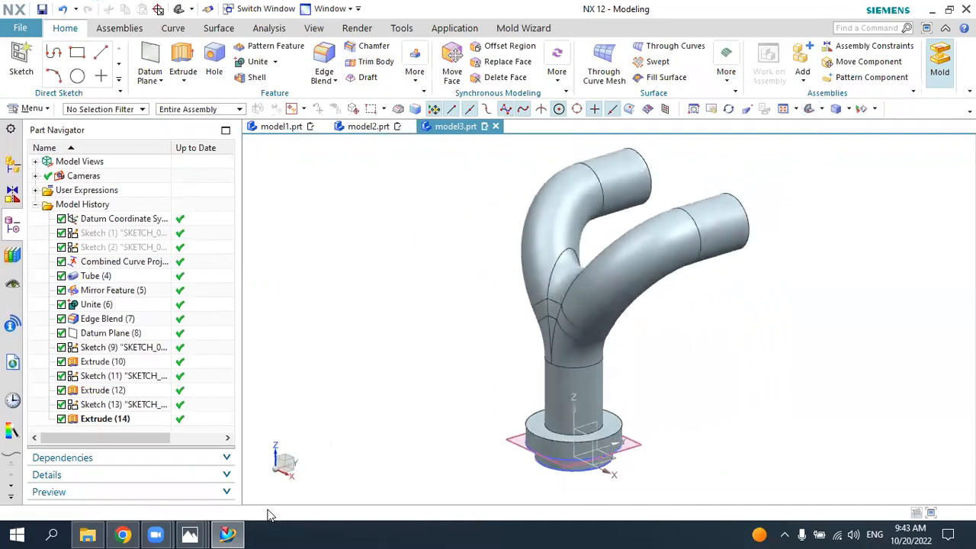
# Step: Check the chamfer size in the reference drawing and chamfer the bore's lower edge by 3 mm at 45°
pyautogui.click(229, 534)
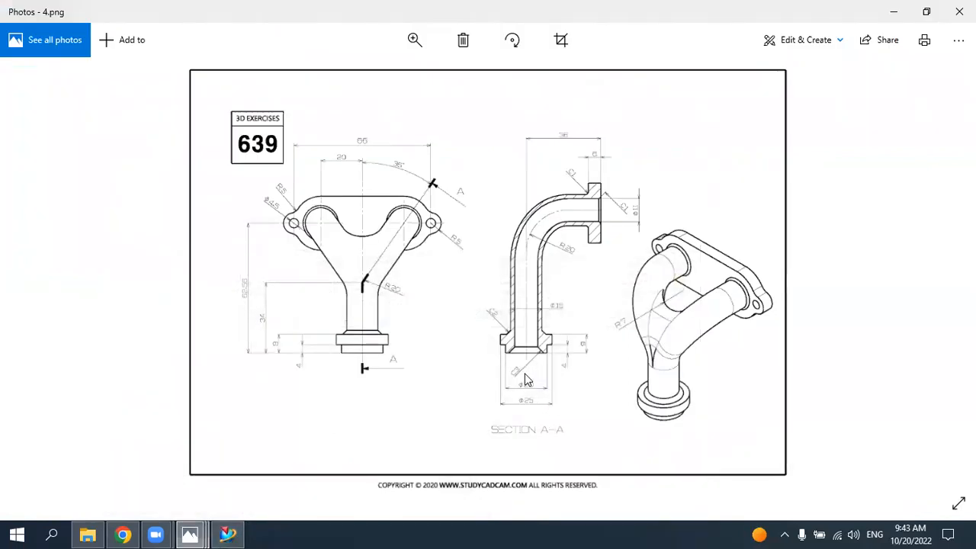
pyautogui.click(228, 534)
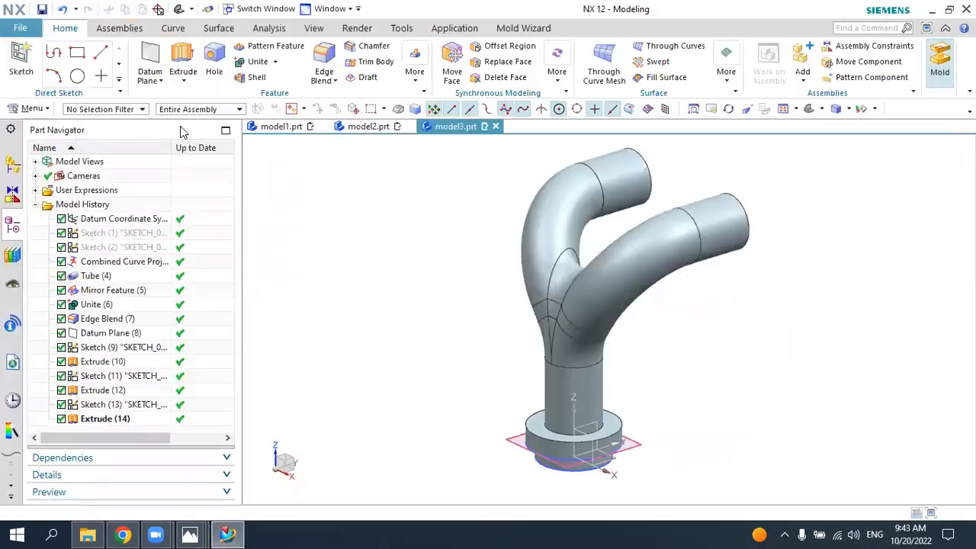
pyautogui.click(373, 45)
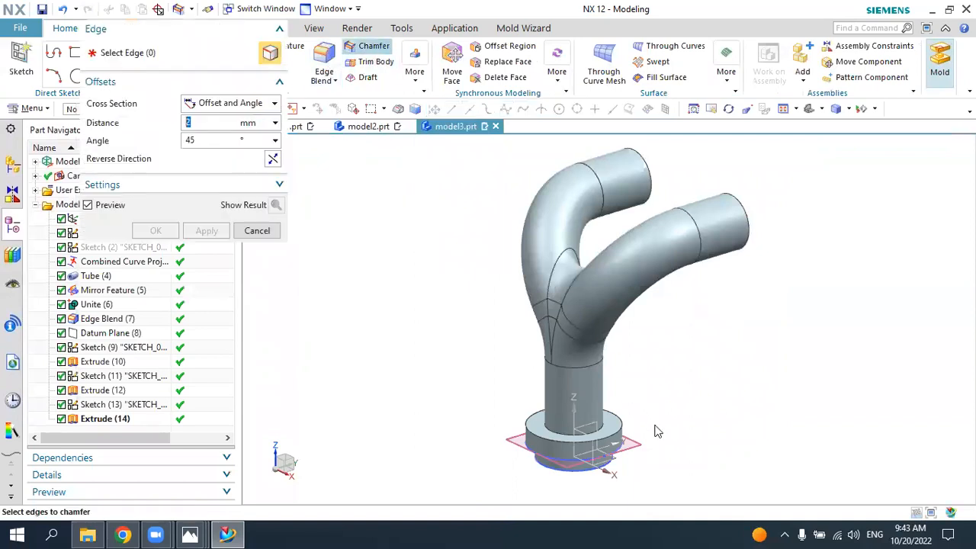
pyautogui.moveTo(667, 389); pyautogui.dragTo(671, 364, button='middle')
pyautogui.scroll(3, 571, 407)
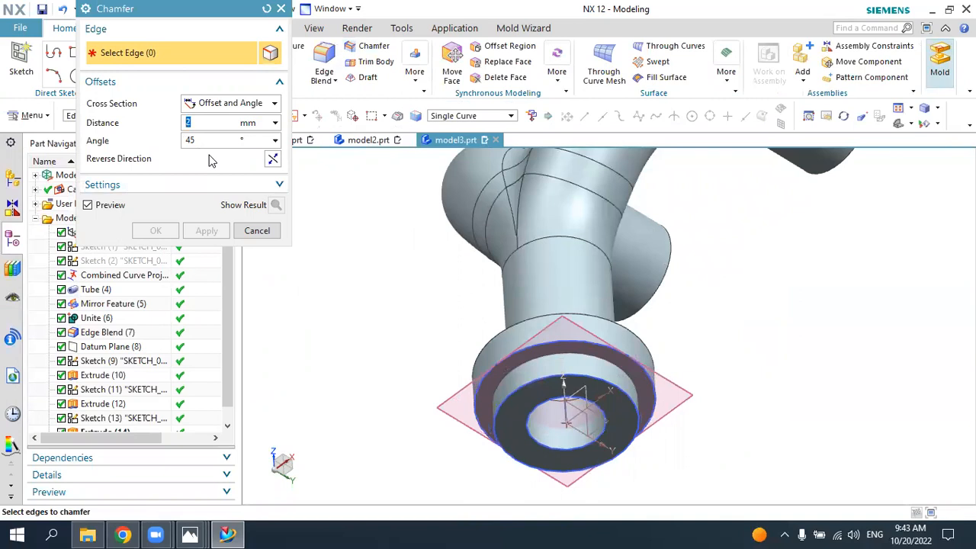
pyautogui.write('3')
pyautogui.click(540, 401)
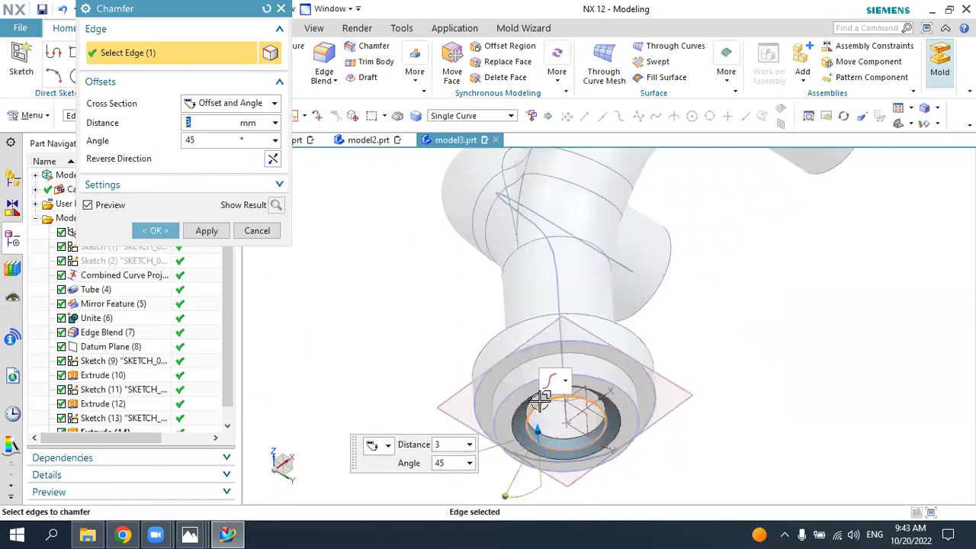
pyautogui.click(155, 230)
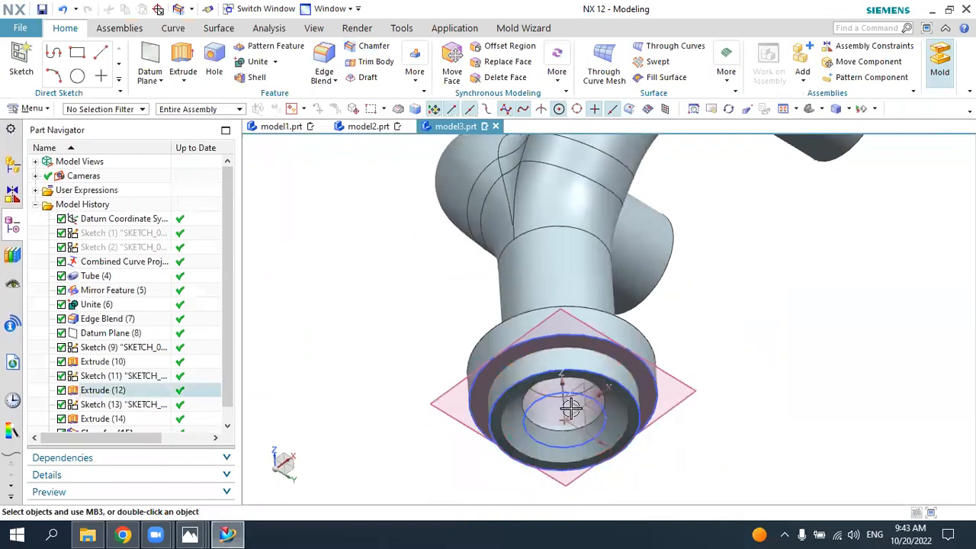
pyautogui.click(810, 109)
# Step: Check the flange in the reference drawing and create a sketch on the mirrored branch's annular end face with its X-axis reversed
pyautogui.moveTo(688, 307); pyautogui.dragTo(683, 246, button='middle')
pyautogui.moveTo(690, 340); pyautogui.dragTo(607, 397, button='middle')
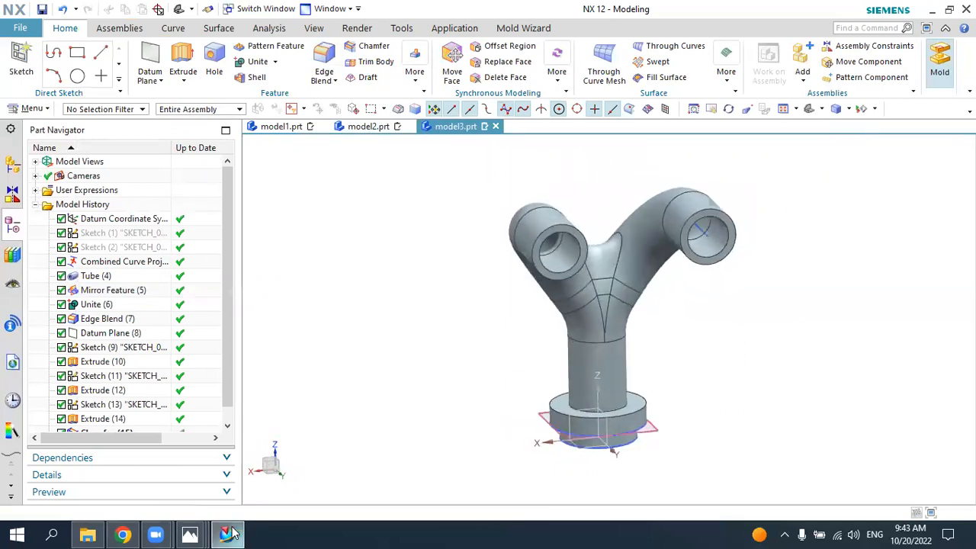
pyautogui.click(190, 535)
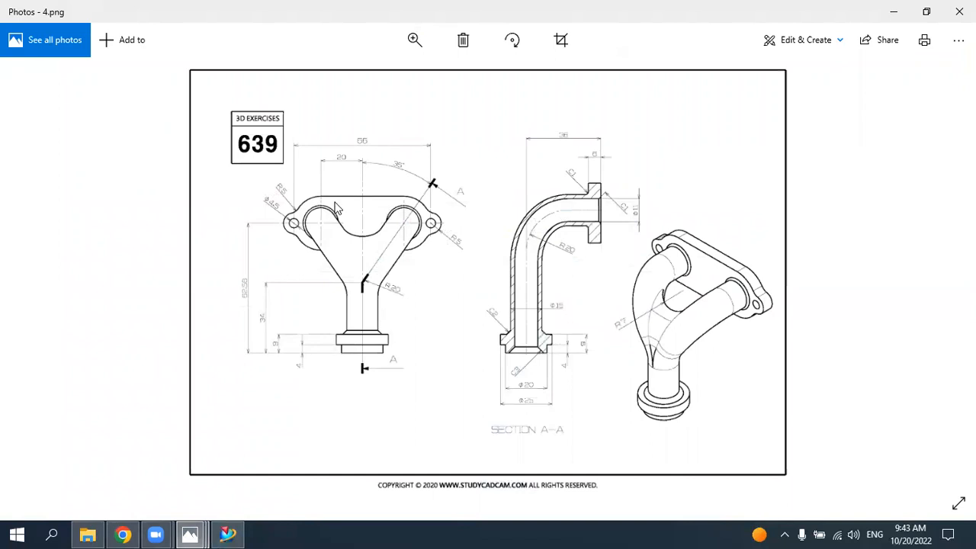
pyautogui.click(227, 534)
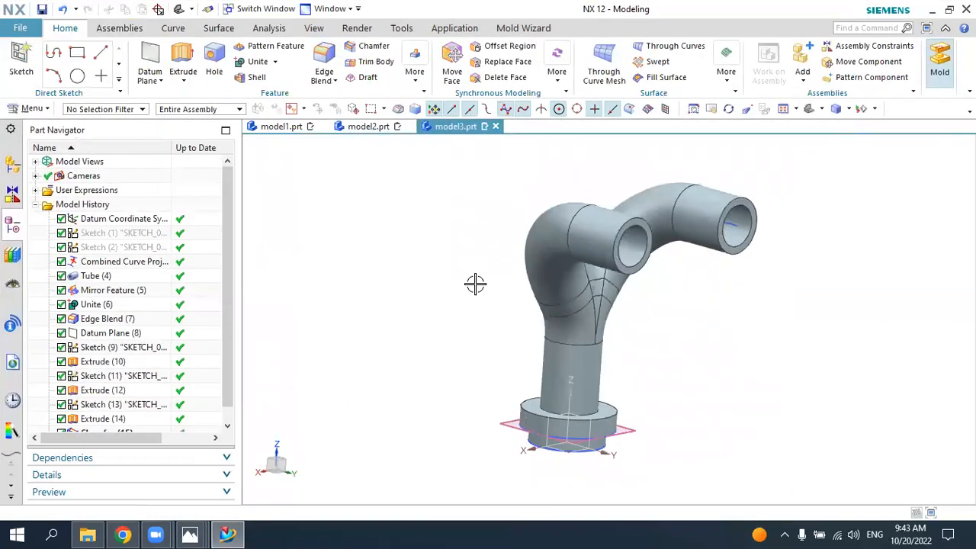
pyautogui.click(22, 61)
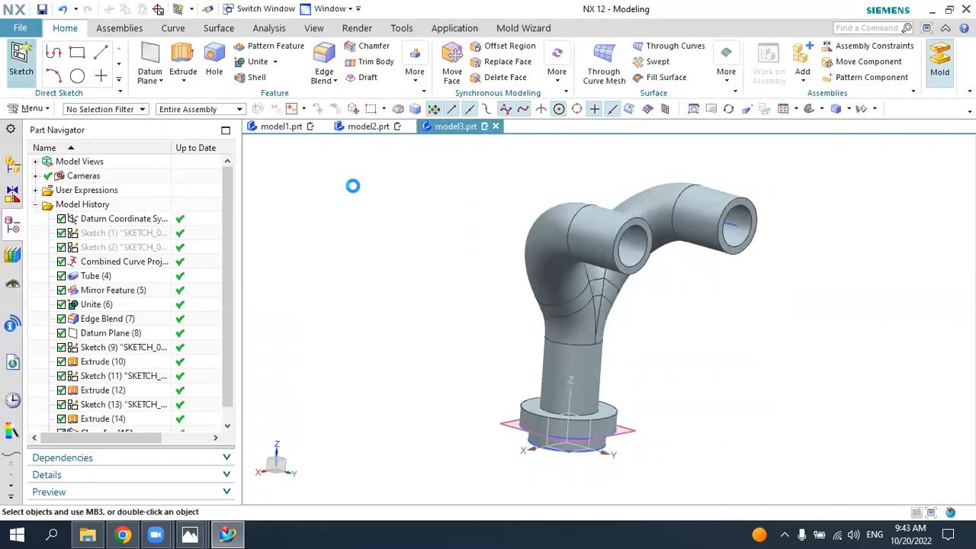
pyautogui.scroll(2, 672, 236)
pyautogui.scroll(3, 645, 219)
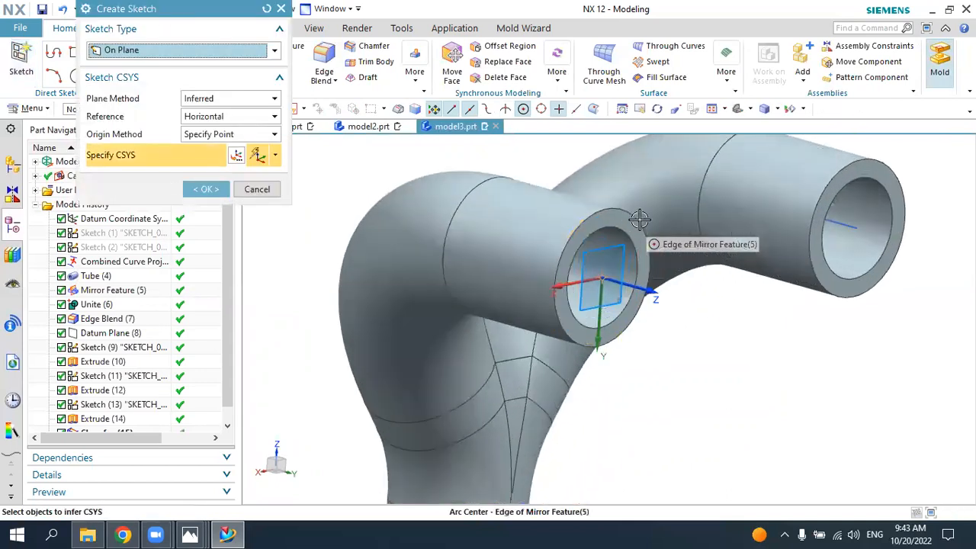
pyautogui.click(638, 223)
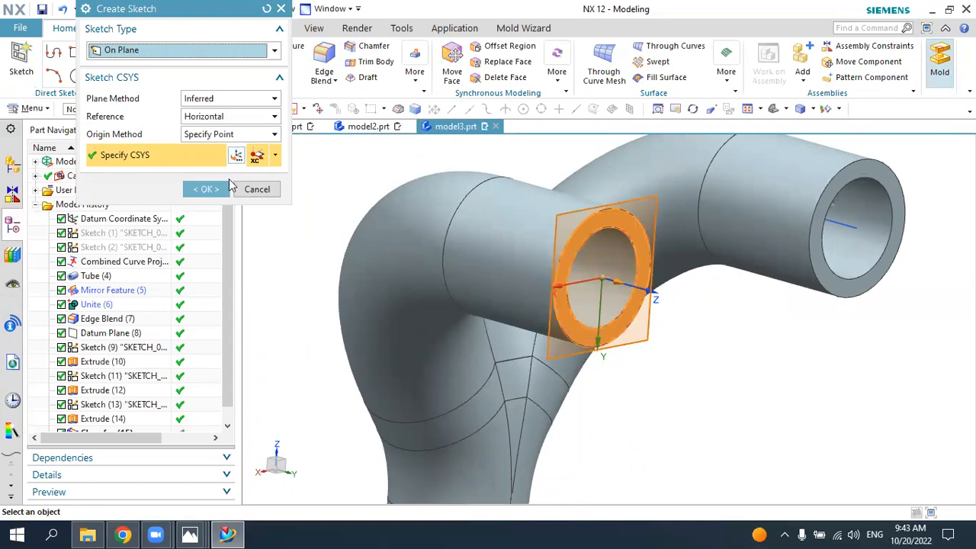
pyautogui.click(238, 155)
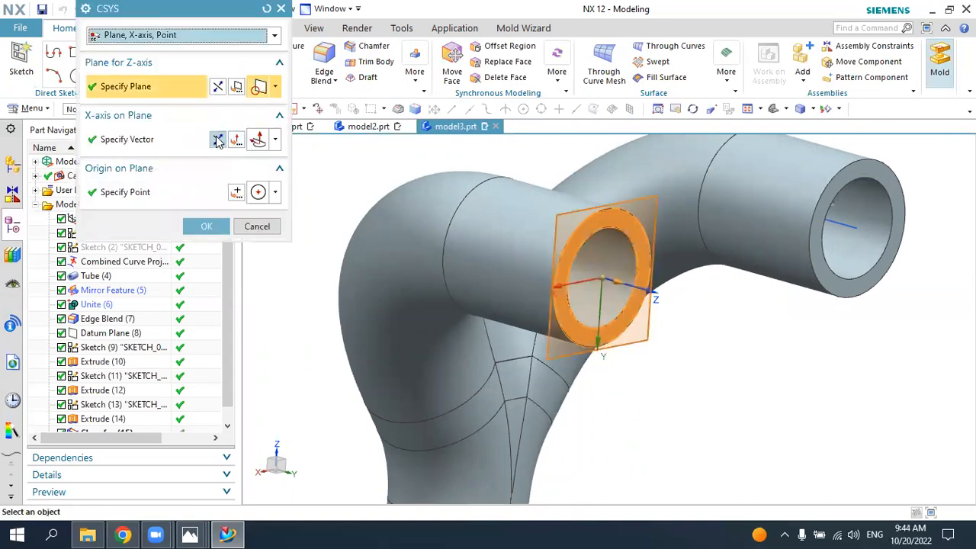
pyautogui.click(218, 140)
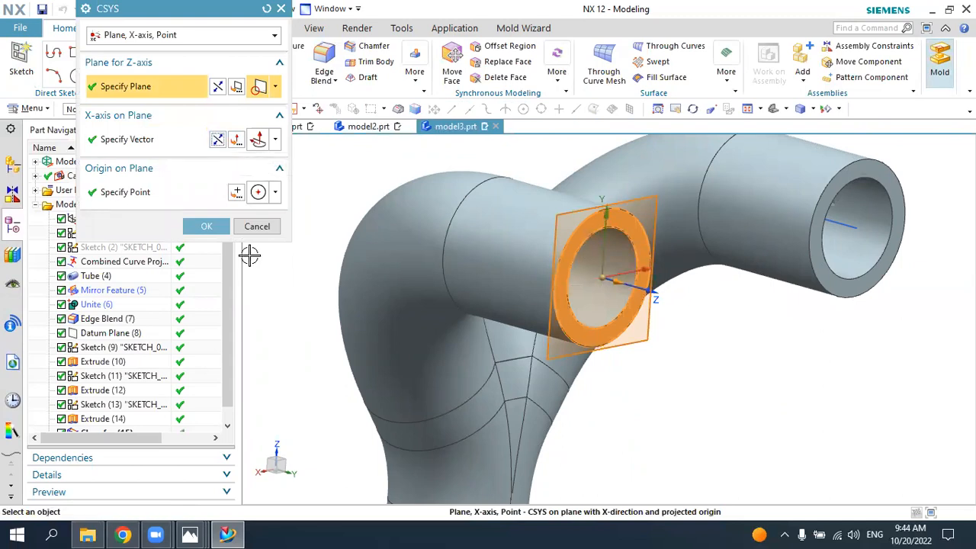
pyautogui.click(217, 227)
pyautogui.click(218, 189)
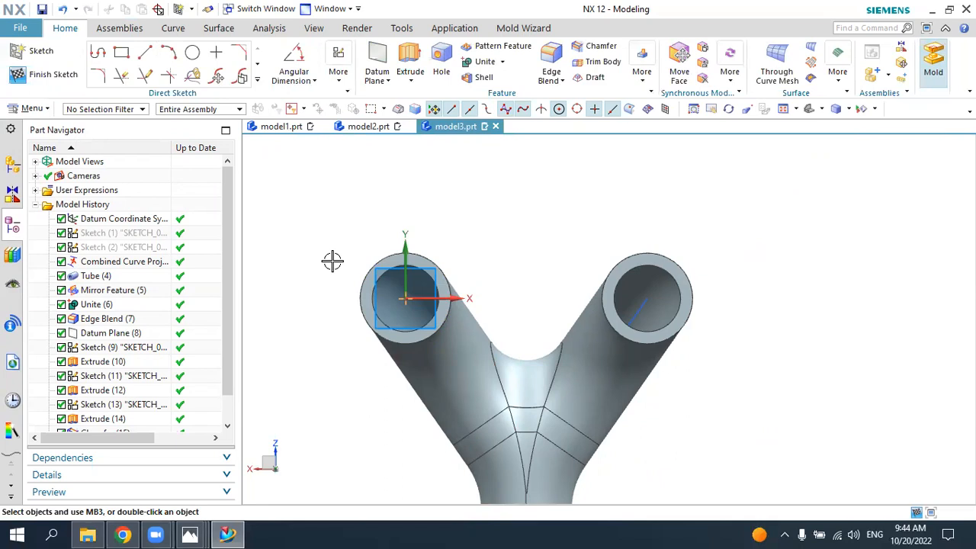
# Step: Check the flange shape in the reference drawing and draw two 23 mm diameter circles, one centred on each branch end
pyautogui.click(190, 534)
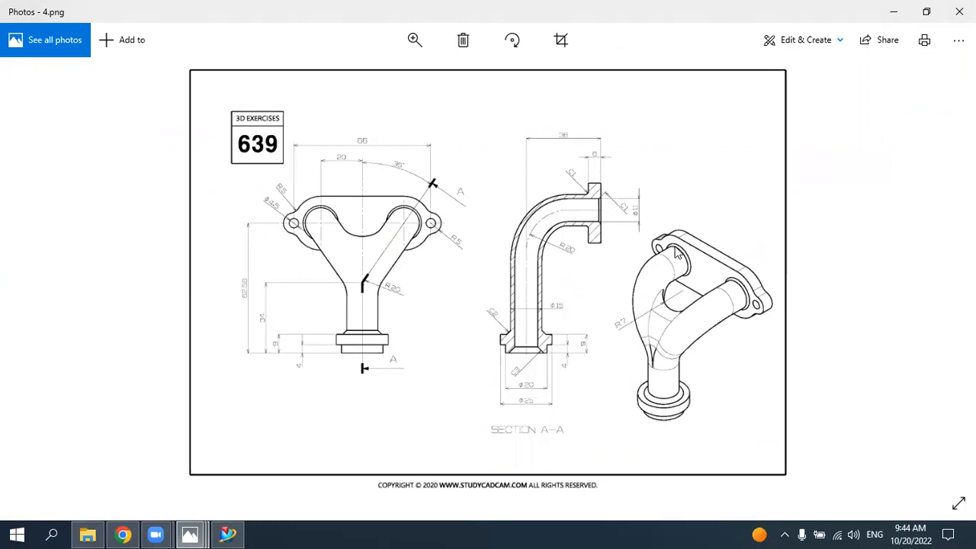
pyautogui.click(226, 533)
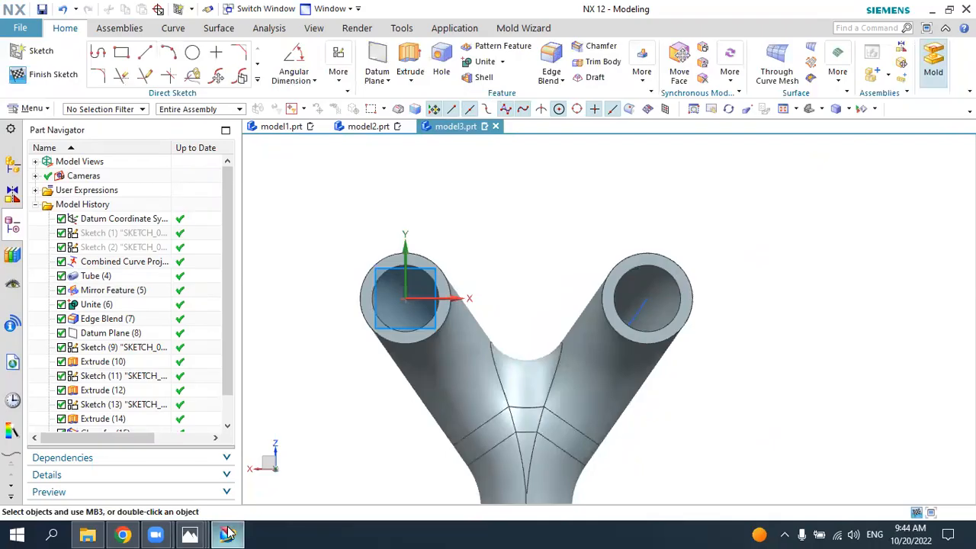
pyautogui.click(192, 51)
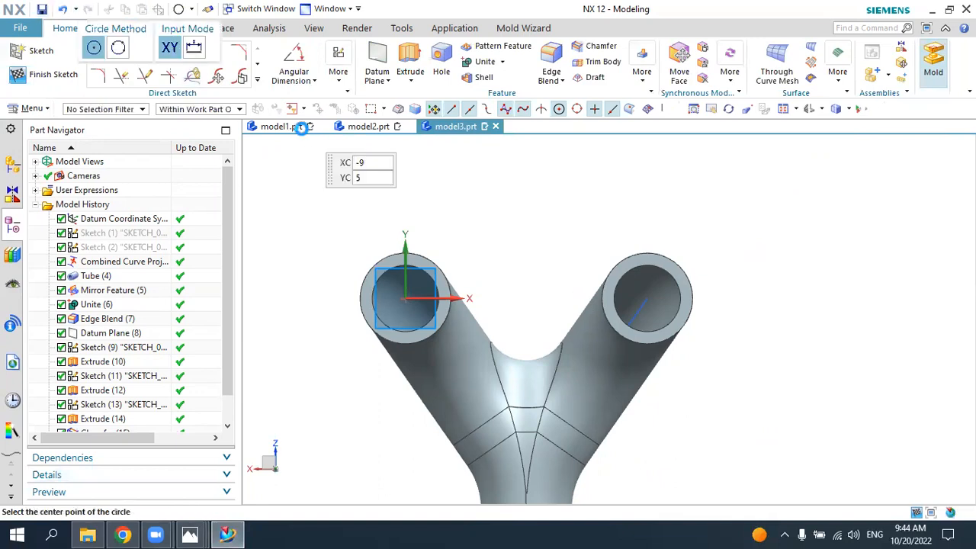
pyautogui.click(404, 297)
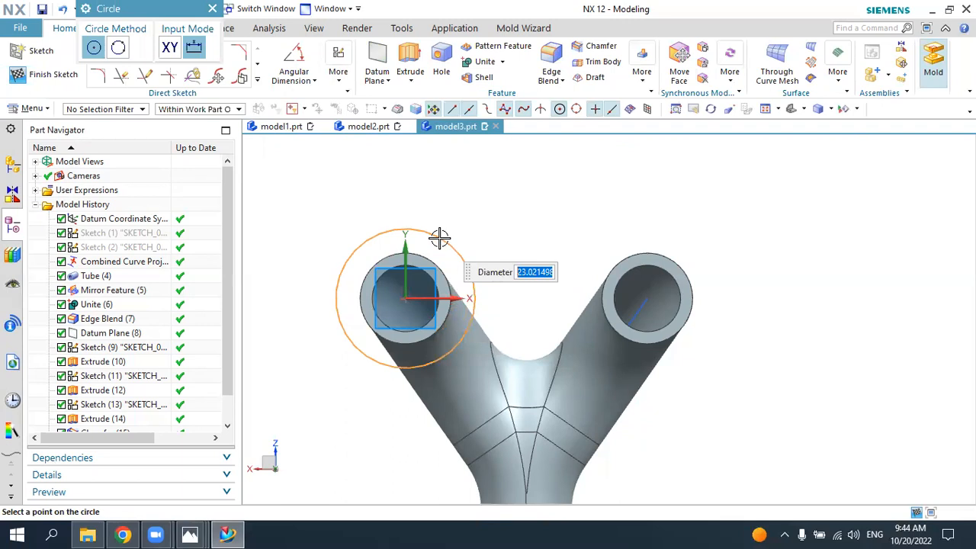
pyautogui.write('23')
pyautogui.press('Return')
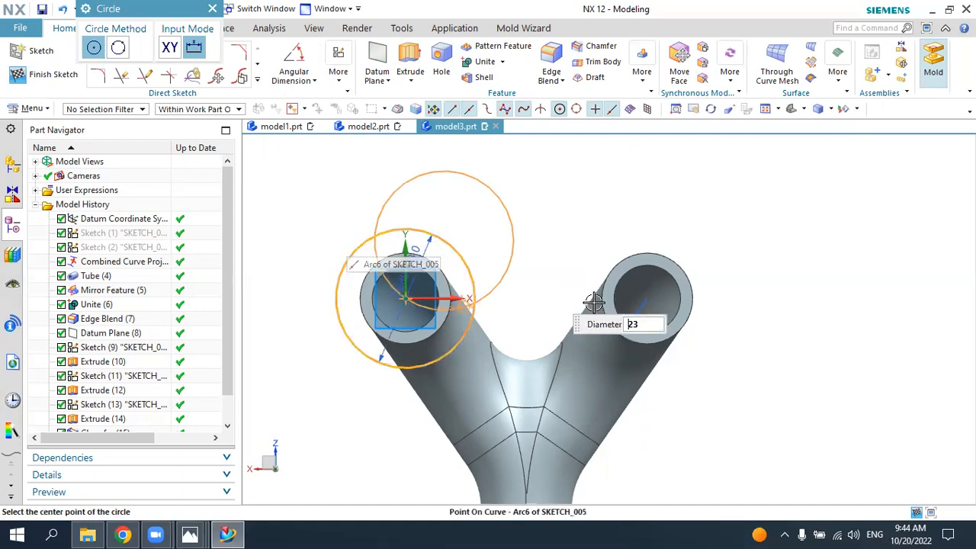
pyautogui.click(644, 299)
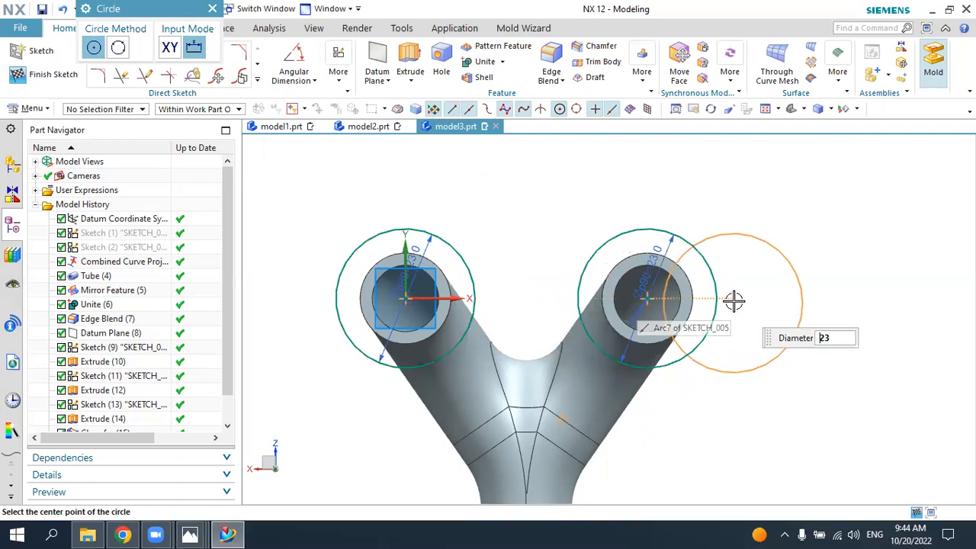
pyautogui.press('Escape')
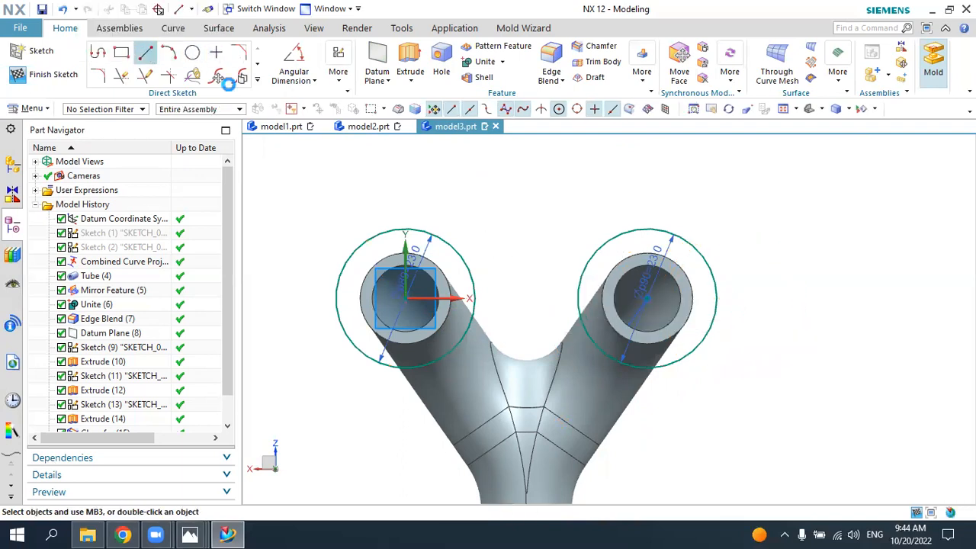
# Step: Draw a horizontal line tangent to the upper sides of the two 23 mm circles
pyautogui.click(145, 51)
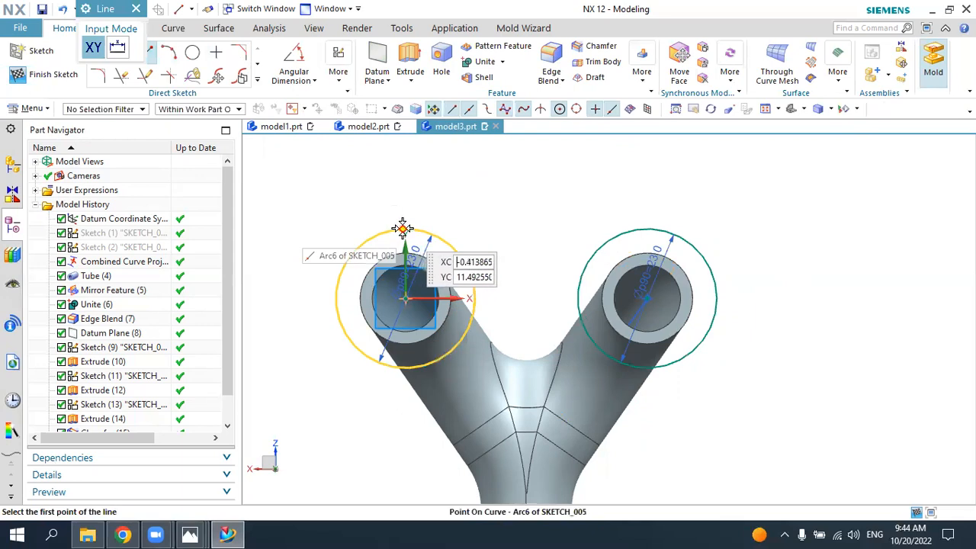
pyautogui.click(403, 227)
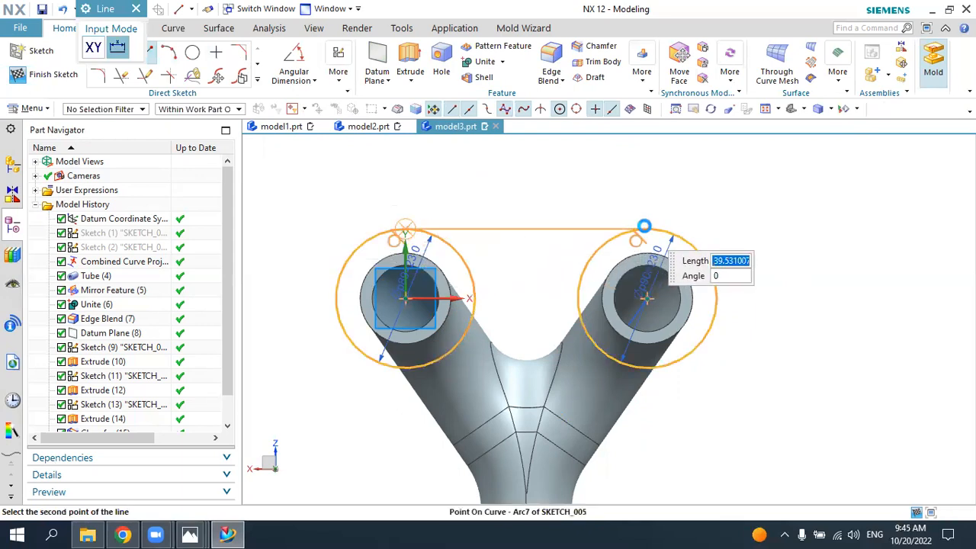
pyautogui.click(647, 228)
pyautogui.click(387, 366)
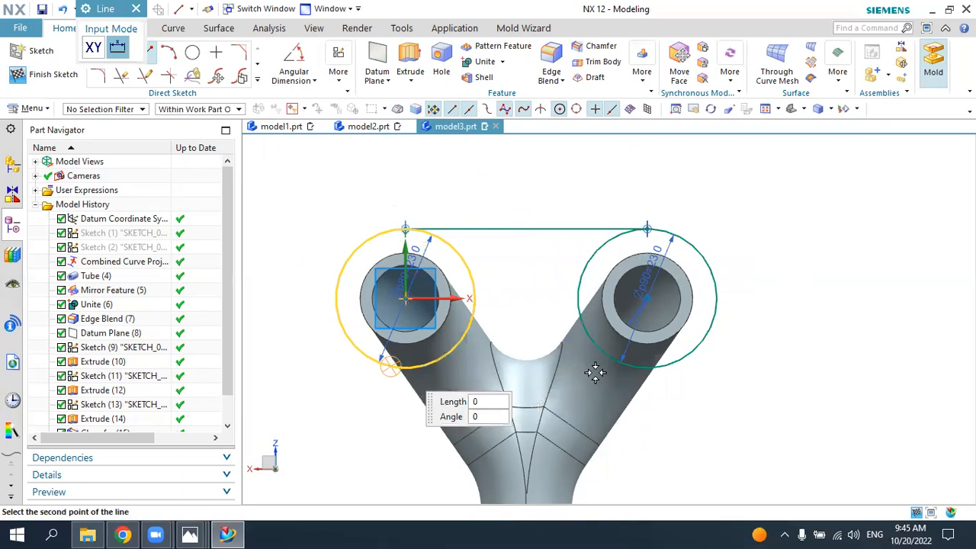
pyautogui.click(645, 373)
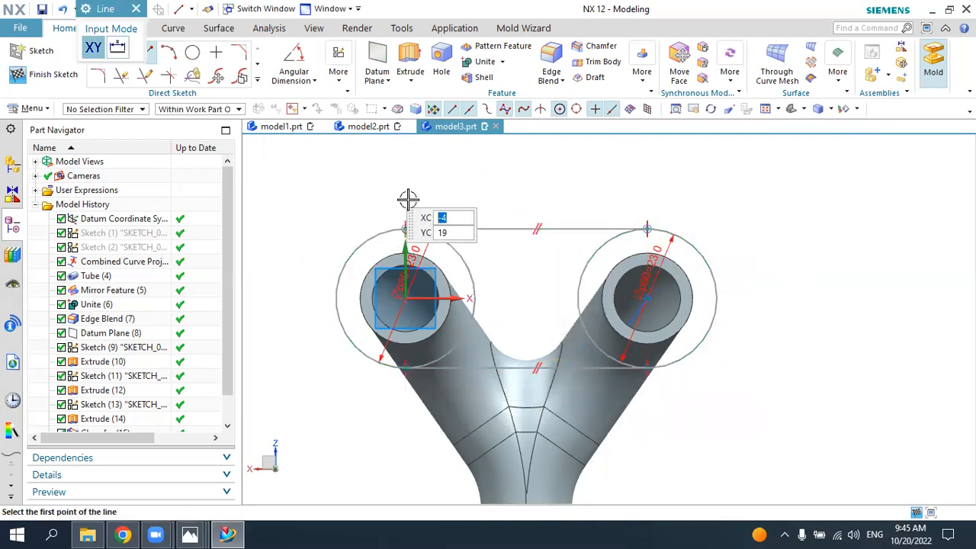
pyautogui.hotkey('ctrl', 'z')
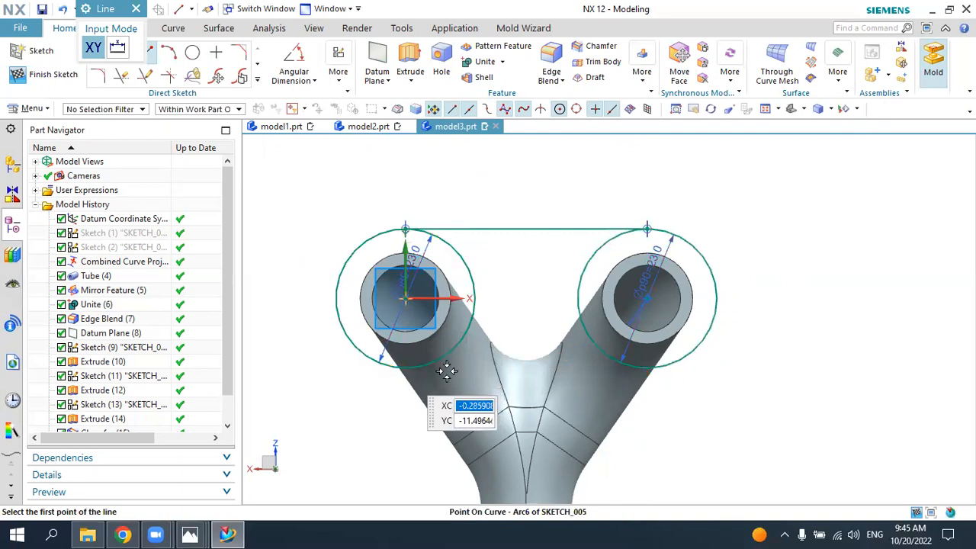
# Step: Draw a horizontal line tangent to the lower sides of the two 23 mm circles
pyautogui.click(447, 372)
pyautogui.click(695, 367)
pyautogui.press('Escape')
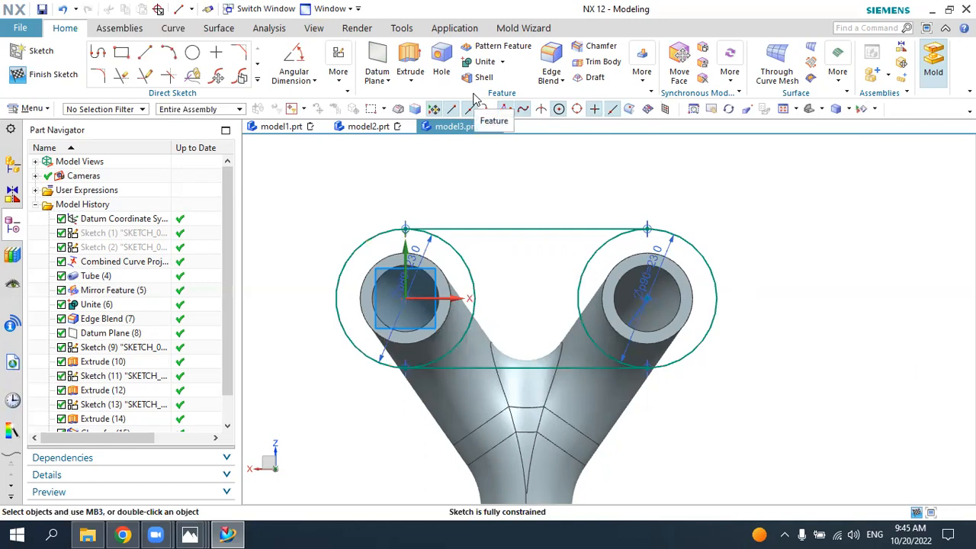
# Step: Project the inner bore edges of both branch ends into the flange sketch
pyautogui.click(258, 79)
pyautogui.click(169, 171)
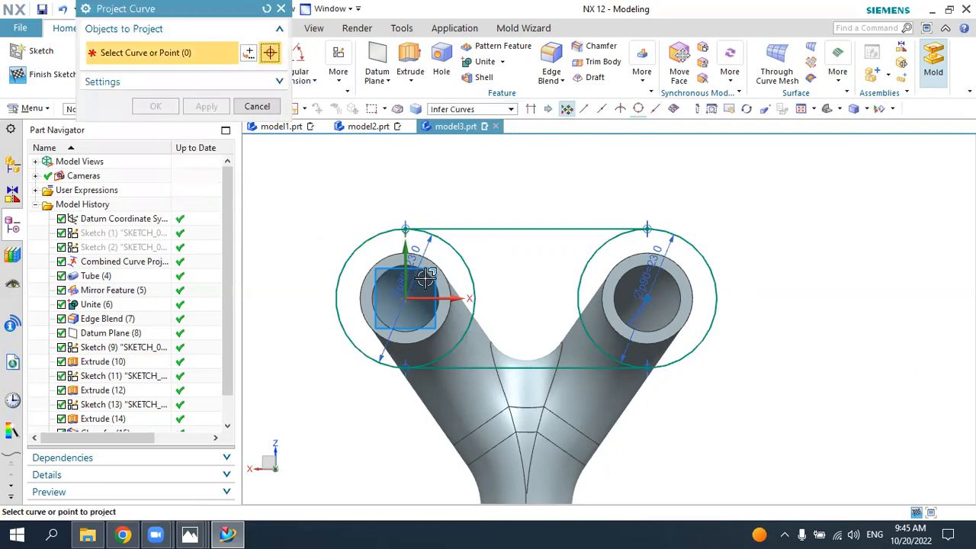
pyautogui.click(418, 272)
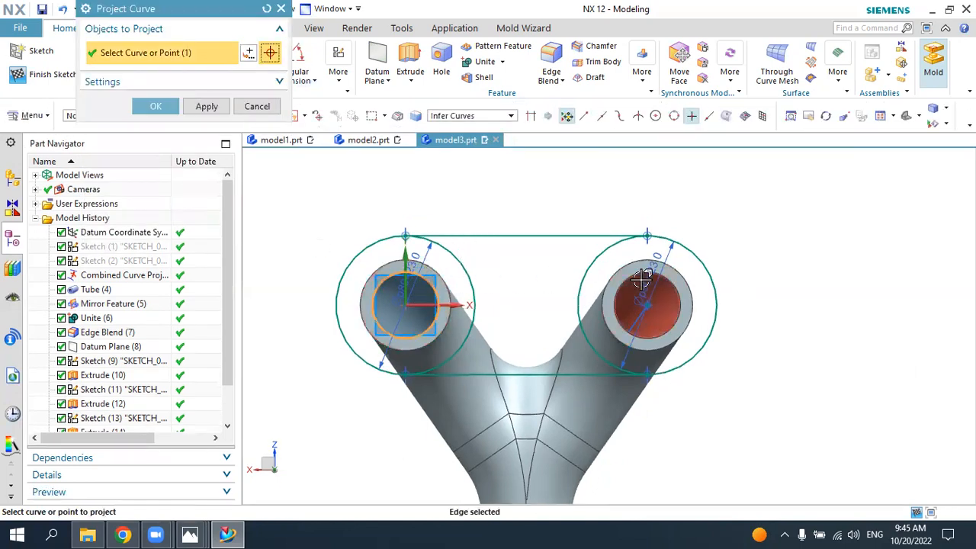
pyautogui.click(638, 273)
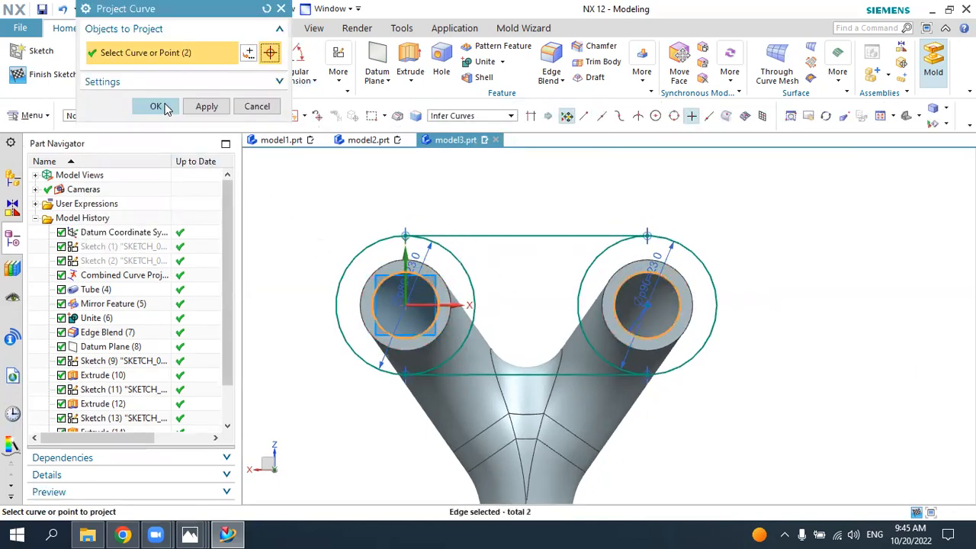
pyautogui.click(155, 106)
# Step: Trim the inward-facing halves of the two 23 mm circles to leave a slot-shaped flange outline
pyautogui.click(119, 83)
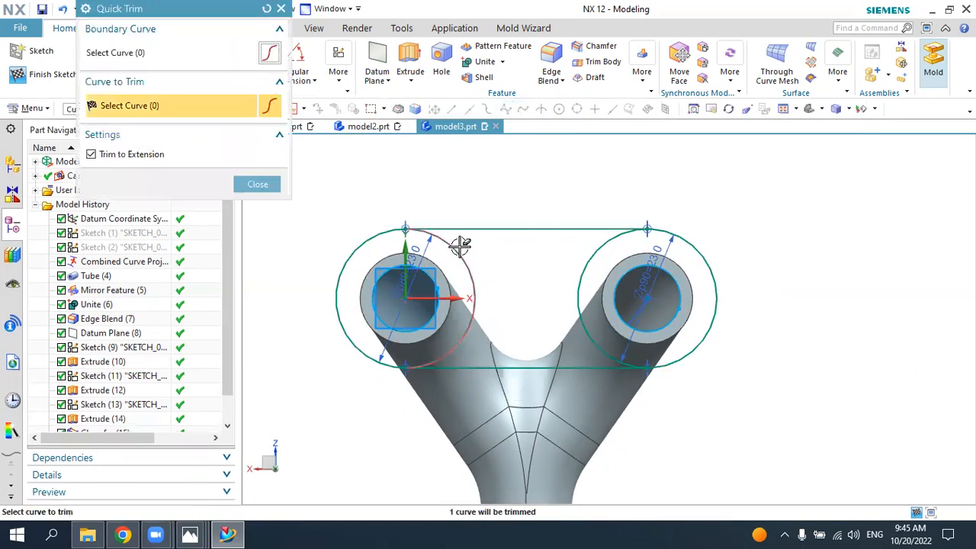
pyautogui.click(596, 253)
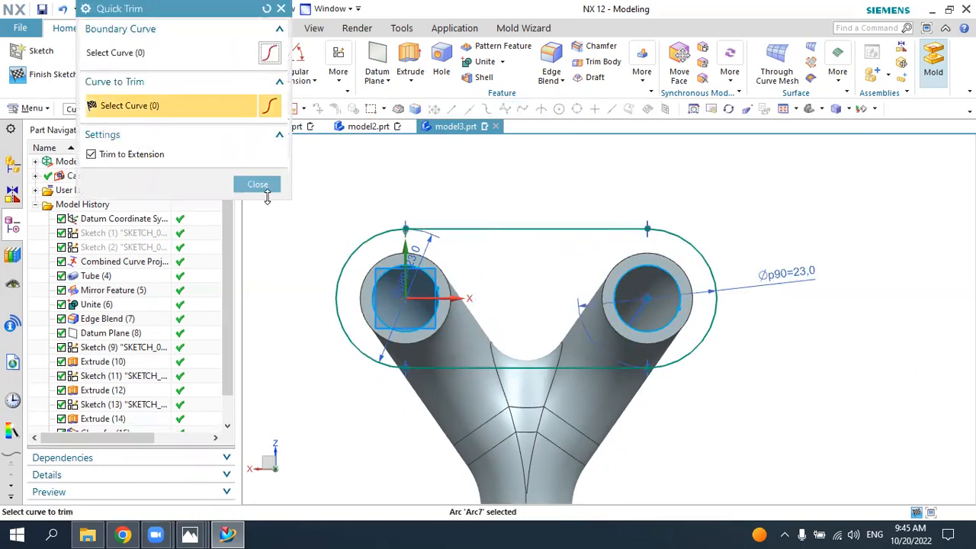
pyautogui.click(266, 188)
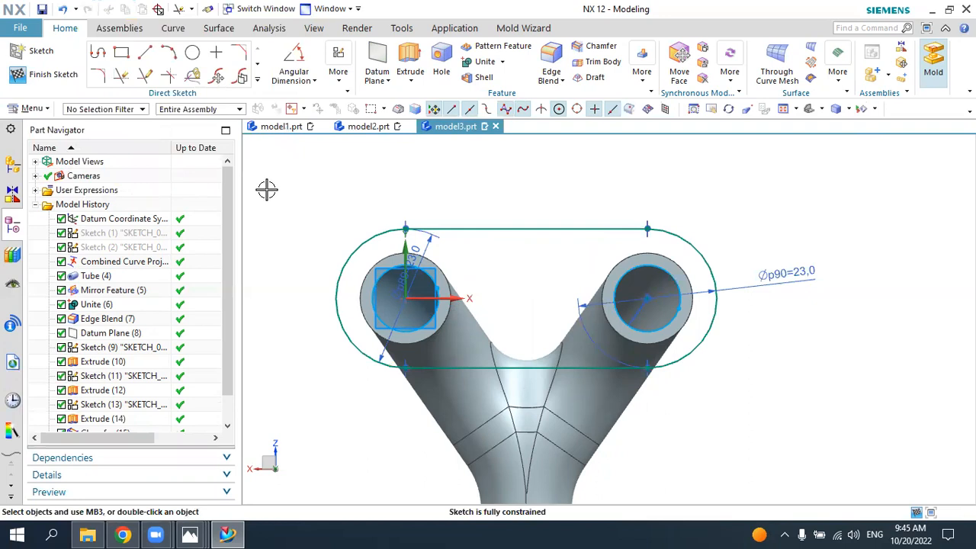
# Step: Draw a 10 mm diameter circle outside the flange outline, beside the branch end that carries the sketch origin
pyautogui.click(193, 52)
pyautogui.scroll(2, 310, 283)
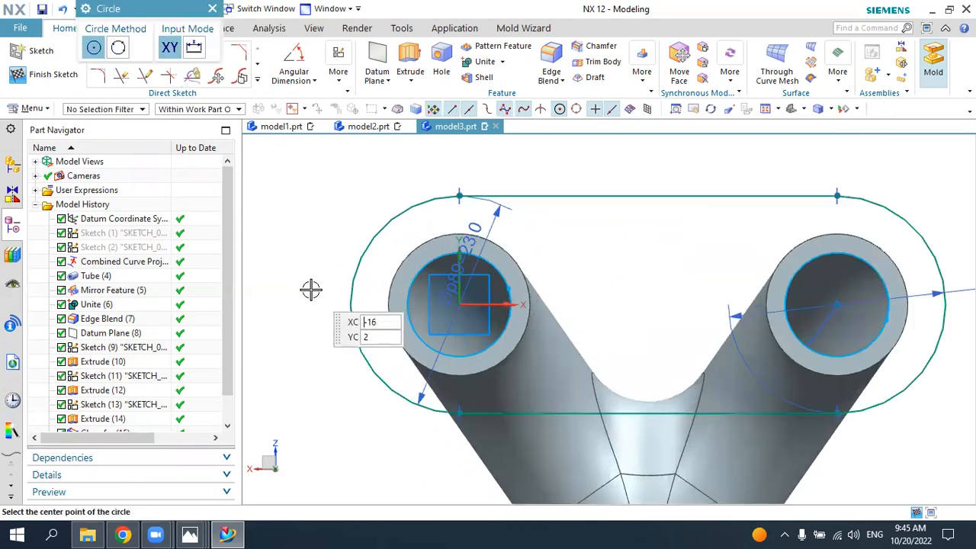
pyautogui.click(300, 304)
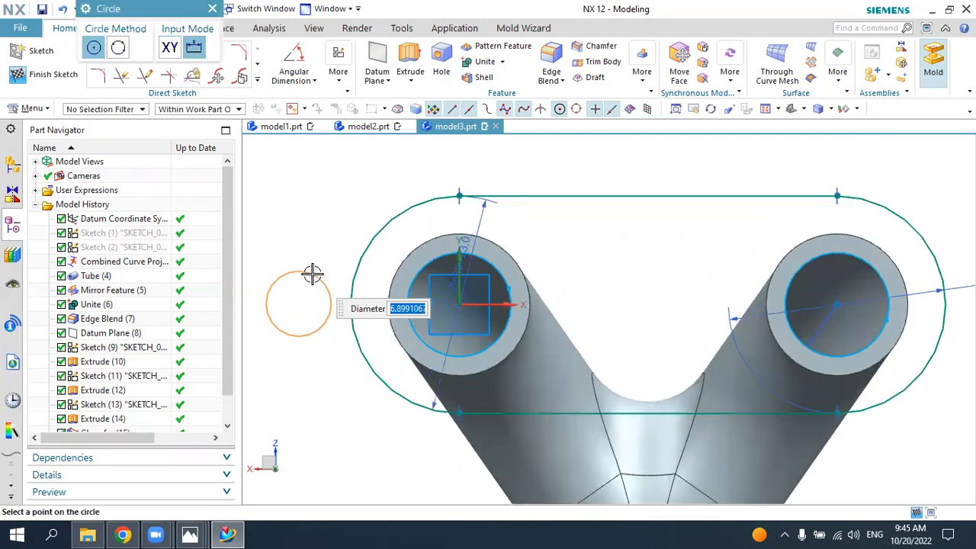
pyautogui.write('1')
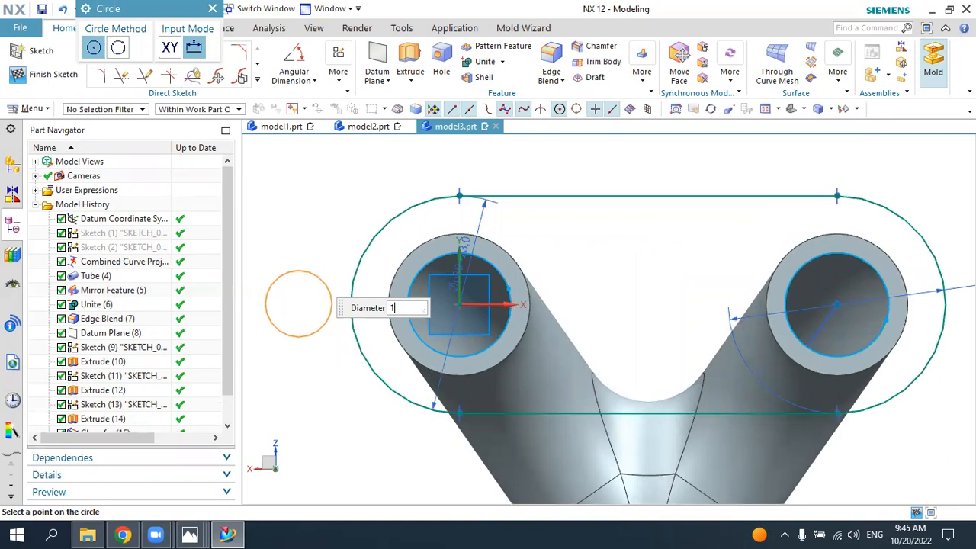
pyautogui.click(313, 272)
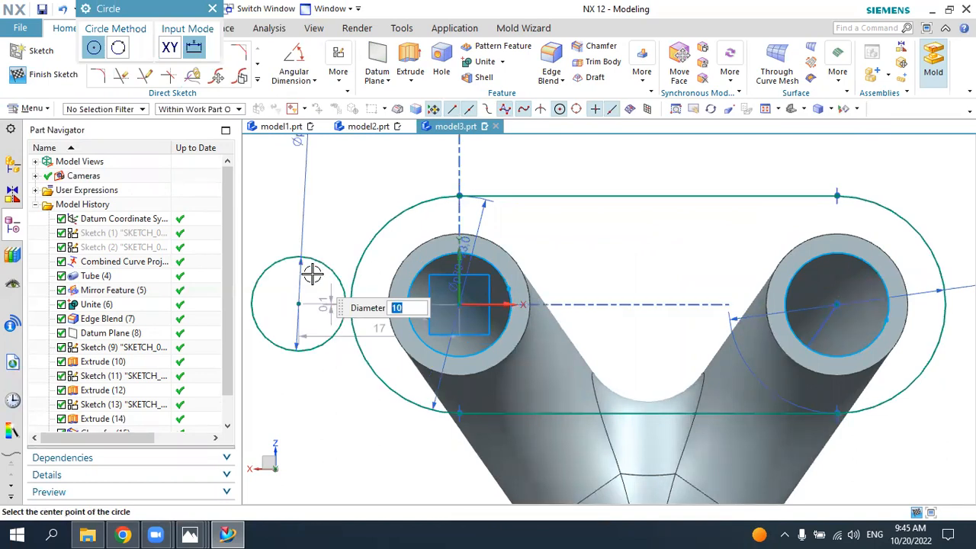
pyautogui.press('Escape')
pyautogui.press('c')
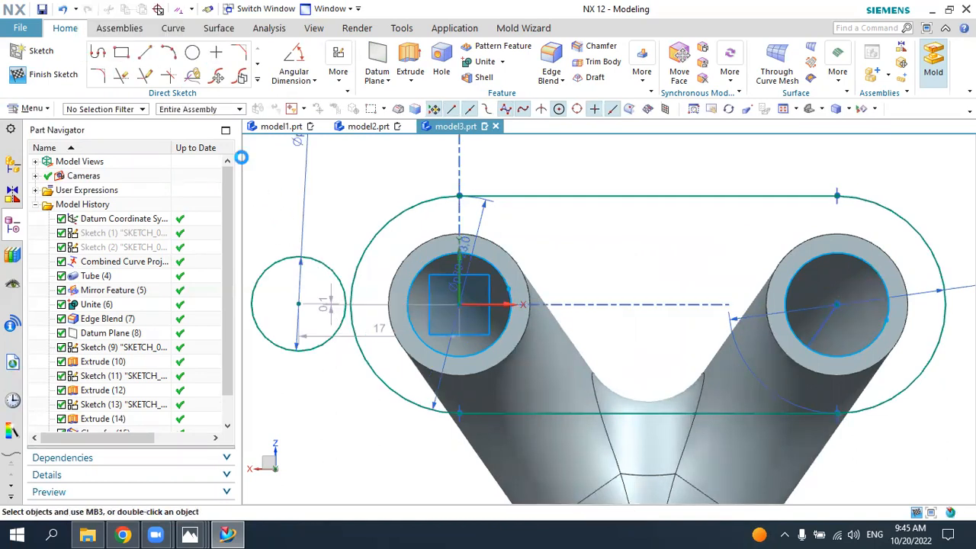
pyautogui.click(150, 81)
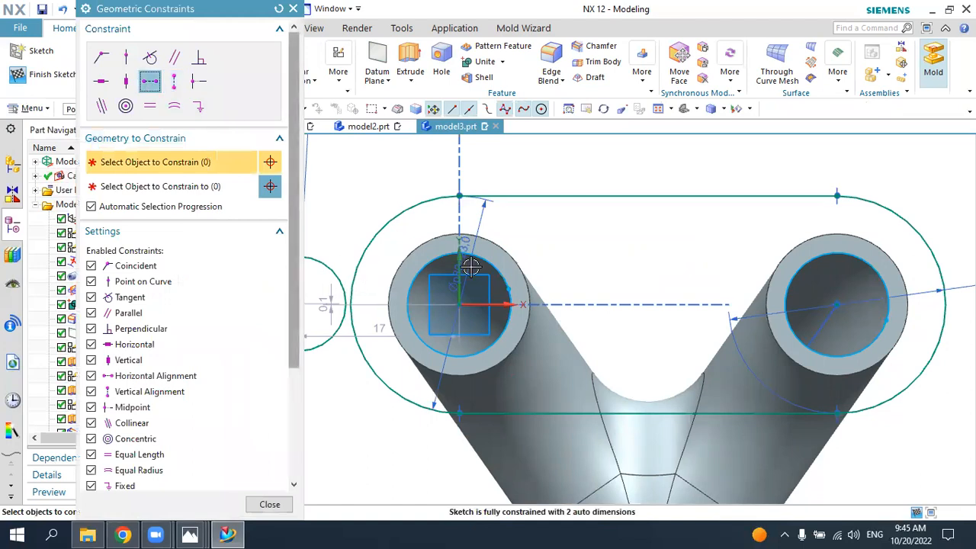
pyautogui.scroll(-2, 351, 263)
pyautogui.click(362, 288)
pyautogui.click(467, 288)
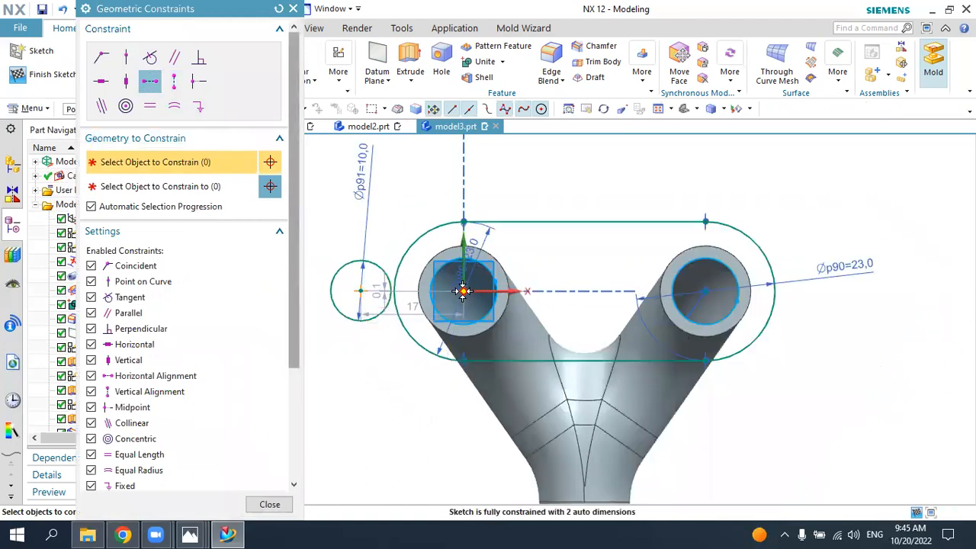
pyautogui.click(464, 290)
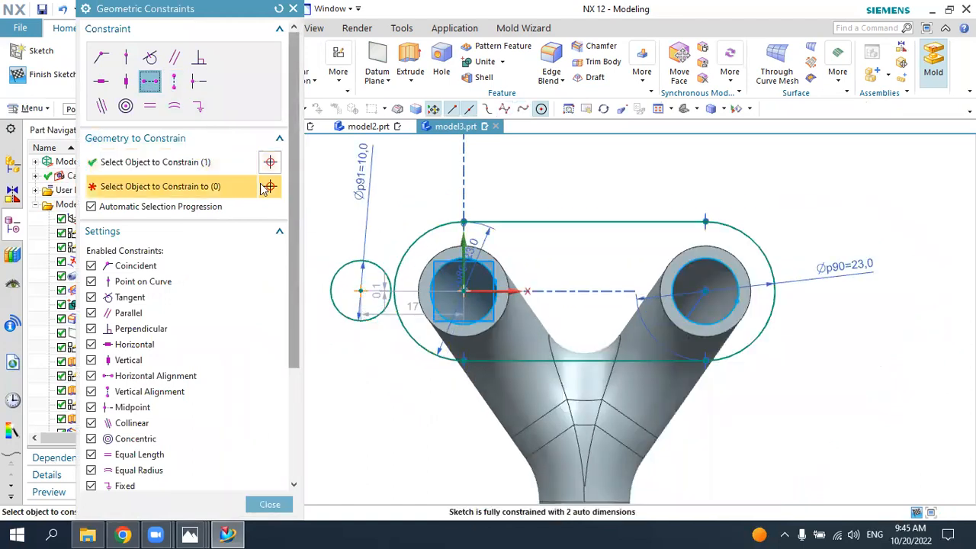
pyautogui.click(126, 58)
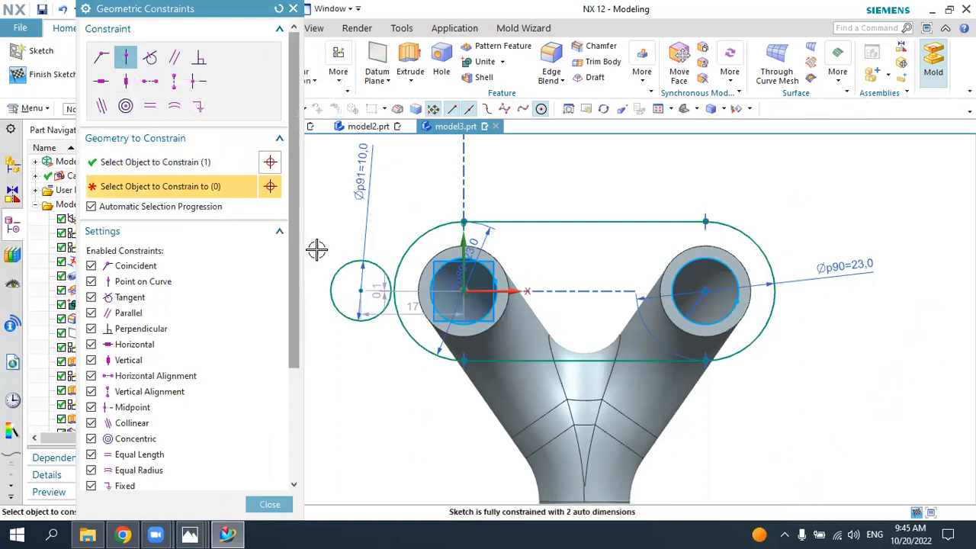
pyautogui.press('Escape')
# Step: Align the 10 mm circle's centre horizontally with the sketch origin and constrain it onto the adjacent end arc of the flange outline
pyautogui.press('c')
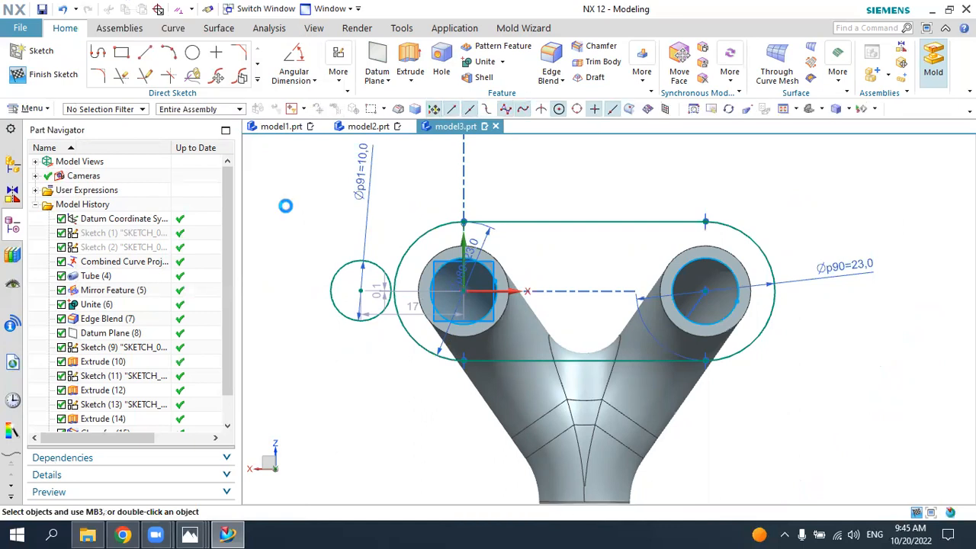
pyautogui.click(149, 81)
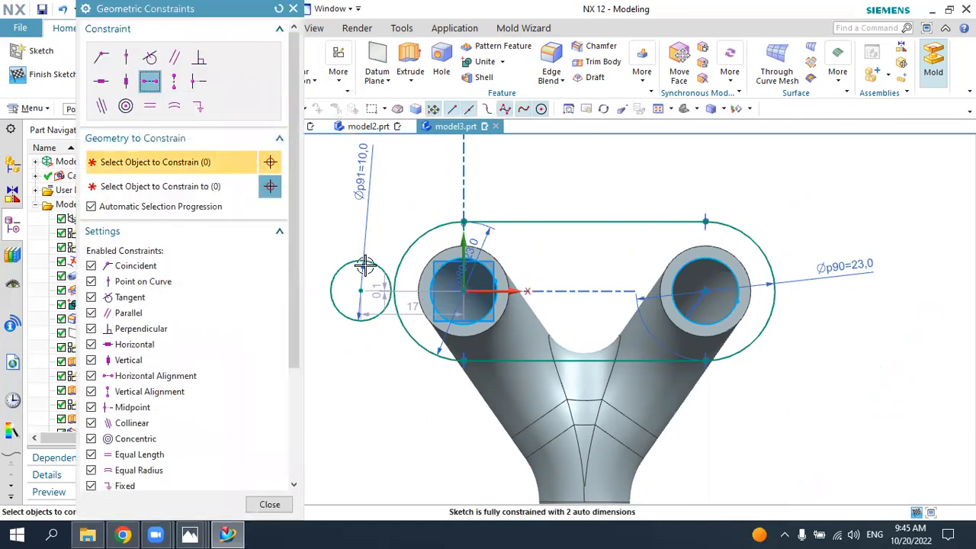
pyautogui.click(361, 291)
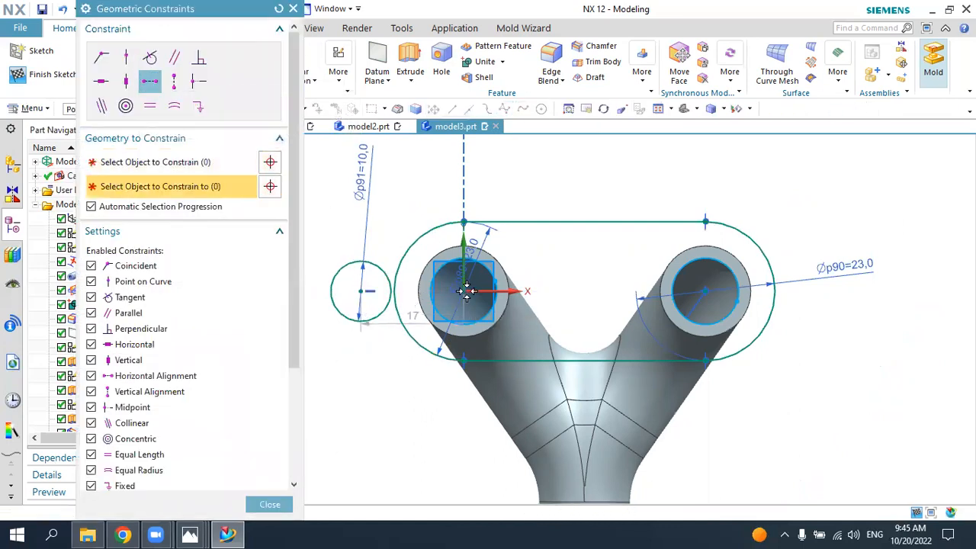
pyautogui.click(465, 290)
pyautogui.click(126, 57)
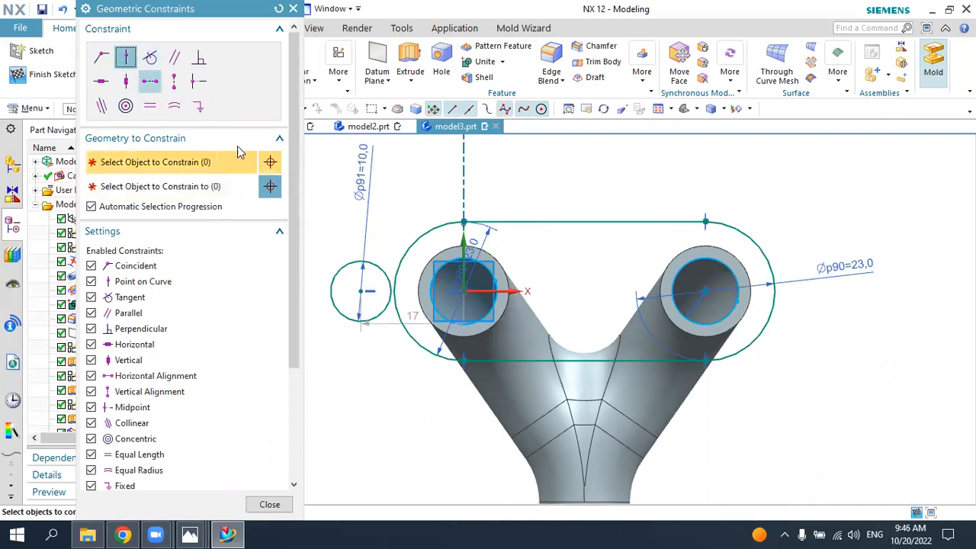
pyautogui.click(361, 290)
pyautogui.click(392, 264)
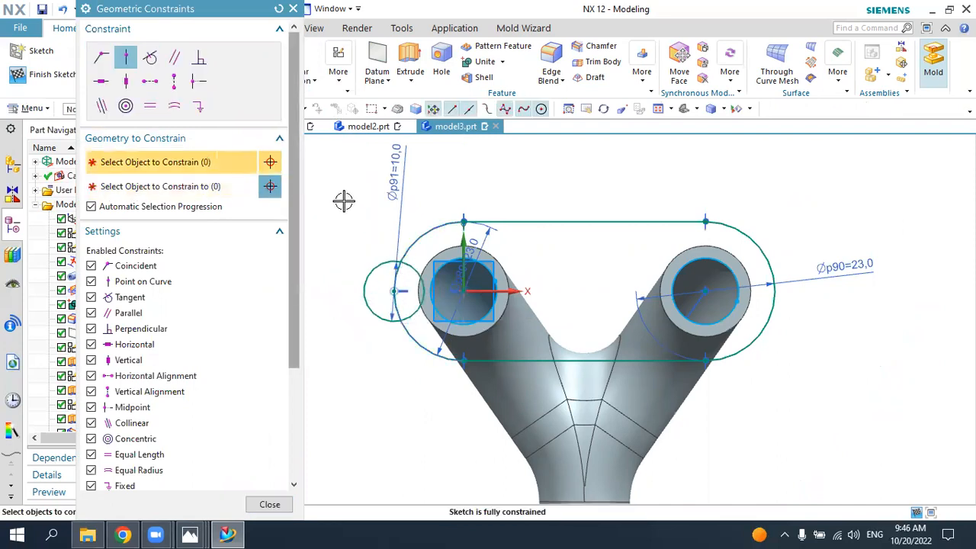
pyautogui.middleClick(340, 201)
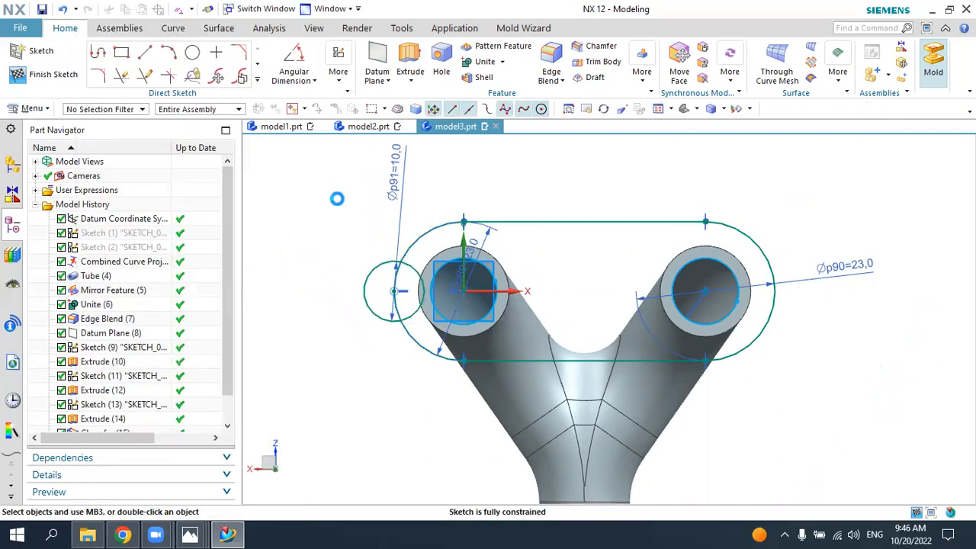
# Step: Mirror the 10 mm circle about the model's vertical datum axis to the opposite end of the flange
pyautogui.click(258, 81)
pyautogui.click(103, 195)
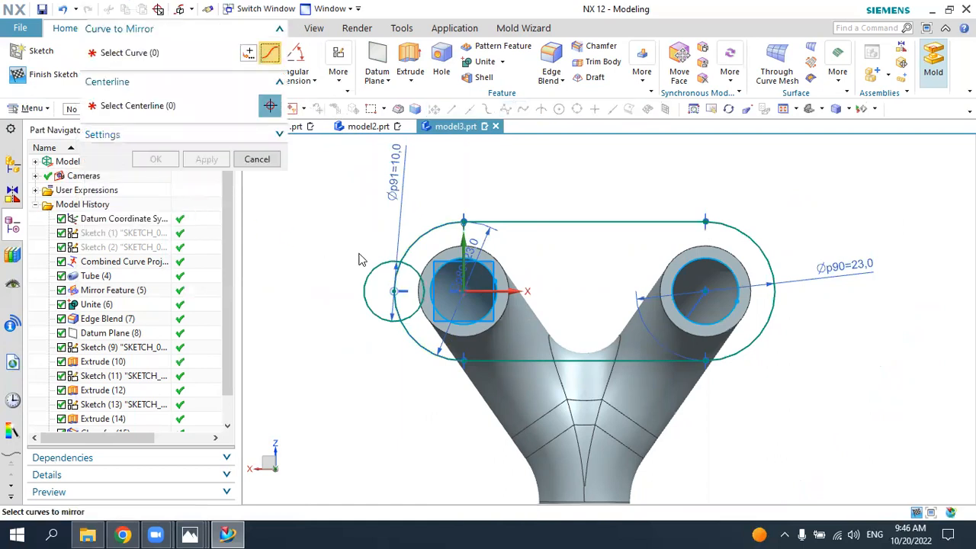
pyautogui.click(383, 274)
pyautogui.middleClick(159, 147)
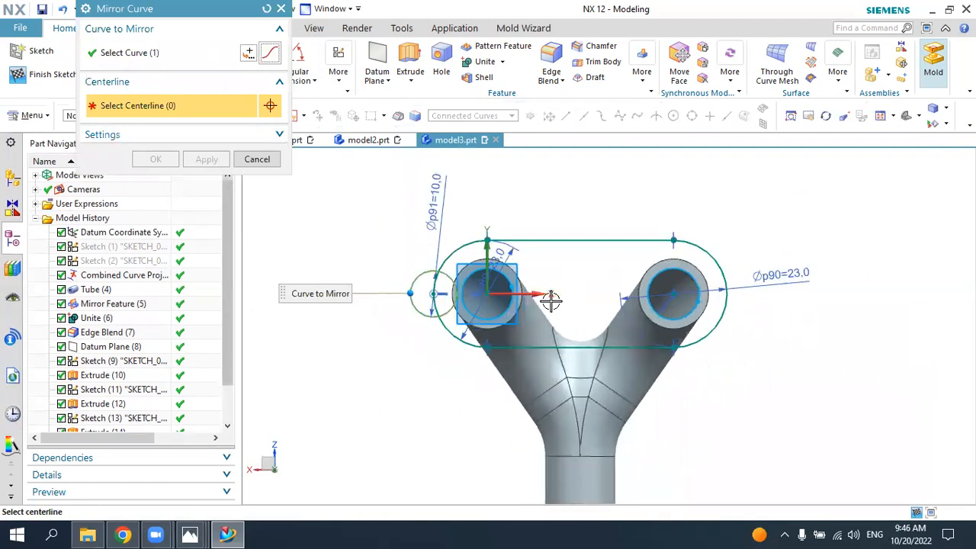
pyautogui.scroll(-5, 509, 319)
pyautogui.scroll(4, 549, 462)
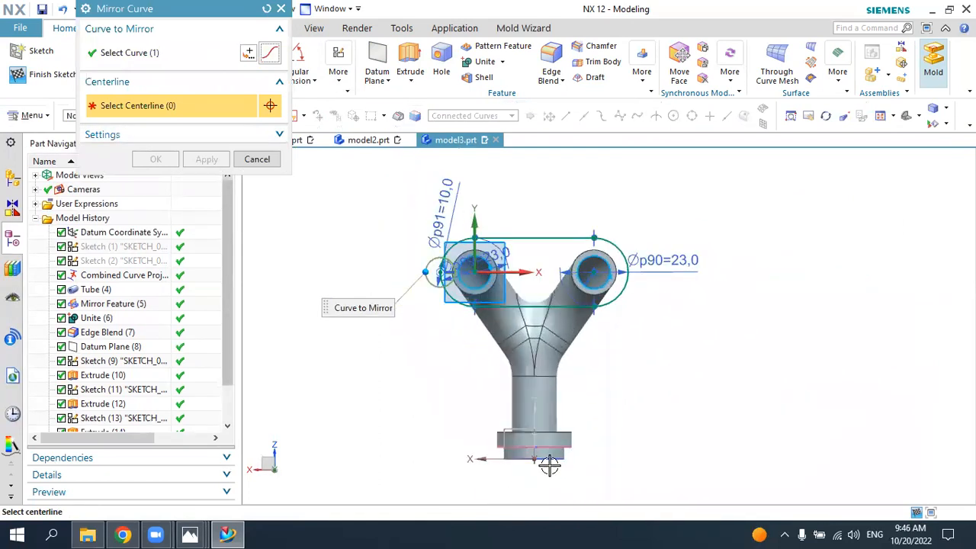
pyautogui.click(526, 399)
pyautogui.scroll(-2, 580, 267)
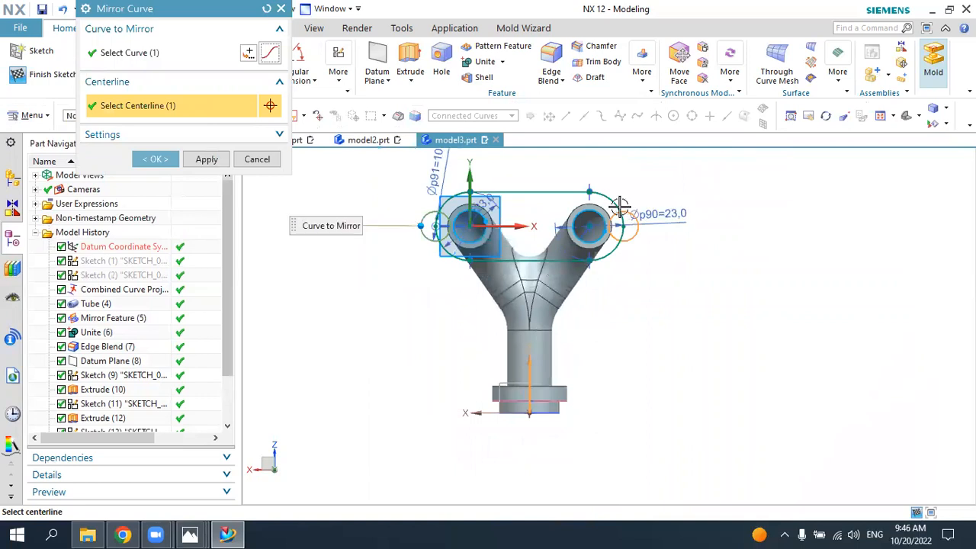
pyautogui.scroll(4, 621, 209)
pyautogui.click(170, 158)
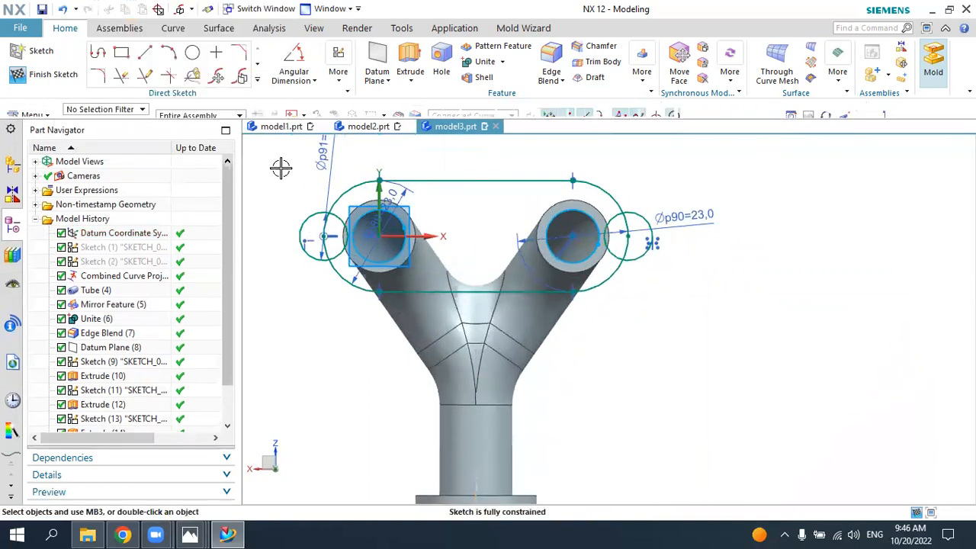
# Step: Trim the inner halves of both 10 mm circles and the flange end arcs between them so the lugs join the outline
pyautogui.scroll(3, 285, 168)
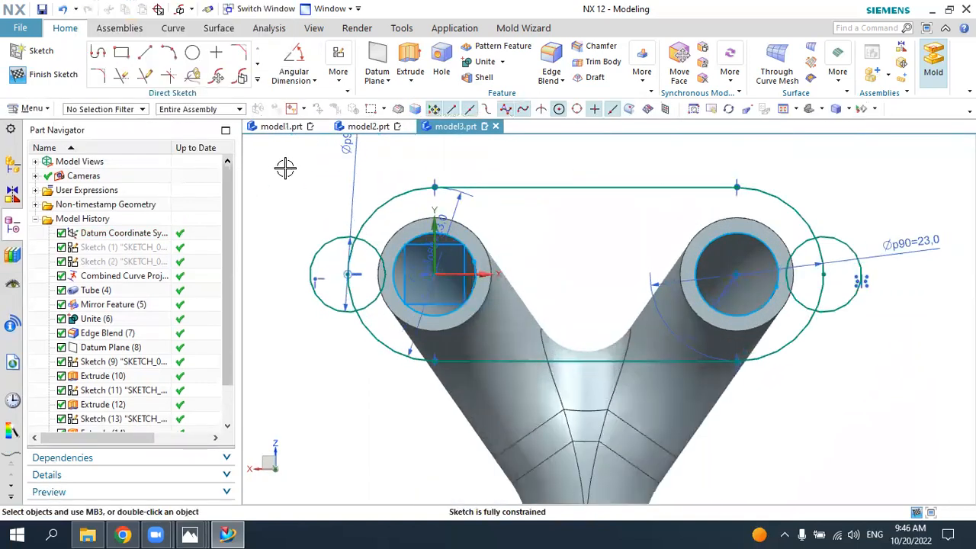
pyautogui.click(121, 75)
pyautogui.click(368, 246)
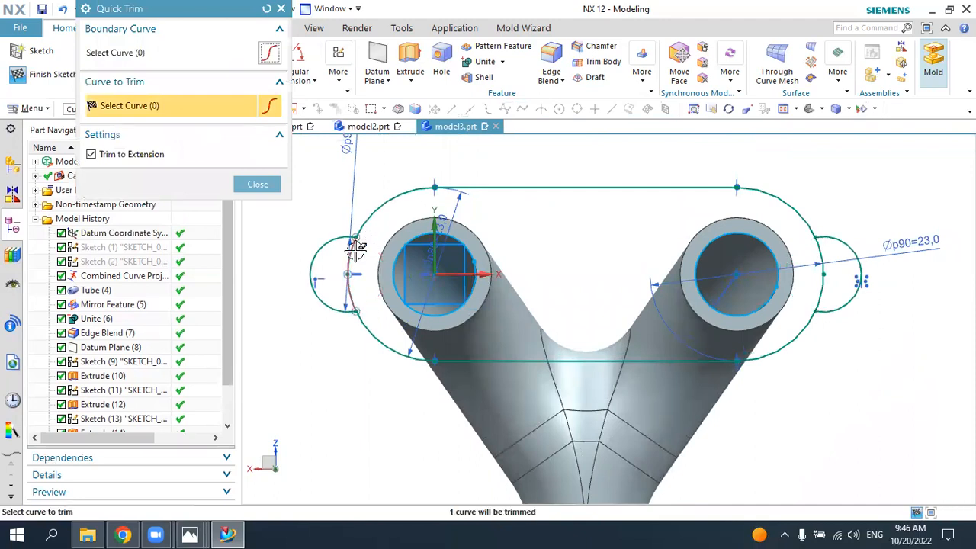
pyautogui.click(817, 259)
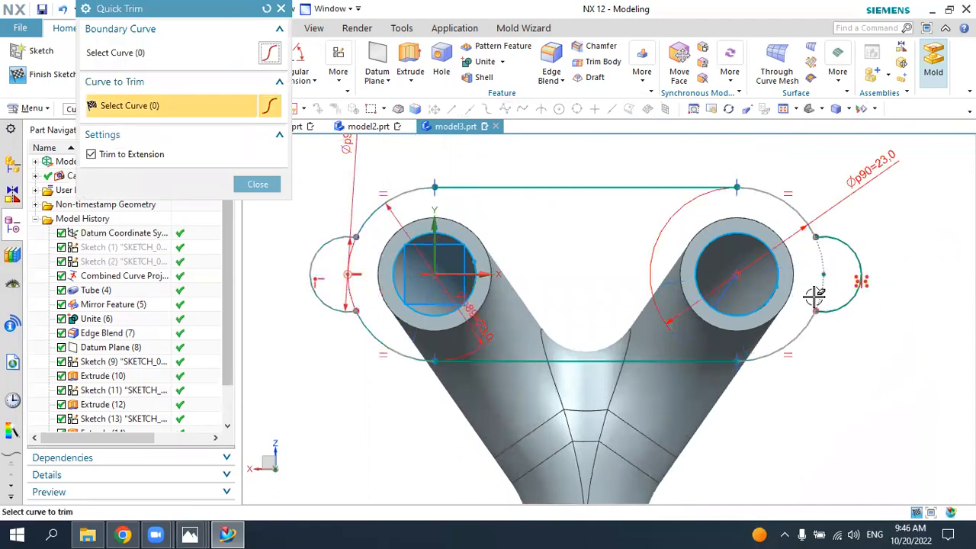
pyautogui.press('Escape')
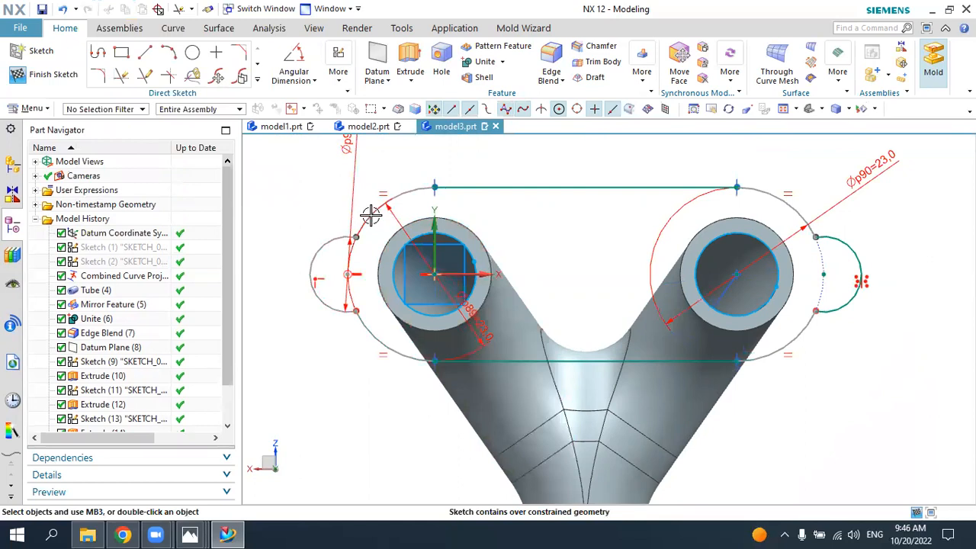
# Step: Draw a 5 mm diameter hole circle at the centre of each end lug and finish the sketch
pyautogui.click(192, 52)
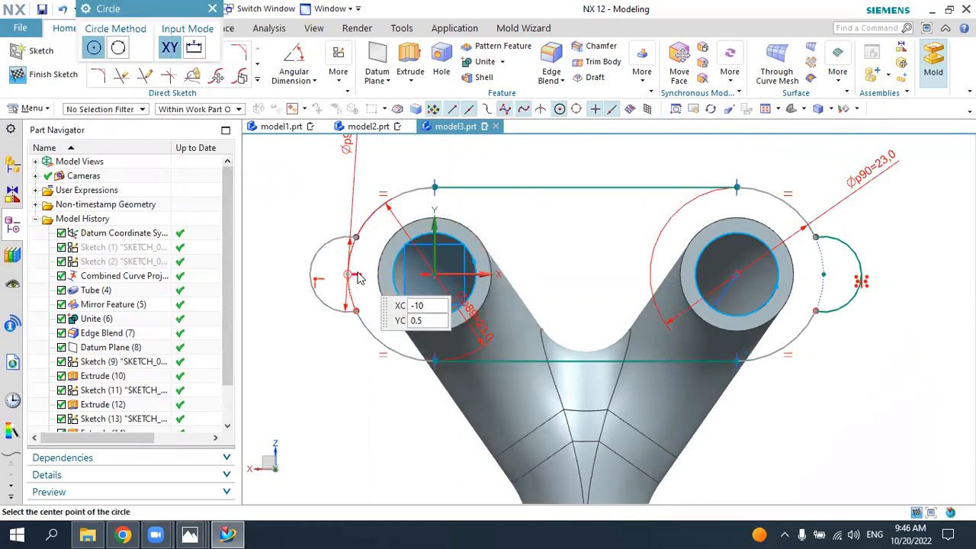
pyautogui.click(347, 274)
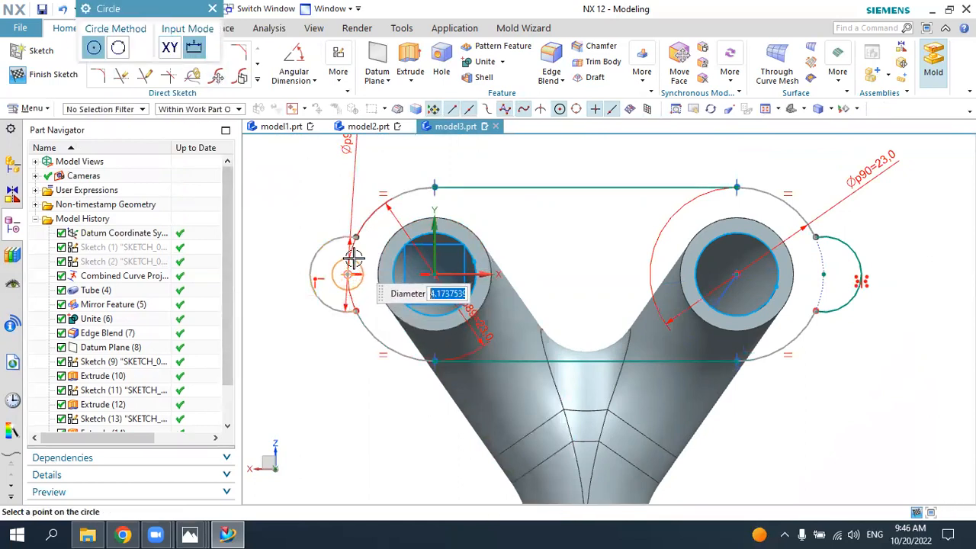
pyautogui.write('5')
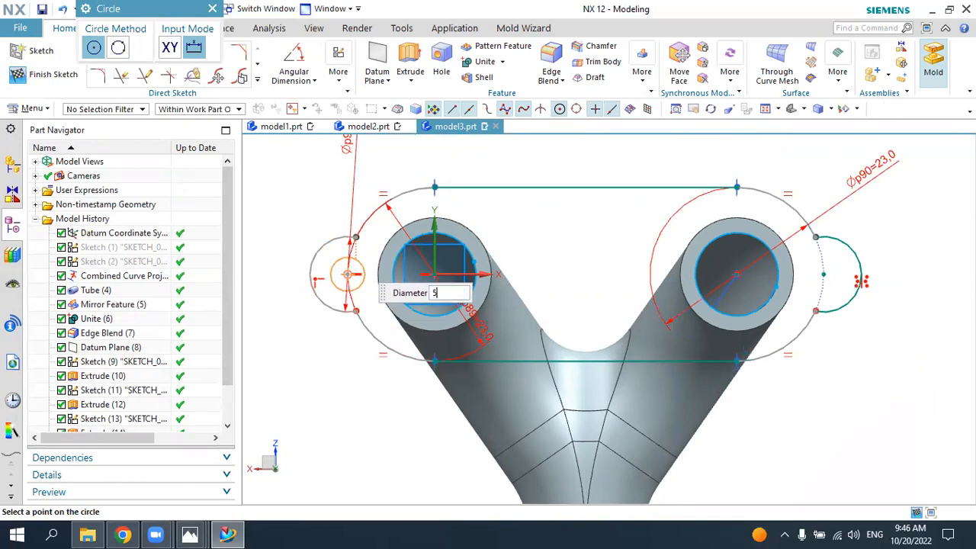
pyautogui.press('Return')
pyautogui.click(824, 275)
pyautogui.click(51, 74)
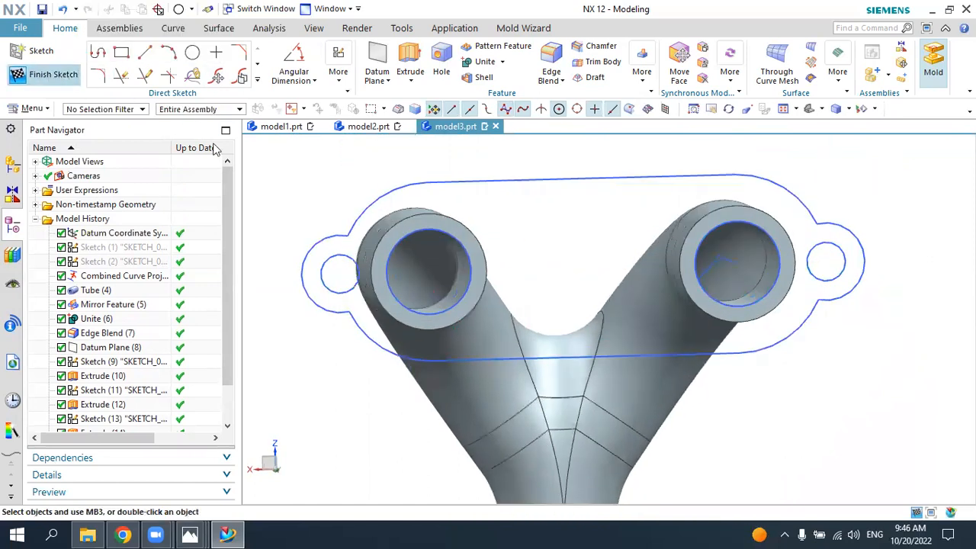
# Step: Extrude the lugged flange profile from 0 to 6 mm outward from the branch ends and unite it with the pipe body
pyautogui.scroll(-2, 387, 238)
pyautogui.scroll(-1, 386, 238)
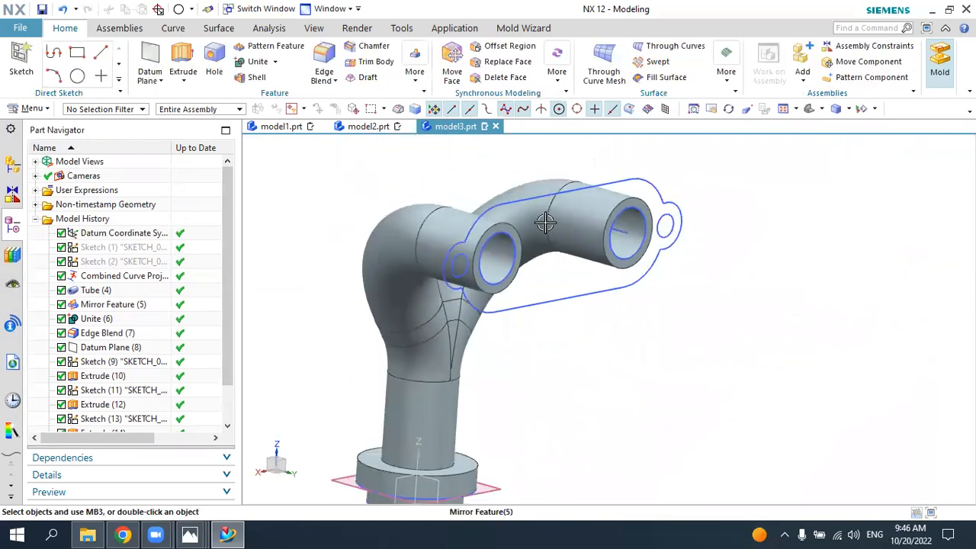
pyautogui.click(183, 61)
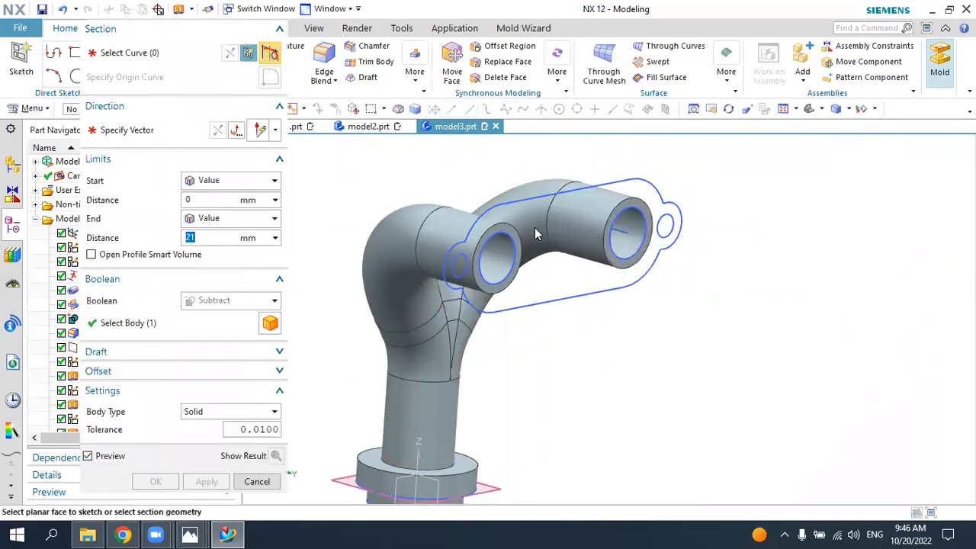
pyautogui.click(528, 221)
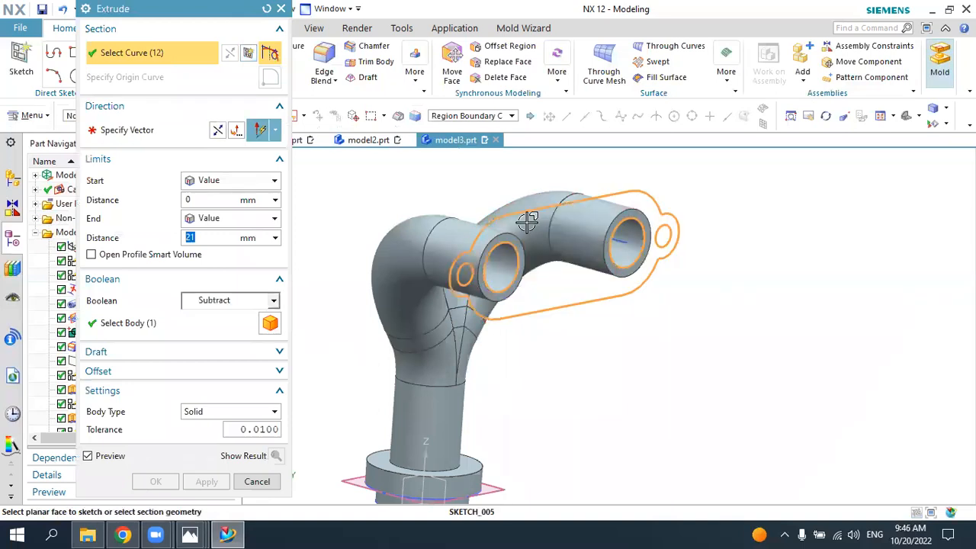
pyautogui.click(231, 534)
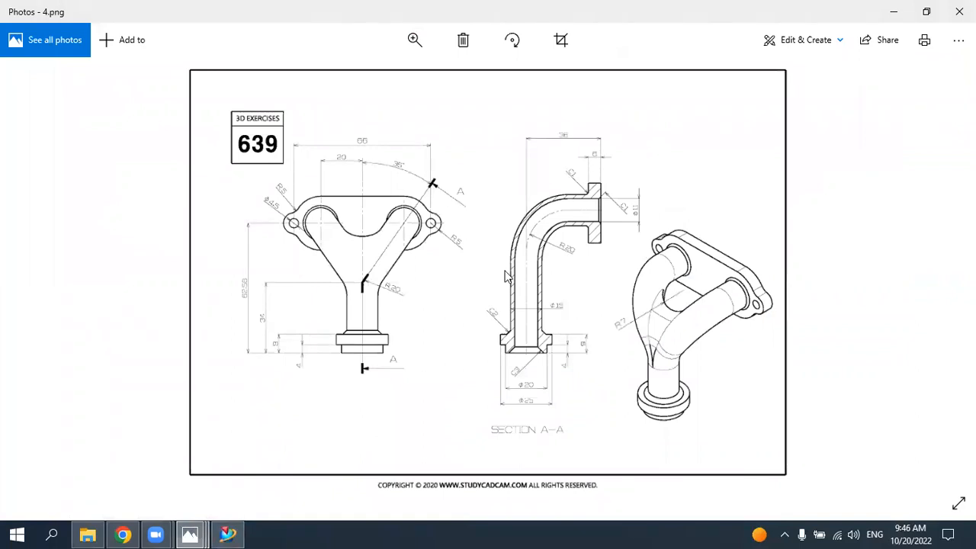
pyautogui.click(227, 534)
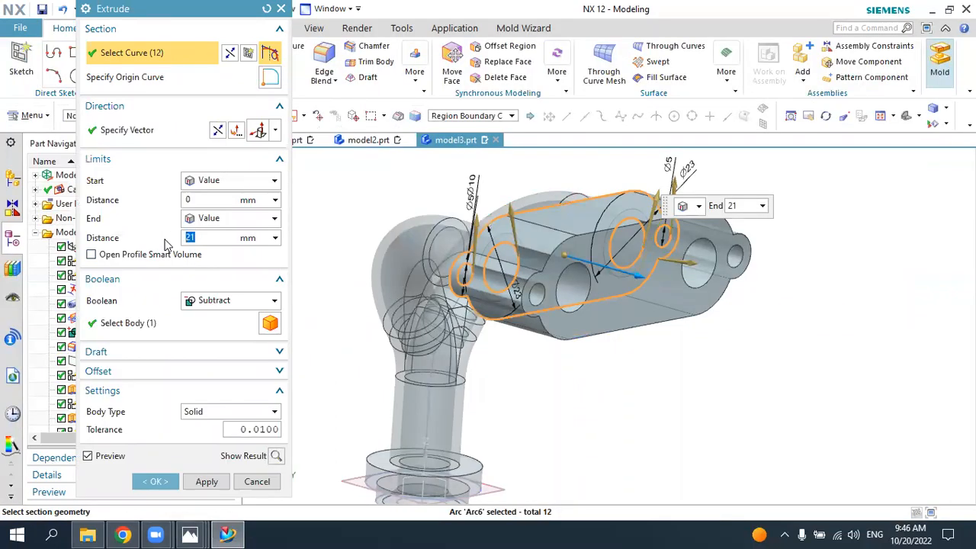
pyautogui.press('Return')
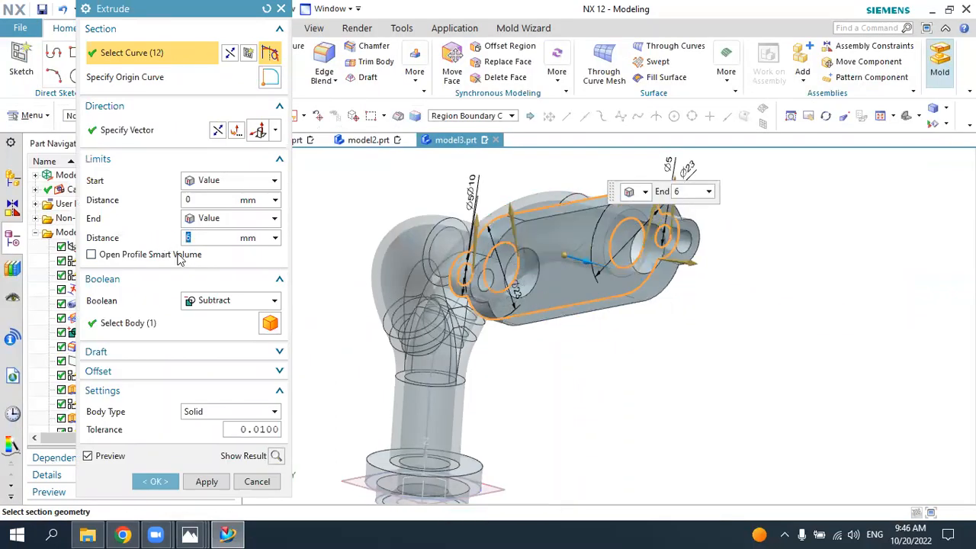
pyautogui.click(226, 302)
pyautogui.click(210, 332)
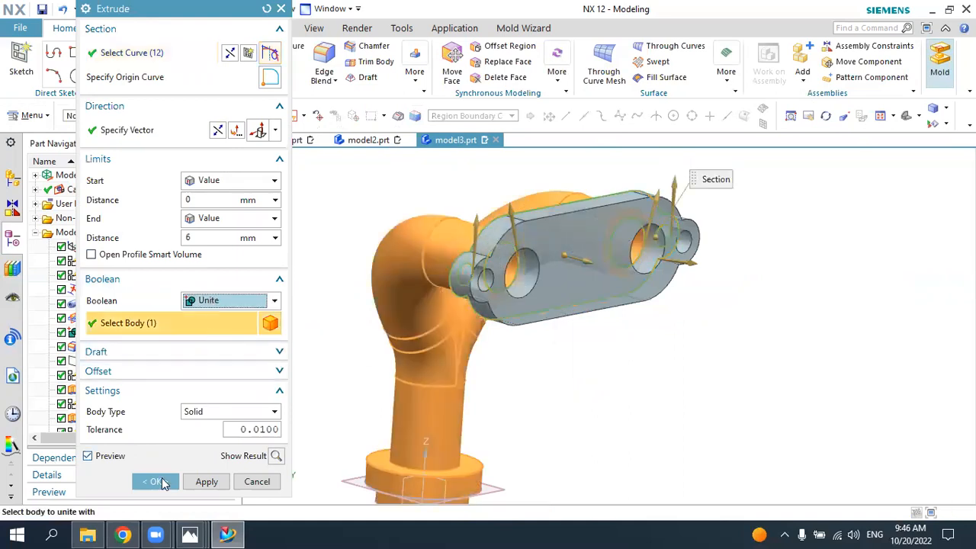
pyautogui.click(156, 481)
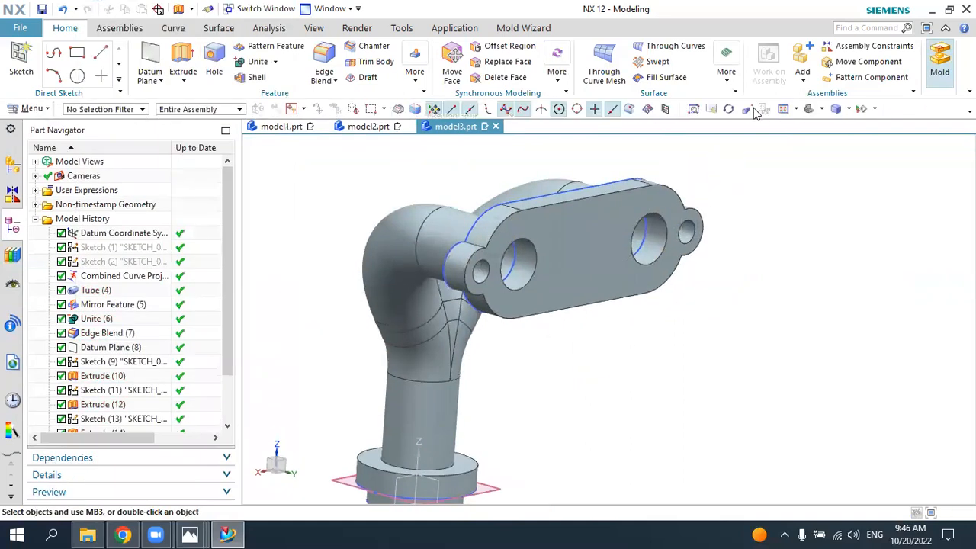
# Step: Chamfer the two large bore edges on the flange's outer face with a 1 mm offset at 45°
pyautogui.moveTo(801, 160); pyautogui.dragTo(491, 323, button='middle')
pyautogui.click(190, 536)
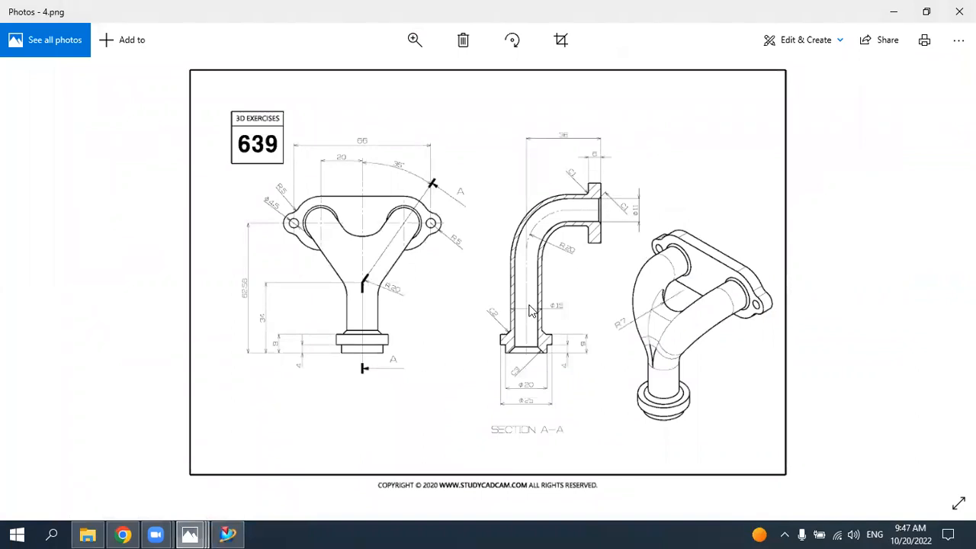
pyautogui.click(227, 534)
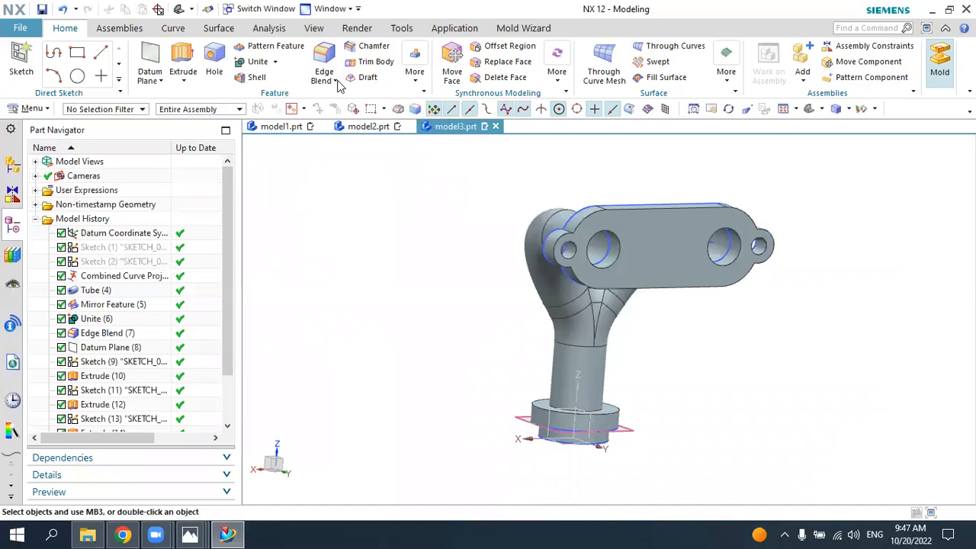
pyautogui.click(368, 46)
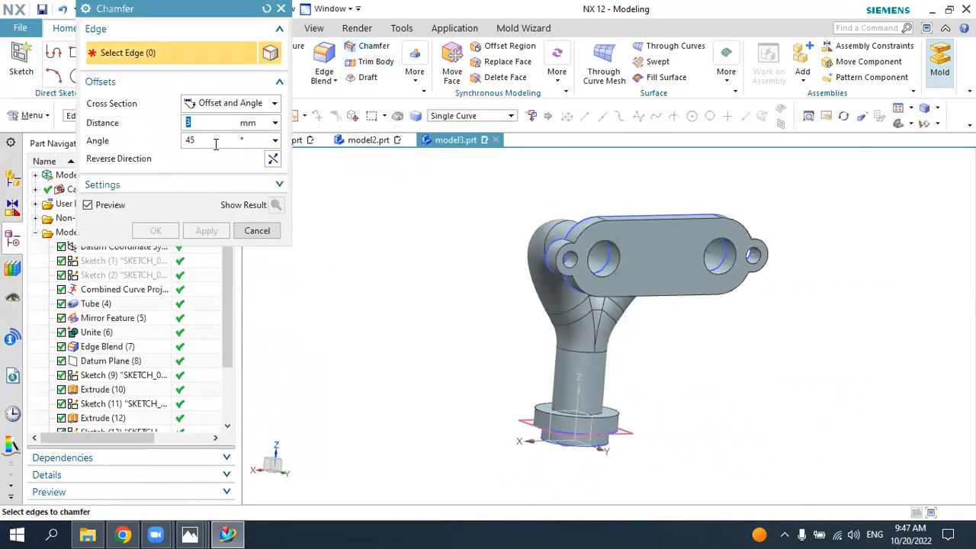
pyautogui.scroll(3, 659, 252)
pyautogui.scroll(-1, 605, 259)
pyautogui.click(576, 239)
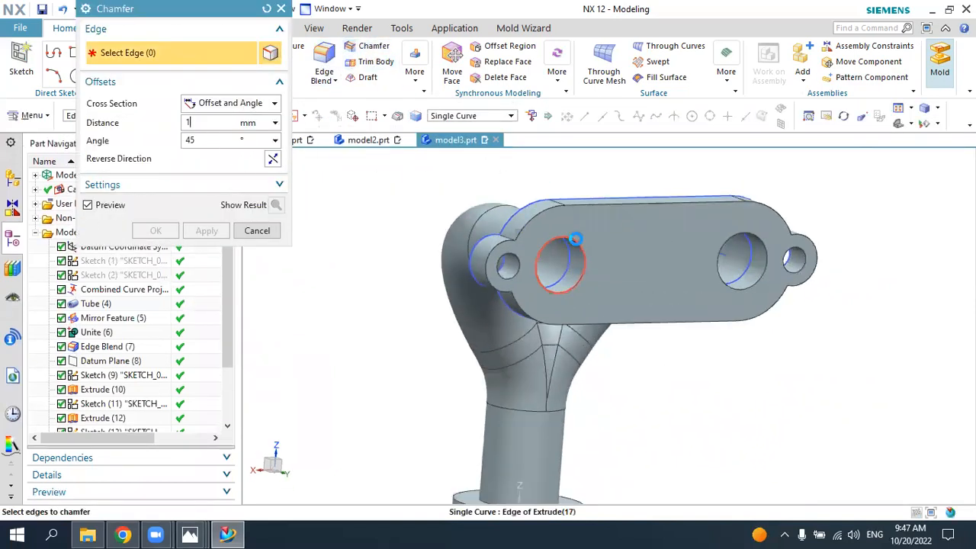
pyautogui.click(754, 227)
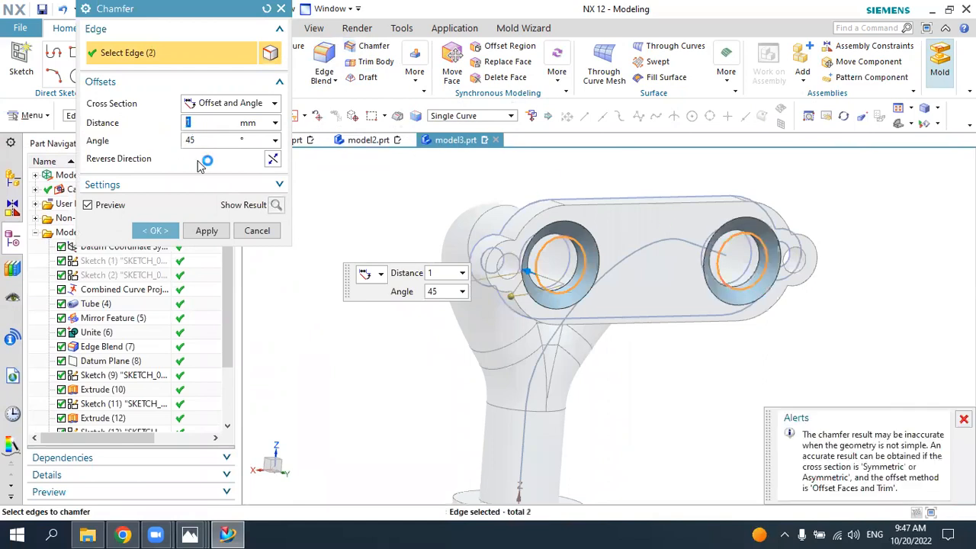
pyautogui.click(180, 233)
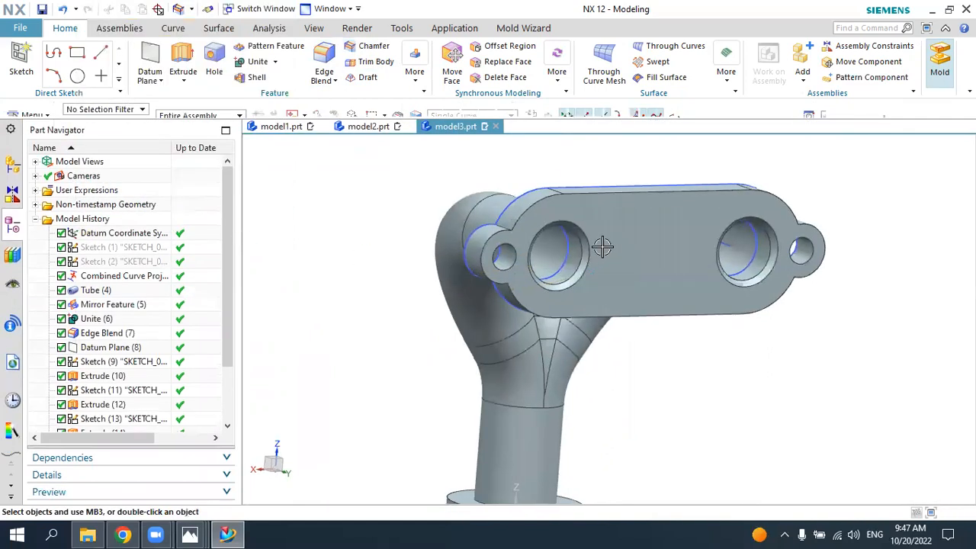
# Step: Hide all sketches, datums and coordinate systems so the solid body shows without construction geometry
pyautogui.moveTo(810, 141); pyautogui.dragTo(837, 116, button='middle')
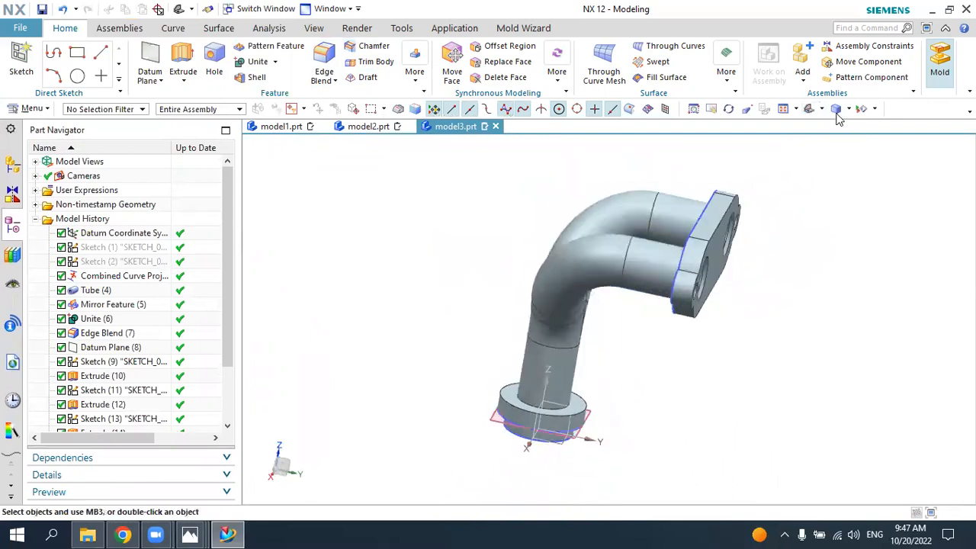
pyautogui.click(860, 109)
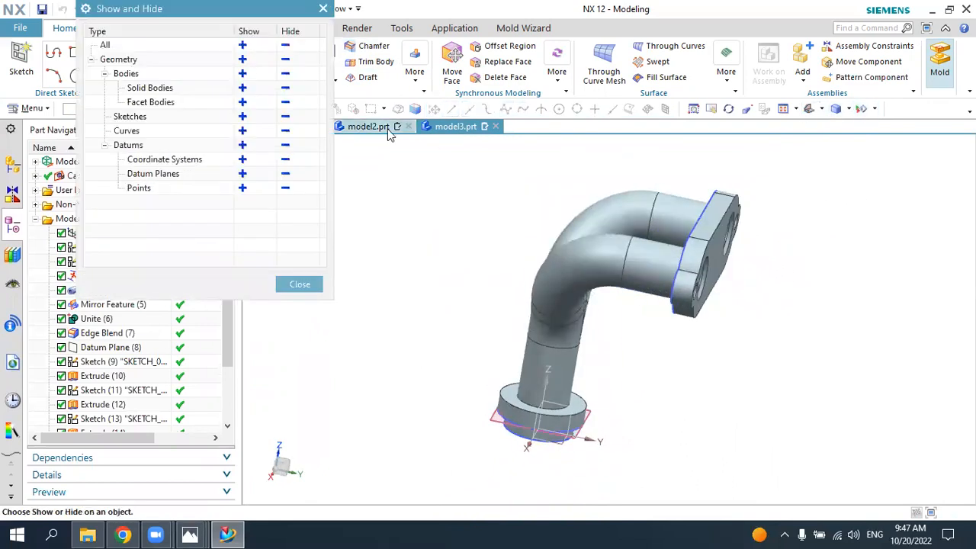
pyautogui.click(285, 116)
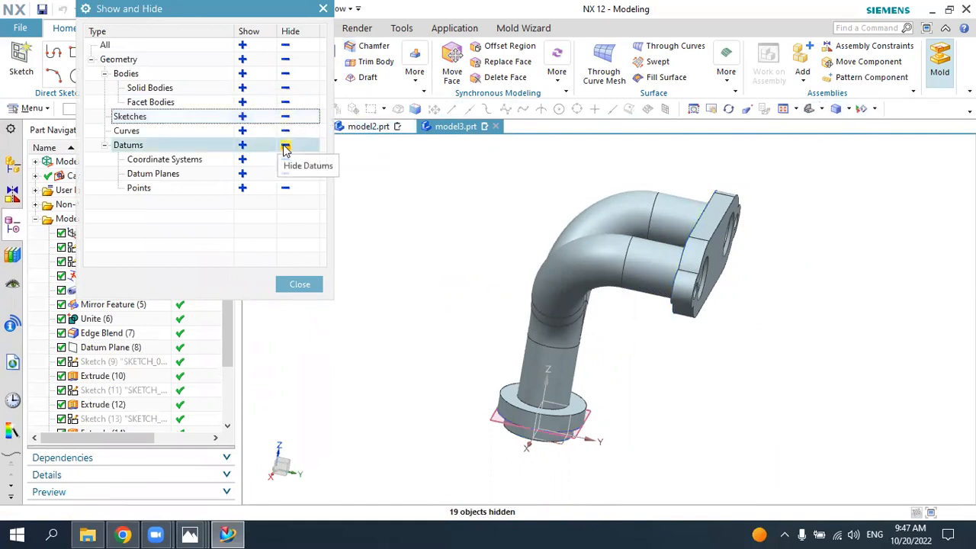
pyautogui.click(285, 145)
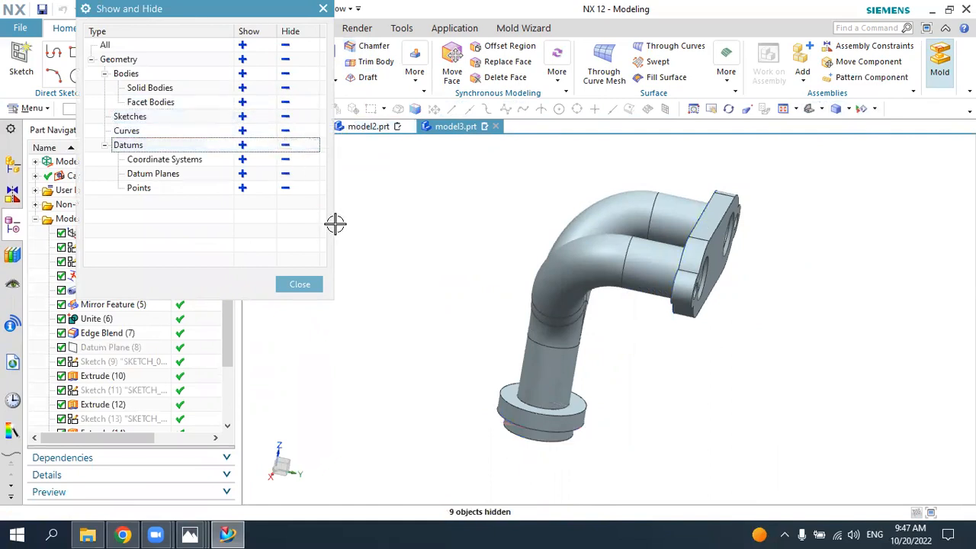
pyautogui.click(285, 160)
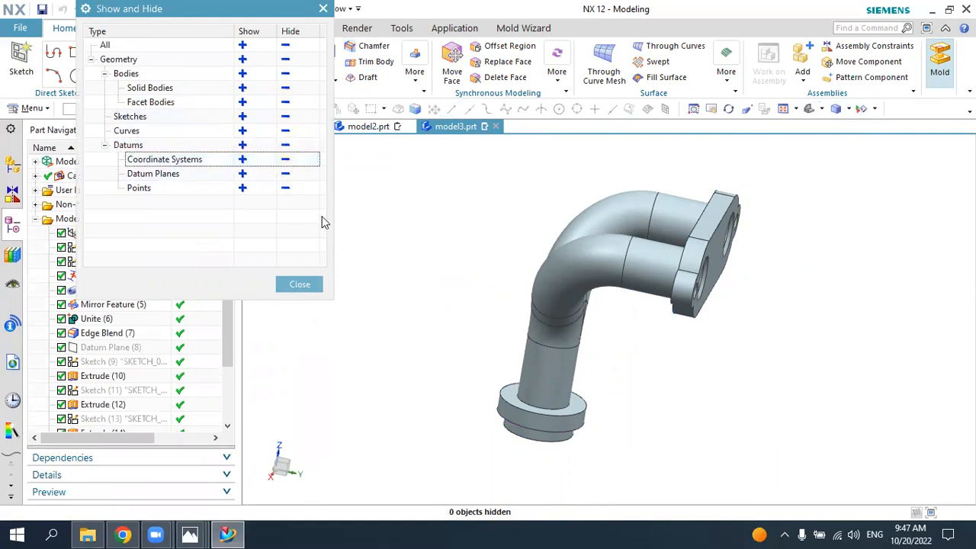
pyautogui.click(302, 284)
# Step: Change the manifold solid body's display colour to Strong Teal (ID 142)
pyautogui.click(809, 113)
pyautogui.moveTo(841, 187); pyautogui.dragTo(691, 197, button='middle')
pyautogui.click(313, 30)
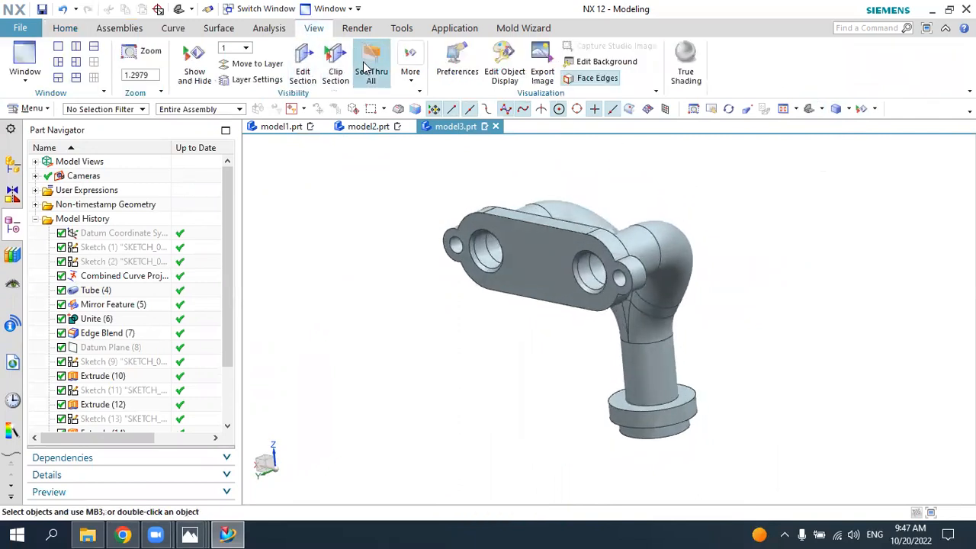
pyautogui.click(505, 67)
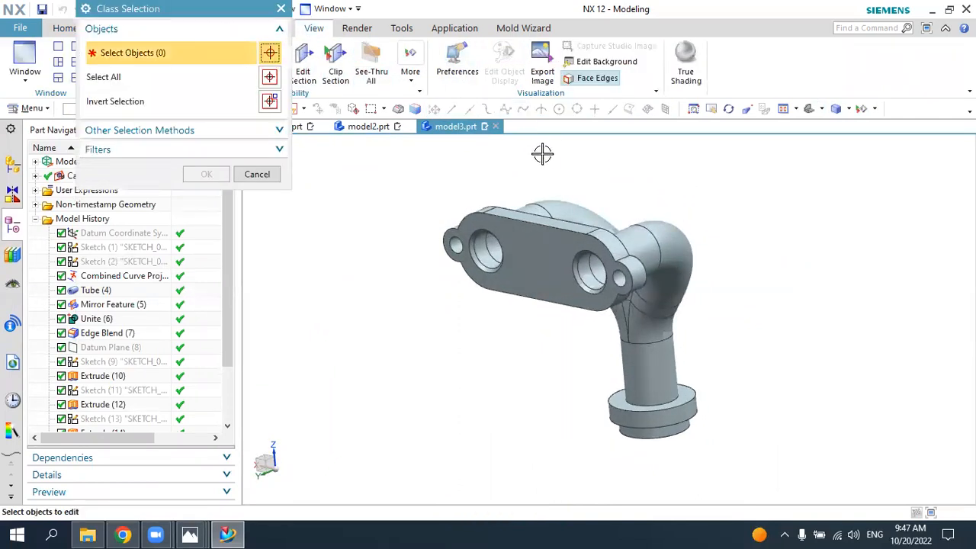
pyautogui.click(560, 220)
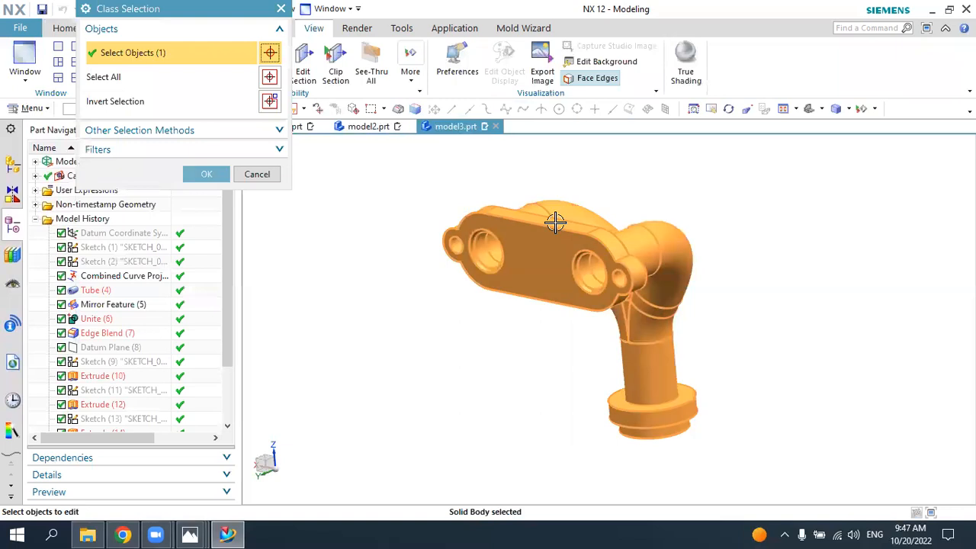
pyautogui.click(206, 173)
pyautogui.click(236, 98)
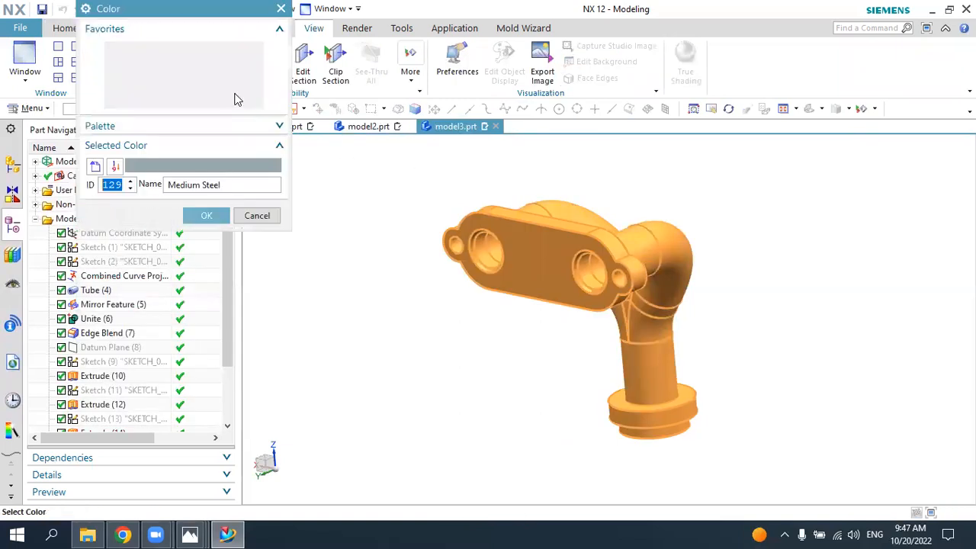
pyautogui.click(203, 64)
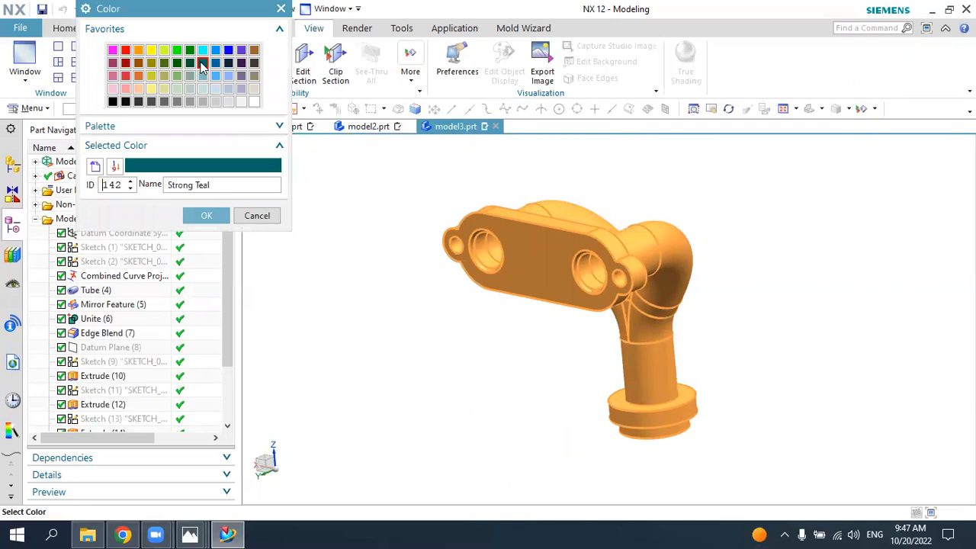
pyautogui.click(207, 216)
pyautogui.click(157, 411)
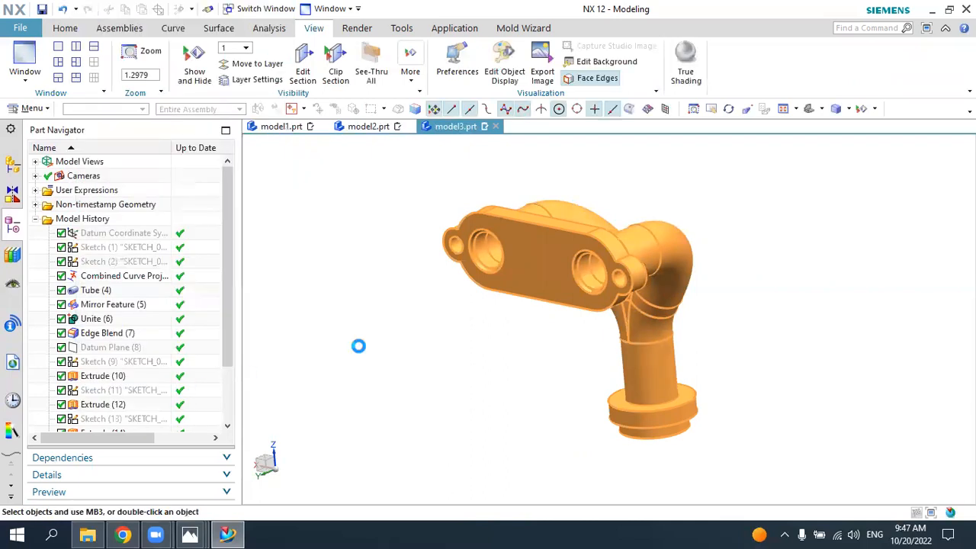
# Step: Review the coloured manifold alongside the parts in model1.prt and model2.prt, returning to model3.prt
pyautogui.click(815, 110)
pyautogui.moveTo(843, 167); pyautogui.dragTo(832, 157, button='middle')
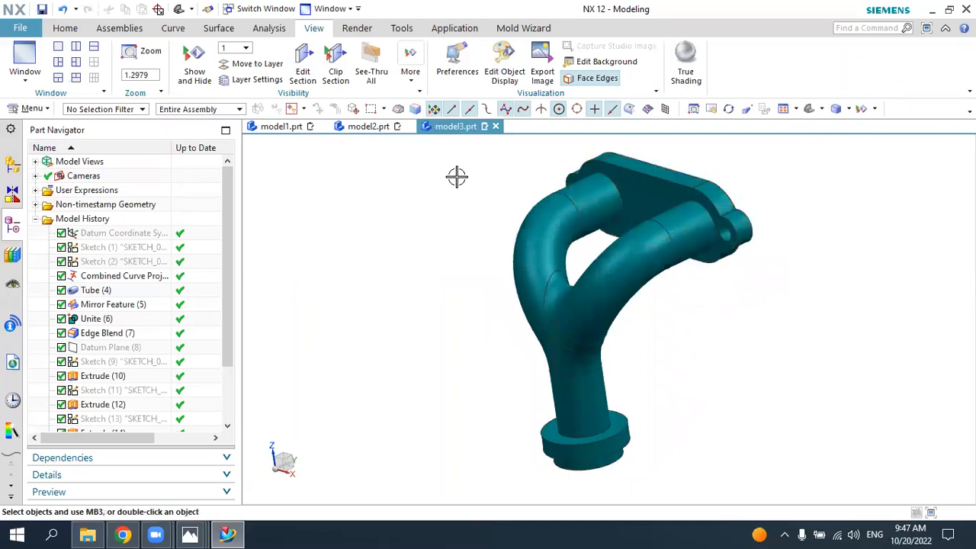
pyautogui.click(282, 127)
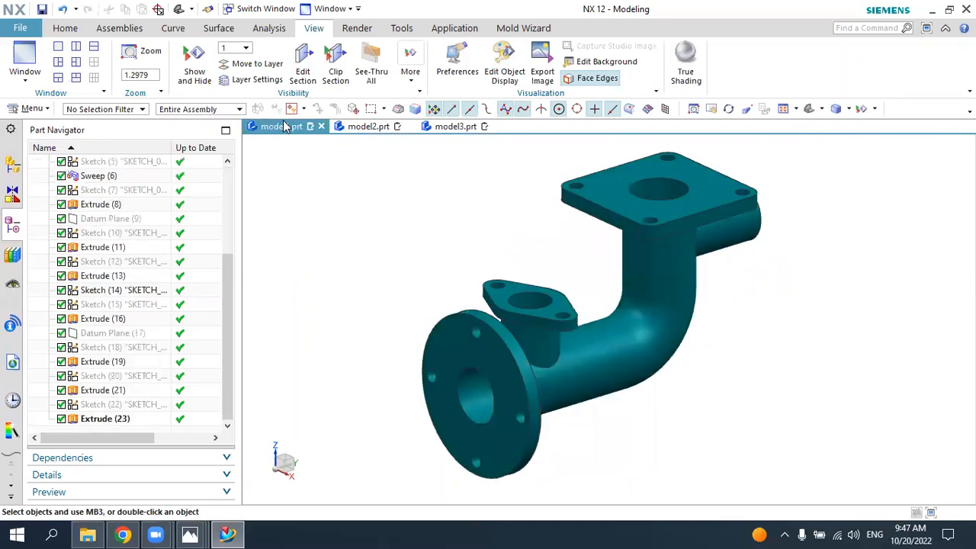
pyautogui.click(361, 128)
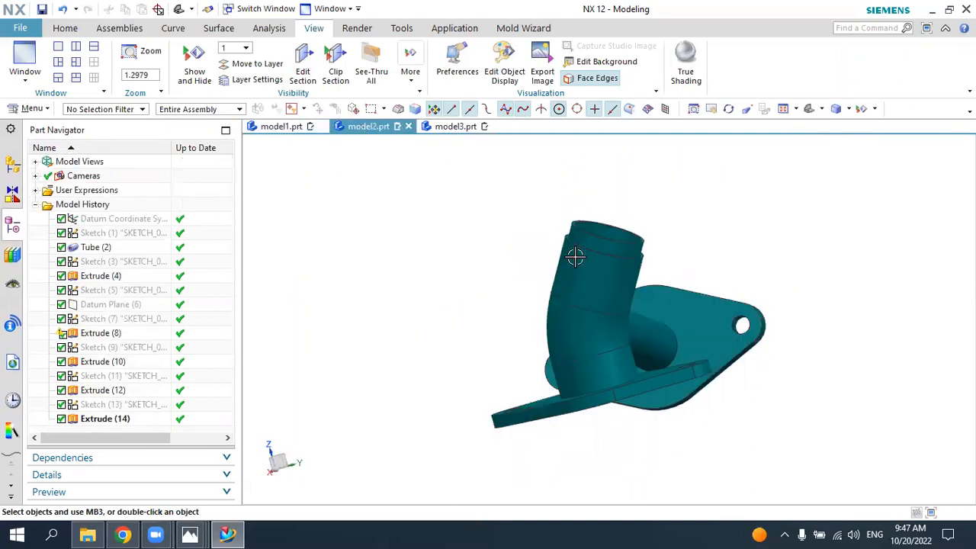
pyautogui.moveTo(575, 257); pyautogui.dragTo(532, 285, button='middle')
pyautogui.click(450, 126)
pyautogui.moveTo(617, 229); pyautogui.dragTo(534, 256, button='middle')
# Step: Hide the combined projection curve that runs inside the branch bore
pyautogui.click(697, 252)
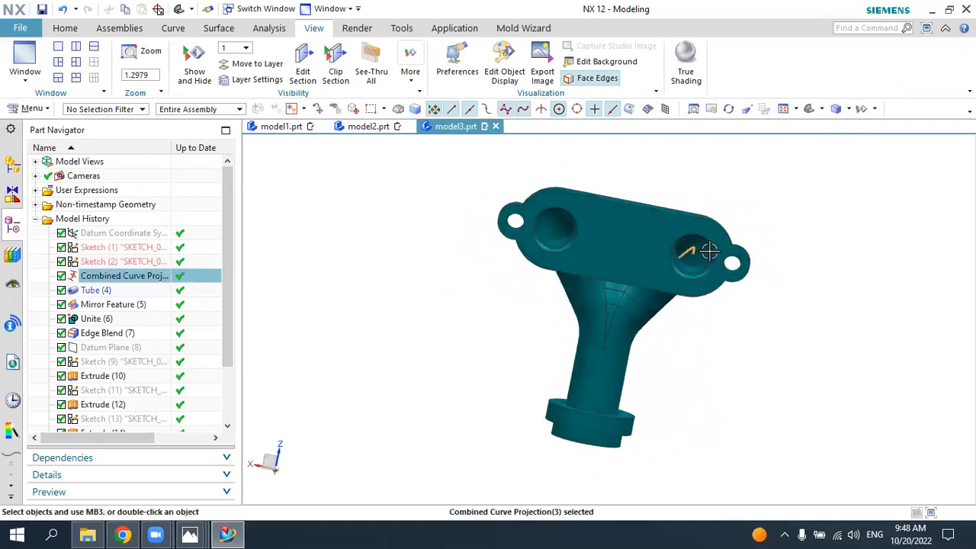
pyautogui.click(791, 227)
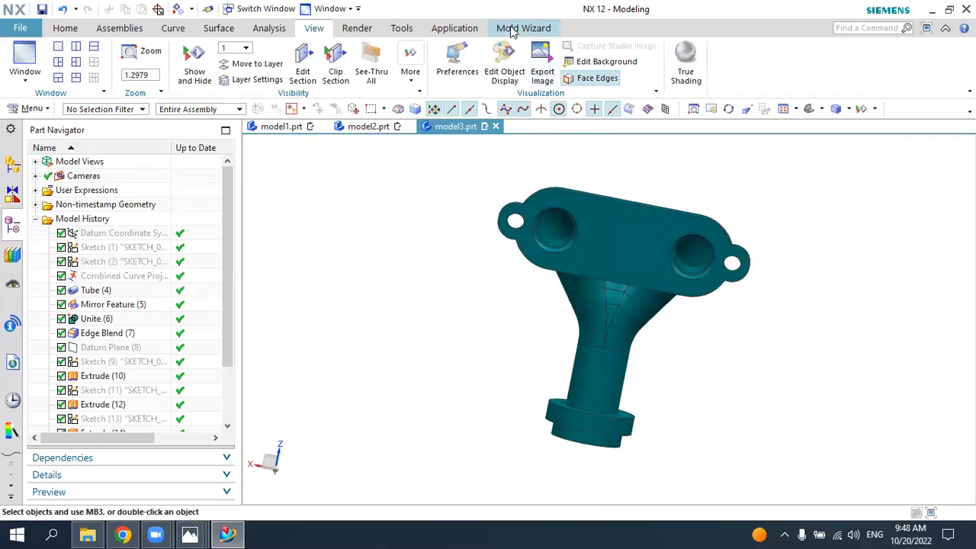
pyautogui.moveTo(779, 252); pyautogui.dragTo(732, 263, button='middle')
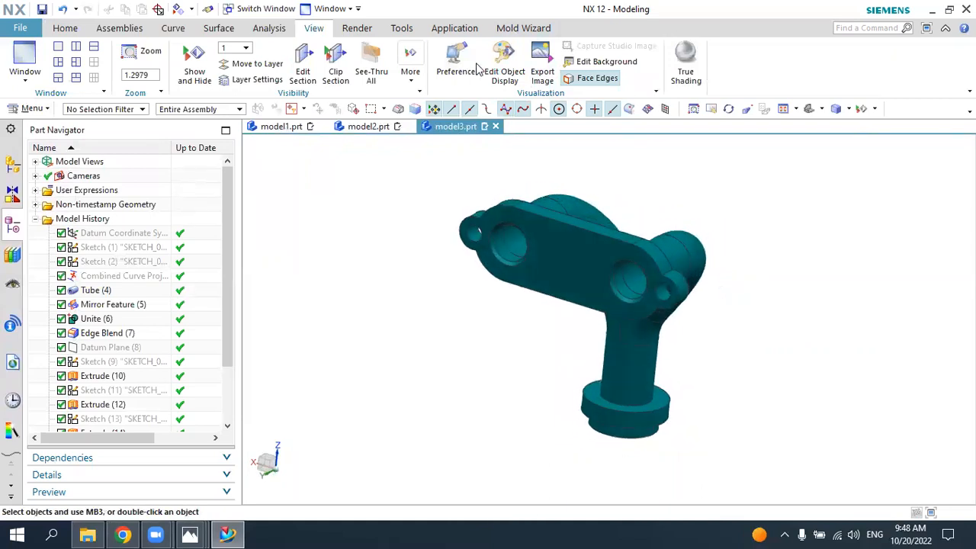